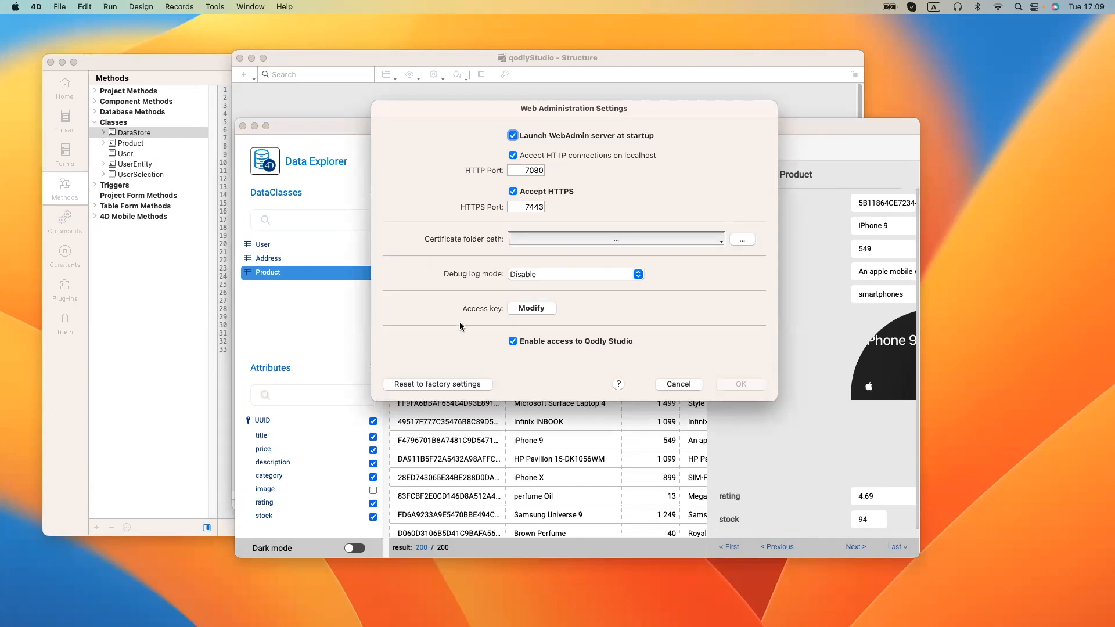
Dismiss the access key prompt and cancel Web Administration Settings, leaving the Product table shown.
click(518, 311)
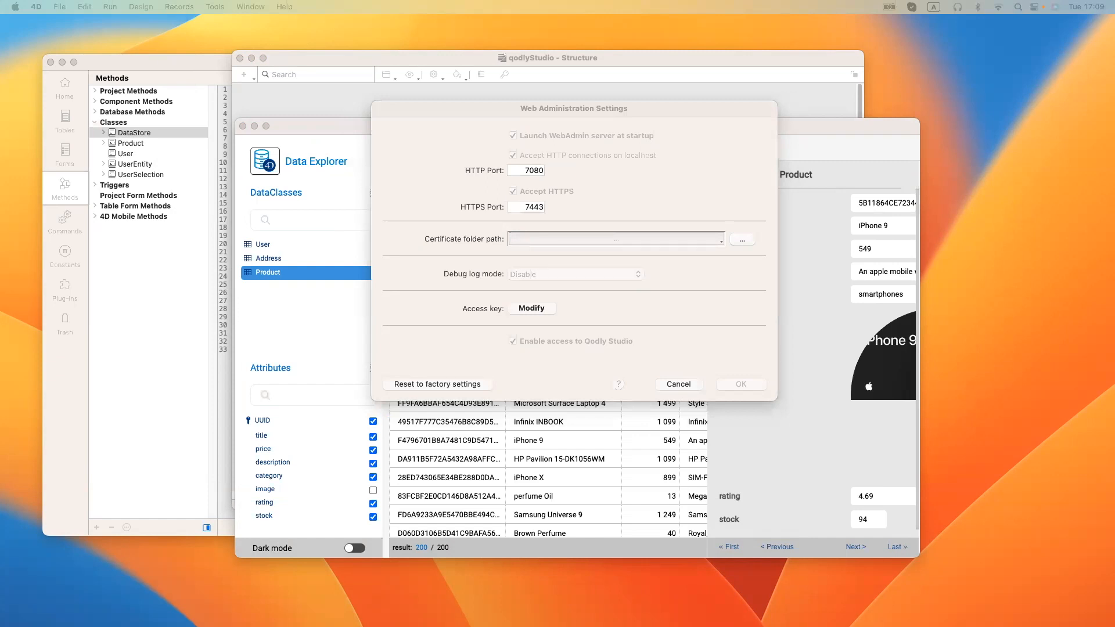
key(Escape)
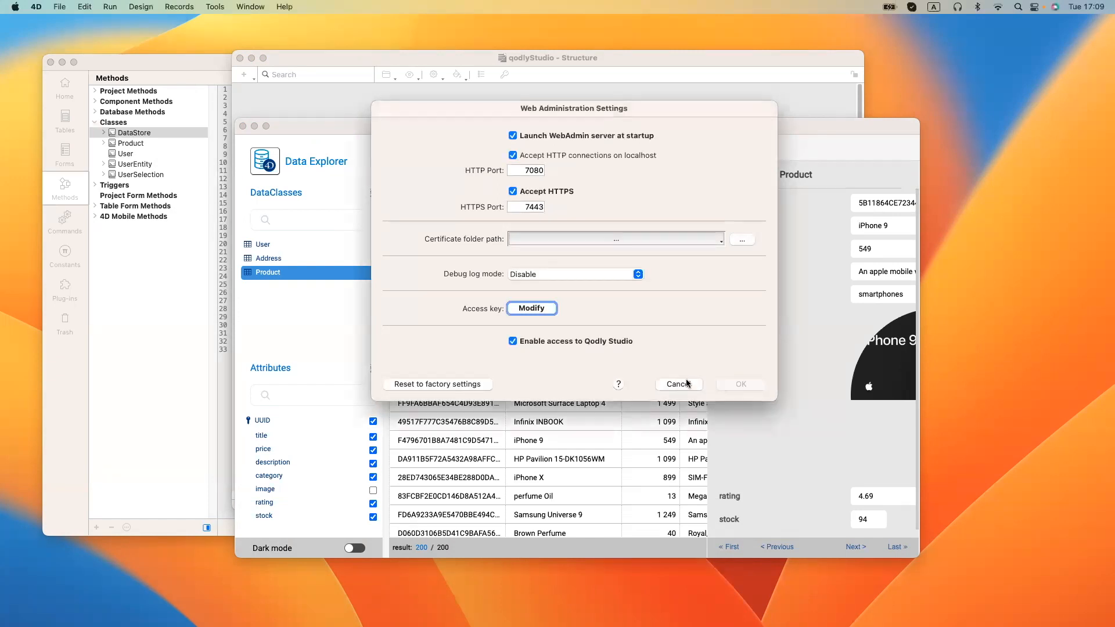
click(678, 384)
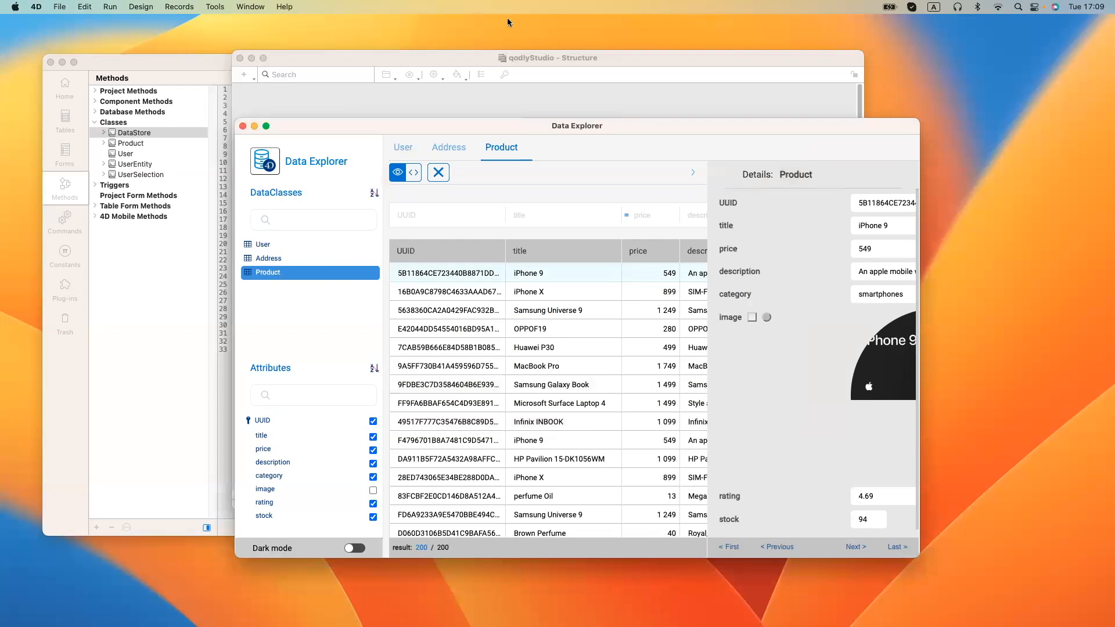
Review the project's Web Features settings and cancel without changes.
click(143, 7)
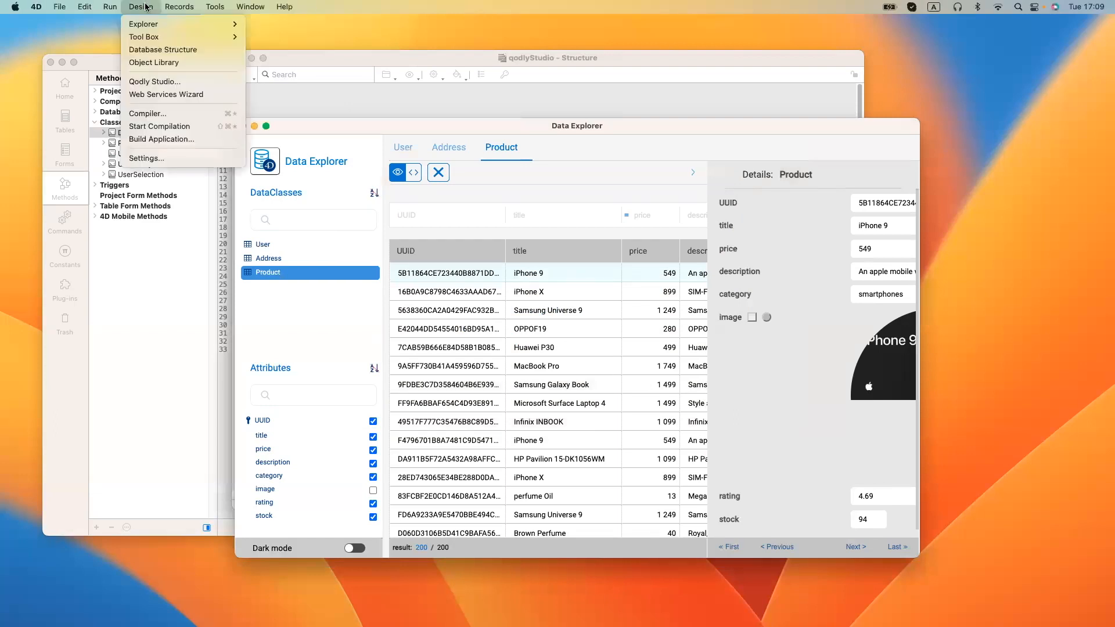
click(148, 157)
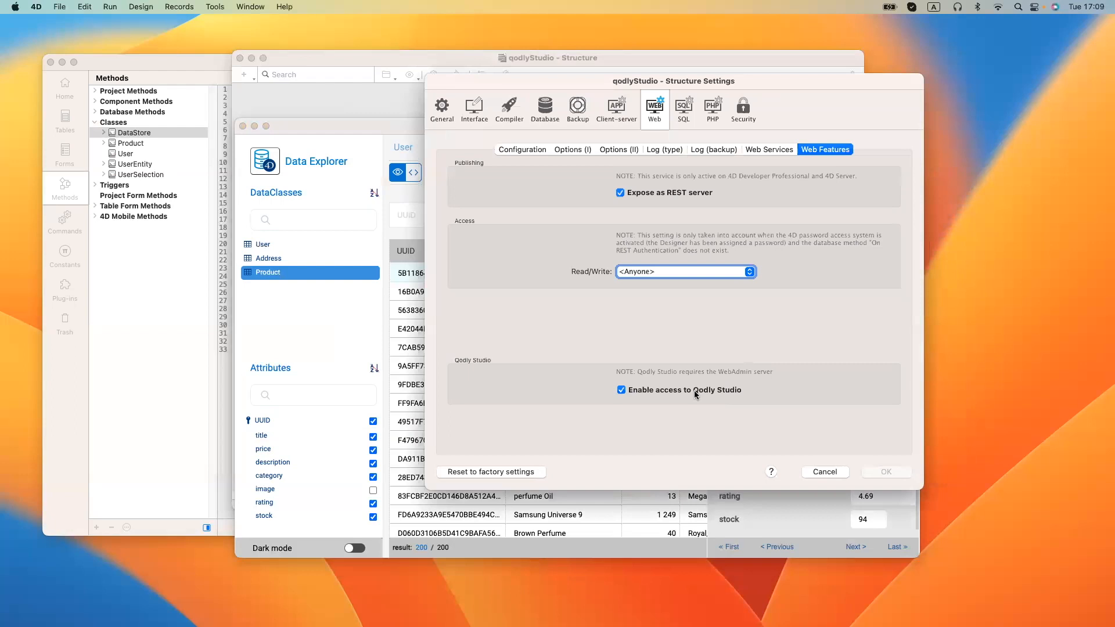
click(824, 472)
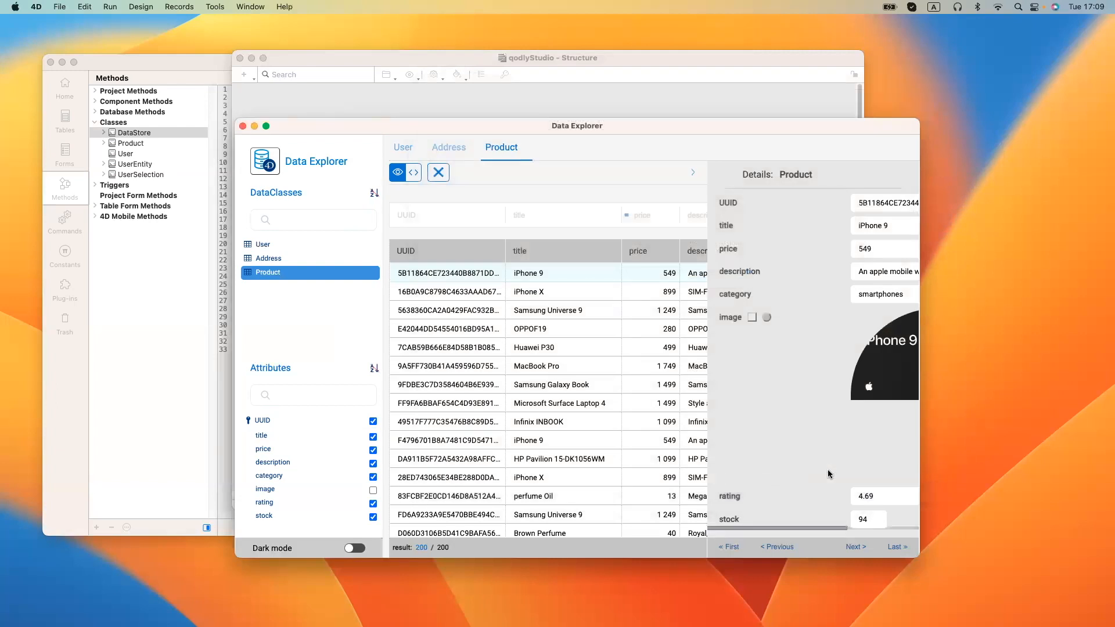
Launch QodlyStudio from the Design menu so it opens in the browser.
click(170, 6)
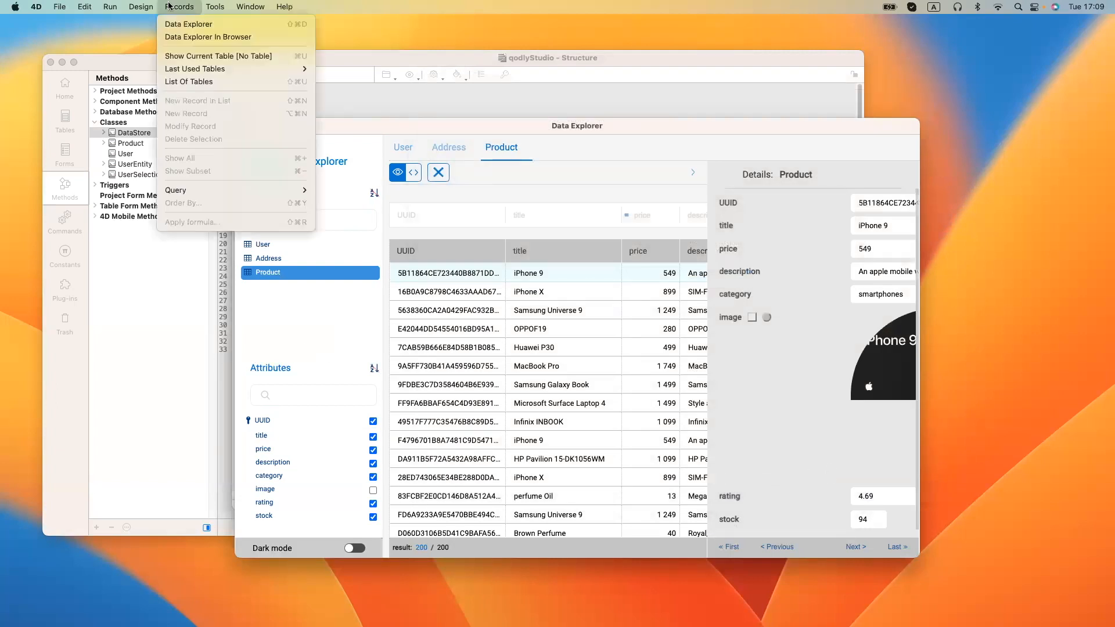
mouse_move(142, 7)
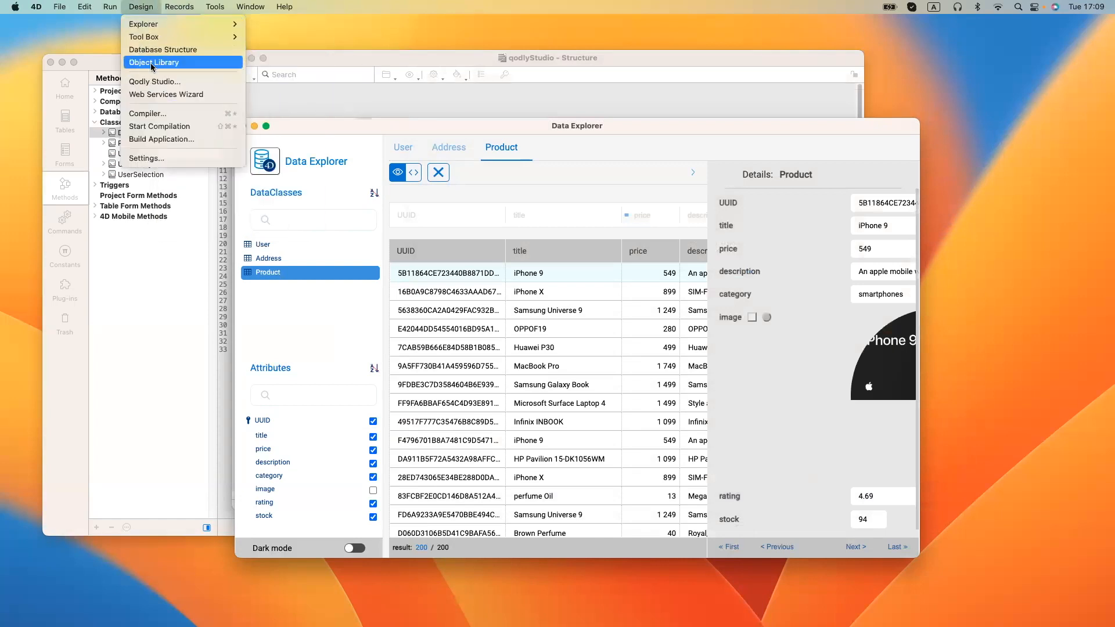
click(150, 82)
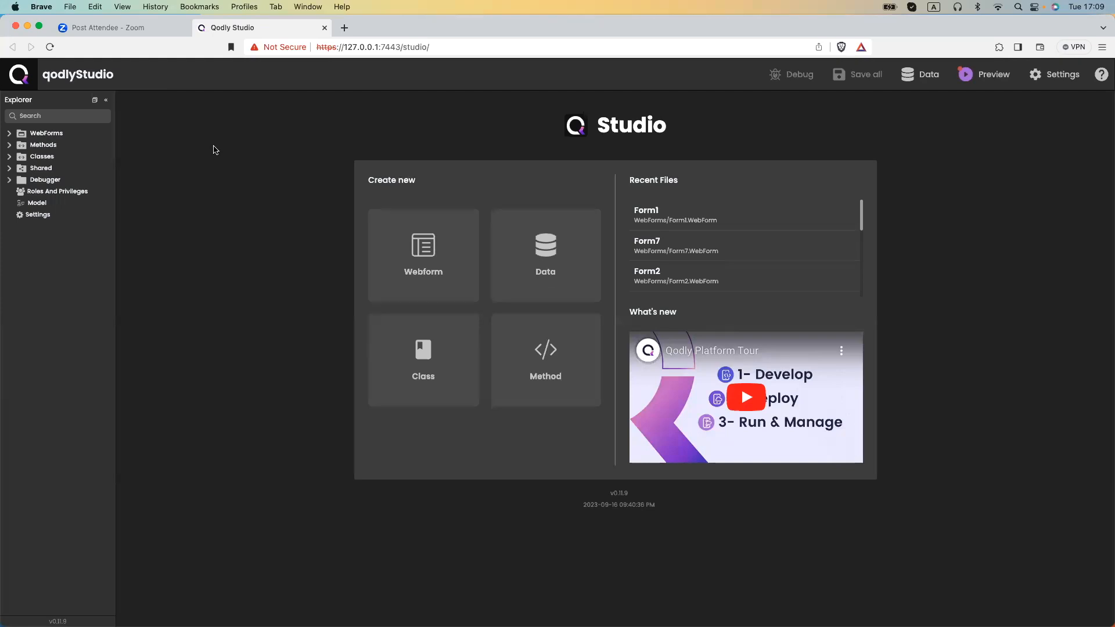
Try opening Model in the Explorer, see 'Failed to open file', then switch to 4D.
click(37, 205)
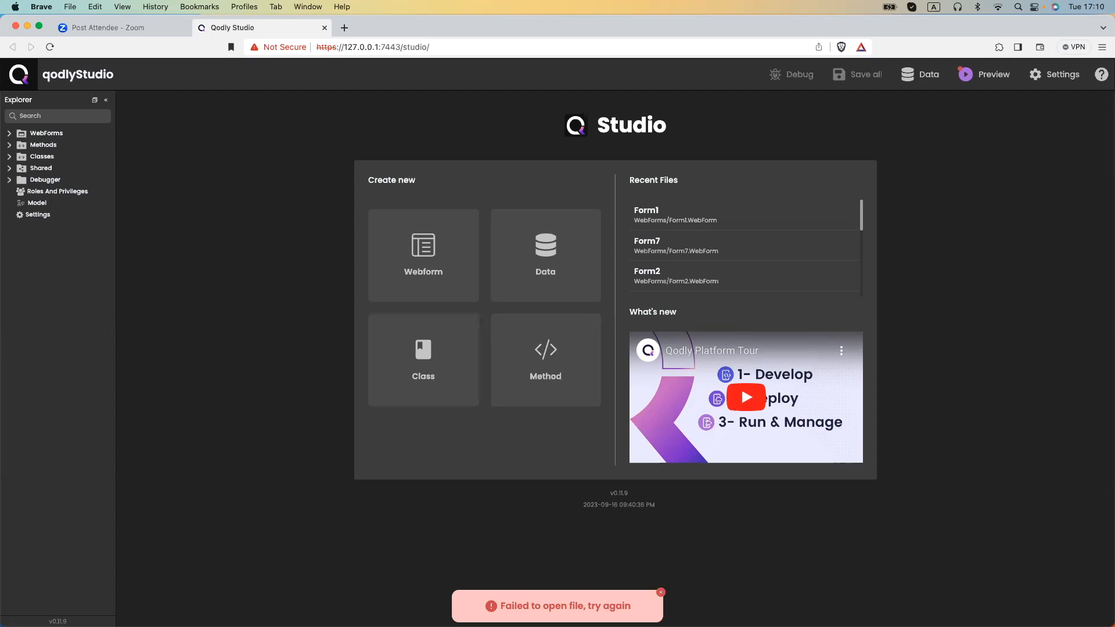
key(super+Tab)
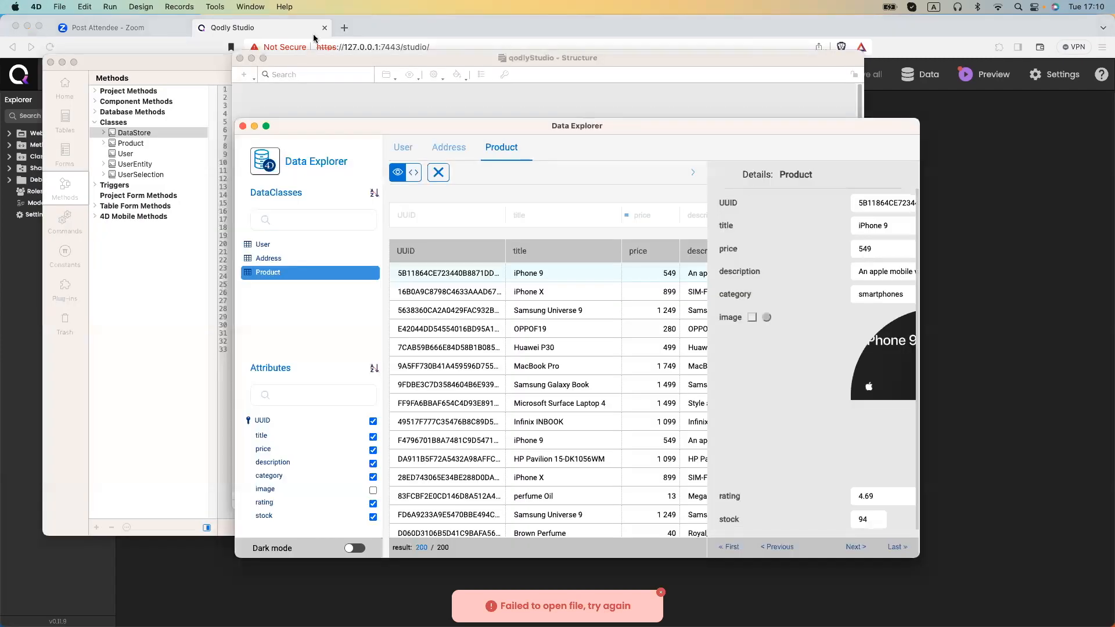
View the structure with User, Address and Product tables, then return to the browser.
click(316, 65)
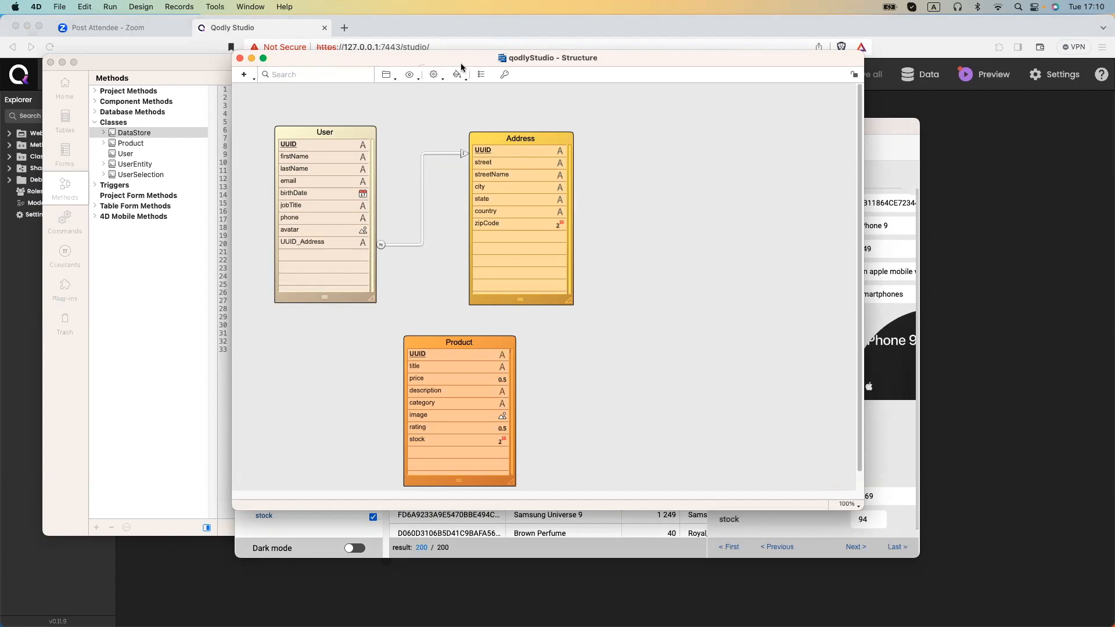
click(202, 28)
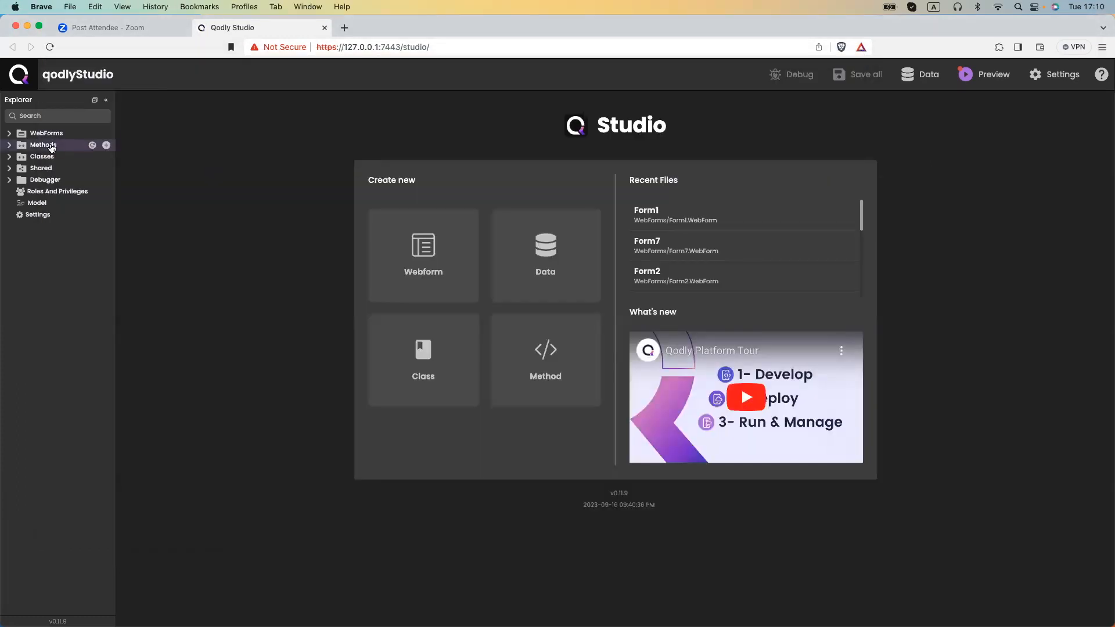
Add a new webform under WebForms, name it Demo1, and open it.
click(11, 134)
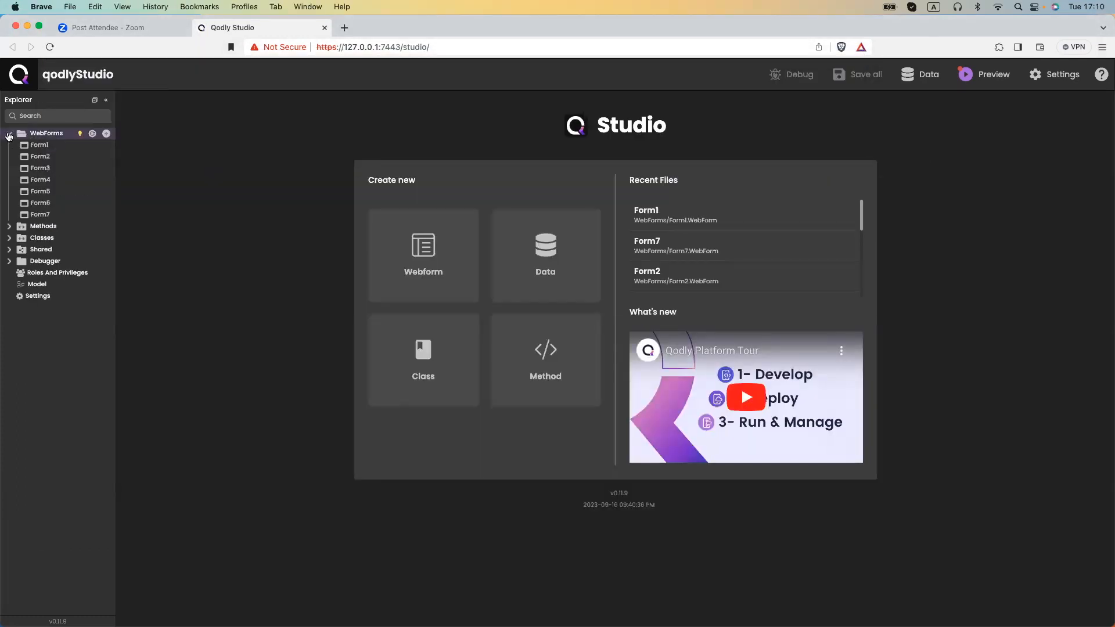
click(106, 135)
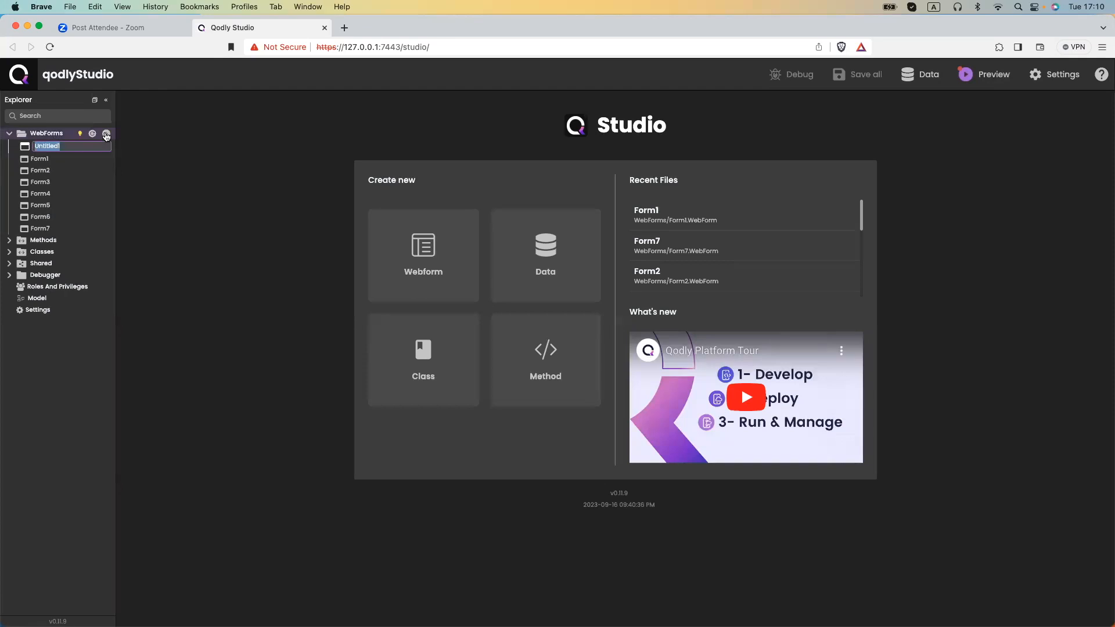
text(Demo1)
key(Return)
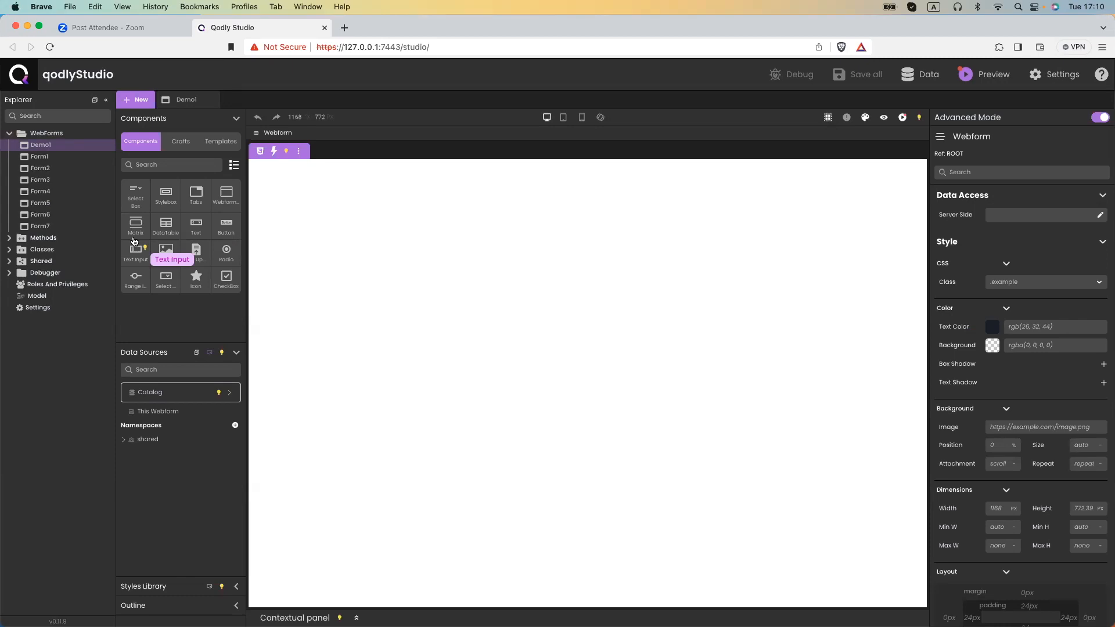
Drop a Stylebox at the top of the canvas and a Select Box inside it.
drag(166, 200, 314, 198)
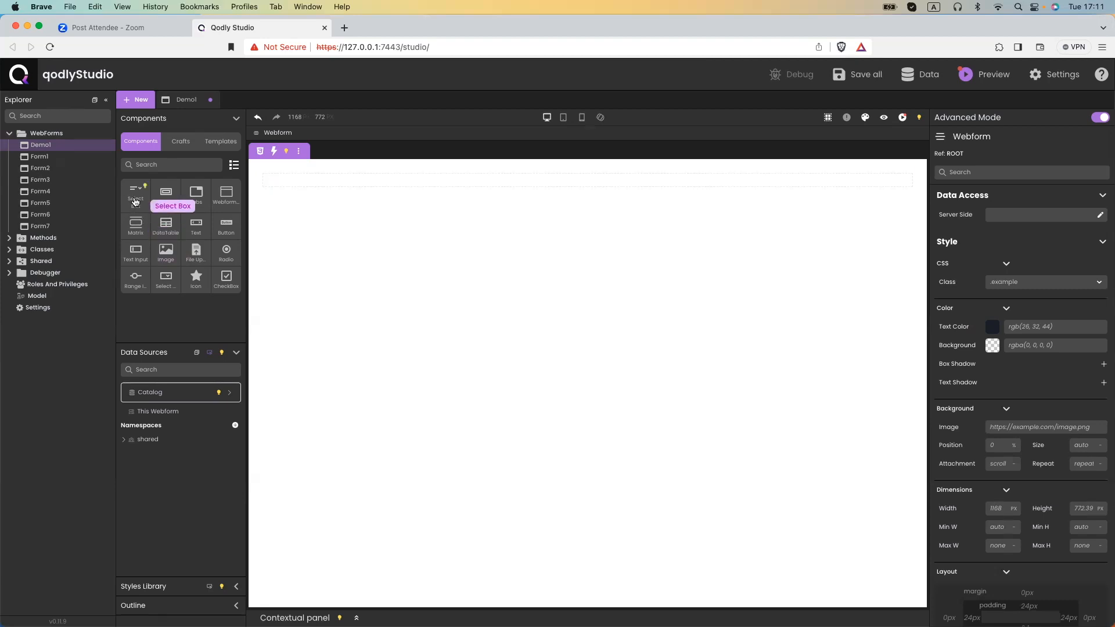
drag(143, 199, 284, 183)
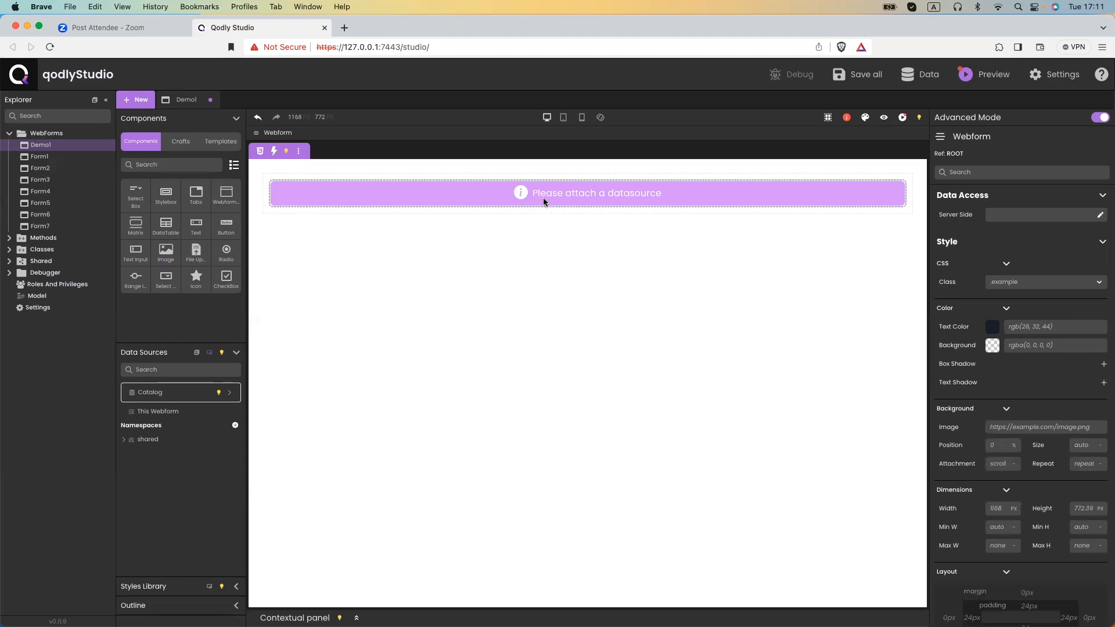
mouse_move(567, 196)
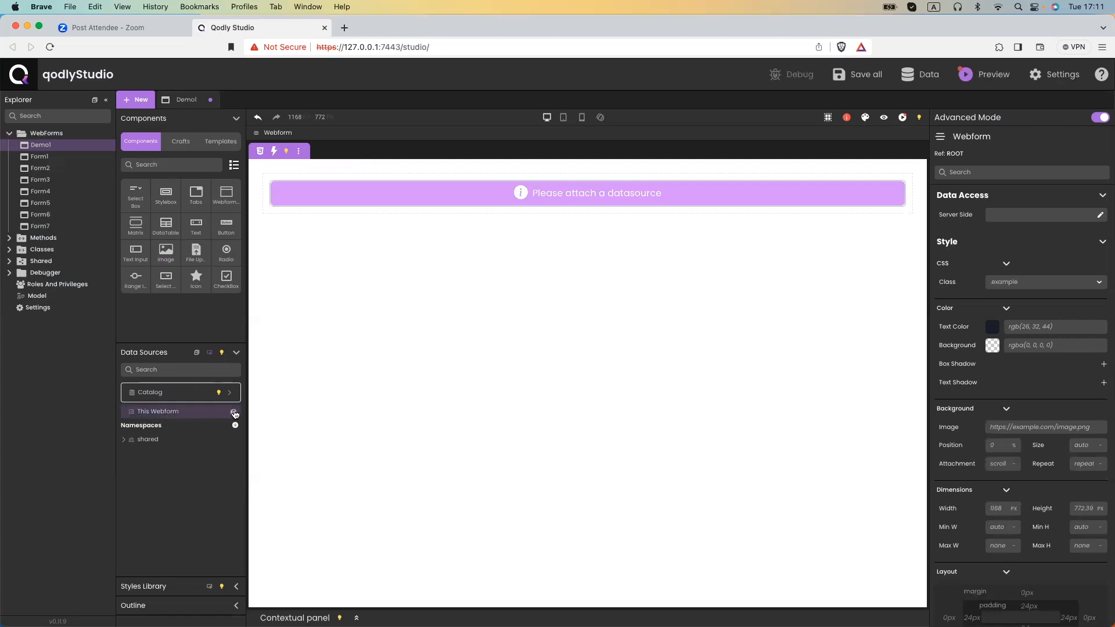
Create webform datasource Users as an Entity Selection of dataclass User with all records.
click(234, 413)
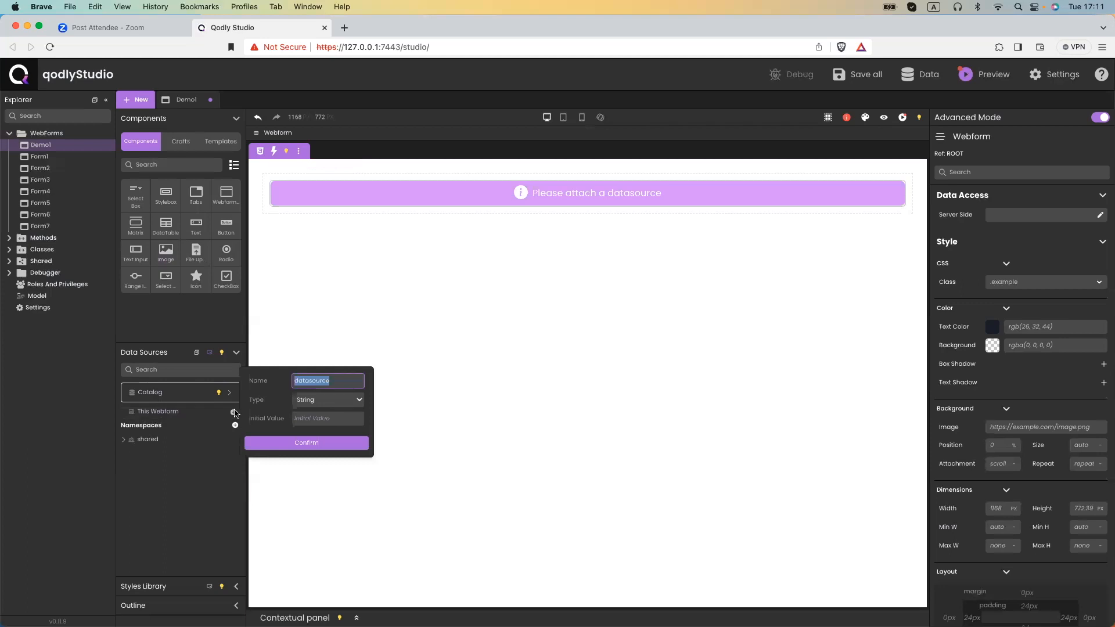
text(Users)
click(308, 400)
click(321, 379)
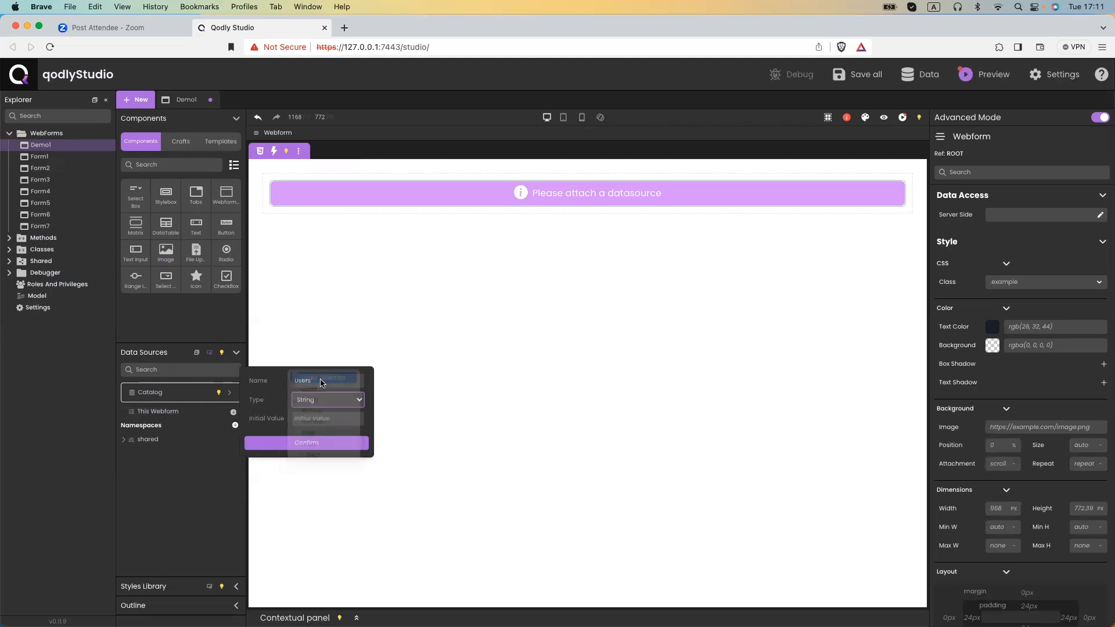
click(305, 401)
click(306, 410)
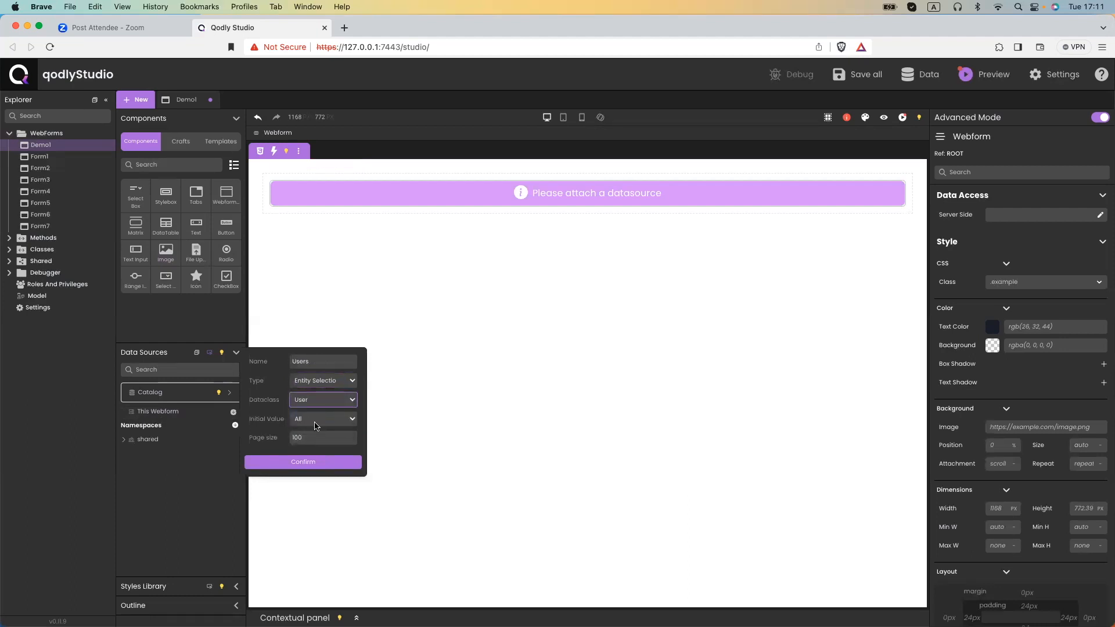
click(301, 463)
click(124, 411)
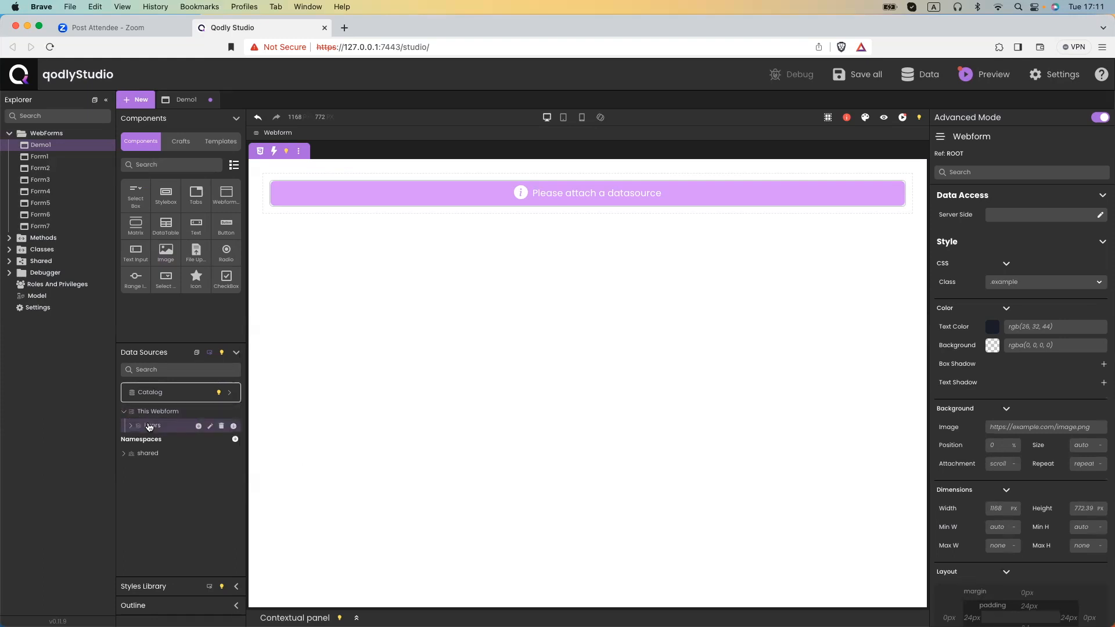
Bind Users to the select box and drop an Image component into it.
drag(149, 426, 380, 202)
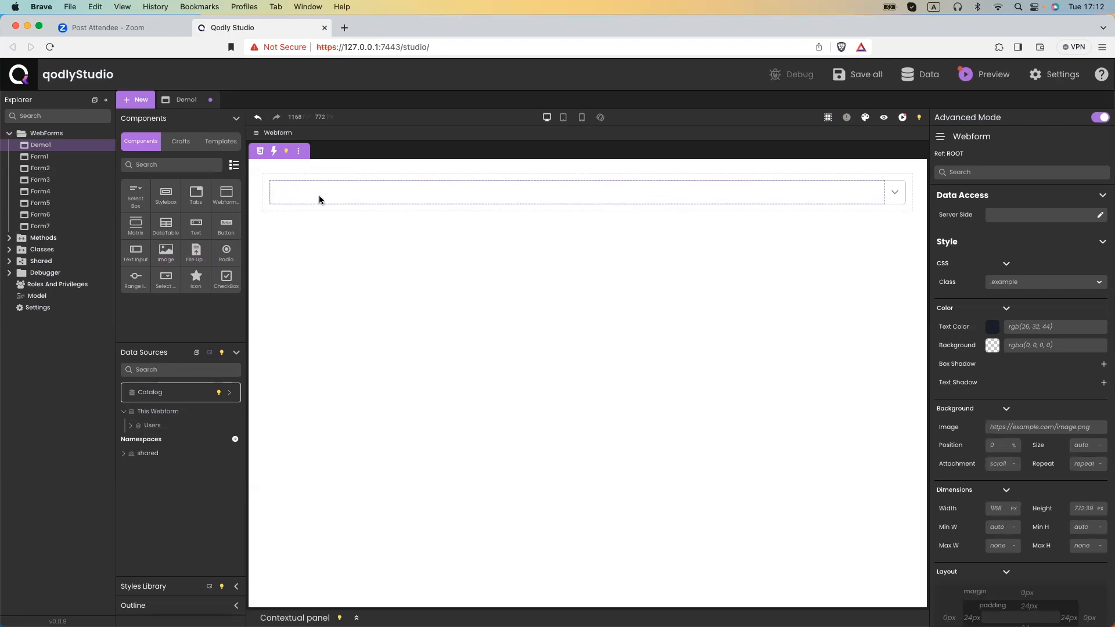
mouse_move(391, 192)
drag(168, 251, 306, 197)
double_click(311, 219)
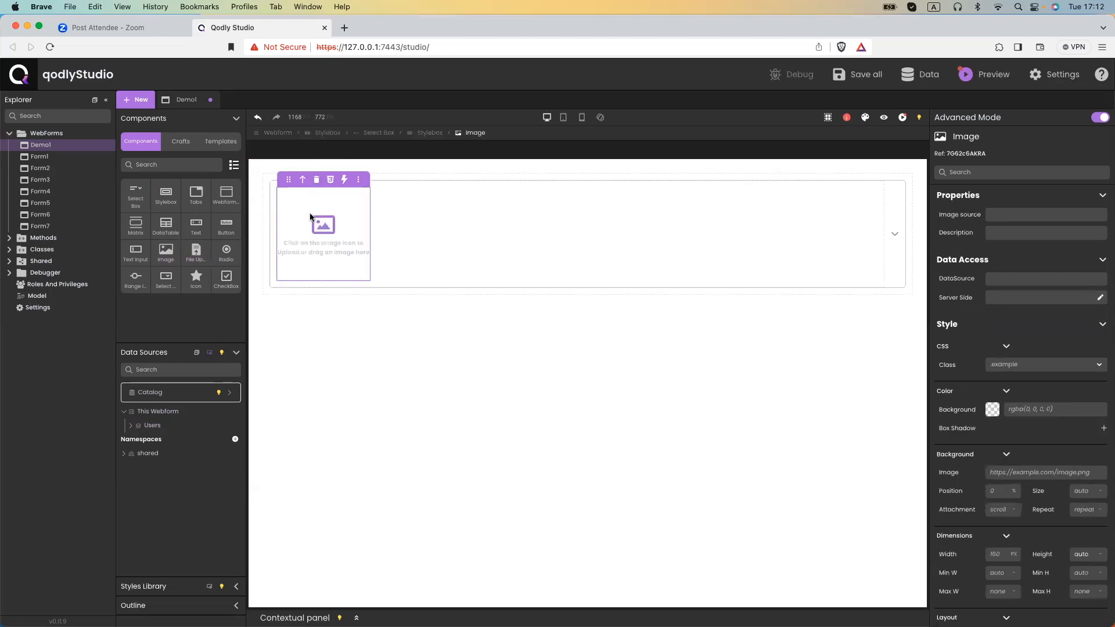
click(711, 432)
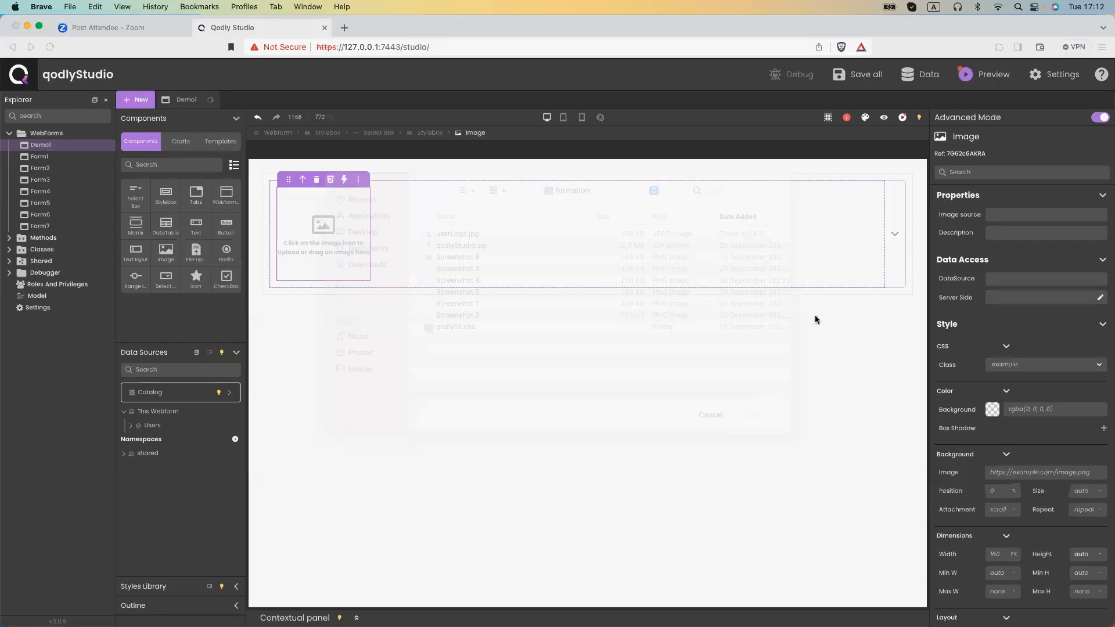
Size the image 50 × 50 px and add a Text element beside it.
scroll(1038, 289, down, 5)
click(997, 293)
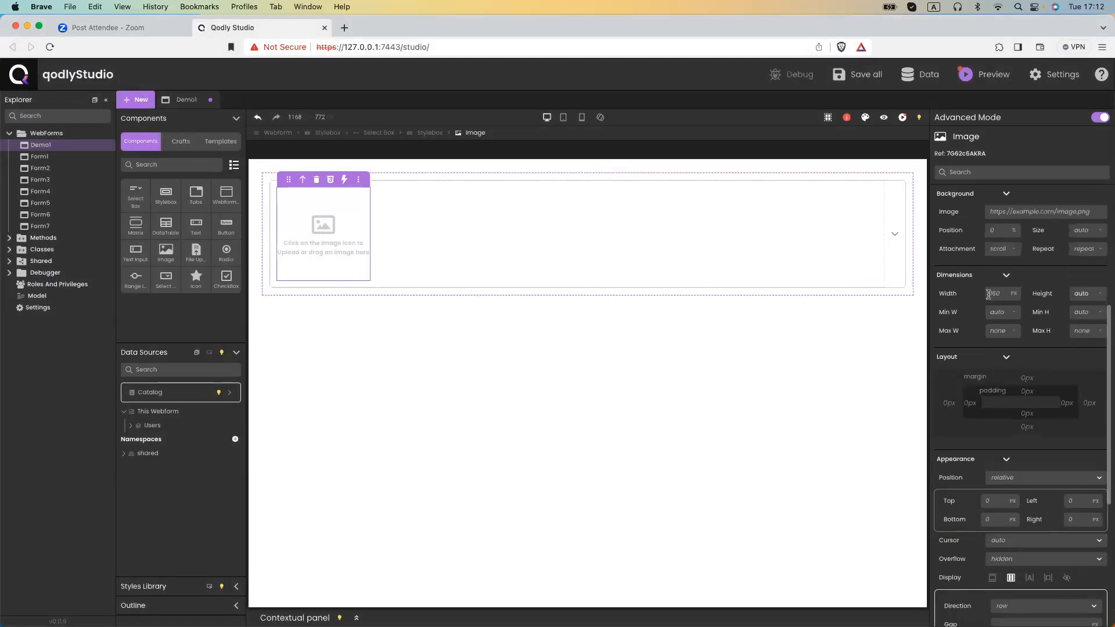
text(50)
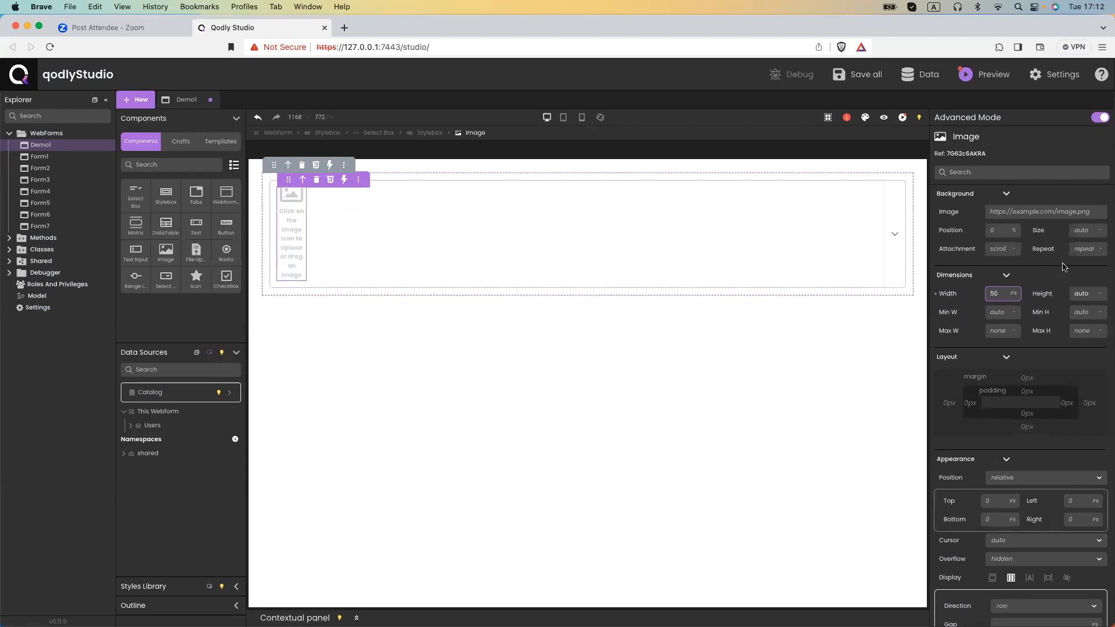
click(1079, 293)
text(50)
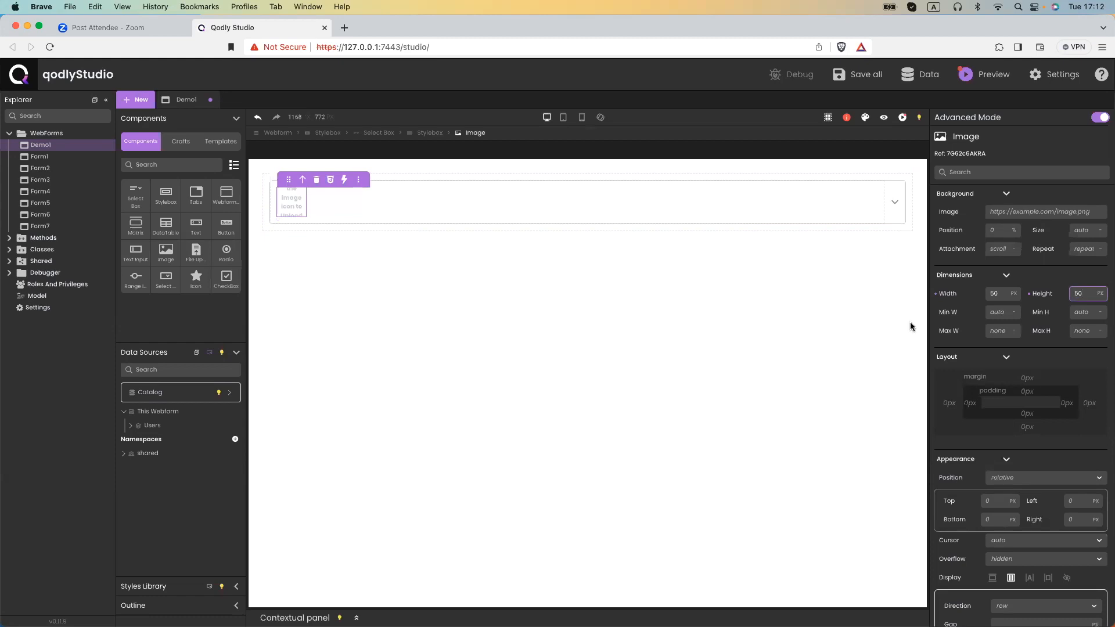
drag(195, 223, 356, 224)
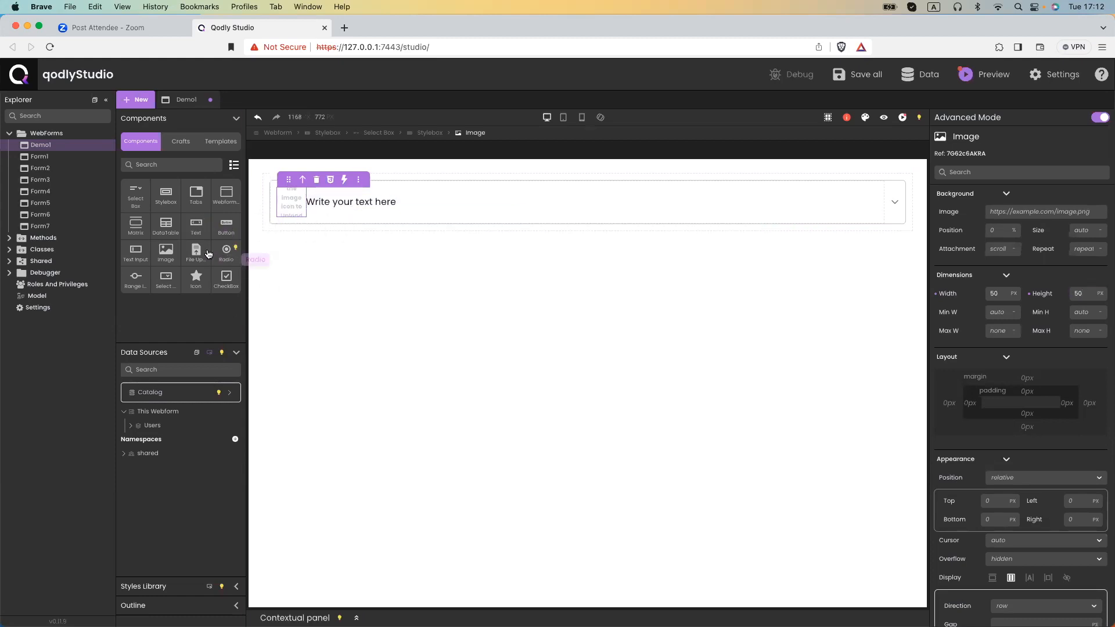
Label the first text firstName and bind it to $This.firstName.
click(393, 202)
drag(395, 202, 308, 201)
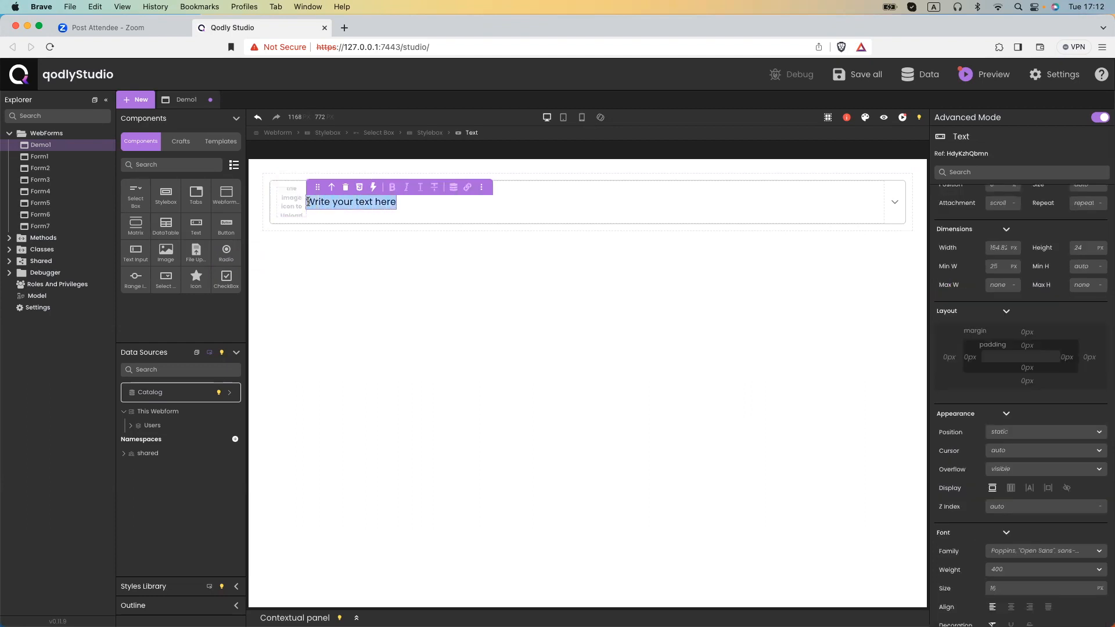
click(454, 187)
drag(424, 224, 350, 227)
text(t)
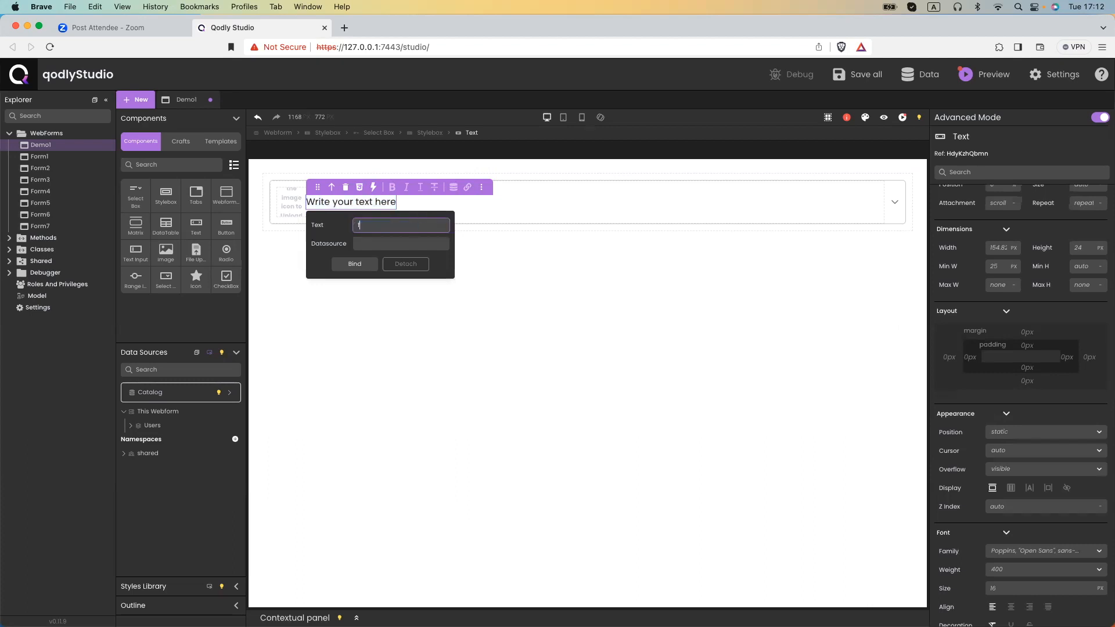
text(irstName)
click(363, 242)
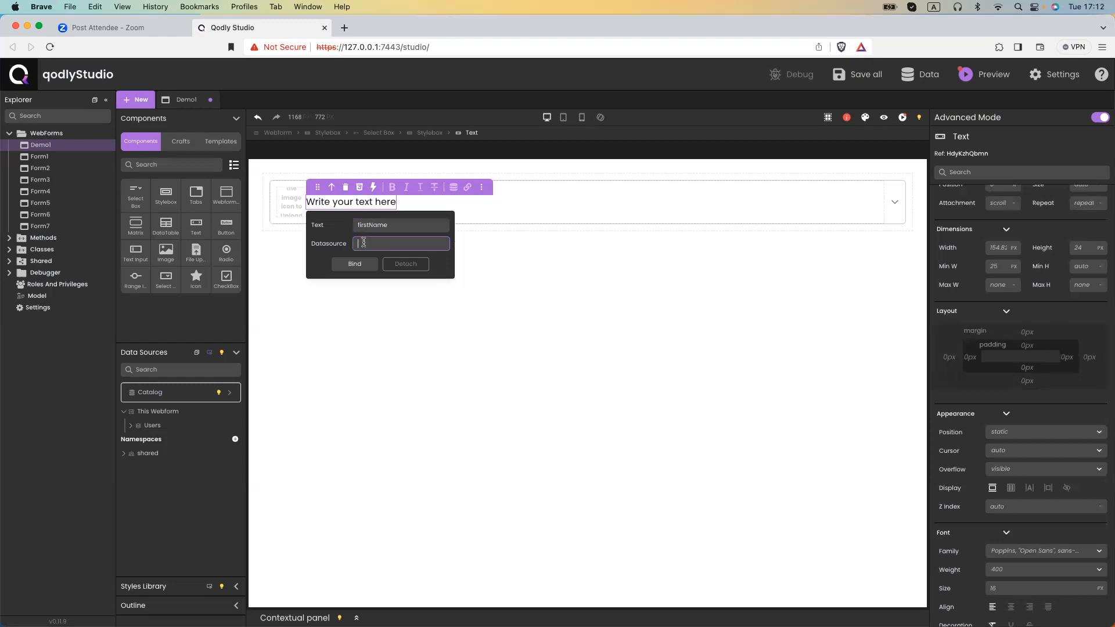
text($)
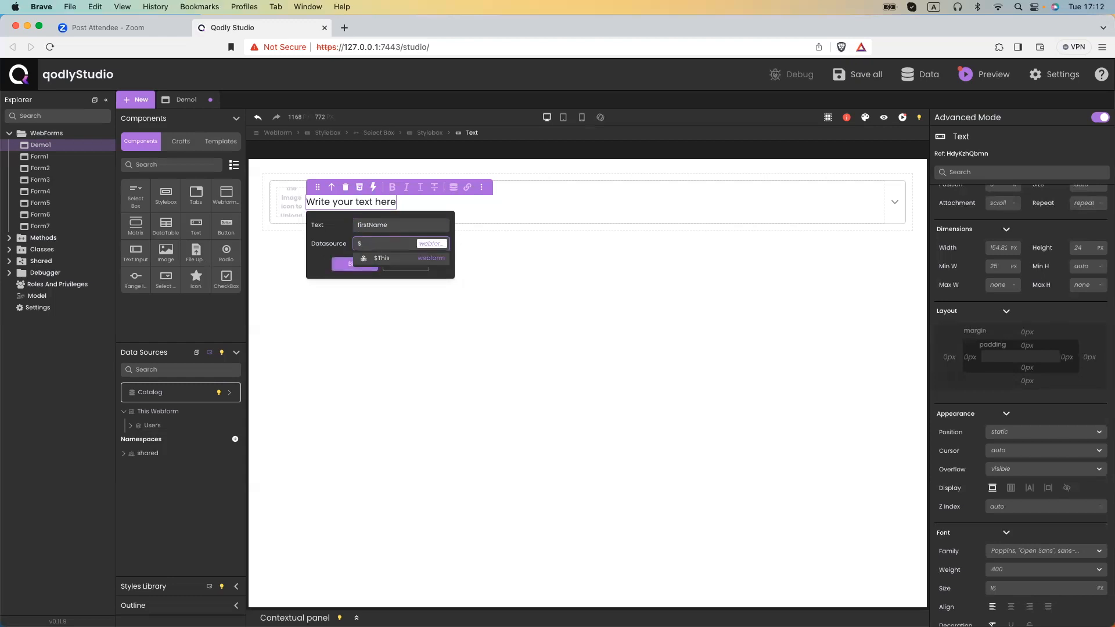
text(This.)
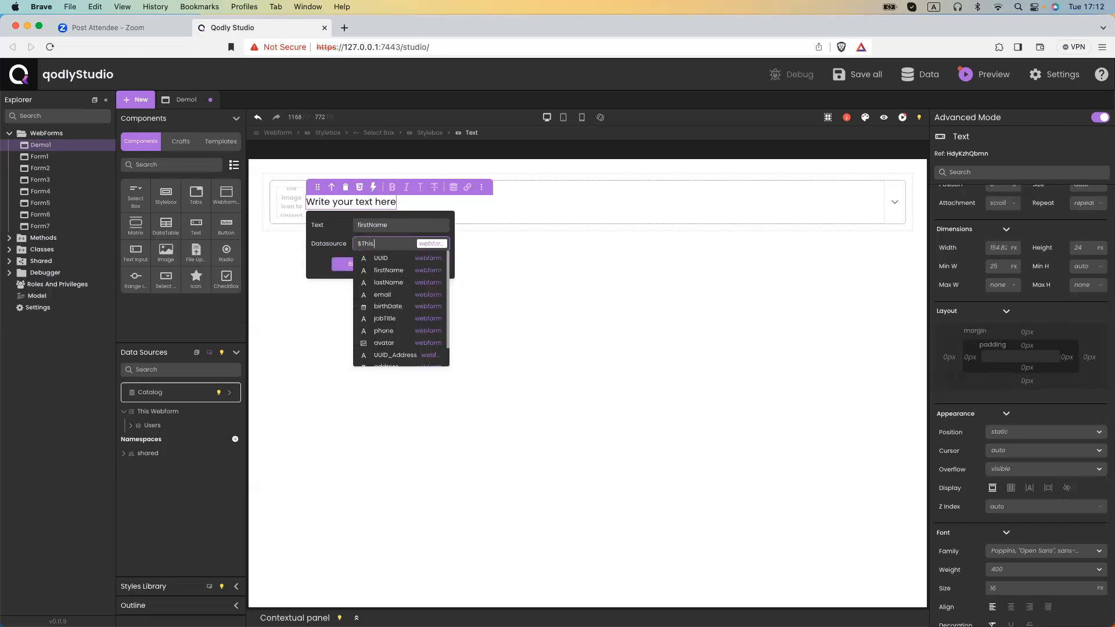
click(374, 272)
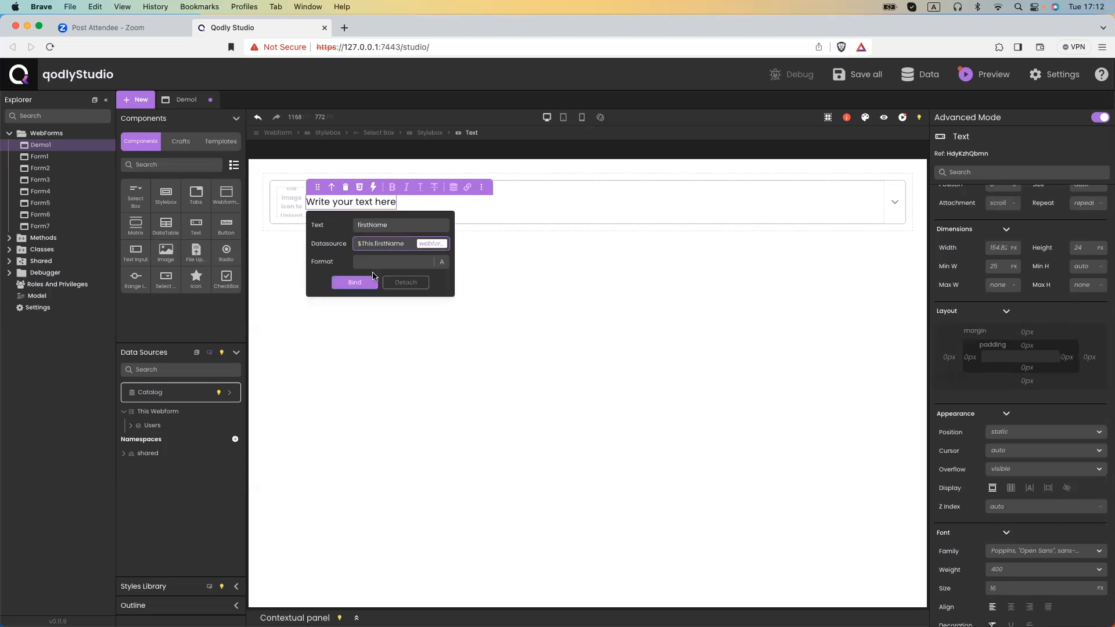
click(361, 281)
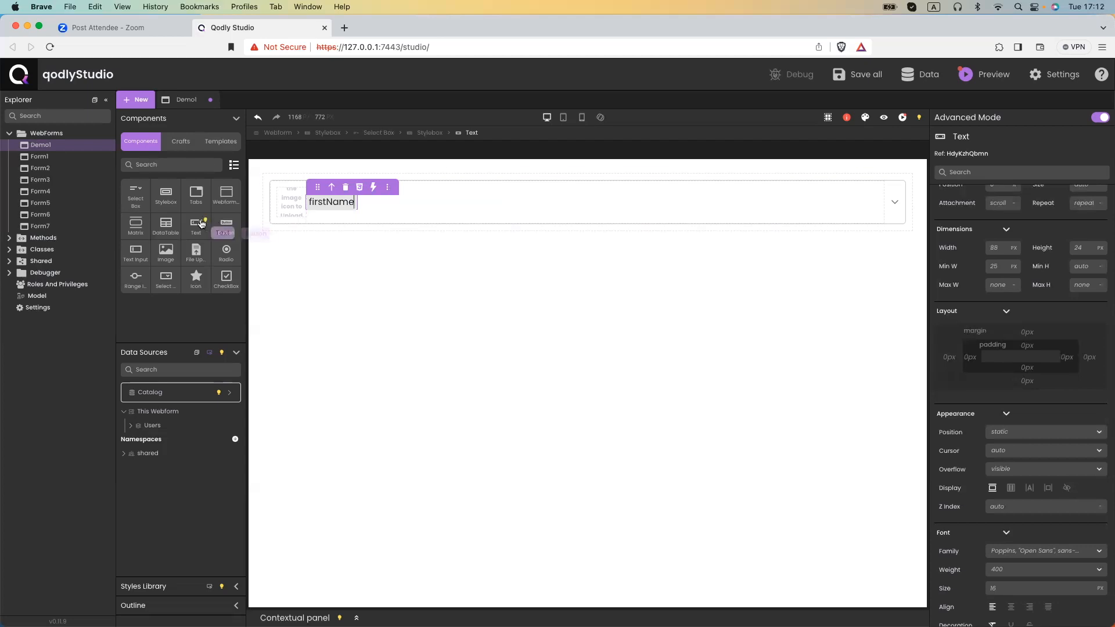
Add a second text labelled lastname and bind it to $This.lastName.
drag(201, 223, 383, 214)
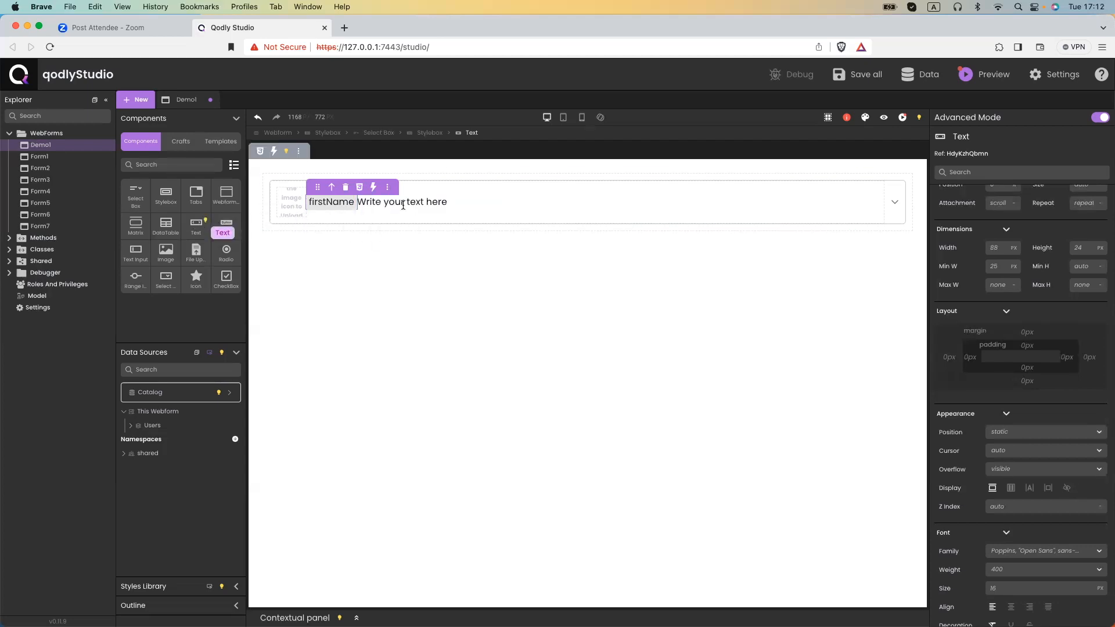
double_click(447, 203)
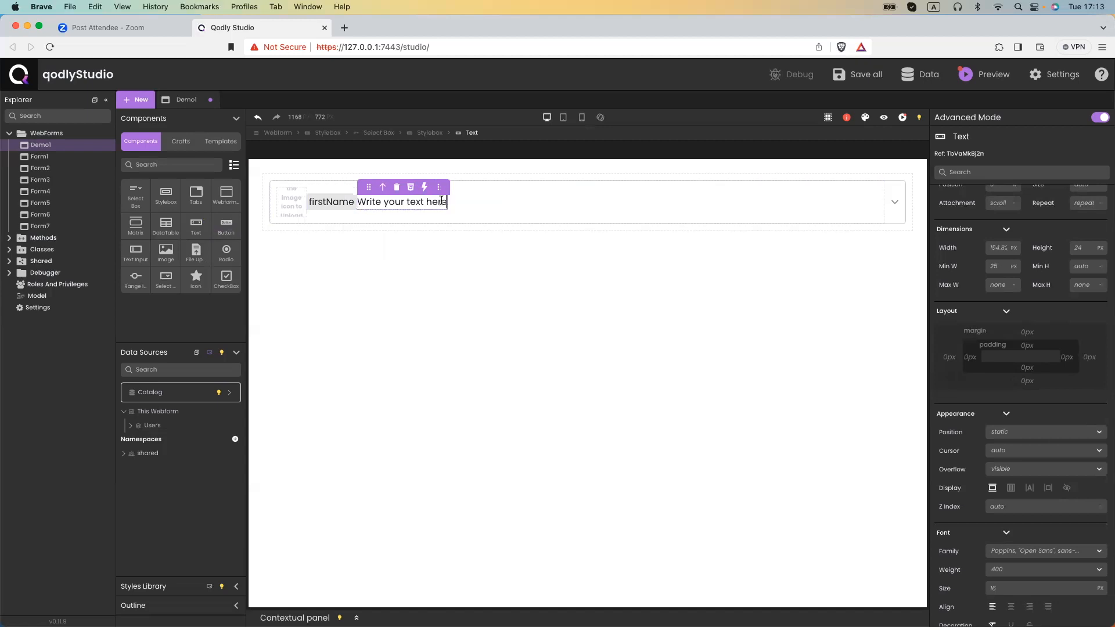
click(505, 187)
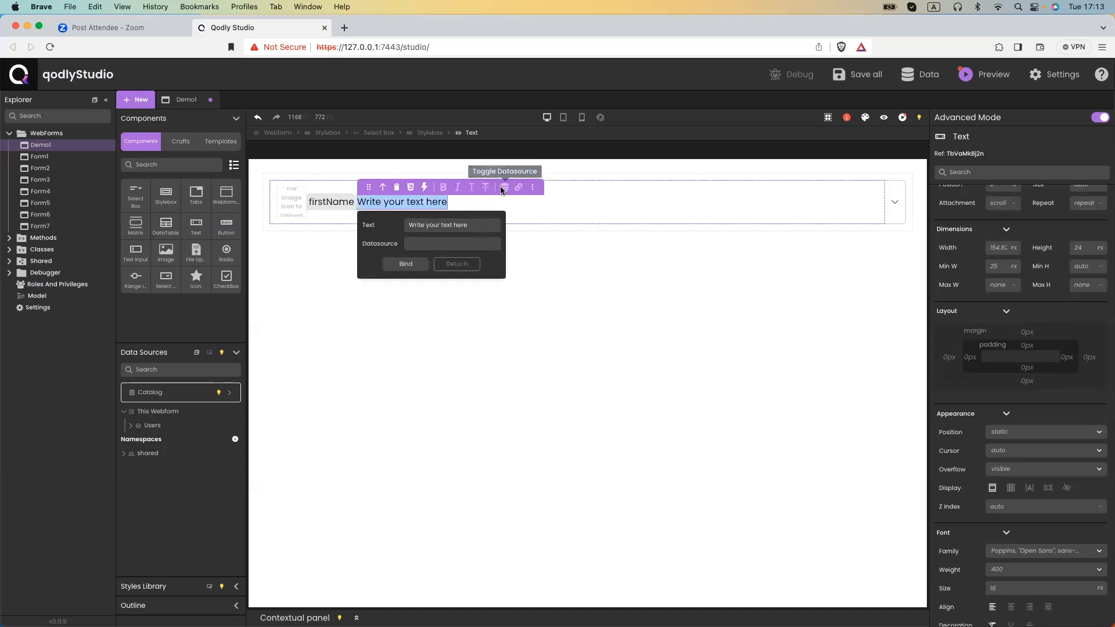
click(473, 227)
key(super+a)
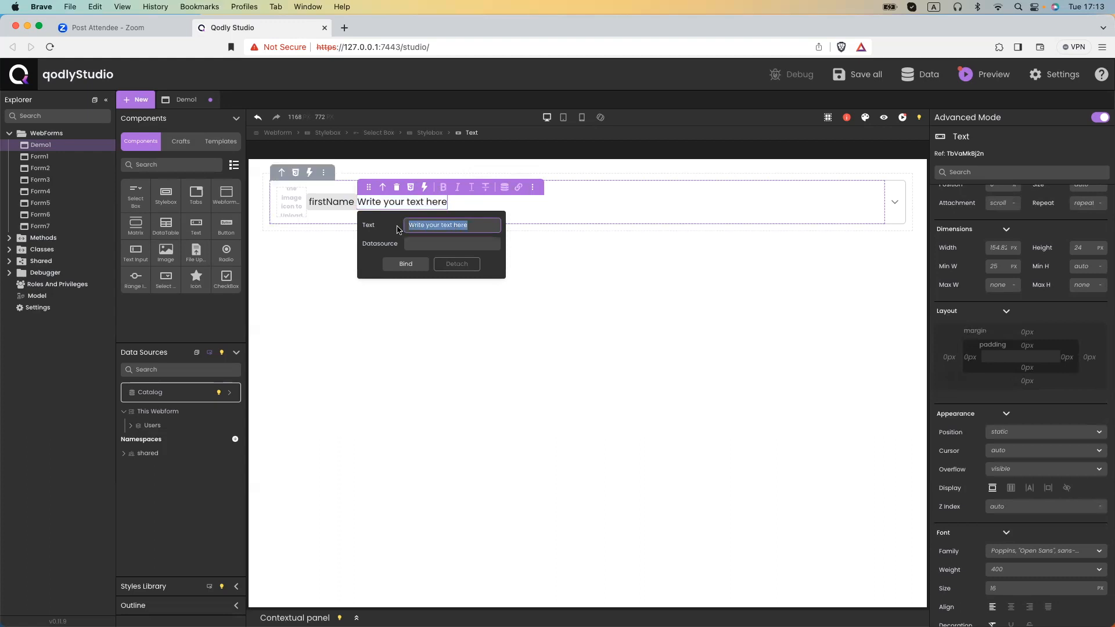
key(BackSpace)
text(lastname)
click(424, 245)
text($)
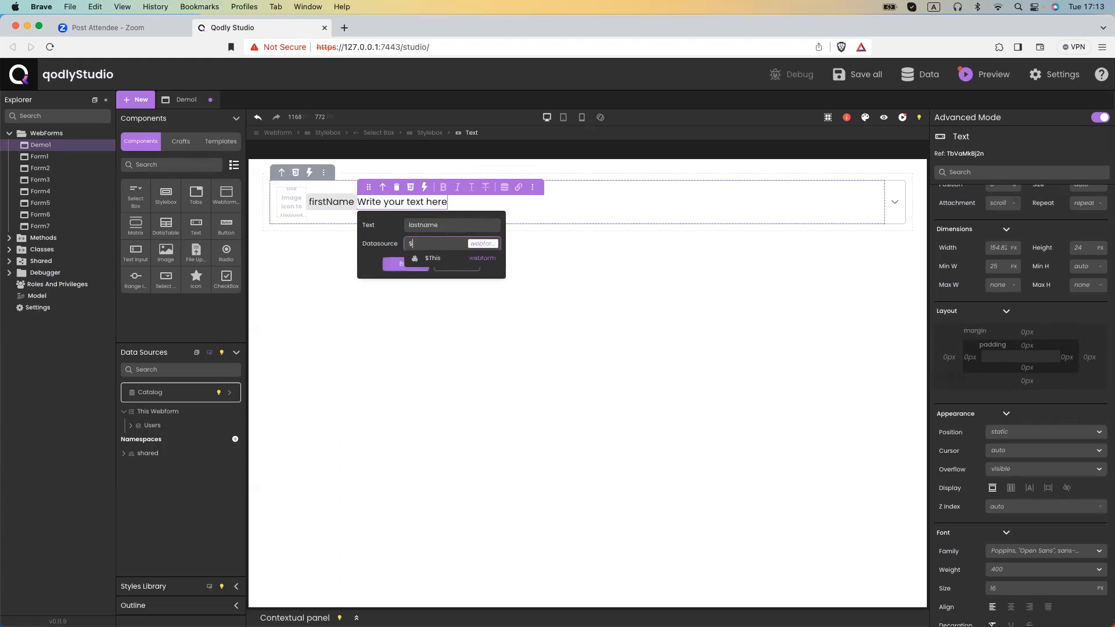
text(th)
key(Return)
text(.lastName)
key(Down)
key(Return)
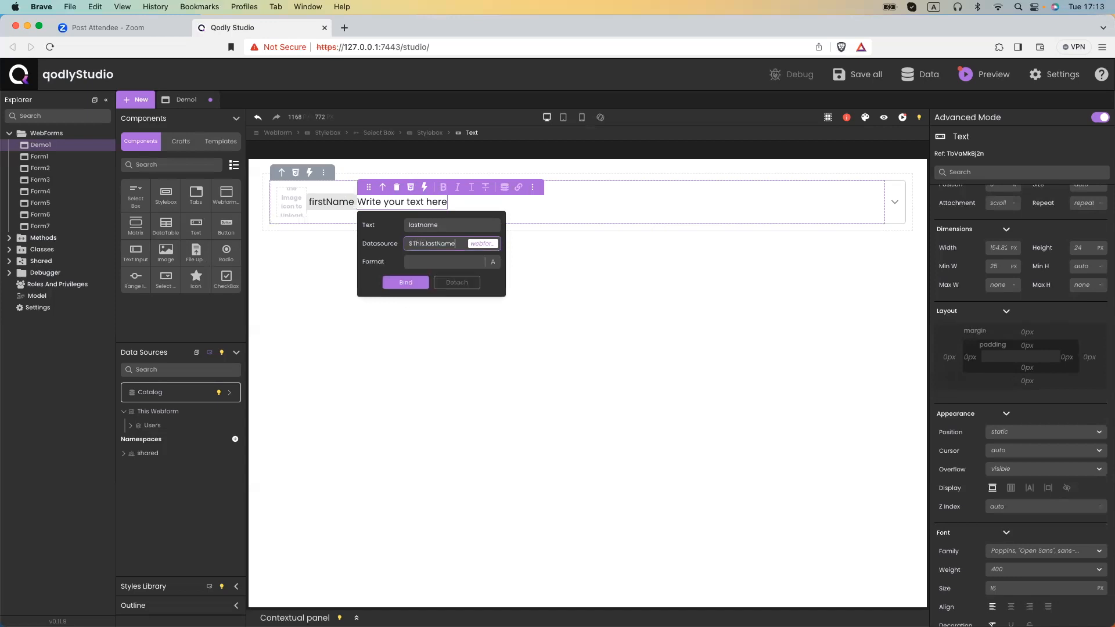
click(406, 282)
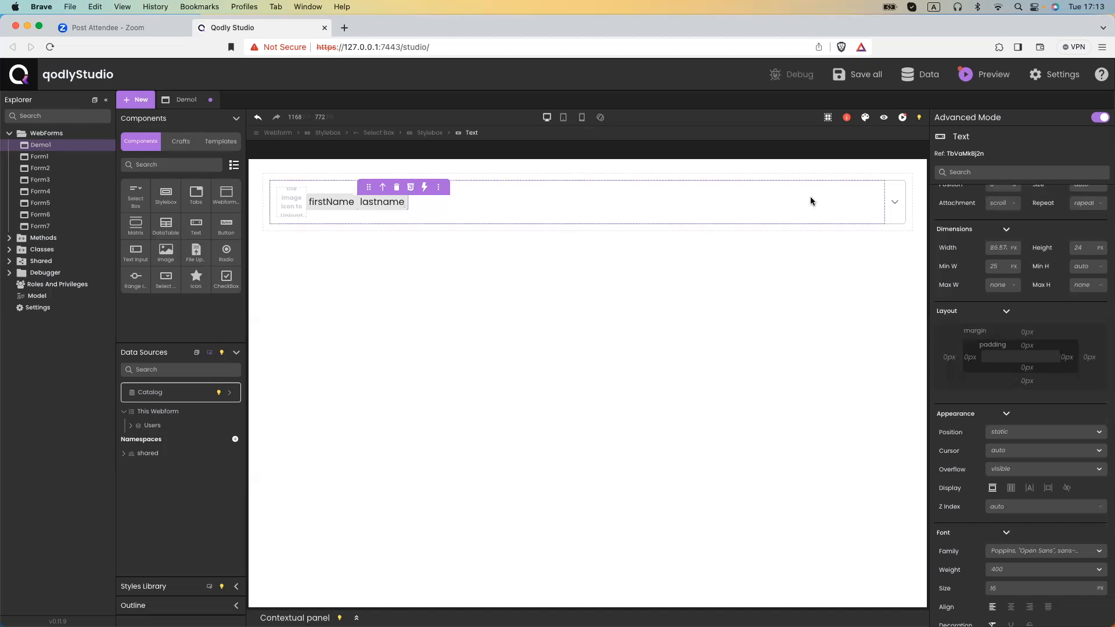
click(884, 120)
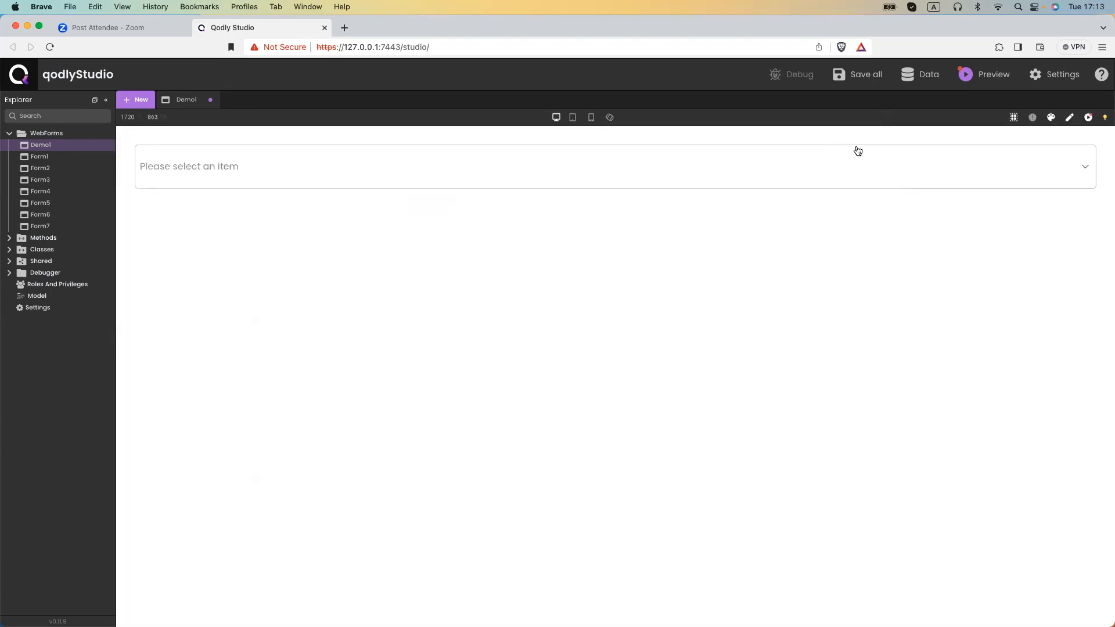
click(856, 164)
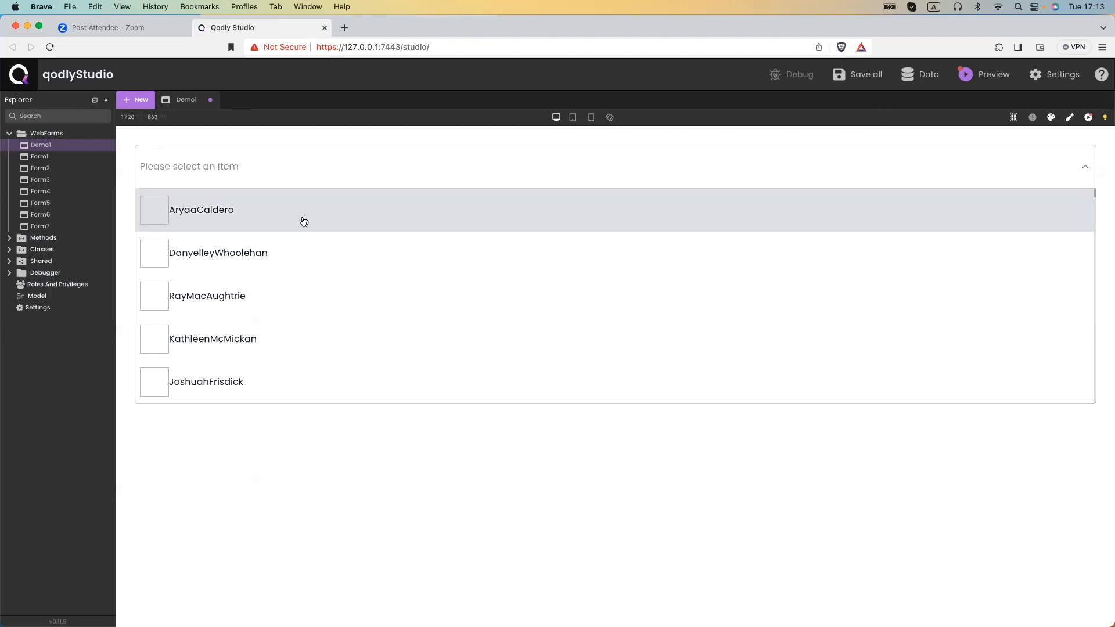
scroll(312, 346, down, 1)
scroll(313, 346, up, 1)
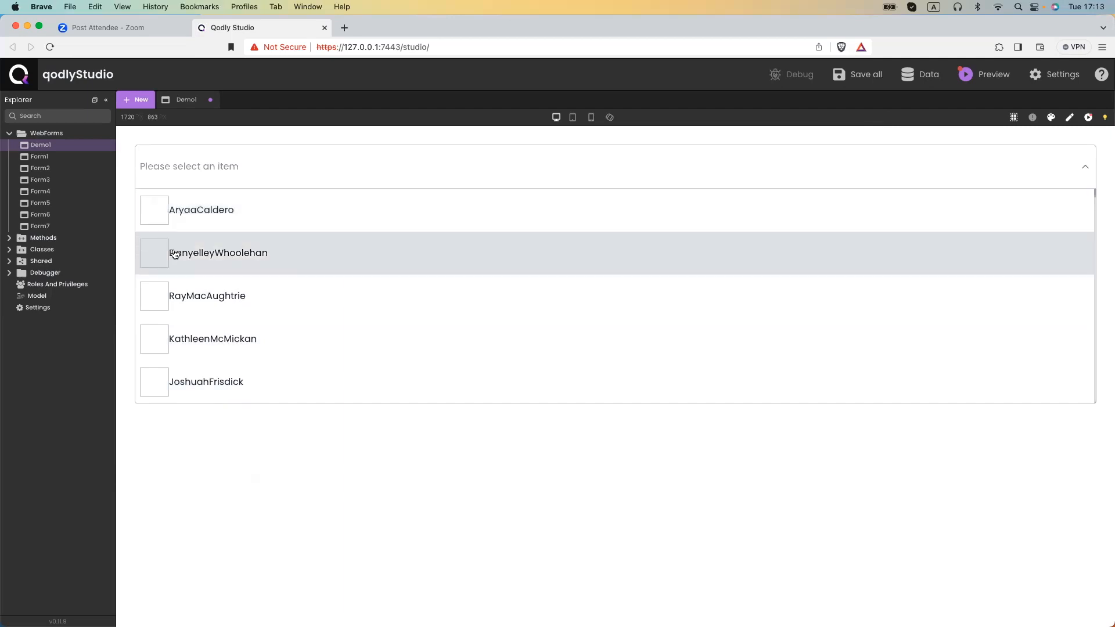
click(1069, 117)
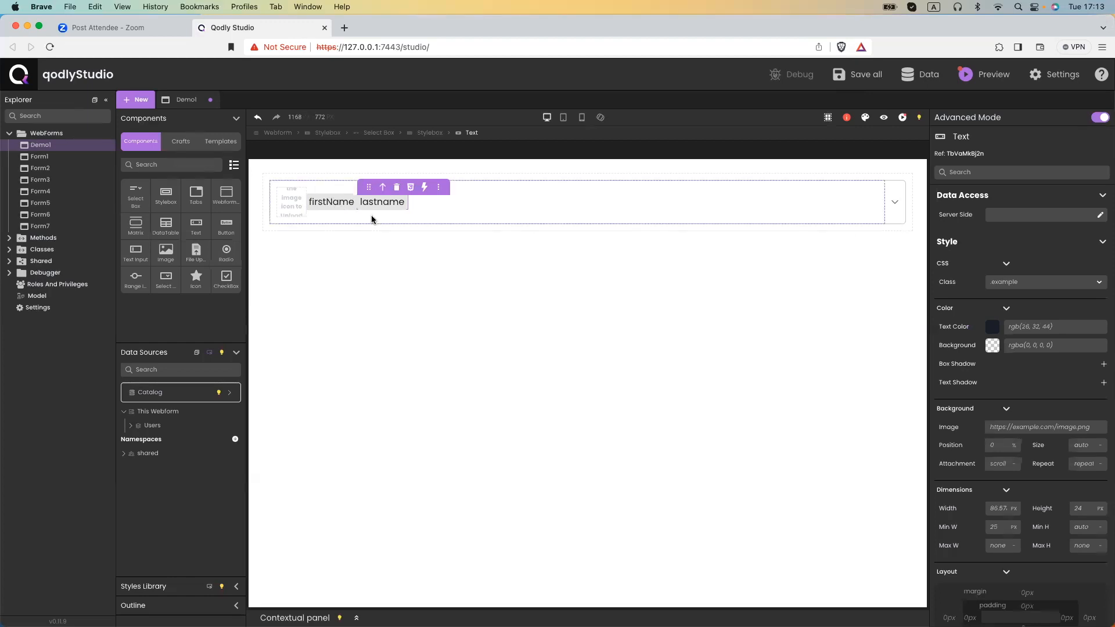
Bind the item's image to $This.avatar.
click(291, 203)
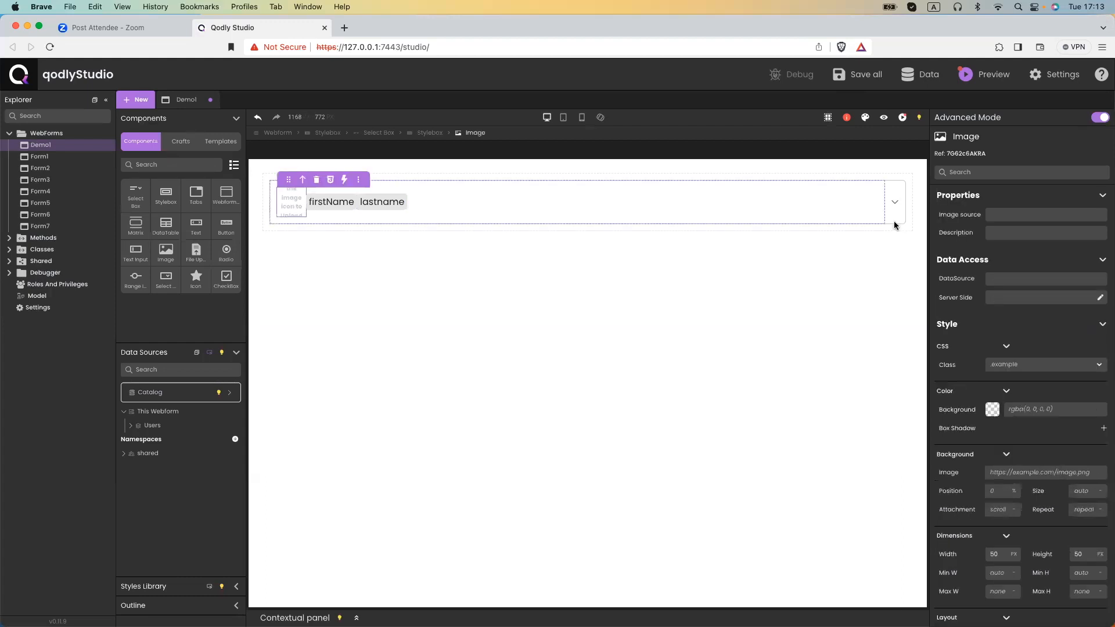
click(992, 274)
text($T)
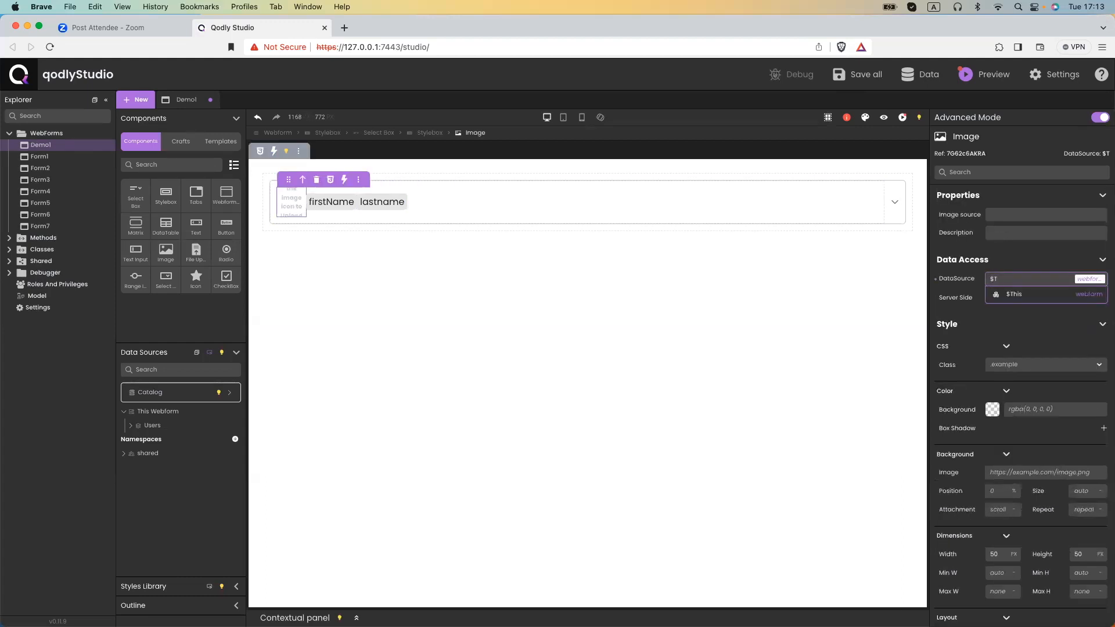
text(his.)
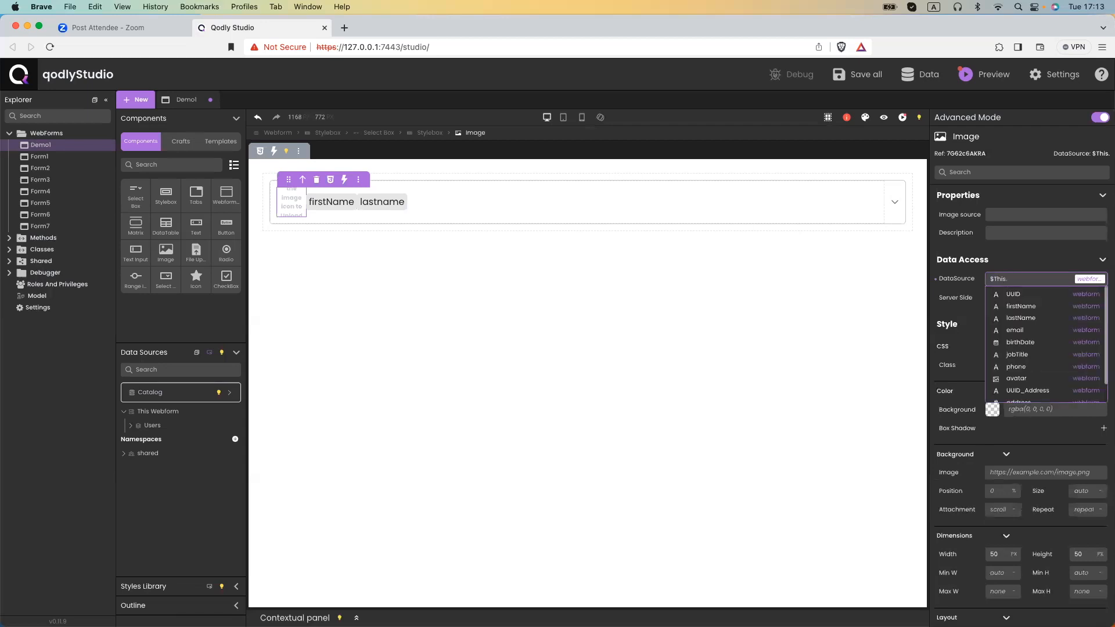
click(1016, 378)
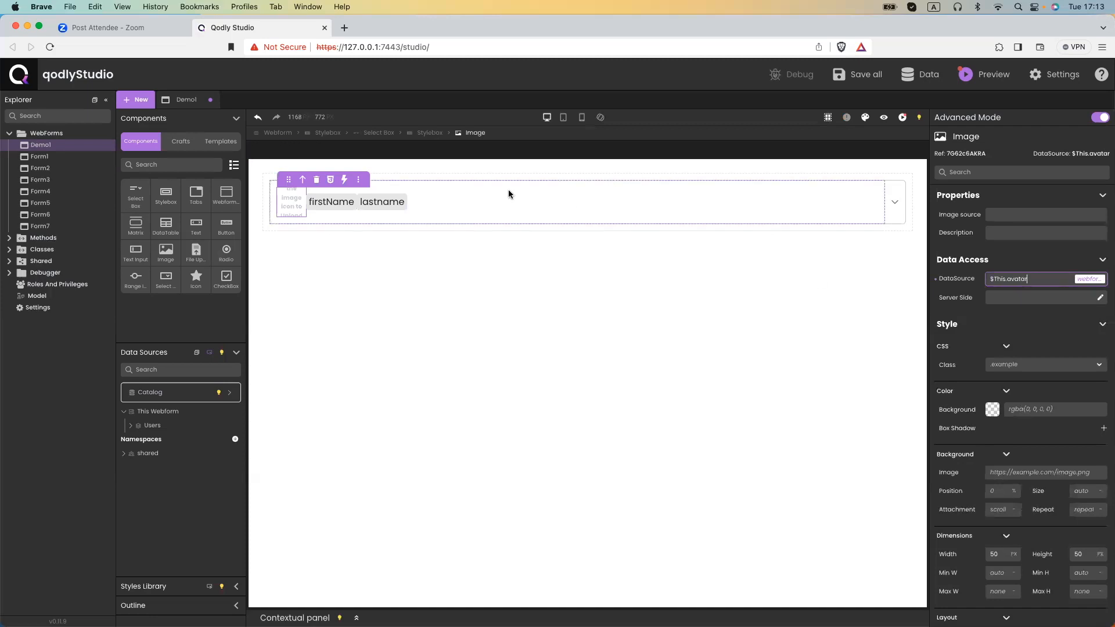
Set the Stylebox's flex gap to 10 px and save the project.
click(430, 133)
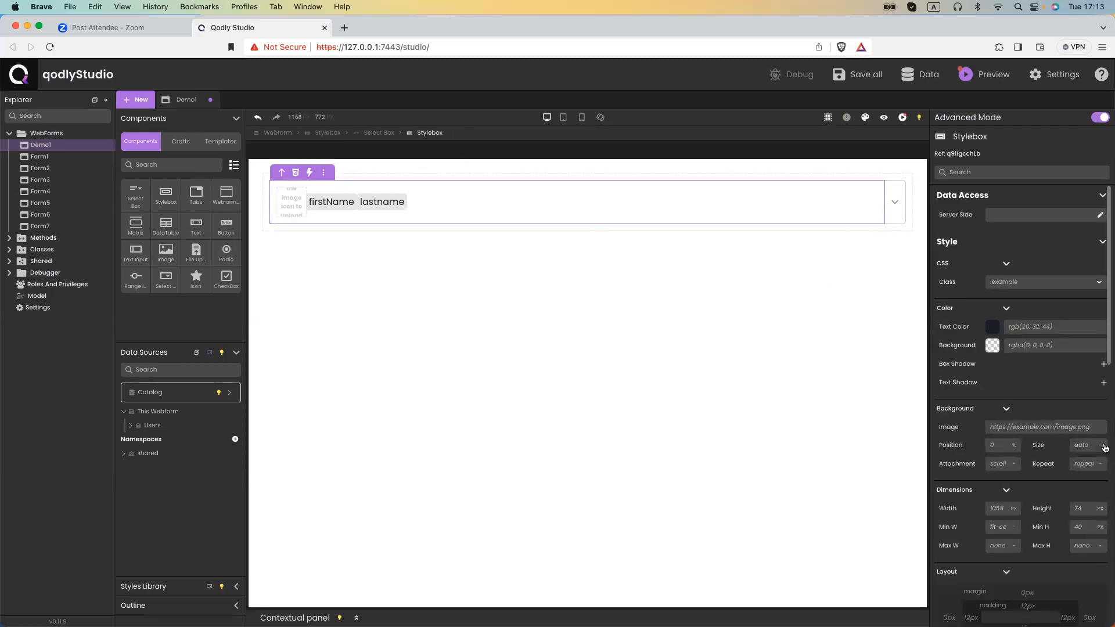
scroll(1043, 398, down, 8)
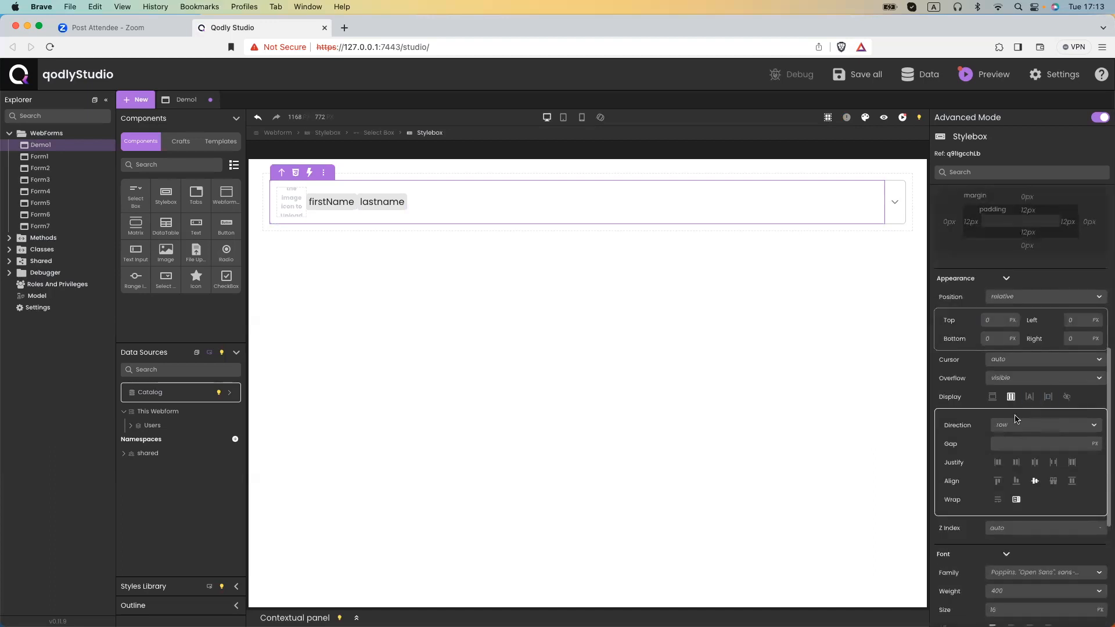
click(1004, 442)
text(10)
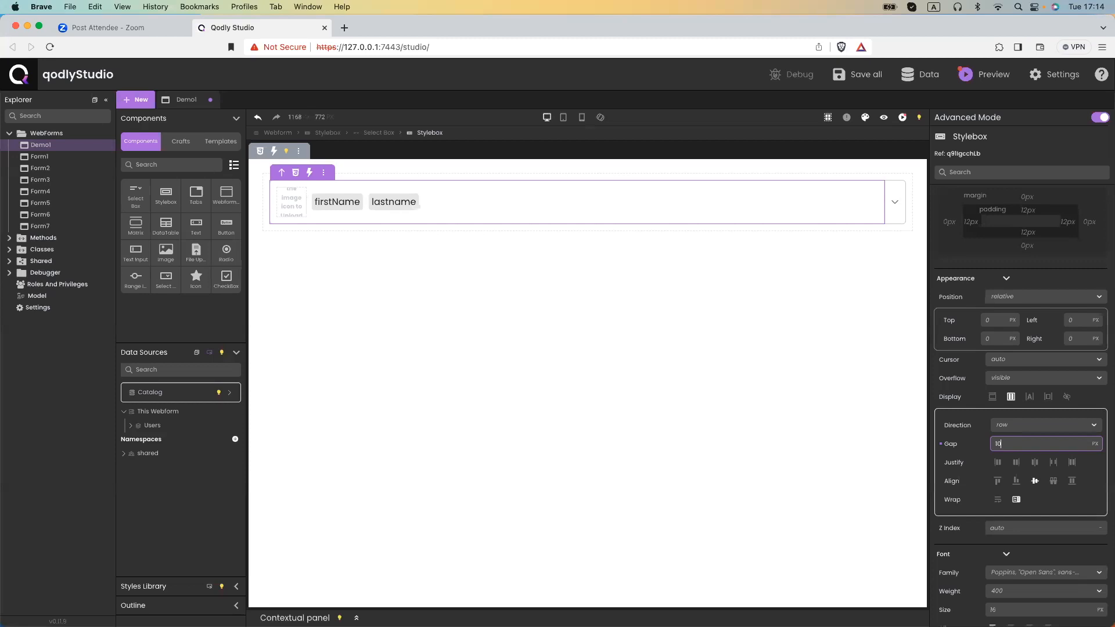
key(super+s)
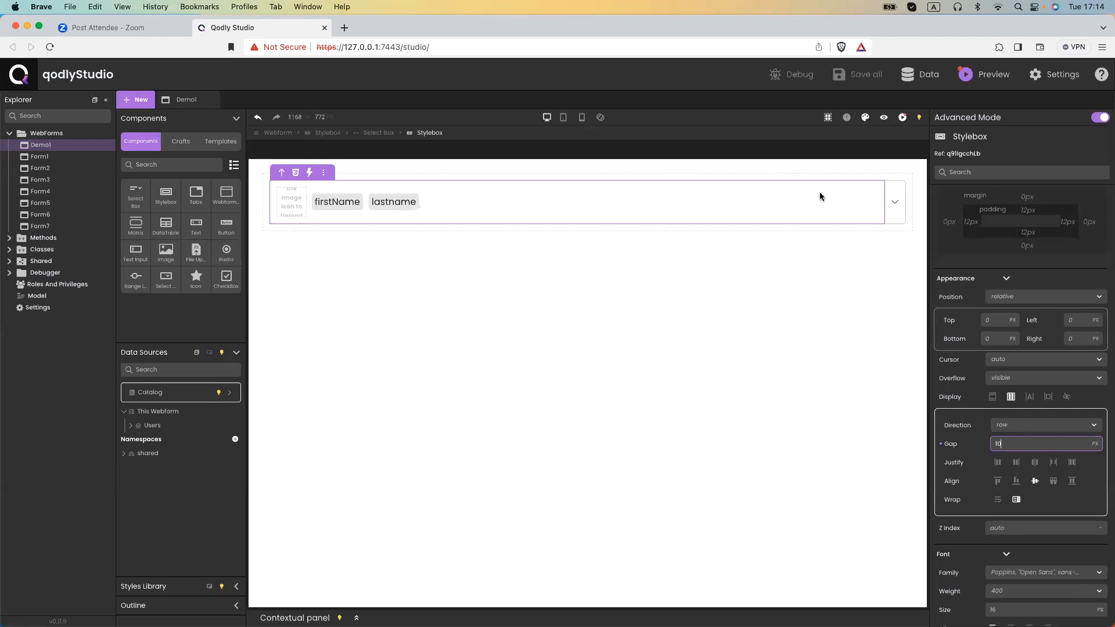
Preview Demo1 and scroll the Users select box to check each avatar beside firstName and lastname.
click(885, 120)
click(298, 182)
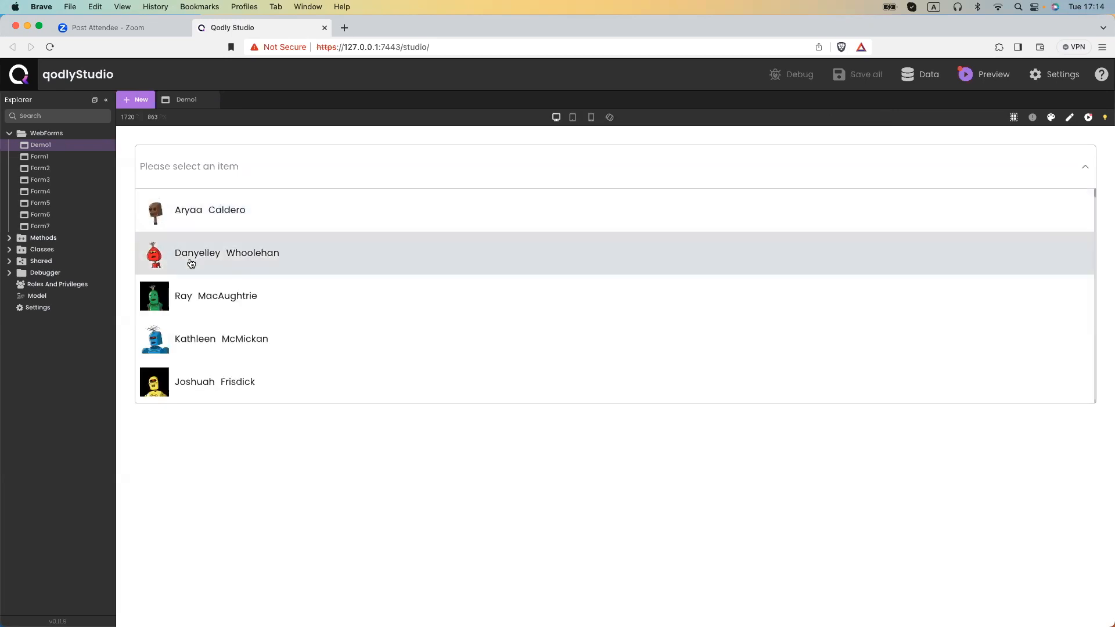
scroll(225, 368, down, 1)
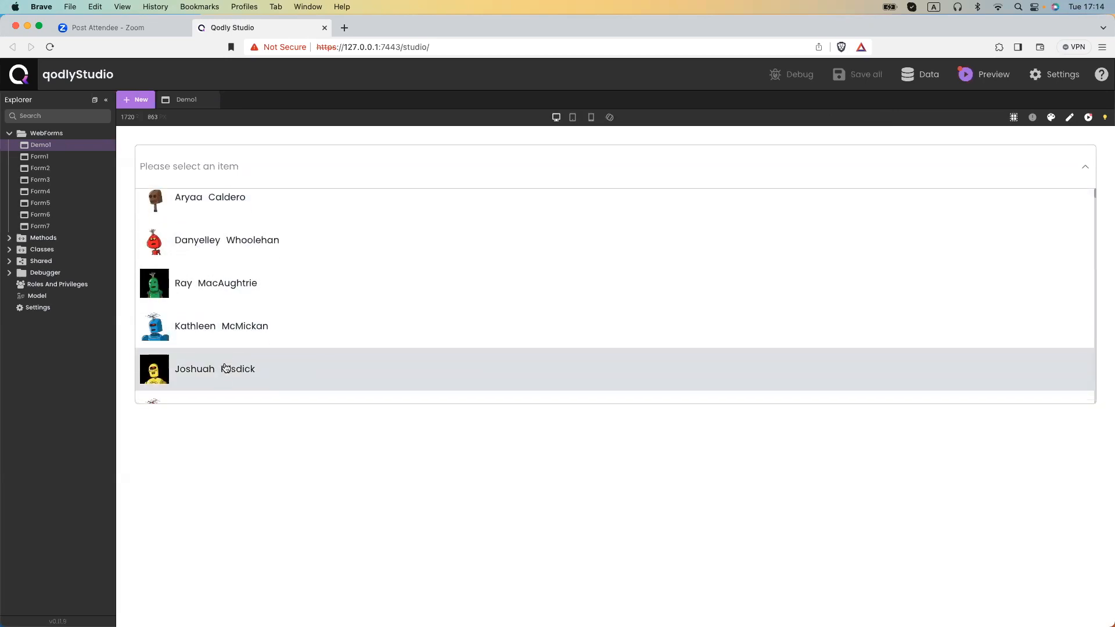
scroll(226, 368, down, 1)
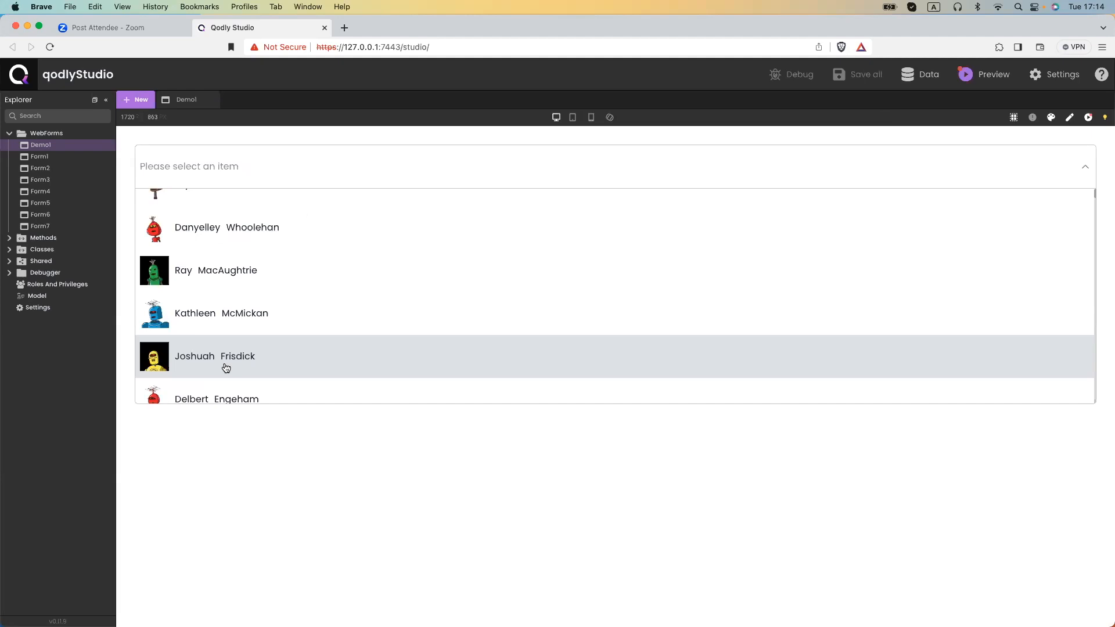
scroll(226, 367, down, 5)
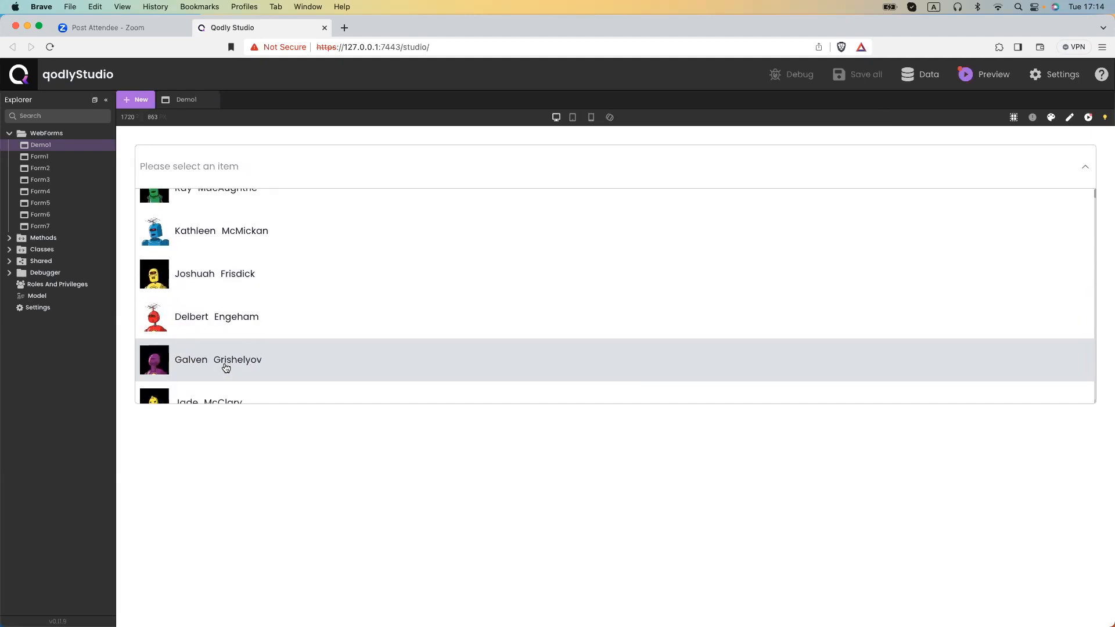
click(251, 494)
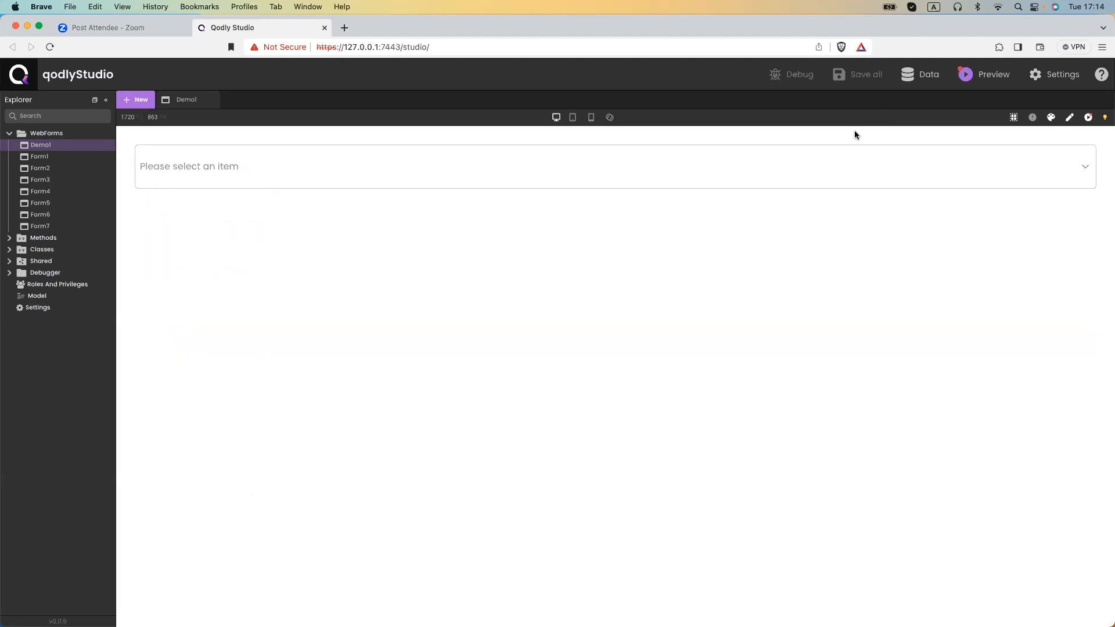
click(1069, 117)
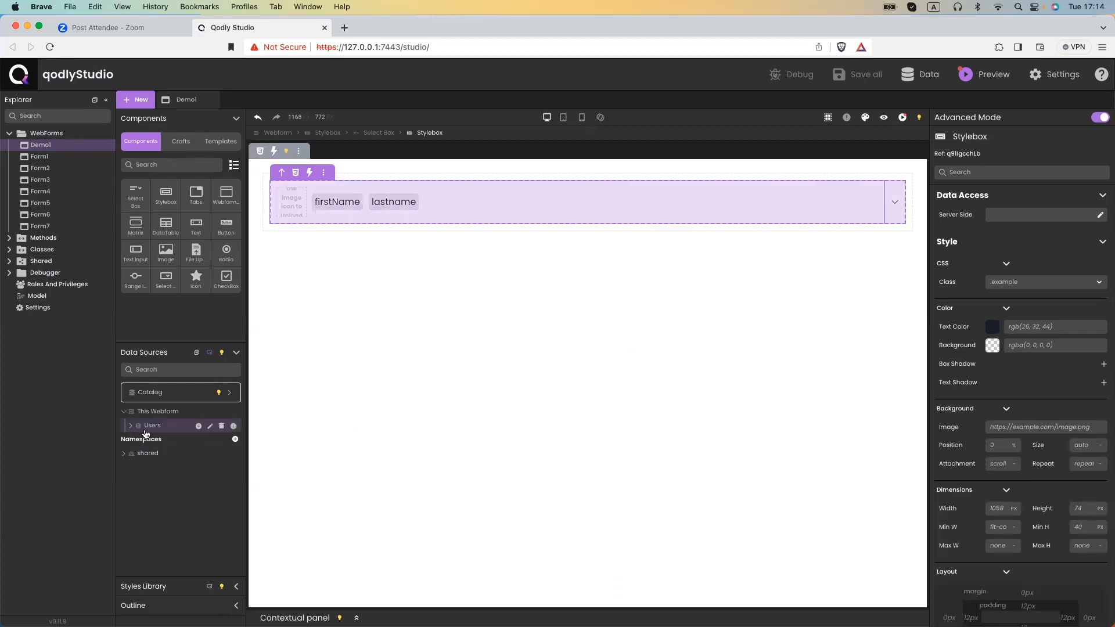
Create a 'user' datasource from Users with Initial Value First.
click(198, 428)
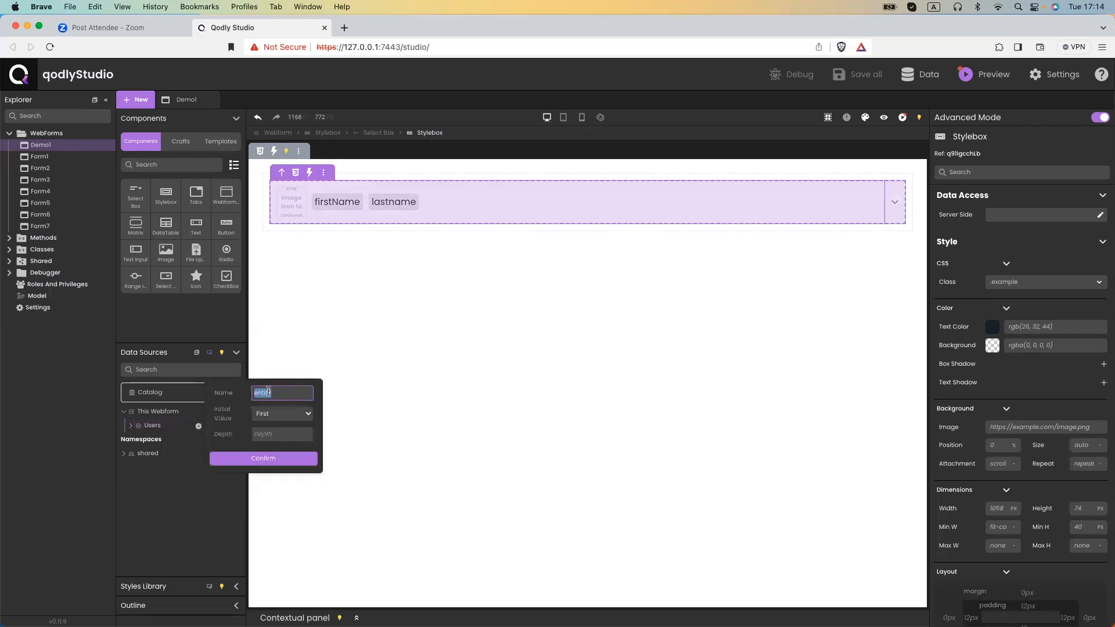
text(user)
click(269, 413)
click(269, 407)
click(261, 458)
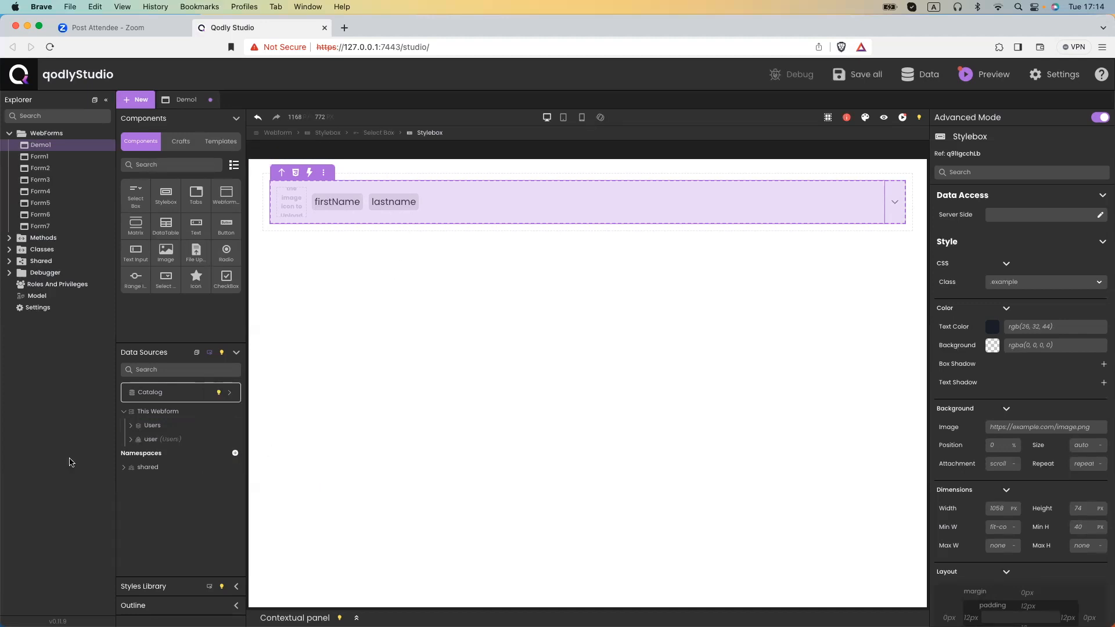
Bind the select box's Selected Element to user and save Demo1.
click(312, 212)
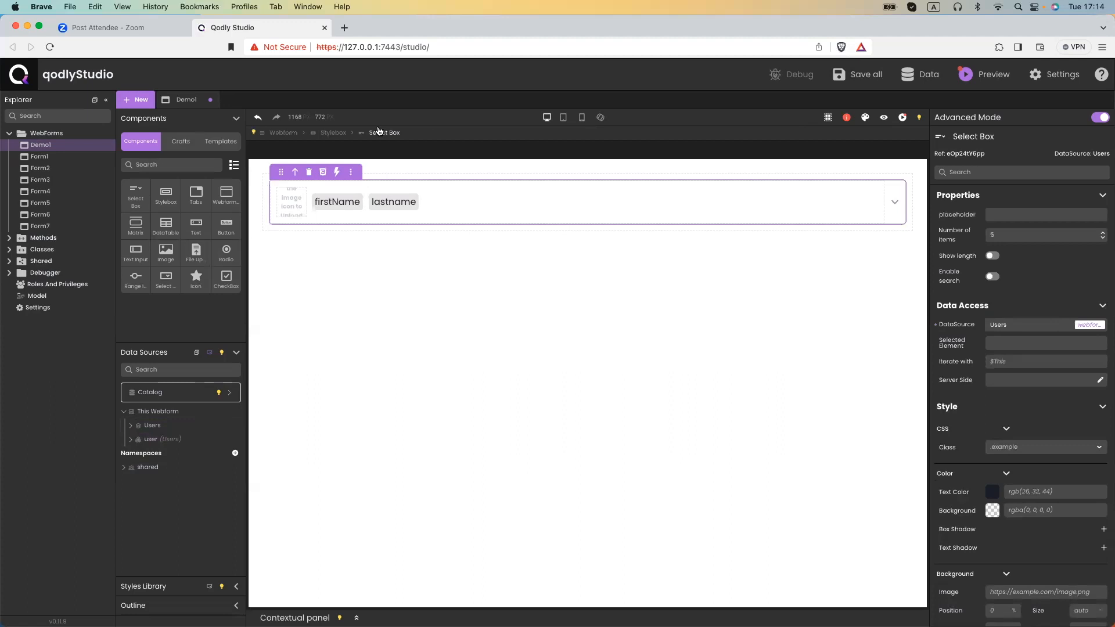
click(998, 341)
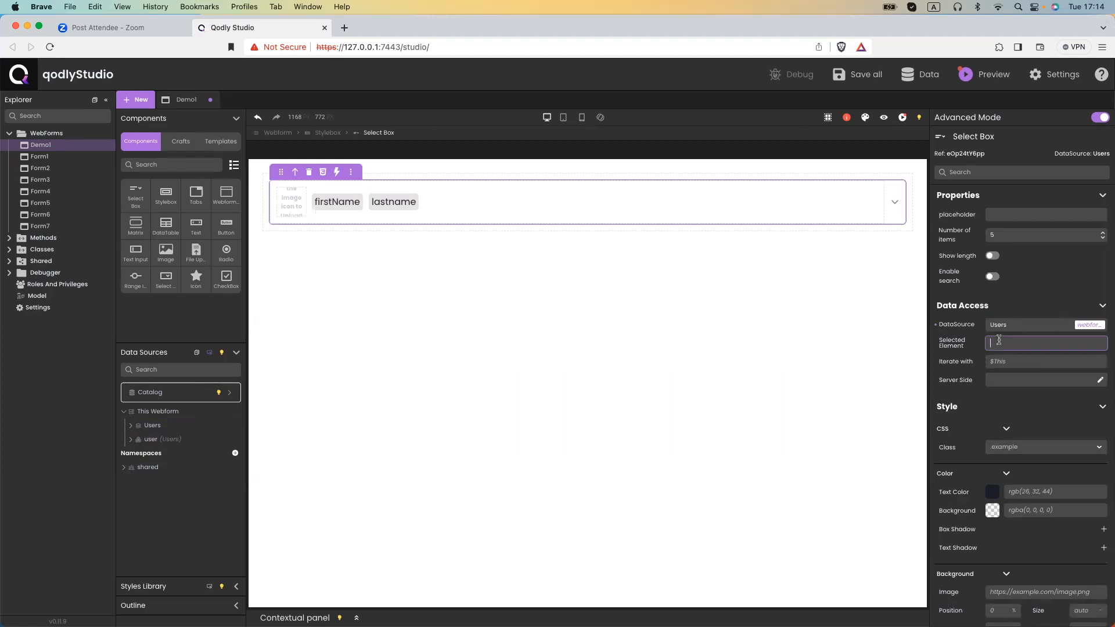
text(user)
click(1021, 372)
key(super+s)
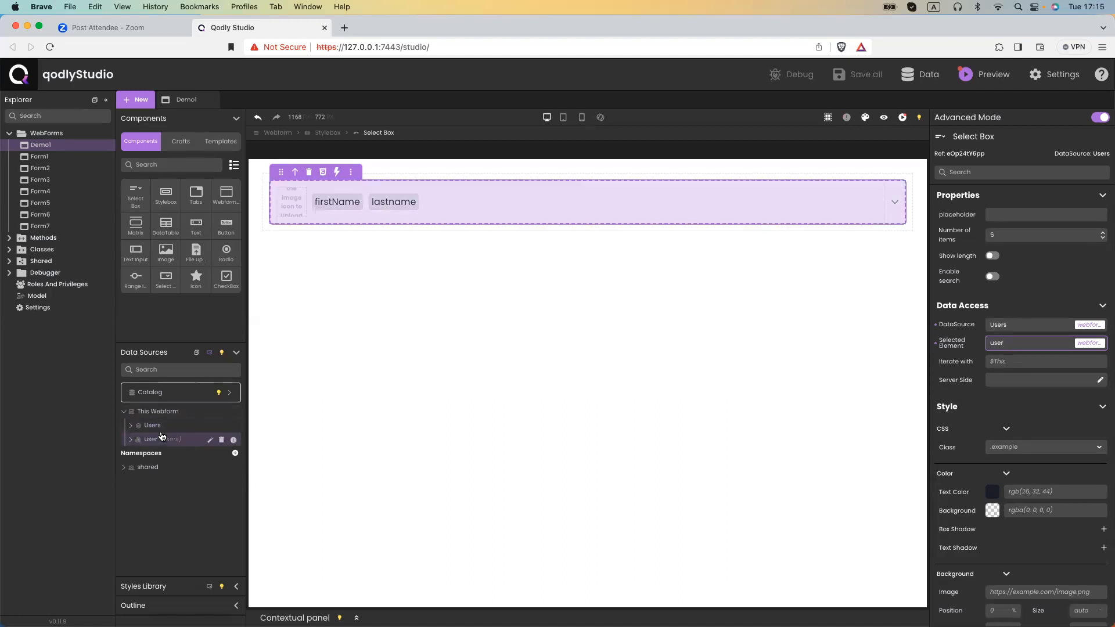
Add a Stylebox with an Image below the select box, with the Image bound to user.avatar.
drag(164, 200, 307, 283)
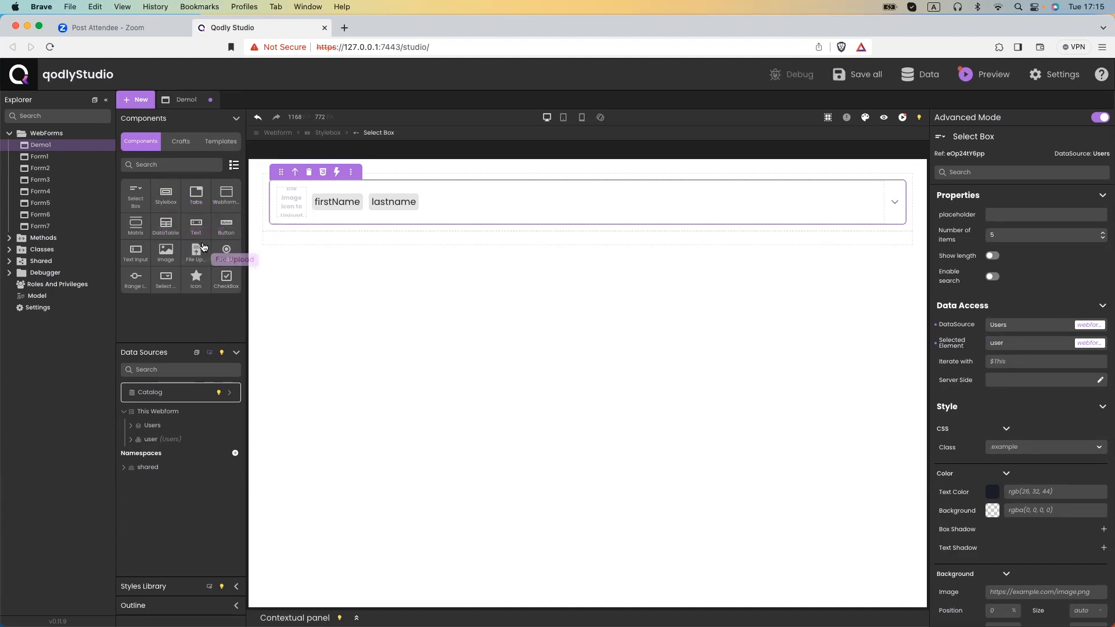
drag(171, 257, 301, 243)
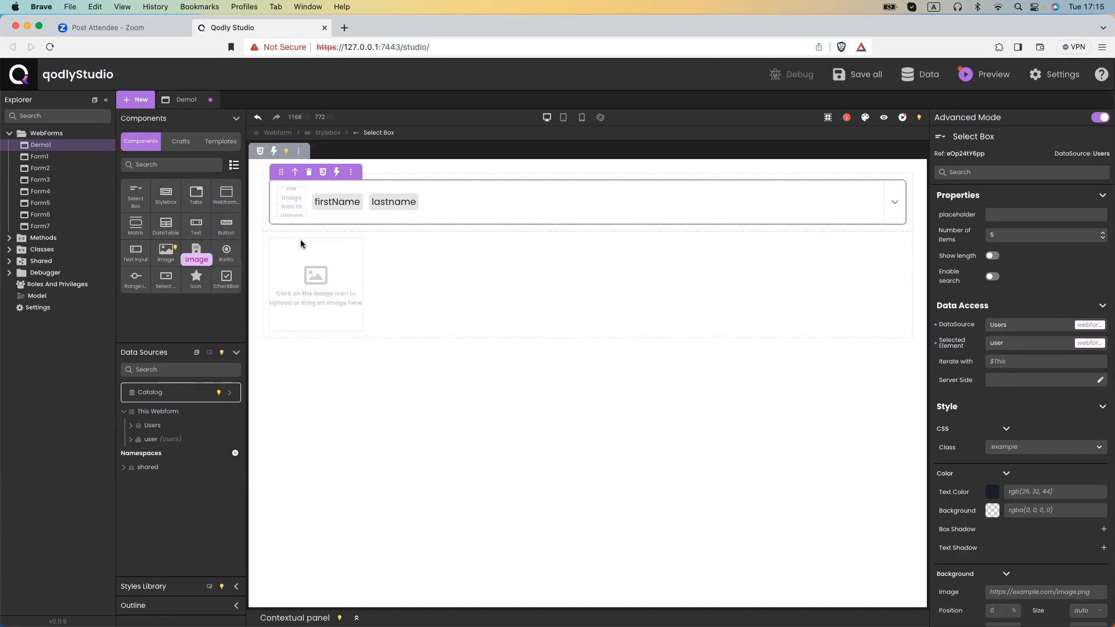
click(315, 275)
click(710, 432)
click(992, 280)
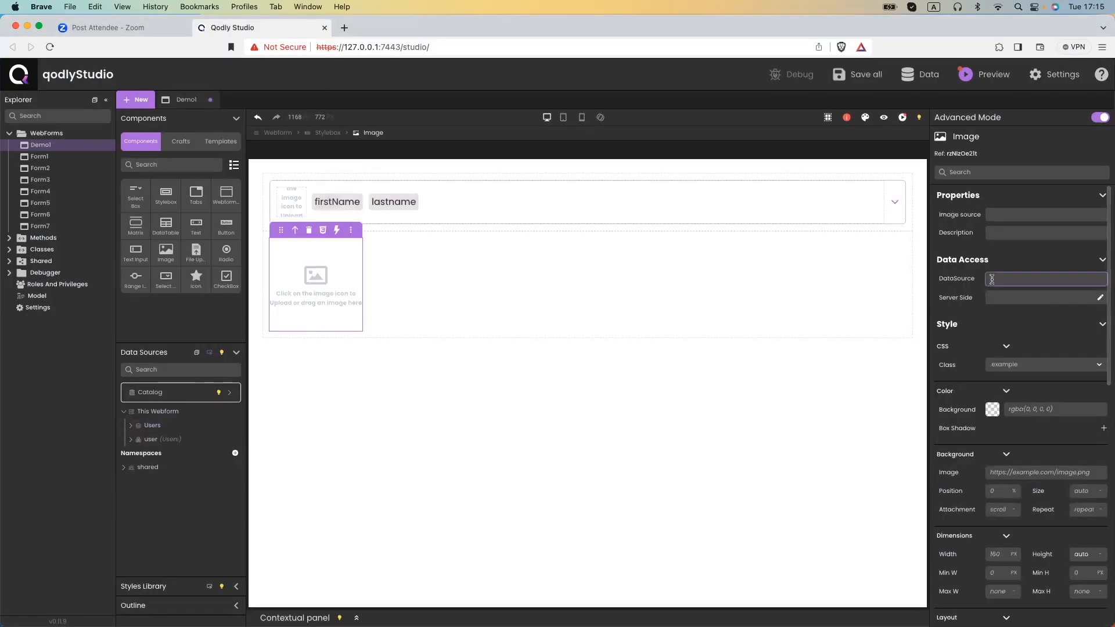
text(user)
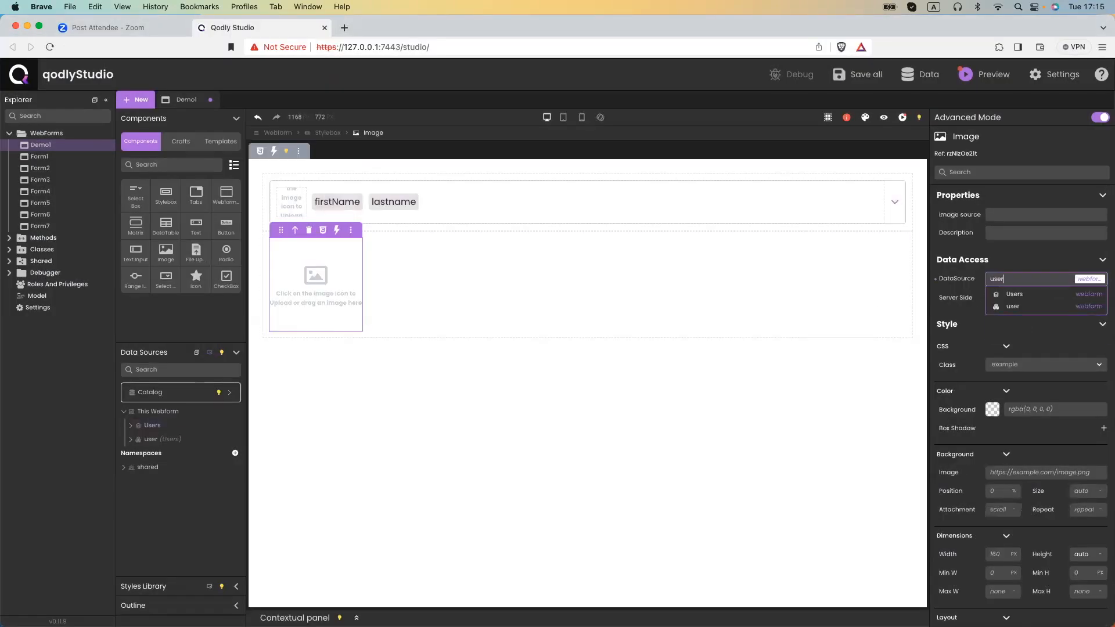
text(.ava)
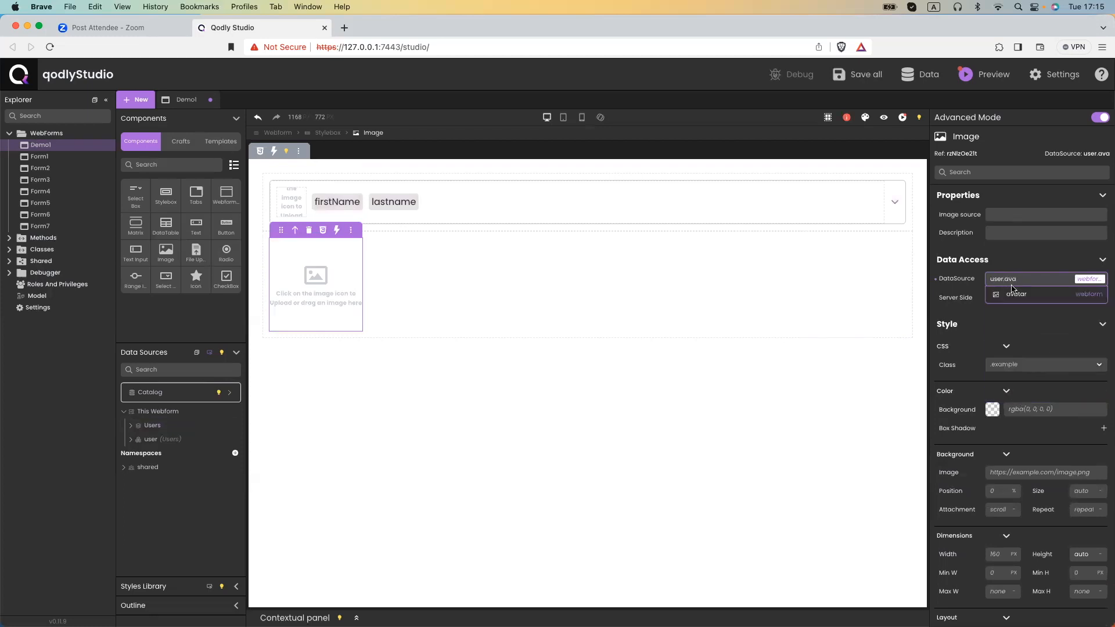
click(1013, 293)
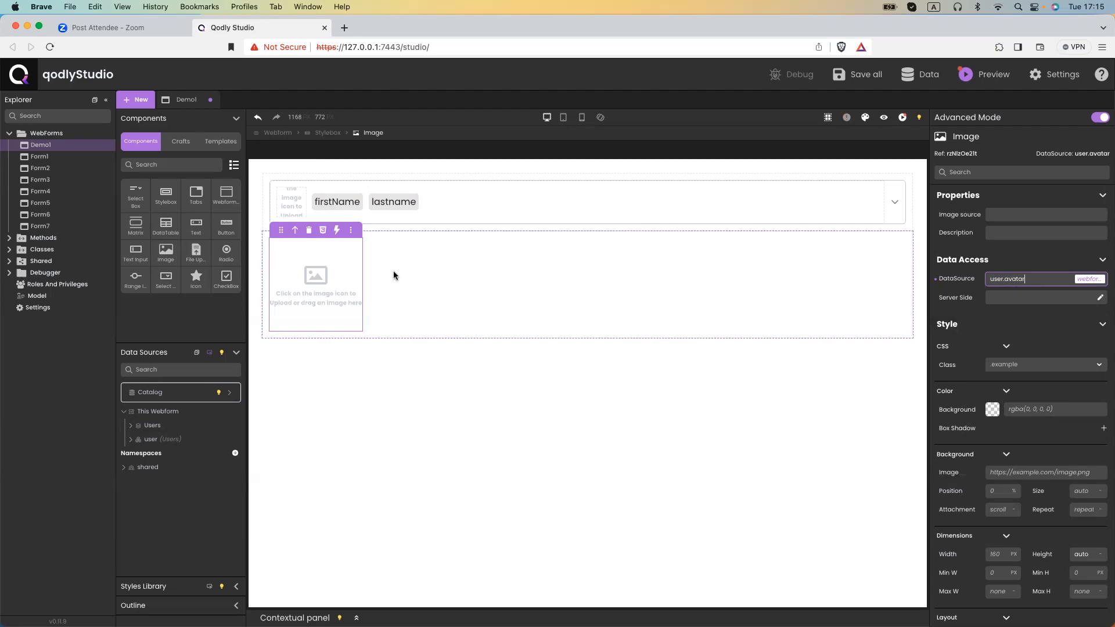
click(395, 353)
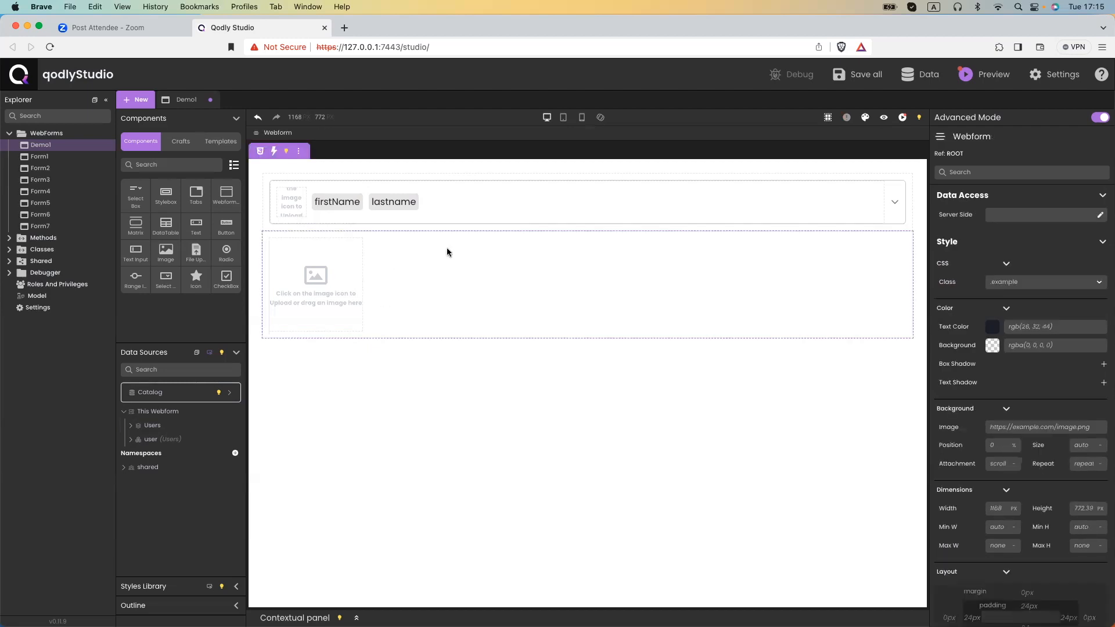
Add an inner Stylebox and set the detail panel container to Display flex, Direction Horizontal.
mouse_move(447, 251)
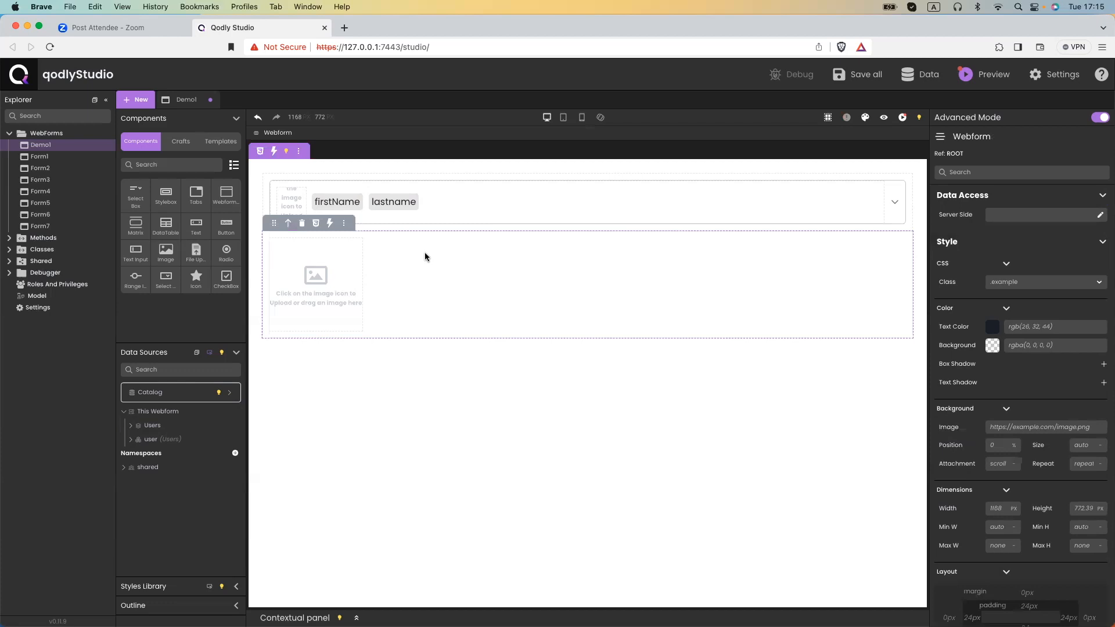
drag(167, 196, 389, 274)
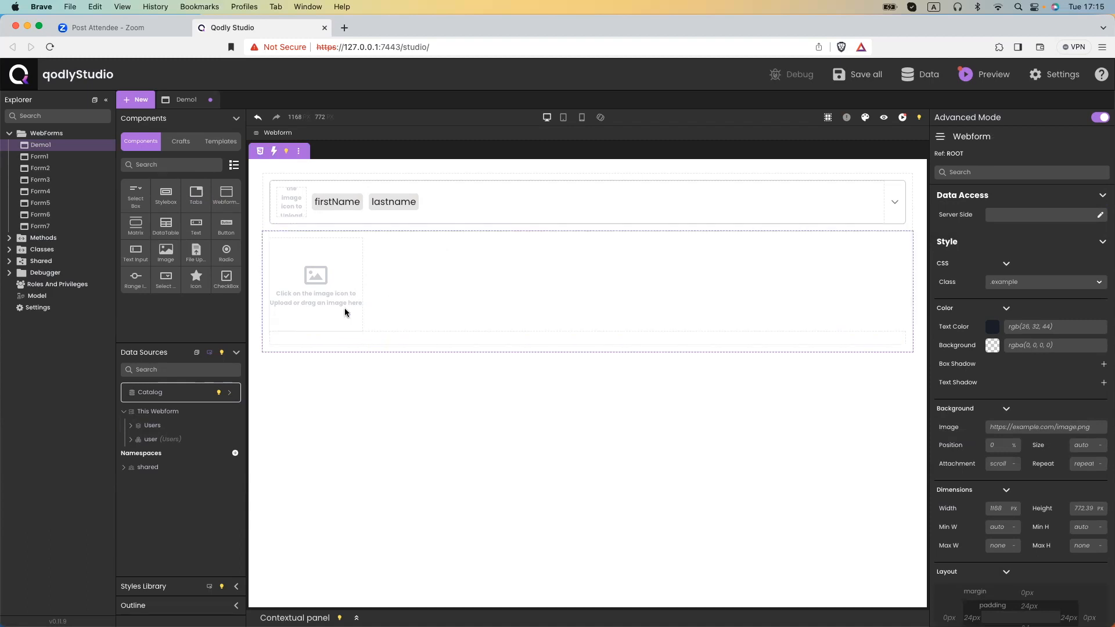
click(294, 335)
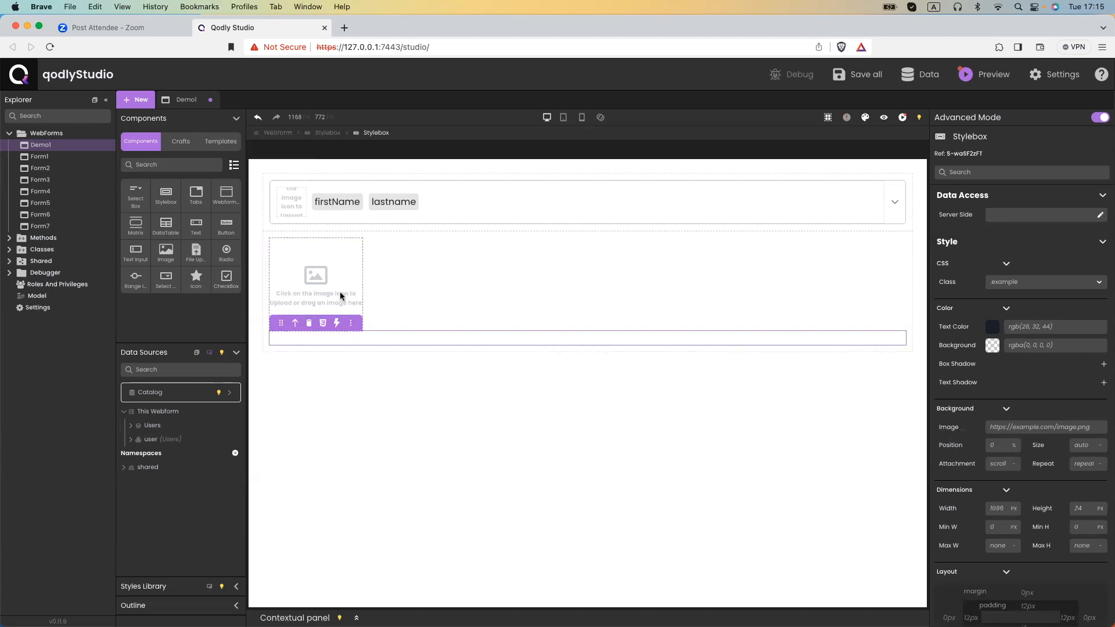
click(332, 137)
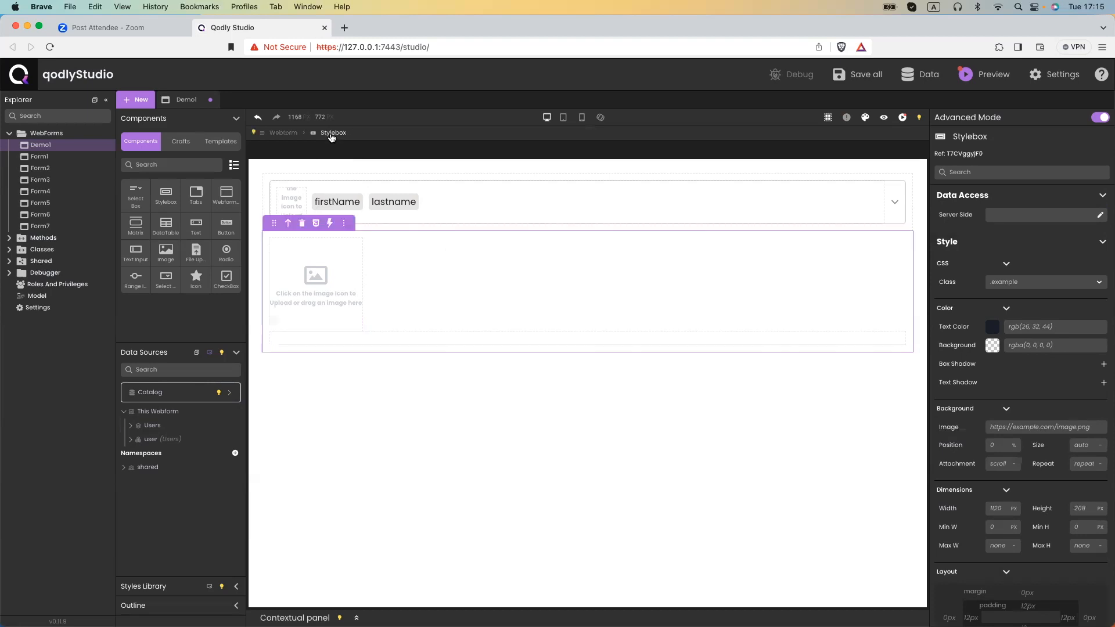
scroll(1014, 364, down, 5)
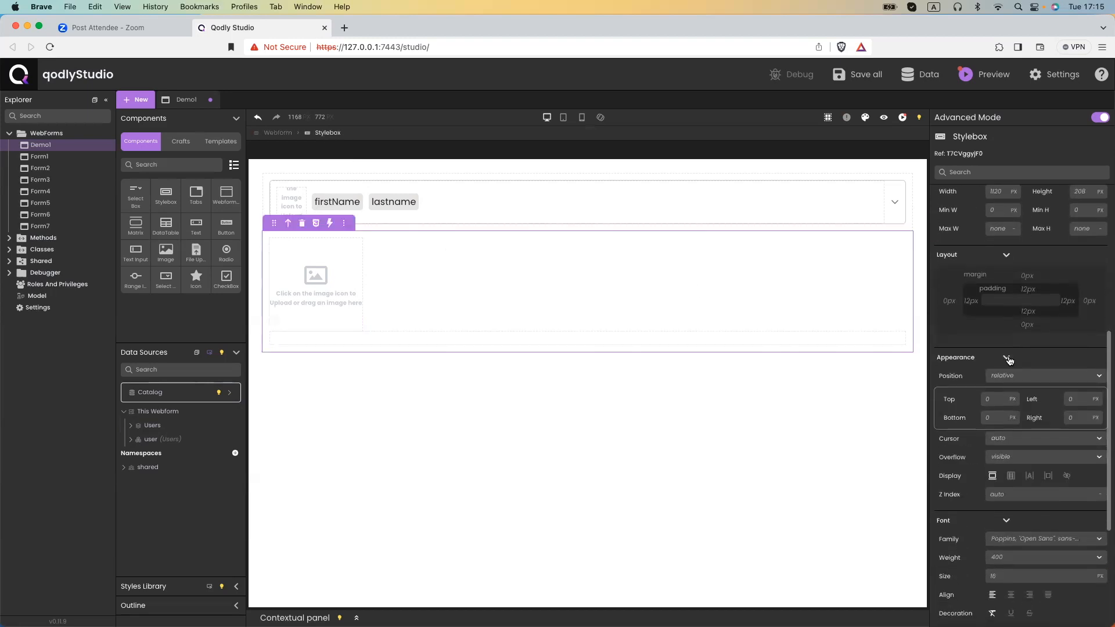
scroll(1014, 363, down, 1)
click(1010, 424)
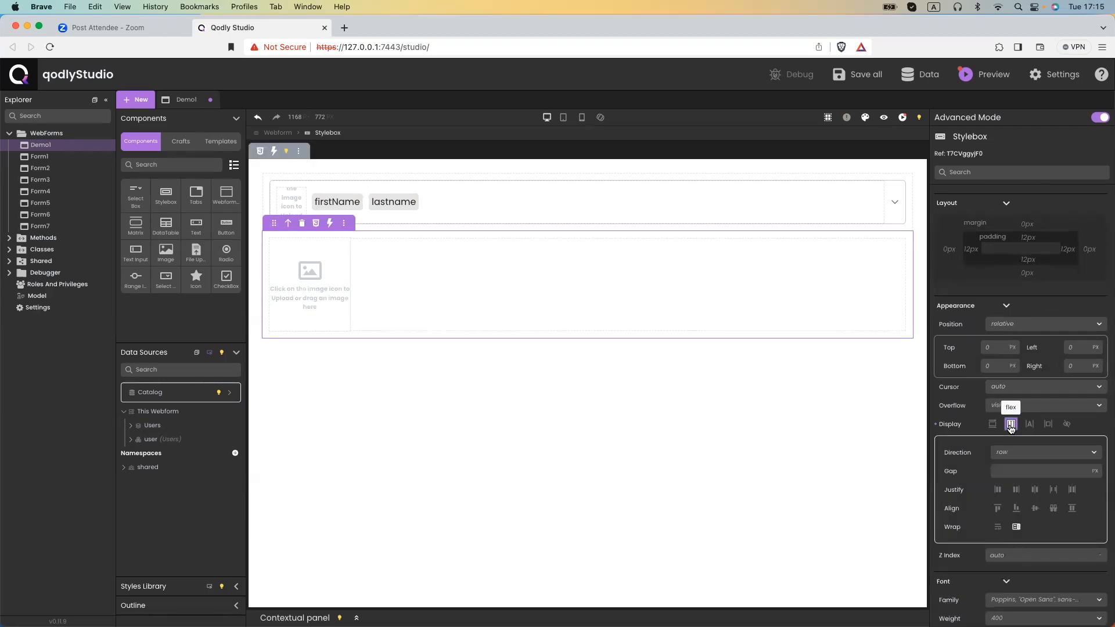
scroll(1010, 424, down, 2)
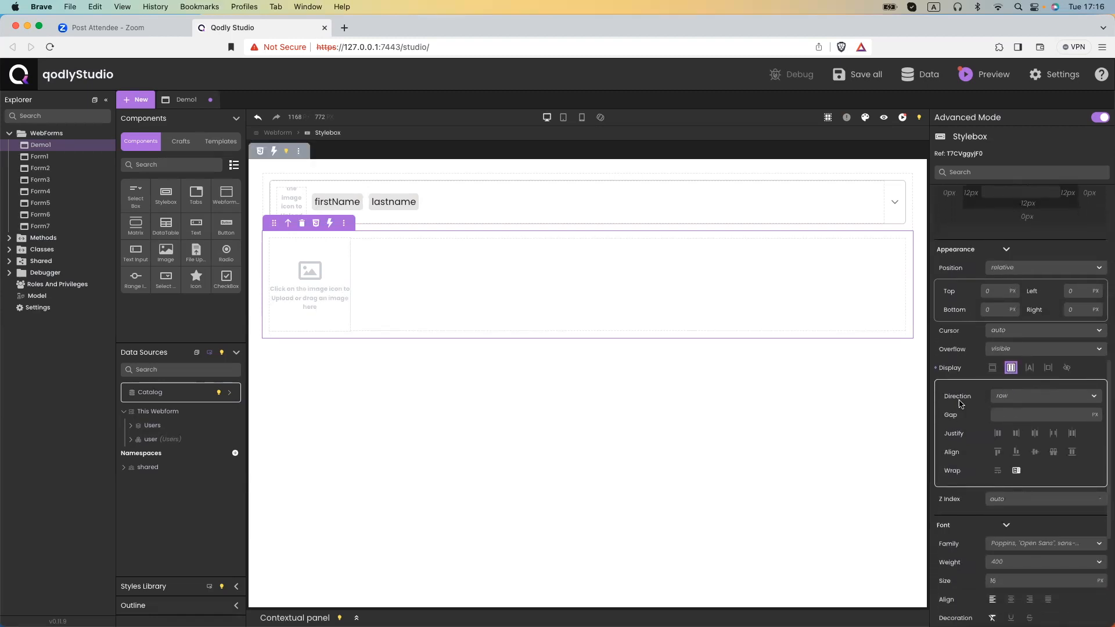
click(1008, 399)
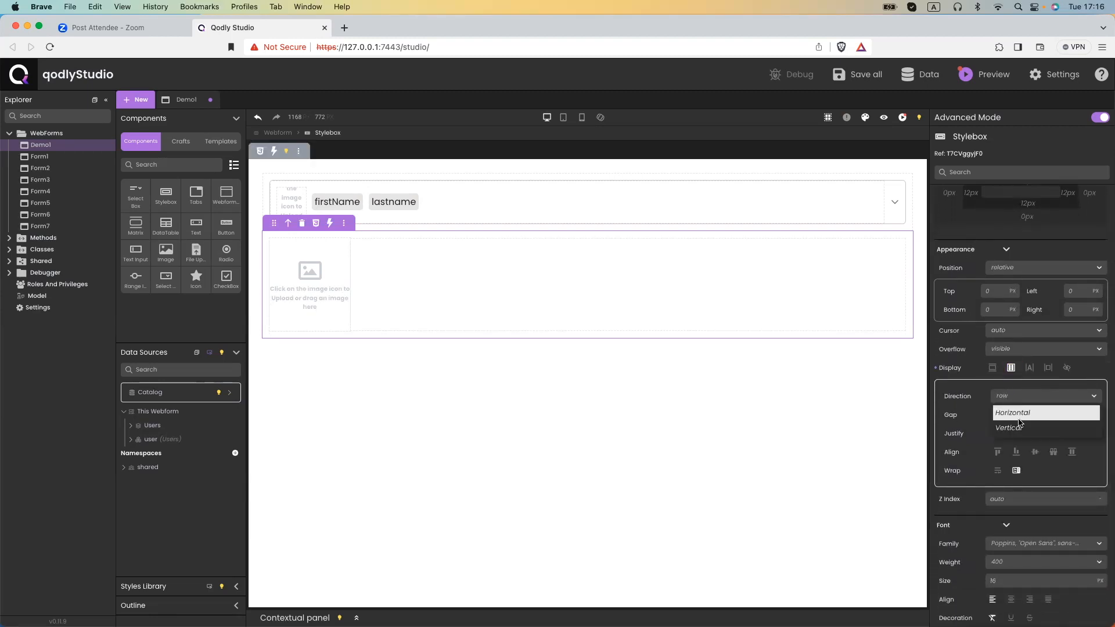
click(1018, 424)
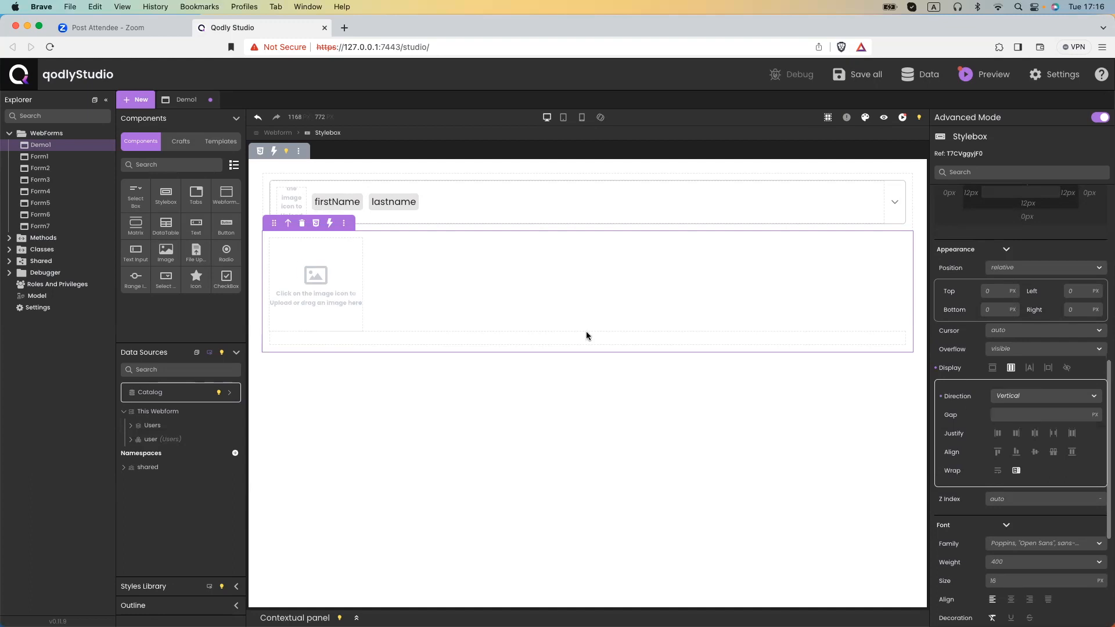
click(1039, 395)
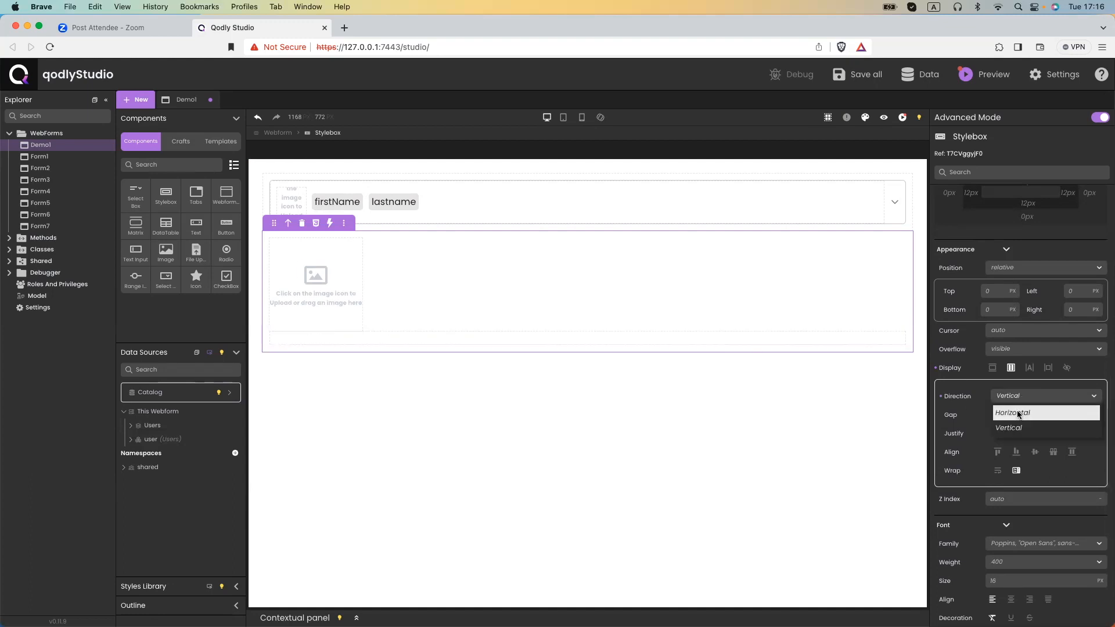
click(1018, 413)
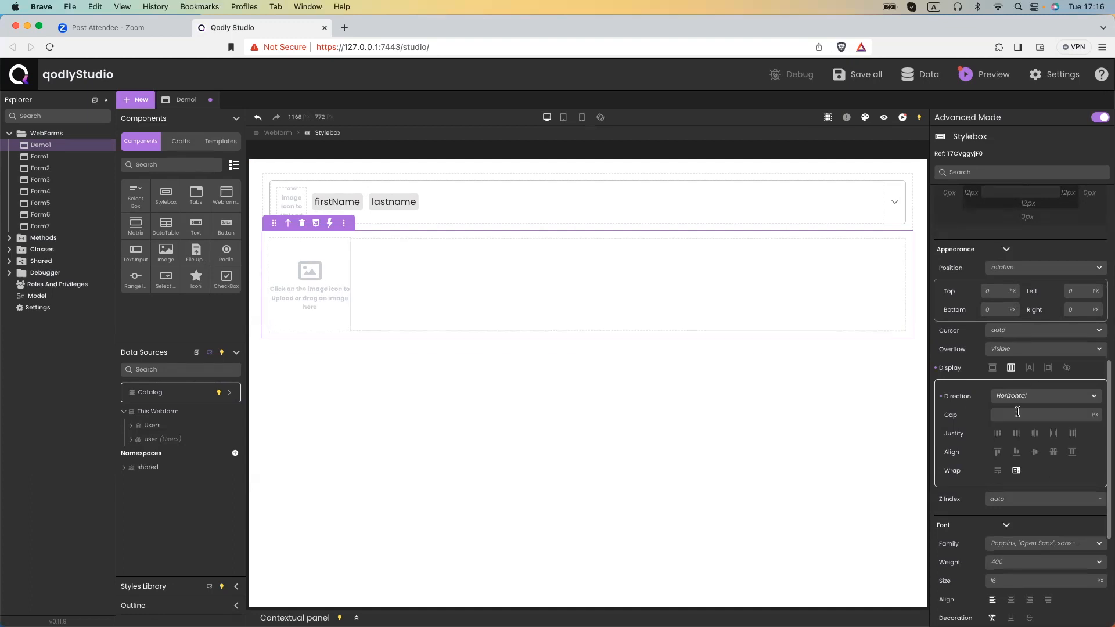
click(377, 370)
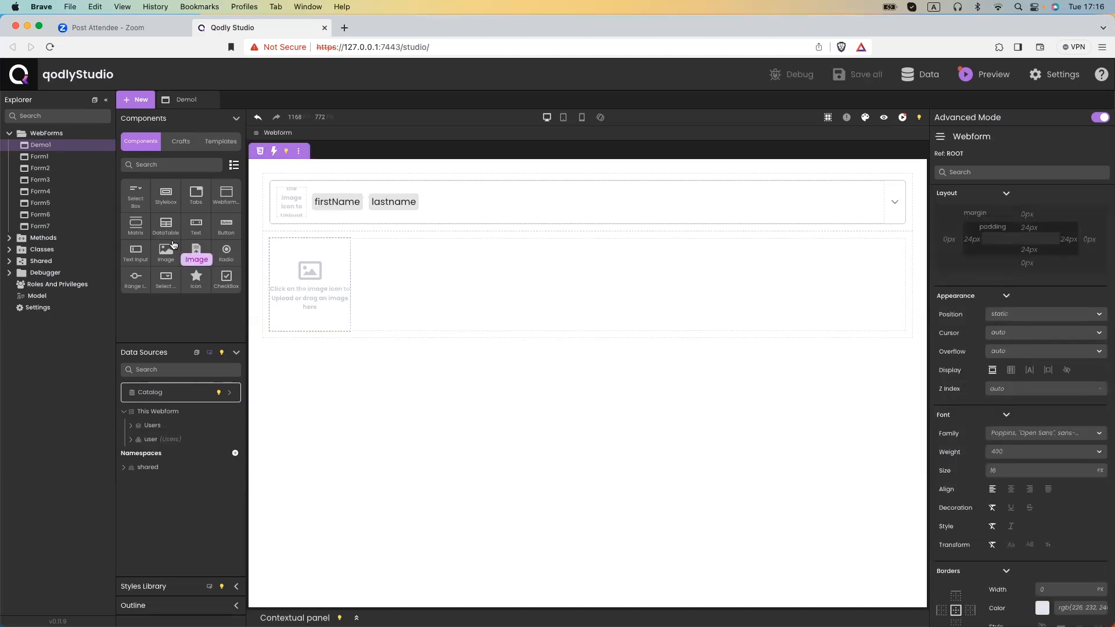
Place four Text components beside the avatar image.
drag(195, 223, 407, 253)
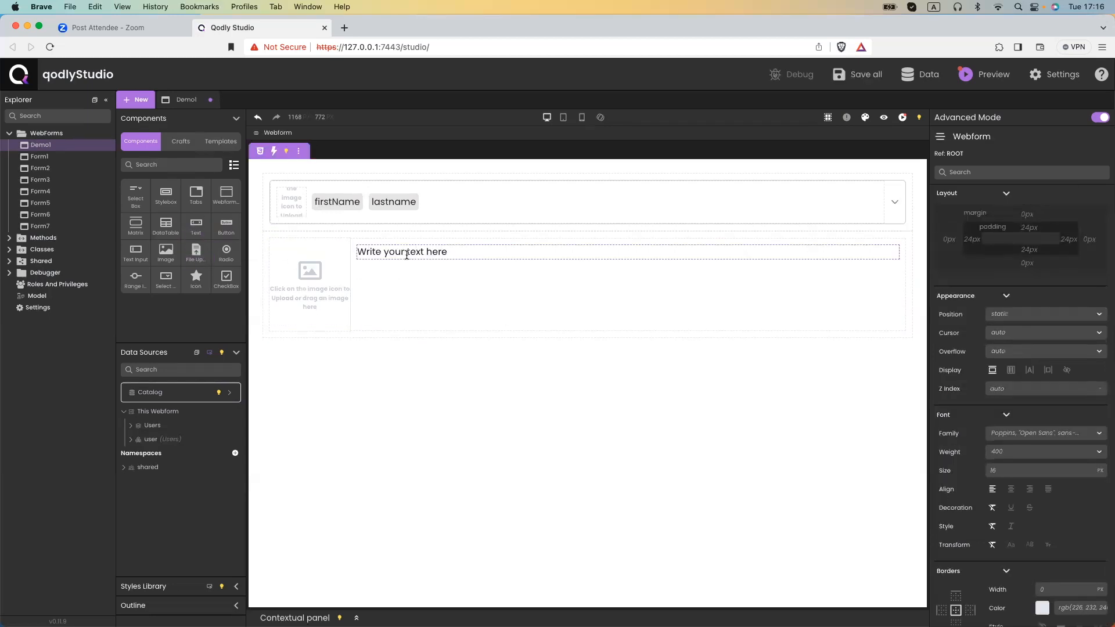
drag(195, 225, 383, 296)
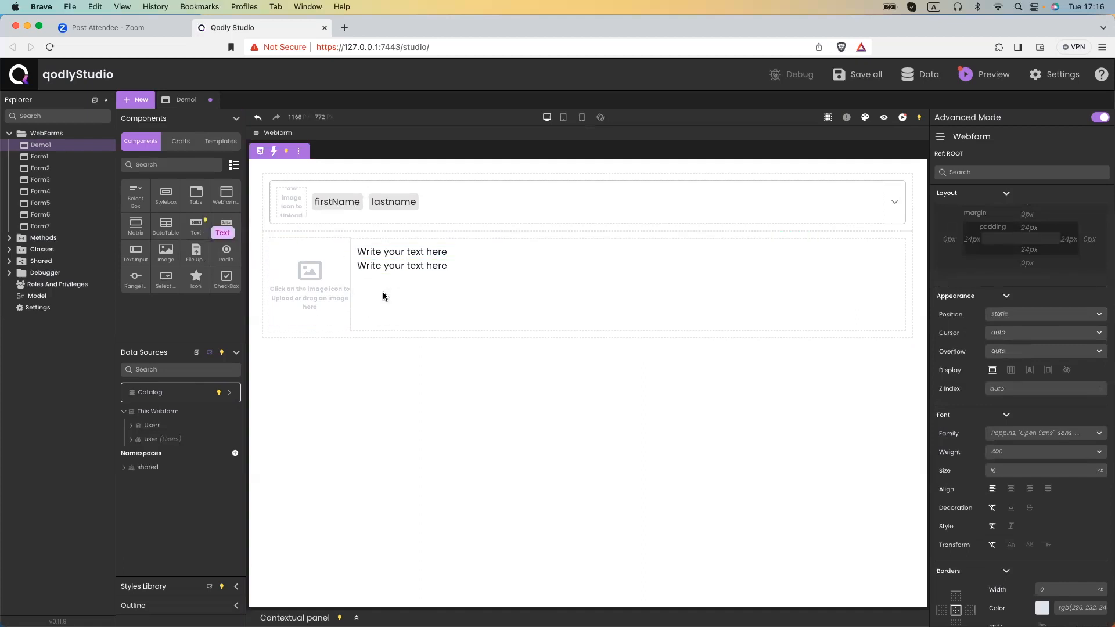
drag(196, 225, 416, 278)
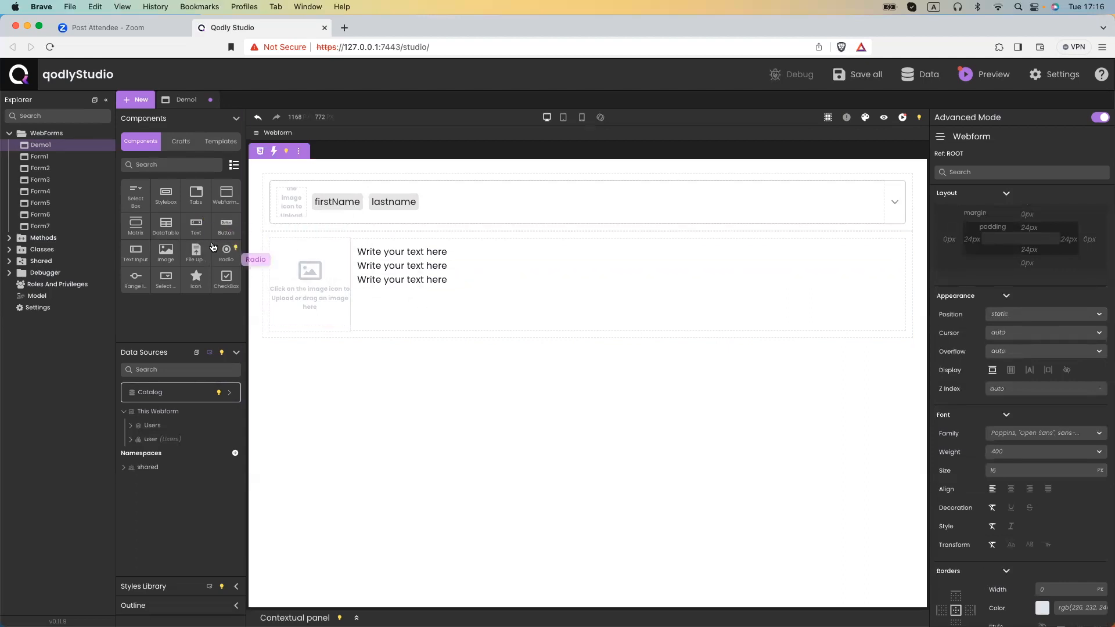
drag(199, 233, 423, 296)
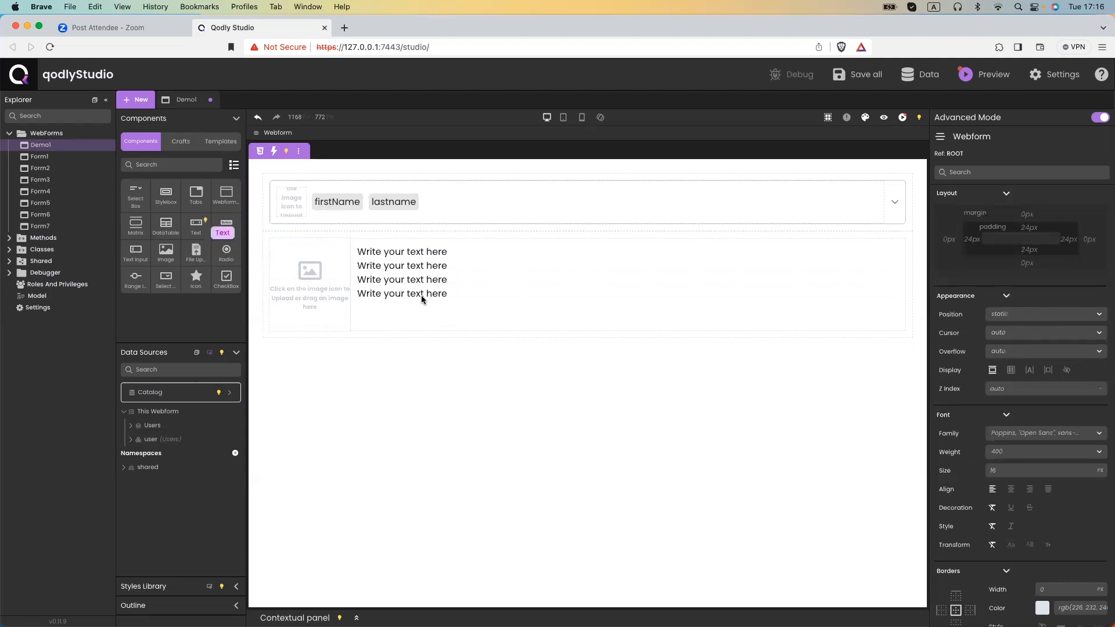
drag(448, 256, 357, 253)
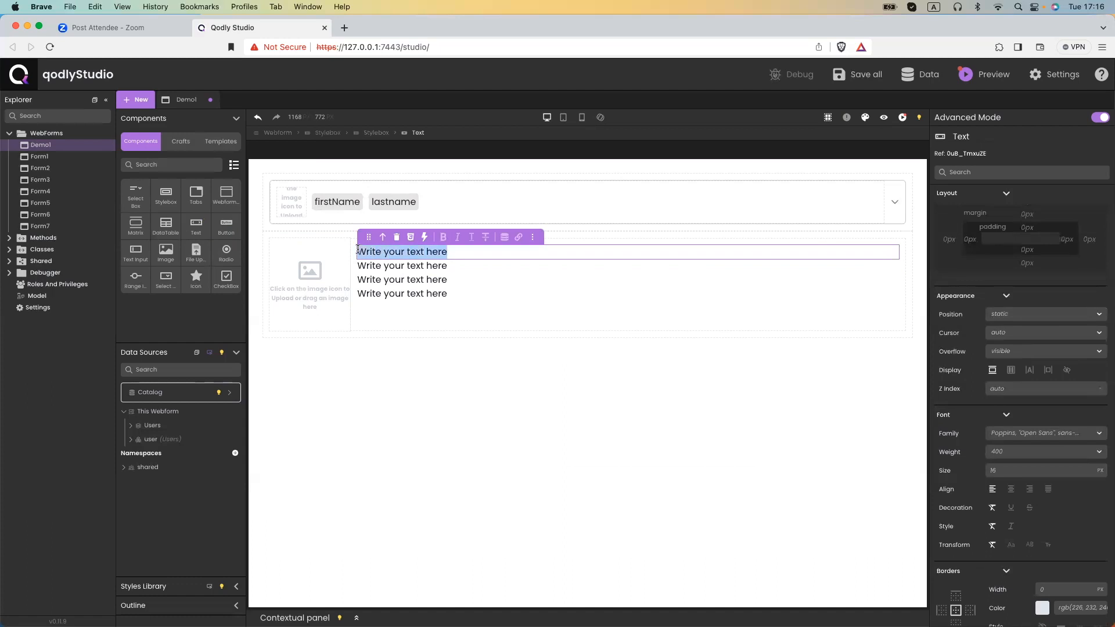
Bind the first text to user.firstName with the label 'fisrtName'.
click(506, 236)
key(super+a)
text(fisrtName)
click(438, 295)
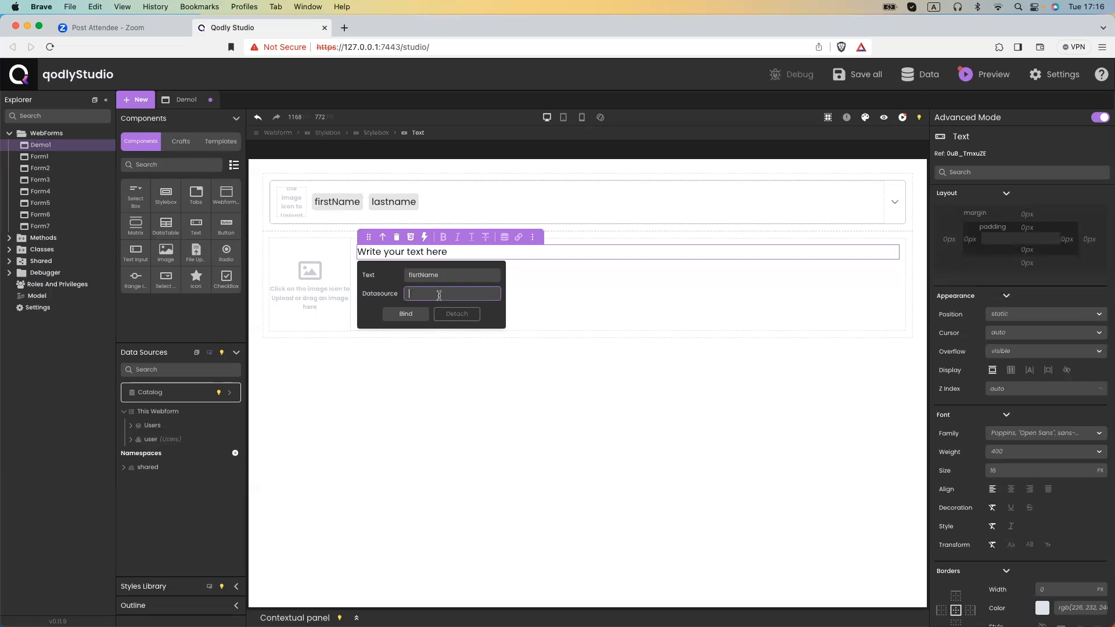
text($)
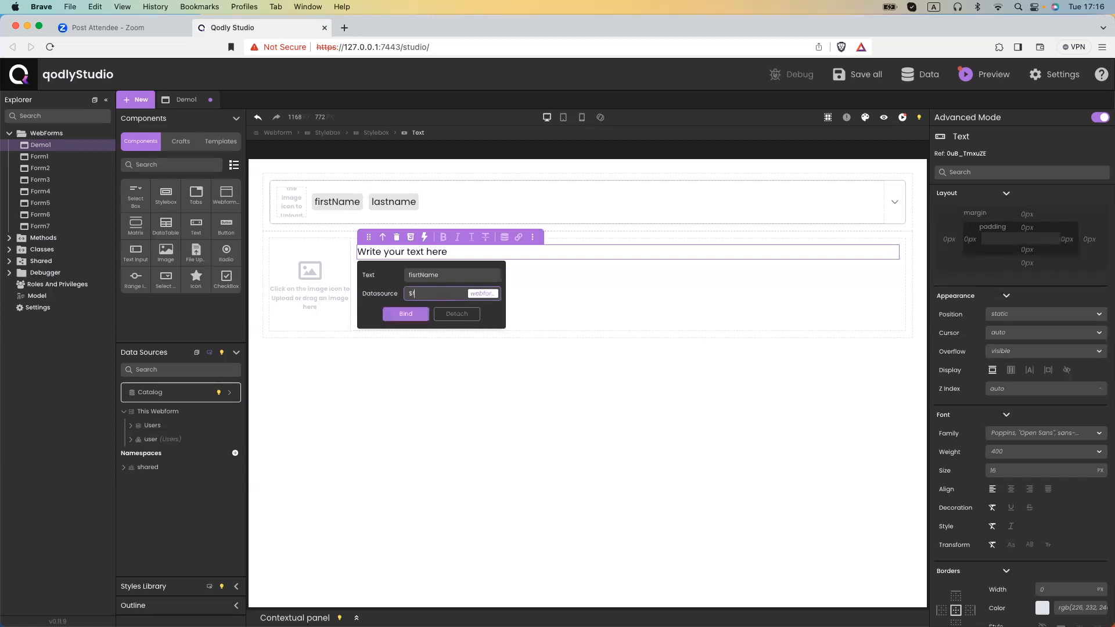
key(BackSpace)
text(user)
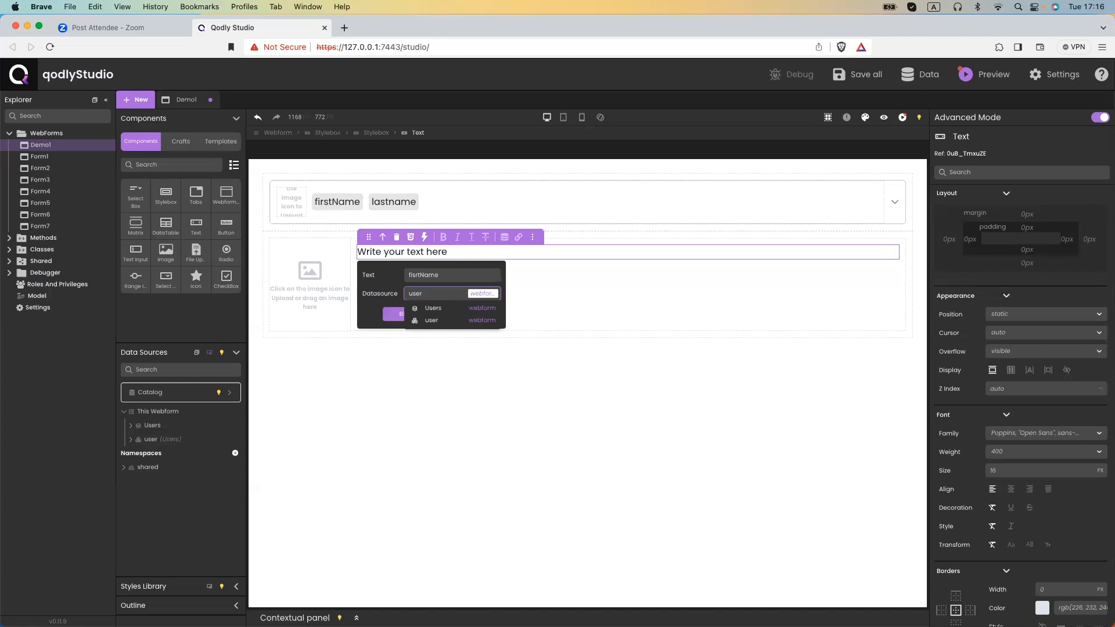
key(Down)
key(Down)
text(.firs)
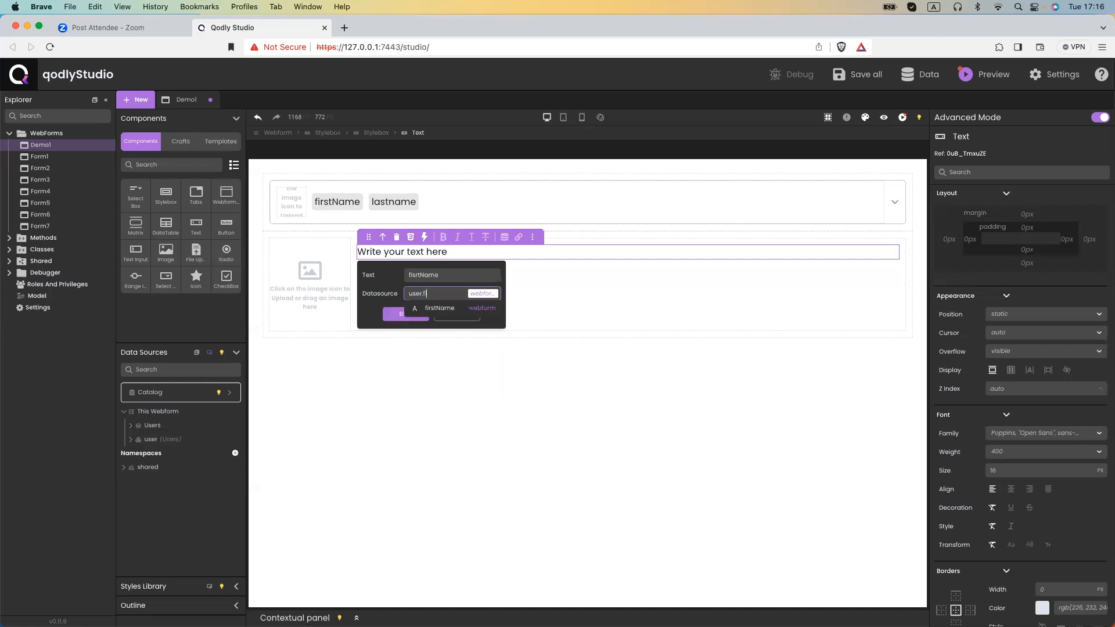
key(Return)
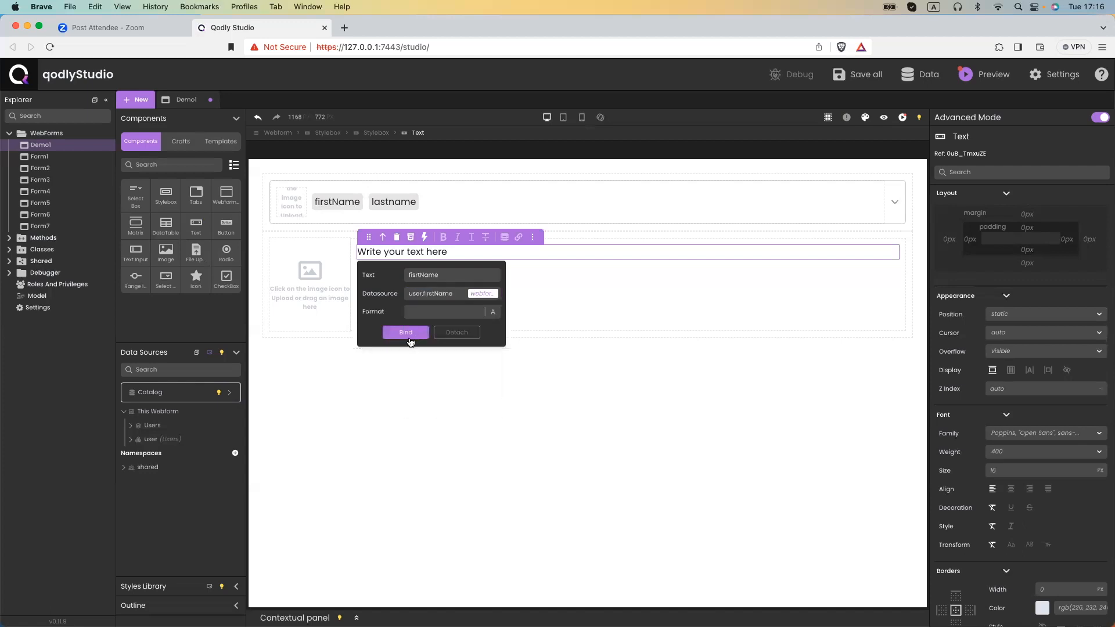
click(417, 334)
Bind the second text to user.email with the label 'email'.
drag(448, 267, 357, 267)
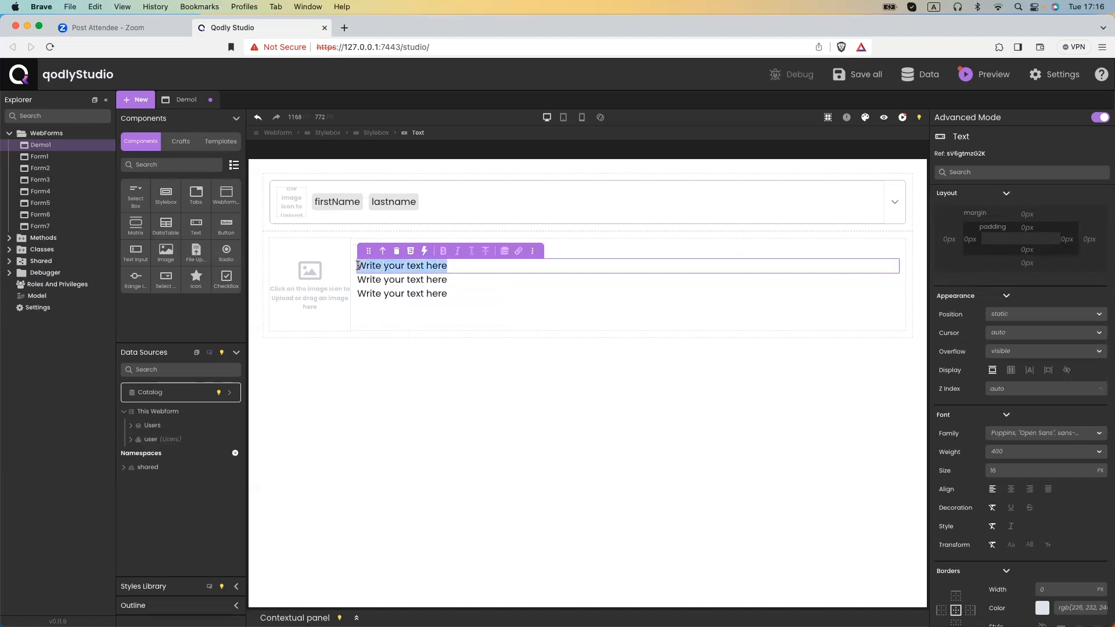
click(502, 250)
drag(474, 290, 390, 296)
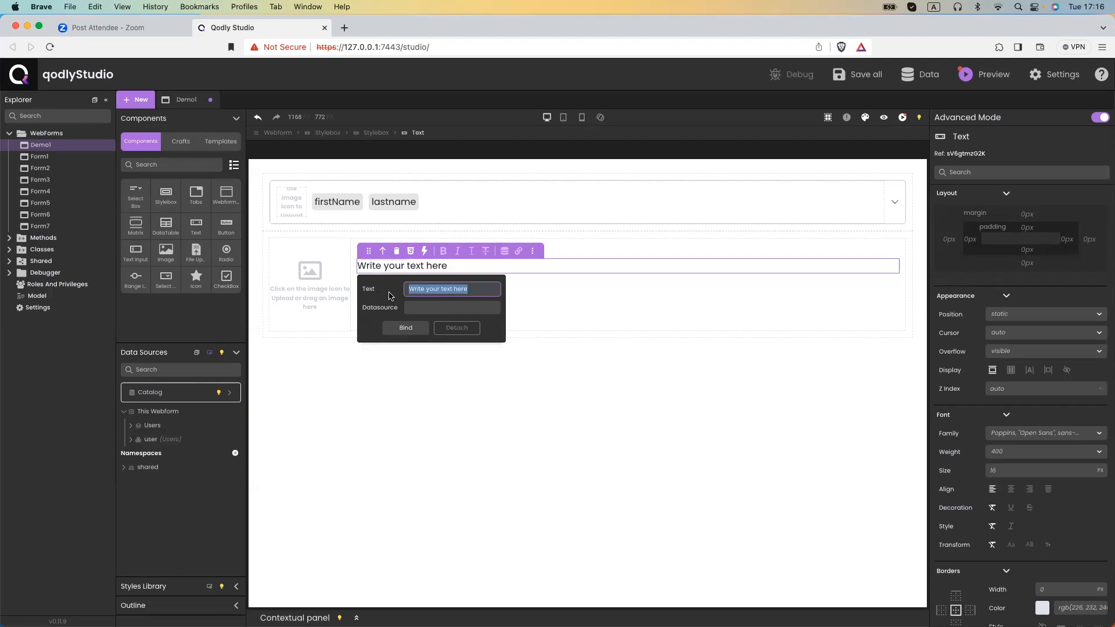
text(email)
click(427, 308)
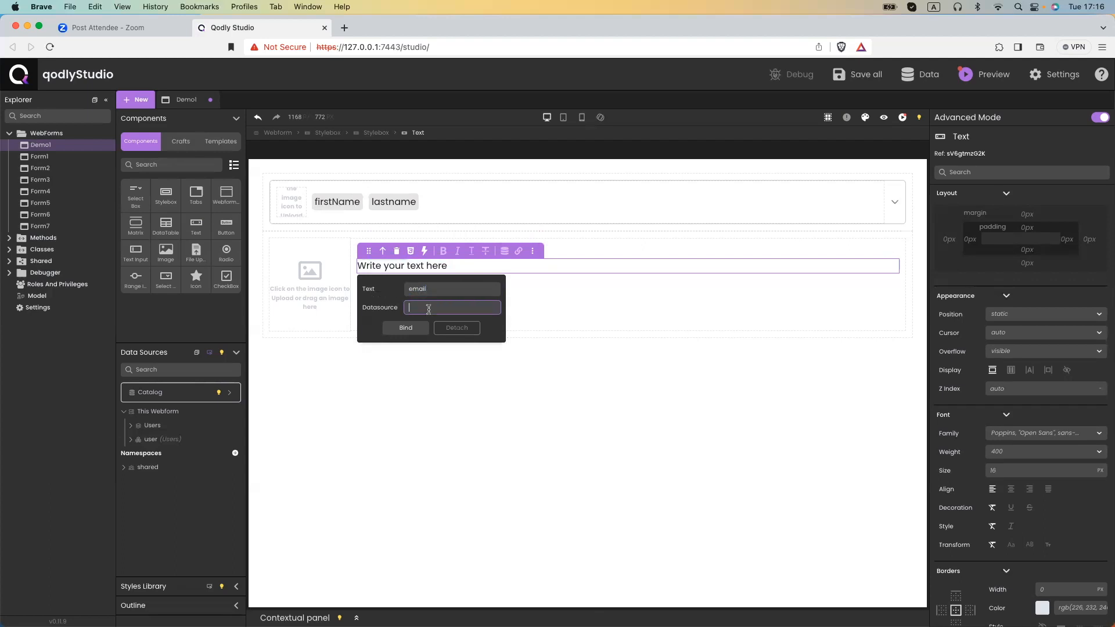
text($)
key(BackSpace)
text(user.ema)
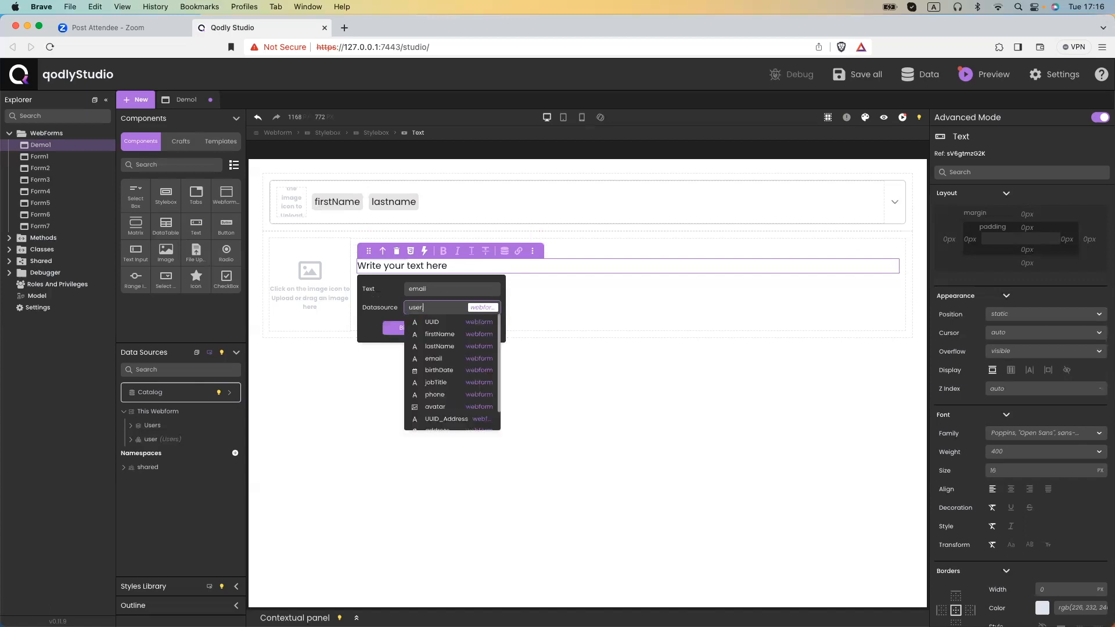
key(Return)
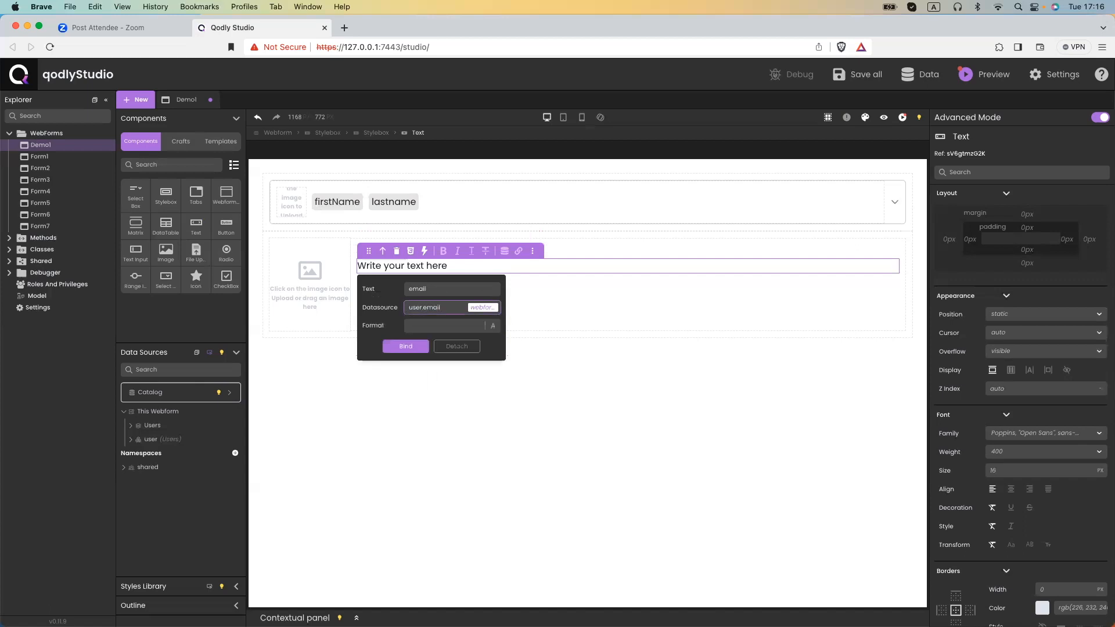
click(406, 346)
Bind the third text to user.fullAddress with the label 'fullAddress'.
click(371, 279)
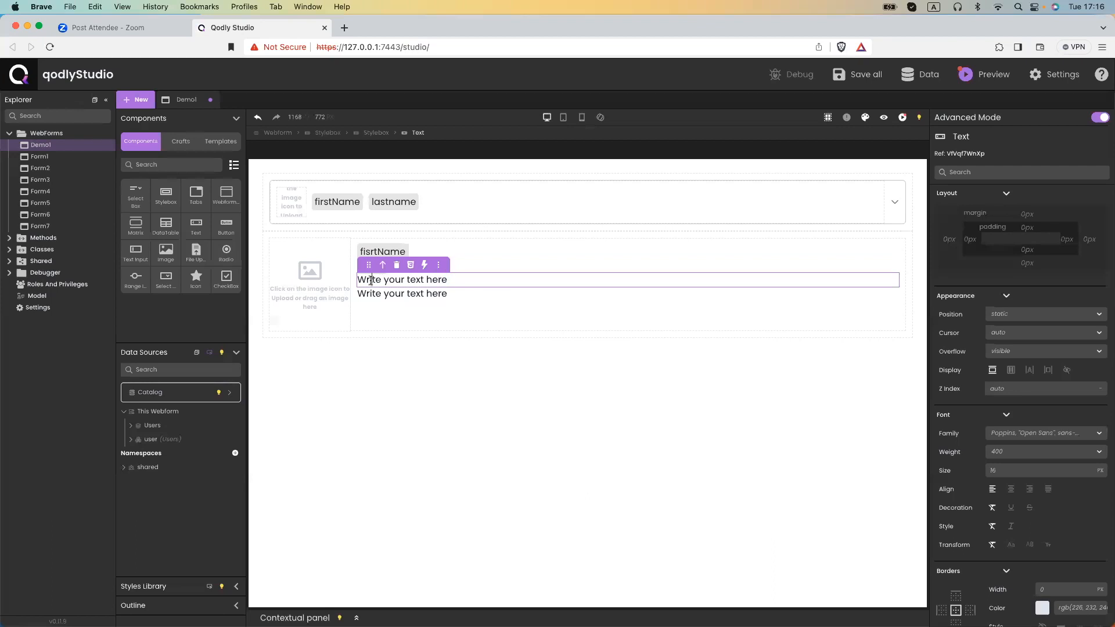
drag(371, 279, 399, 308)
click(503, 265)
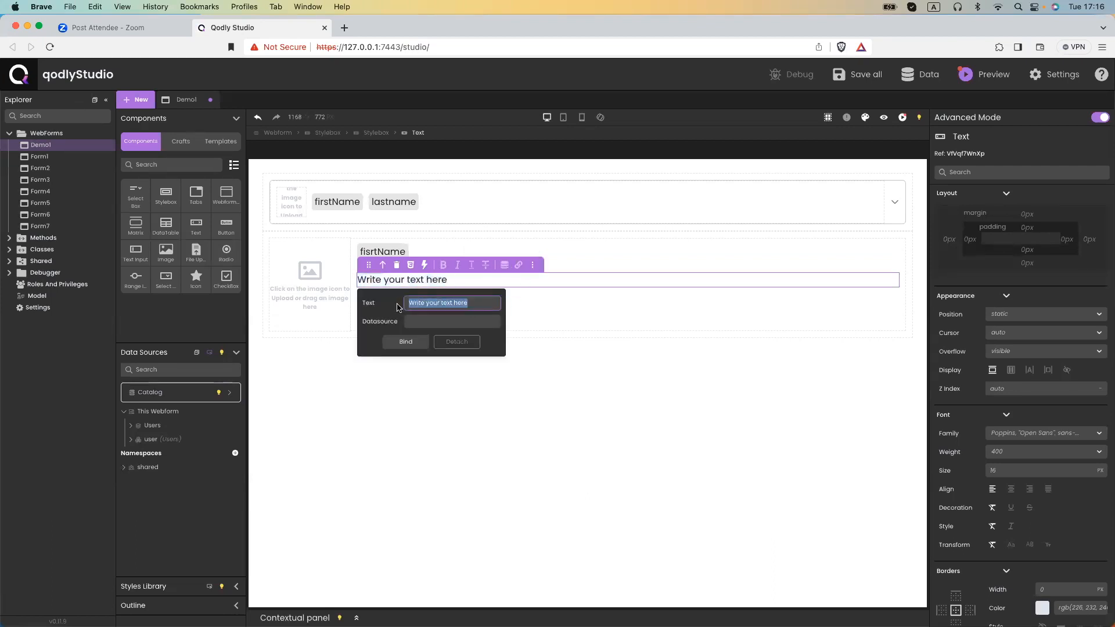
text(fullAddress)
click(409, 323)
text(user.fu)
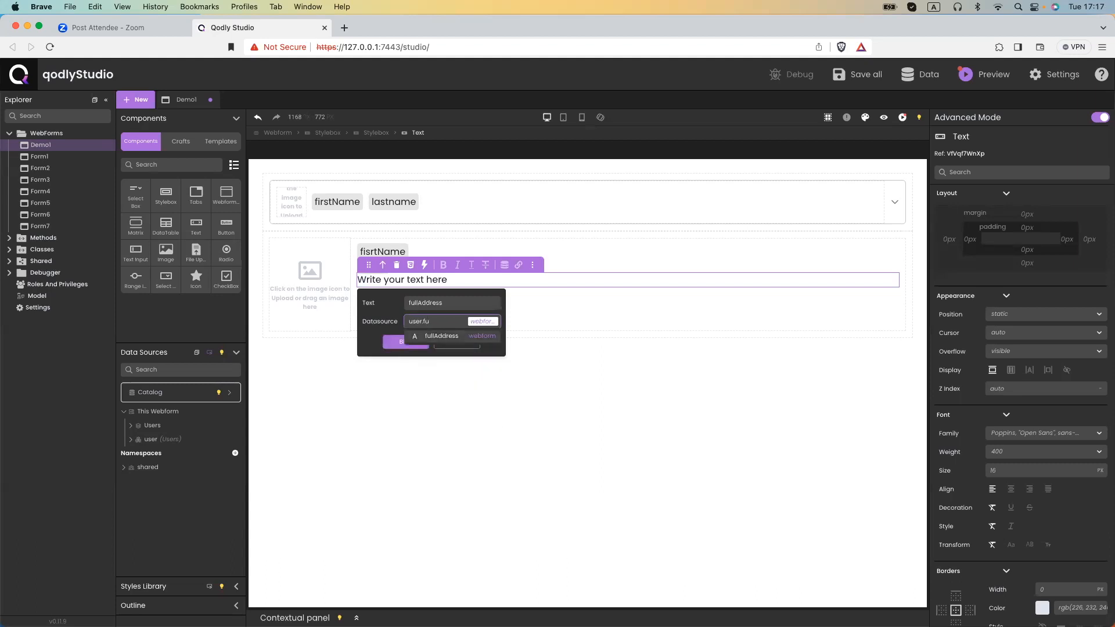
click(404, 338)
click(400, 360)
Bind the fourth text to user.jobTitle with the label 'jobTitle', then save.
click(450, 295)
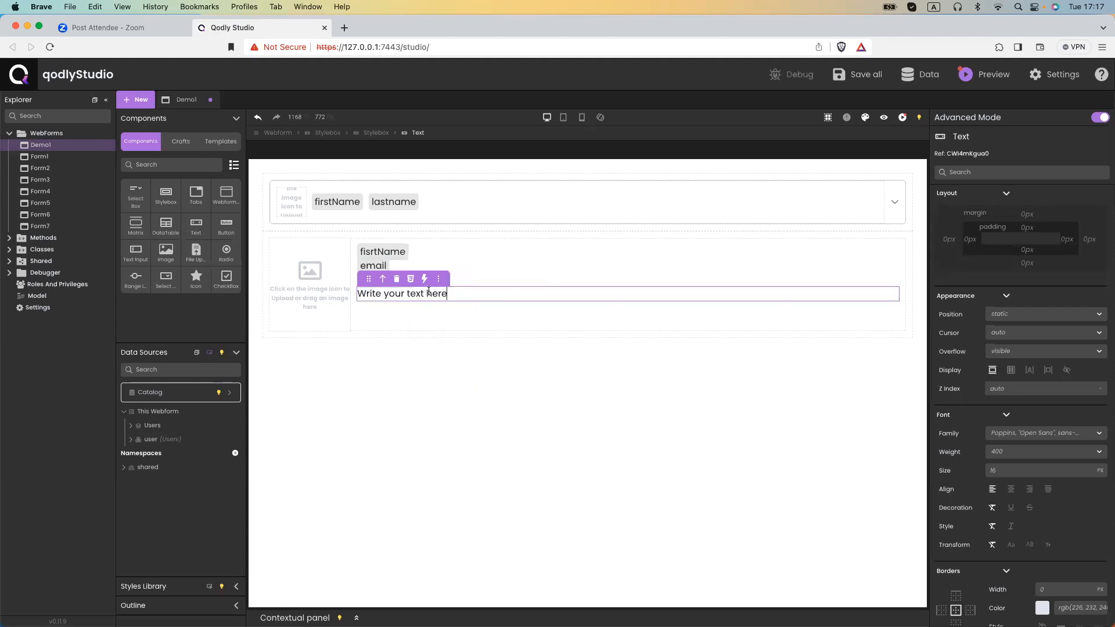
drag(450, 295, 357, 294)
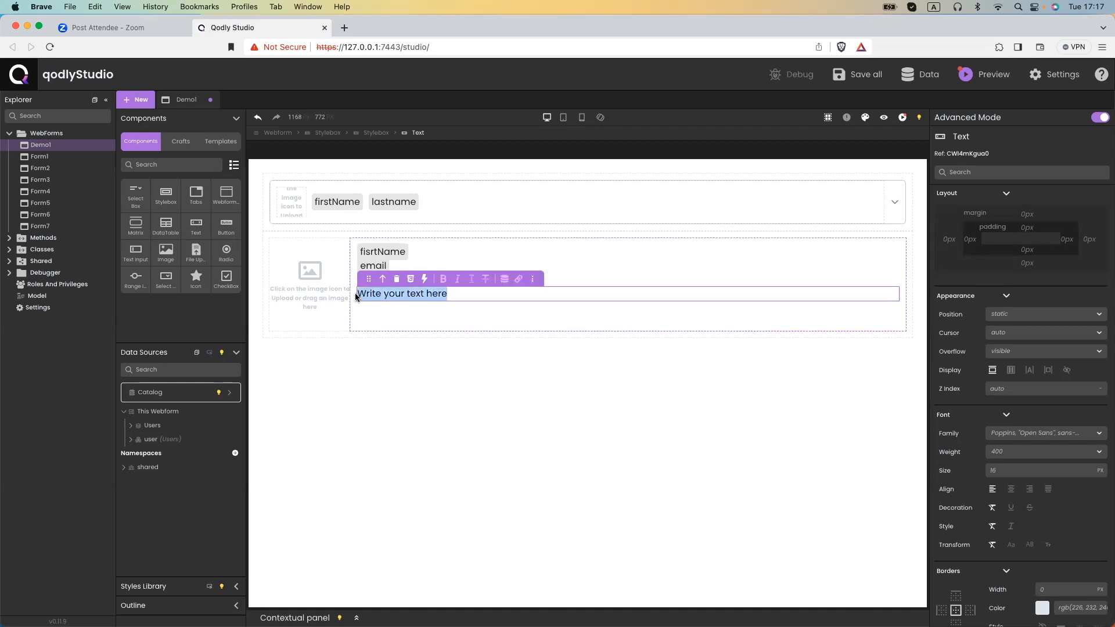
click(518, 278)
click(477, 320)
key(super+a)
text(jobTitle)
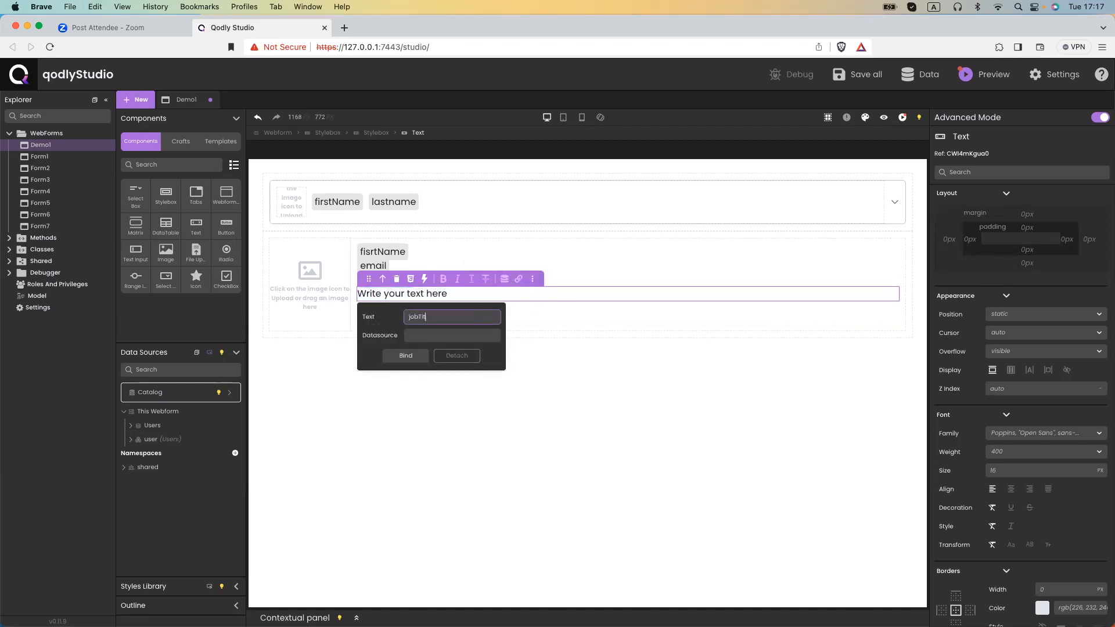
click(481, 334)
text(user.Job)
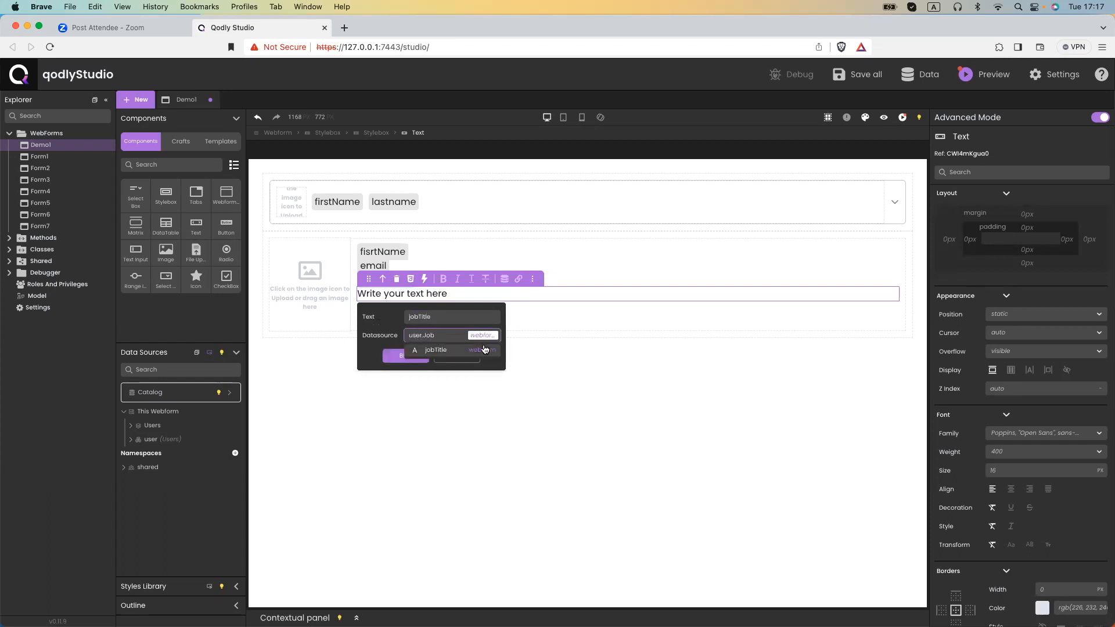
key(Return)
click(406, 375)
key(super+s)
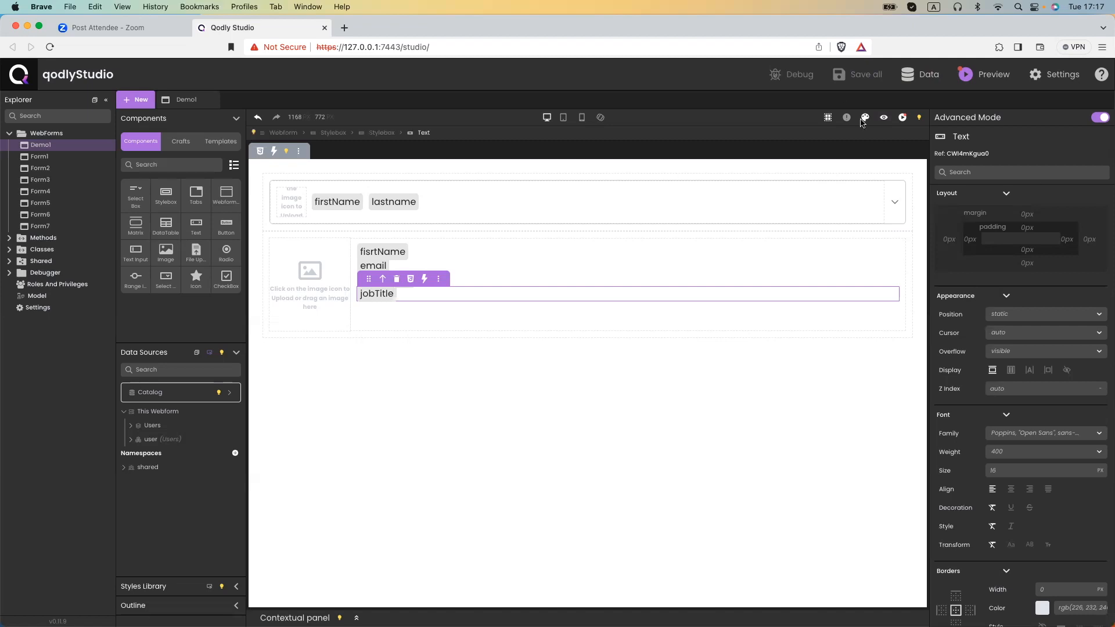
click(883, 117)
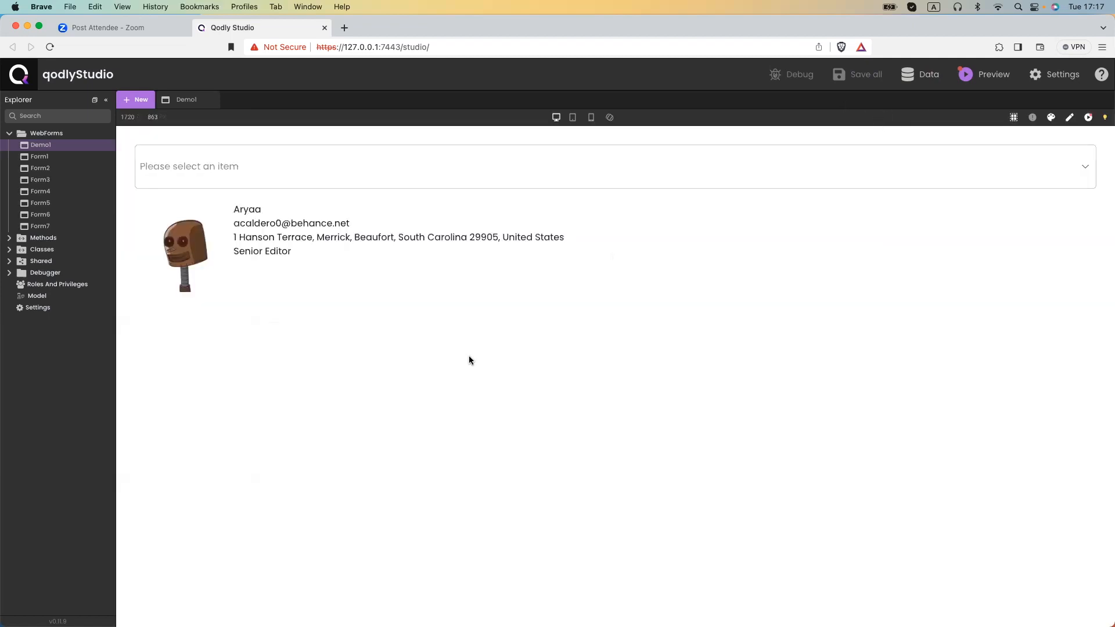
click(259, 172)
click(269, 172)
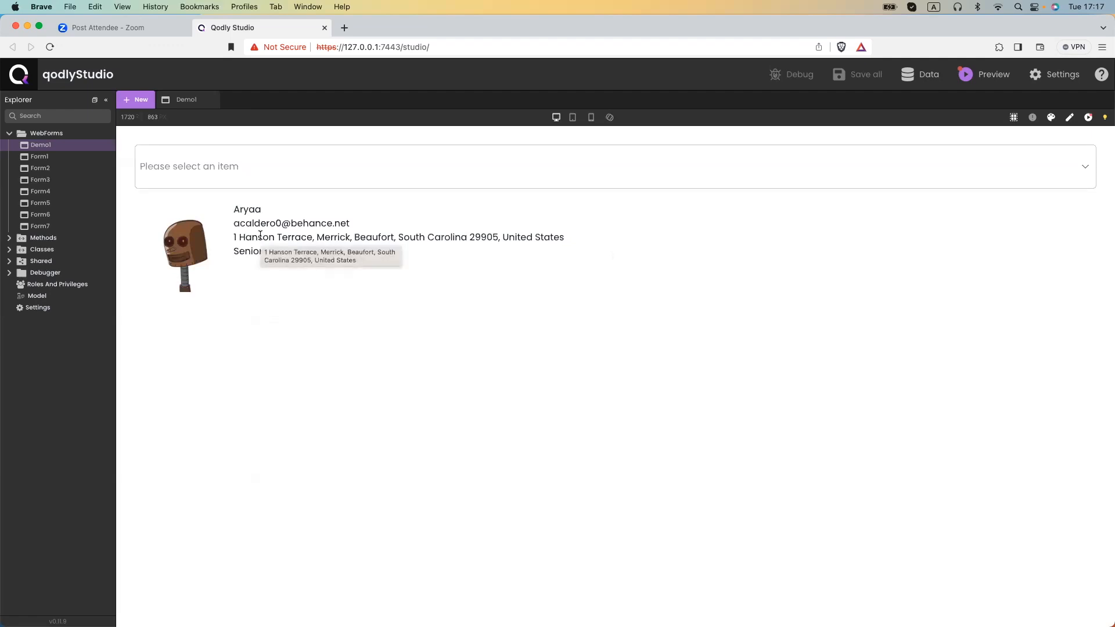
click(228, 181)
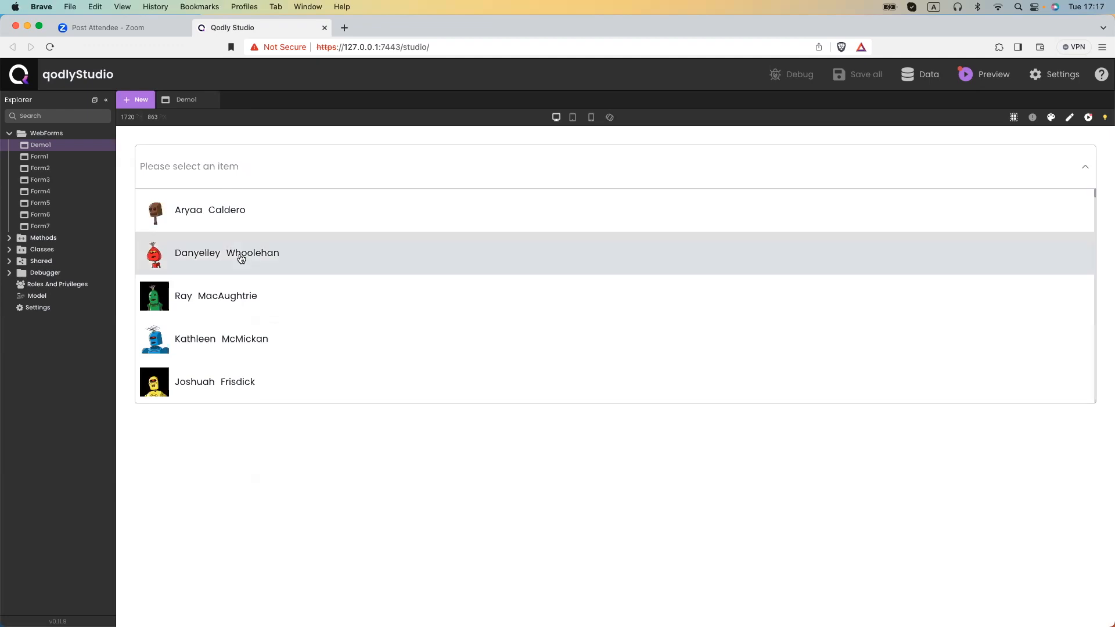
scroll(241, 277, down, 3)
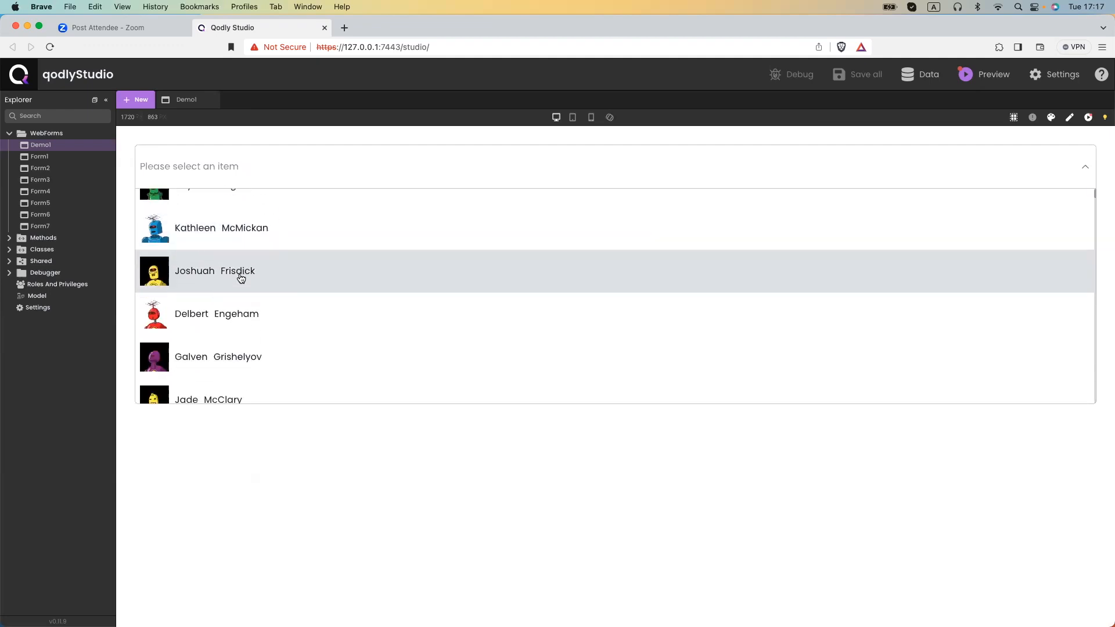
click(223, 321)
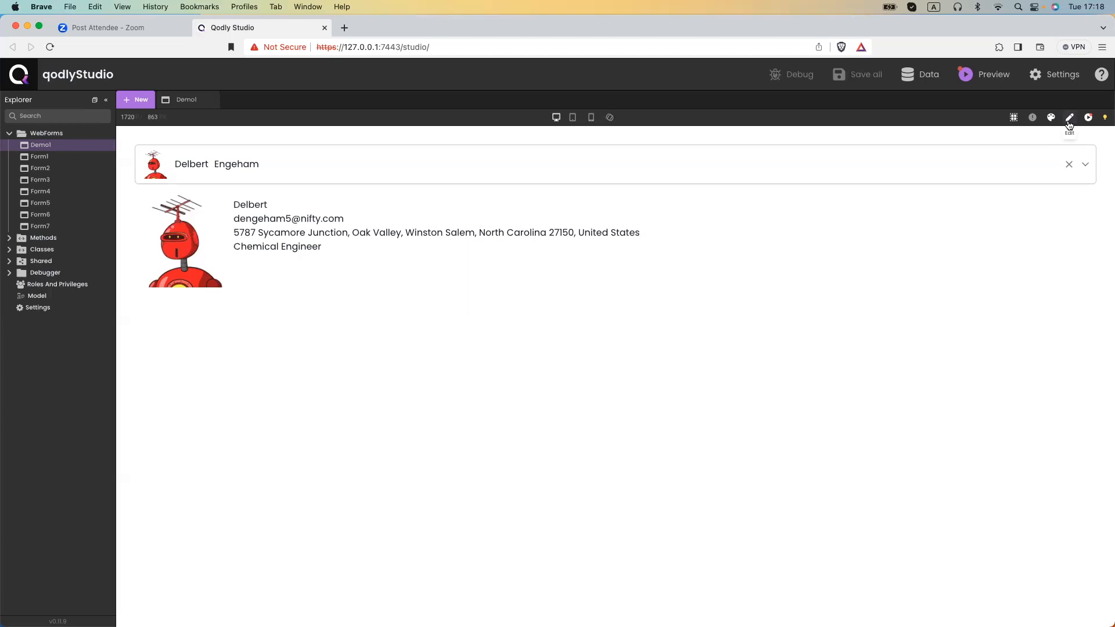
click(1009, 160)
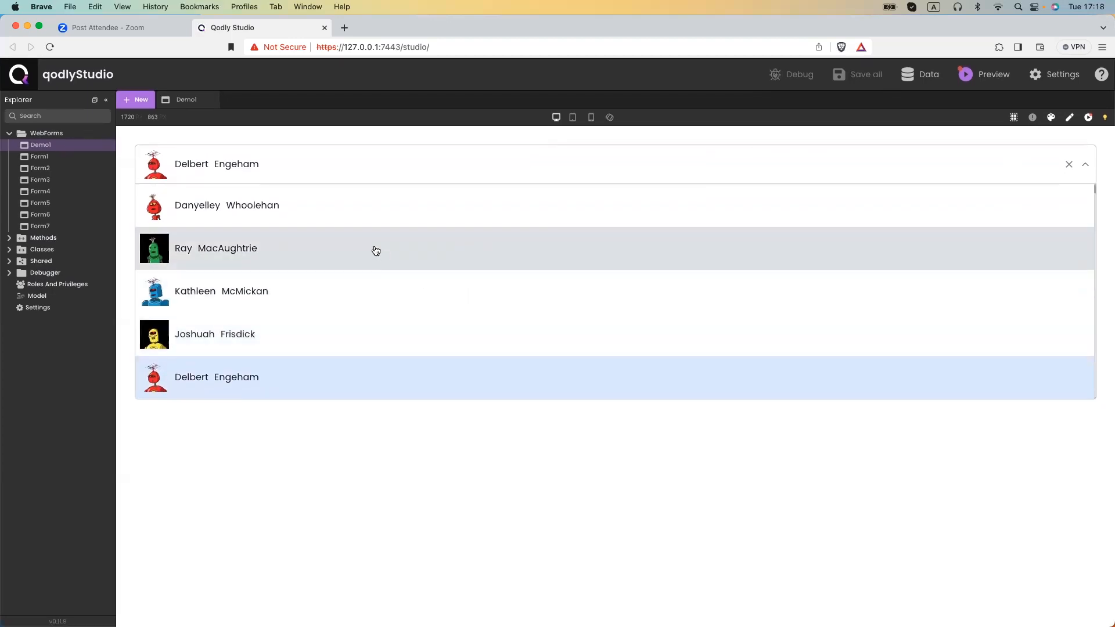
scroll(376, 250, up, 1)
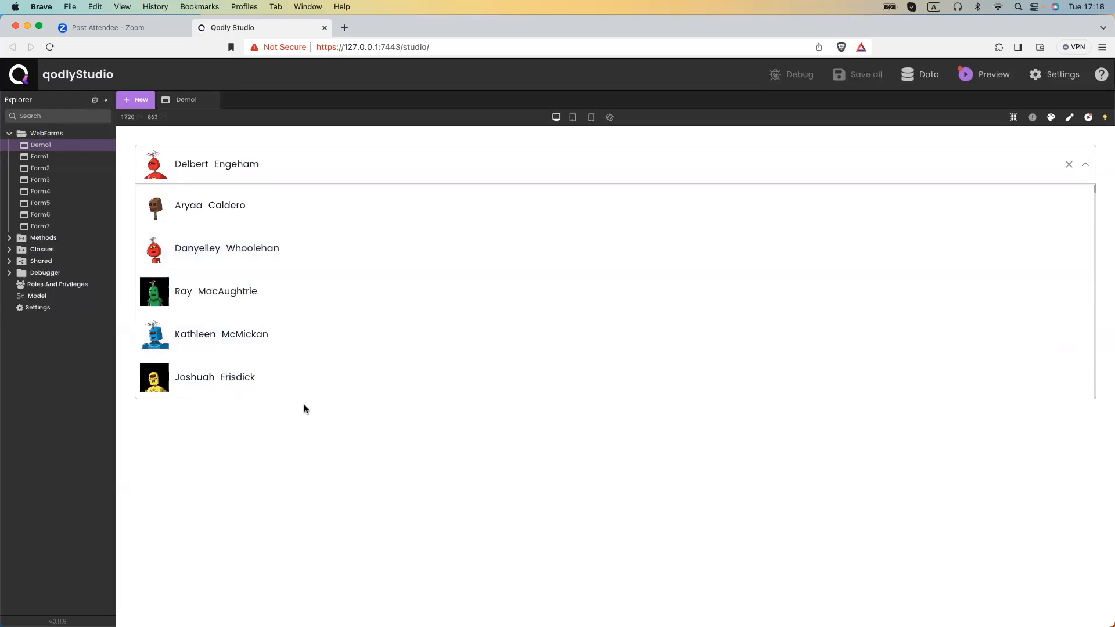
click(296, 444)
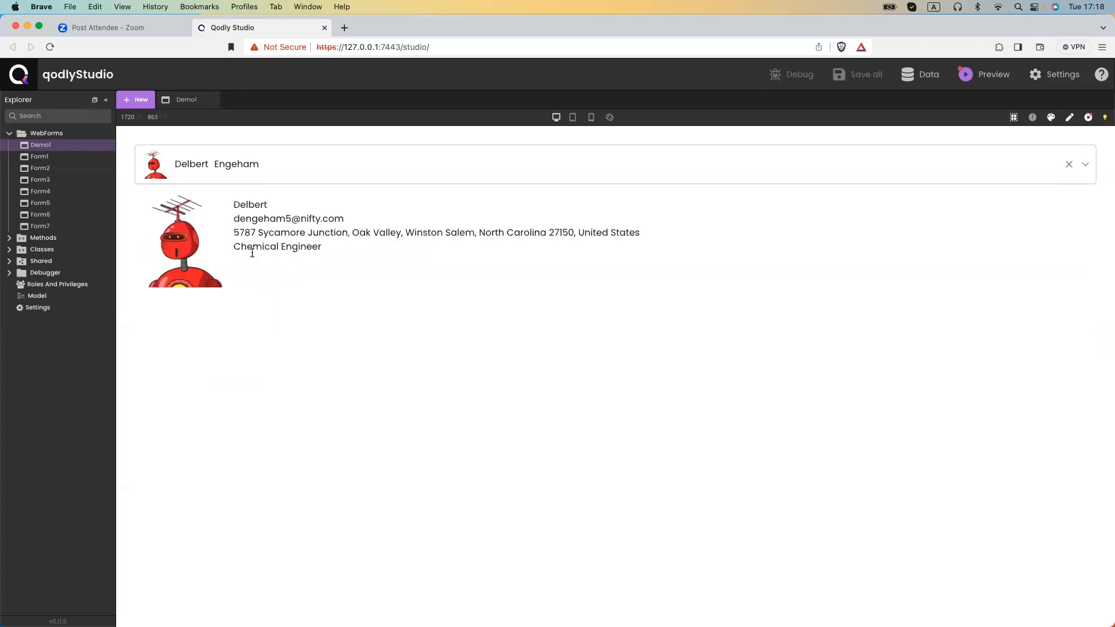
click(196, 162)
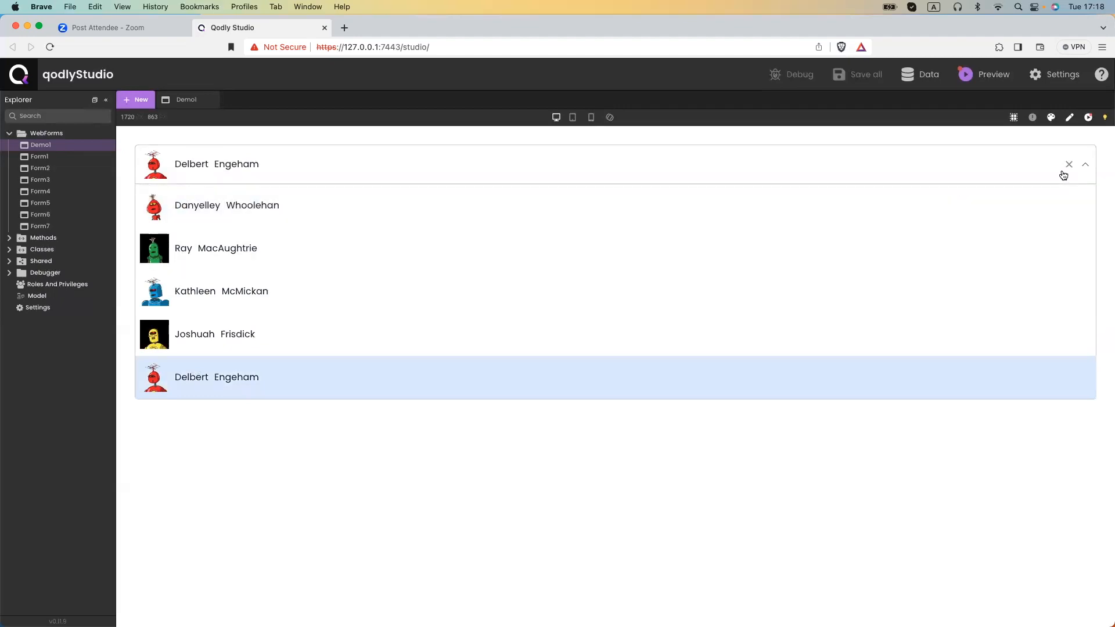
click(1068, 165)
click(1069, 118)
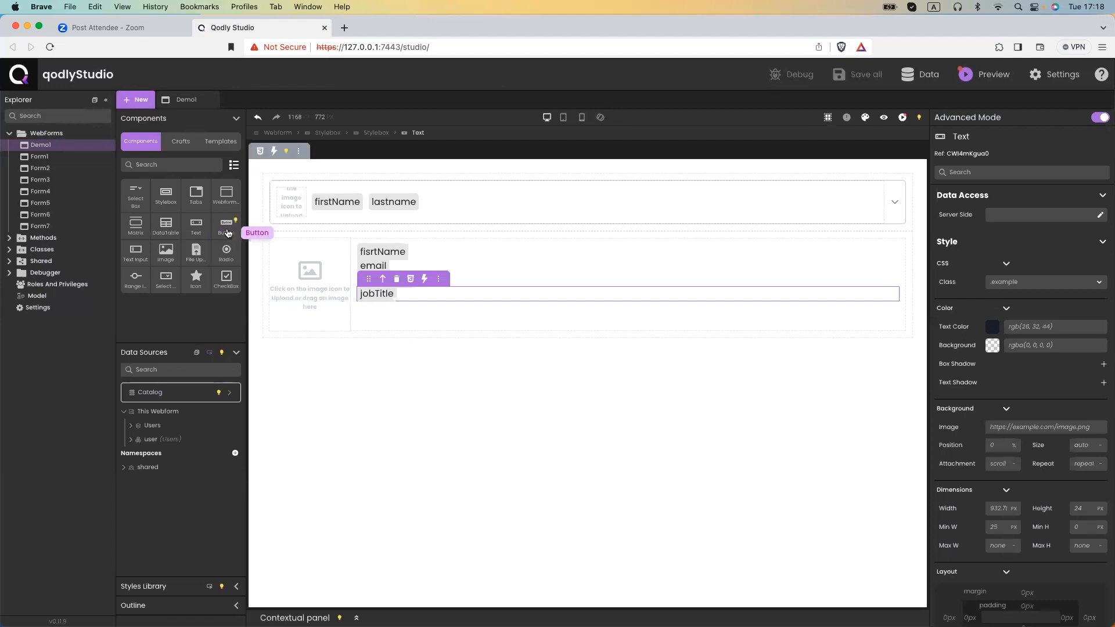
Add a Stylebox below the detail panel holding four Buttons.
drag(167, 200, 343, 352)
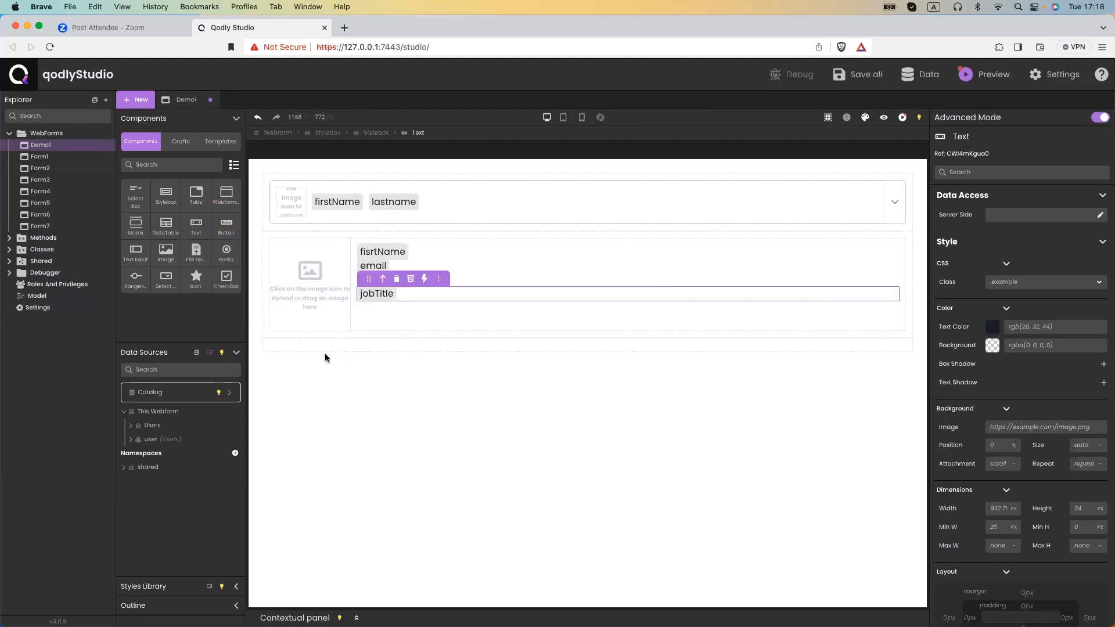
drag(226, 226, 311, 344)
drag(244, 259, 353, 360)
drag(226, 224, 341, 366)
drag(228, 231, 332, 405)
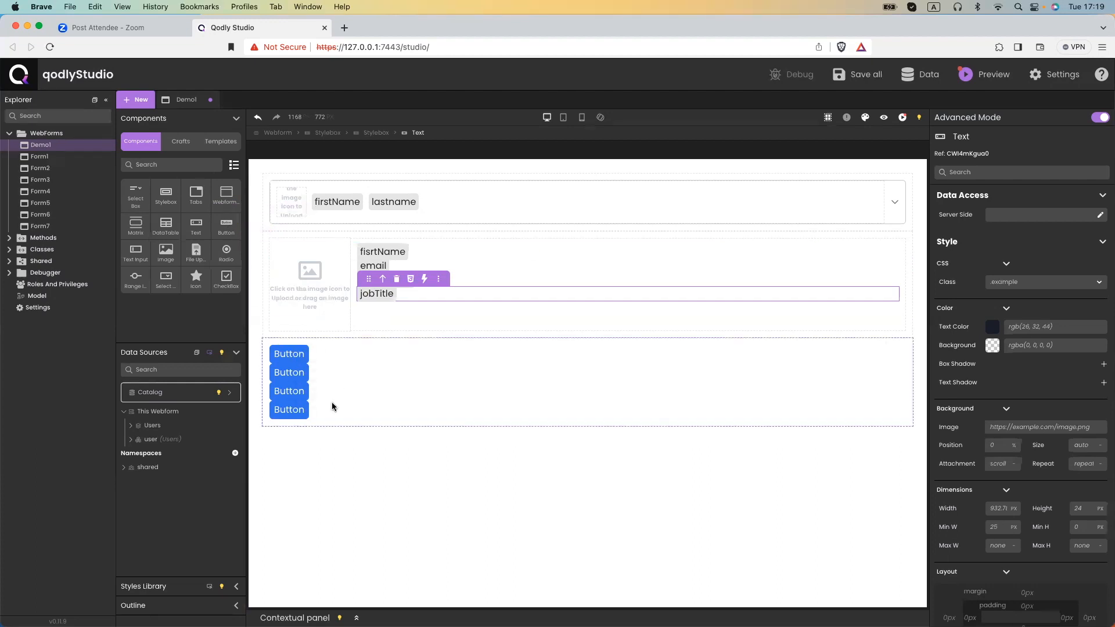
Lay the buttons out in a centered flex row with a 10 px gap and save.
click(371, 400)
scroll(1037, 383, down, 8)
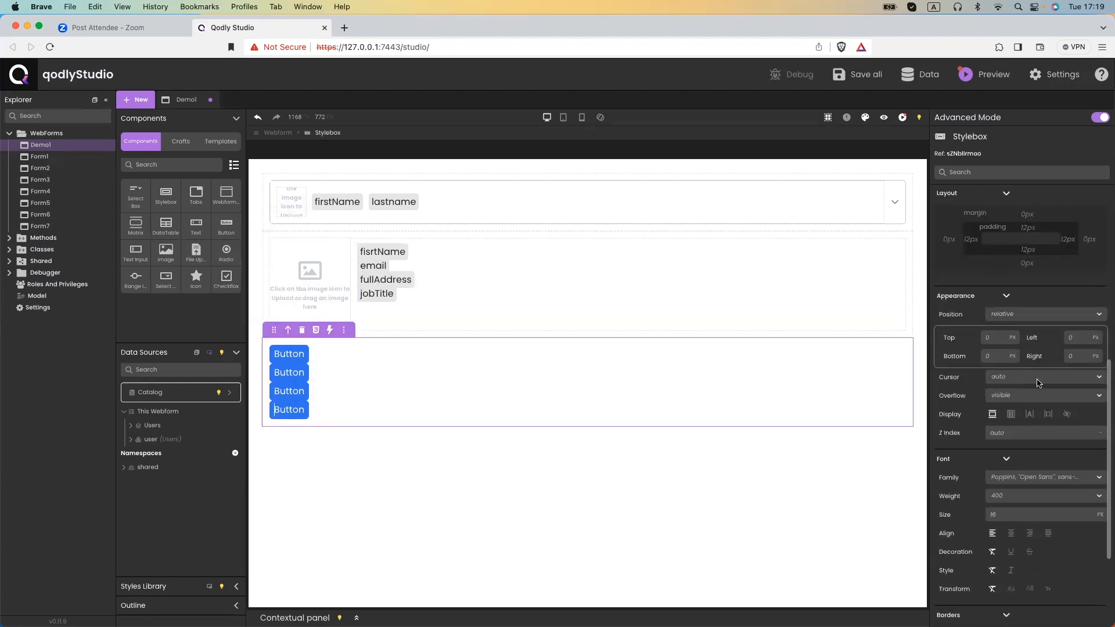
click(1011, 414)
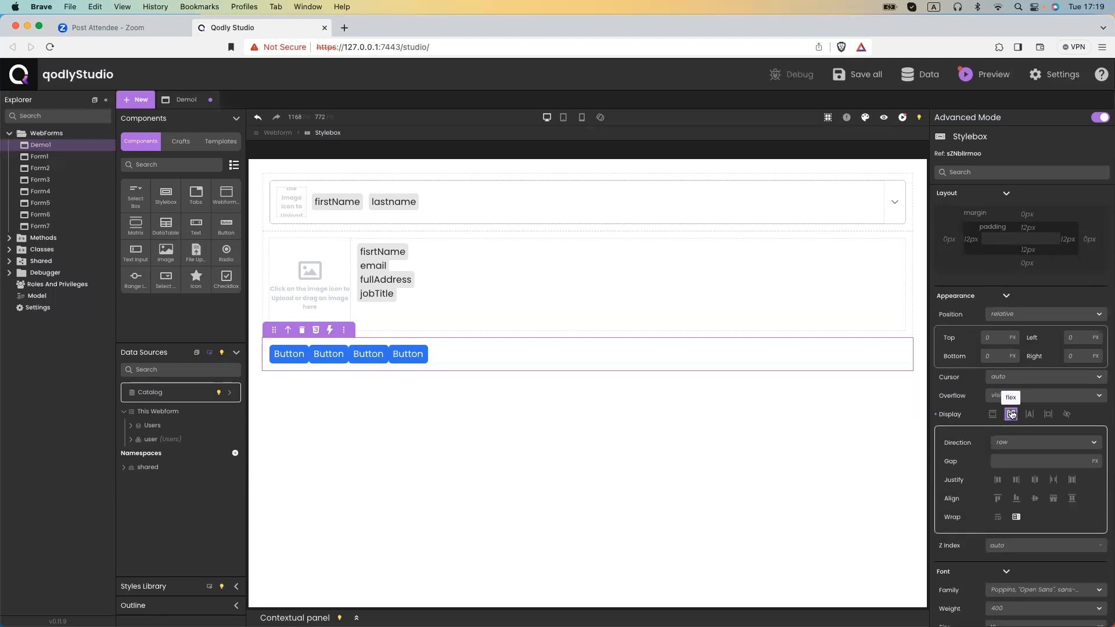
click(1034, 479)
click(1035, 498)
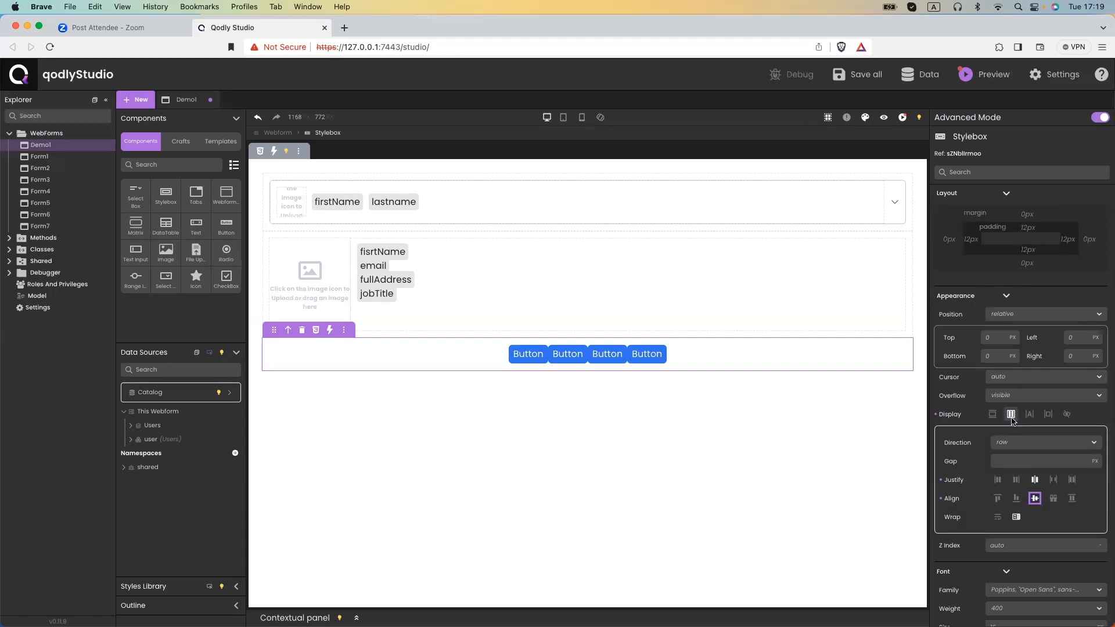
click(1012, 460)
text(10)
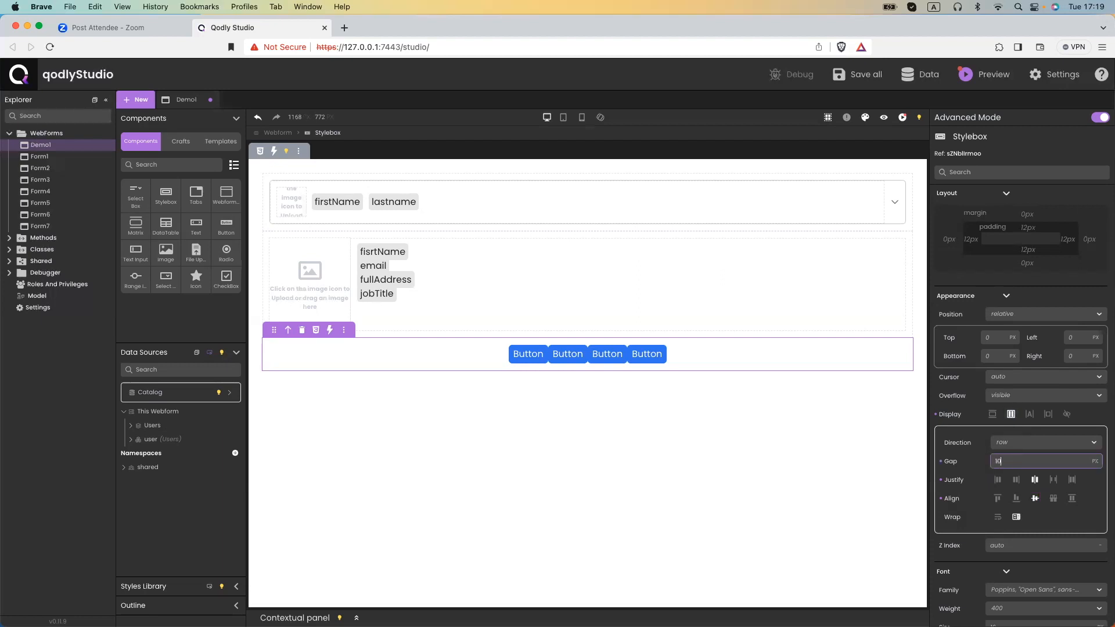
key(super+s)
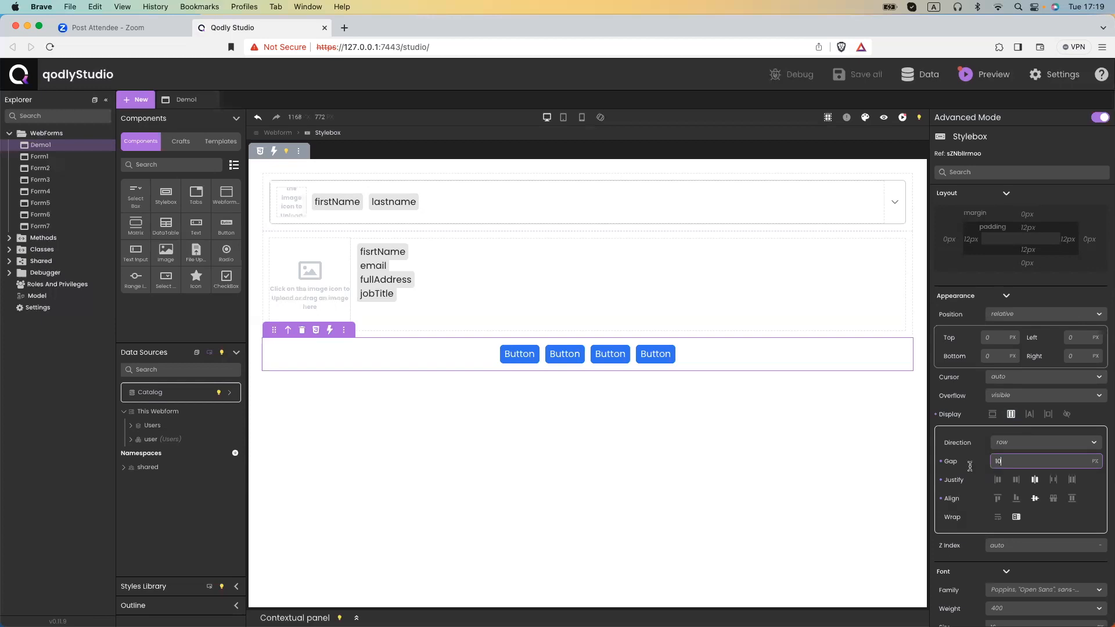
click(517, 355)
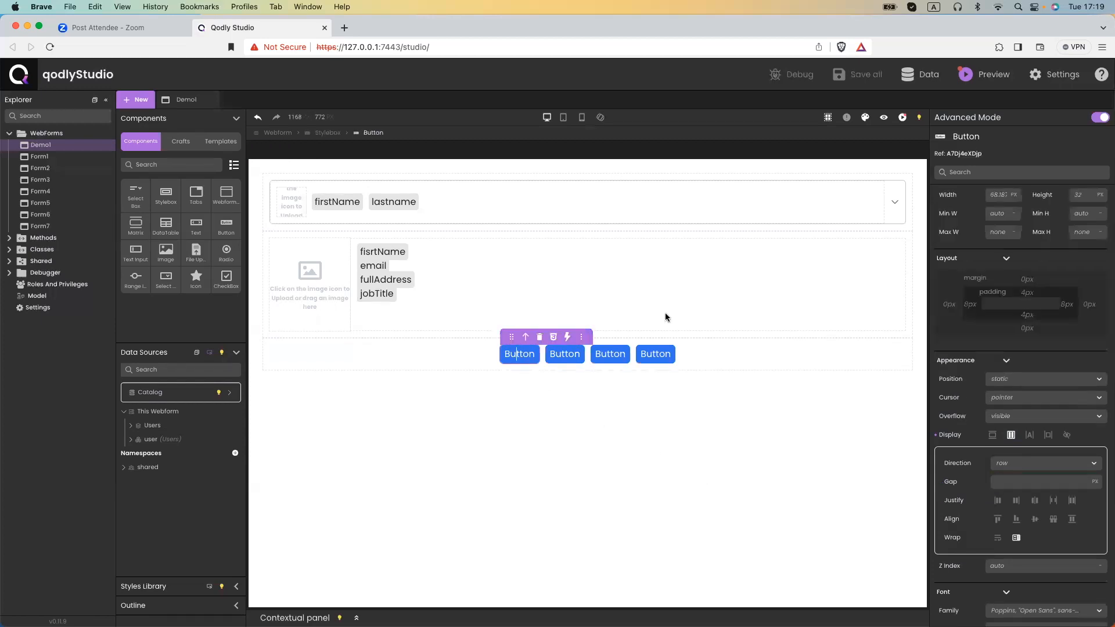
Label the first button 'order' and add a standard On Click action on the Users datasource.
double_click(1000, 213)
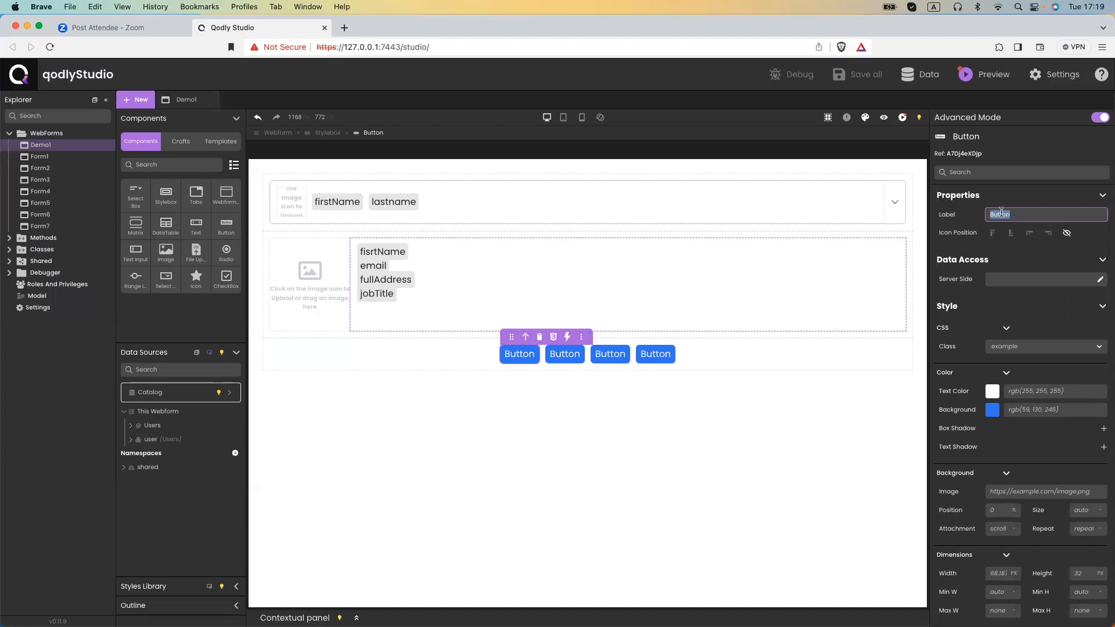
text(order)
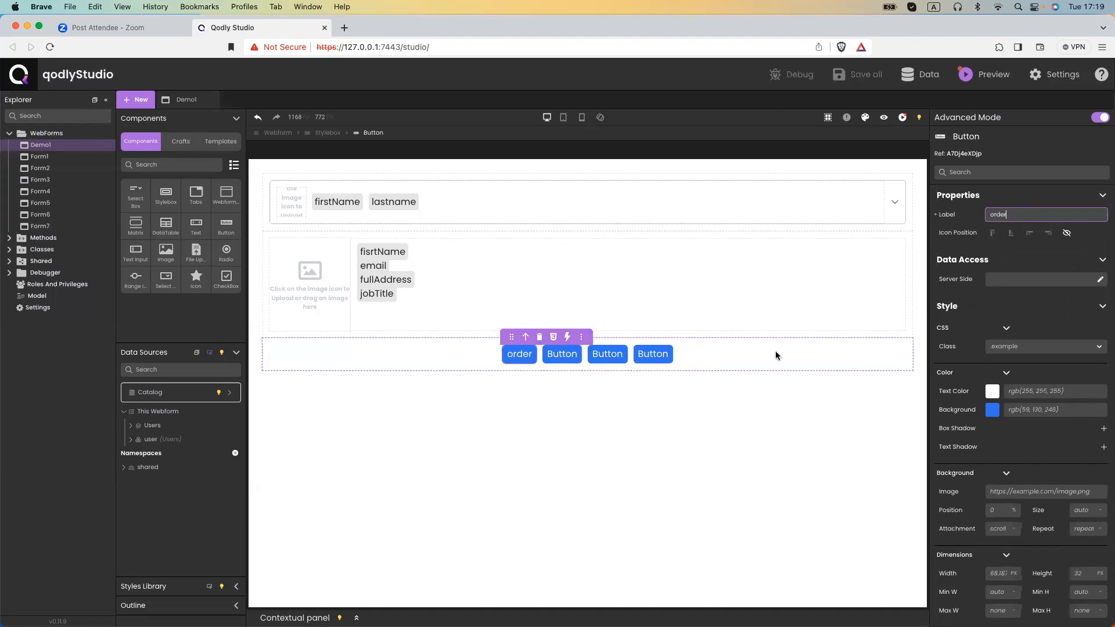
click(566, 339)
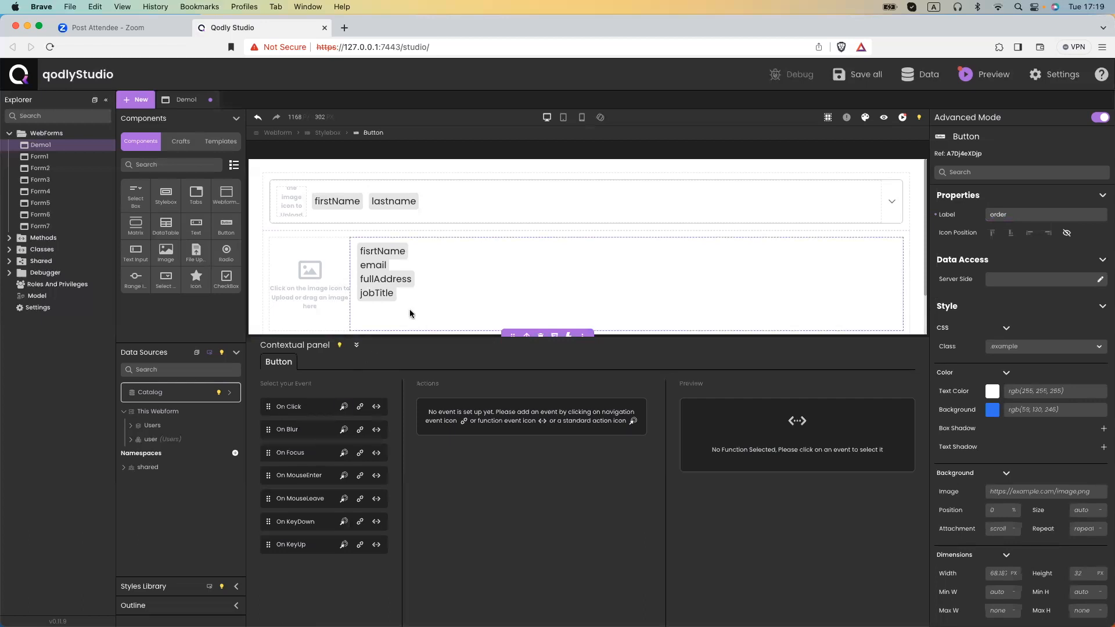
scroll(410, 312, down, 2)
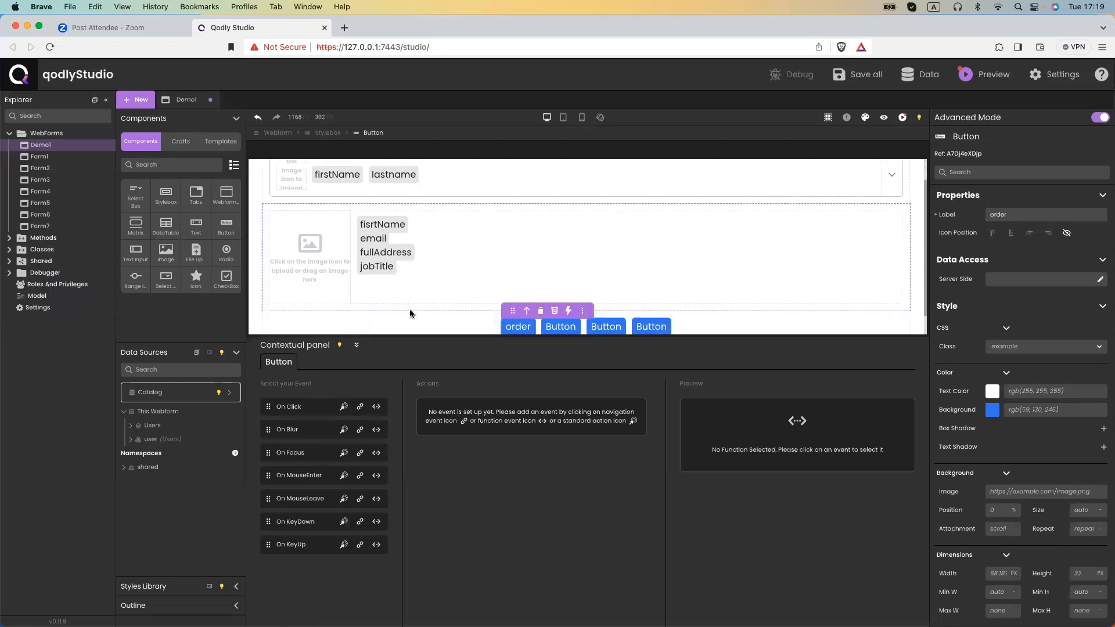
click(344, 407)
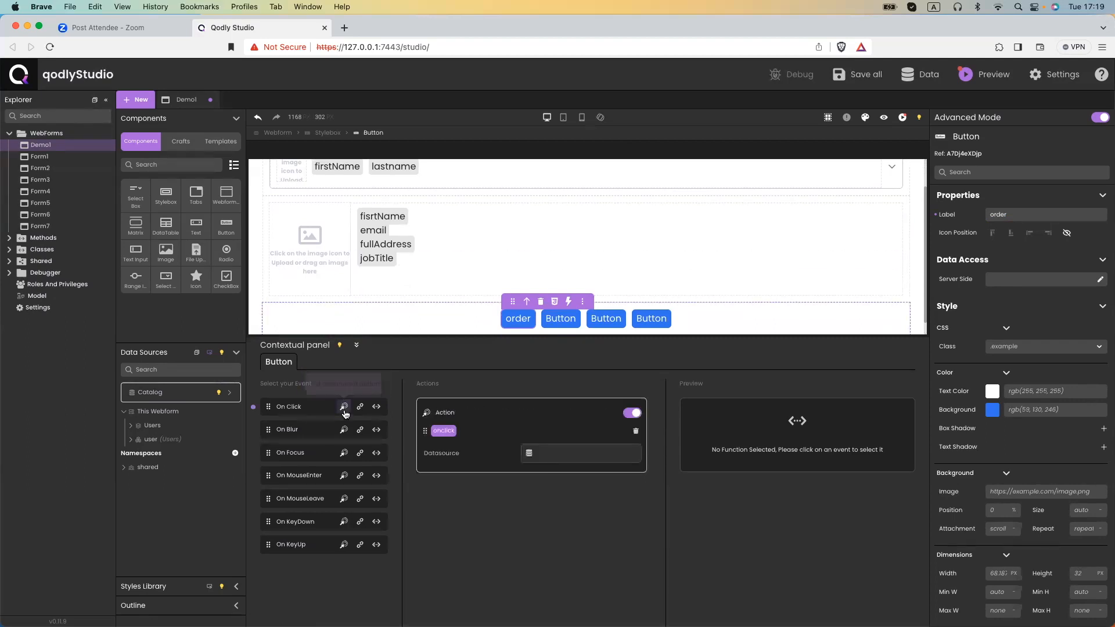
click(546, 455)
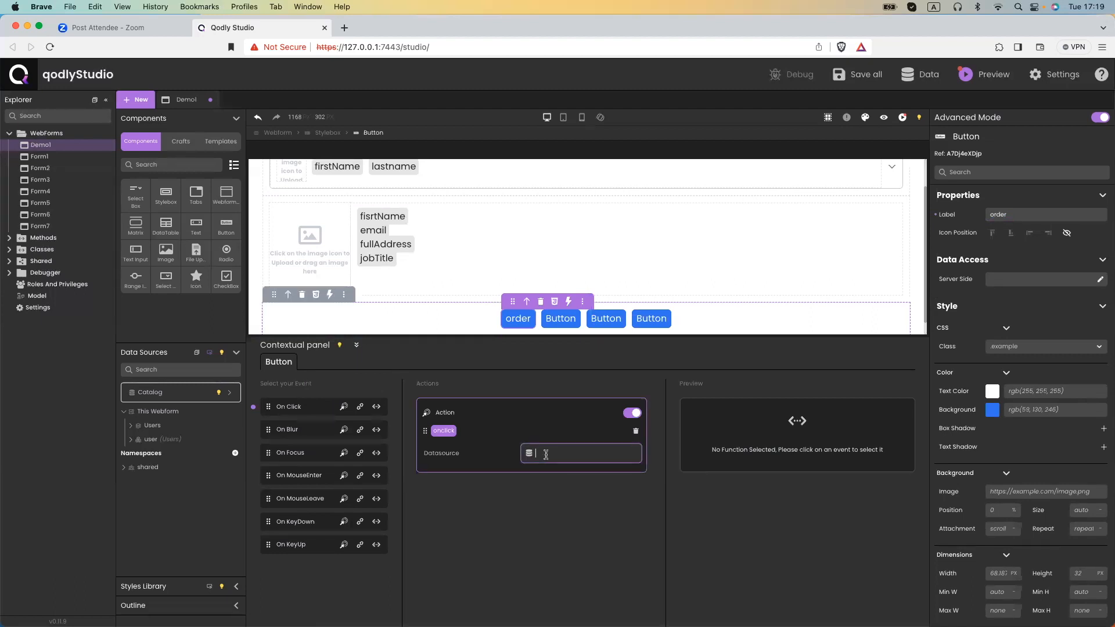
text(users)
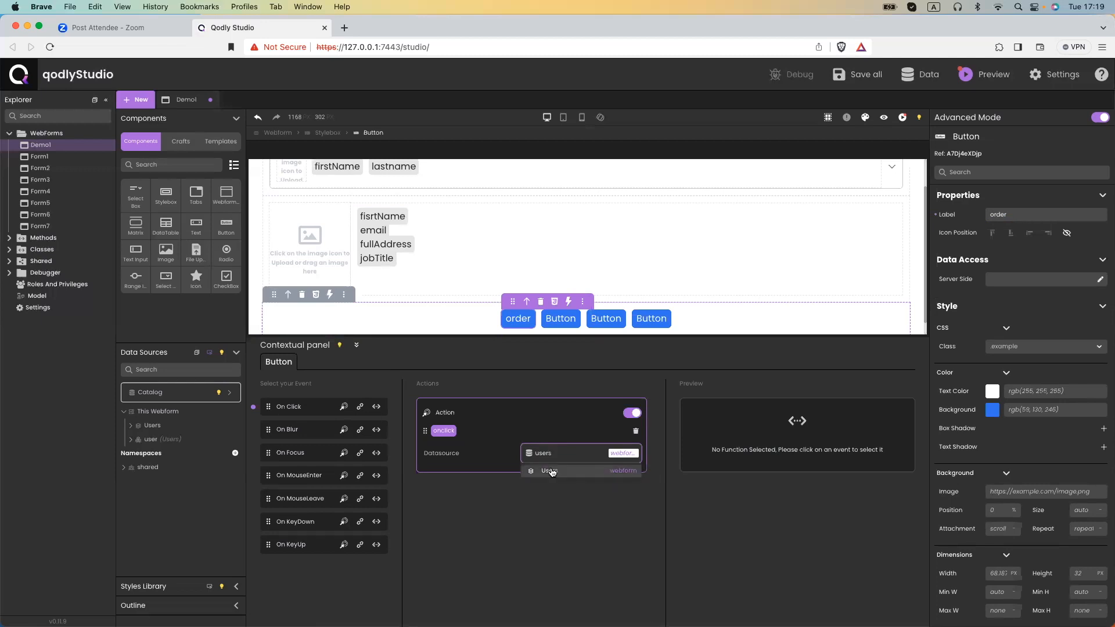
click(552, 472)
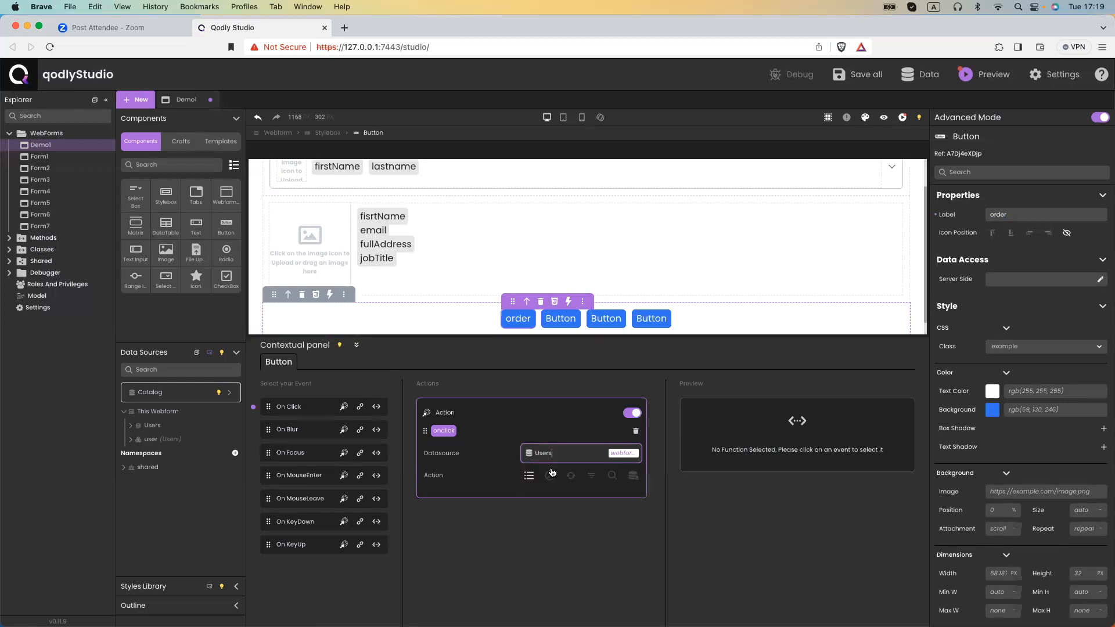
Make the action Order By firstName then lastName, save, and preview the webform.
click(592, 476)
click(454, 518)
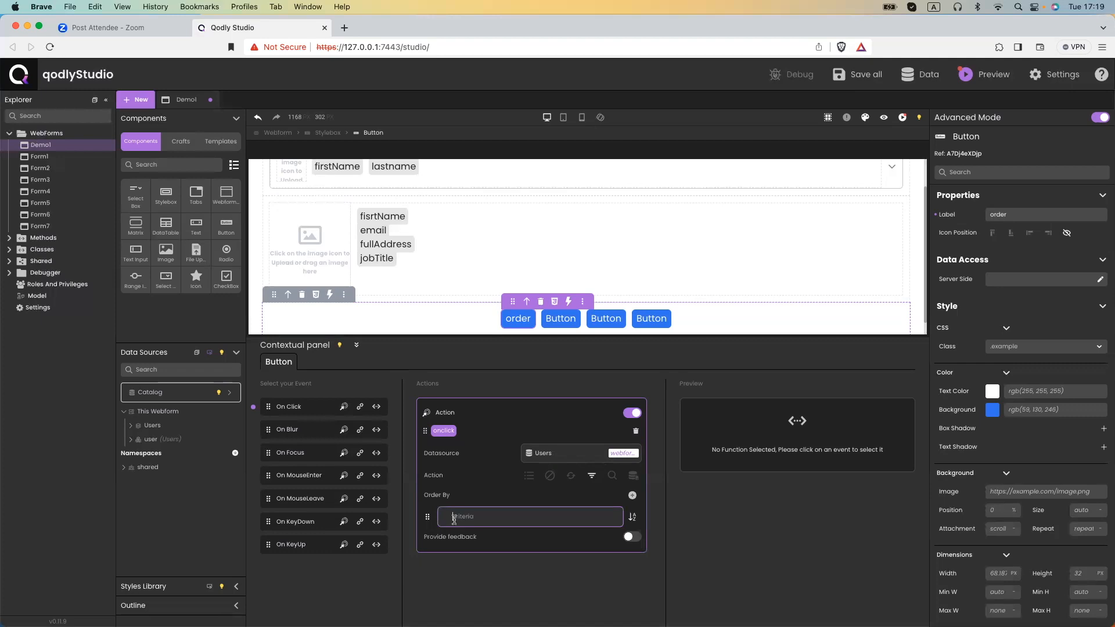
text(firs)
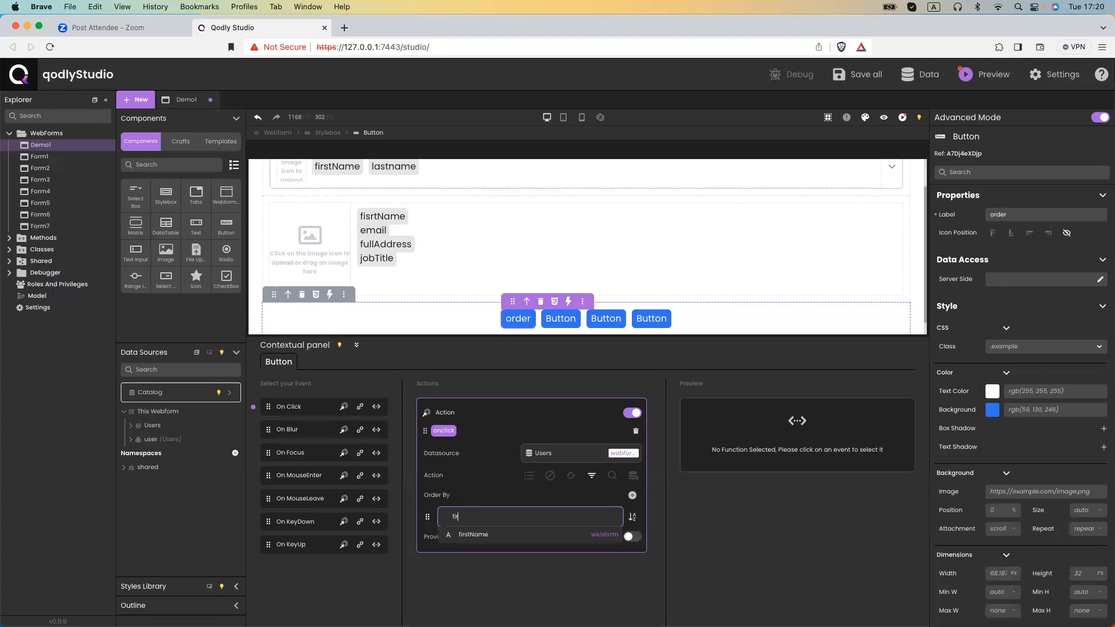
click(465, 535)
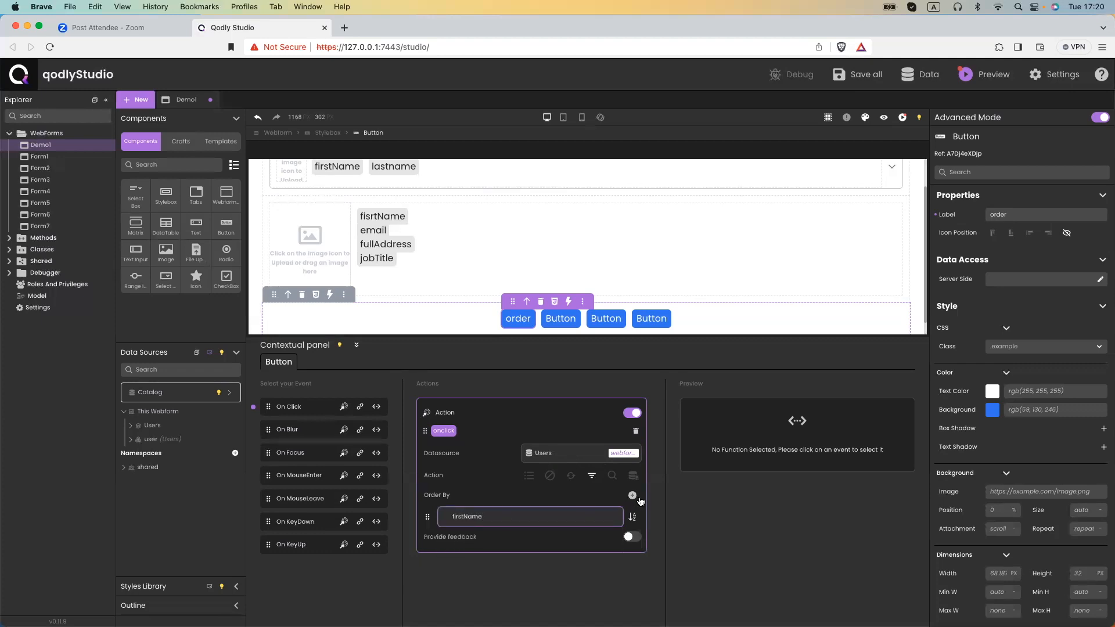
click(633, 495)
click(502, 541)
text(last)
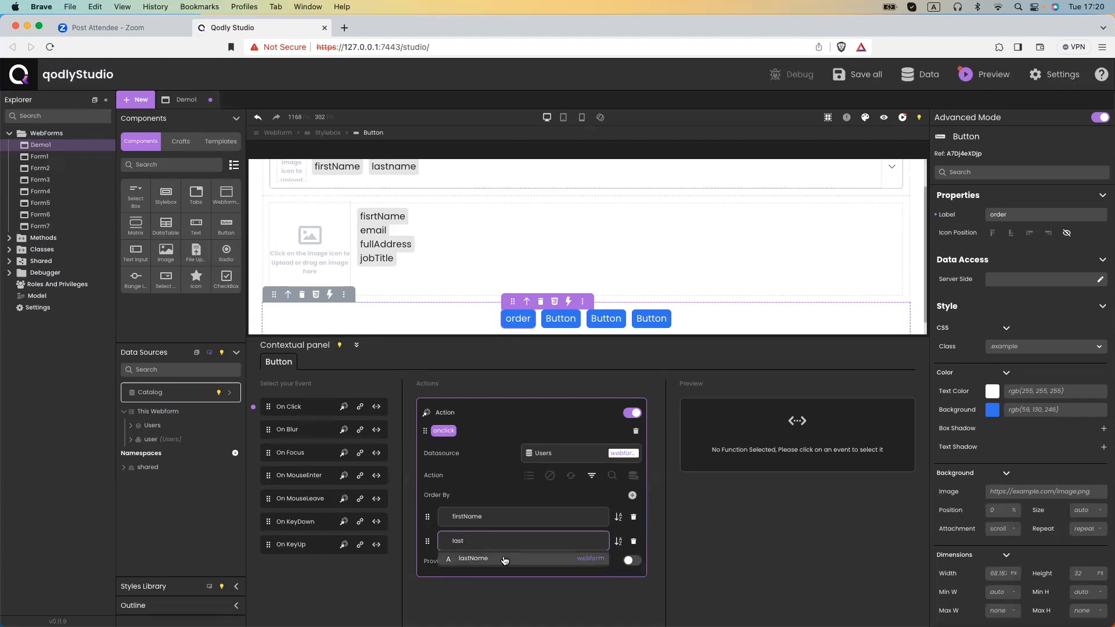
click(535, 558)
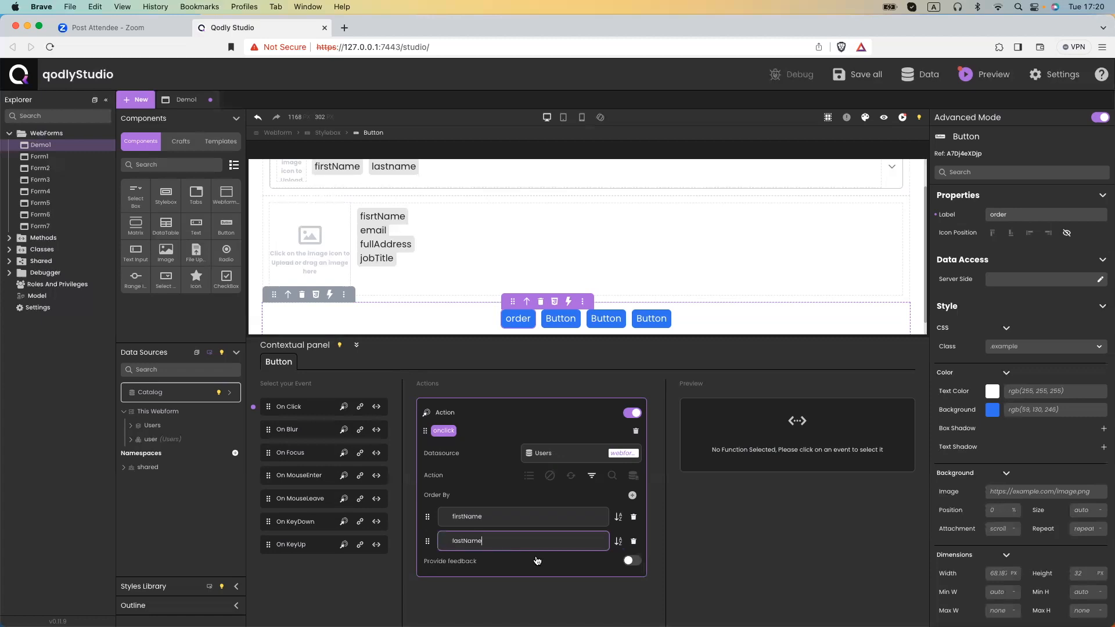
key(super+s)
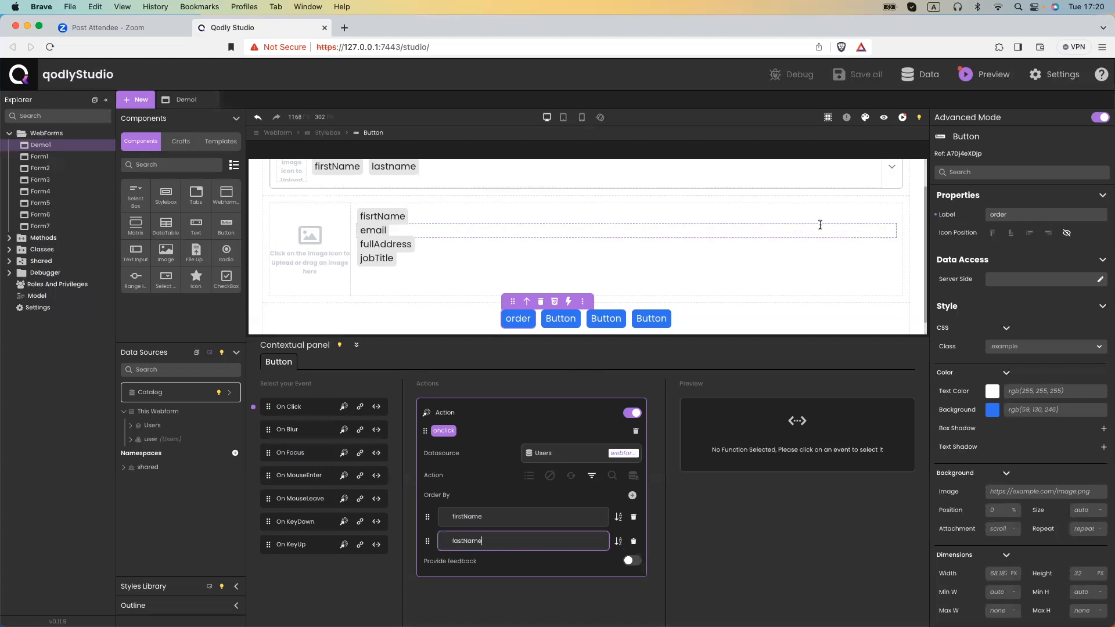
click(892, 121)
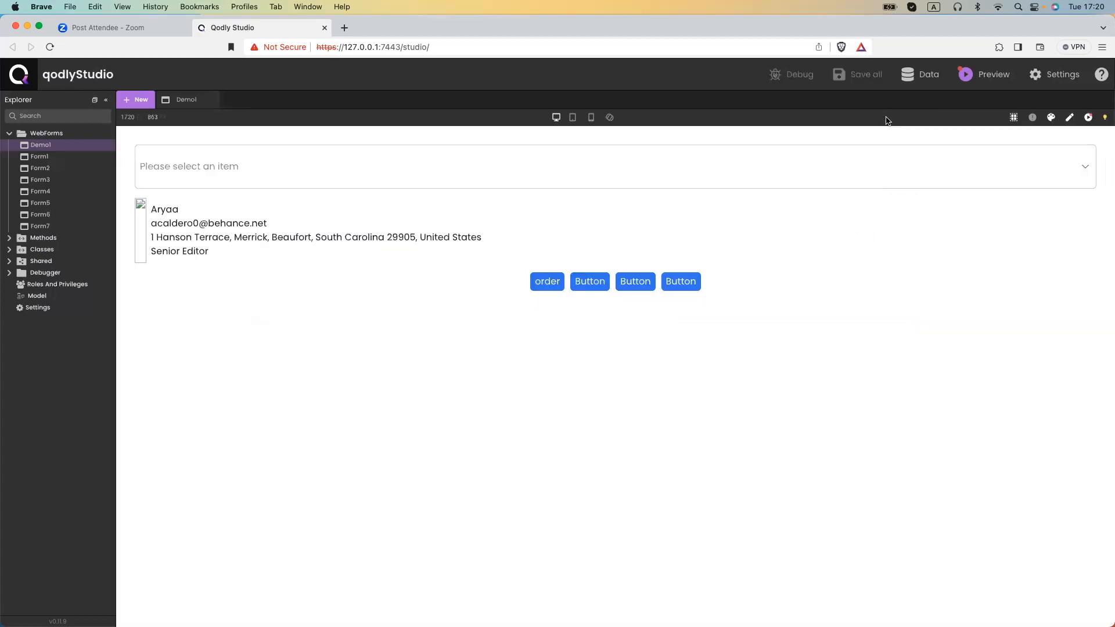
click(321, 175)
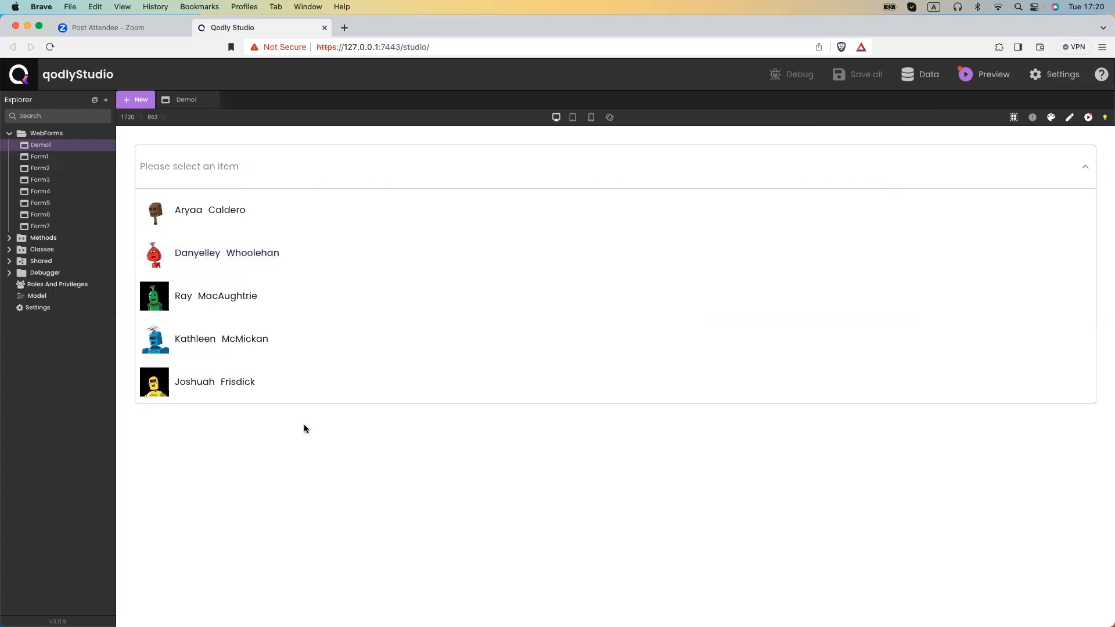
click(304, 424)
click(556, 319)
click(366, 166)
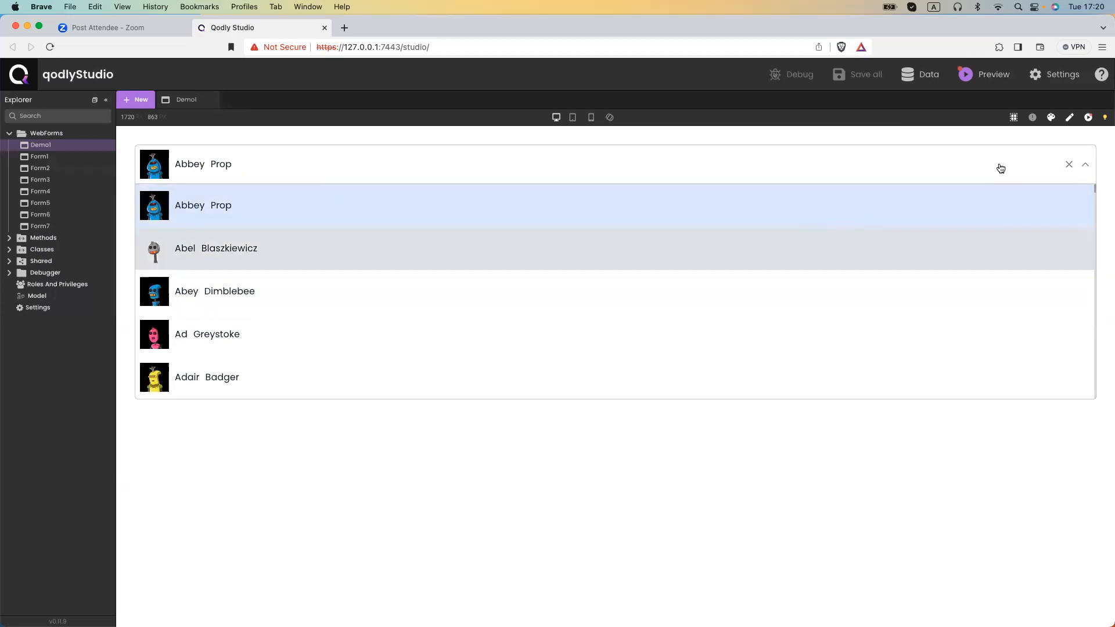
click(1087, 118)
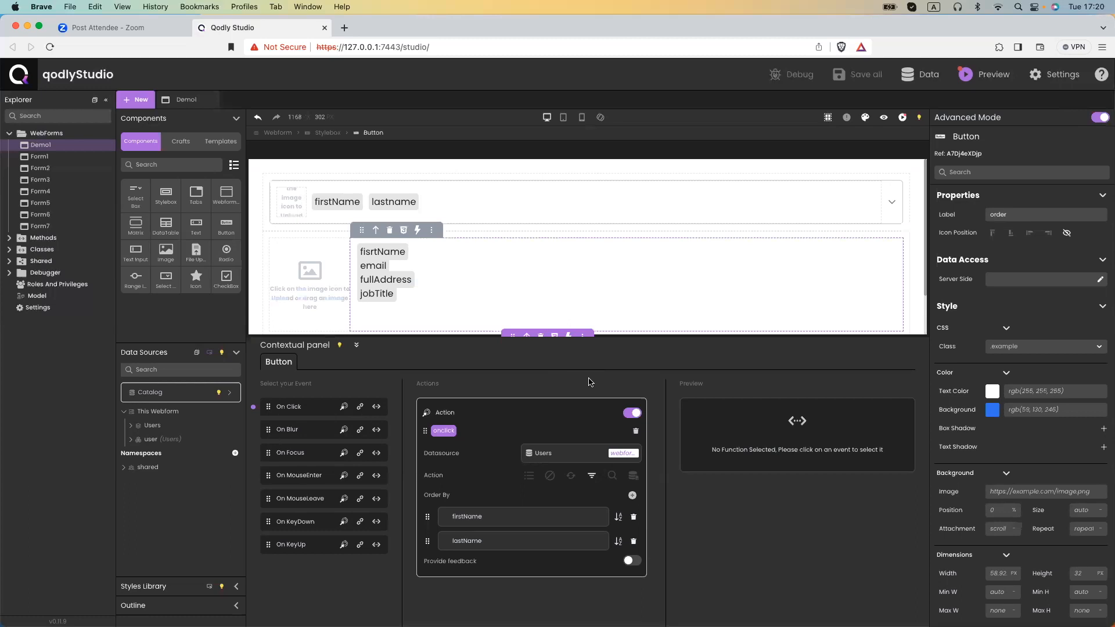
Relabel the second button 'clear'.
scroll(535, 320, down, 2)
click(563, 308)
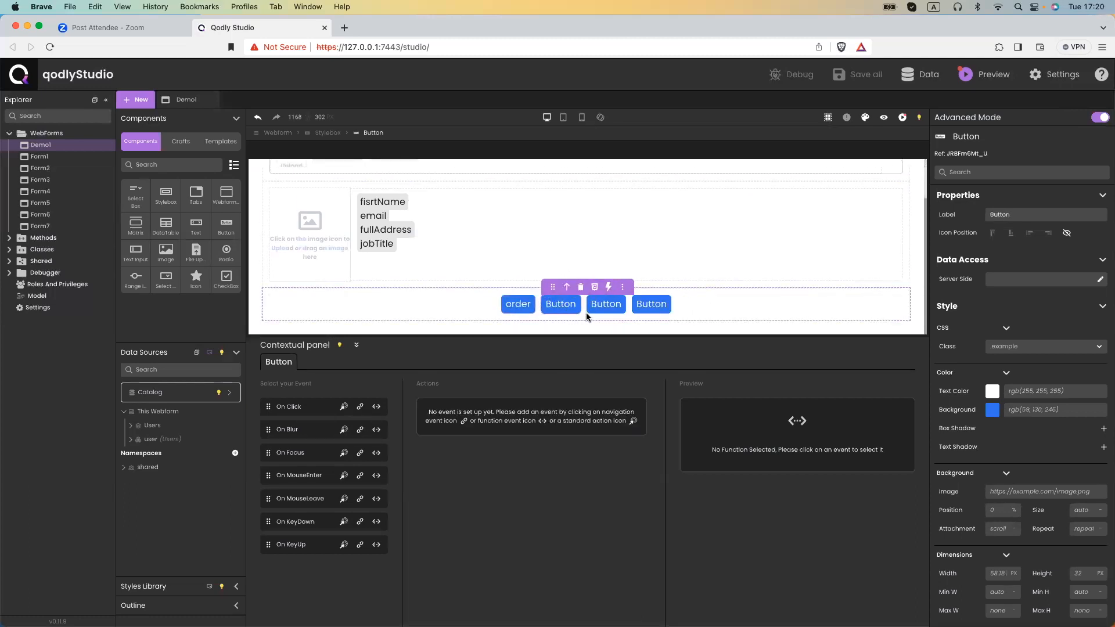
click(1010, 215)
double_click(1011, 214)
text(clear)
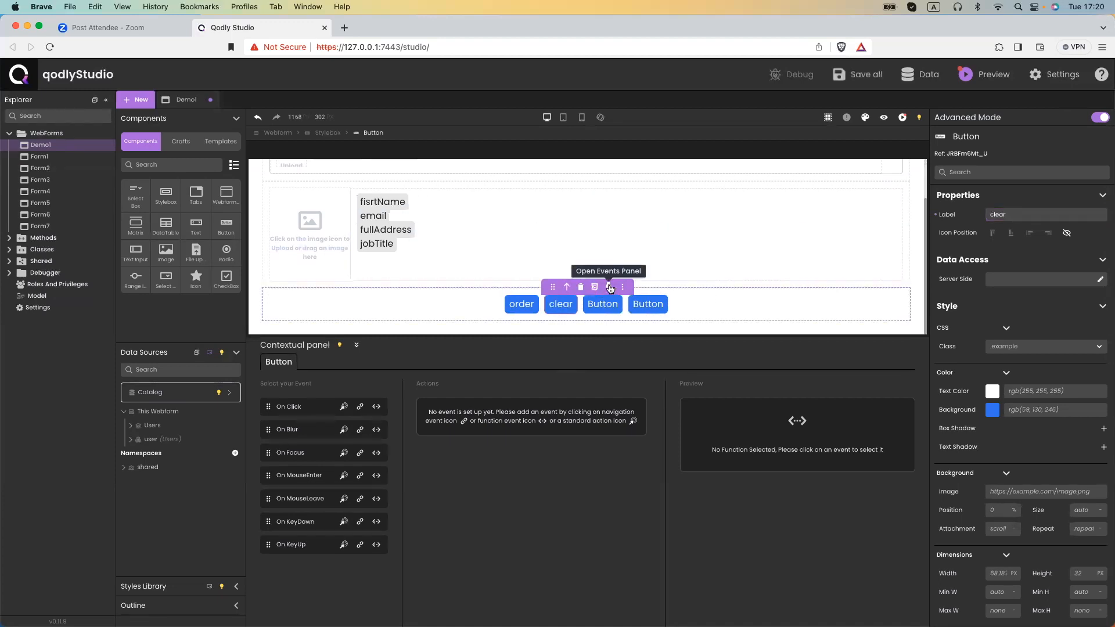
Add a standard On Click action that clears the user datasource.
click(345, 408)
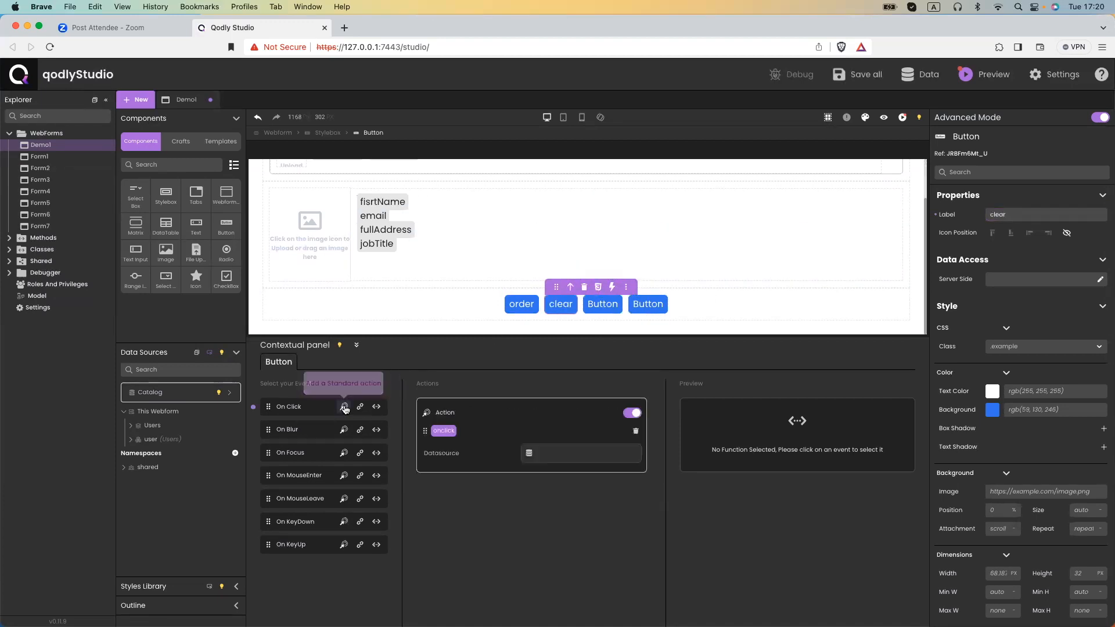
click(578, 455)
text(user)
click(578, 483)
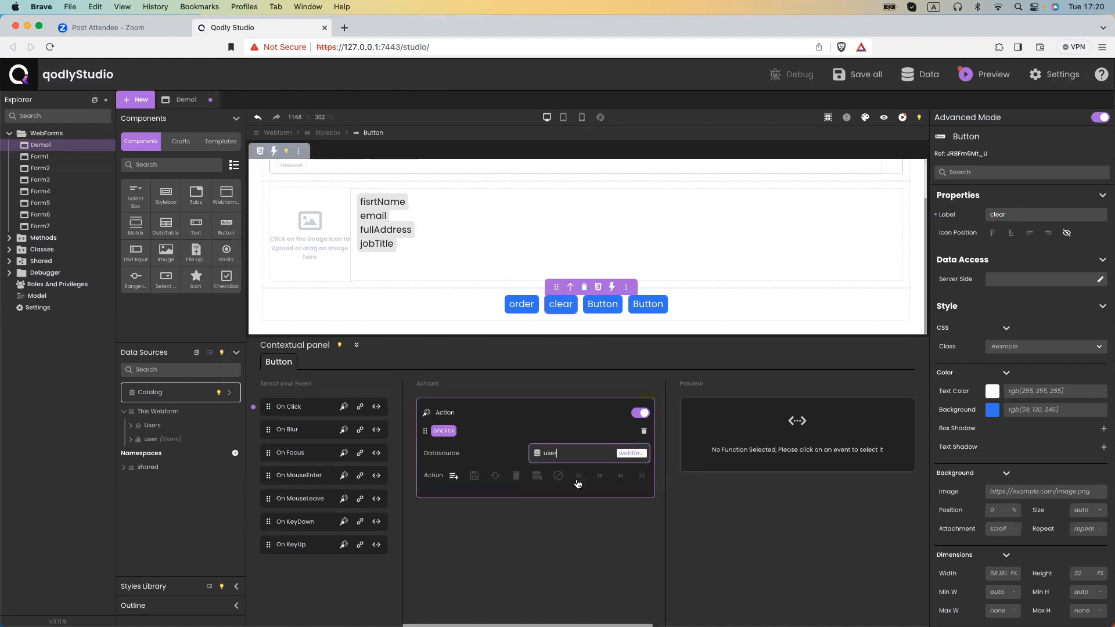
click(557, 477)
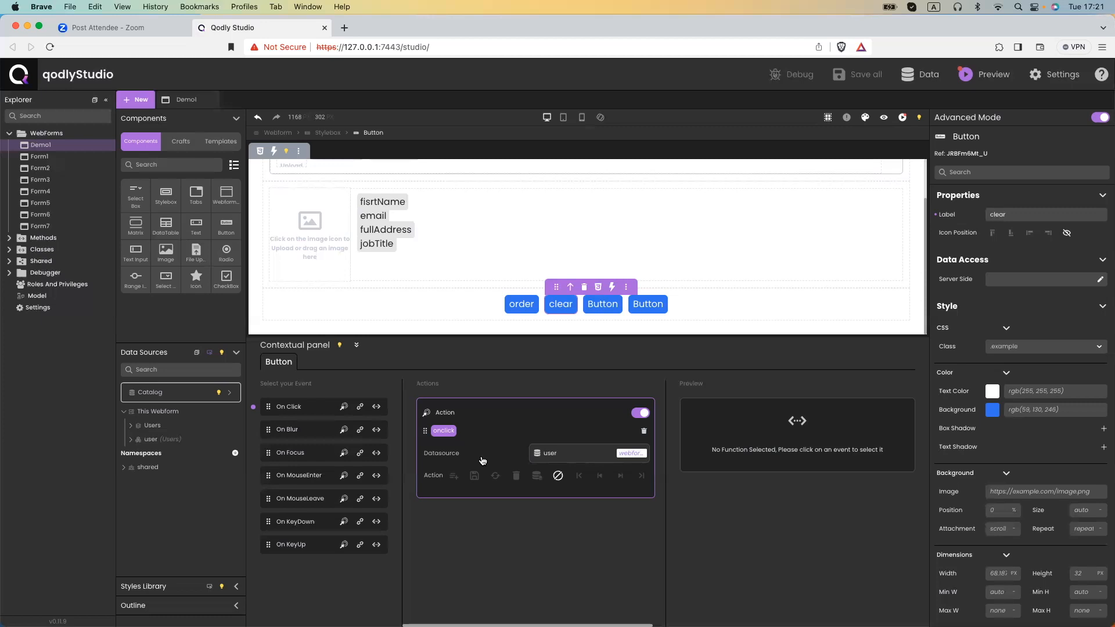
click(883, 118)
click(239, 180)
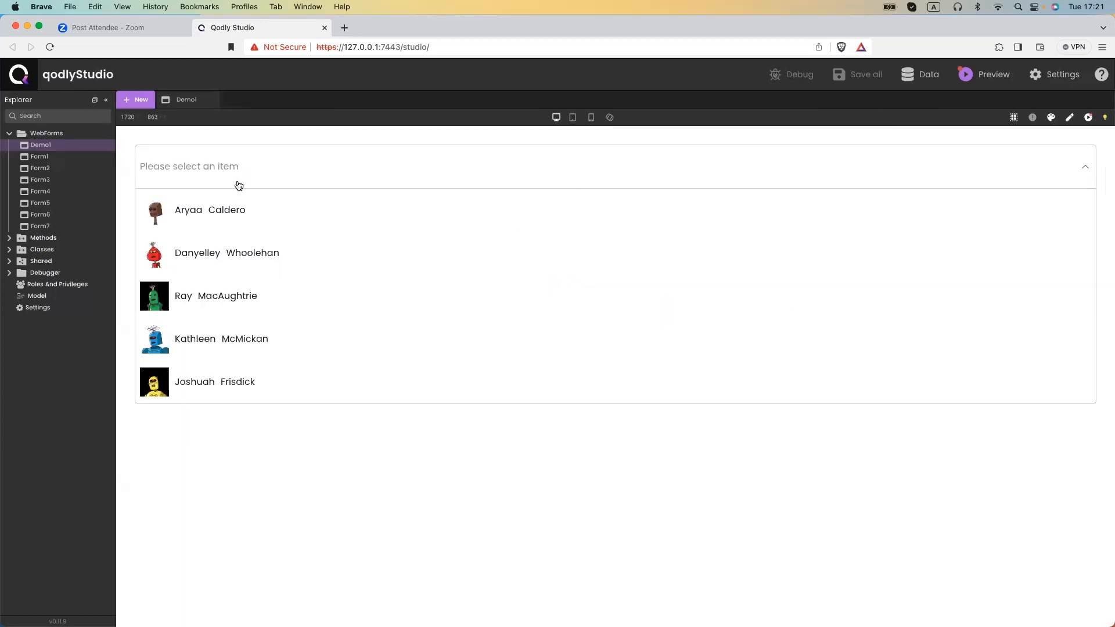
click(213, 332)
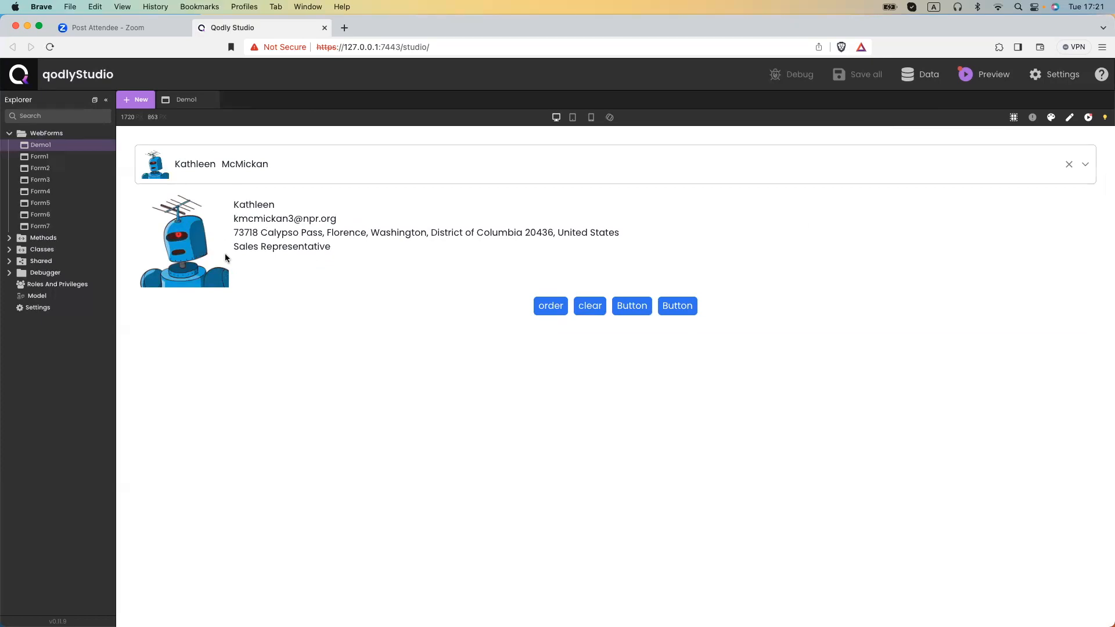
click(590, 307)
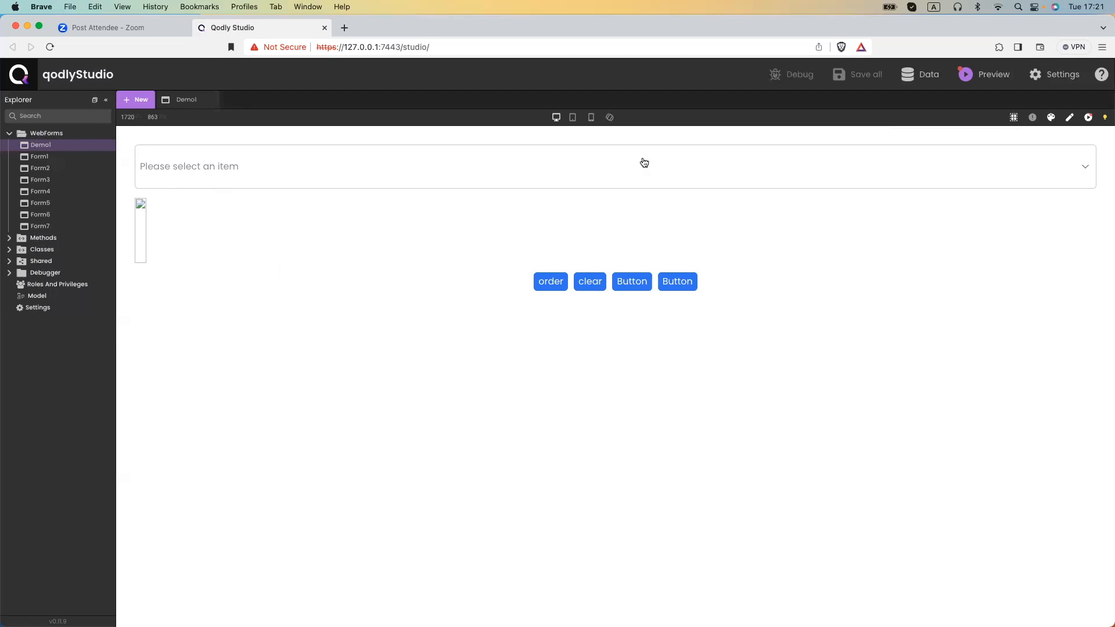
click(1069, 117)
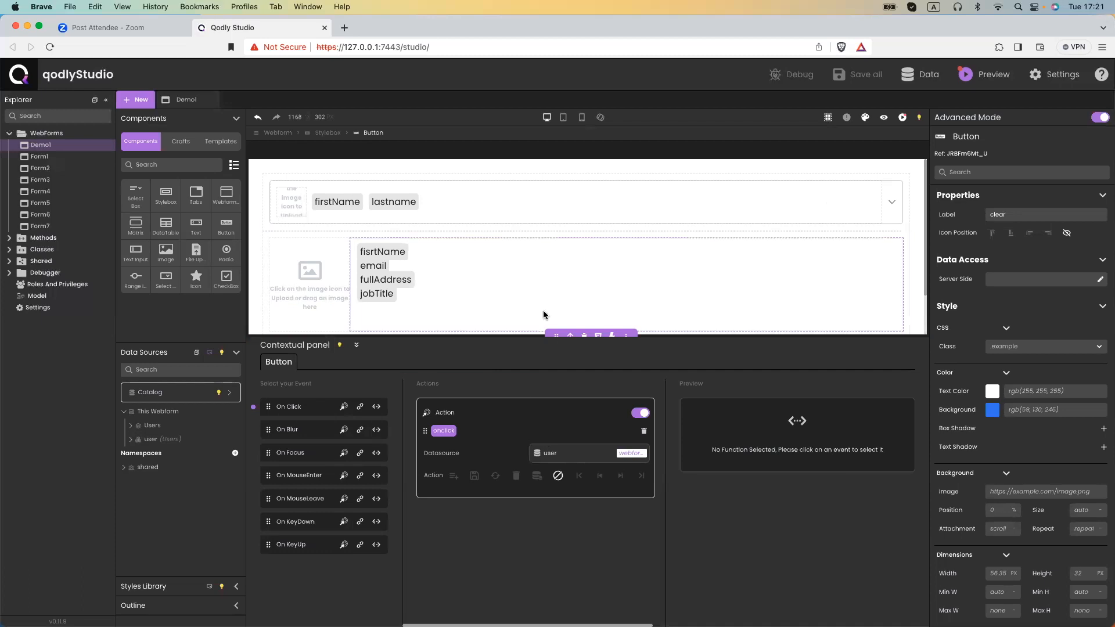
Relabel the third button 'top10'.
mouse_move(545, 315)
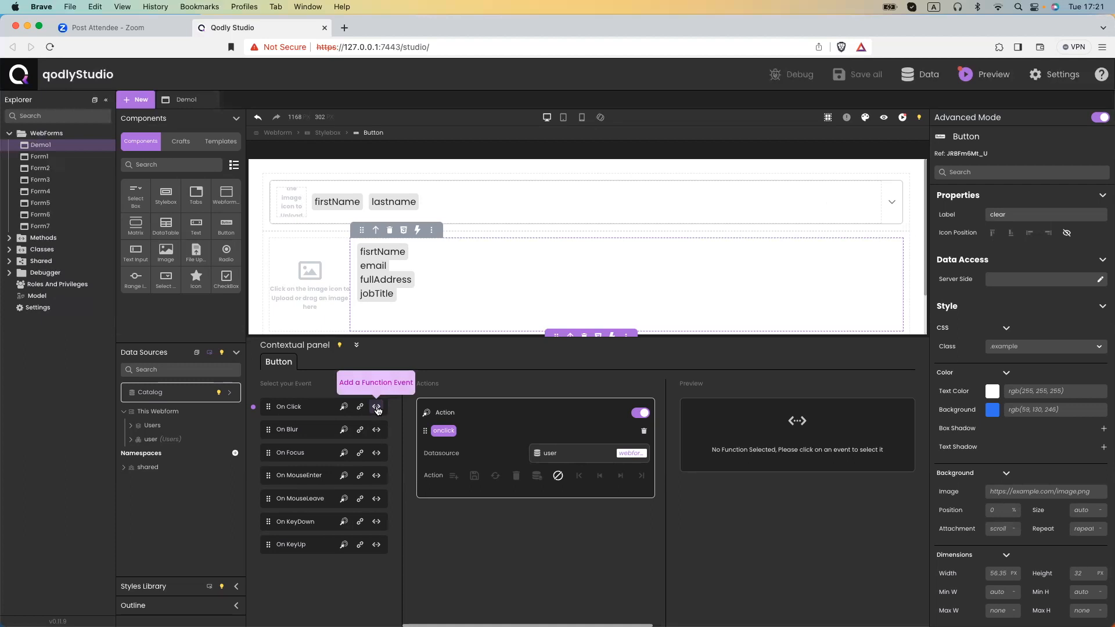
scroll(545, 184, down, 2)
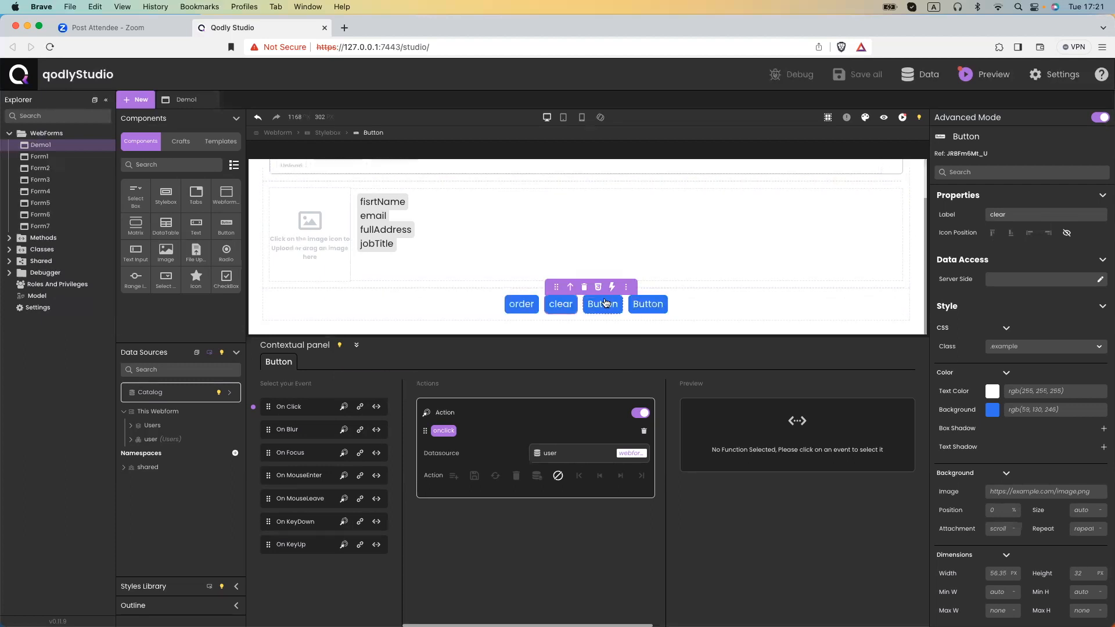
click(609, 306)
double_click(1003, 216)
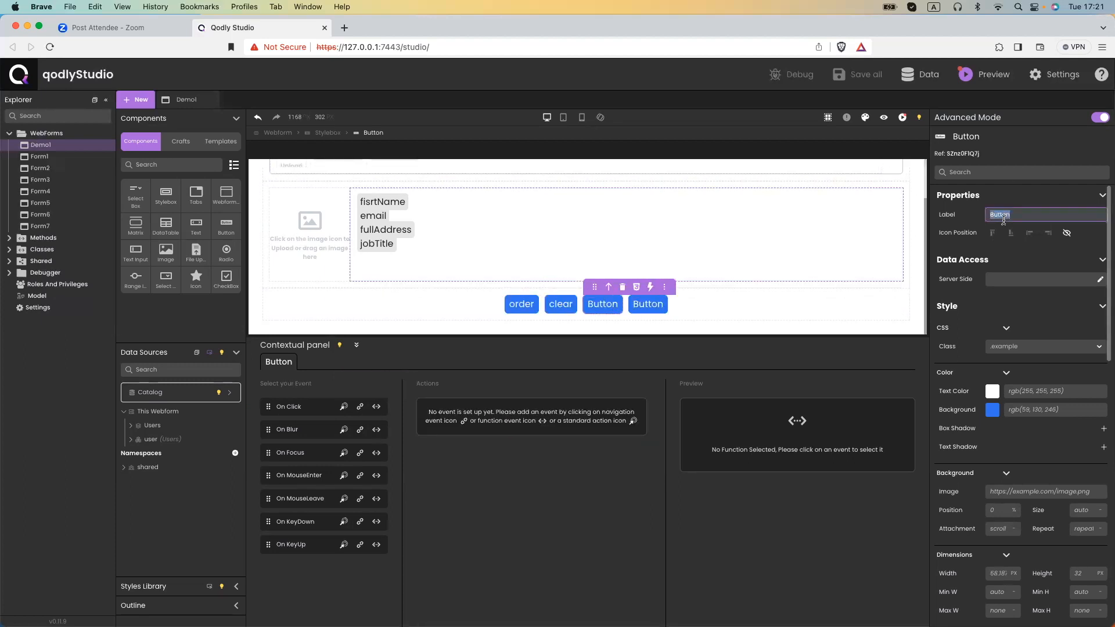
text(top)
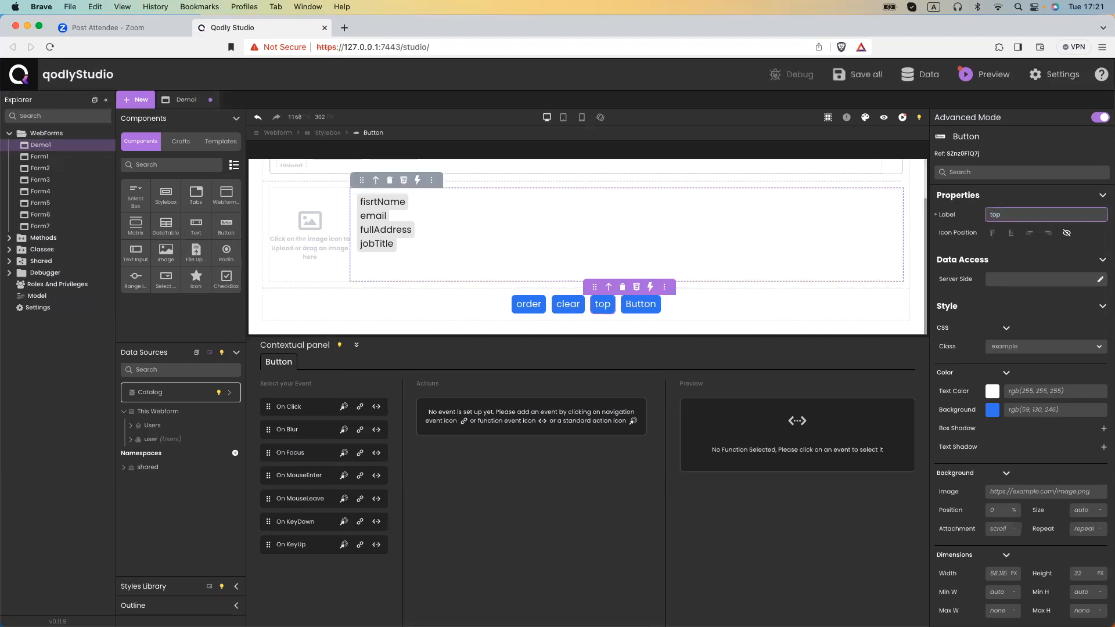
text(10)
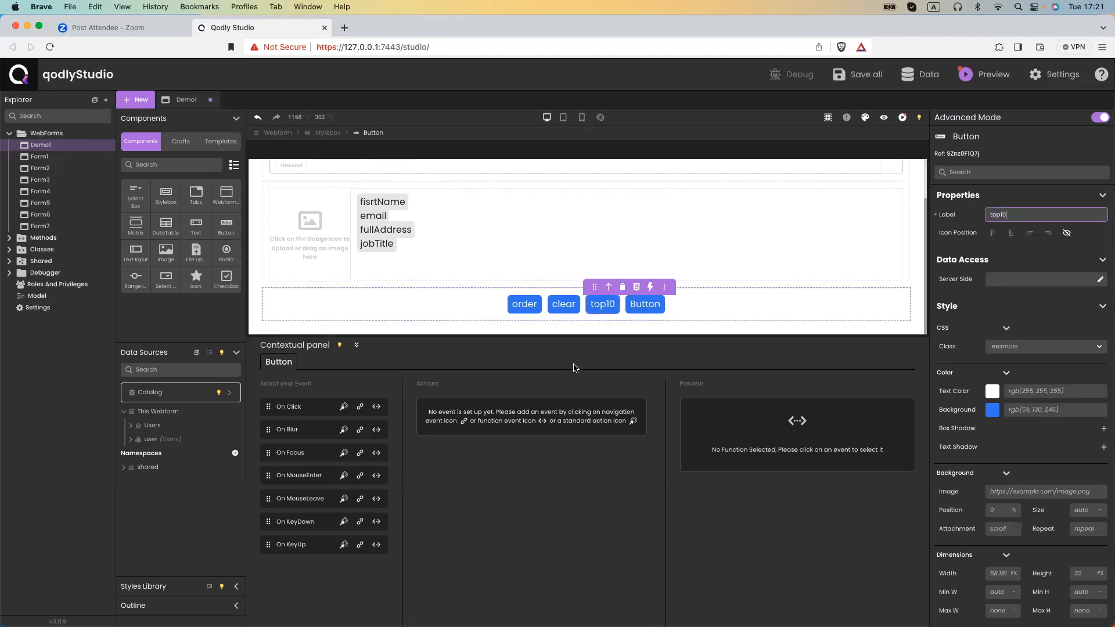
Give its On Click the Users.top10 function with Users passed as $0.
click(376, 407)
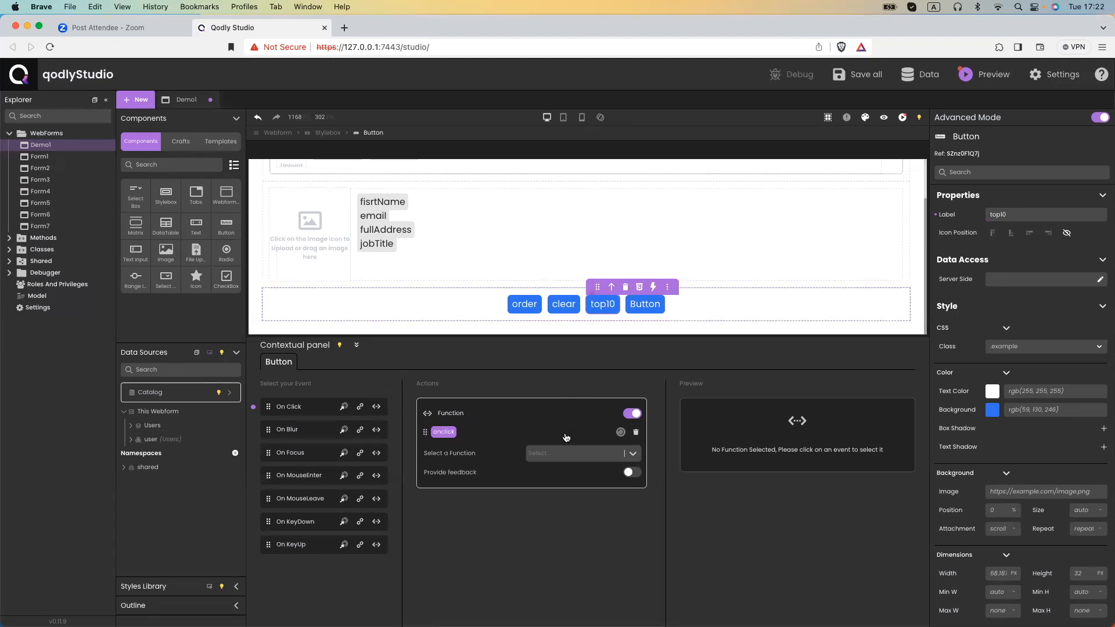
click(570, 453)
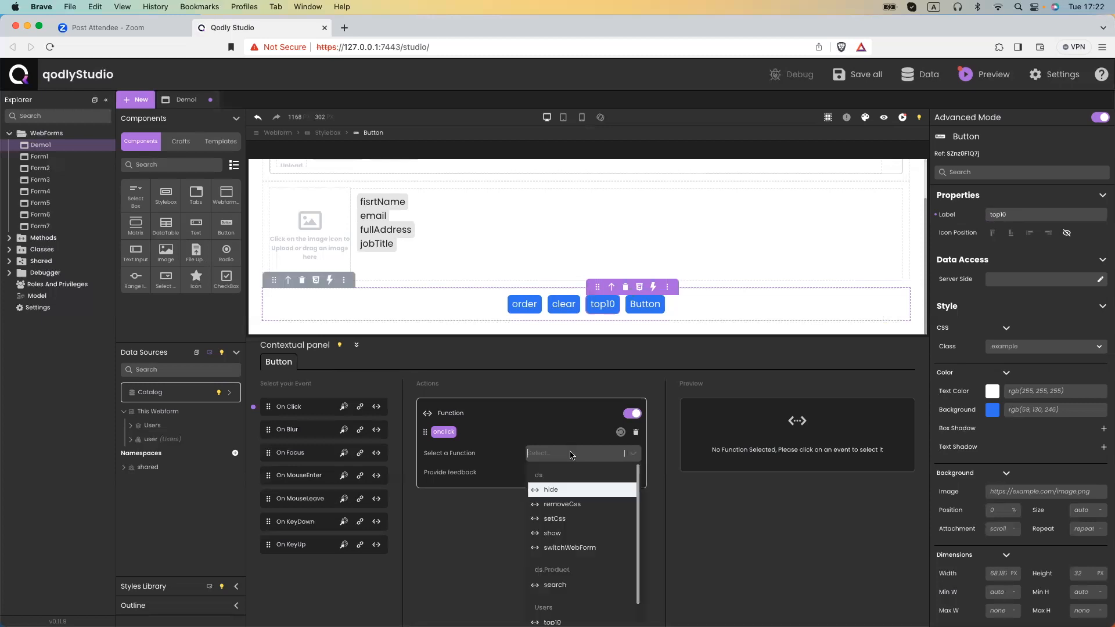
scroll(591, 528, down, 1)
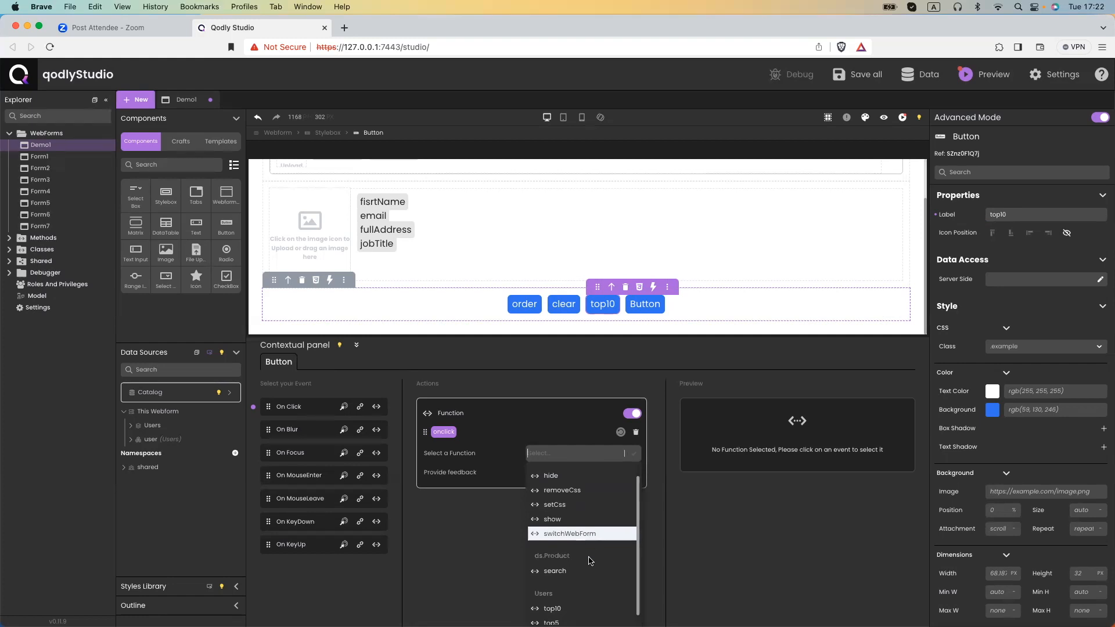
scroll(590, 572, down, 1)
click(556, 602)
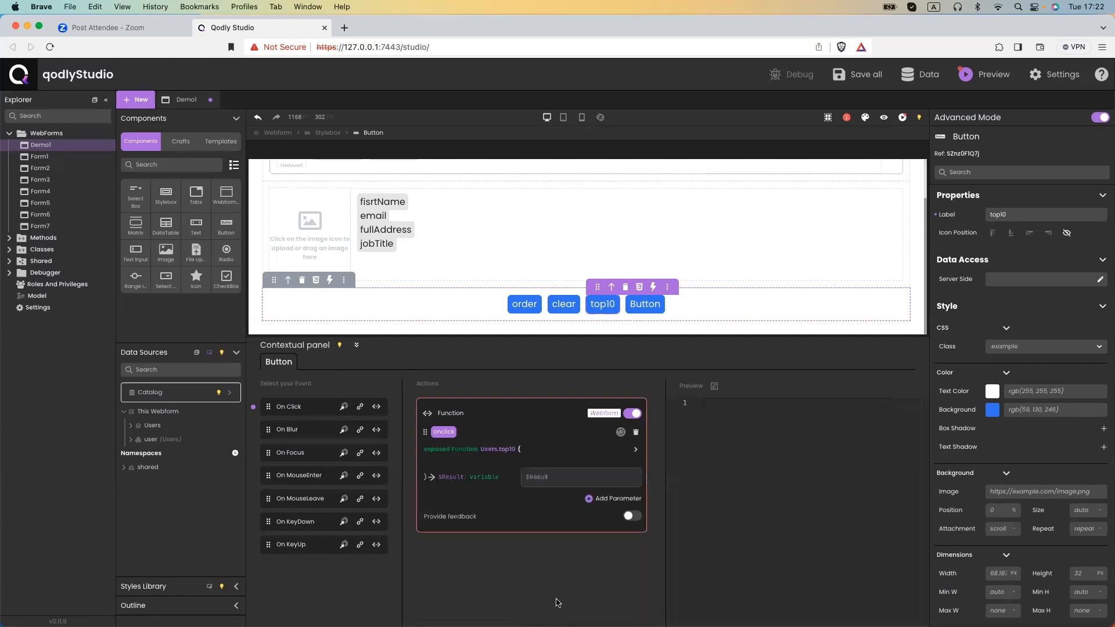
click(541, 473)
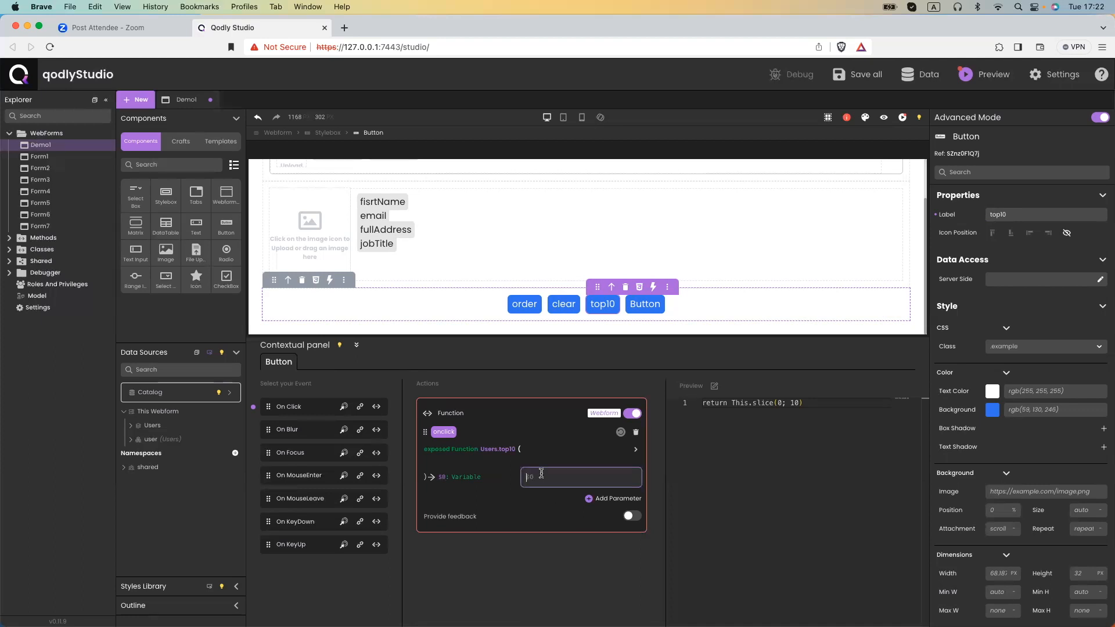
text(users)
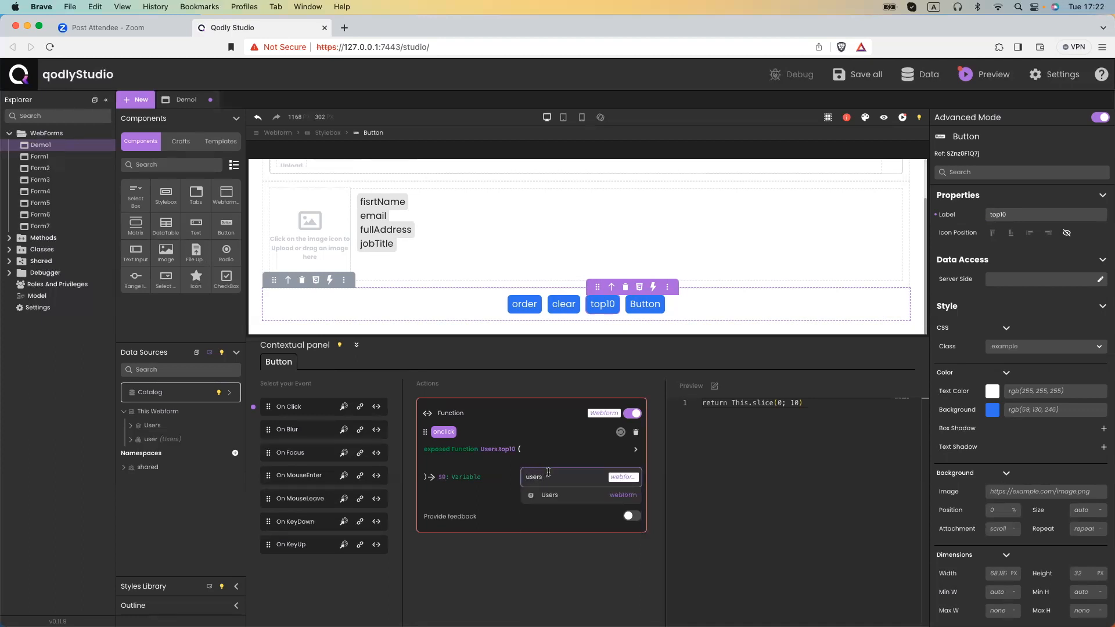
click(557, 495)
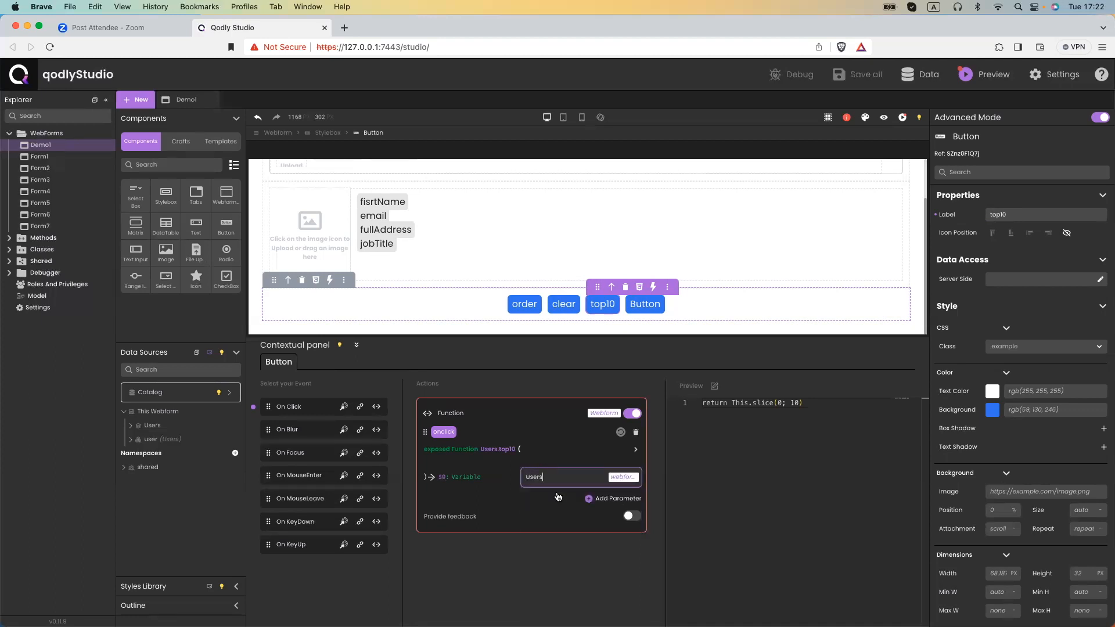
Preview Demo1 live and scroll the Users select box list of avatars and names, then return to the editor.
click(883, 119)
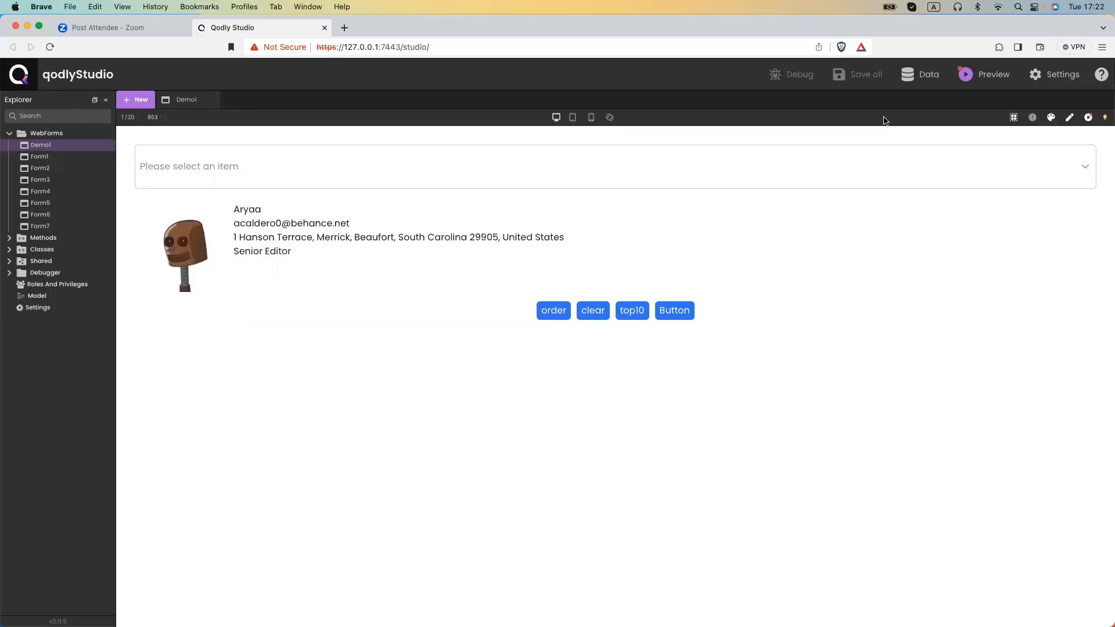
click(545, 175)
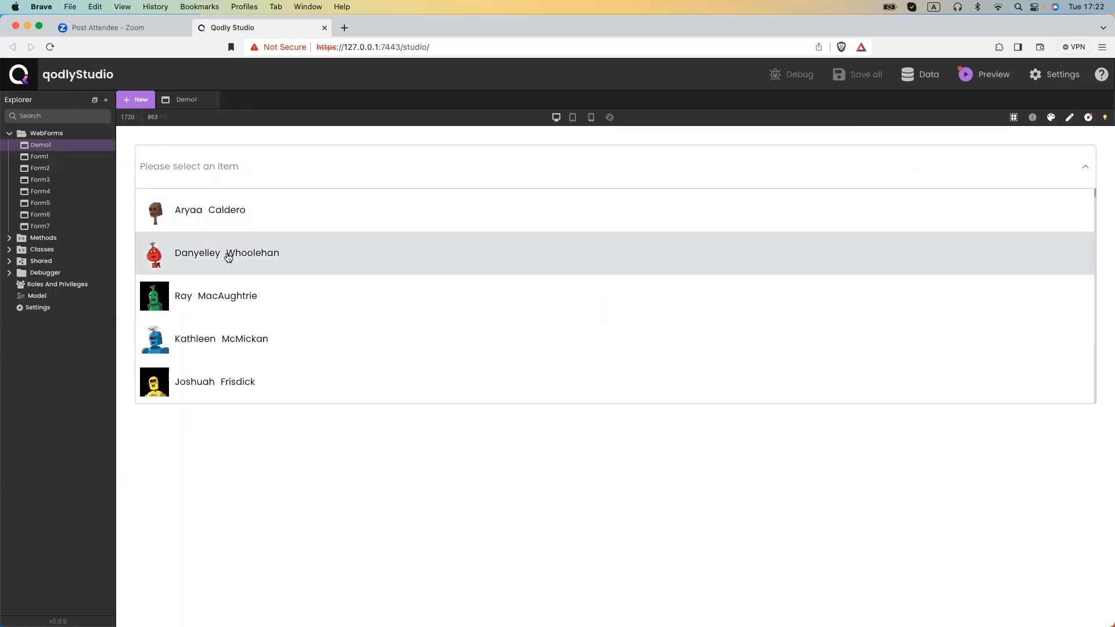
scroll(230, 296, down, 10)
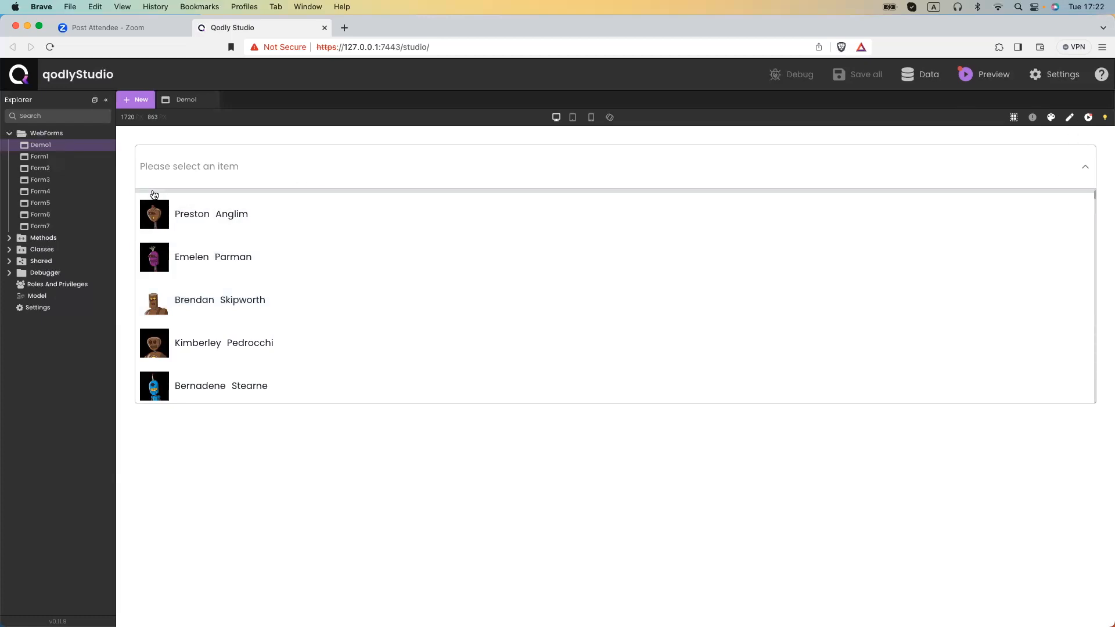
click(1071, 118)
click(1071, 118)
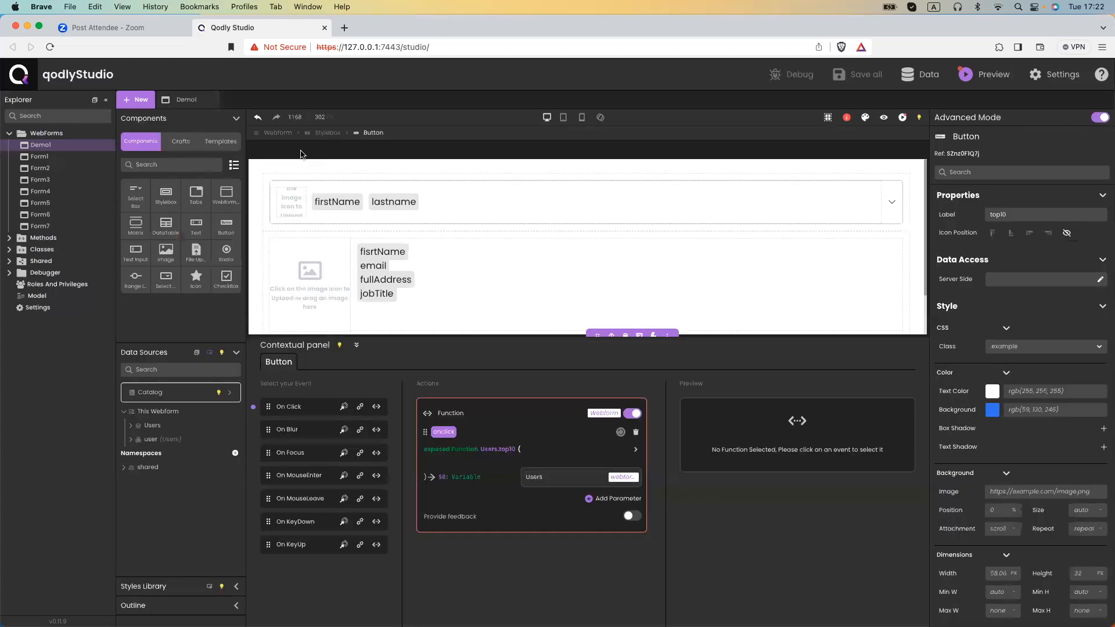
Set the Users select box to 10 items and show a '{{ length }} users' count.
click(293, 186)
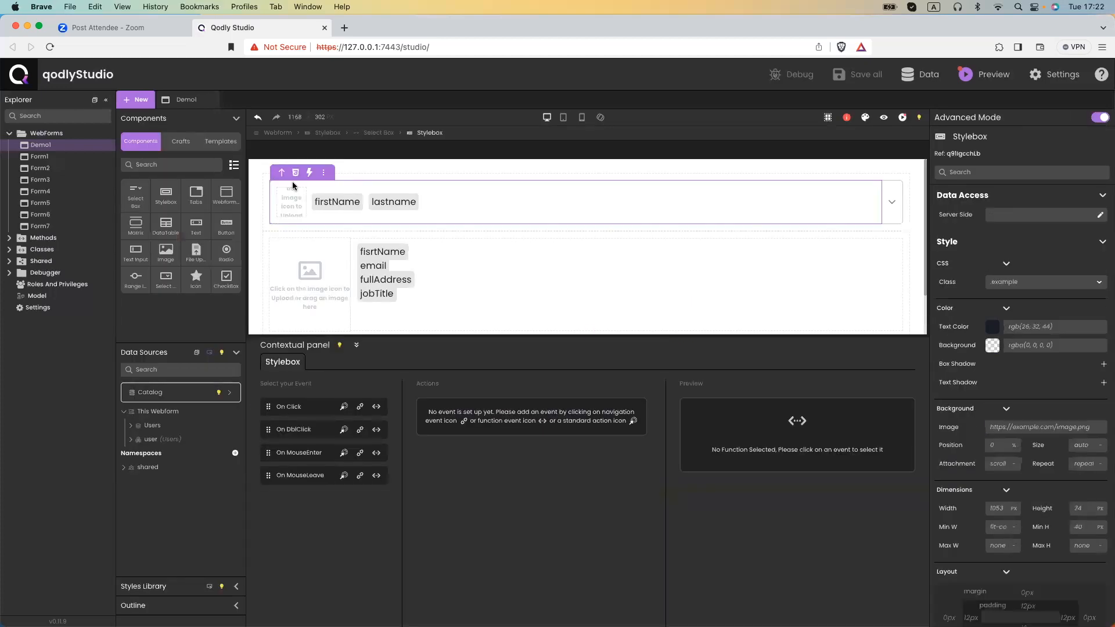
click(393, 135)
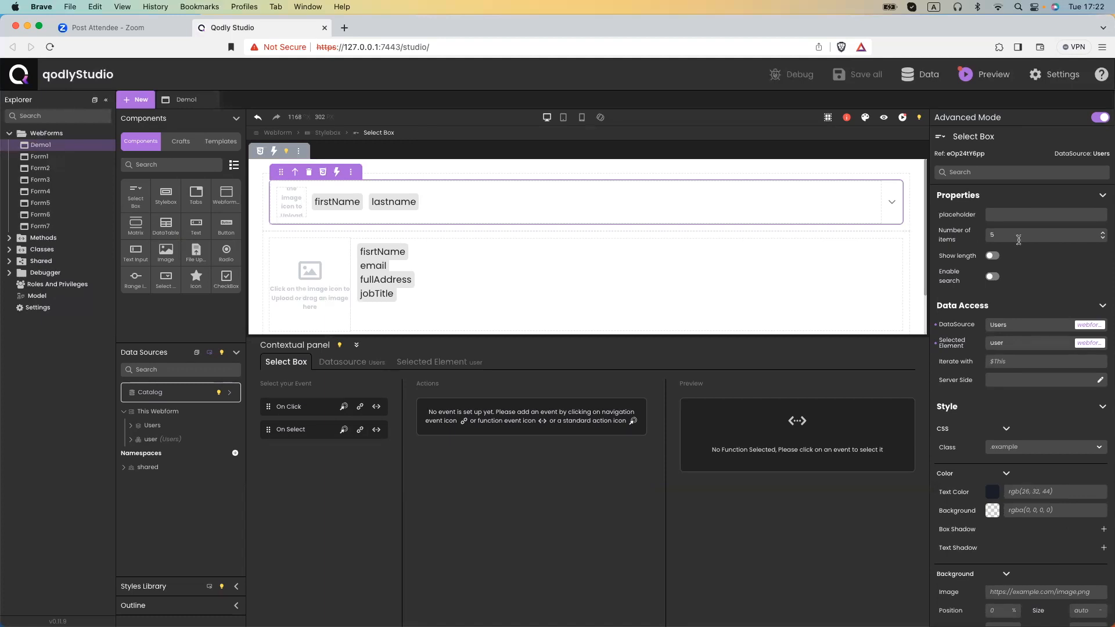
drag(1015, 239, 983, 234)
text(10)
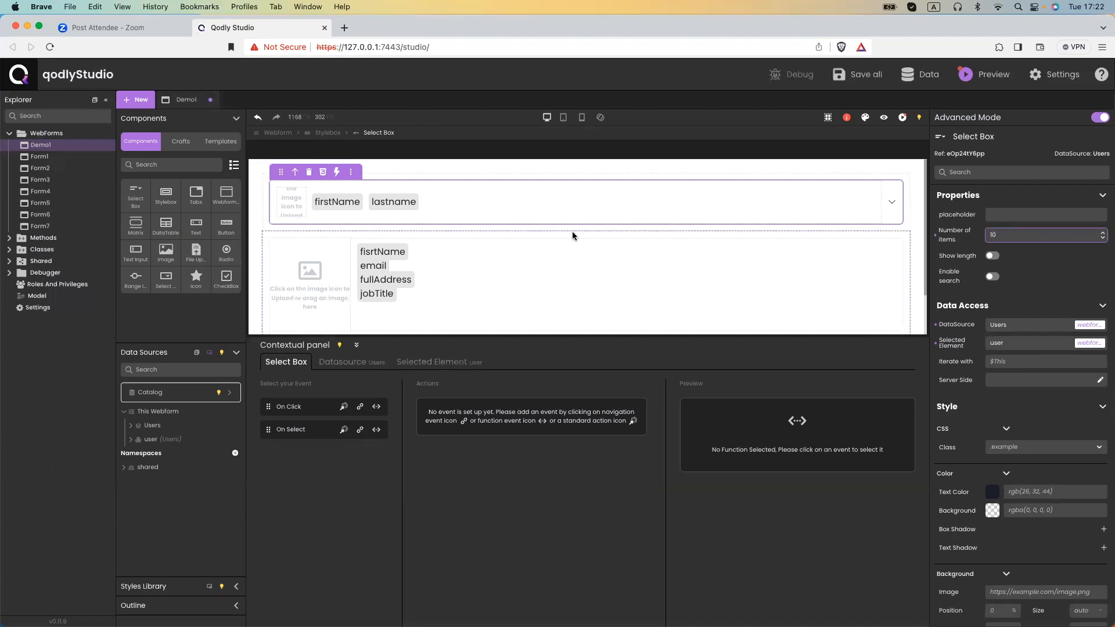
click(991, 256)
double_click(1058, 256)
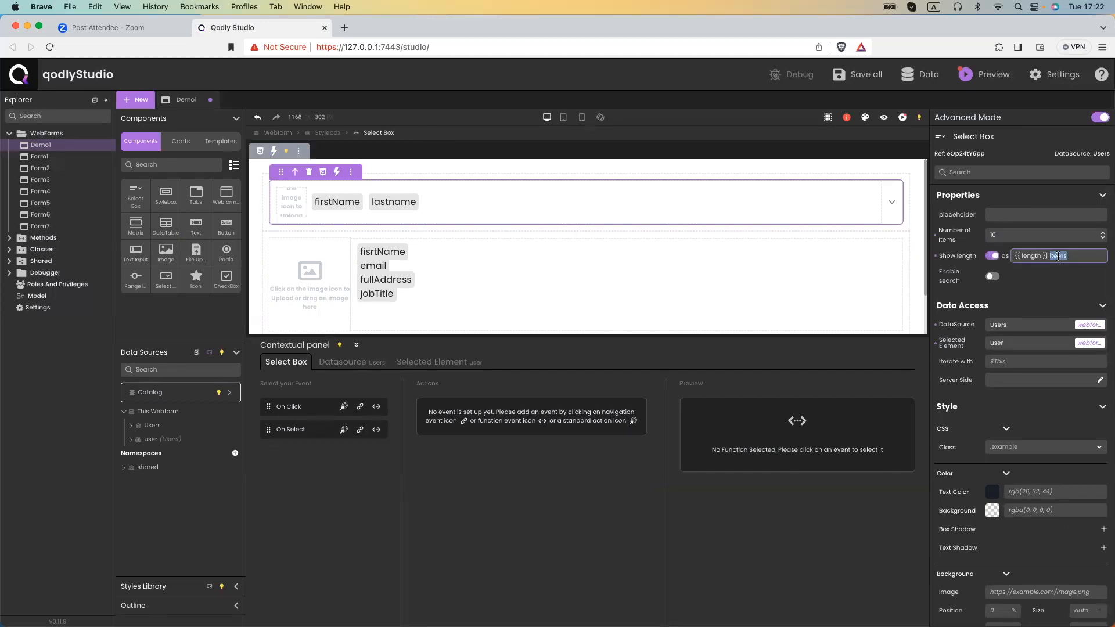
text(users)
Enable search on the select box with firstName and lastName as search attributes.
click(992, 276)
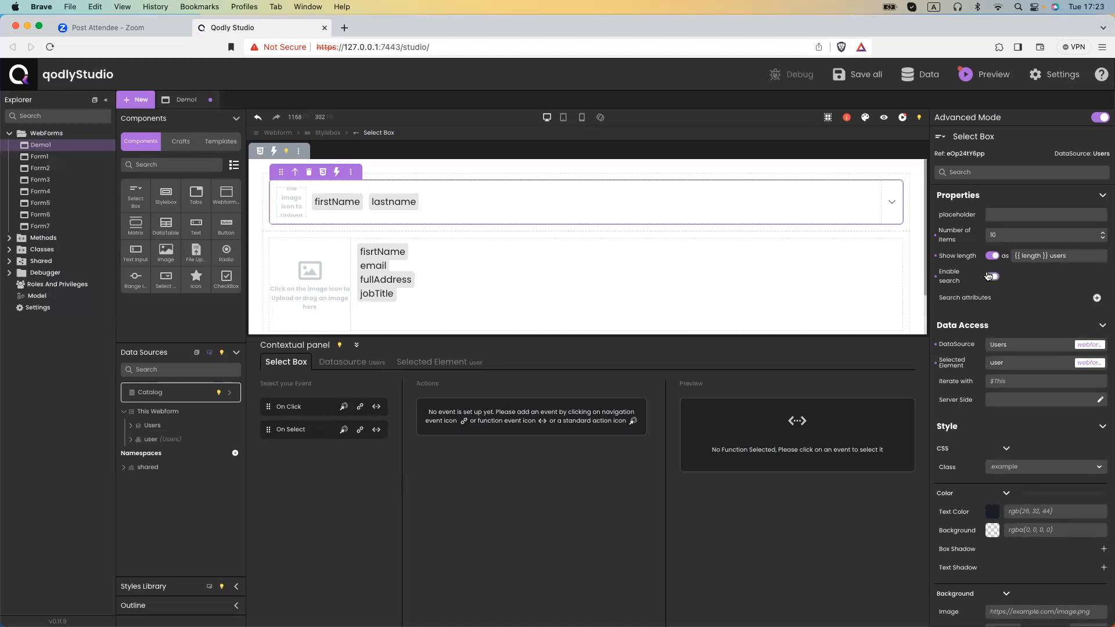
click(1096, 298)
click(1021, 337)
text(firstN)
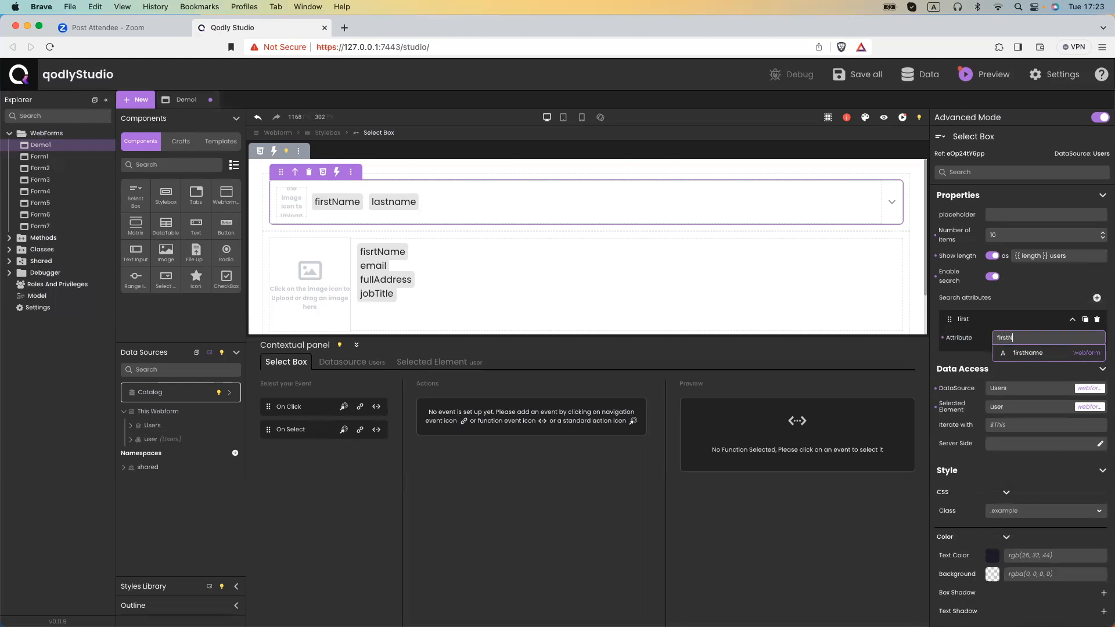
text(ame)
click(1039, 353)
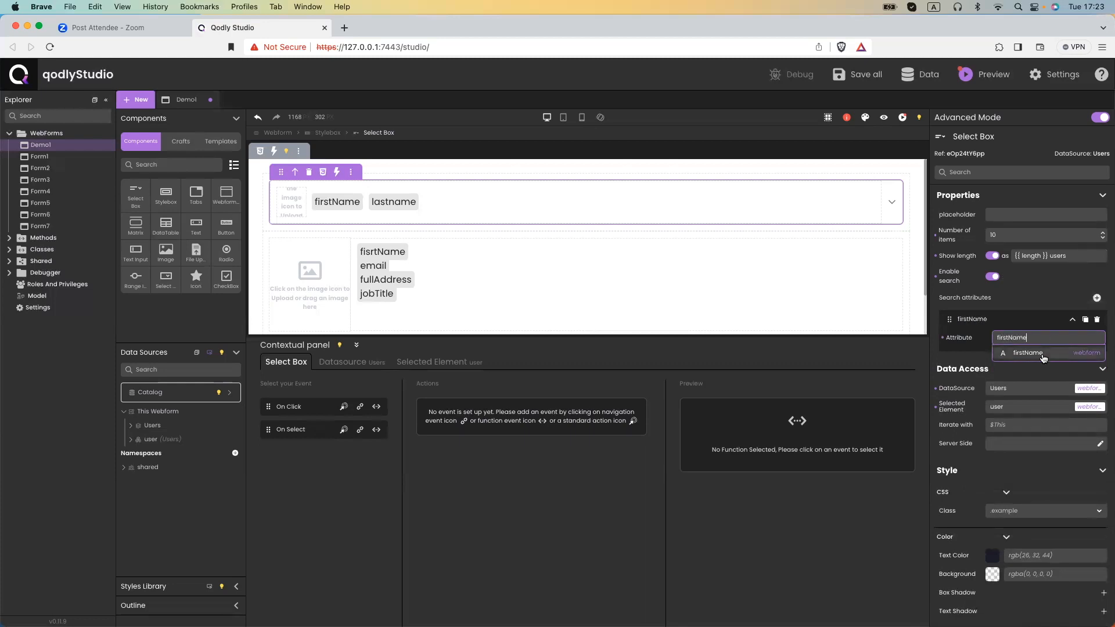
click(1096, 297)
click(1034, 375)
text(LastName)
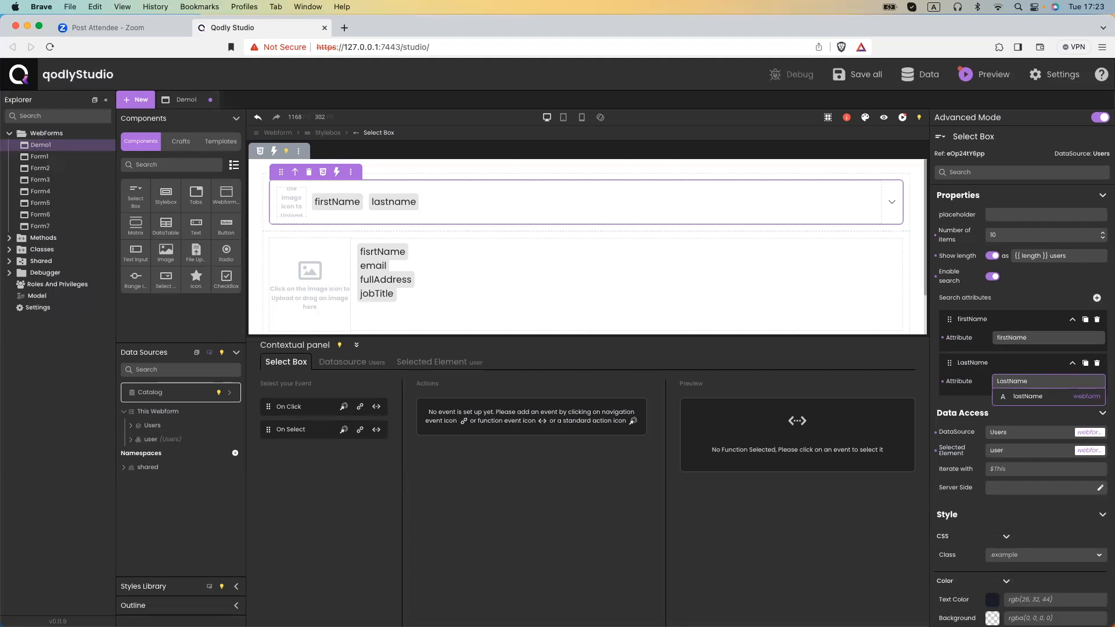
click(1041, 396)
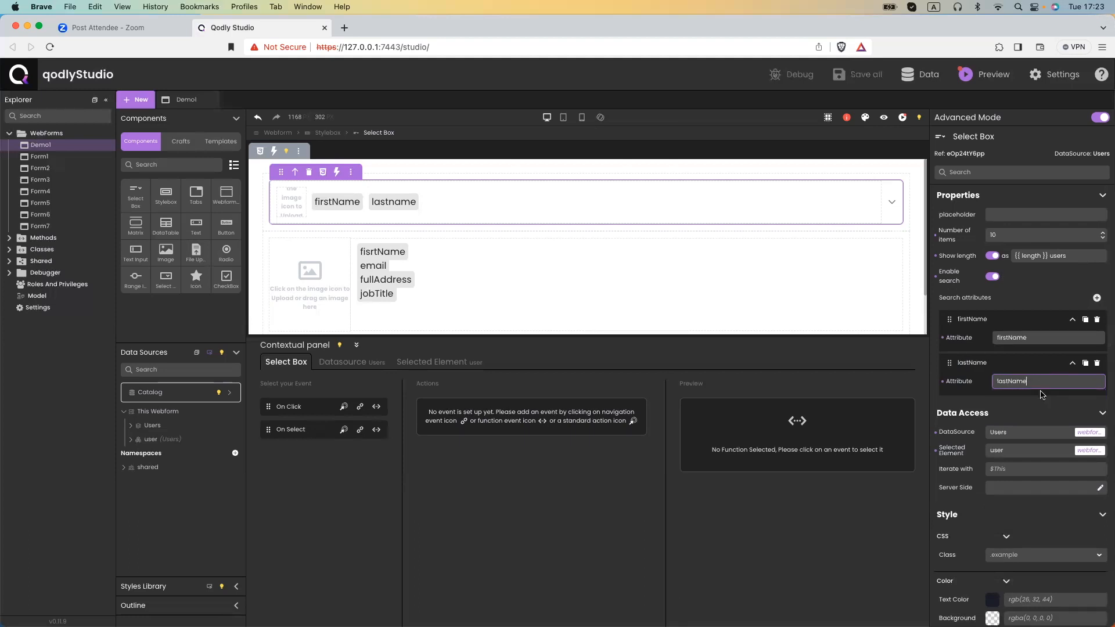
Preview Demo1 and search 'ray' in the select box, narrowing the list to four users.
click(882, 118)
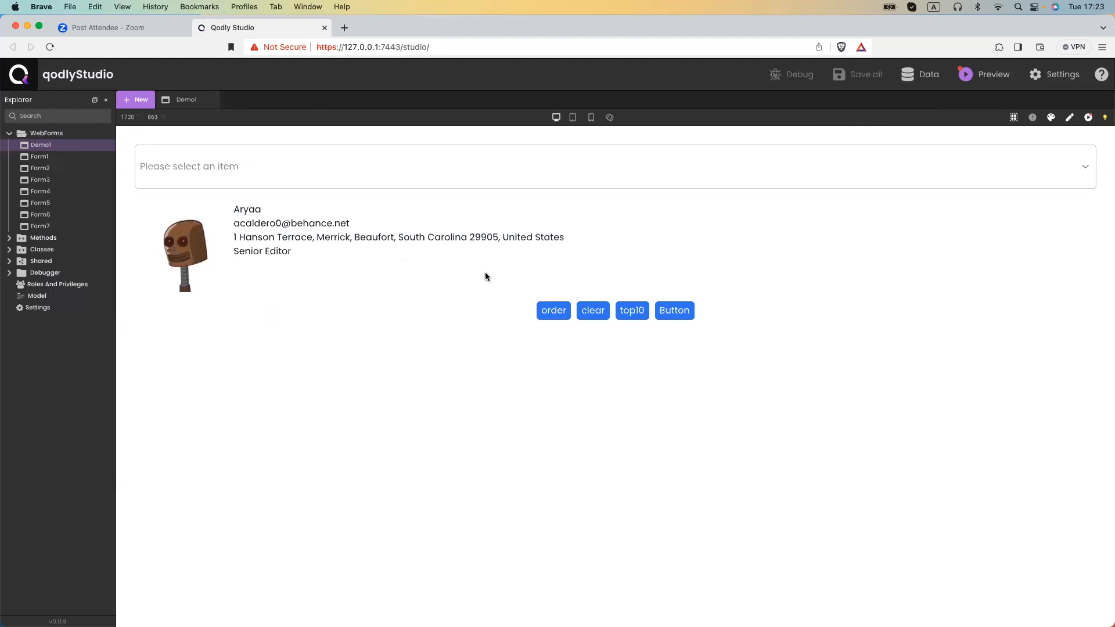
click(278, 182)
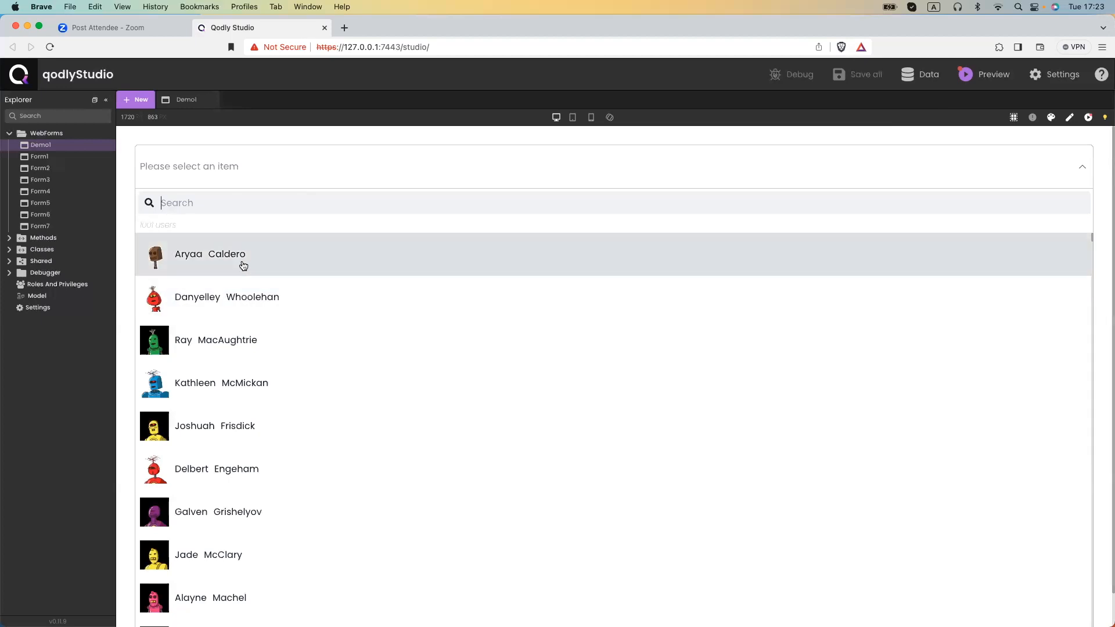
text(ray)
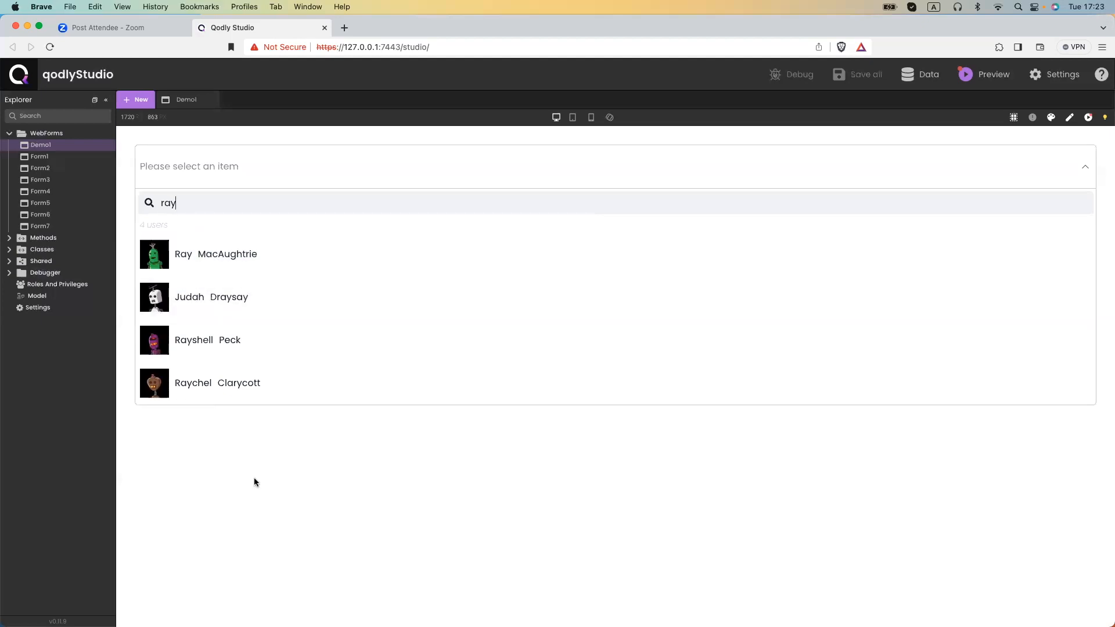
click(254, 482)
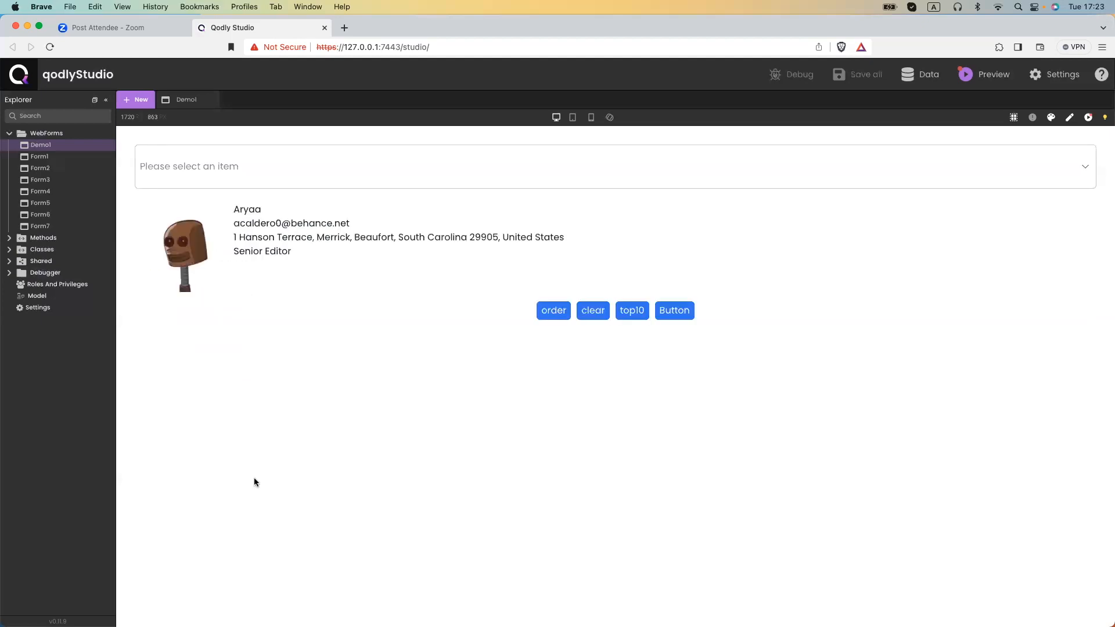
Try top10, pick a user from the search results, clear the selection, and return to the editor.
click(634, 316)
click(348, 160)
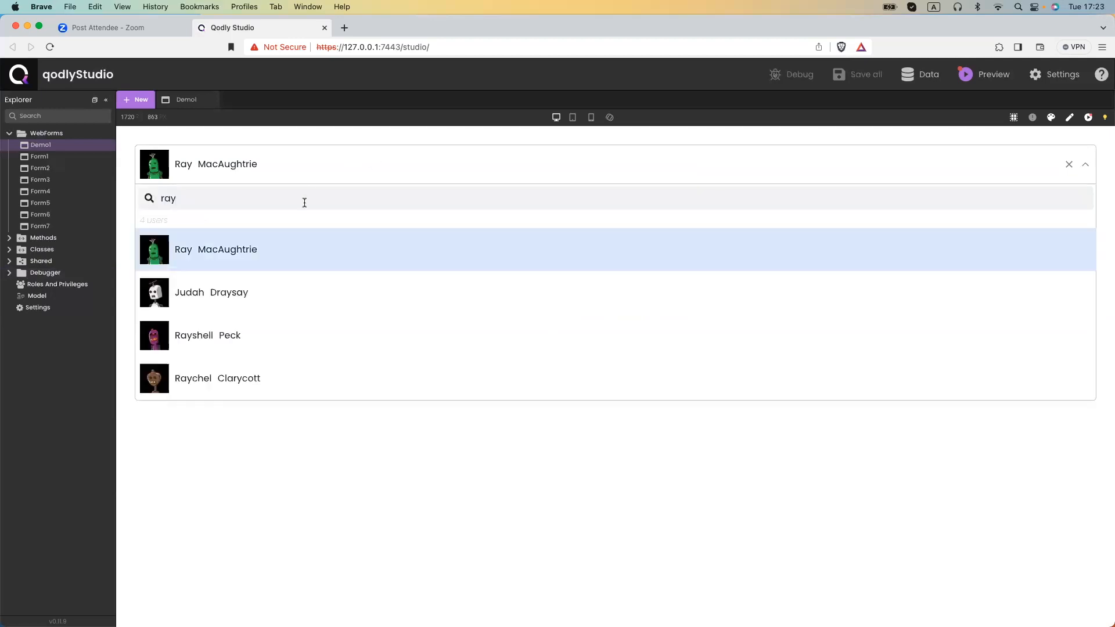
click(1075, 157)
click(1067, 166)
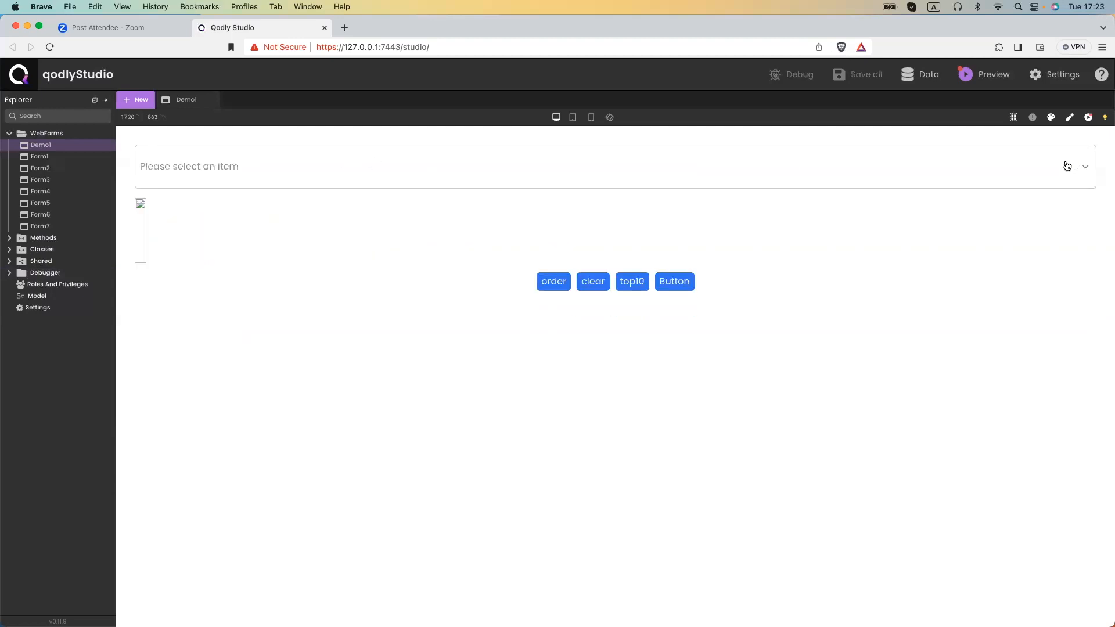
click(637, 282)
click(520, 166)
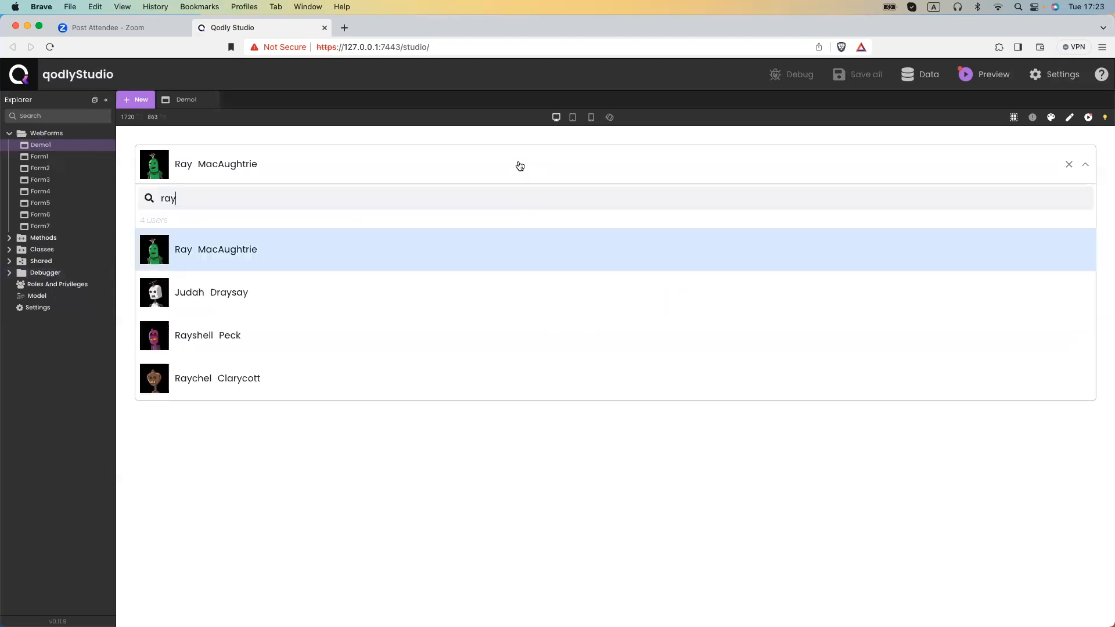
click(1068, 165)
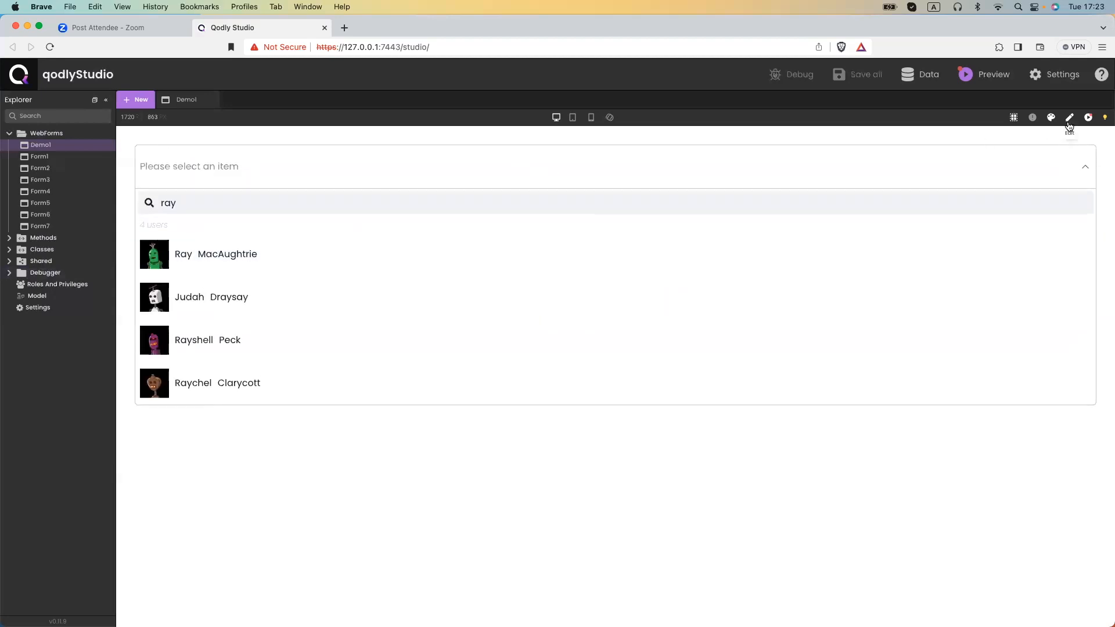
click(1068, 122)
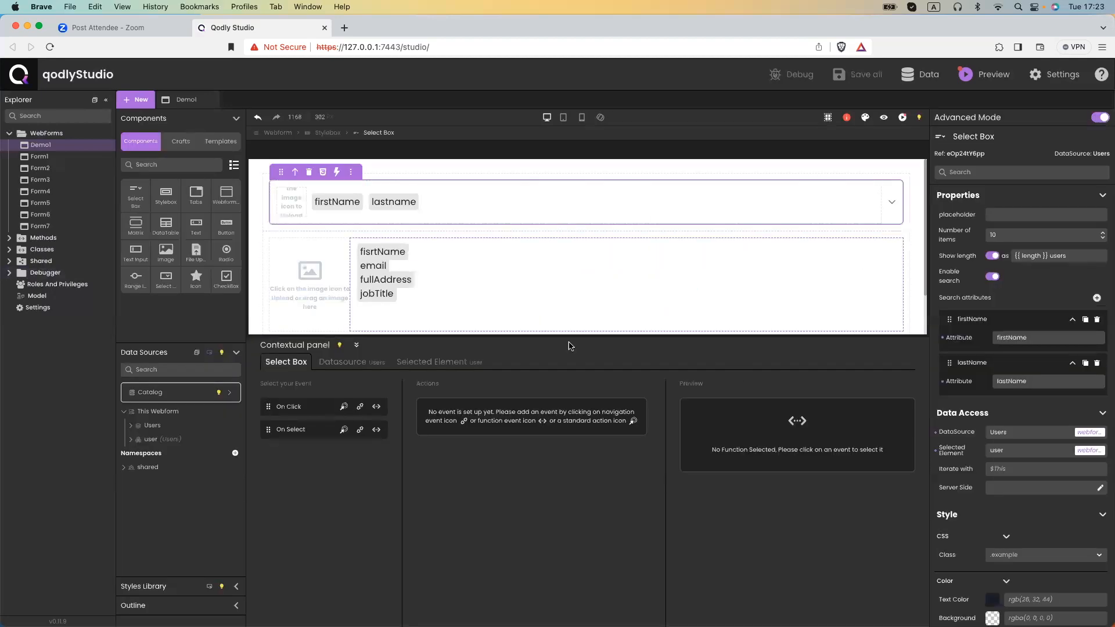
Pass the Users datasource as the top10 button's function parameter and preview the webform.
scroll(350, 302, down, 2)
click(603, 304)
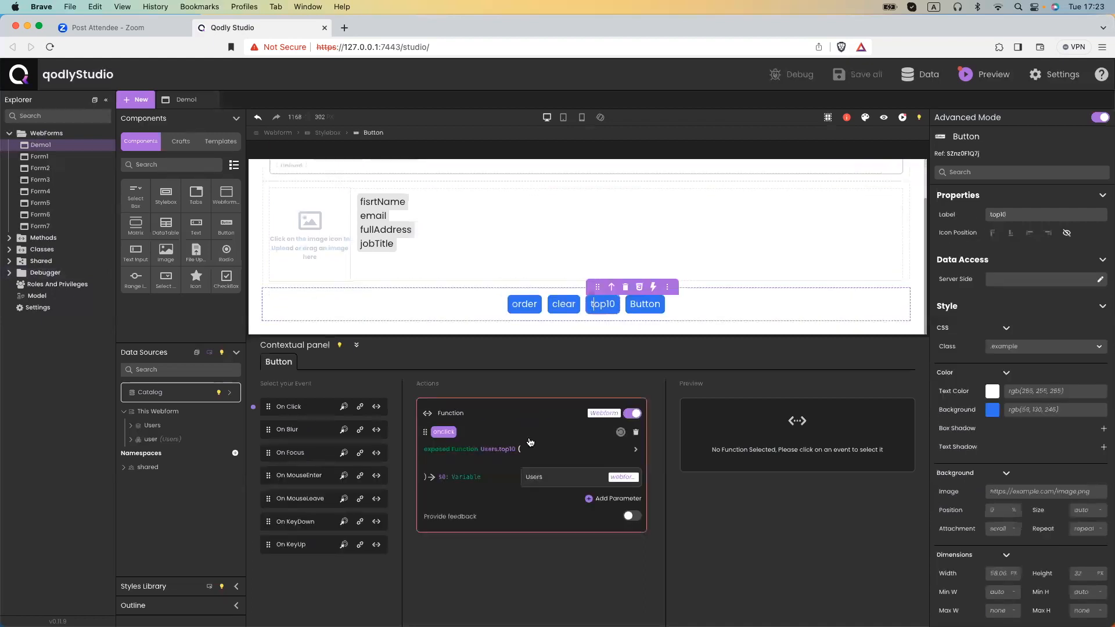
click(549, 473)
key(BackSpace)
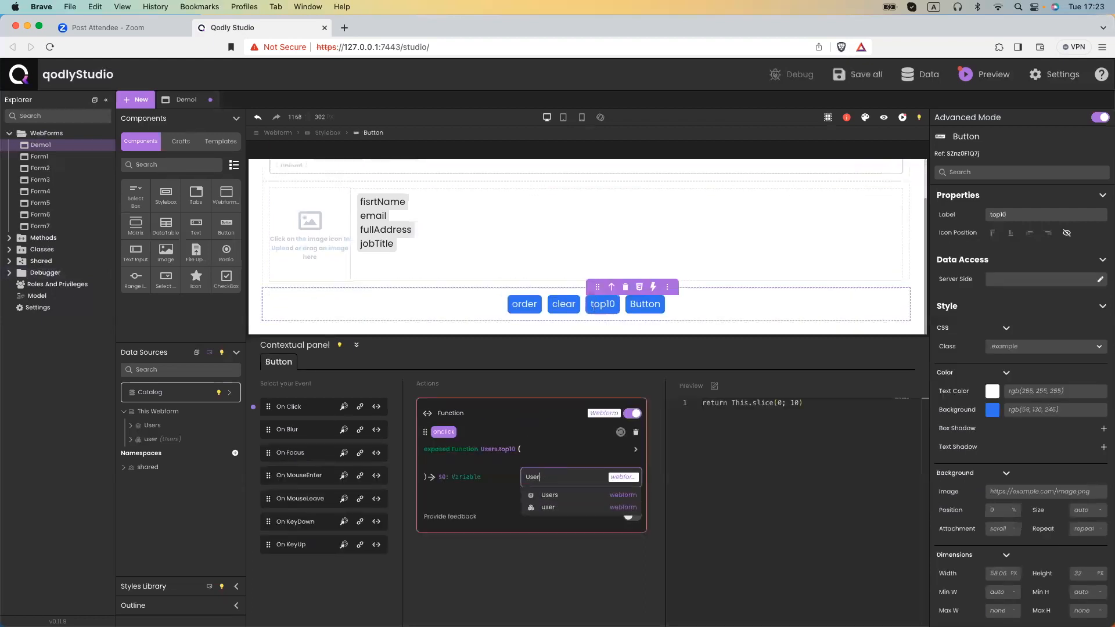
click(575, 494)
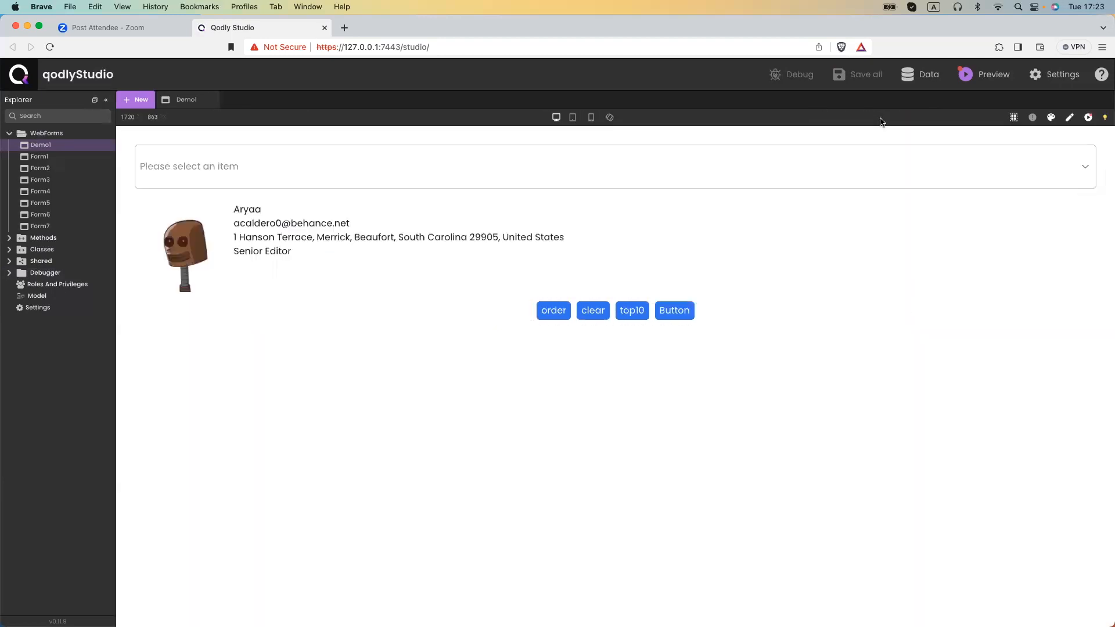
click(883, 119)
Run top10 in preview, confirm the Users list shows ten, and clear the chosen user.
click(635, 176)
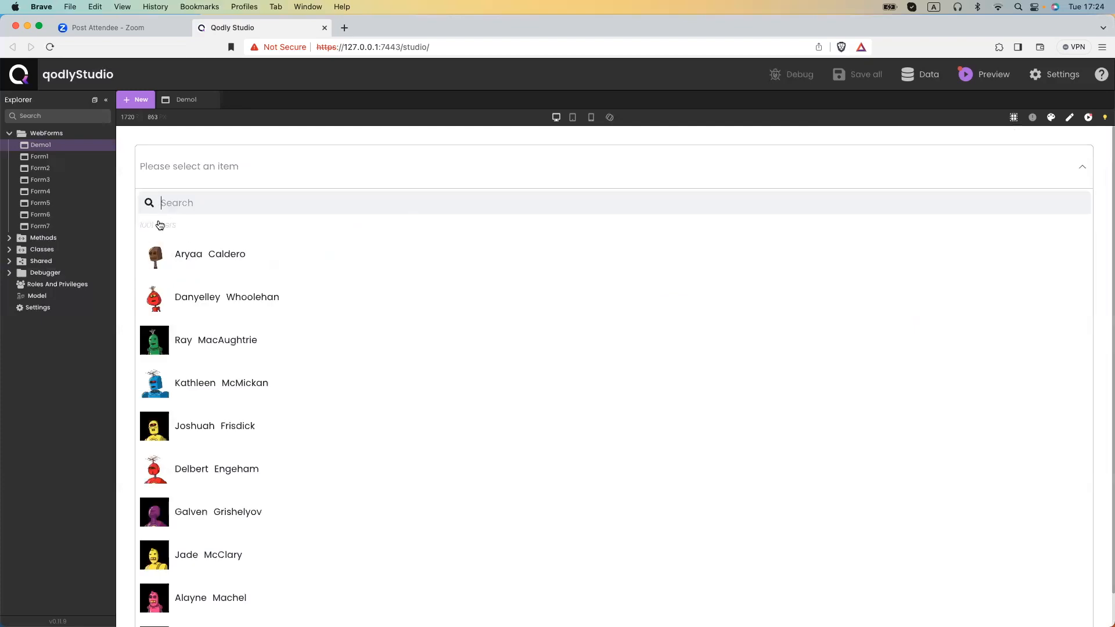
click(1077, 174)
click(639, 310)
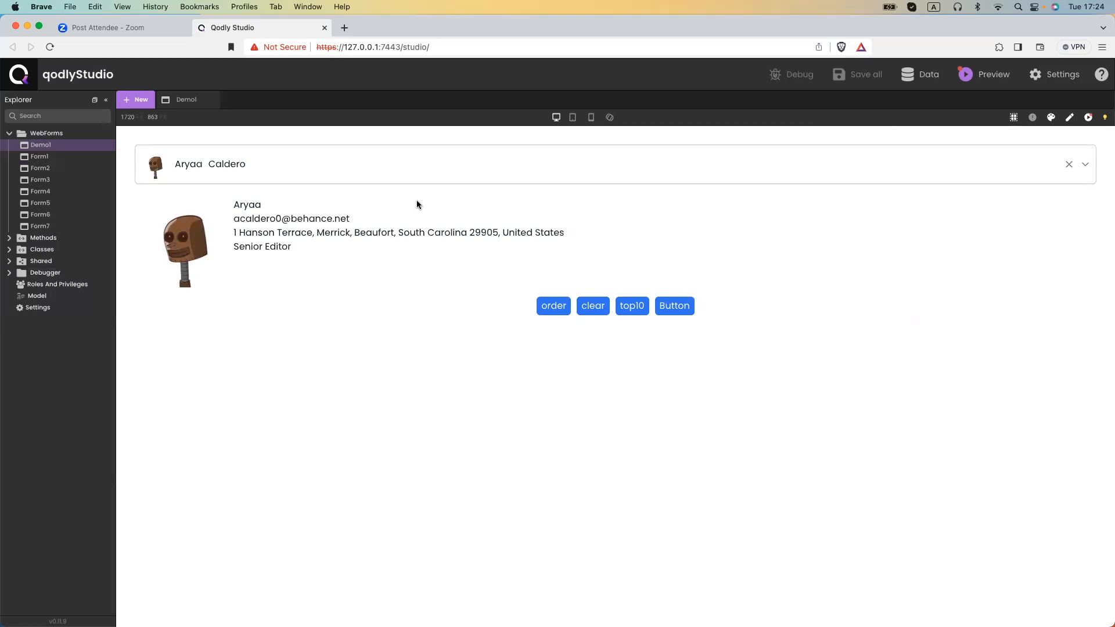
click(404, 169)
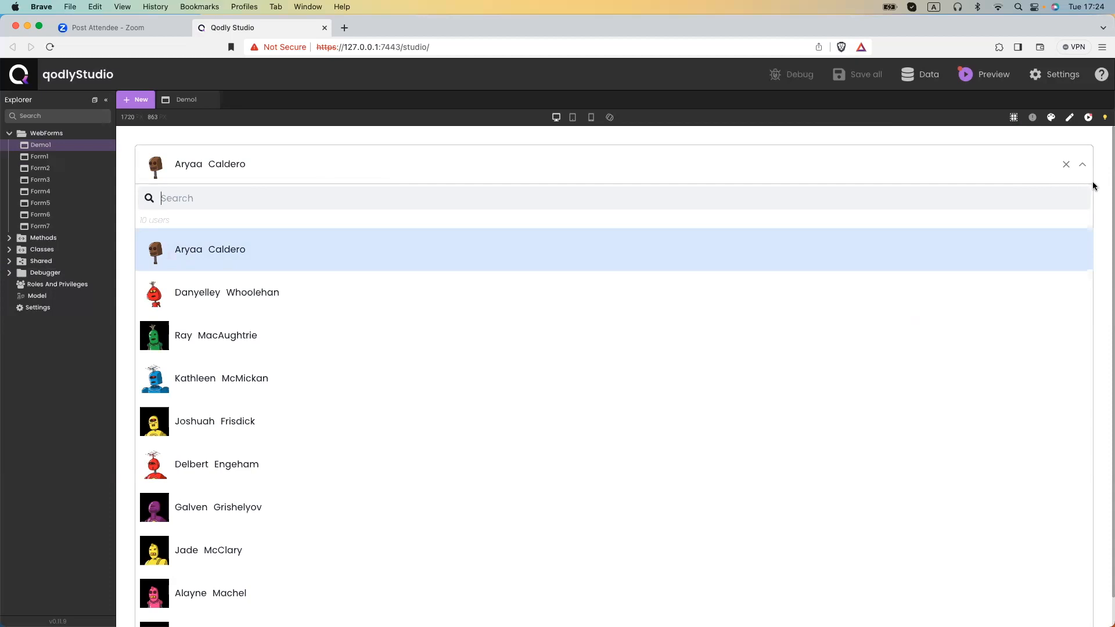
click(1064, 166)
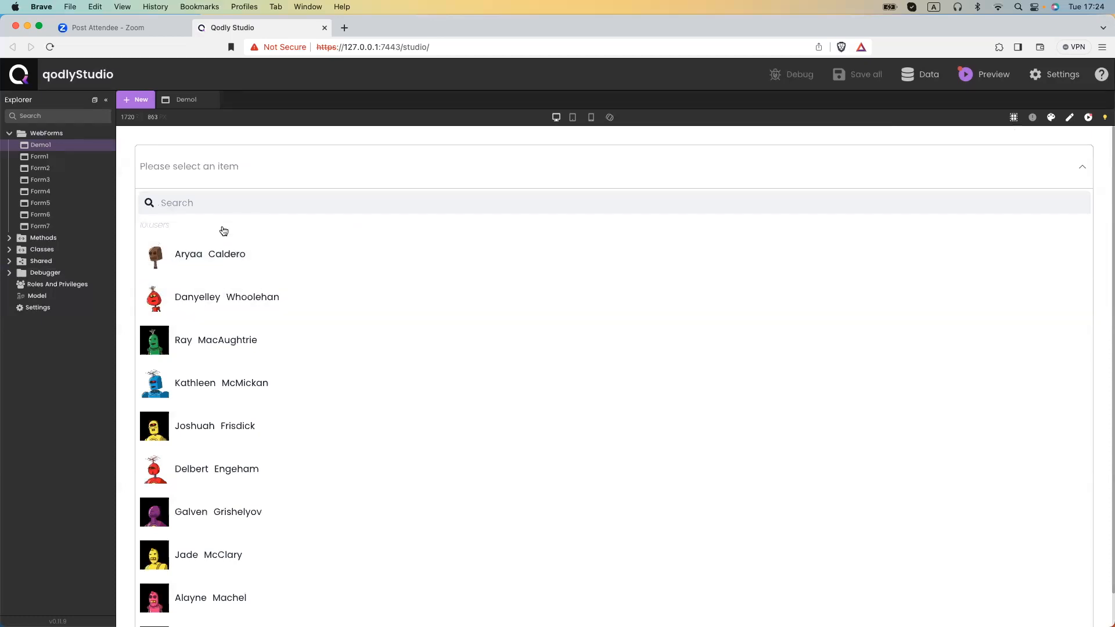
click(1075, 167)
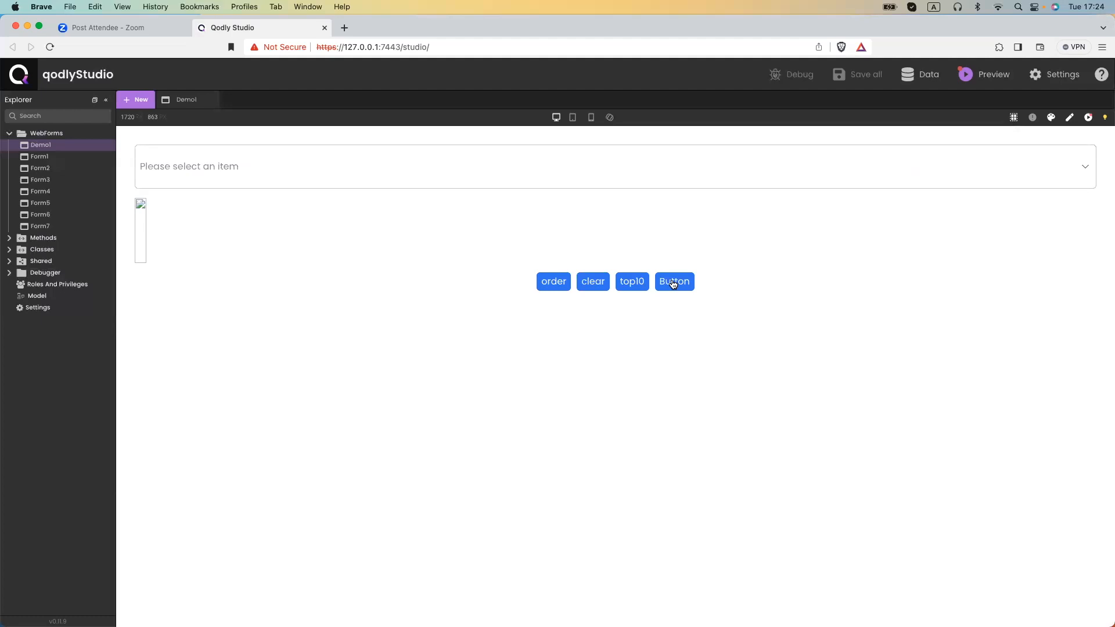
click(459, 177)
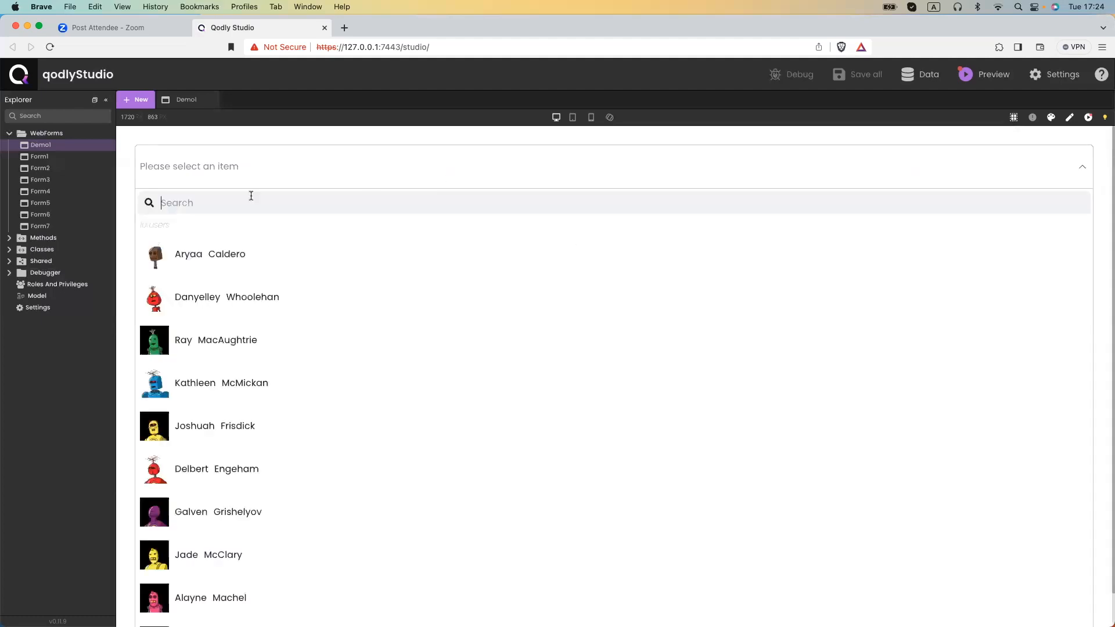
click(1079, 171)
Relabel the fourth button 'reload'.
click(1071, 119)
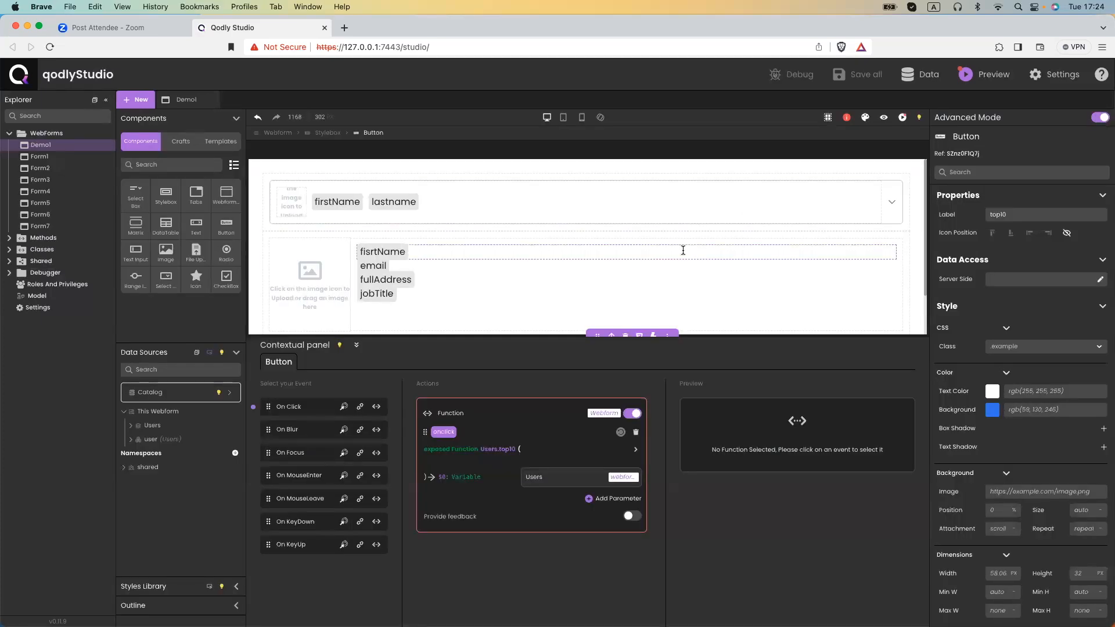
click(653, 308)
double_click(1016, 211)
text(reload)
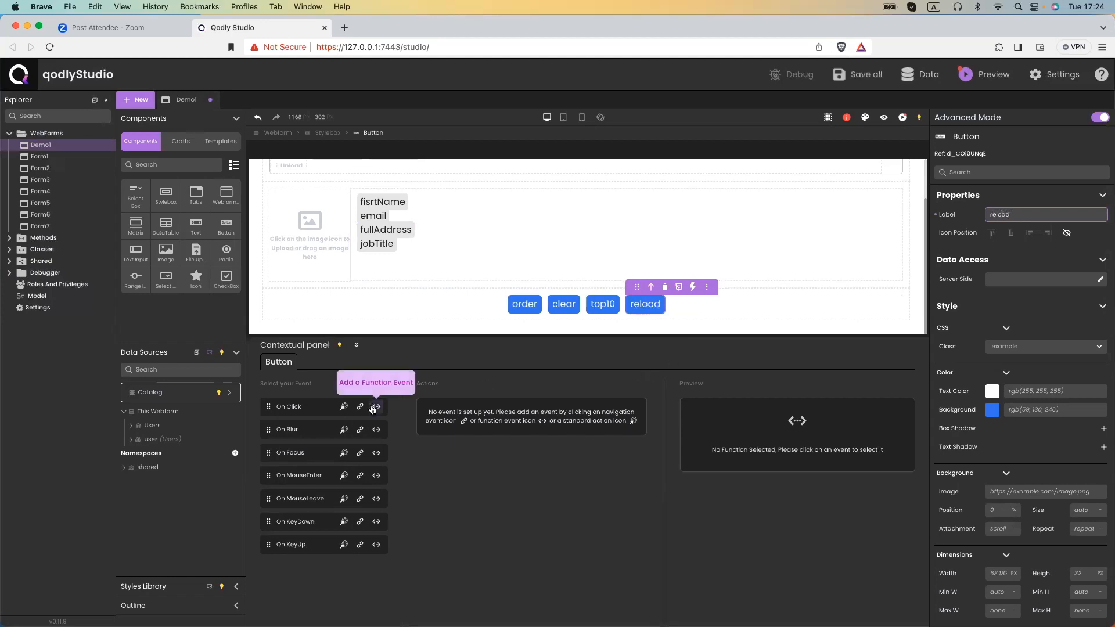
Add an On Click standard action that reloads the Users datasource.
click(343, 407)
click(565, 453)
text(user)
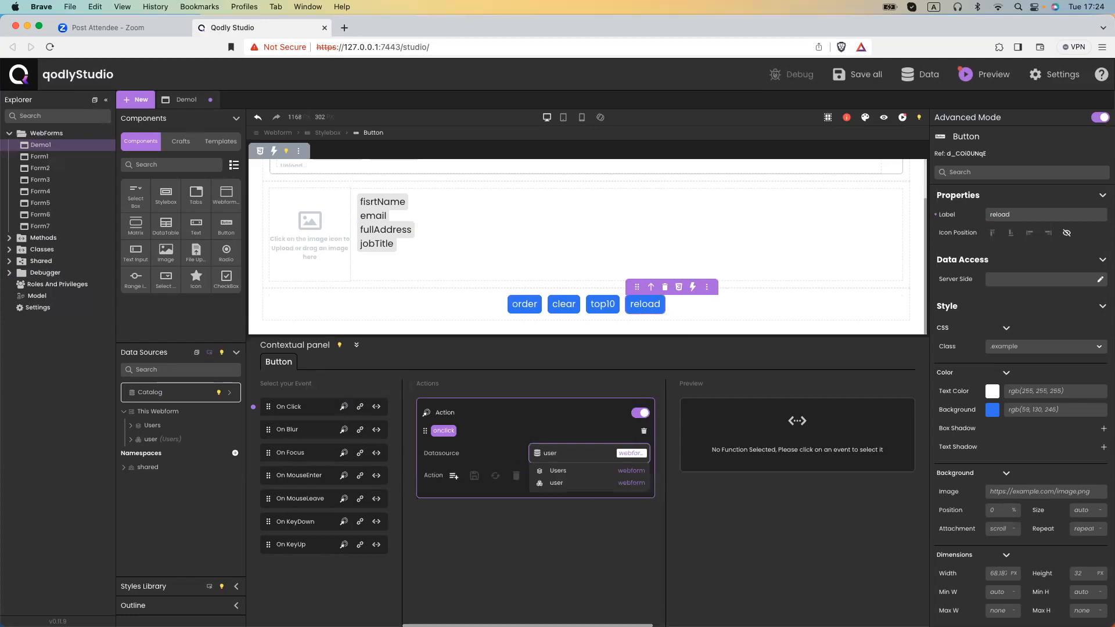
click(567, 472)
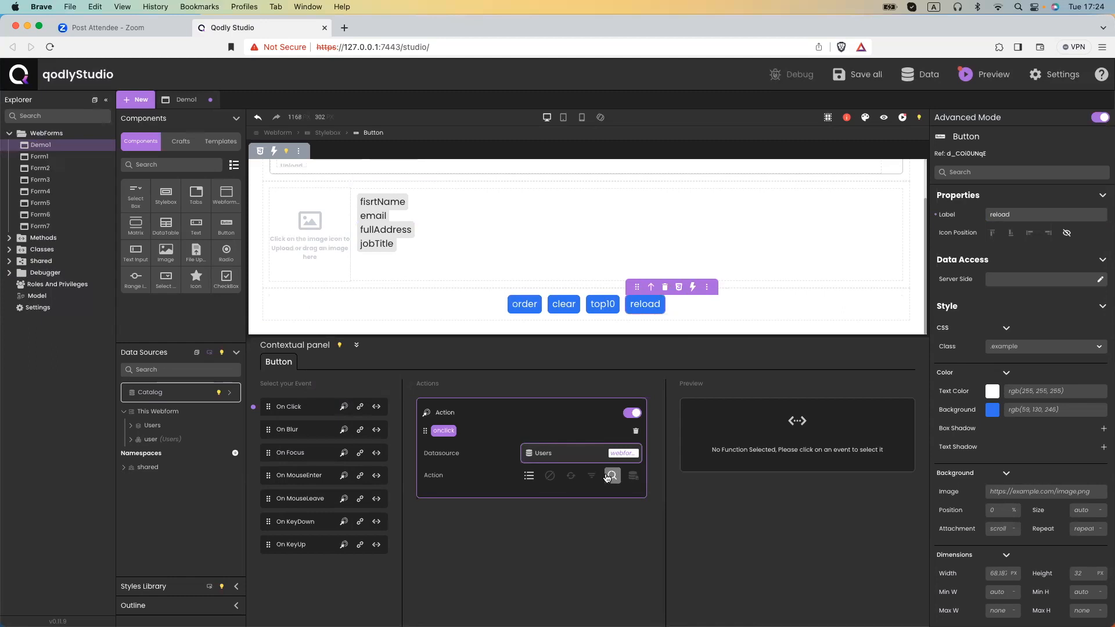
click(569, 480)
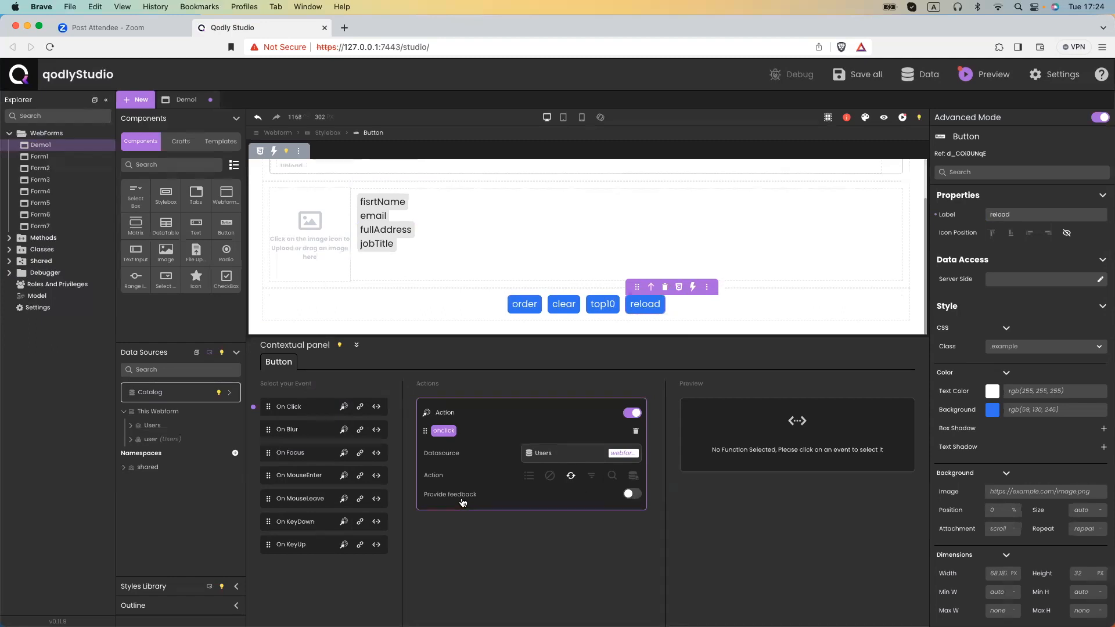
Enable feedback with success message 'OK' and failure message 'KO', then save.
click(629, 494)
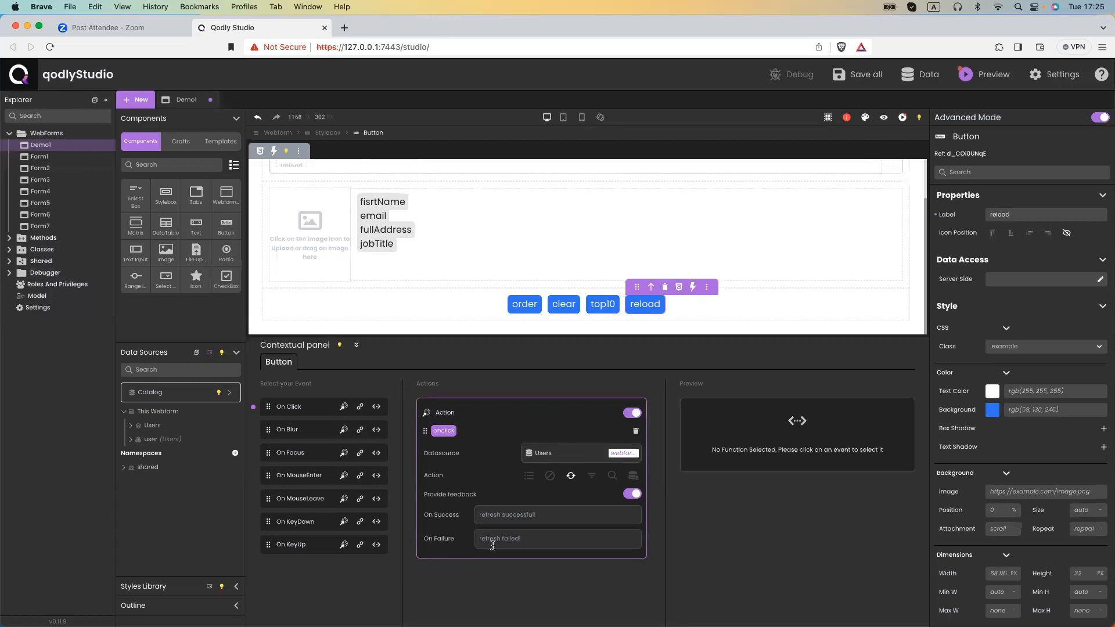
click(517, 514)
text(OK)
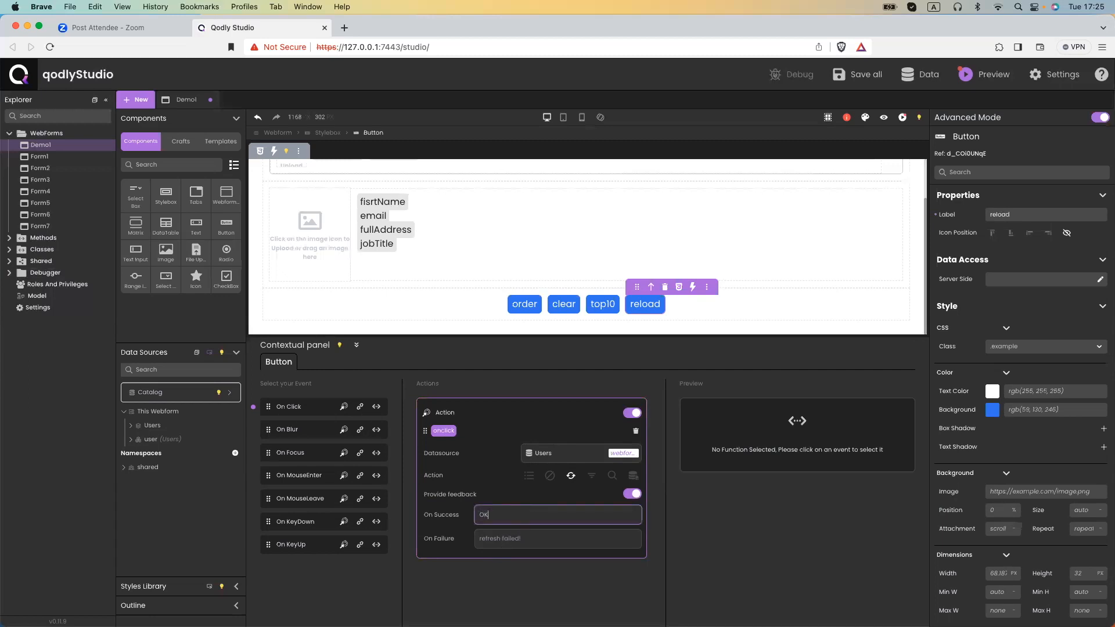
click(522, 533)
text(K)
key(super+s)
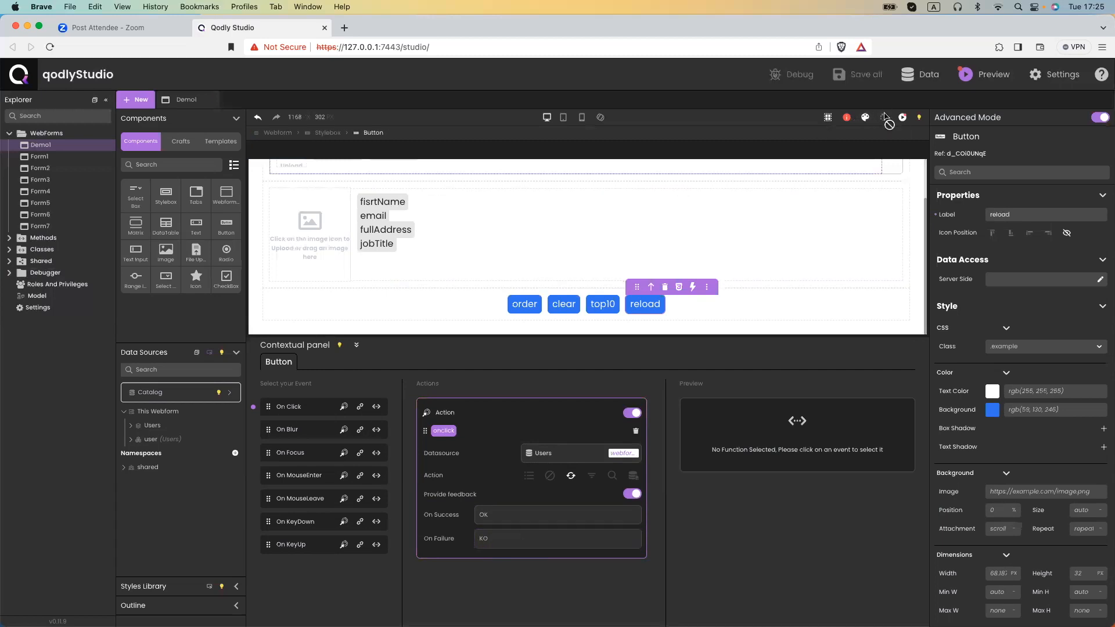
Preview Demo1 and apply top10 to cut the user list to ten.
click(884, 117)
click(509, 185)
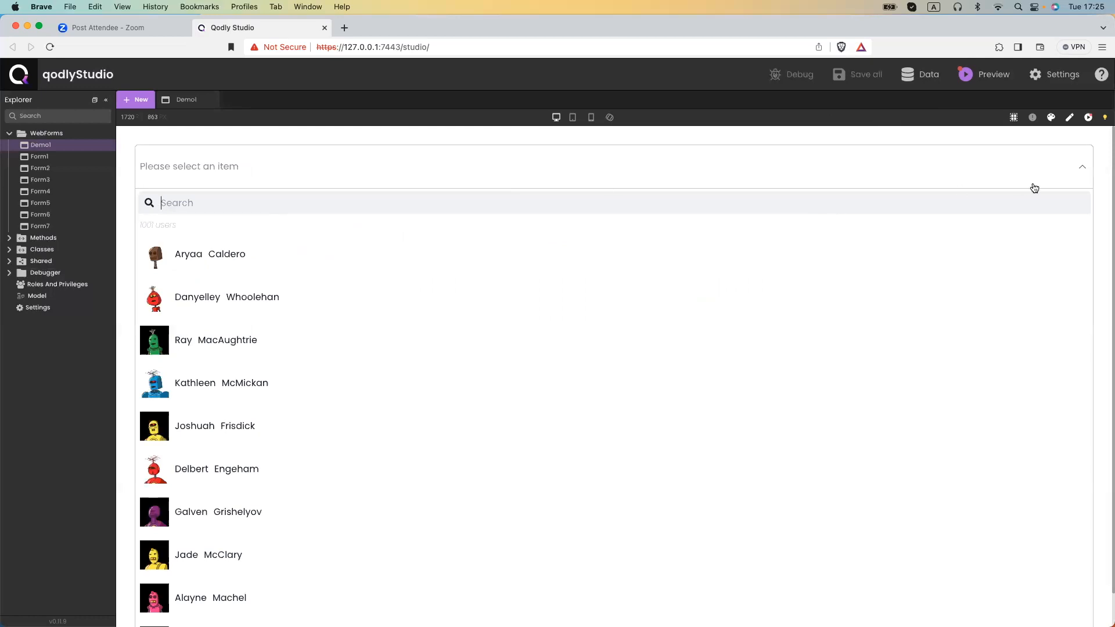
click(1074, 174)
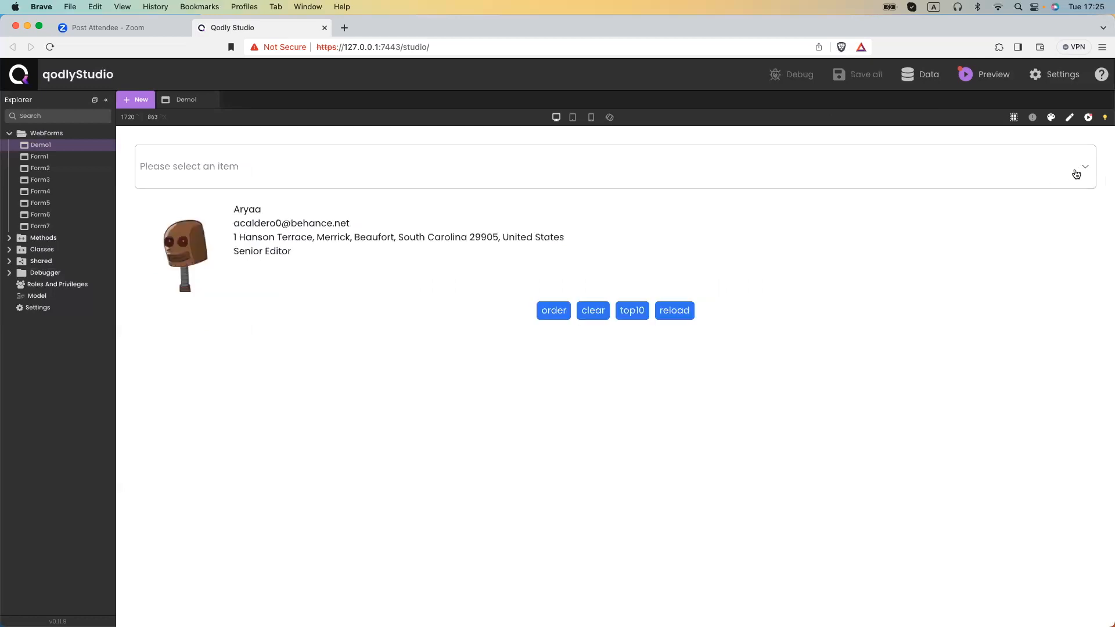
click(642, 308)
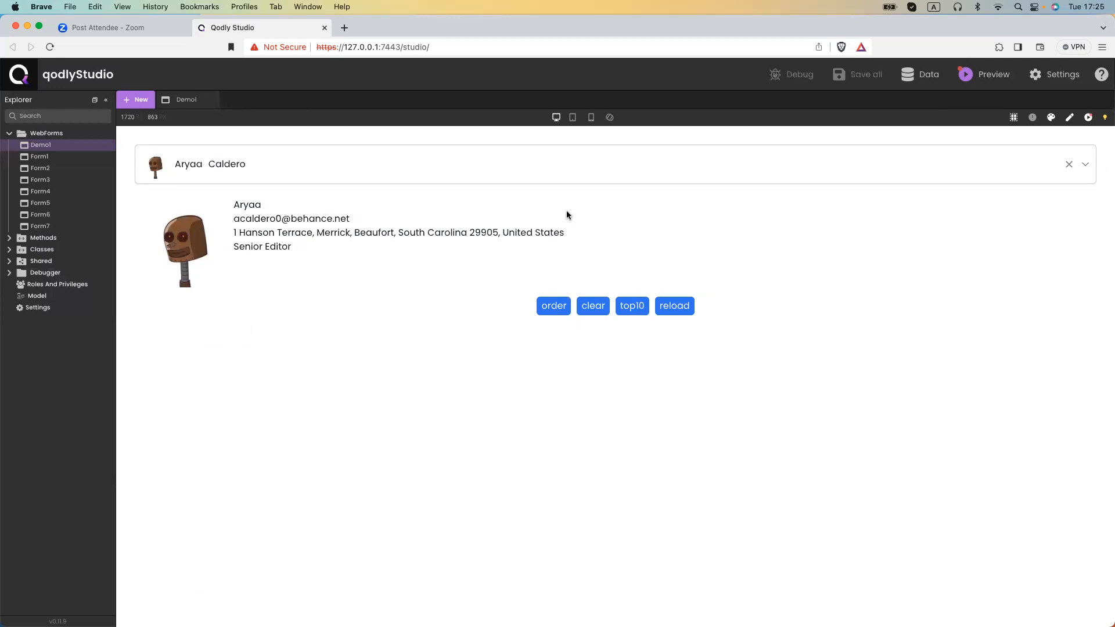
click(551, 177)
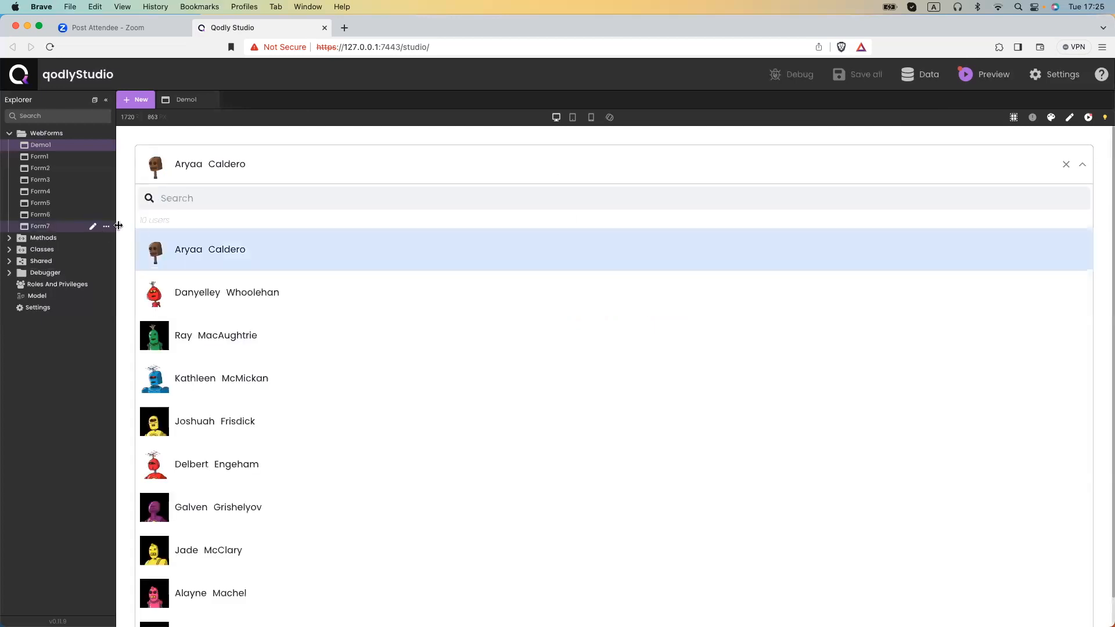
click(1083, 166)
Reload Users to restore all 1001 users, clear the selection, and return to the editor with the events panel collapsed.
click(674, 305)
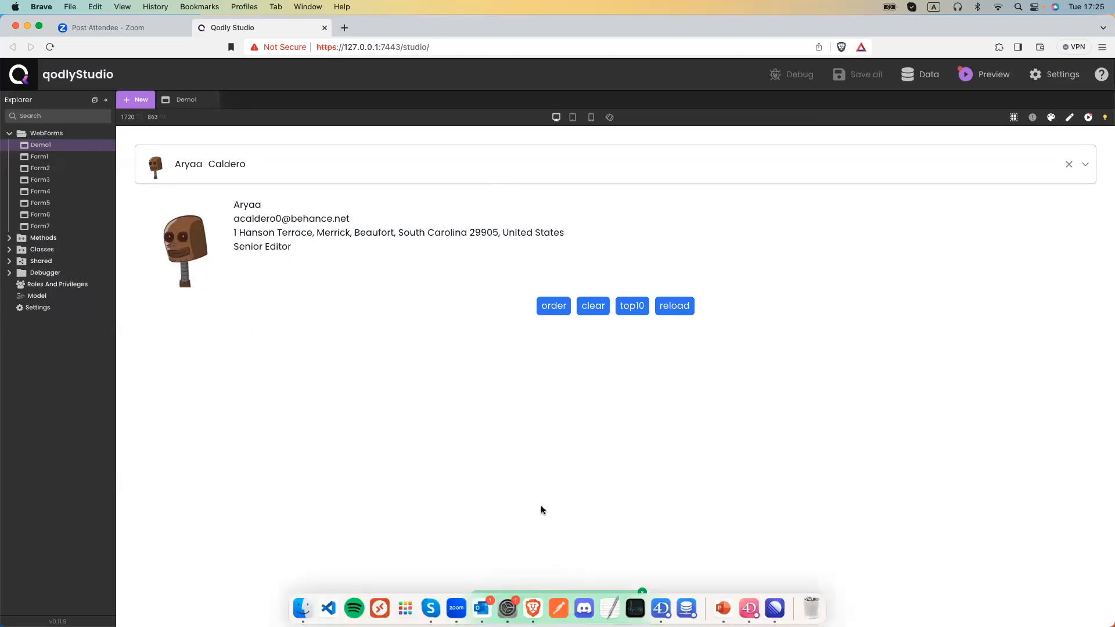
click(531, 158)
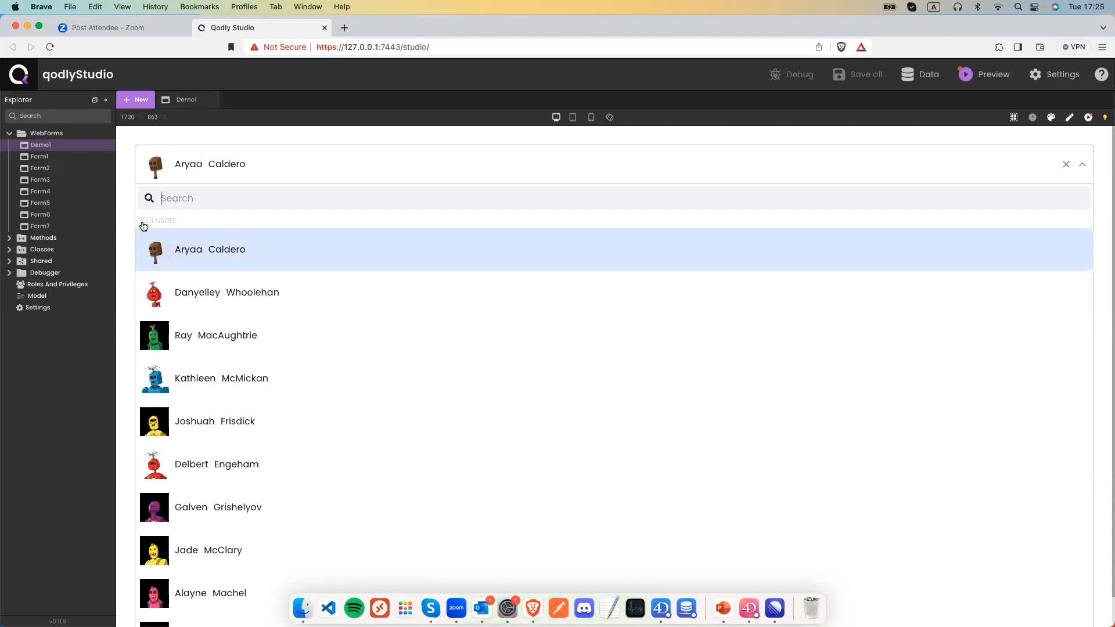
click(1067, 166)
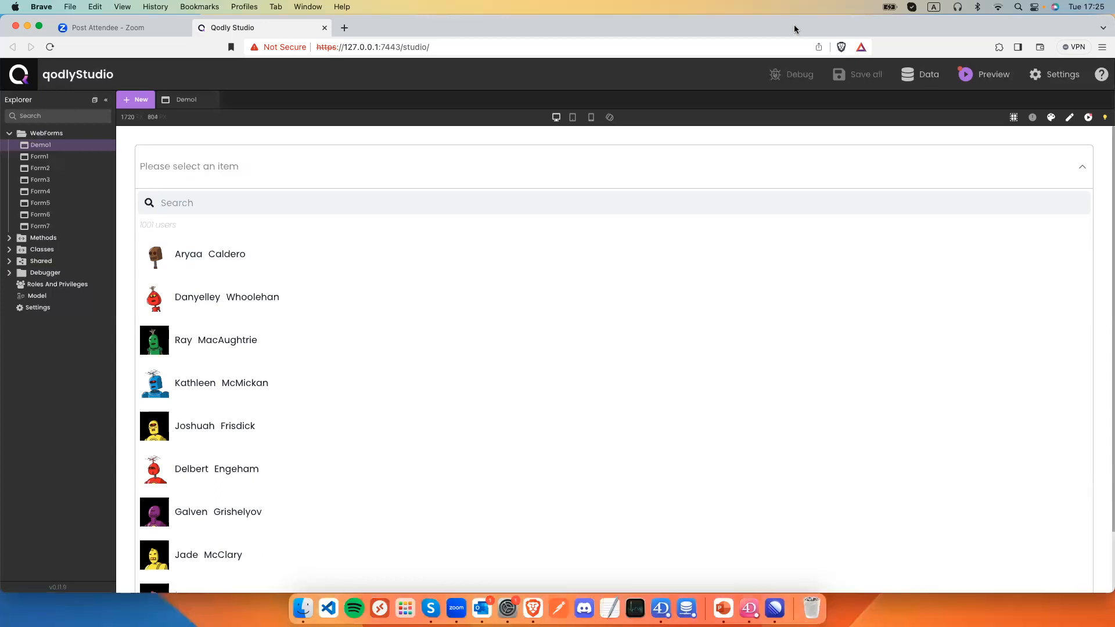
click(1081, 167)
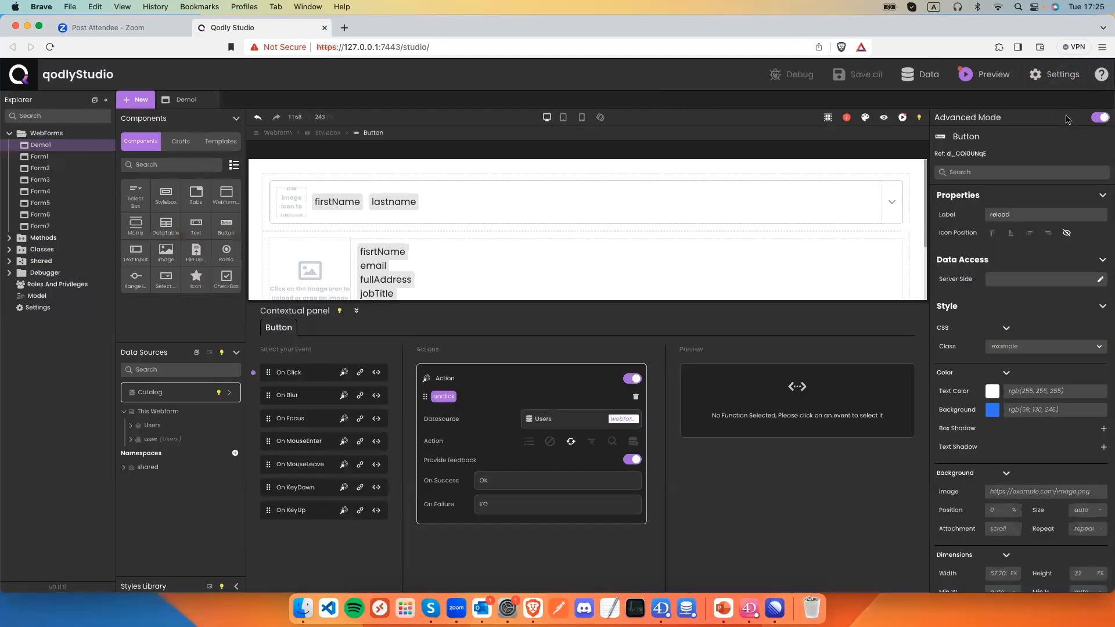
click(1069, 118)
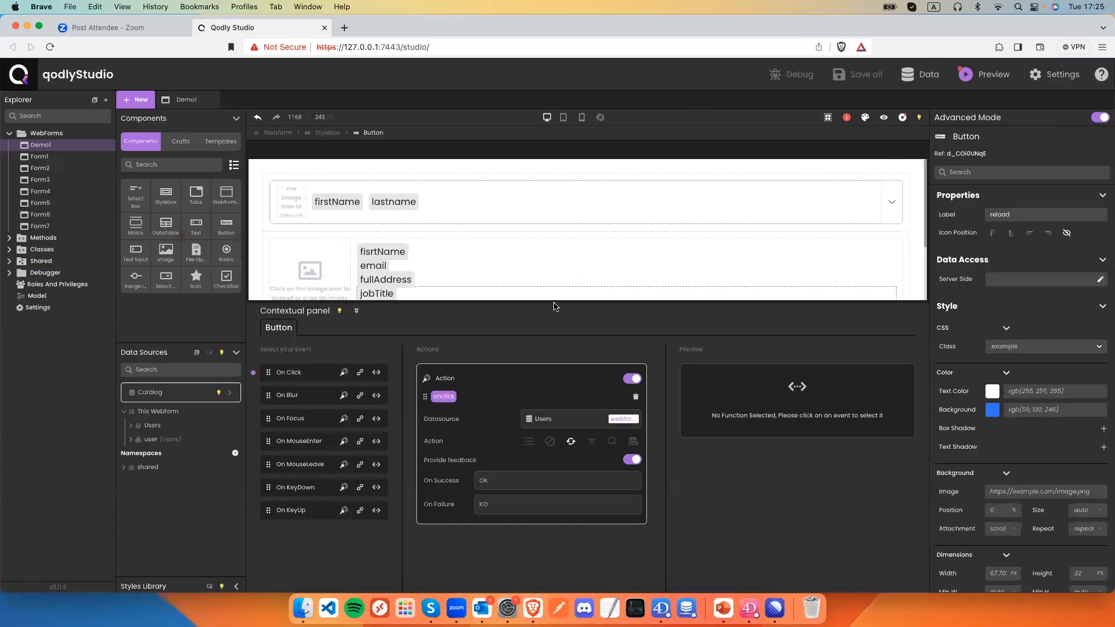
click(355, 311)
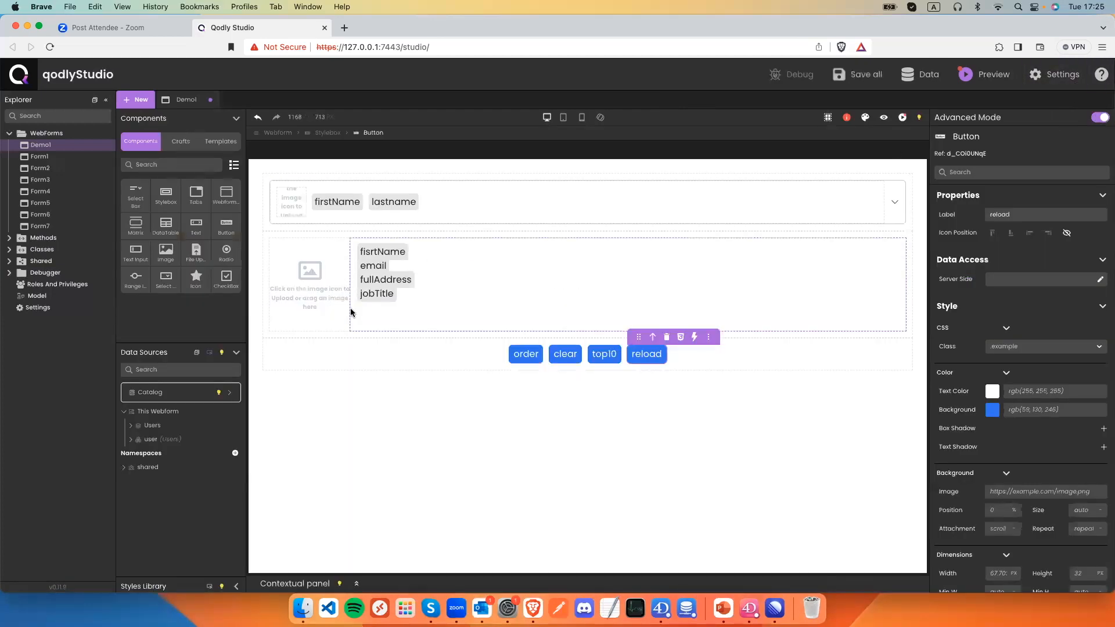
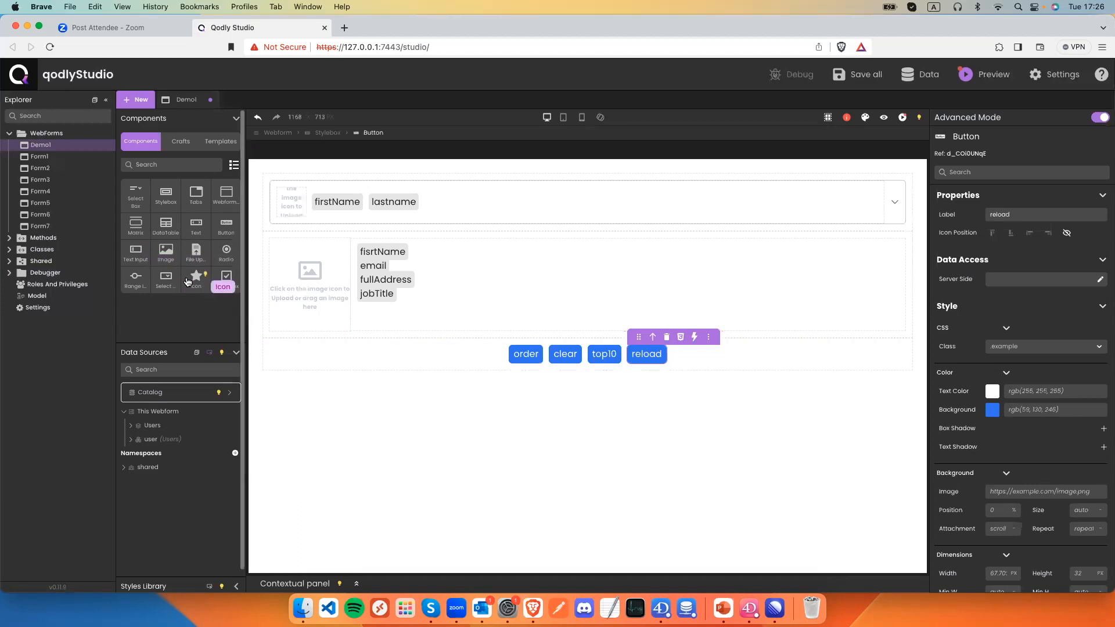
Drop a Stylebox container below the buttons with a File Upload control inside it.
drag(167, 206, 312, 411)
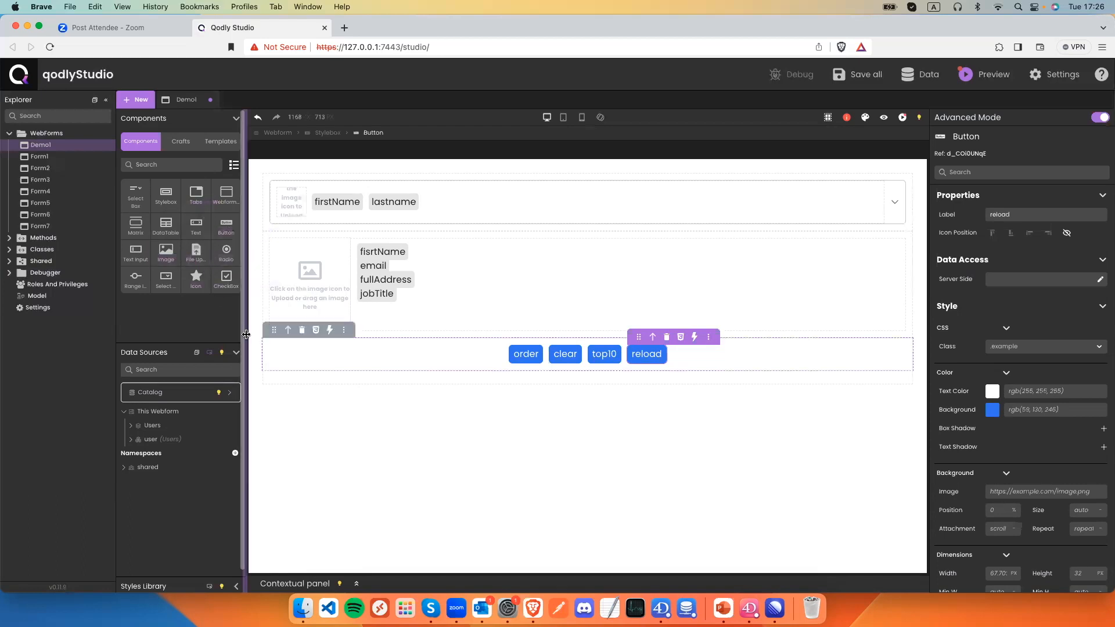
drag(191, 257, 320, 383)
double_click(319, 395)
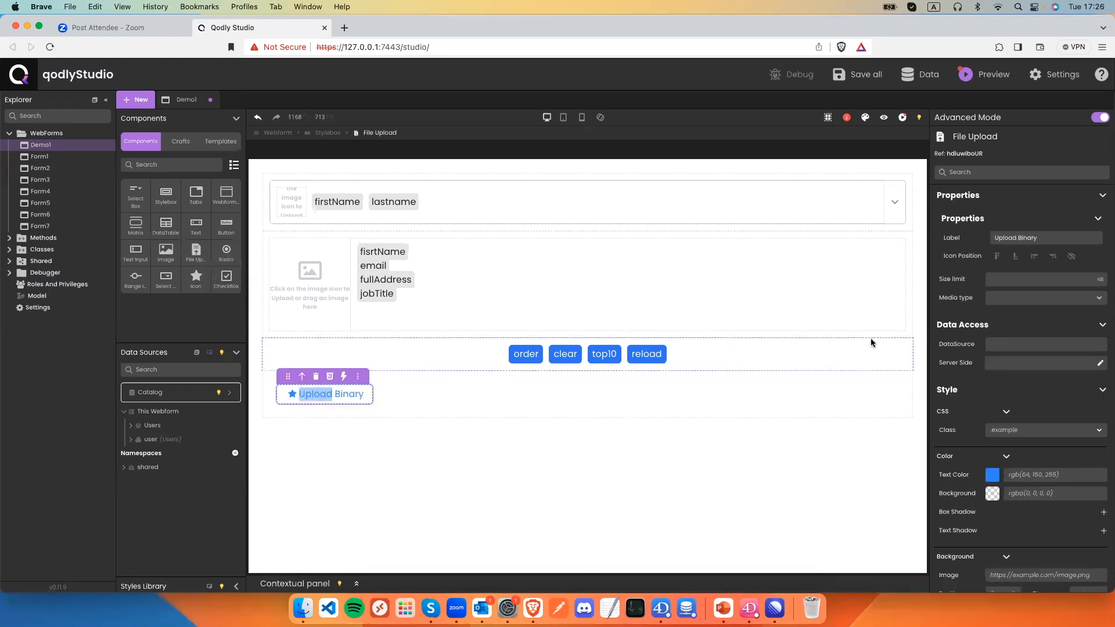
Rename the upload label to 'Upload Picture' and add a Text Input beneath it.
drag(1040, 238, 1023, 237)
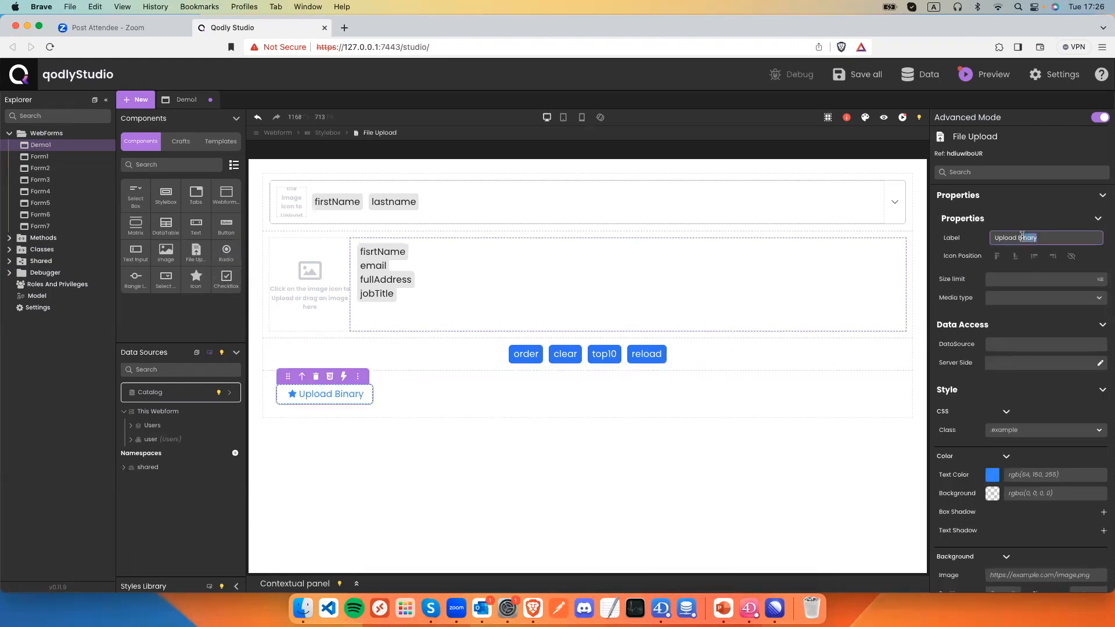
key(BackSpace)
key(BackSpace)
text(Picture)
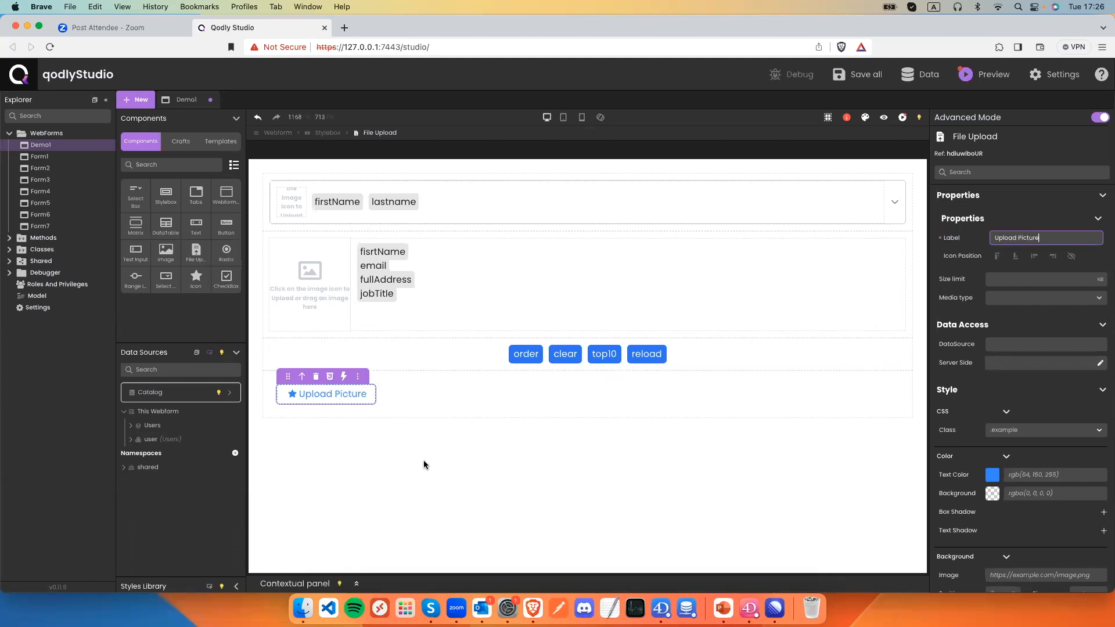
click(423, 460)
drag(136, 251, 318, 411)
Add two more text inputs and label the three FirstName, LastName and Email.
drag(136, 251, 294, 436)
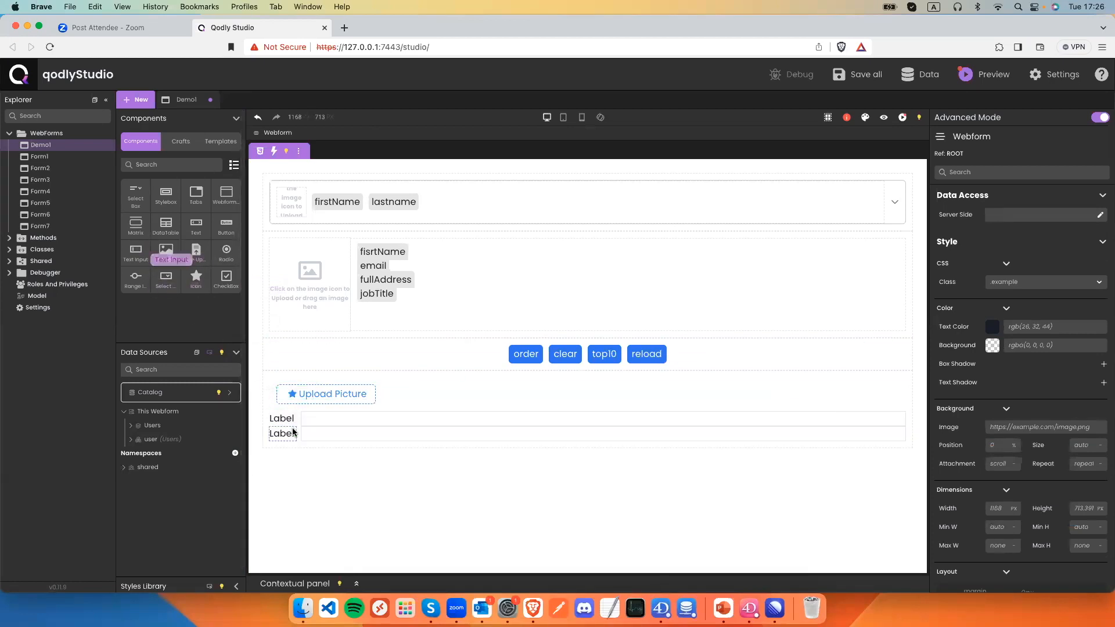
drag(145, 267, 283, 421)
double_click(283, 420)
text(FistName)
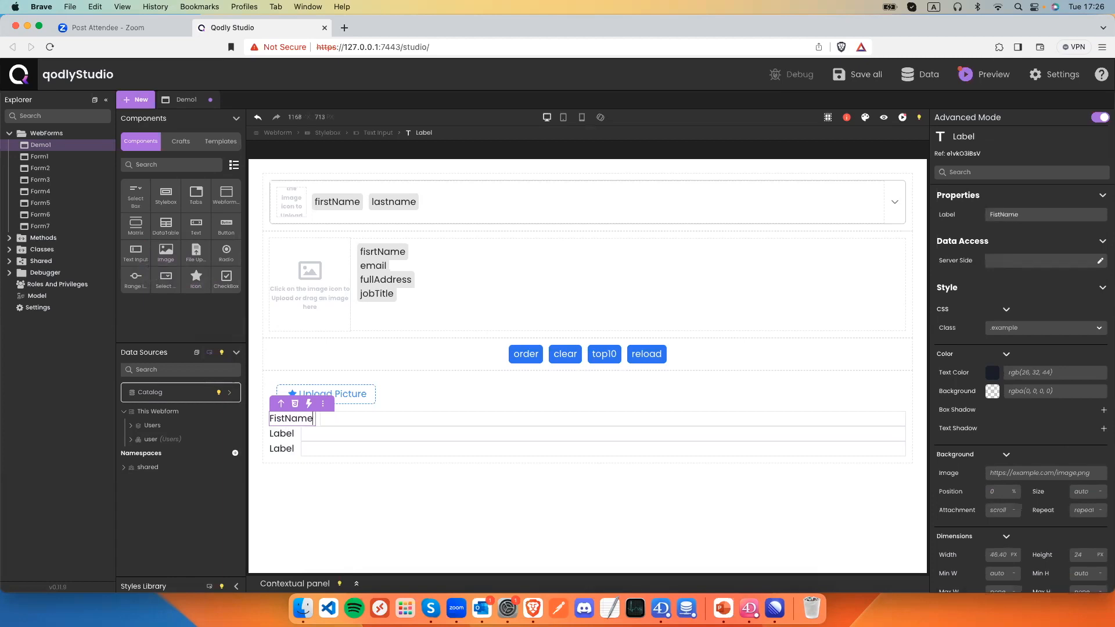
double_click(272, 432)
text(LastName)
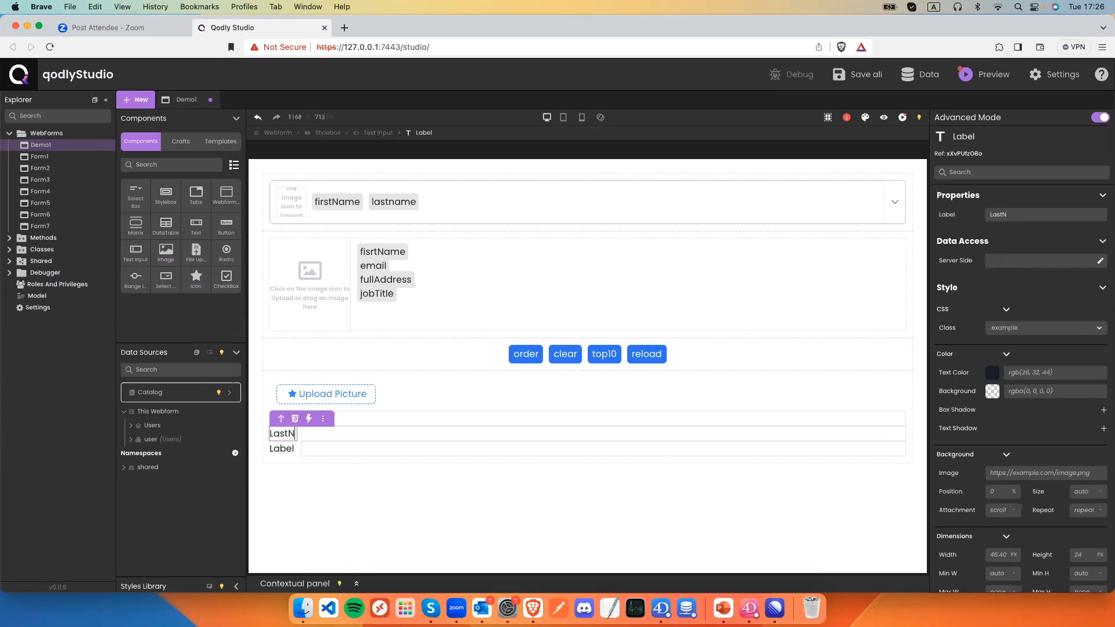
click(299, 471)
double_click(278, 422)
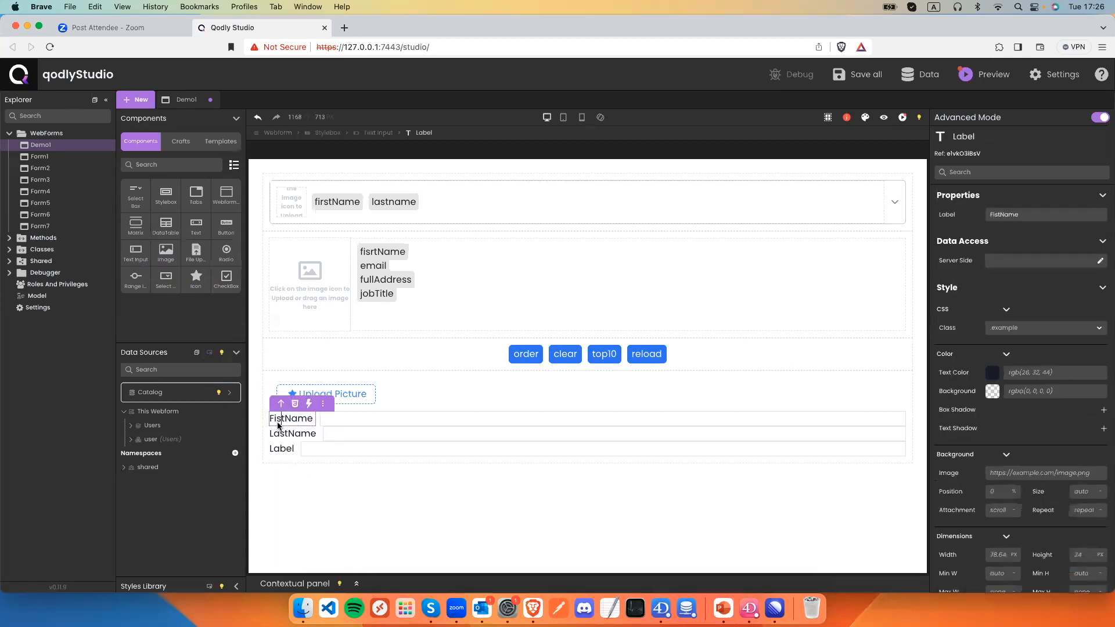
click(278, 419)
text(r)
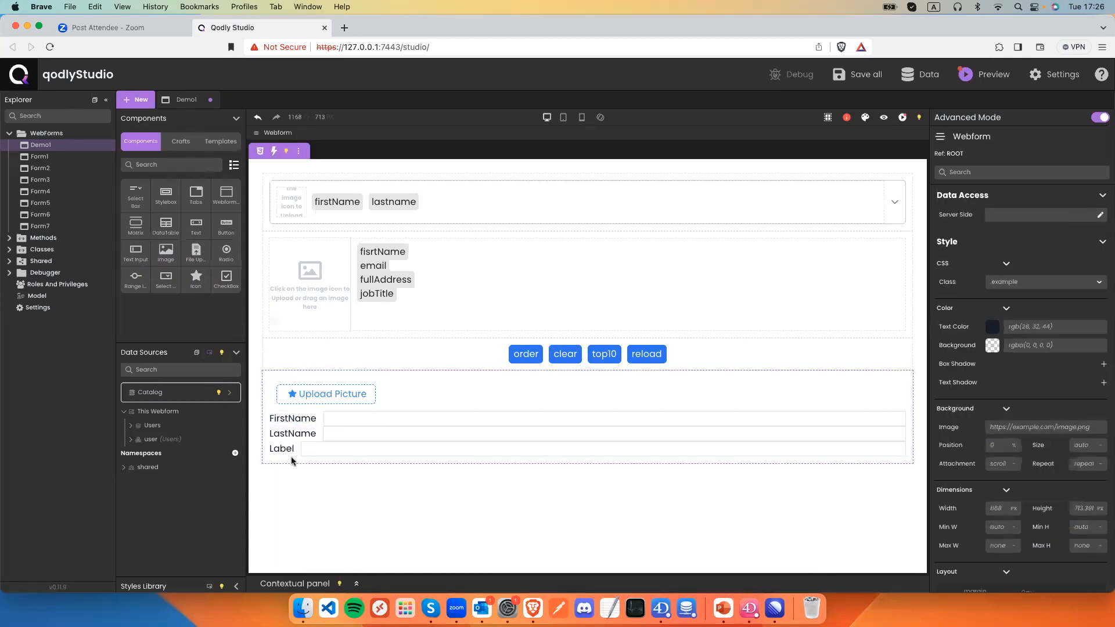
double_click(282, 449)
text(Email)
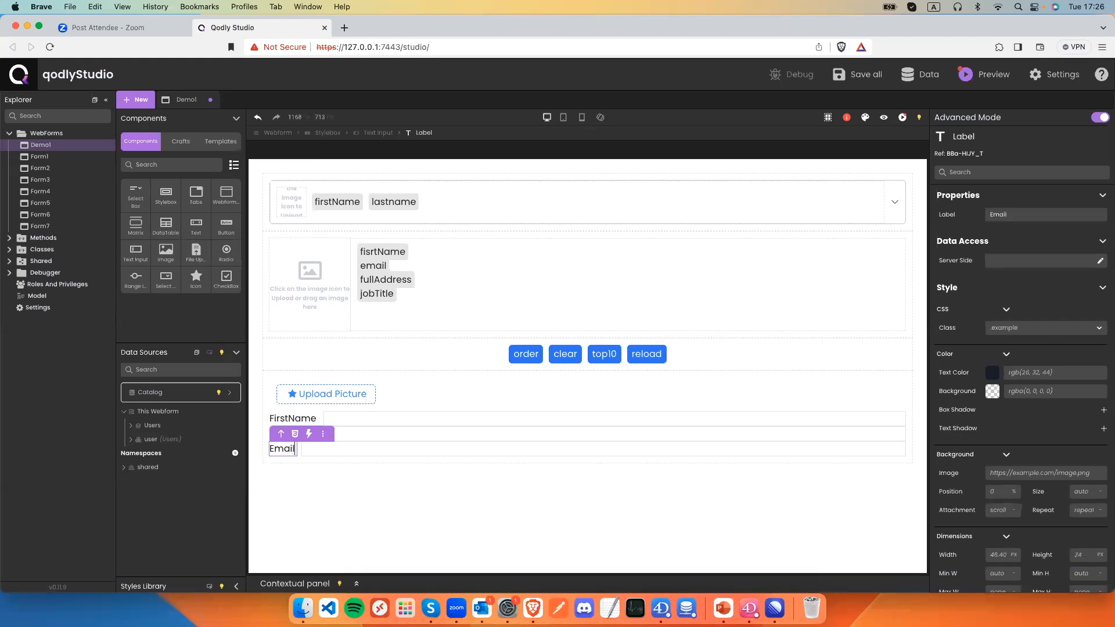
click(384, 543)
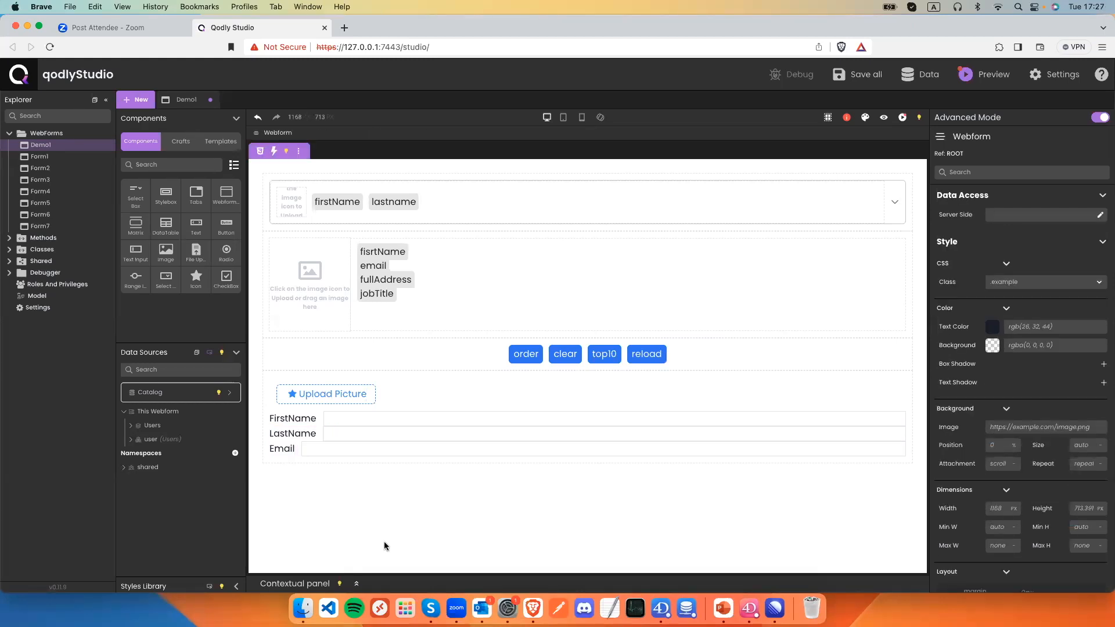
Add a button labelled 'Add' beneath the input fields.
drag(226, 225, 324, 460)
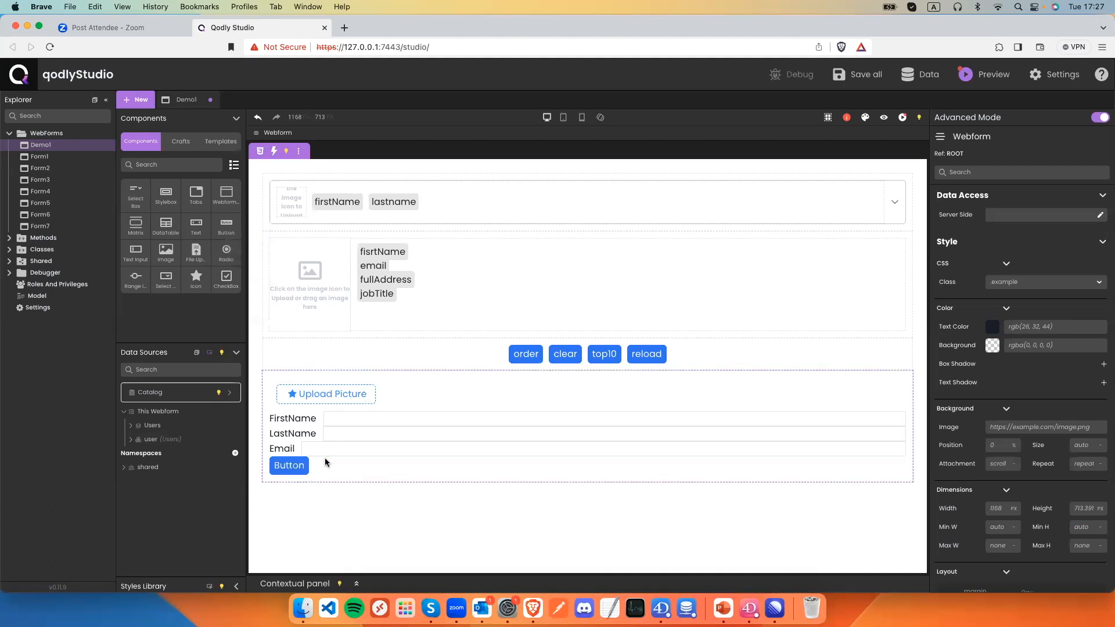
click(1007, 213)
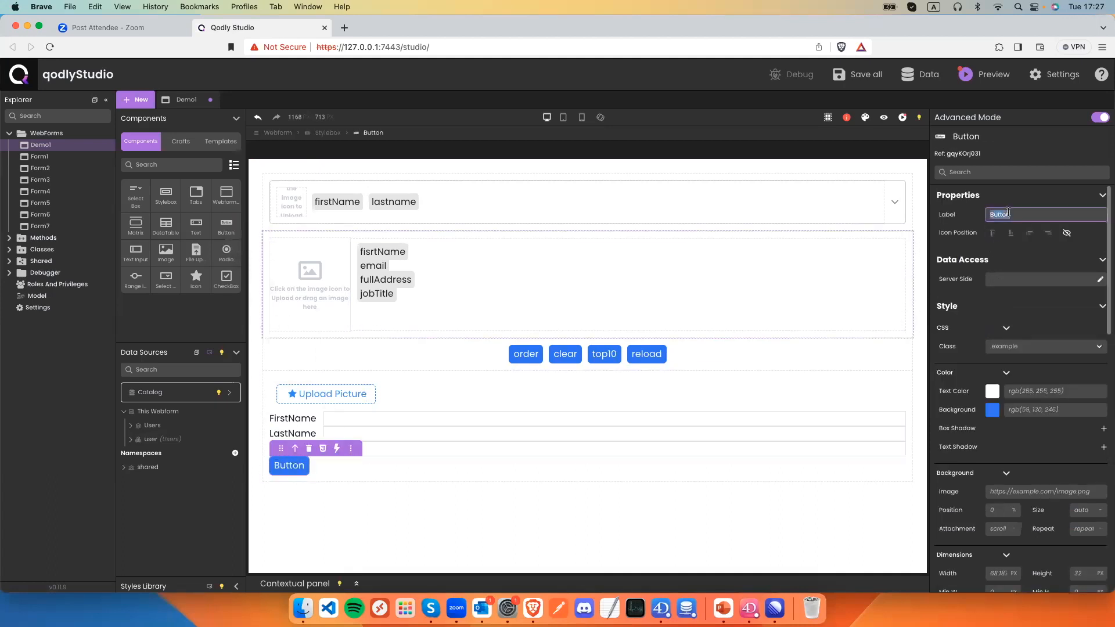
text(Add)
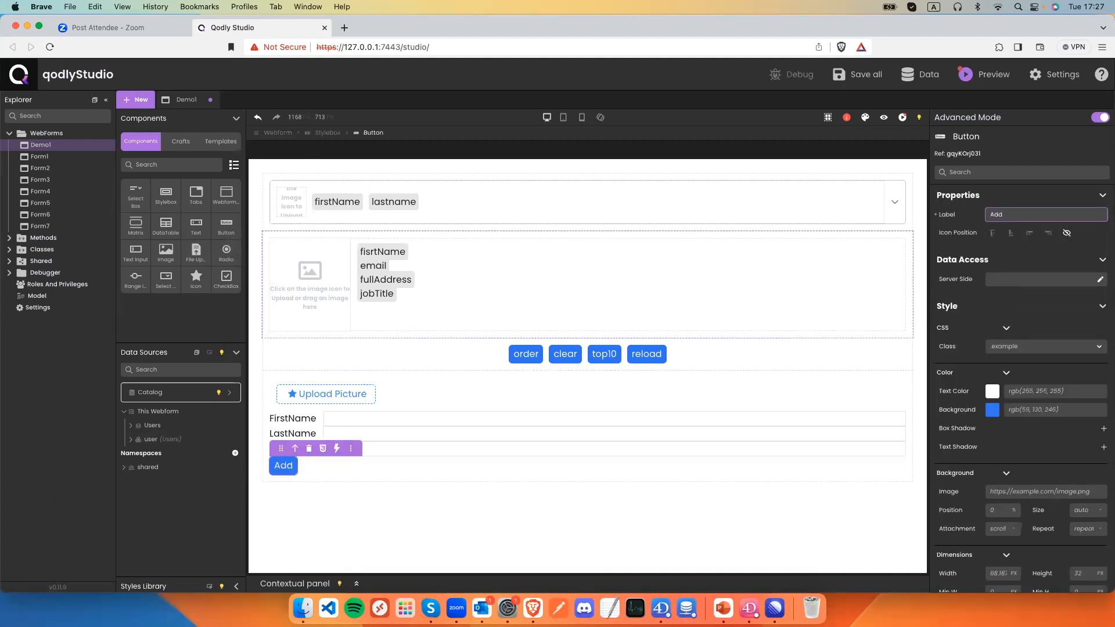
click(492, 379)
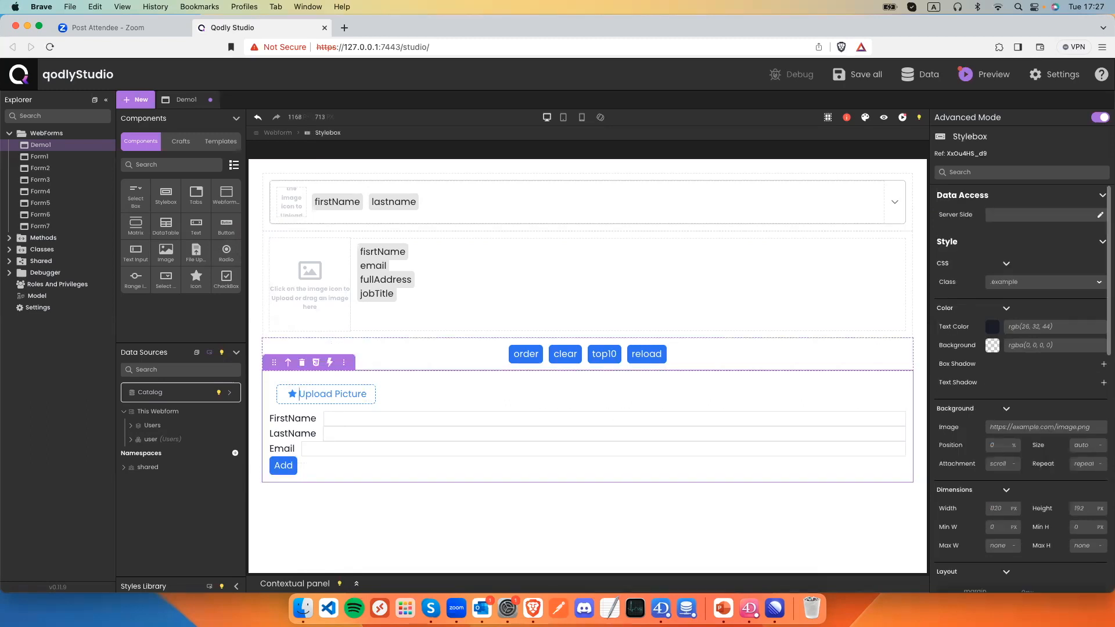
Give the Stylebox flex display, vertical direction and a 10 px gap, then save.
scroll(1020, 436, down, 6)
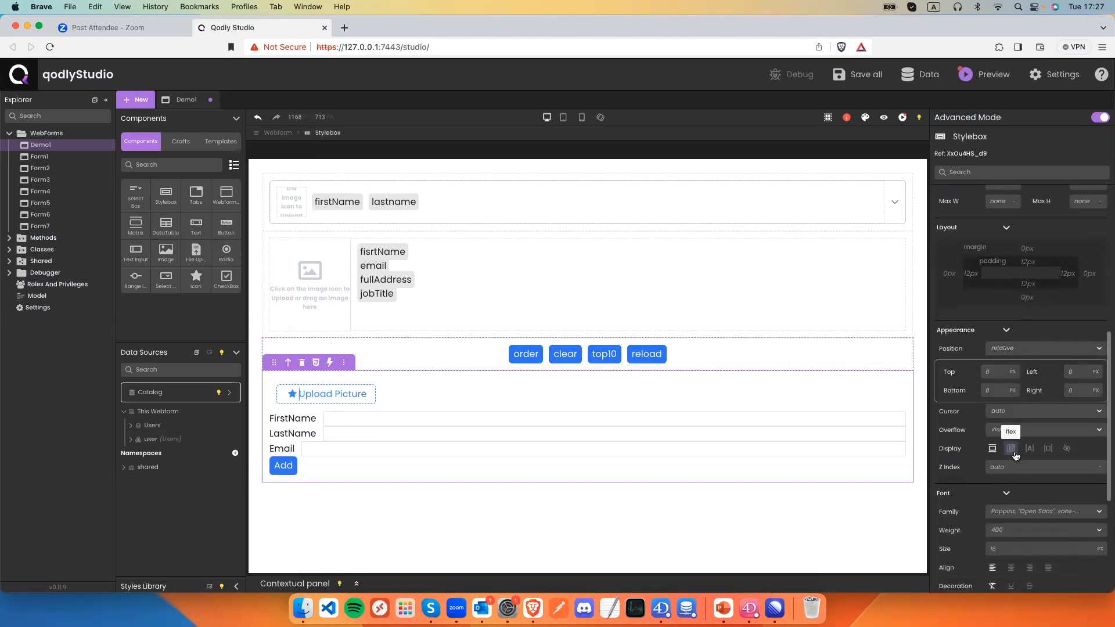
click(1011, 450)
click(1017, 478)
click(1021, 495)
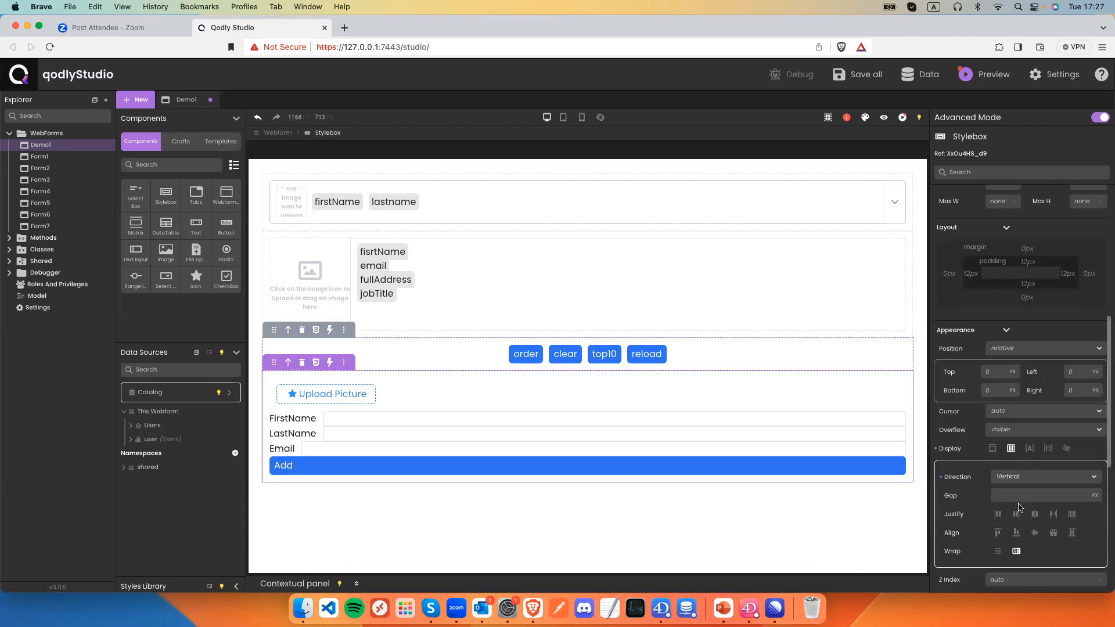
text(10)
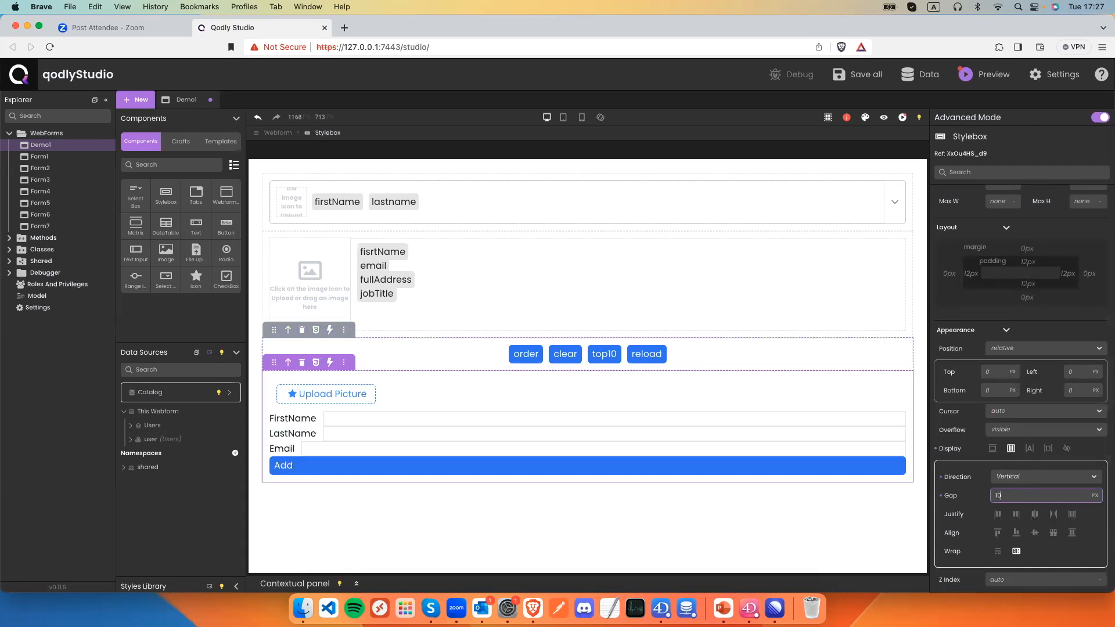
key(super+s)
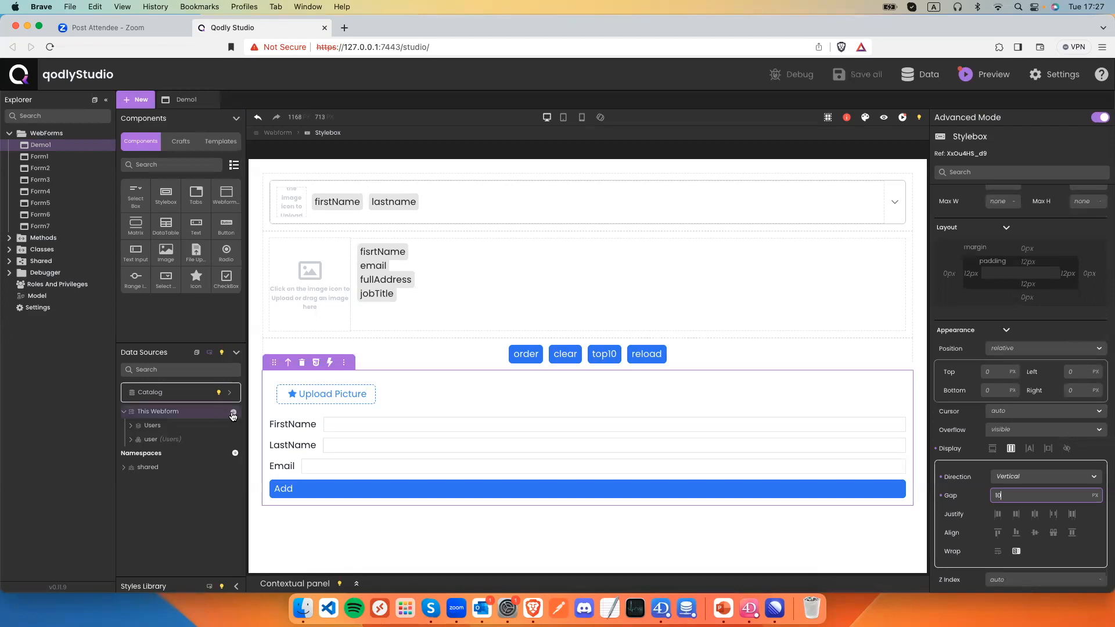
Create an Entity datasource named newUser on the User dataclass and save.
click(233, 413)
text(Ne)
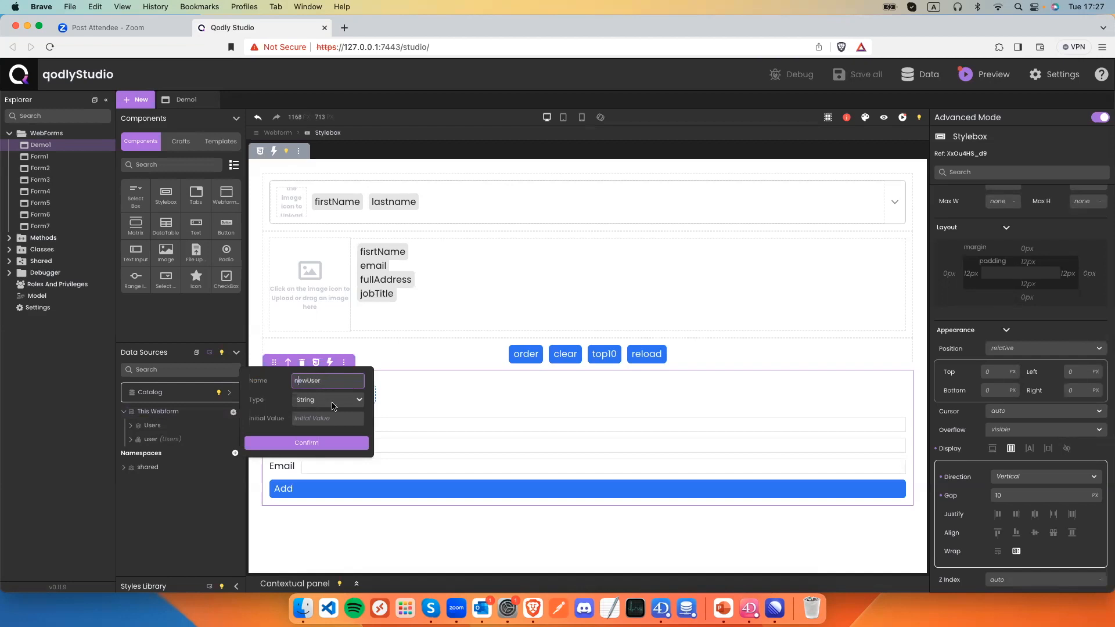
click(332, 401)
click(323, 402)
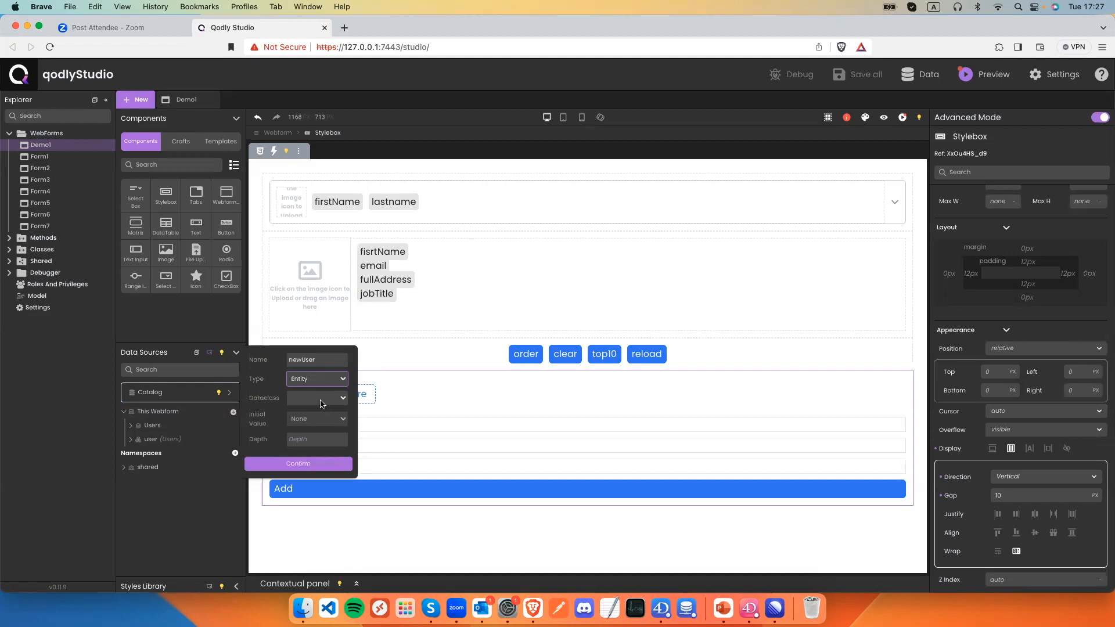
click(323, 399)
click(319, 411)
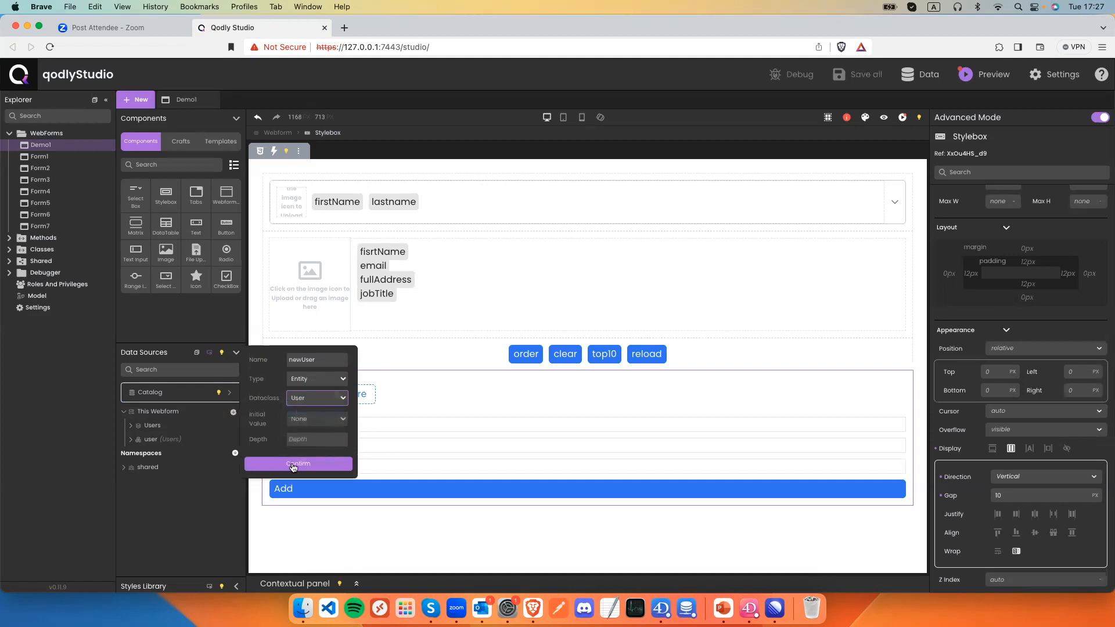
click(294, 463)
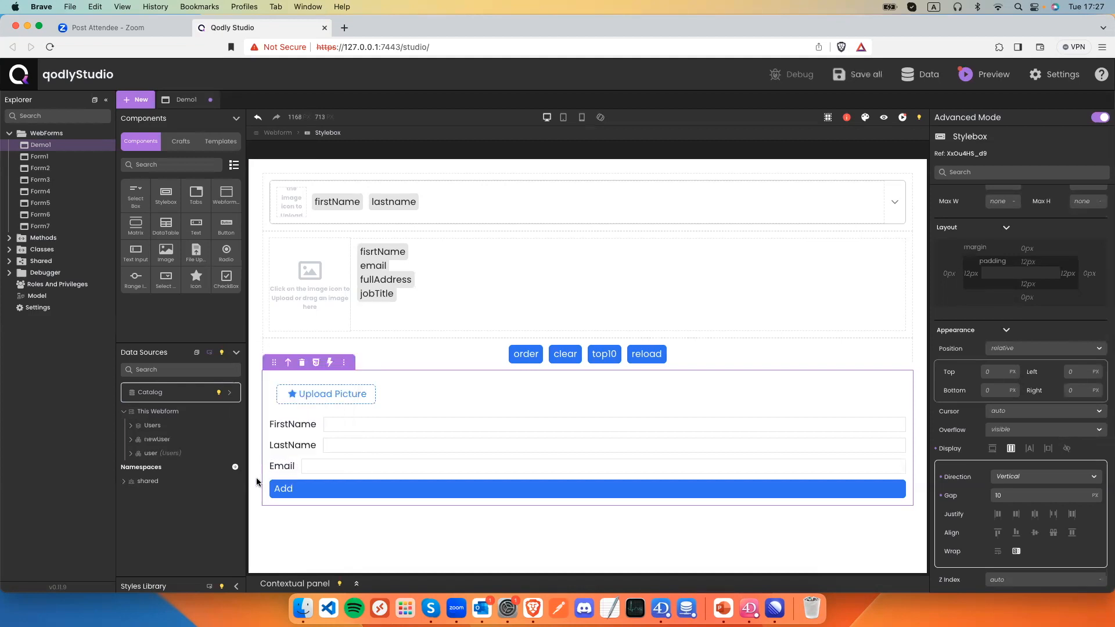
key(super+s)
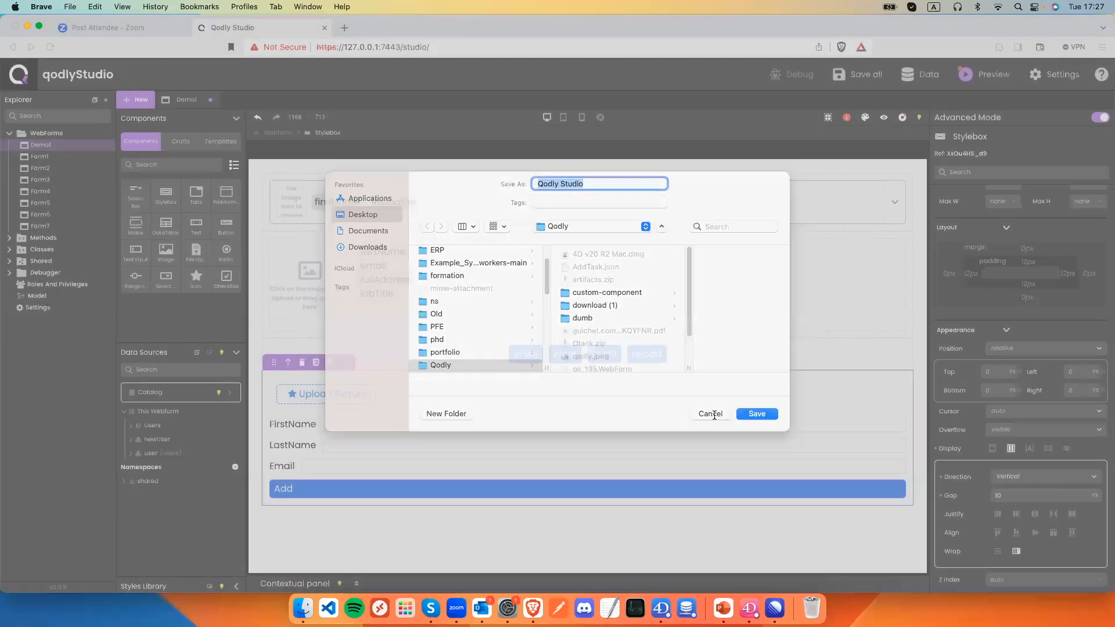
click(711, 413)
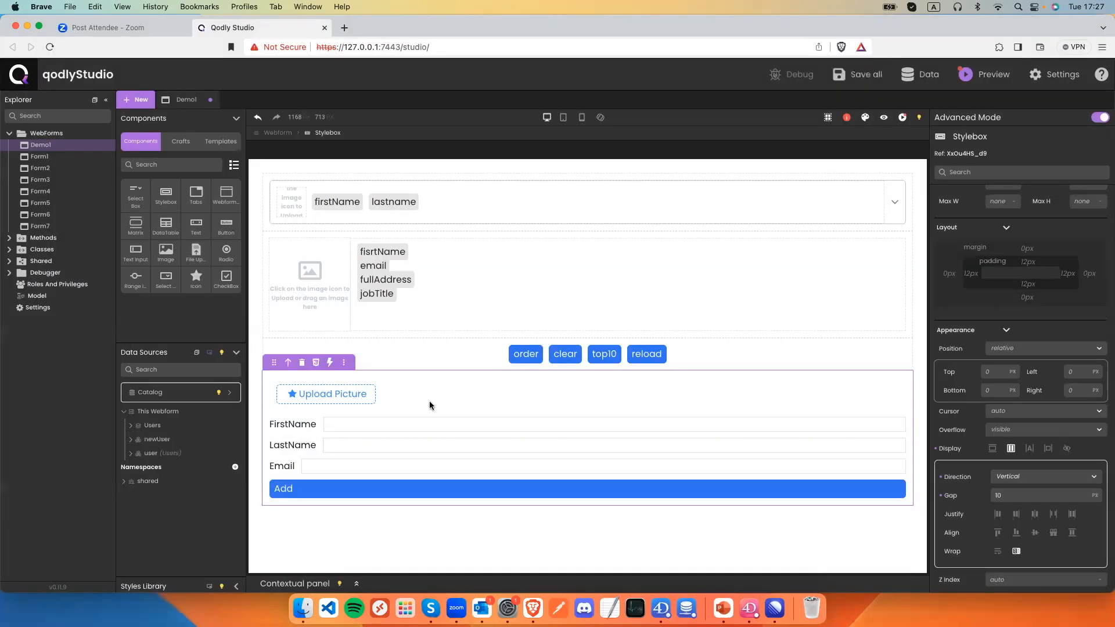
Bind the Upload Picture control to newUser.avatar and save.
click(333, 396)
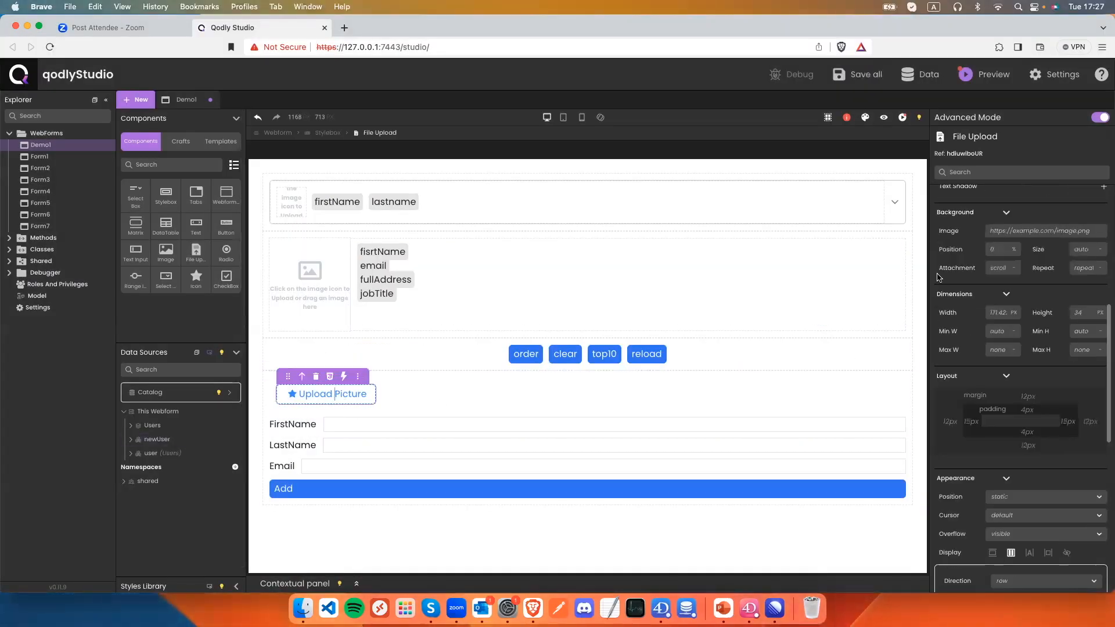
scroll(975, 276, up, 6)
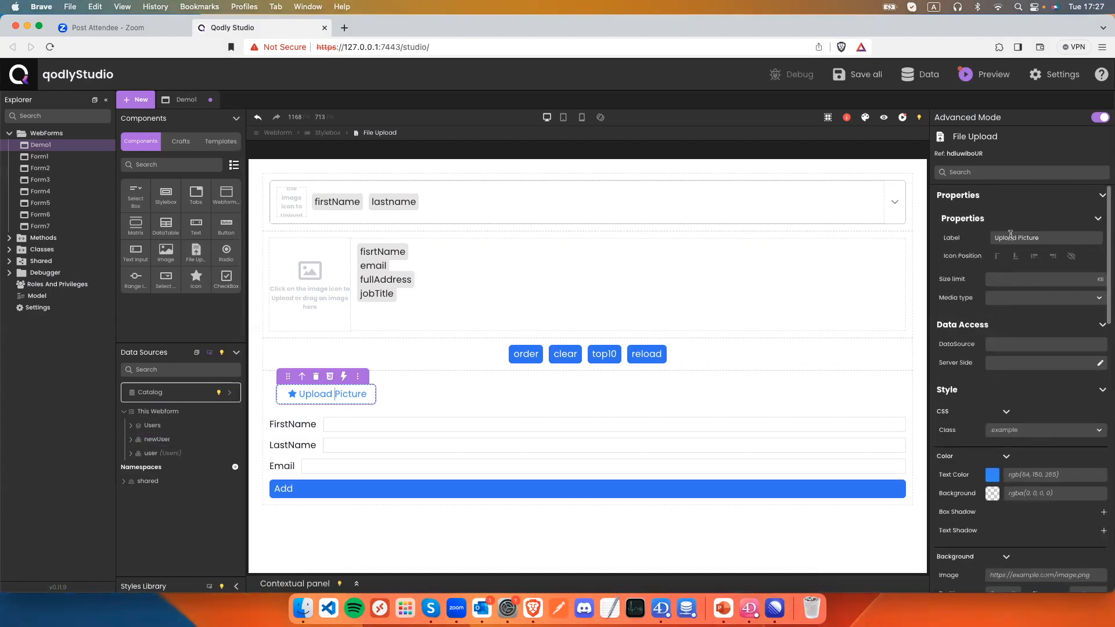
click(993, 342)
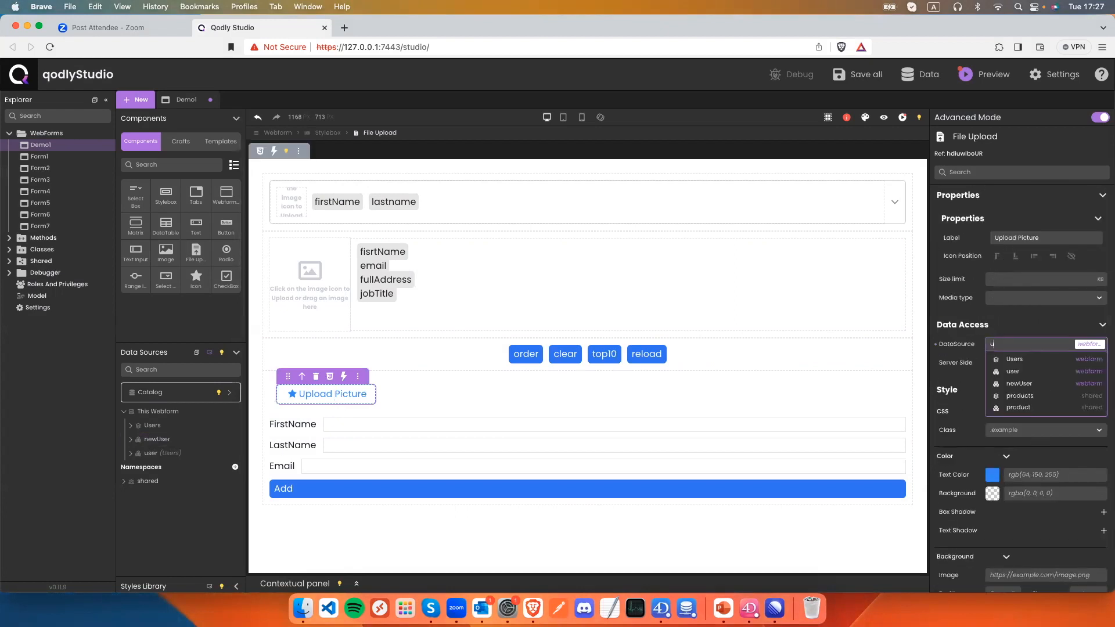
text(ne)
click(1014, 360)
text(.)
key(Down)
key(Down)
key(Down)
key(Down)
key(Down)
key(Down)
key(Down)
key(Down)
key(Return)
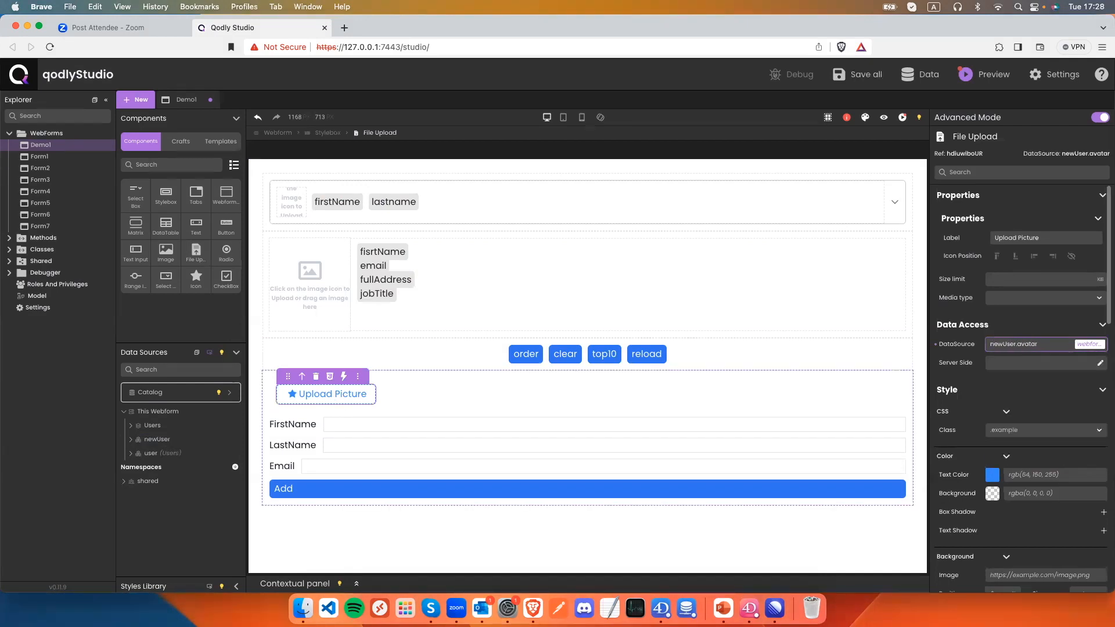
key(super+s)
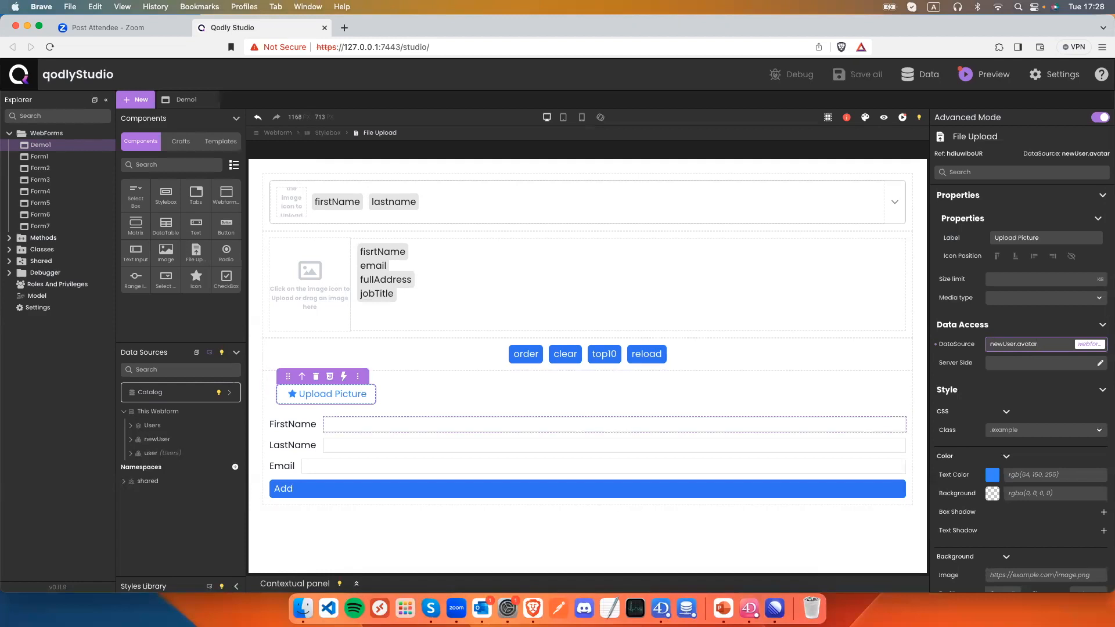
Bind the FirstName and LastName inputs to newUser.firstName and newUser.lastName.
click(614, 424)
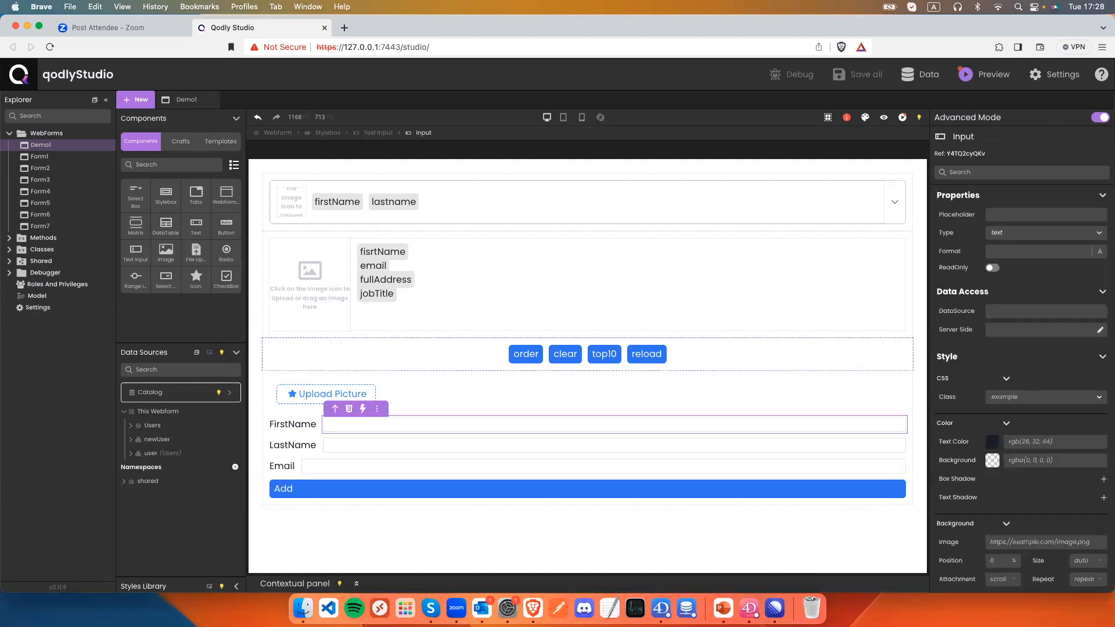
click(1045, 311)
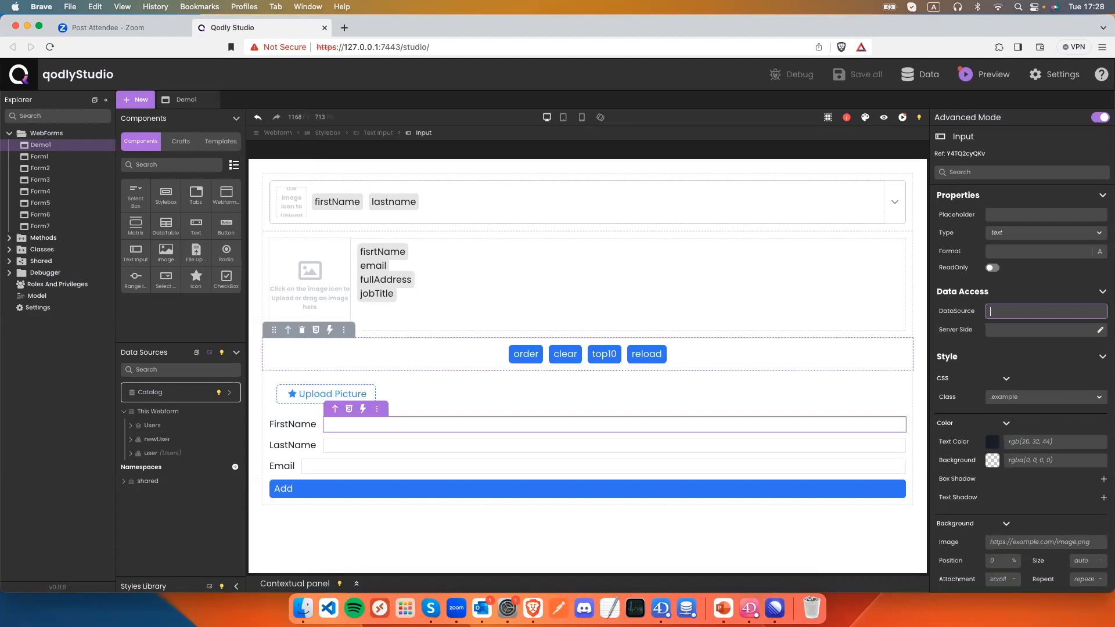
text(newUser.)
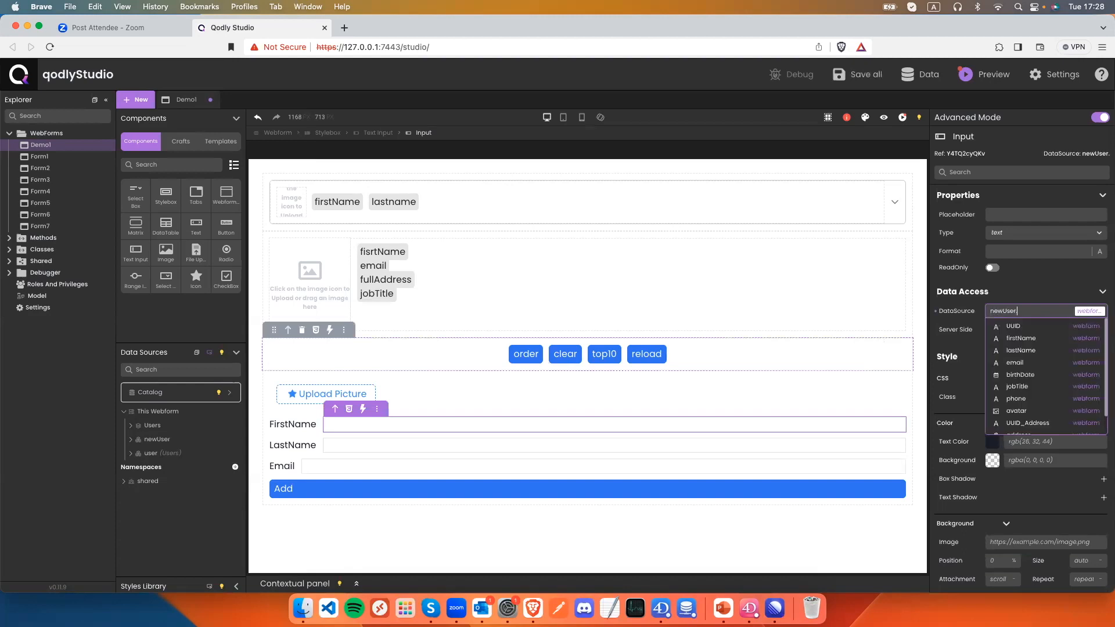
key(Down)
key(Down)
key(Return)
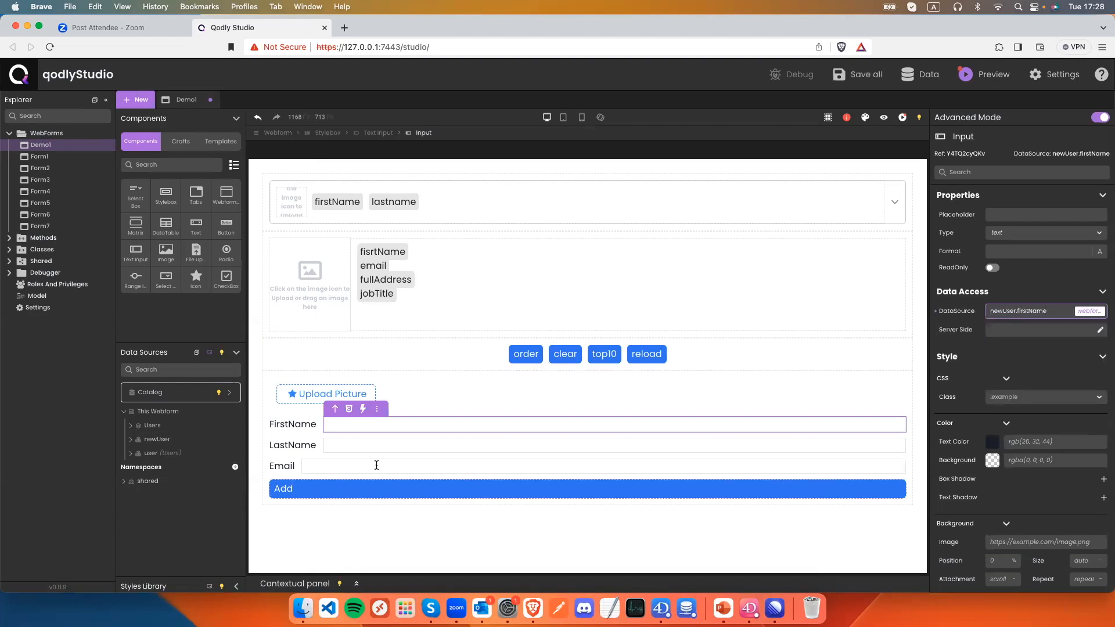
click(377, 447)
click(1039, 311)
text(ne)
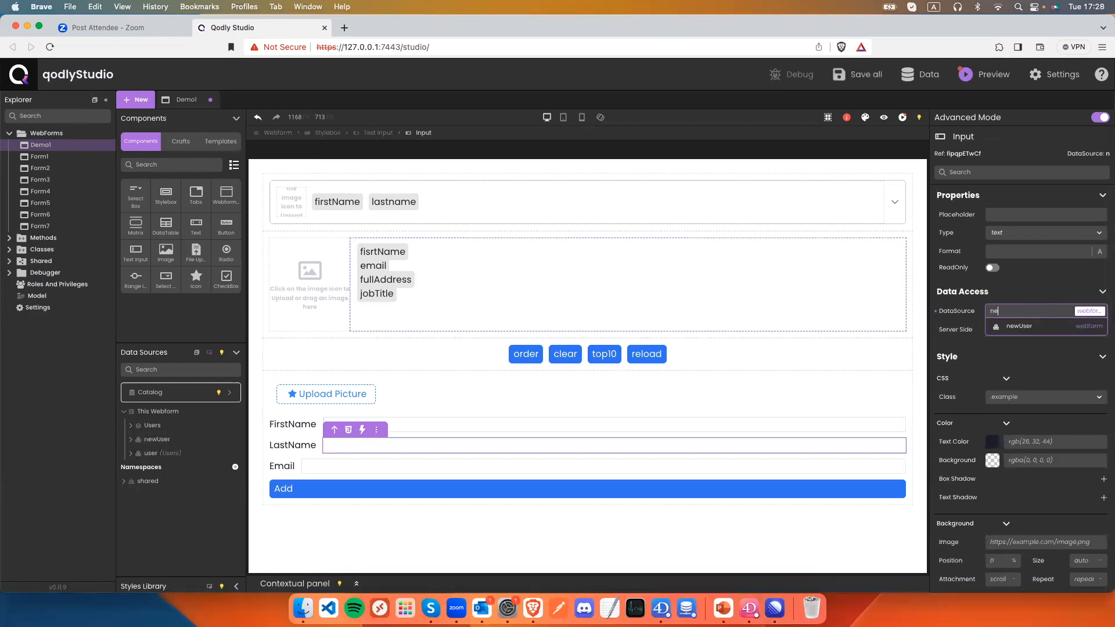
text(wUser.la)
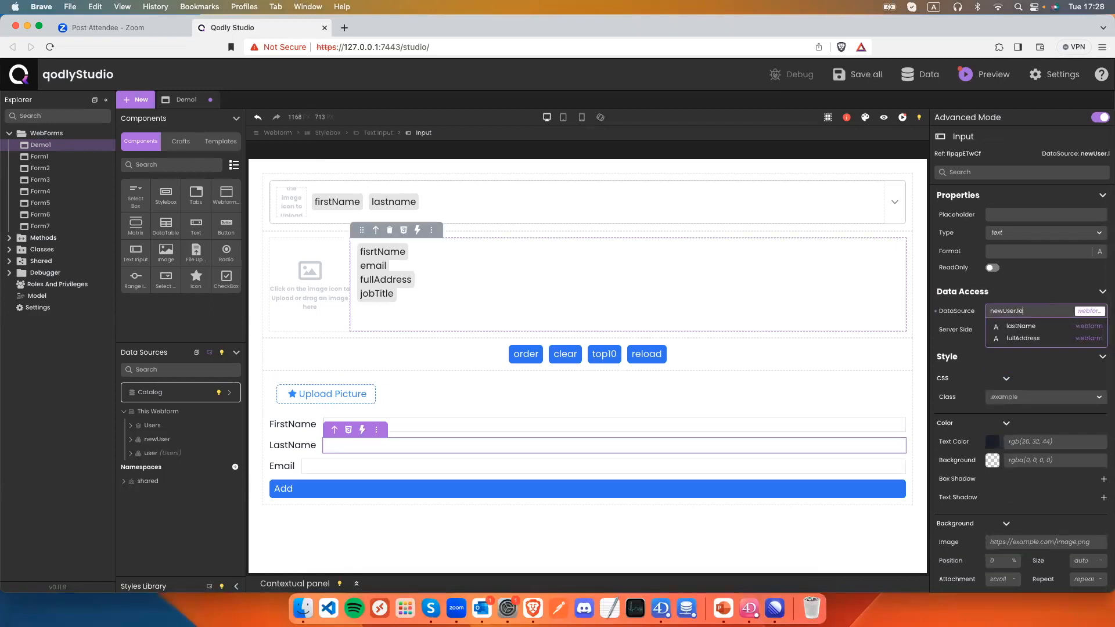
key(Return)
Bind the Email input to newUser.email and save.
click(369, 467)
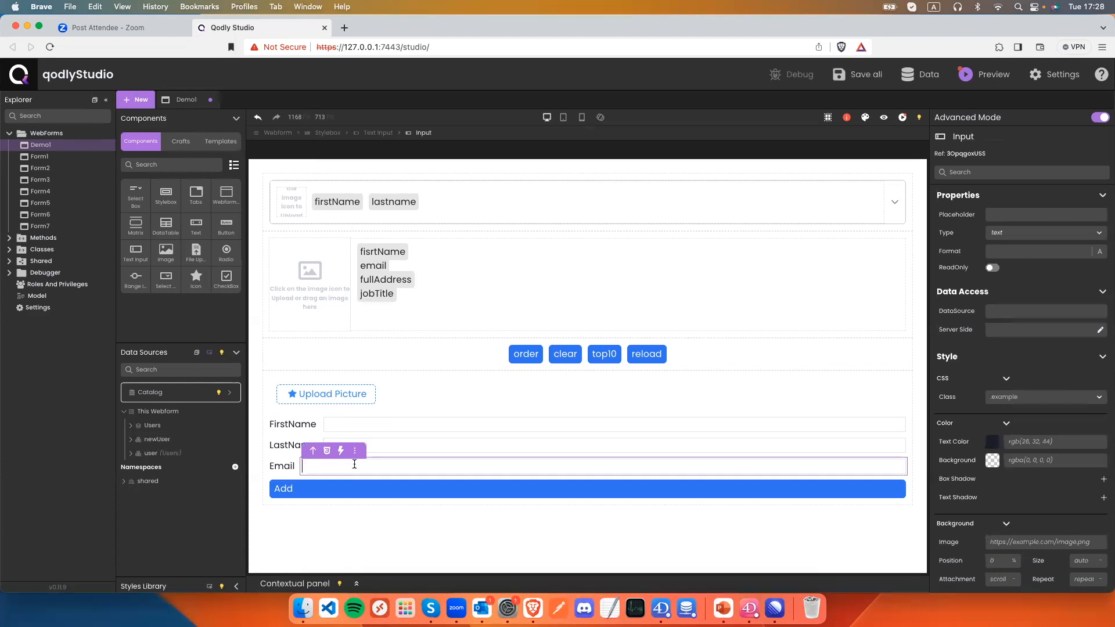
click(1017, 311)
text(new)
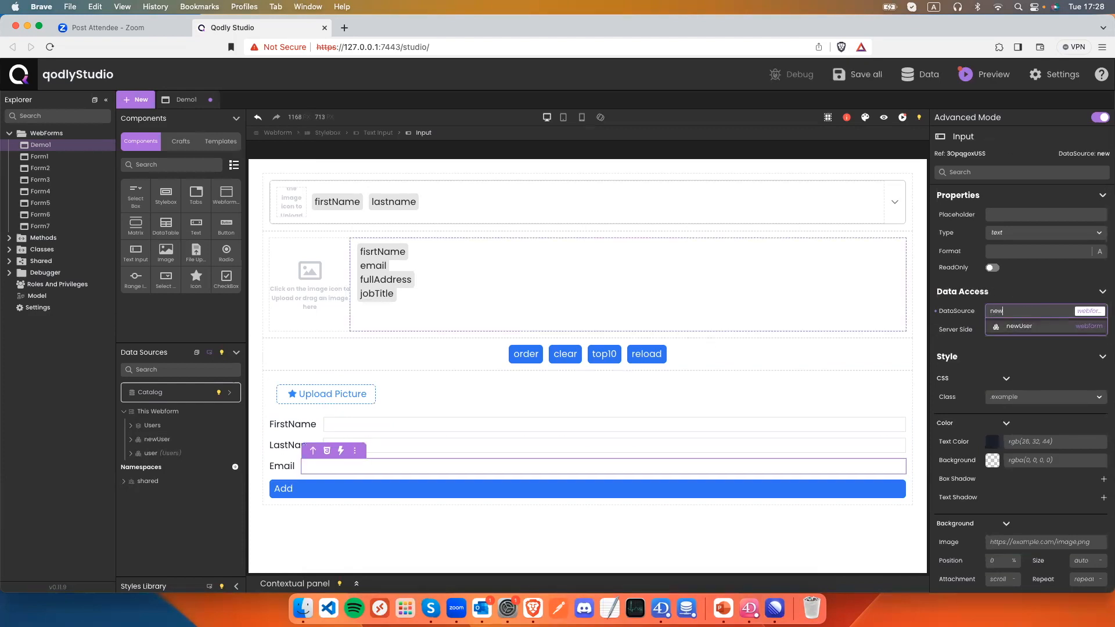
text(User.em)
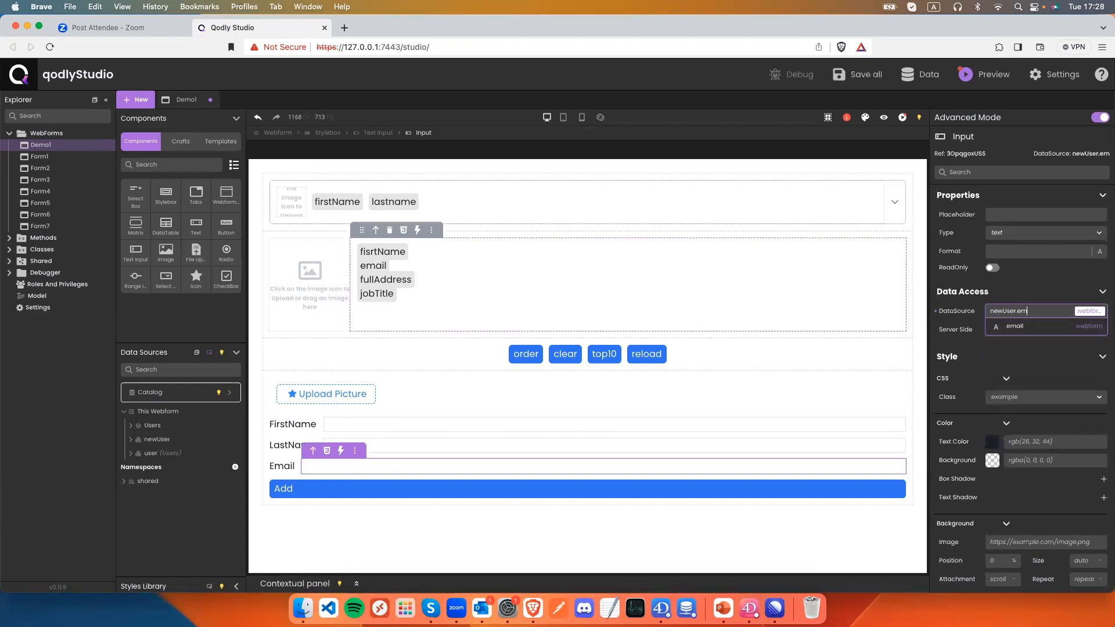
click(1014, 325)
key(super+s)
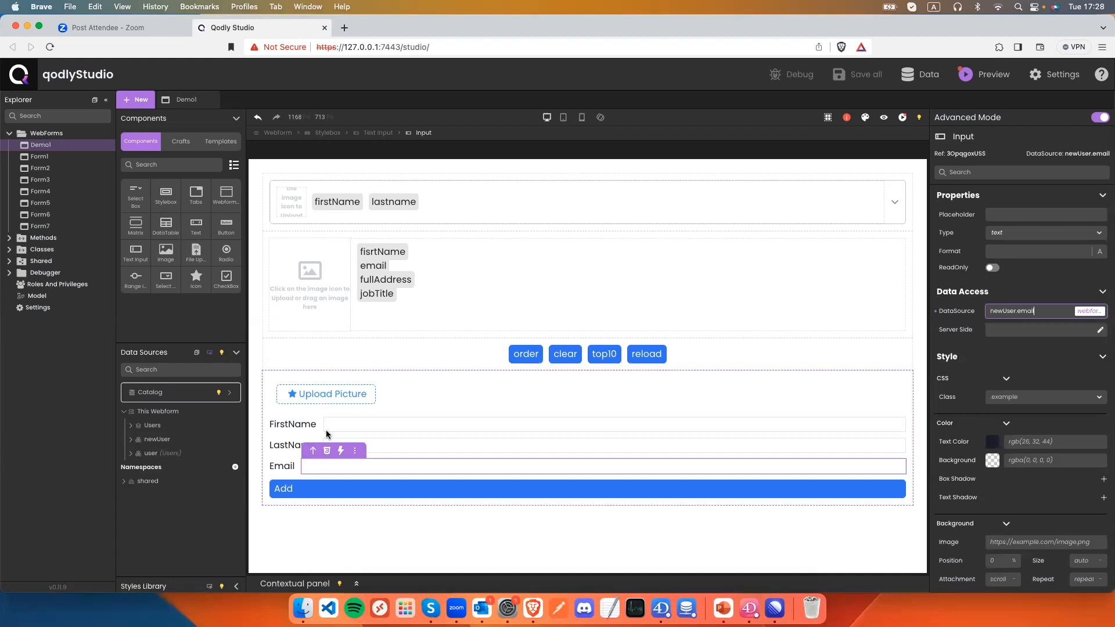
Give Add an On Click standard action that saves the newUser entity with feedback enabled, then save.
click(315, 493)
click(338, 475)
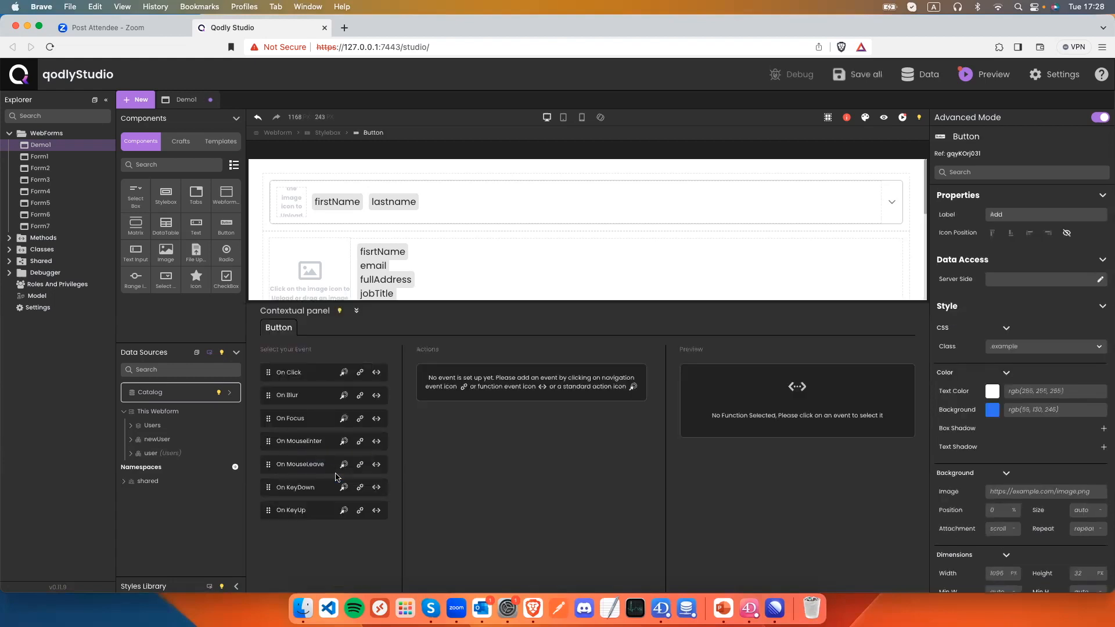
click(343, 372)
click(555, 418)
text(new)
click(554, 436)
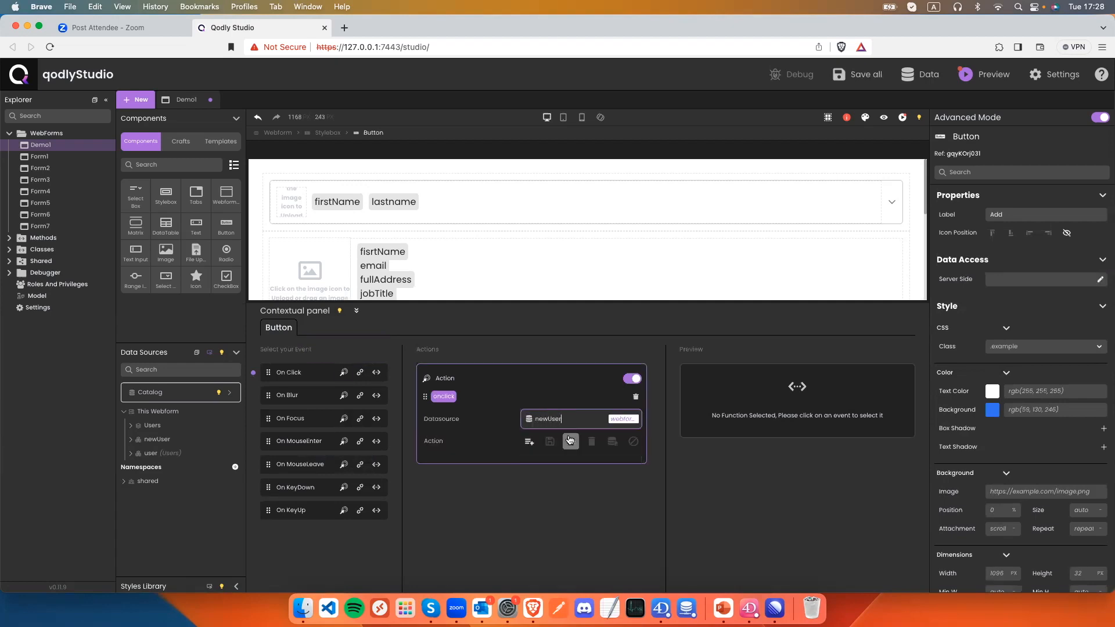
click(550, 442)
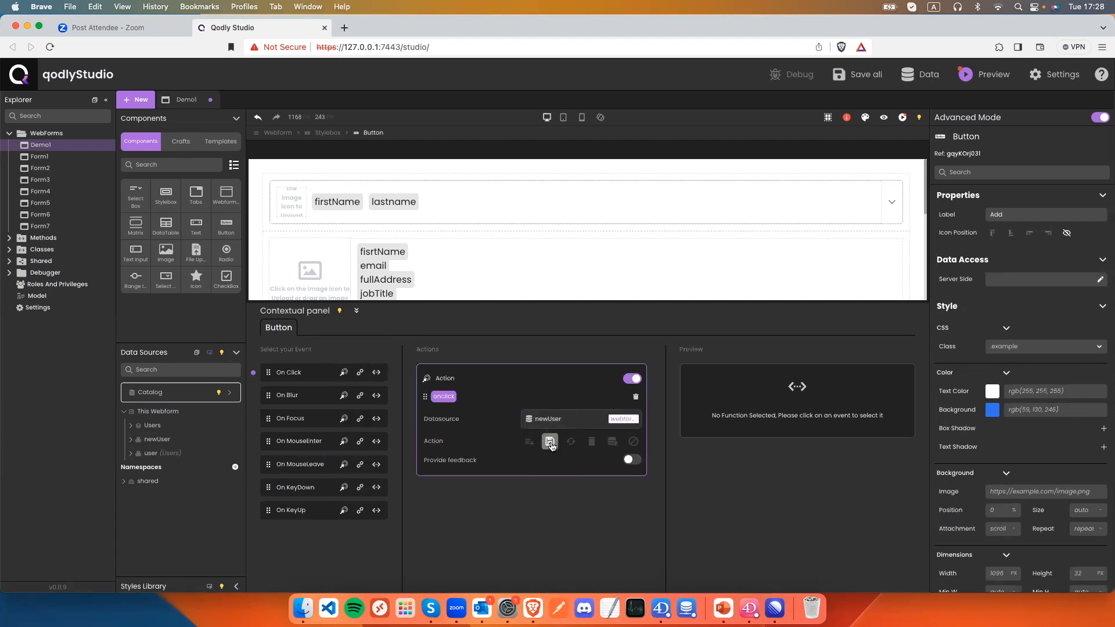
click(632, 459)
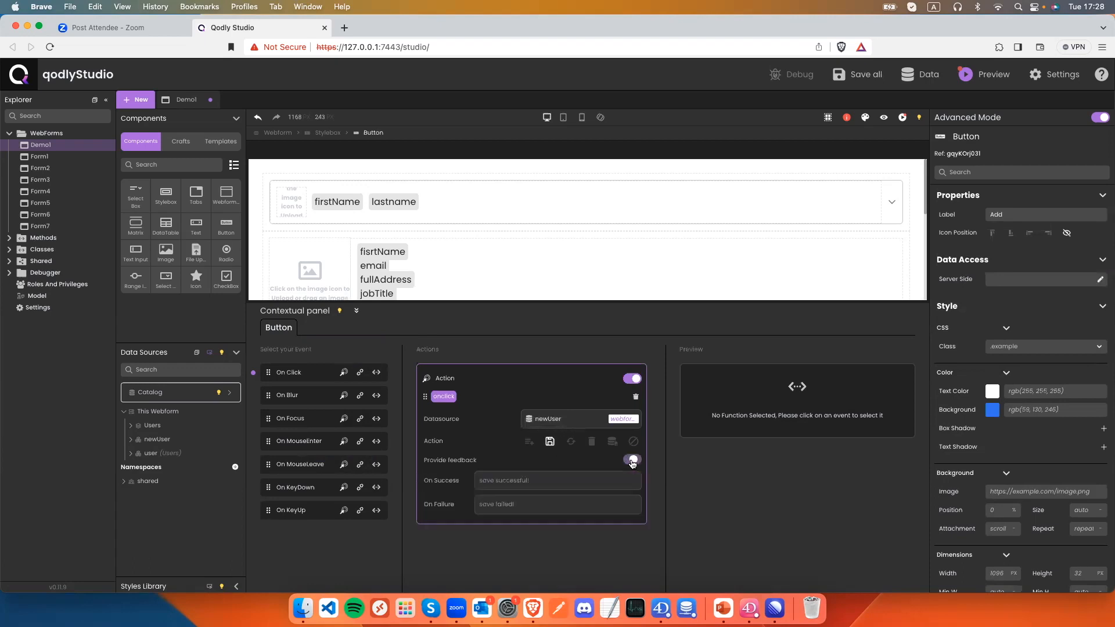
key(super+s)
In preview, upload userLogo.jpg, enter a user's name and e-mail, and add the user.
click(883, 120)
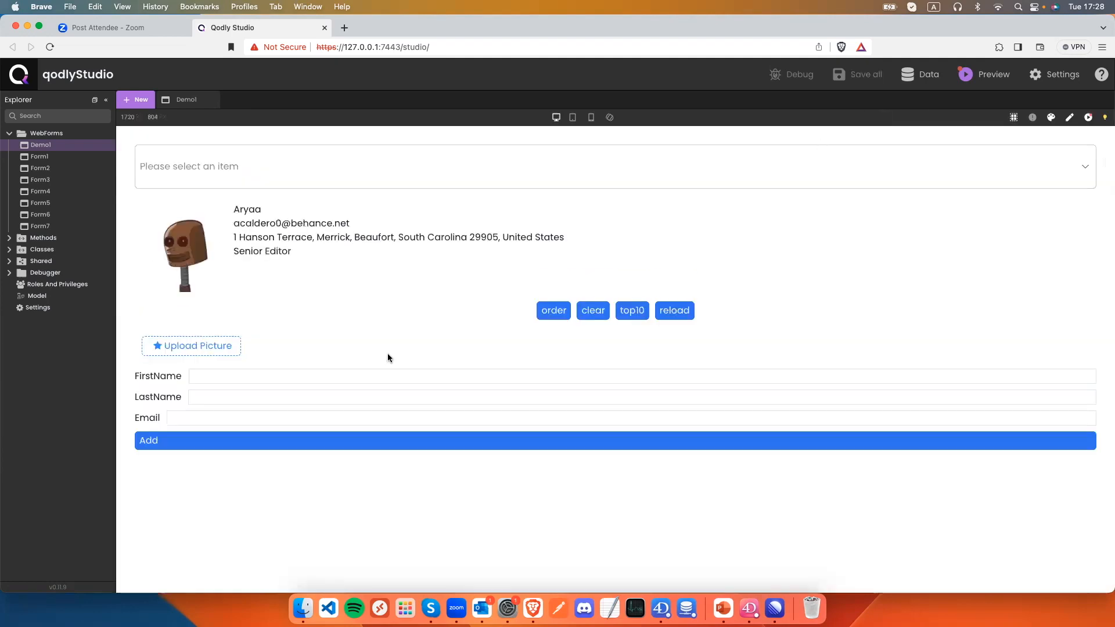
click(214, 350)
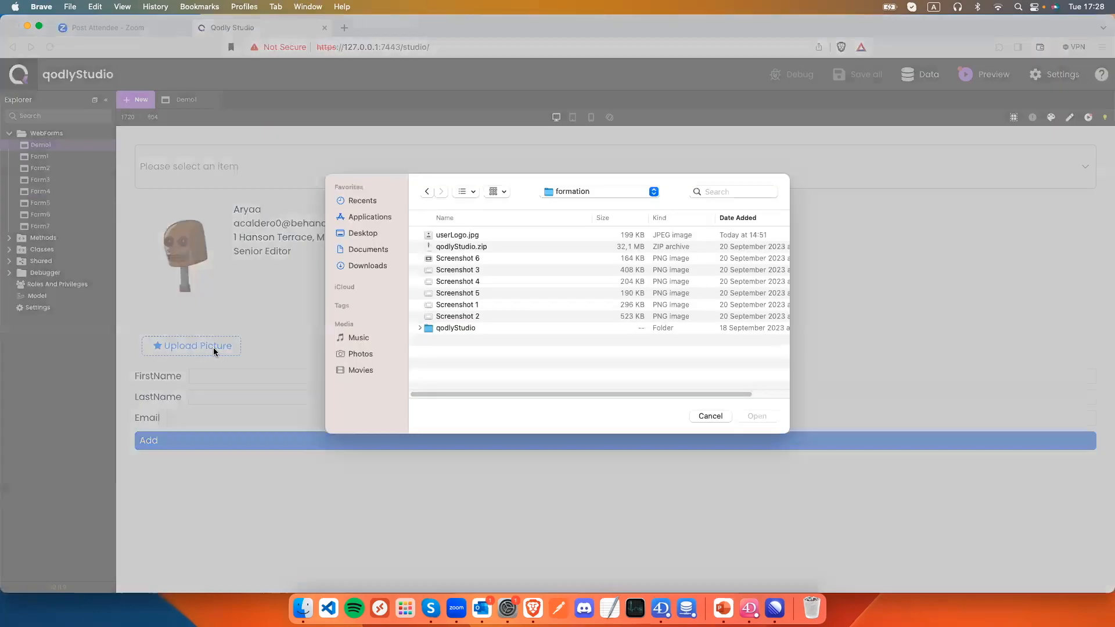
double_click(436, 236)
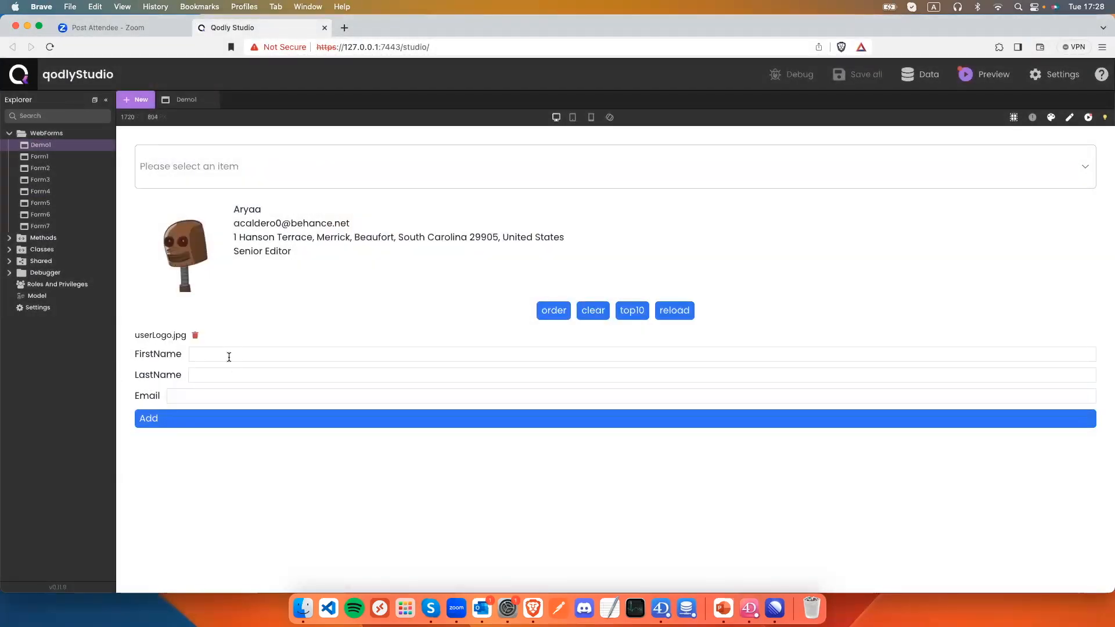
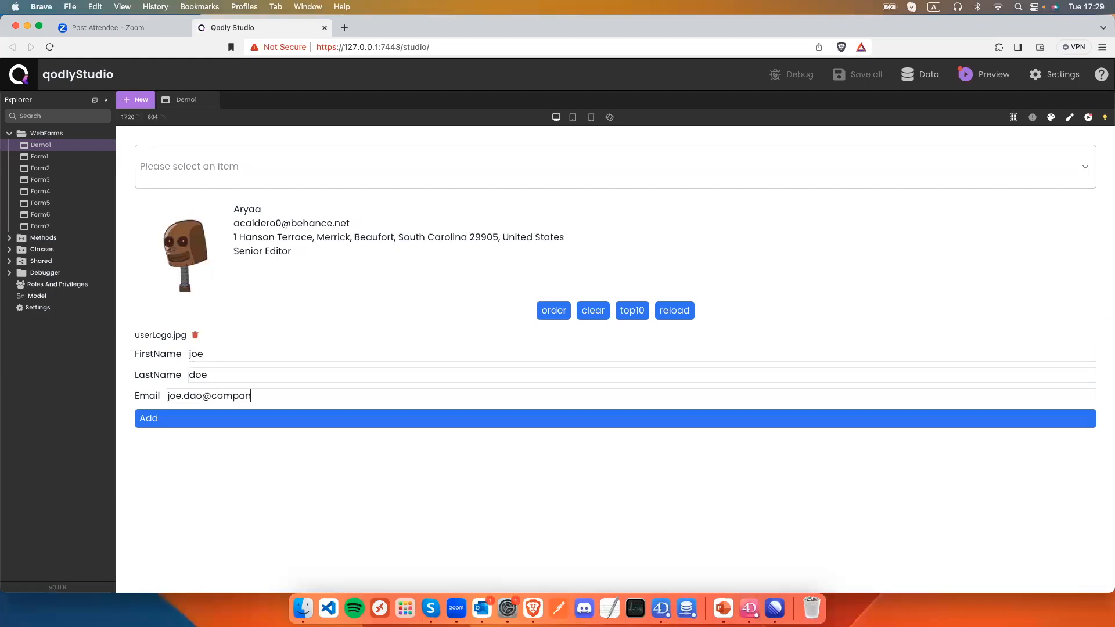
click(225, 422)
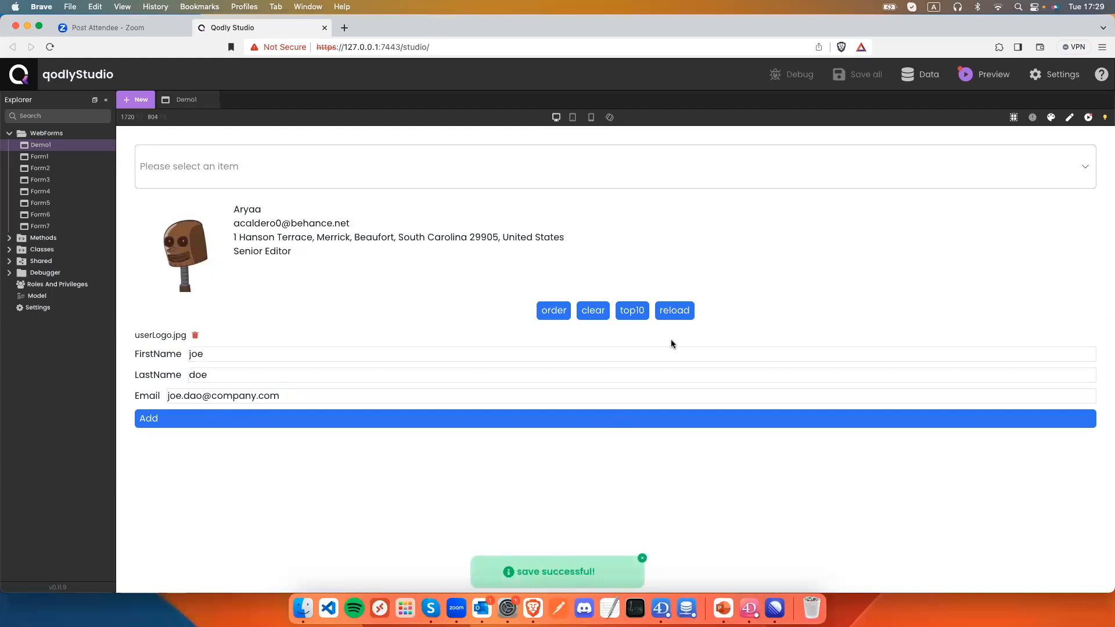
Search the user dropdown for the newly added user.
click(258, 166)
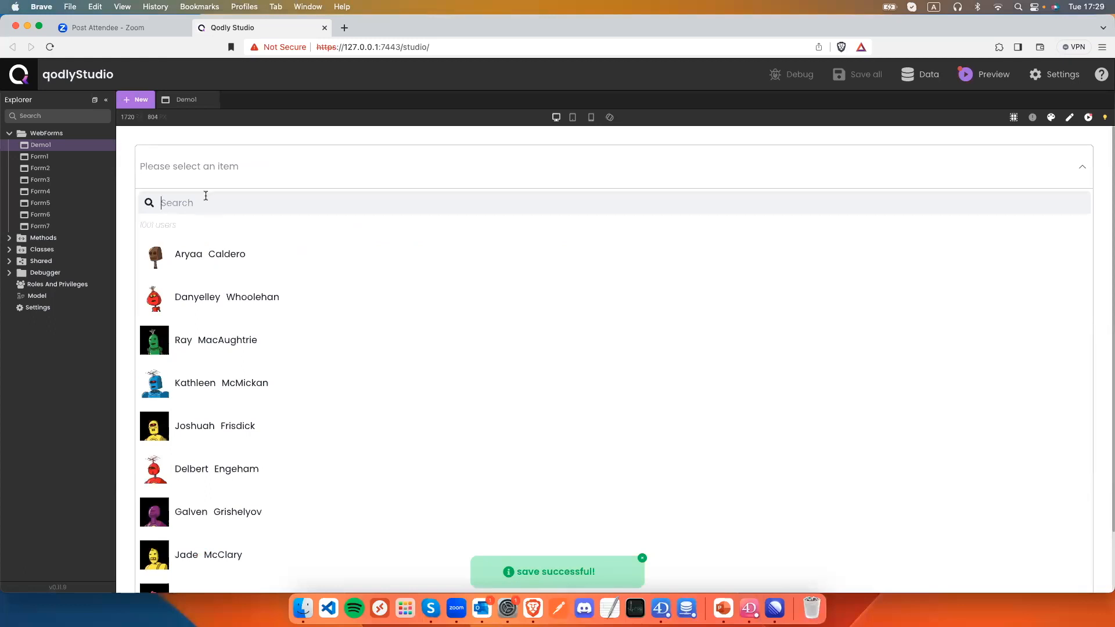
text(joe)
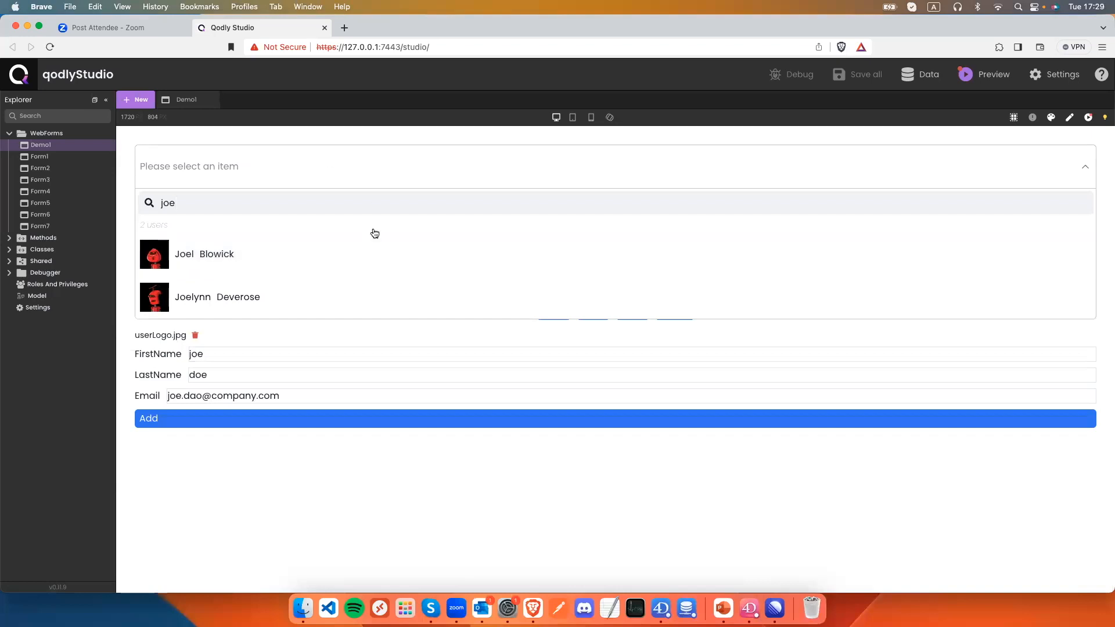
click(261, 438)
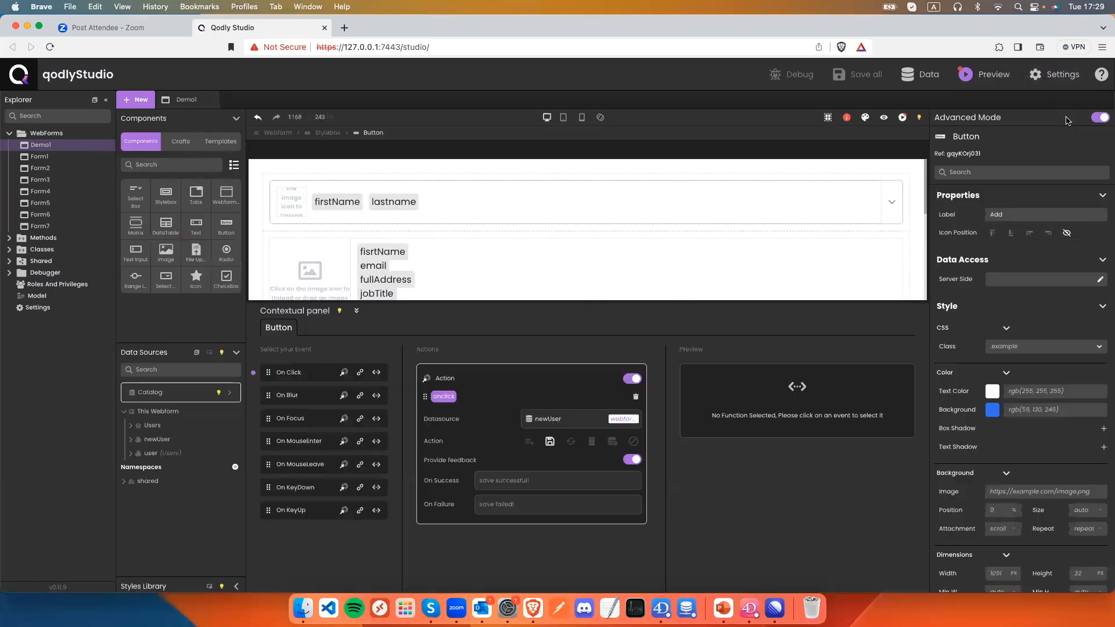
Add a second On Click action on Add that reloads the Users datasource, then save.
click(1069, 117)
scroll(438, 280, down, 5)
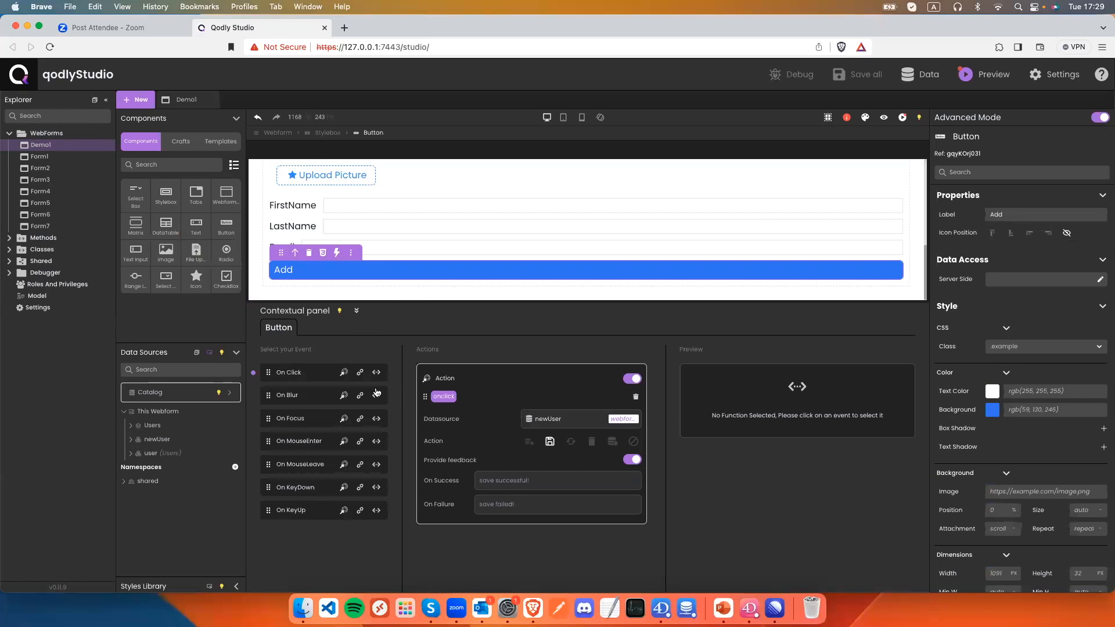
click(348, 377)
scroll(567, 548, down, 1)
click(554, 564)
text(user)
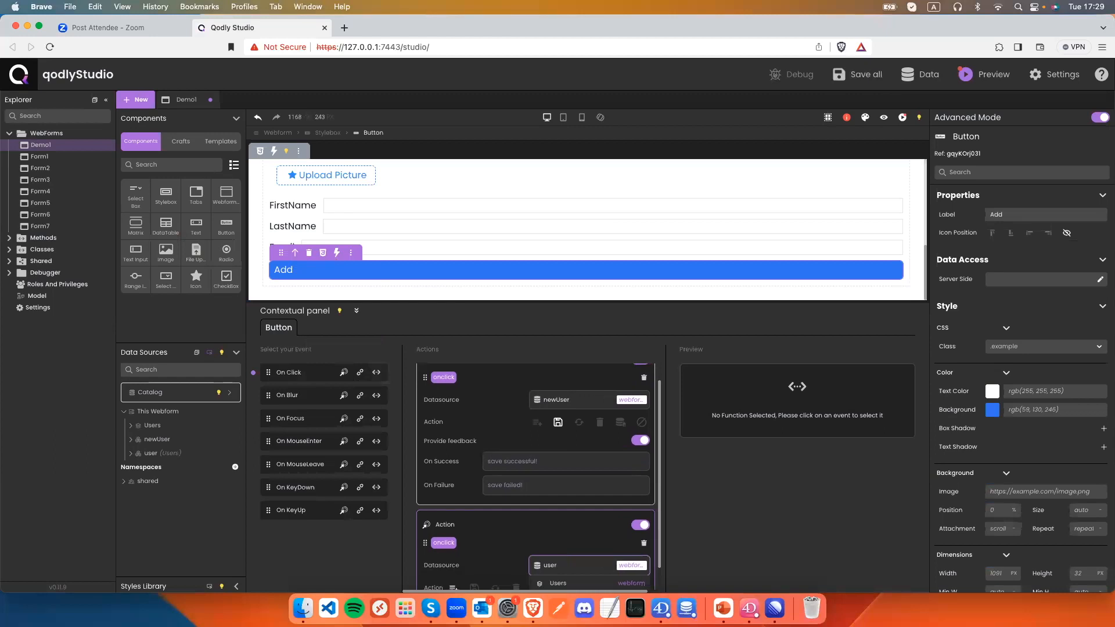
click(558, 555)
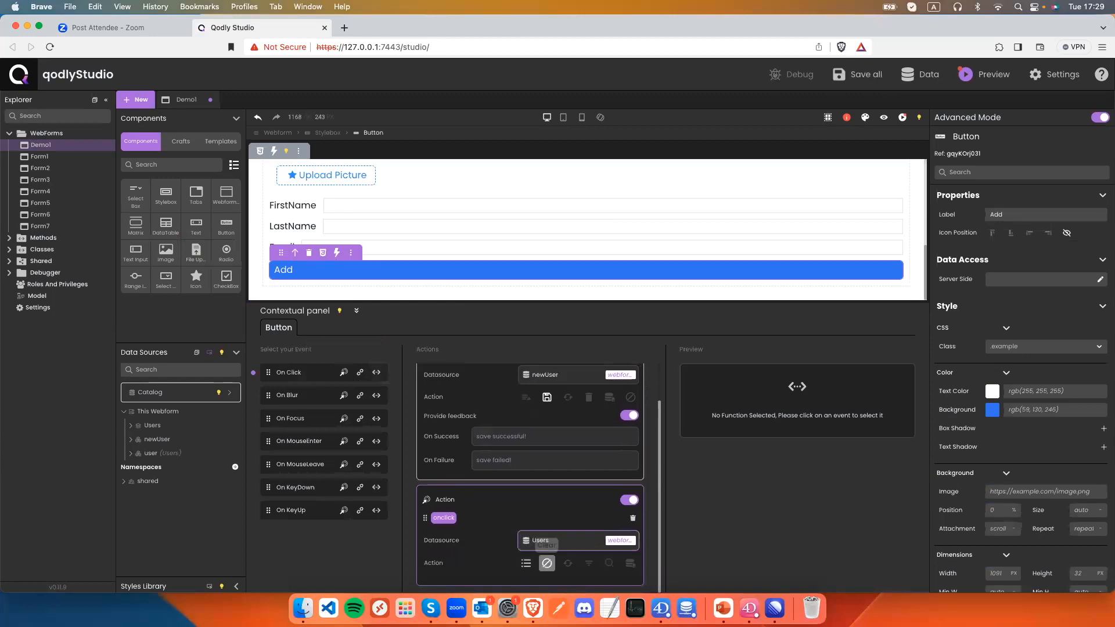
scroll(530, 478, down, 1)
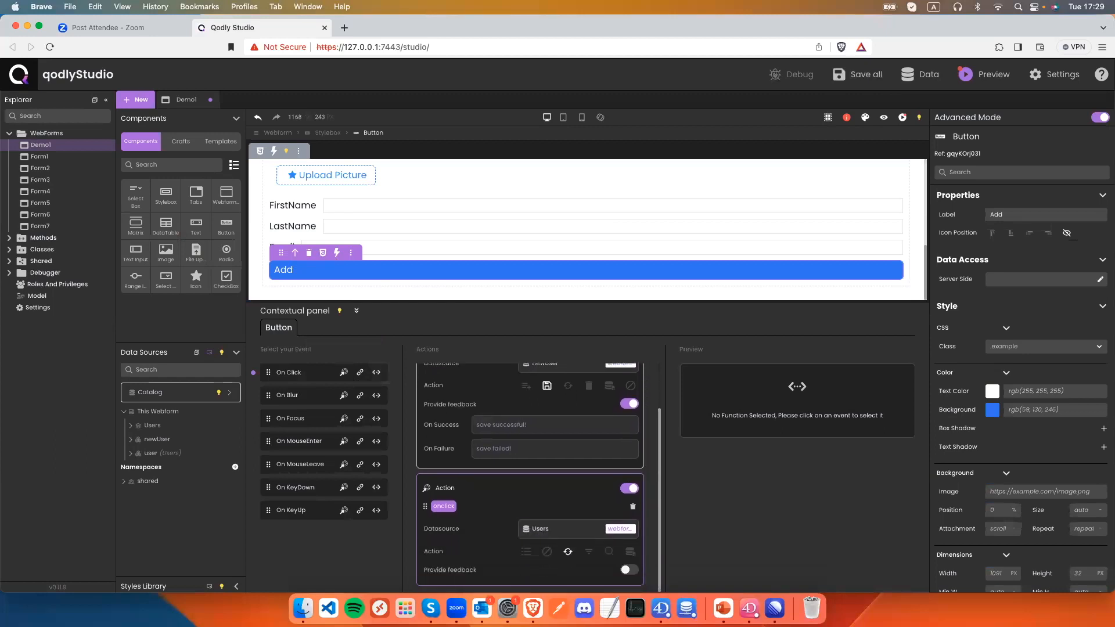
key(super+s)
Preview Demo1 and check the user list before adding anyone.
click(883, 118)
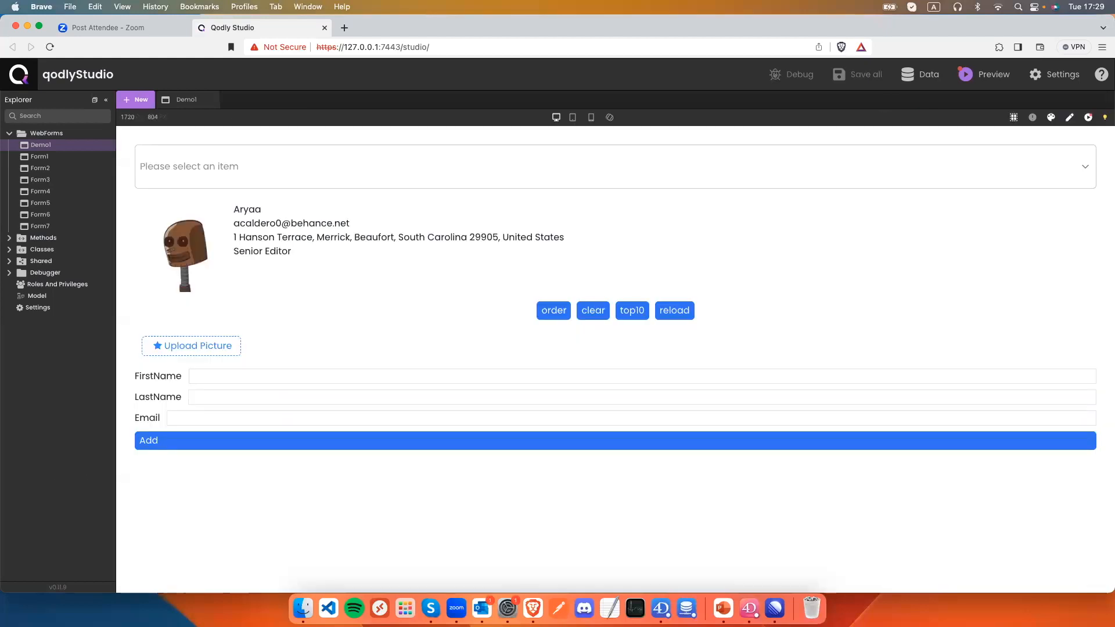
click(616, 167)
text(joe)
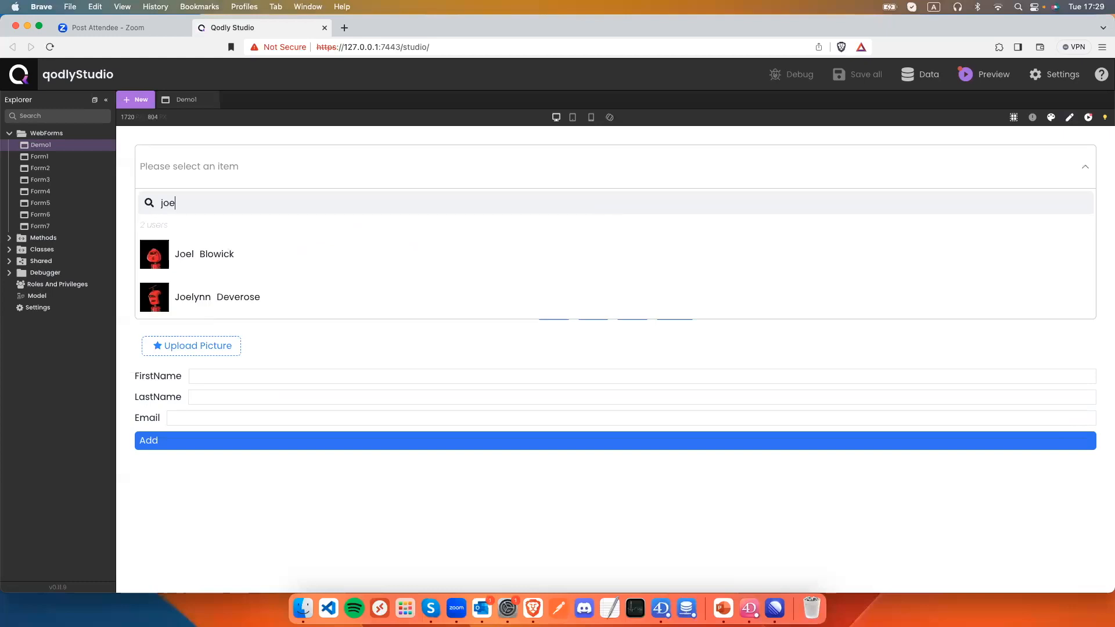
key(BackSpace)
key(BackSpace)
key(BackSpace)
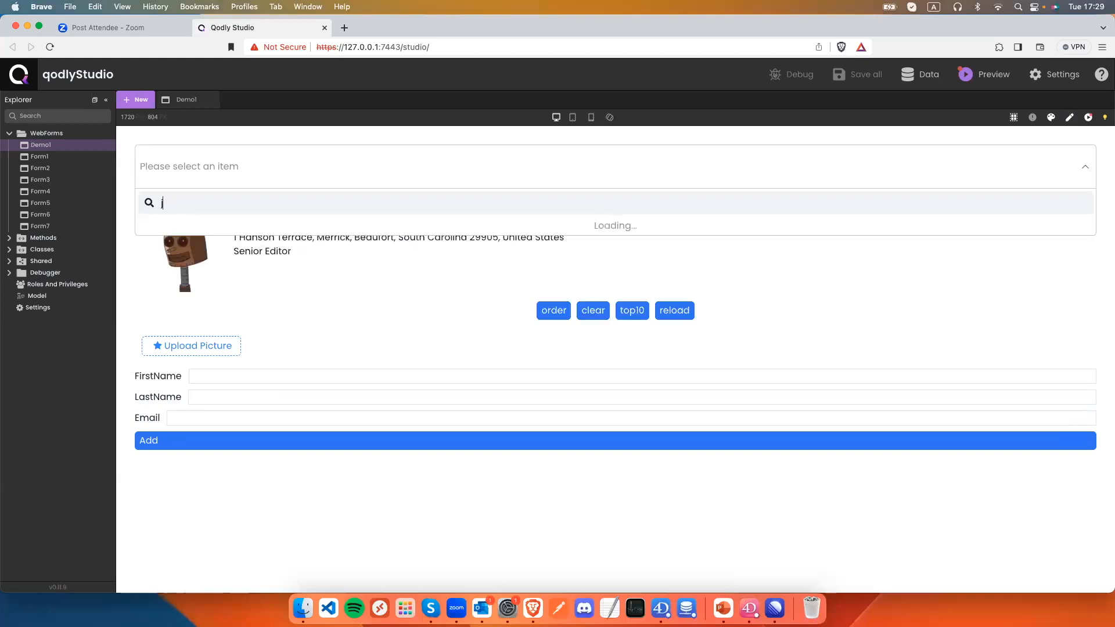
click(119, 252)
Enter a new user's name and e-mail, attach userLogo.jpg, and add the user.
click(229, 375)
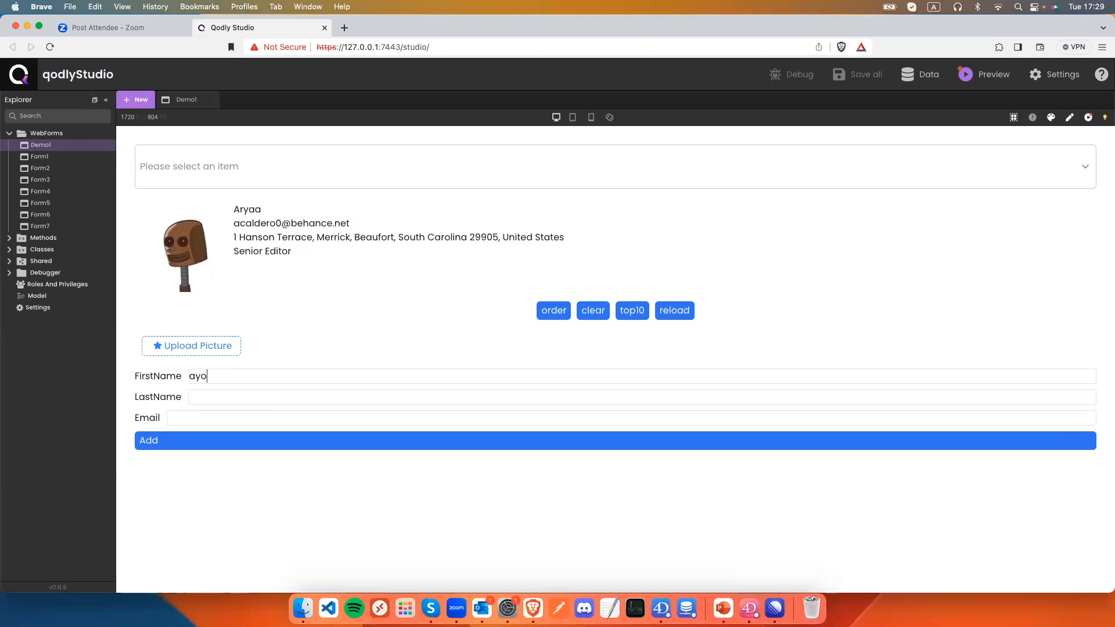
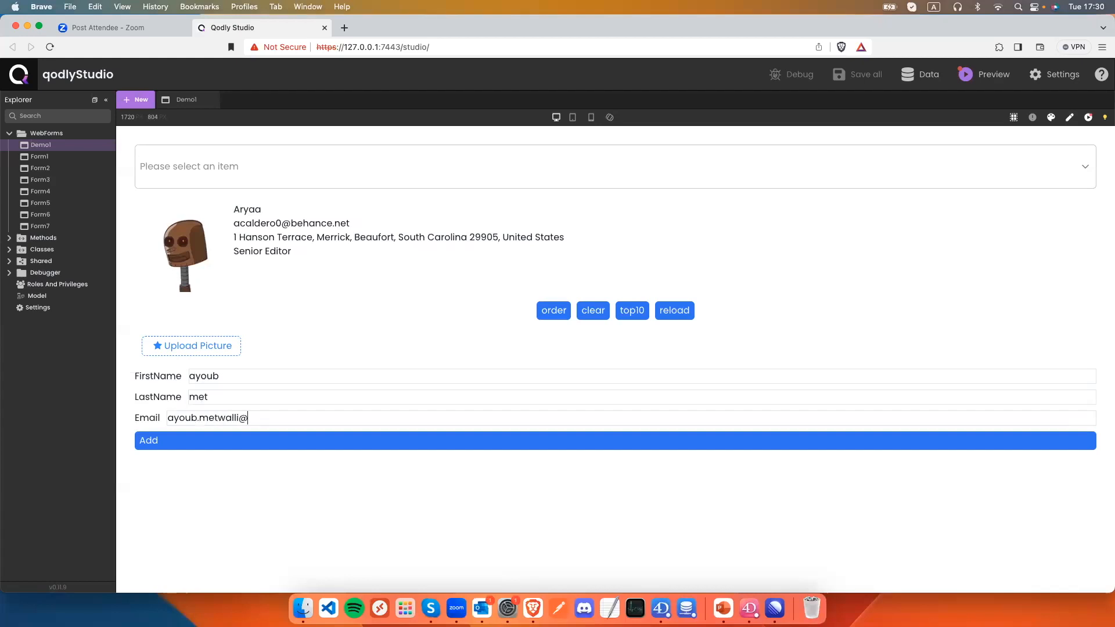
click(197, 346)
click(488, 234)
double_click(488, 234)
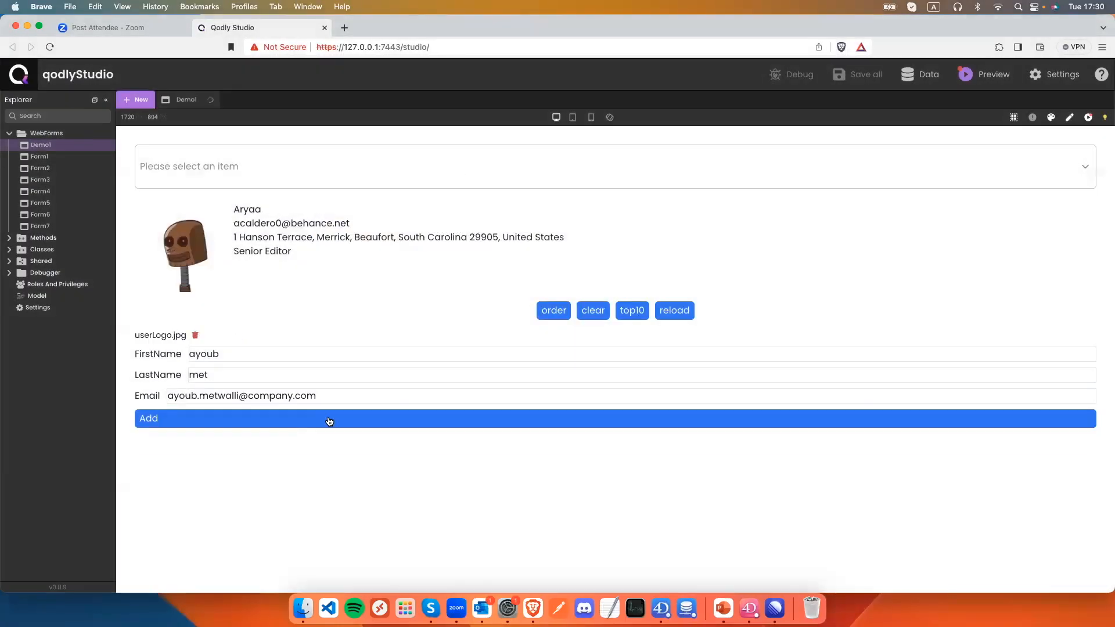
click(265, 417)
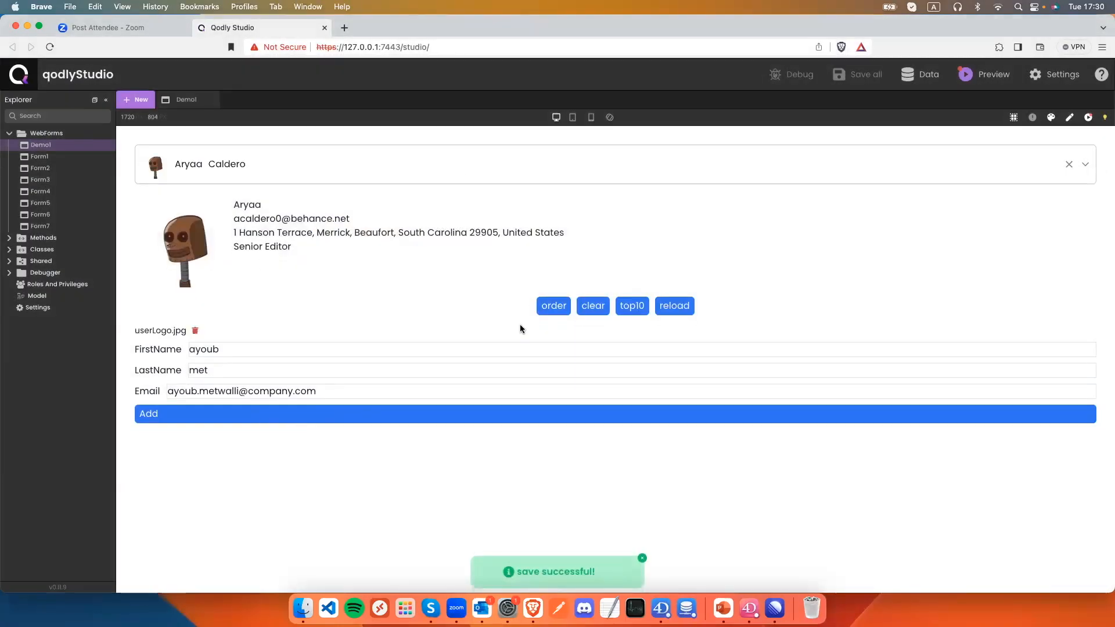
Search the user list to confirm the new user appears.
click(243, 180)
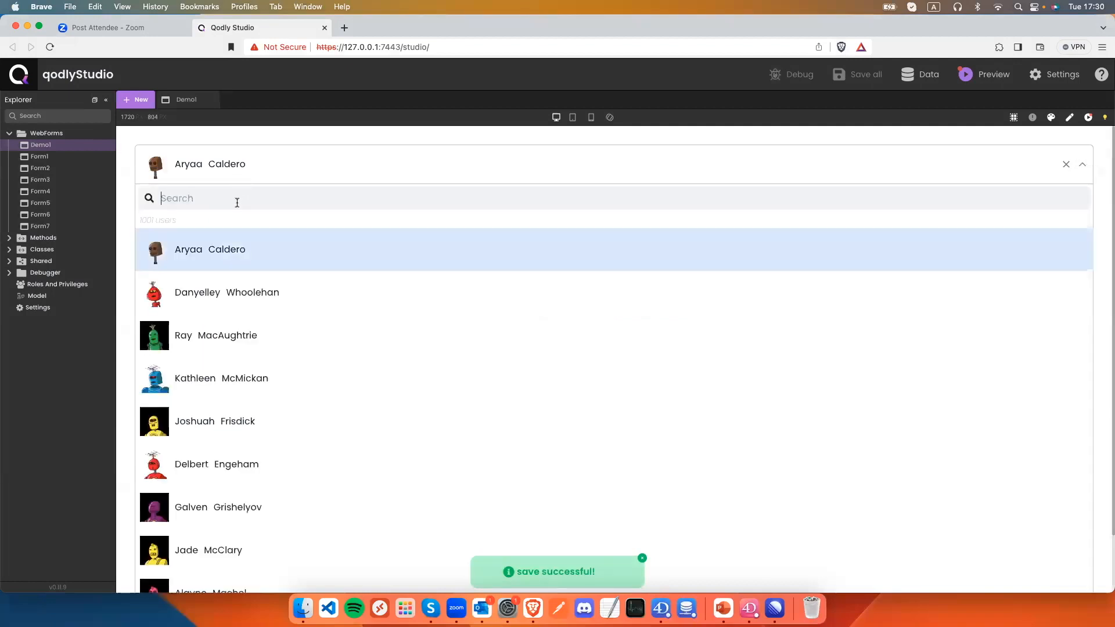
text(ayoub)
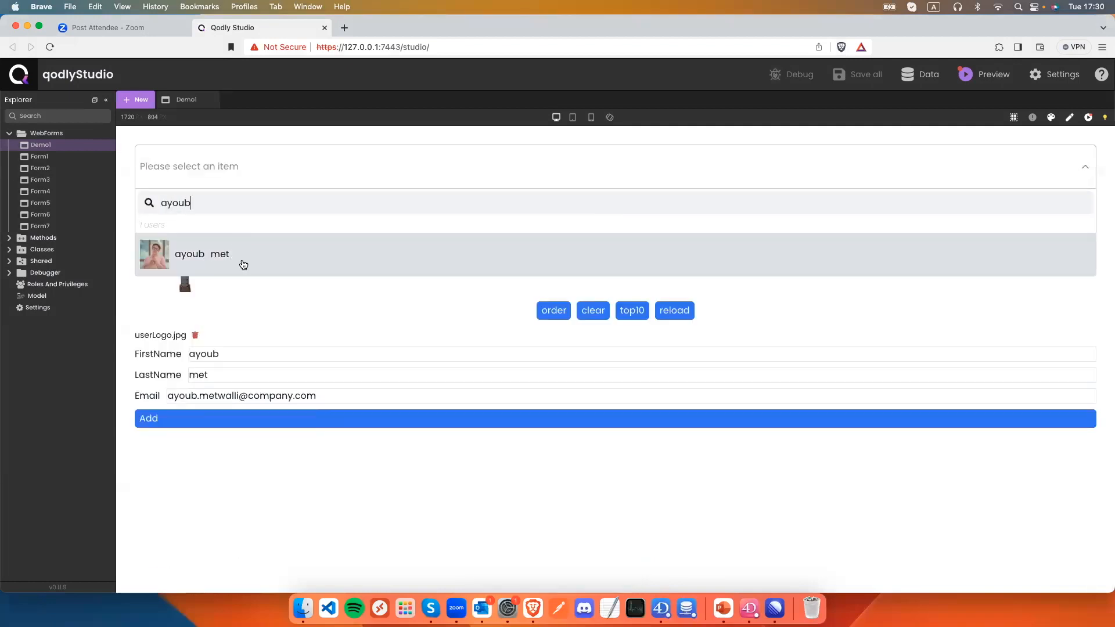
click(211, 302)
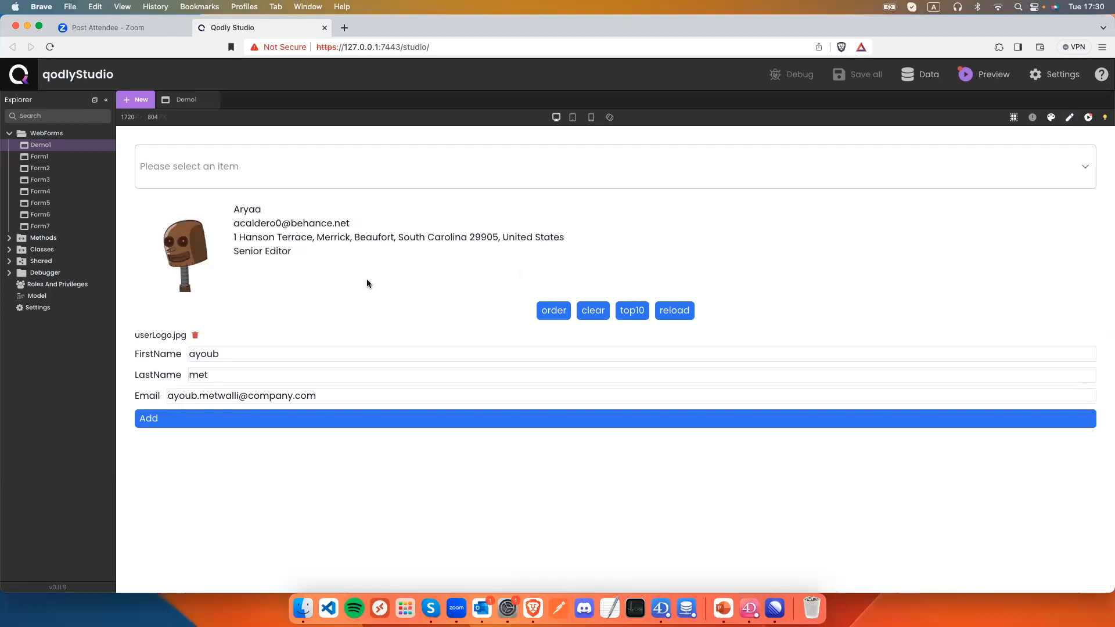
Exit preview and create a new webform named Matrix.
click(1069, 119)
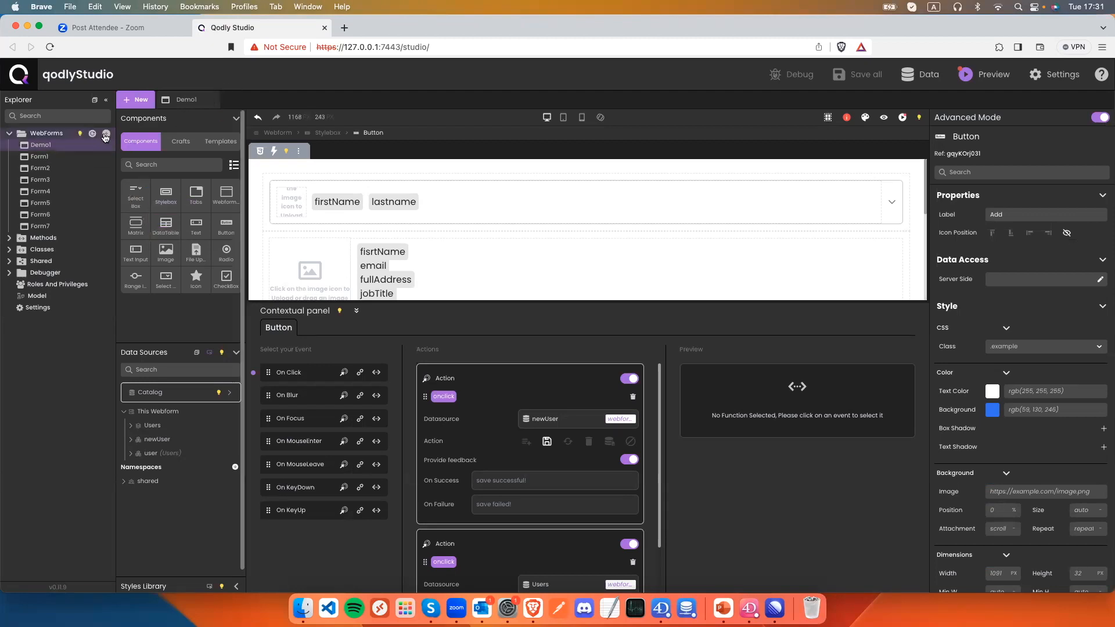
click(106, 135)
text(Matr)
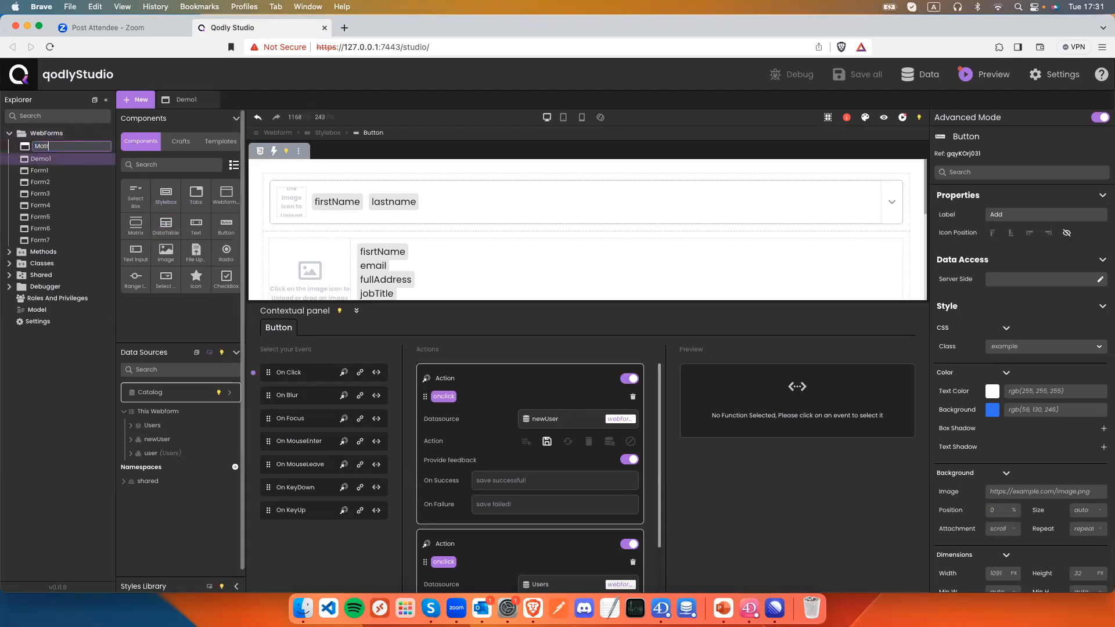
text(ix)
key(Return)
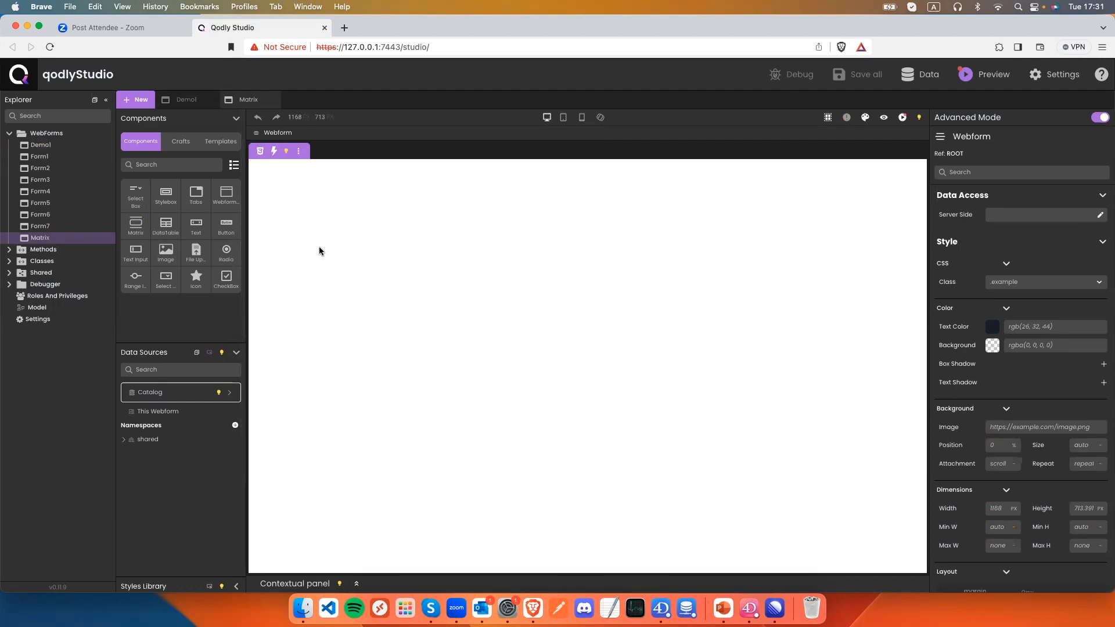
Drag a Matrix component from the Components panel onto the empty Matrix webform canvas.
drag(135, 223, 301, 235)
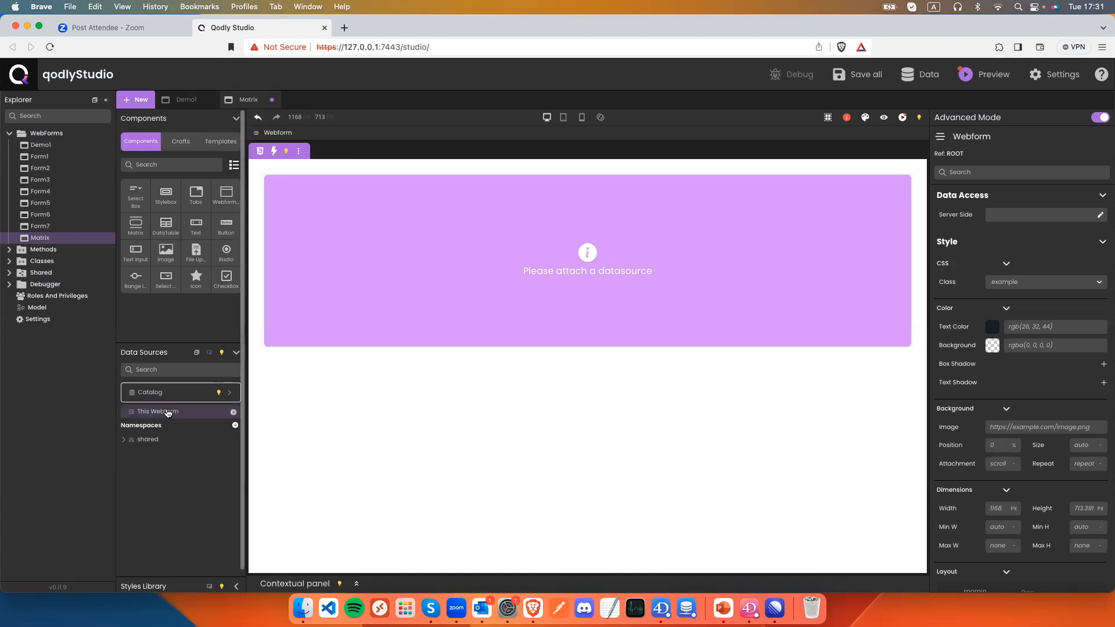
Create a 'products' Entity Selection datasource on the Product dataclass.
click(233, 412)
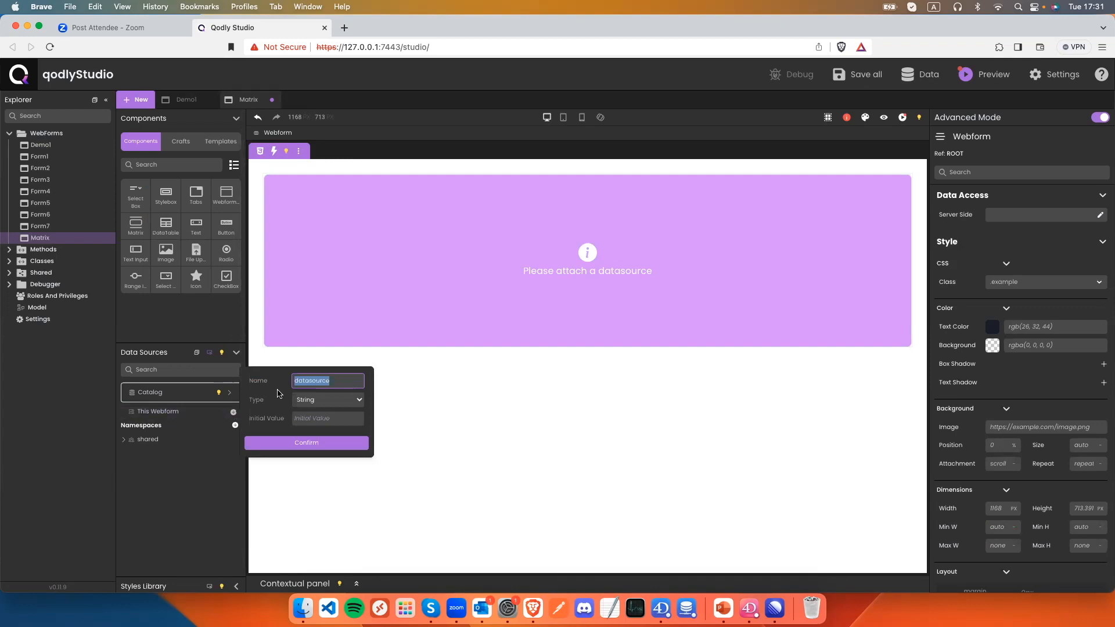
text(products)
click(304, 405)
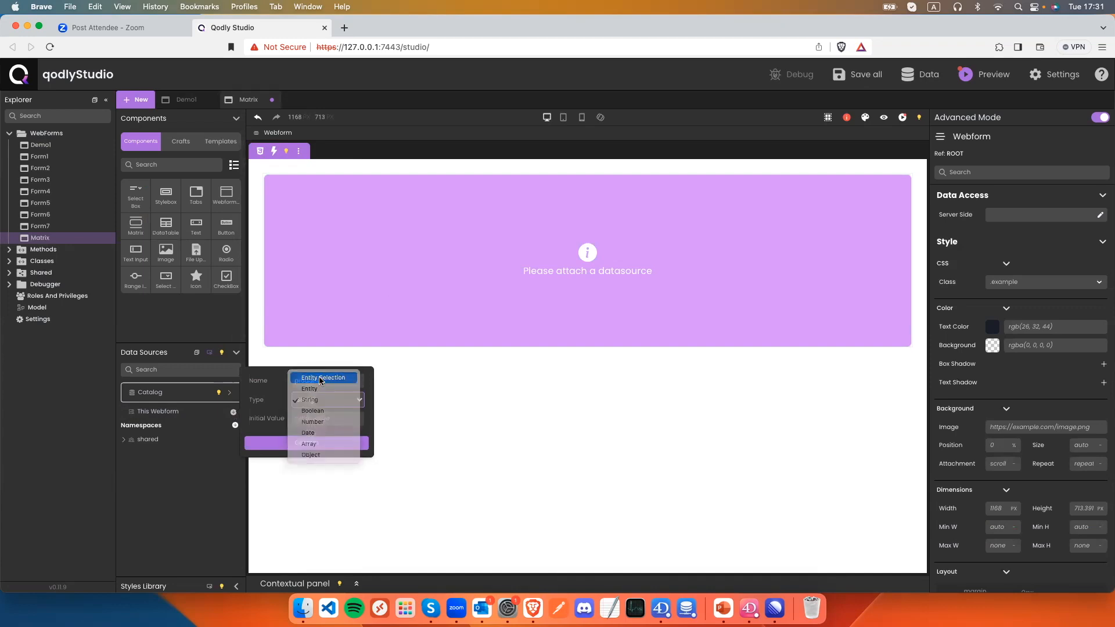
click(320, 378)
click(316, 401)
click(313, 433)
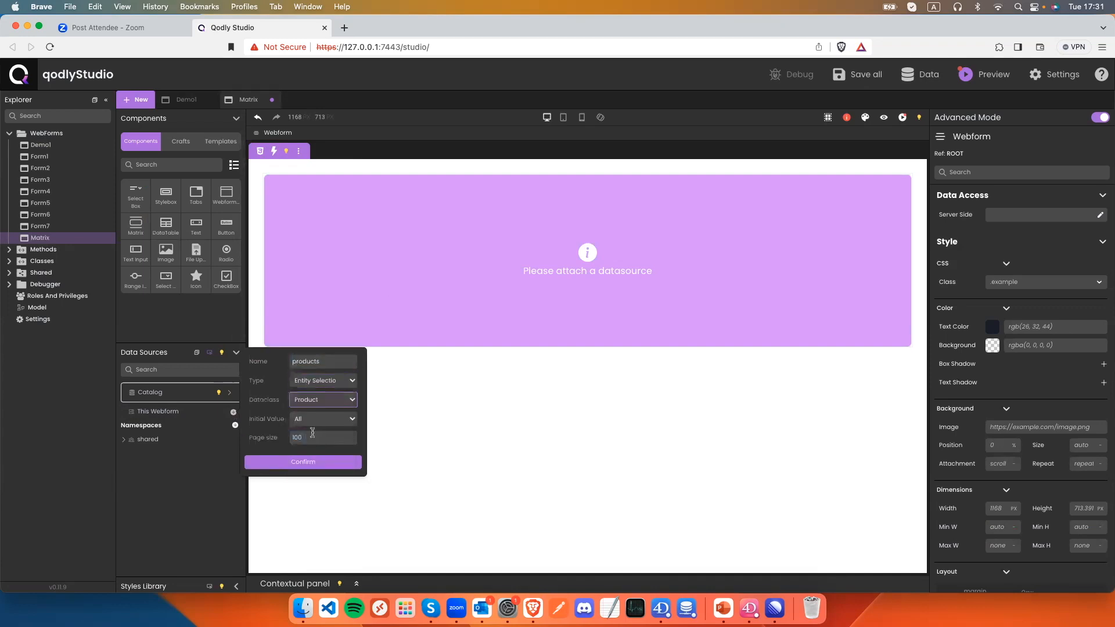
click(309, 463)
Add a 'product' entity datasource derived from products.
click(123, 413)
click(197, 427)
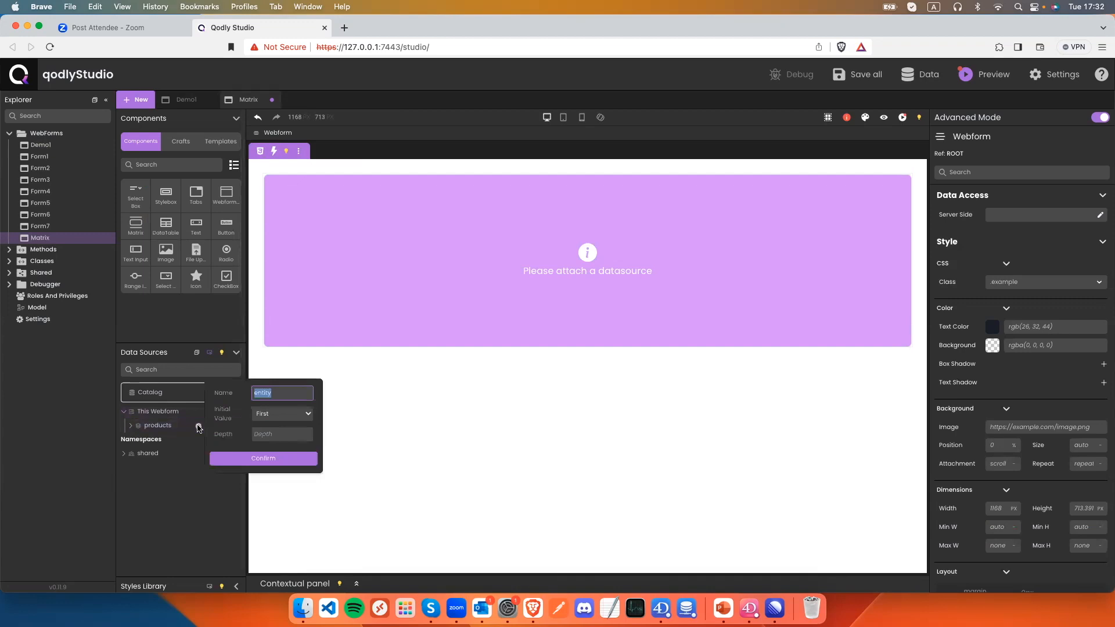
text(proc)
key(BackSpace)
text(f)
key(BackSpace)
text(duct)
click(252, 456)
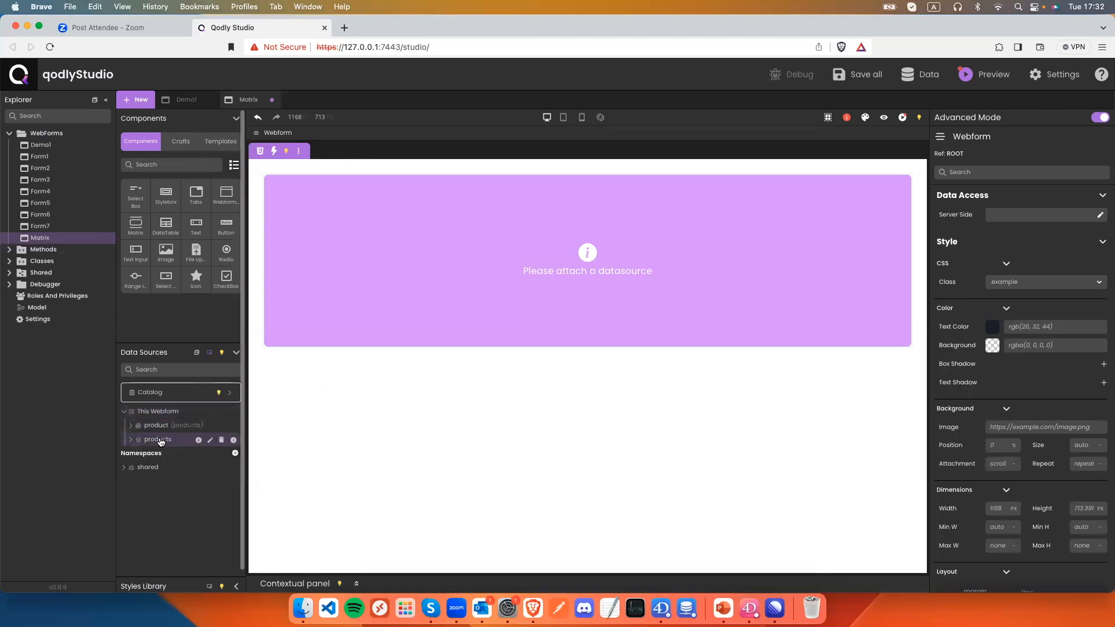
Drop products onto the Matrix, set its Selected Element to product, and save.
drag(160, 440, 433, 288)
click(333, 204)
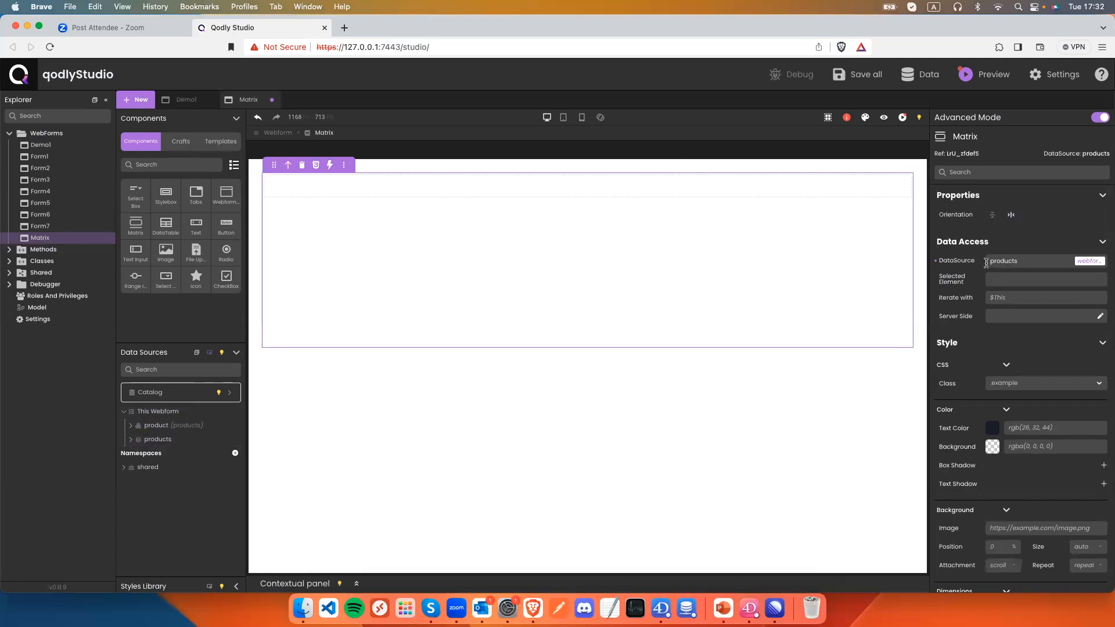
click(1011, 283)
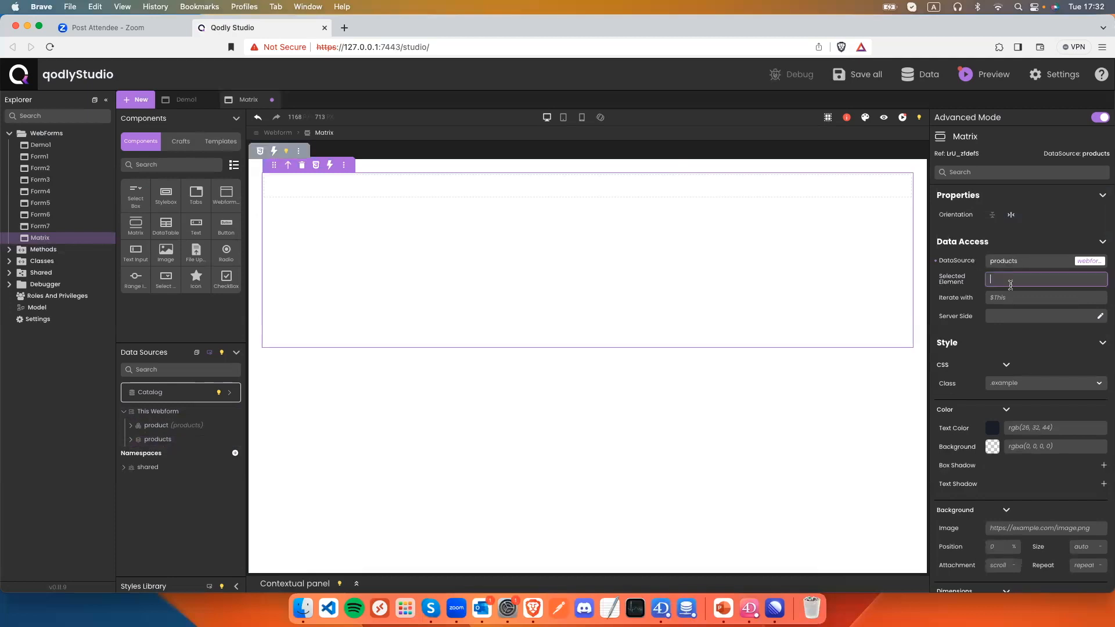
text(produ)
key(Down)
key(Down)
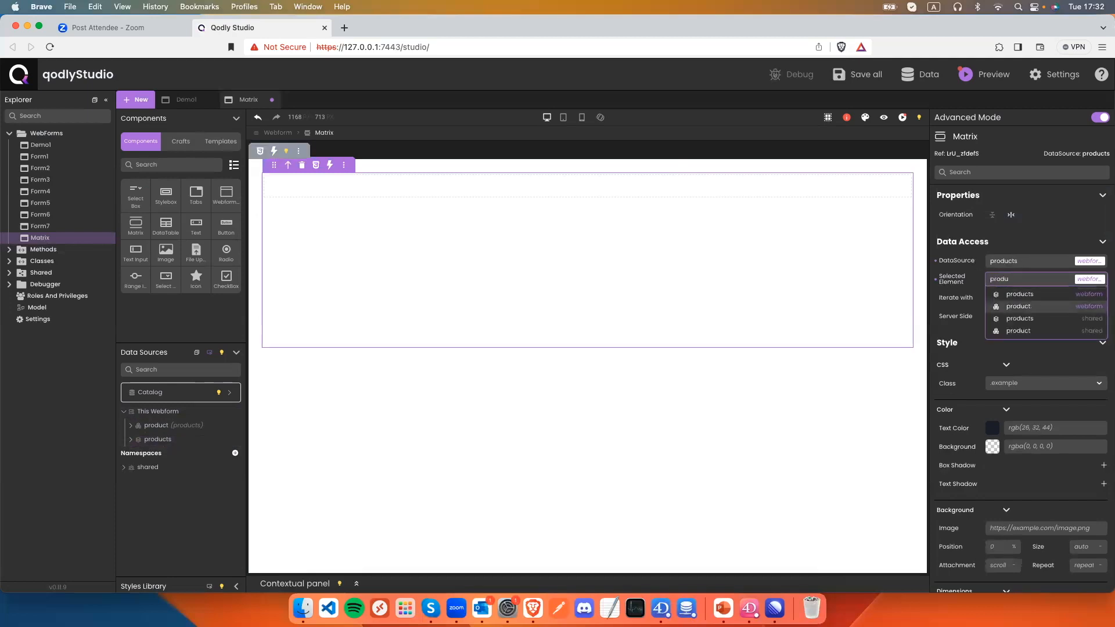
key(Return)
key(super+s)
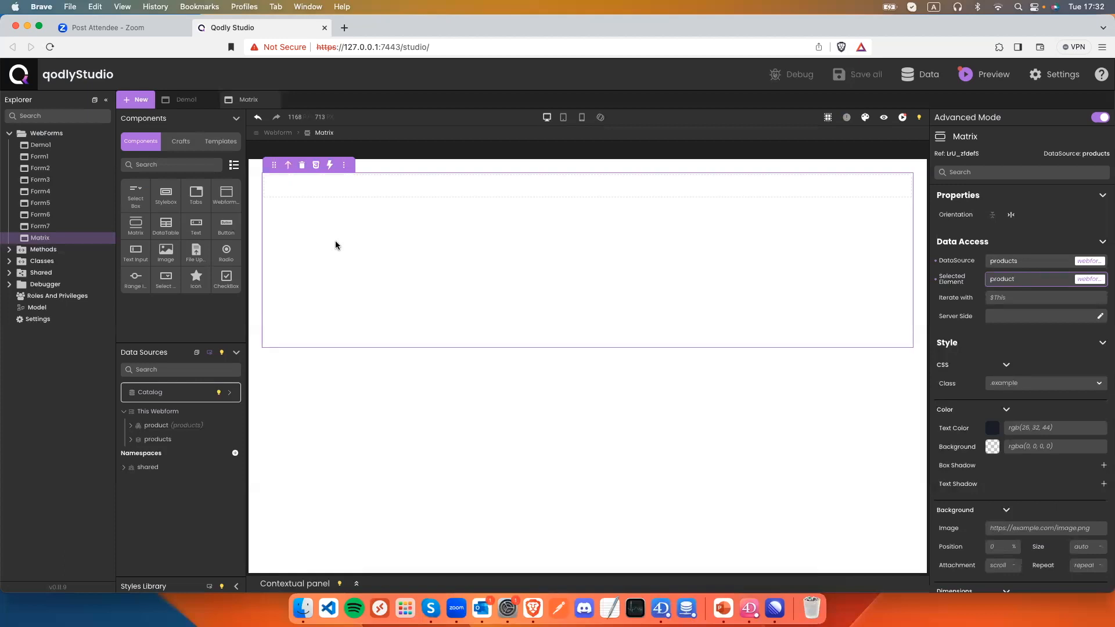
Size the matrix stylebox to 50% width and 100 px height, save, and drop an Image inside.
click(299, 193)
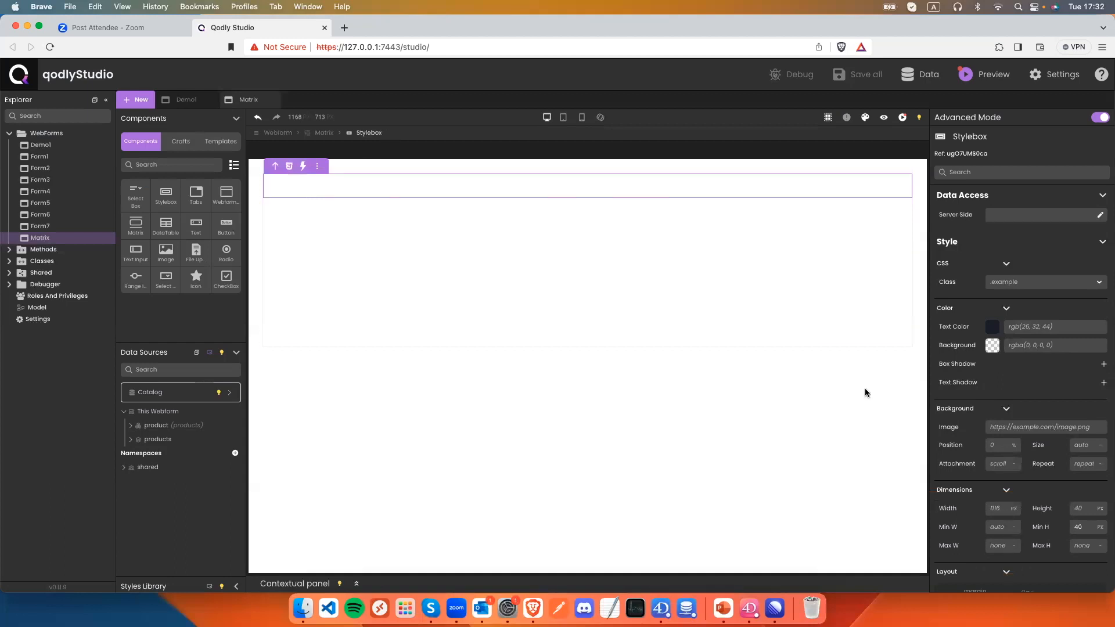
click(996, 509)
text(50%)
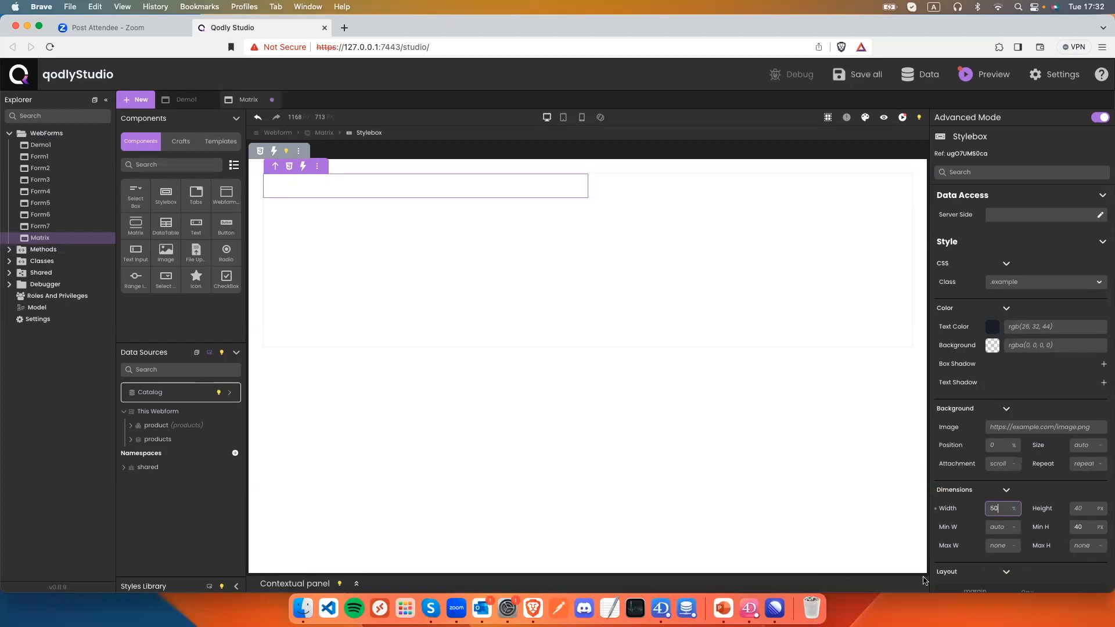
click(1078, 507)
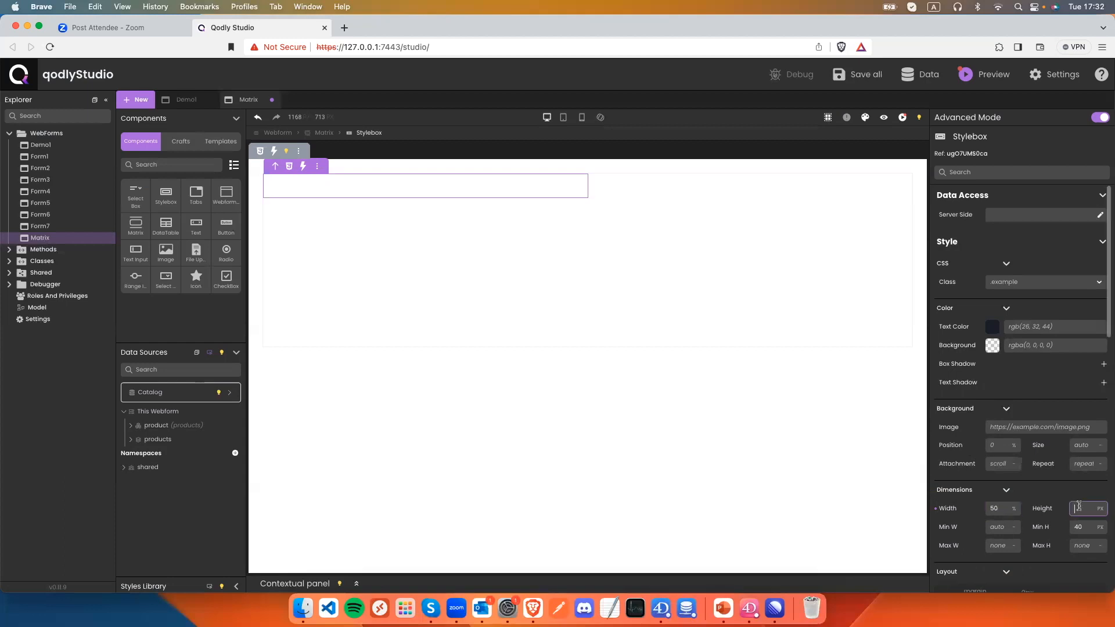
text(1)
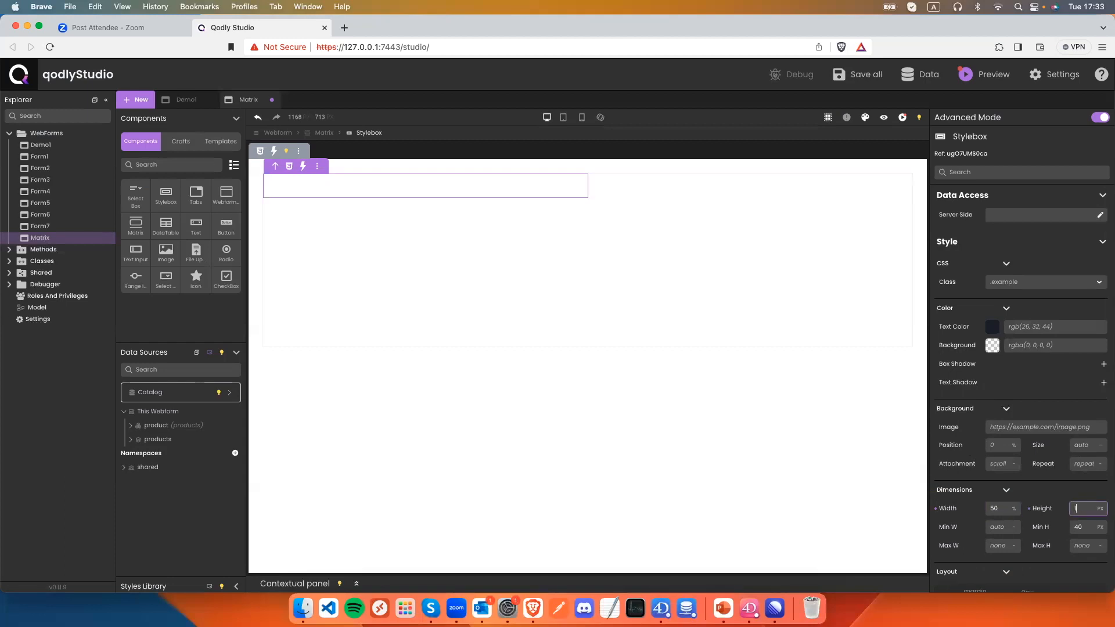
text(00)
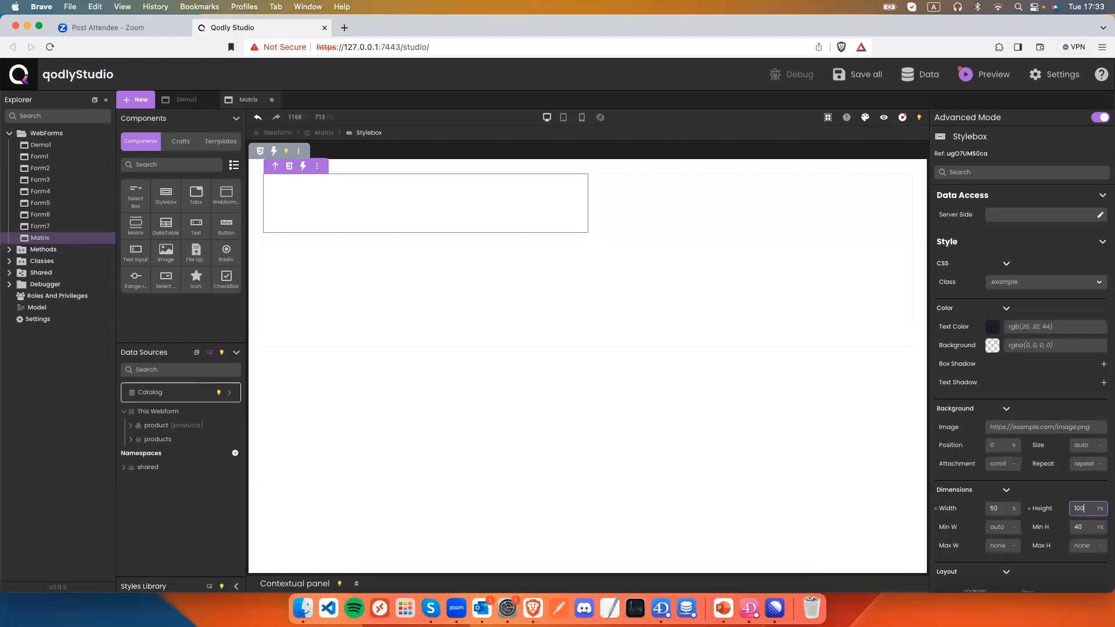
key(super+s)
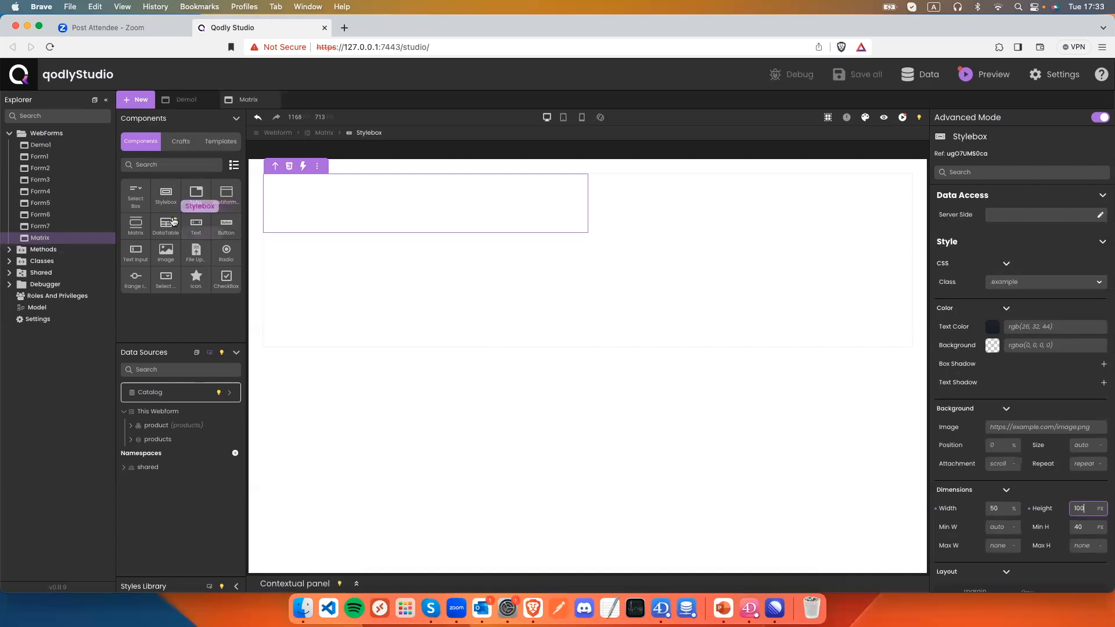
drag(179, 250, 288, 204)
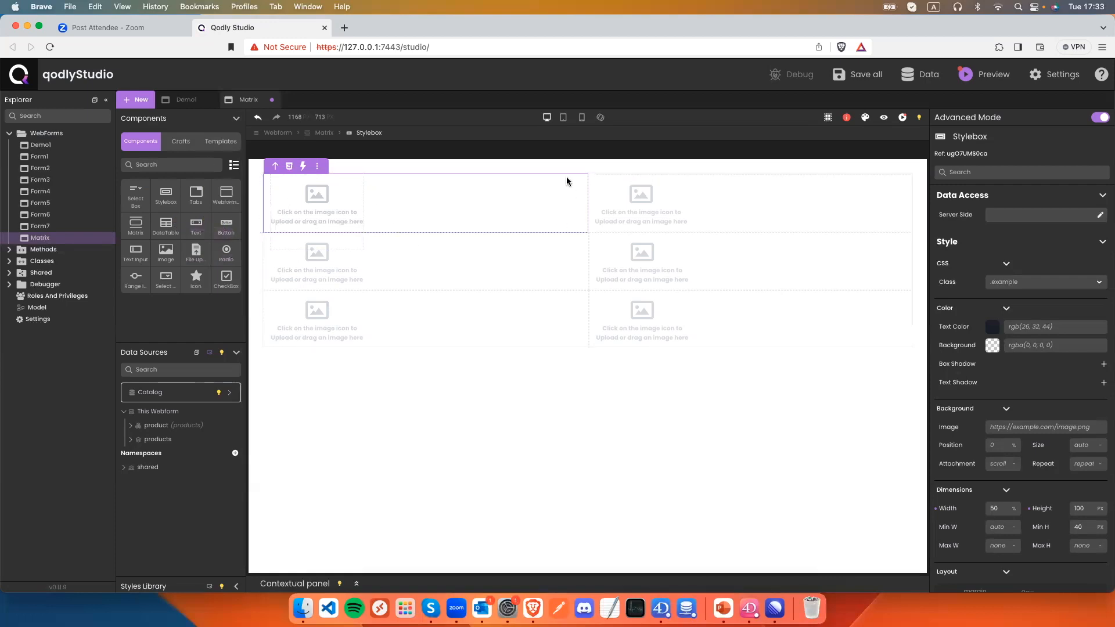
Add a stylebox beside the image and make the image 80×80 px with 40 border radius.
drag(165, 194, 383, 204)
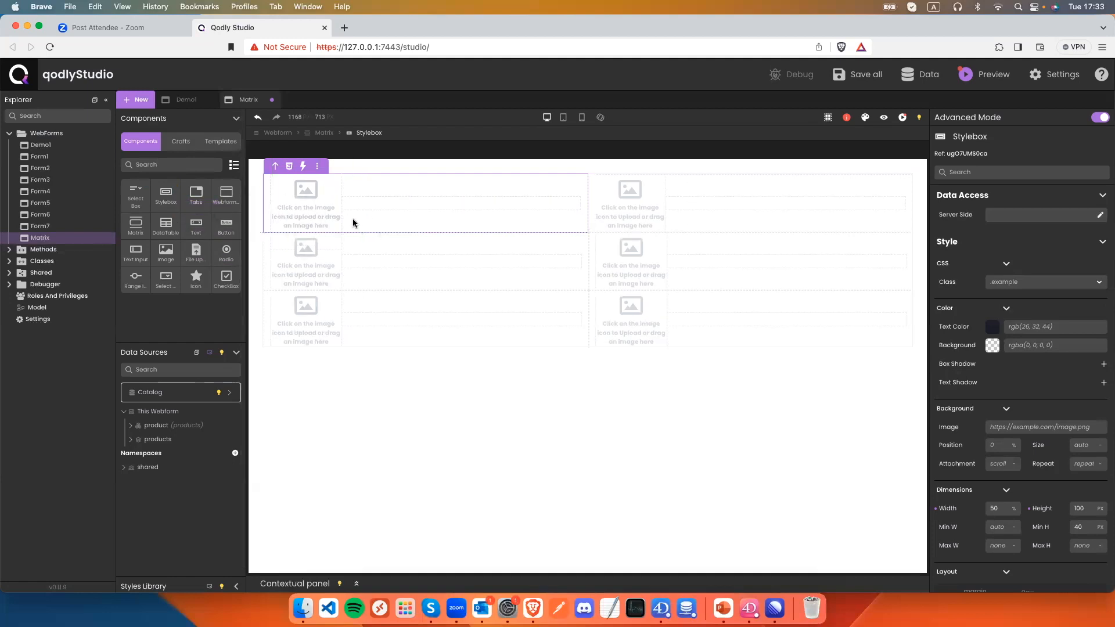
click(318, 210)
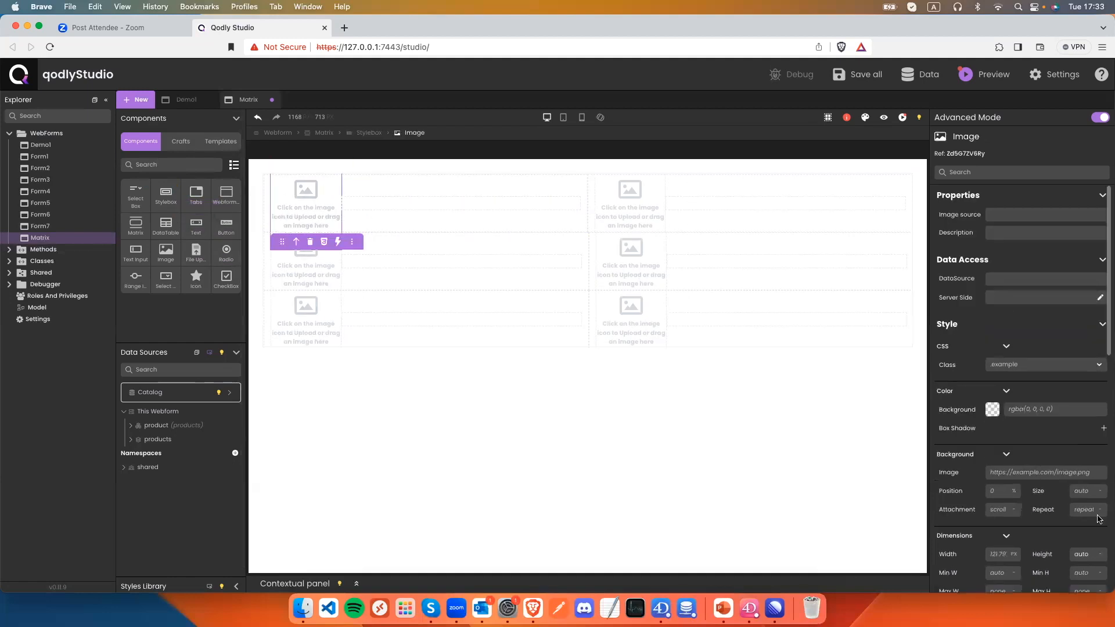
click(1001, 554)
text(80)
click(1076, 554)
text(80)
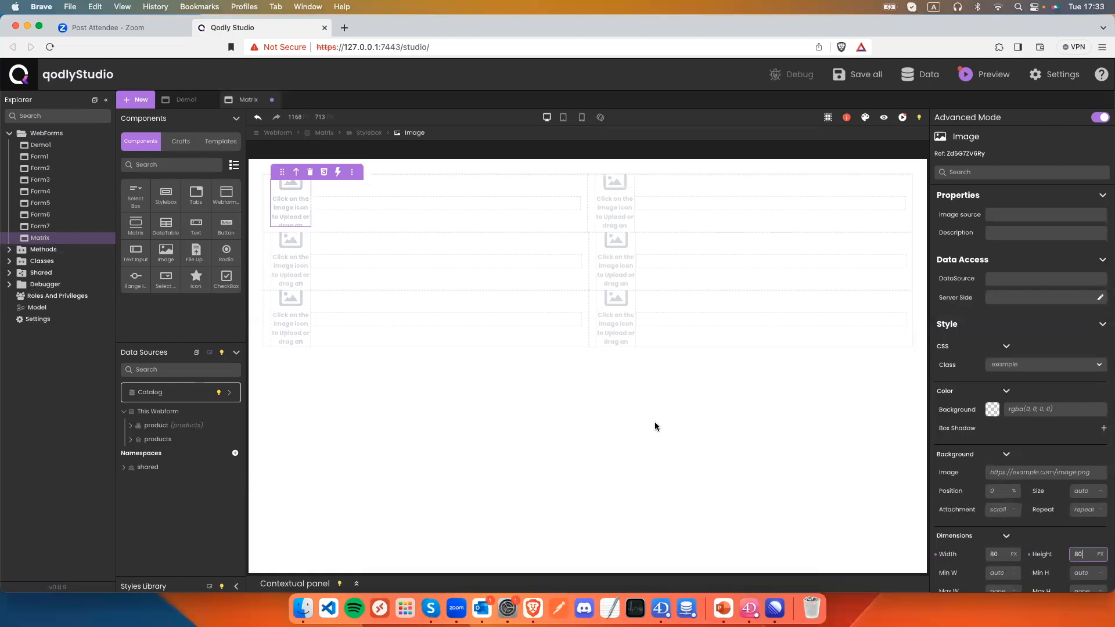
scroll(1014, 465, down, 10)
click(1045, 555)
text(40)
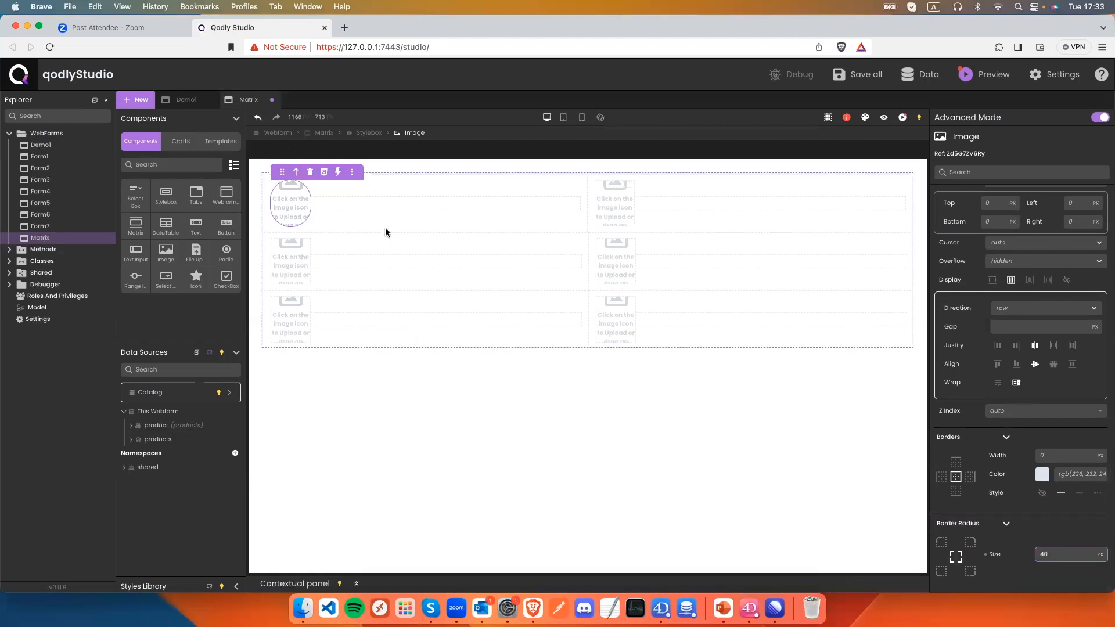
Set the new stylebox's width to fit-content and save the project.
click(343, 202)
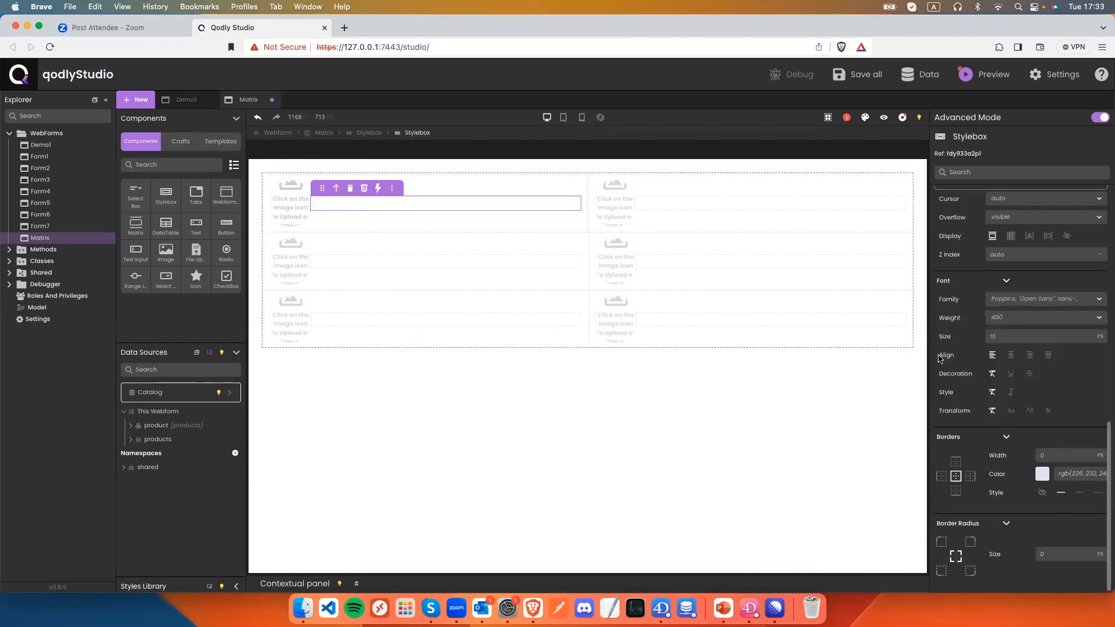
scroll(1034, 395, up, 10)
scroll(1004, 444, down, 1)
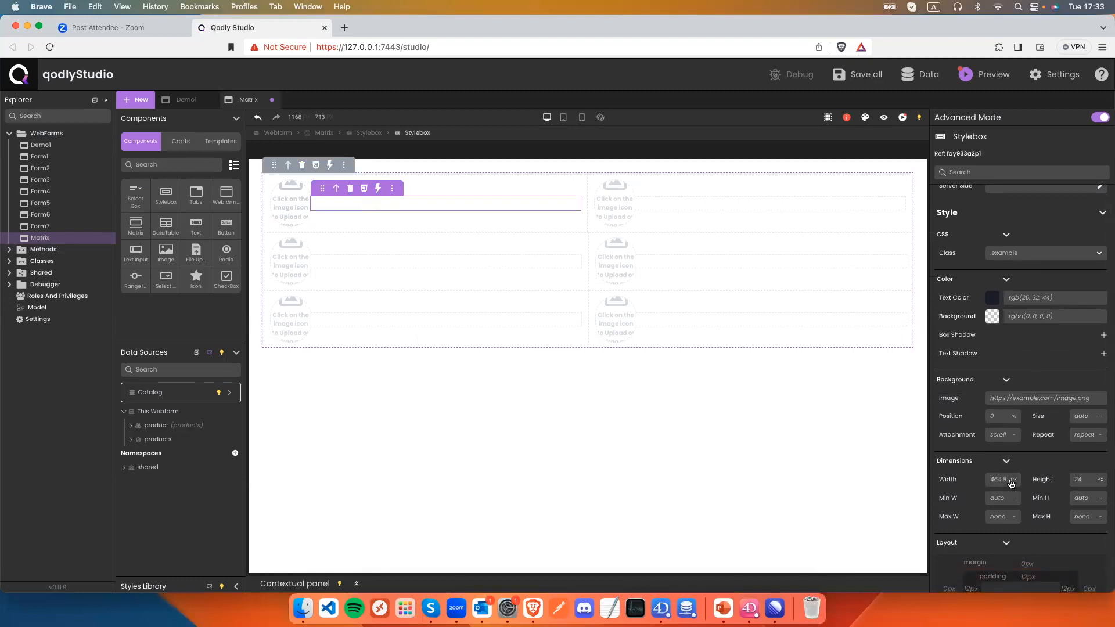
click(1011, 480)
click(990, 555)
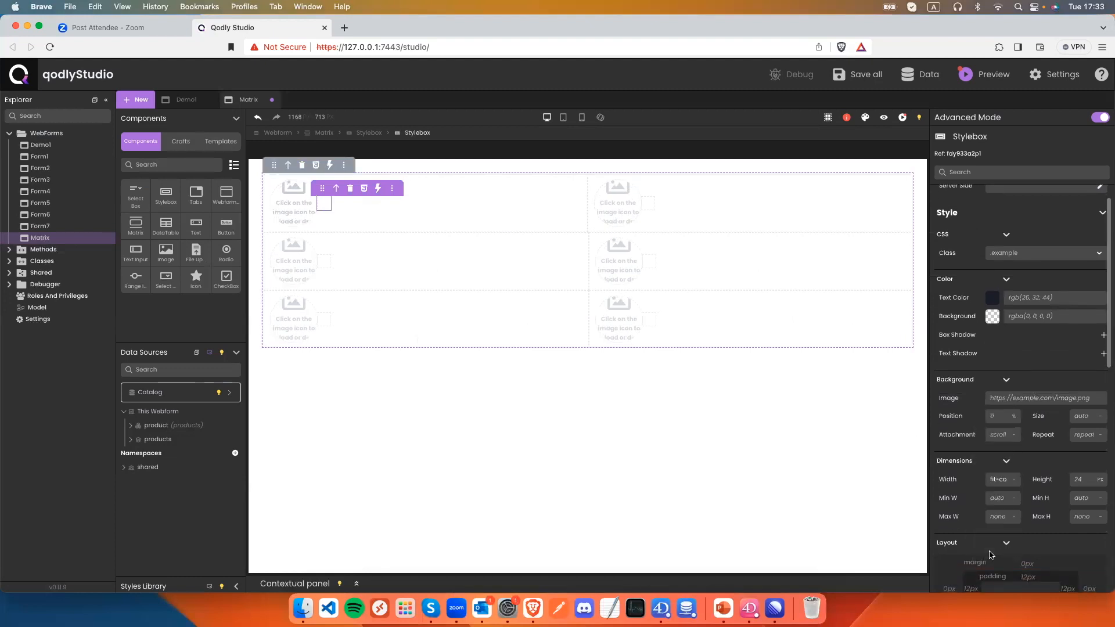
key(super+s)
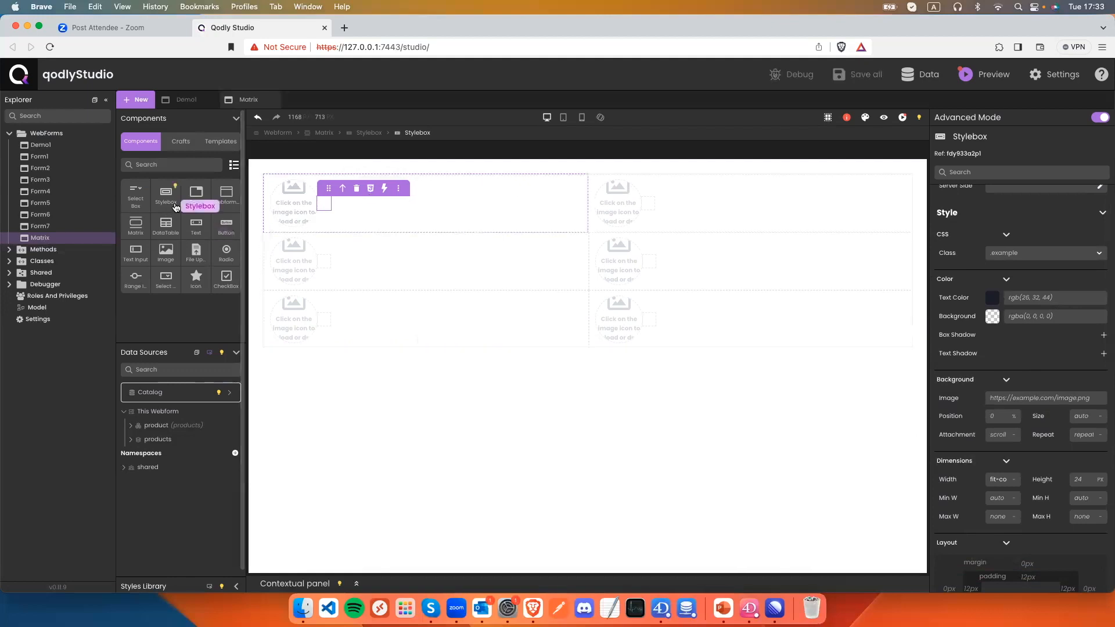
Drop a Text element into the first cell's new stylebox and open its binding settings.
drag(196, 231, 322, 204)
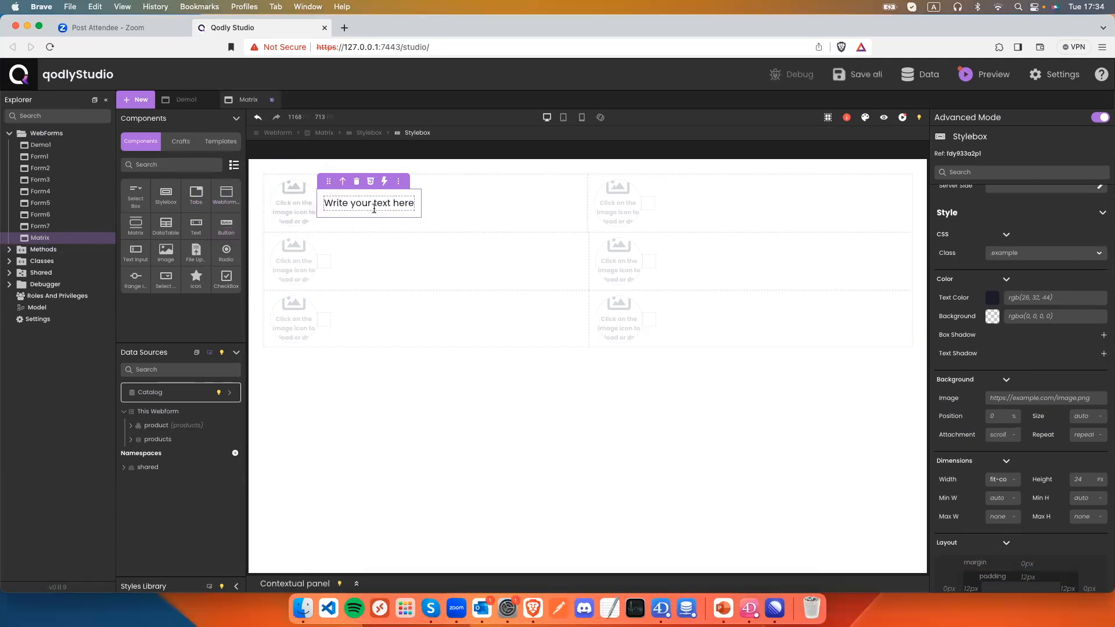
double_click(334, 205)
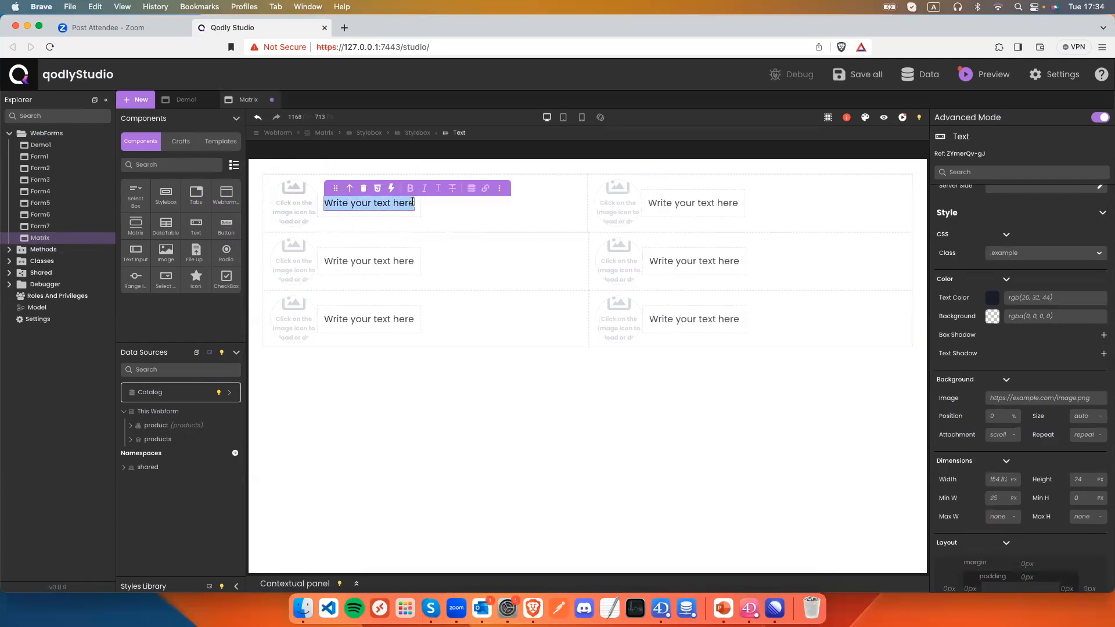
click(472, 188)
click(440, 227)
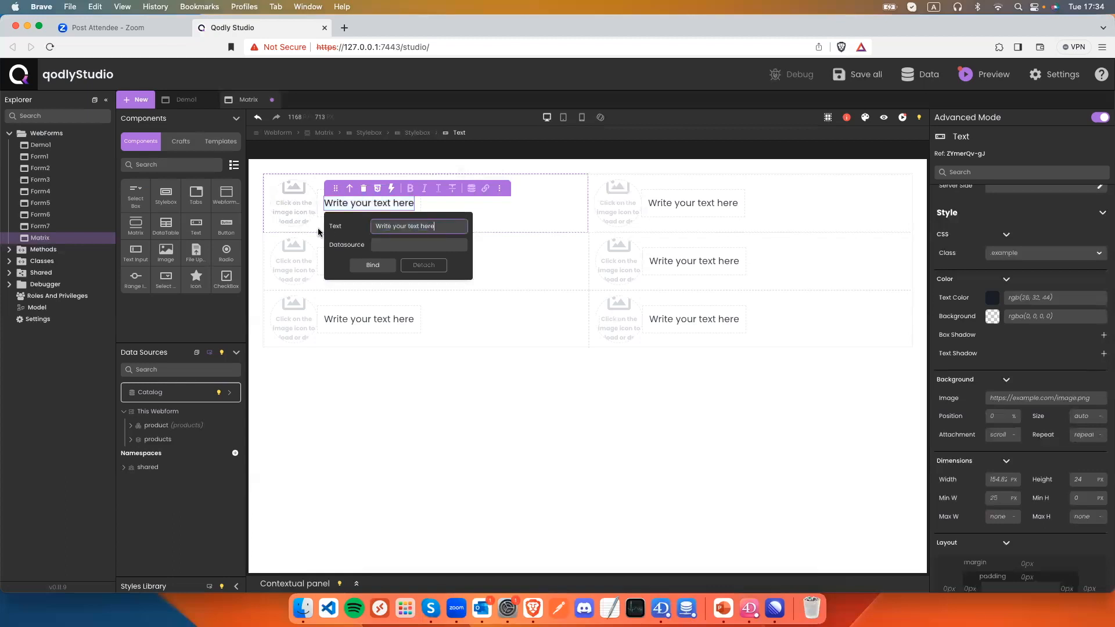
key(super+a)
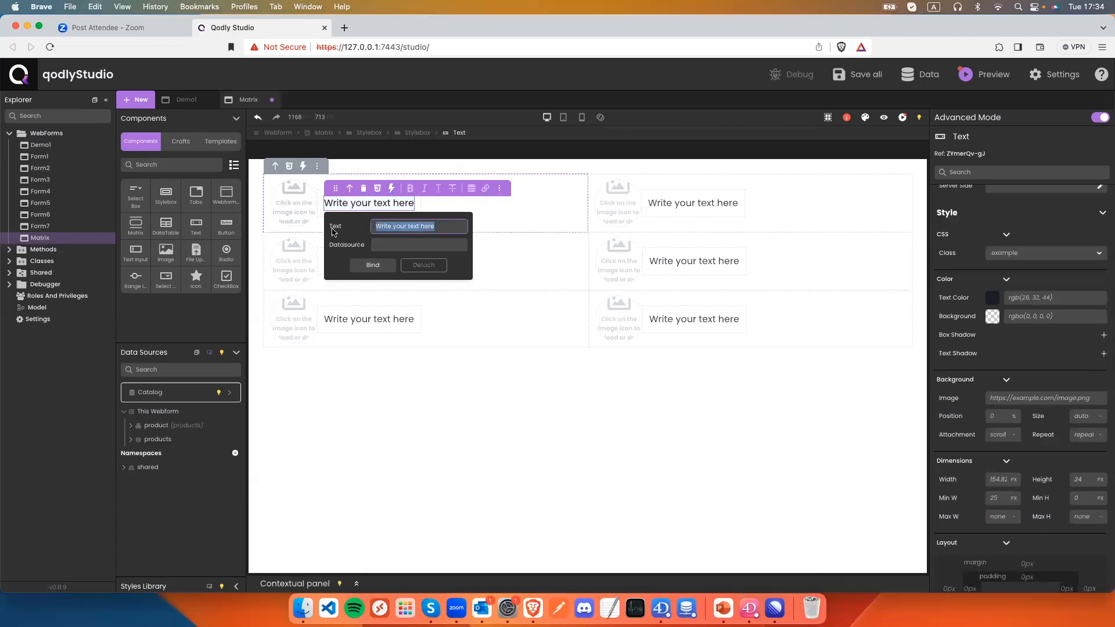
Bind the text to 'title' with datasource $This.title.
text(tit)
key(BackSpace)
key(BackSpace)
key(BackSpace)
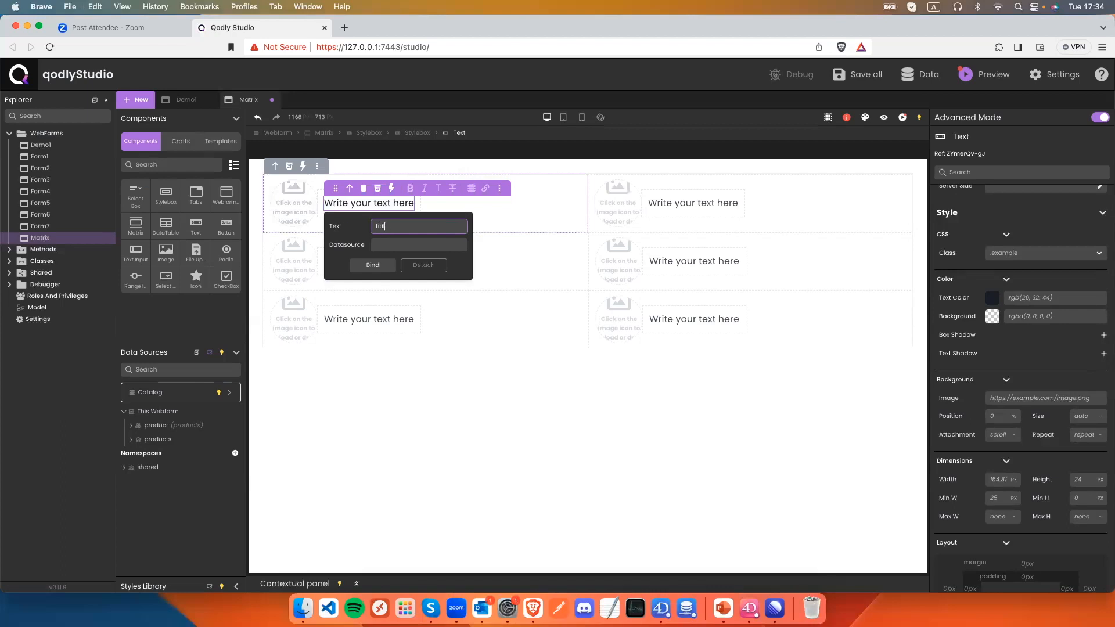
click(394, 239)
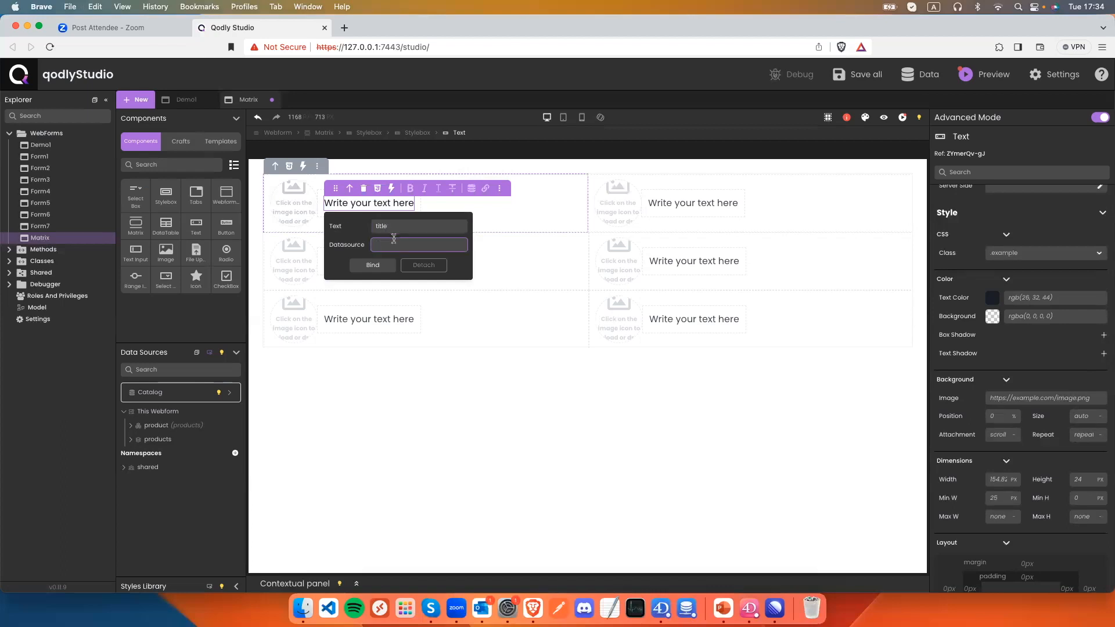
text($th)
key(Return)
text(.)
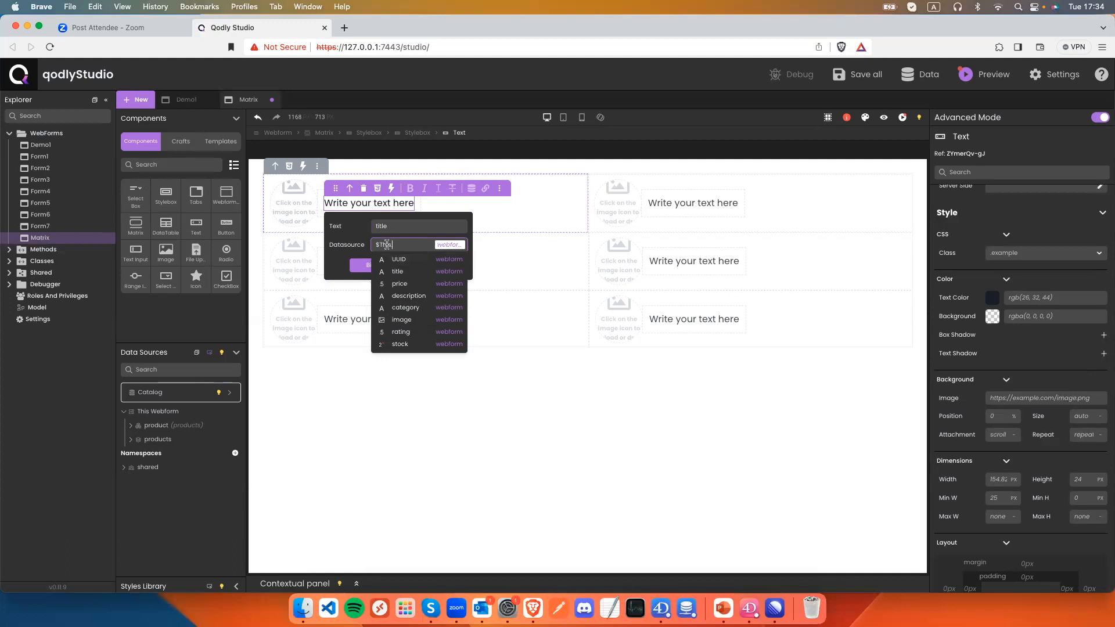
click(400, 271)
click(374, 284)
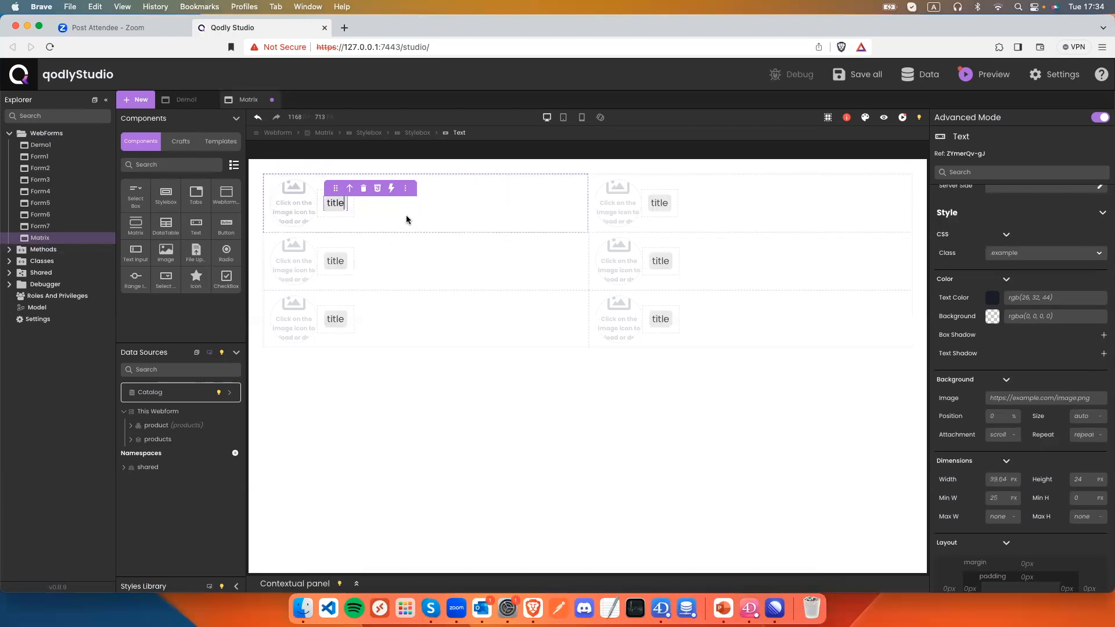
click(294, 193)
click(295, 193)
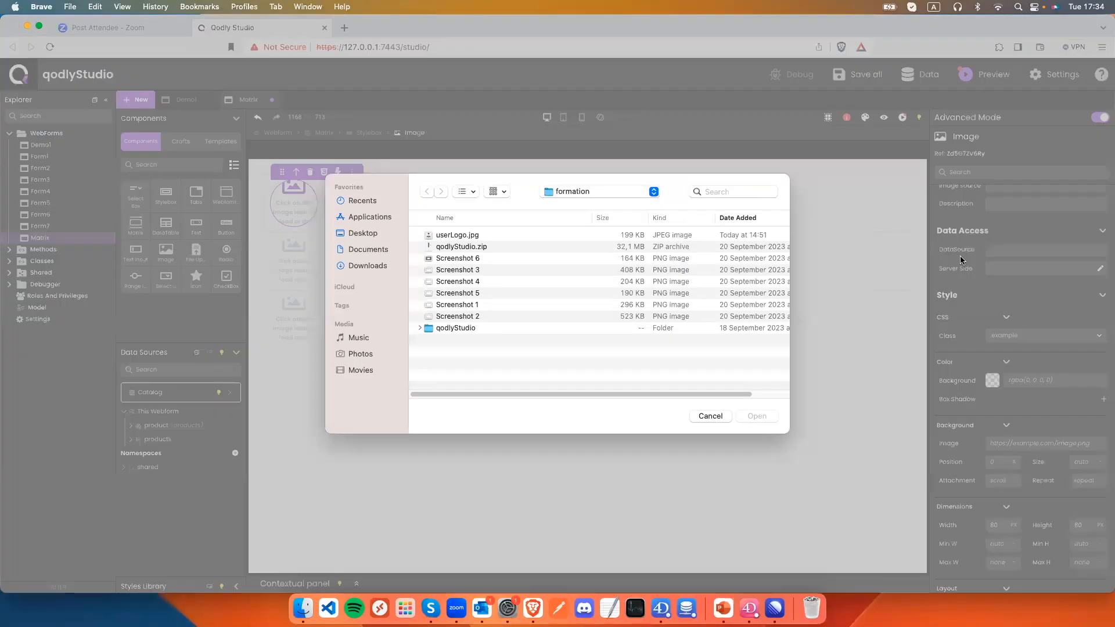
Dismiss the file picker and set the image's datasource to $This.image.
click(710, 416)
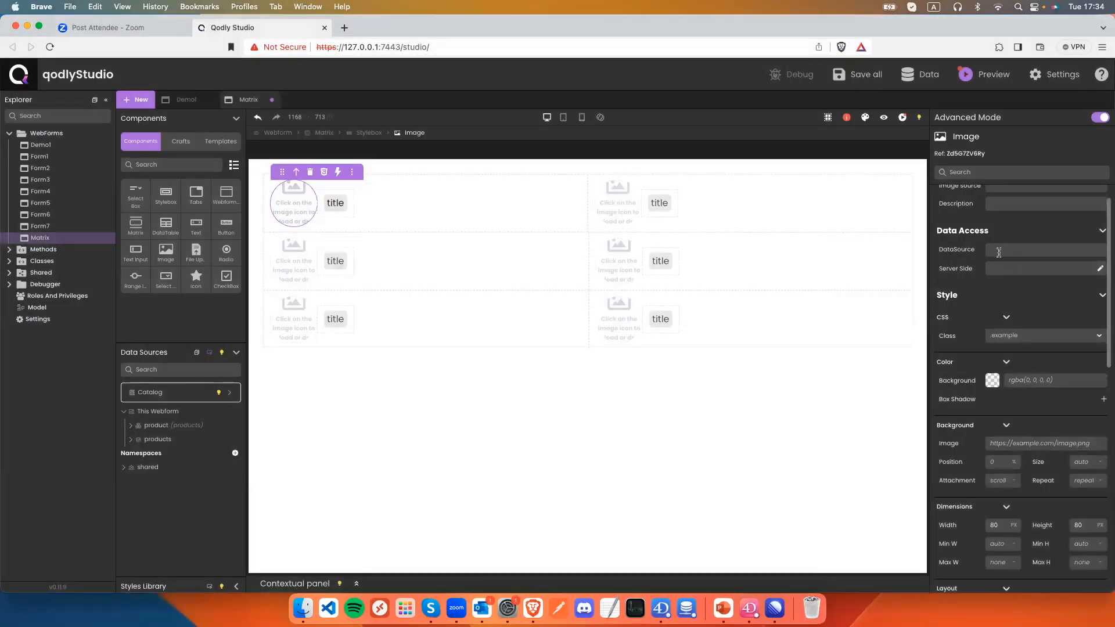
click(996, 248)
text($th)
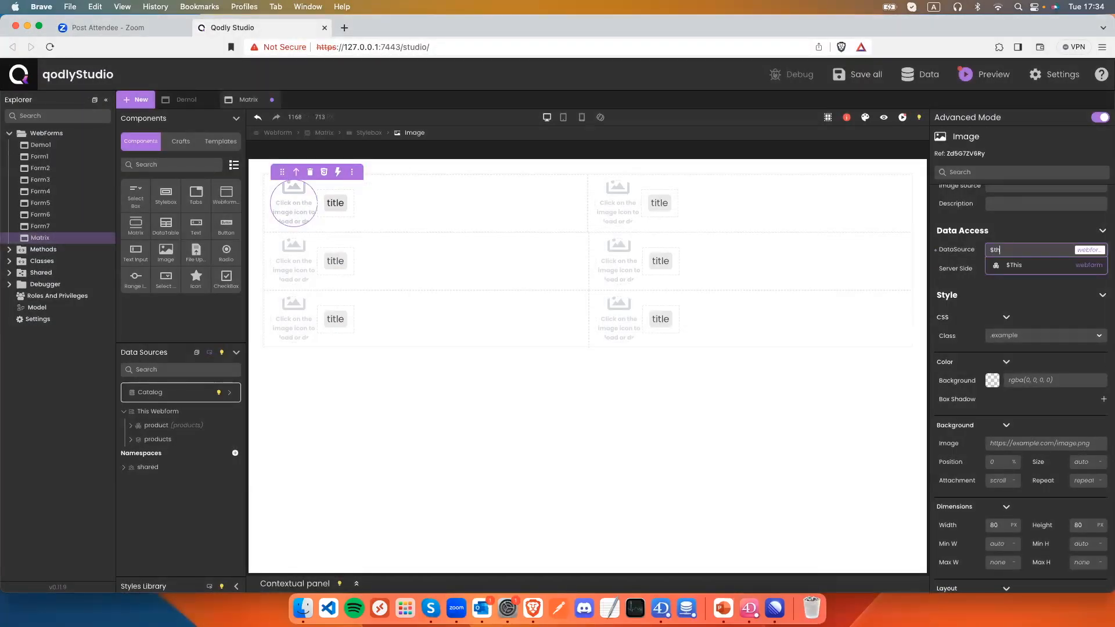
key(Down)
key(Return)
text(.)
key(Down)
key(Down)
key(Down)
key(Down)
key(Down)
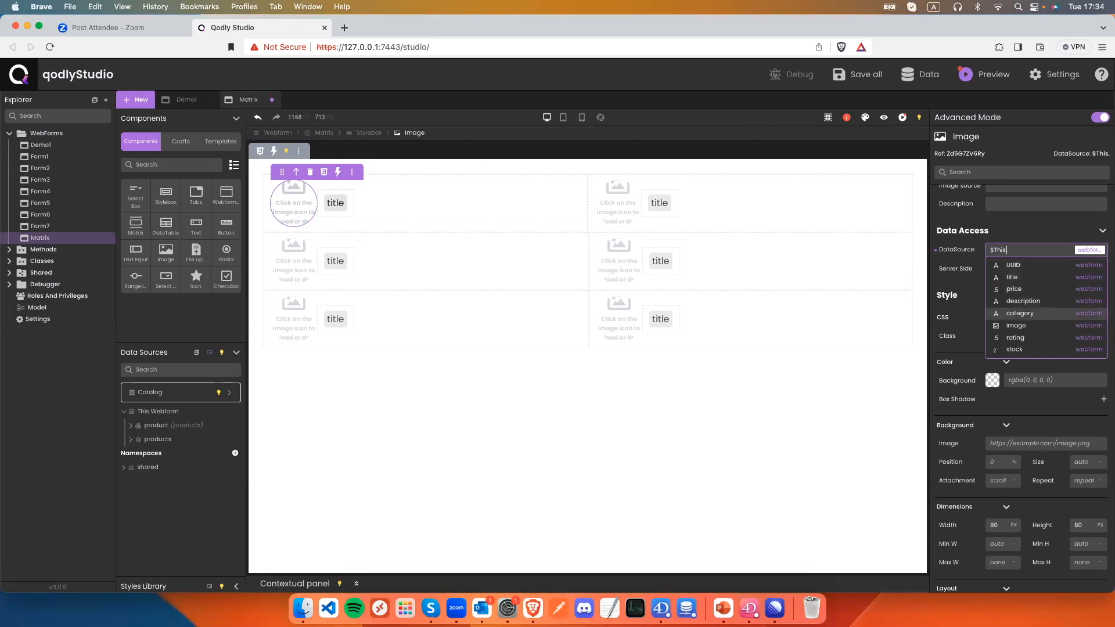
key(Down)
key(Return)
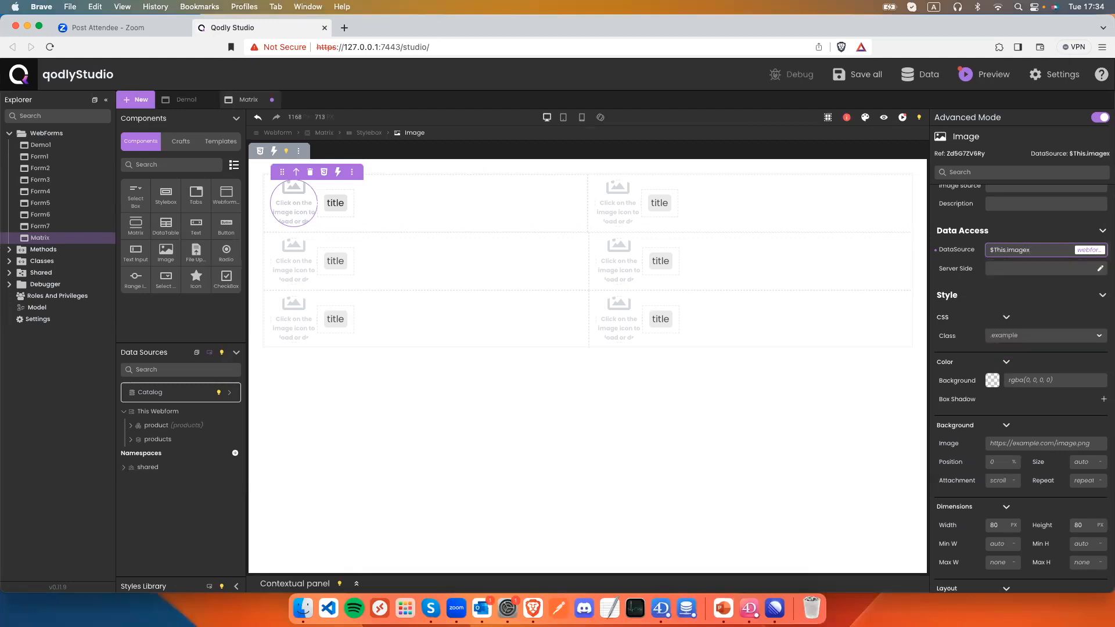
key(BackSpace)
Preview the webform to check the product photos and titles, then return to editing.
click(883, 117)
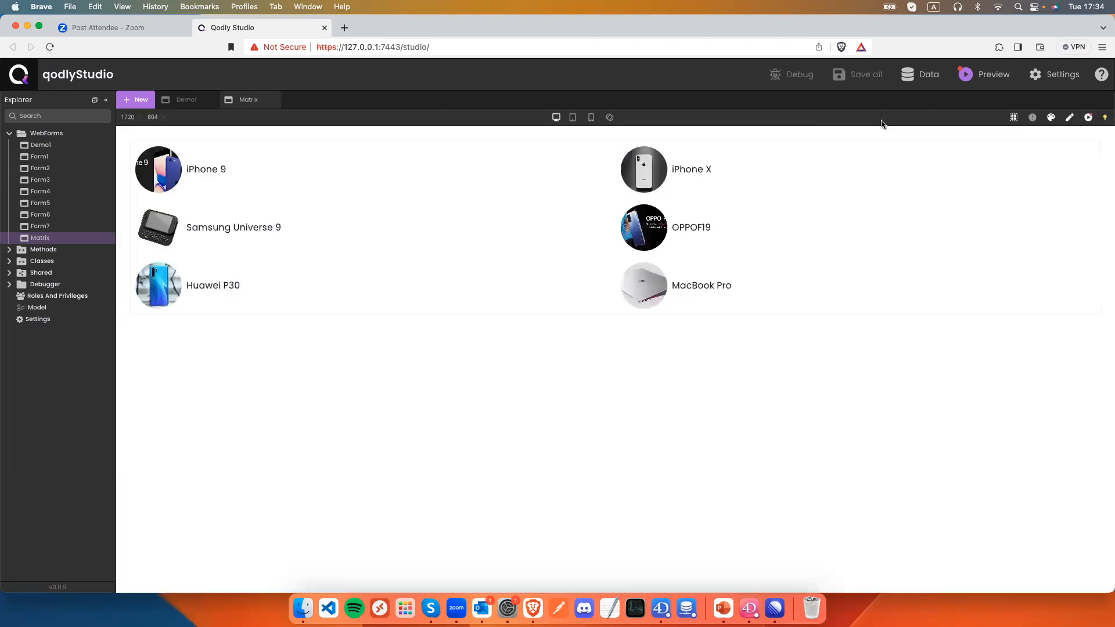
scroll(312, 236, down, 1)
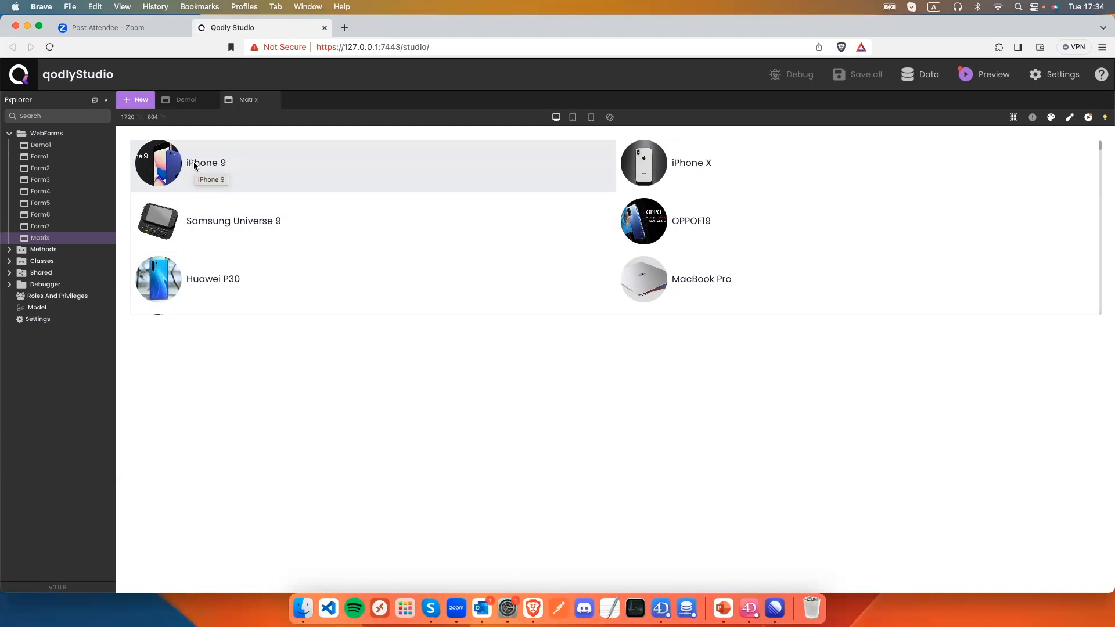
click(1070, 118)
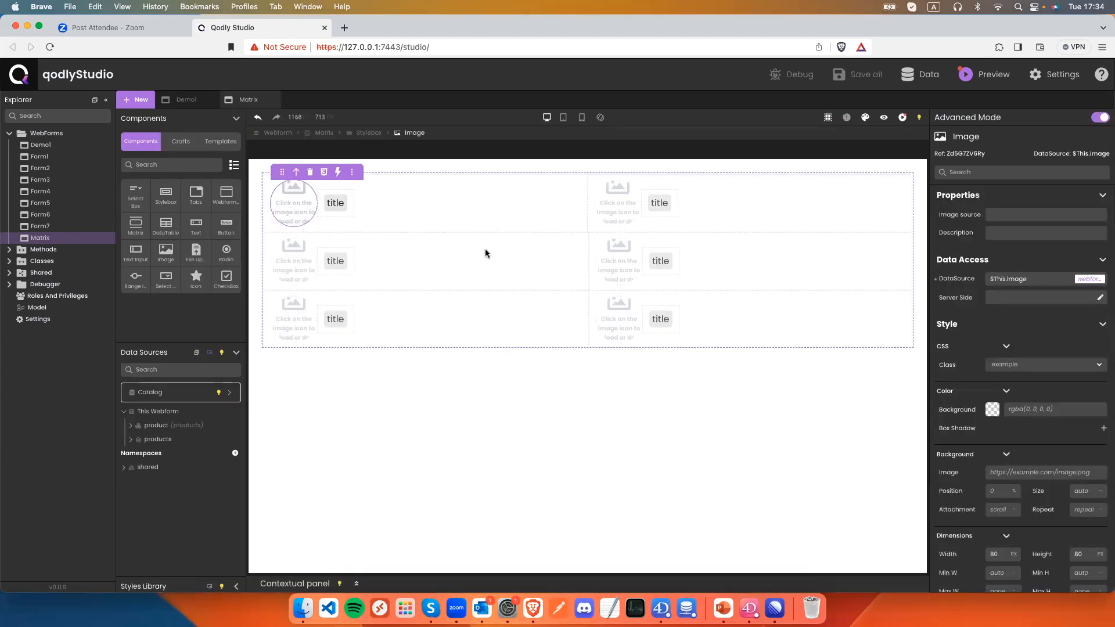
Set the Matrix's iteration variable to $prod, save, and check it in preview.
click(370, 200)
click(324, 133)
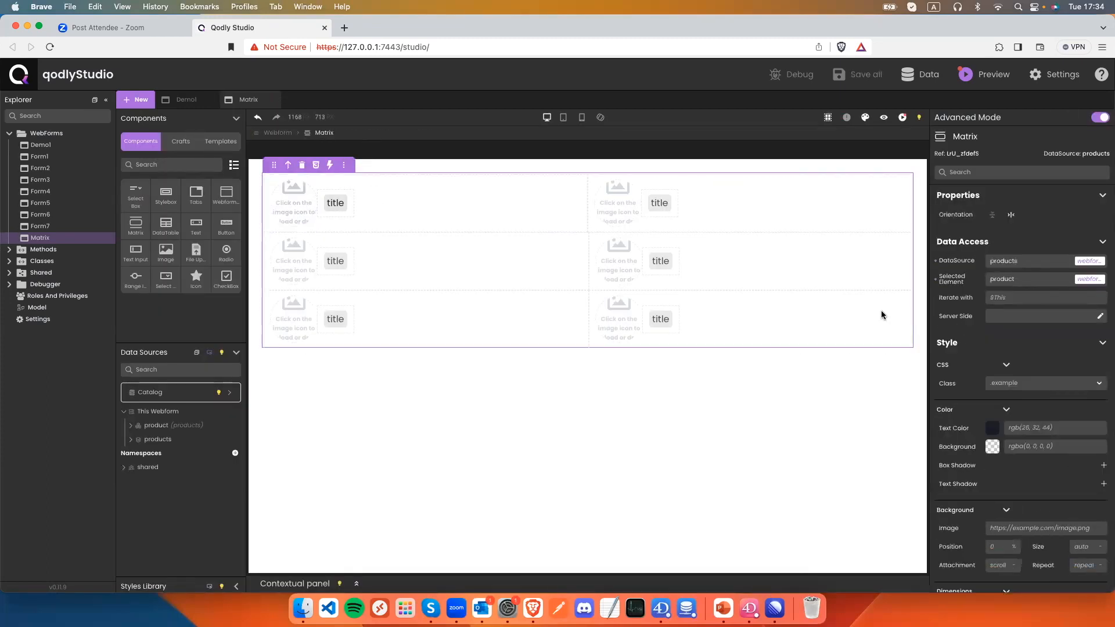
click(1005, 298)
text($prod)
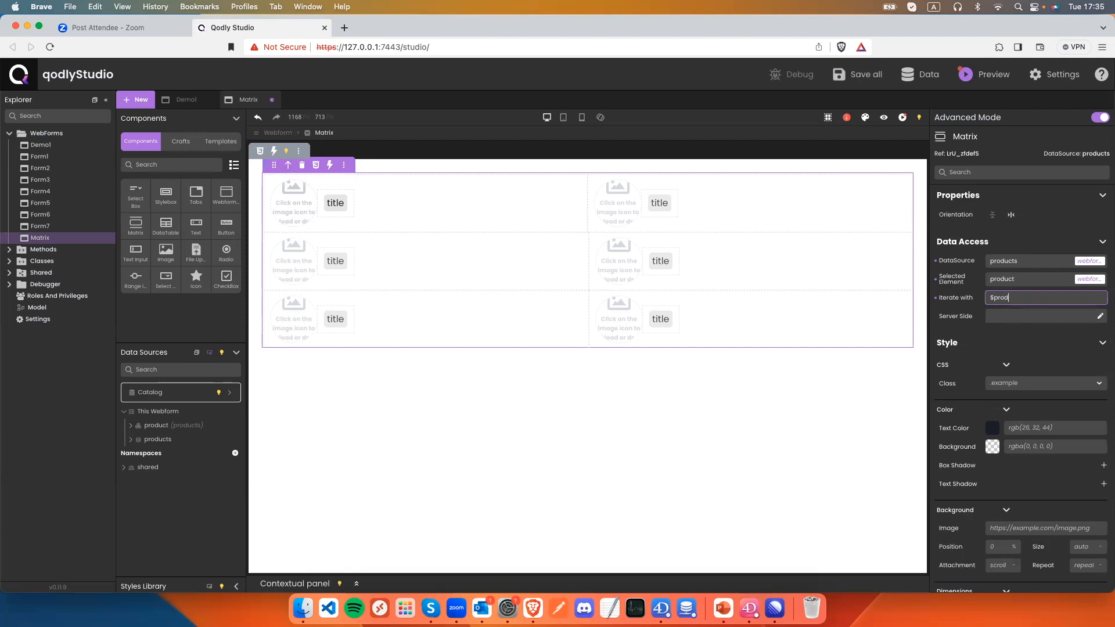
key(super+s)
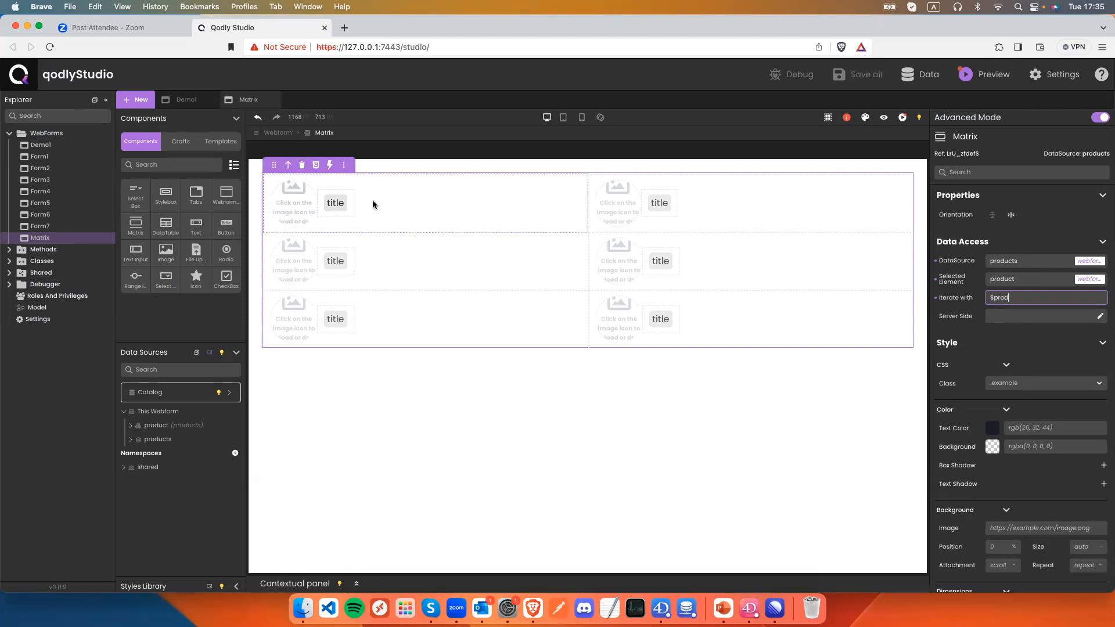
click(884, 118)
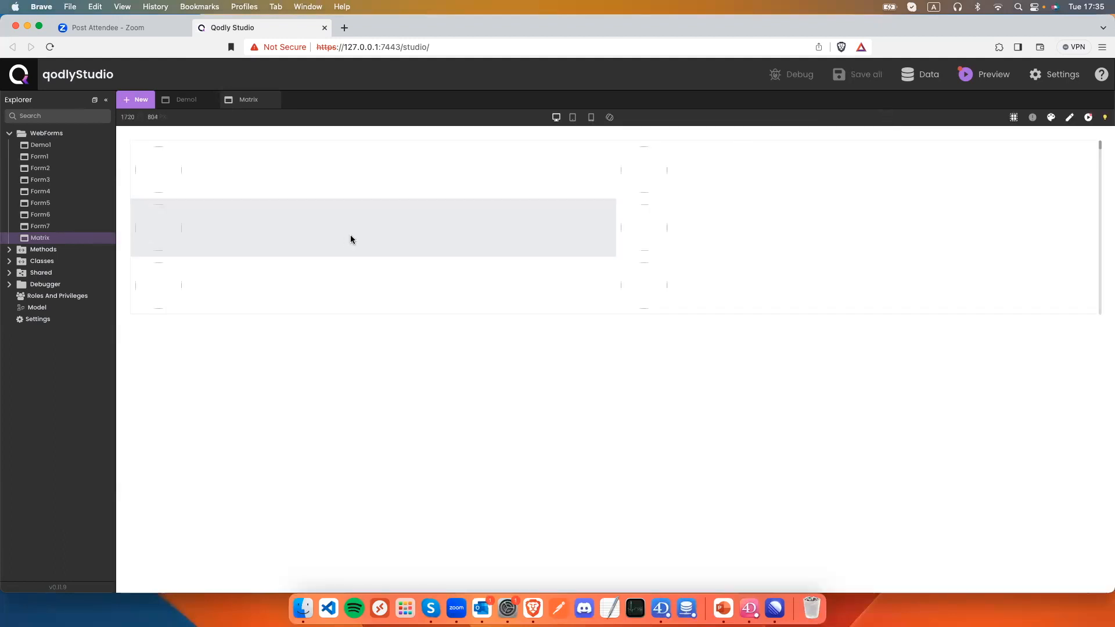
click(1070, 118)
Rebind the first cell's image to $prod.image.
click(294, 212)
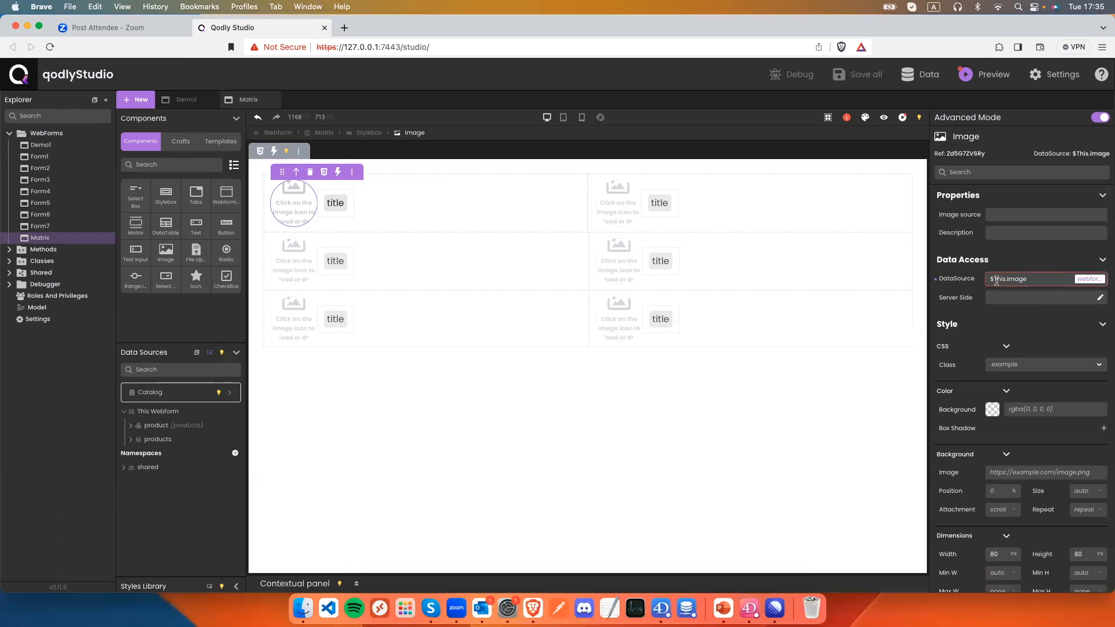
drag(1031, 280, 975, 277)
text($prod)
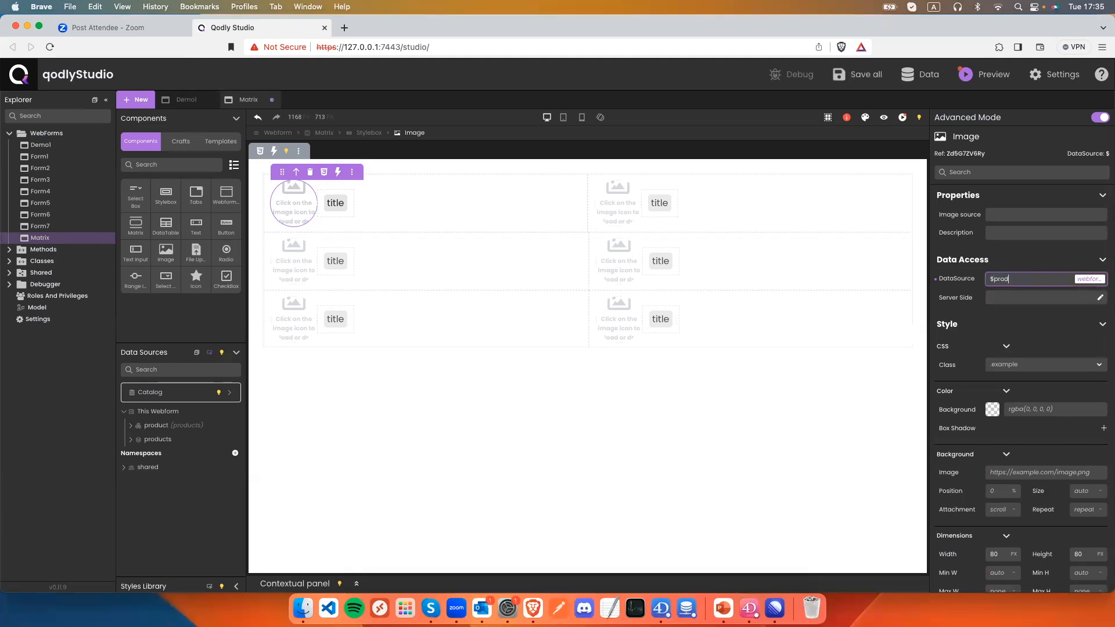
text(.)
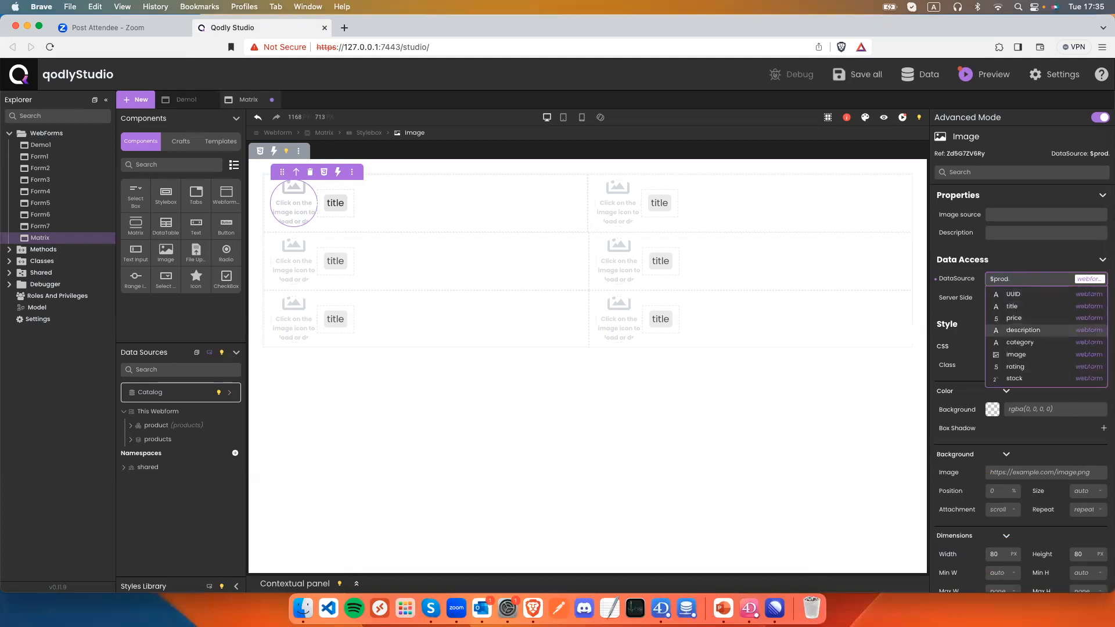
click(1016, 354)
Rebind the title text to $prod.title.
click(331, 205)
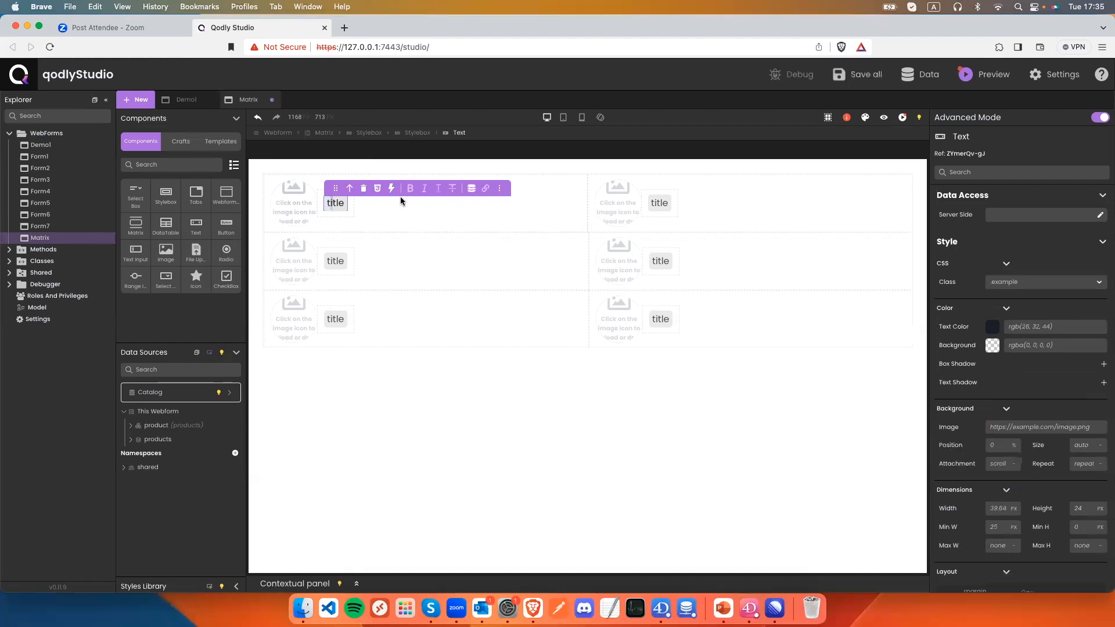
click(470, 188)
click(421, 244)
key(BackSpace)
key(BackSpace)
key(BackSpace)
key(BackSpace)
key(BackSpace)
key(BackSpace)
key(BackSpace)
key(BackSpace)
key(BackSpace)
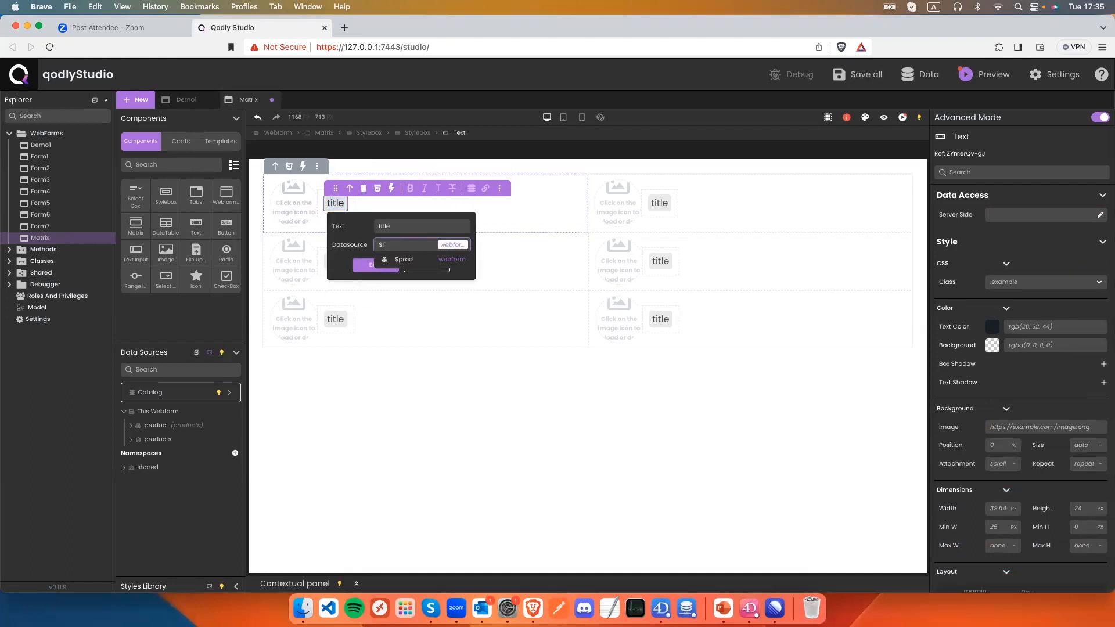
key(Return)
text(.tiul)
key(BackSpace)
key(BackSpace)
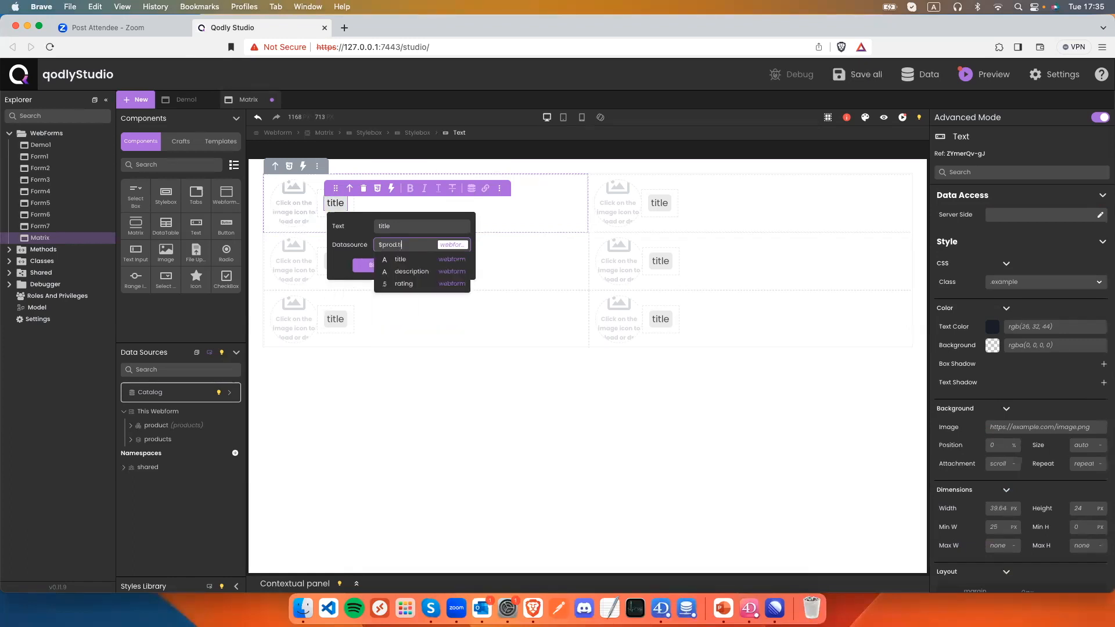
key(Return)
click(386, 283)
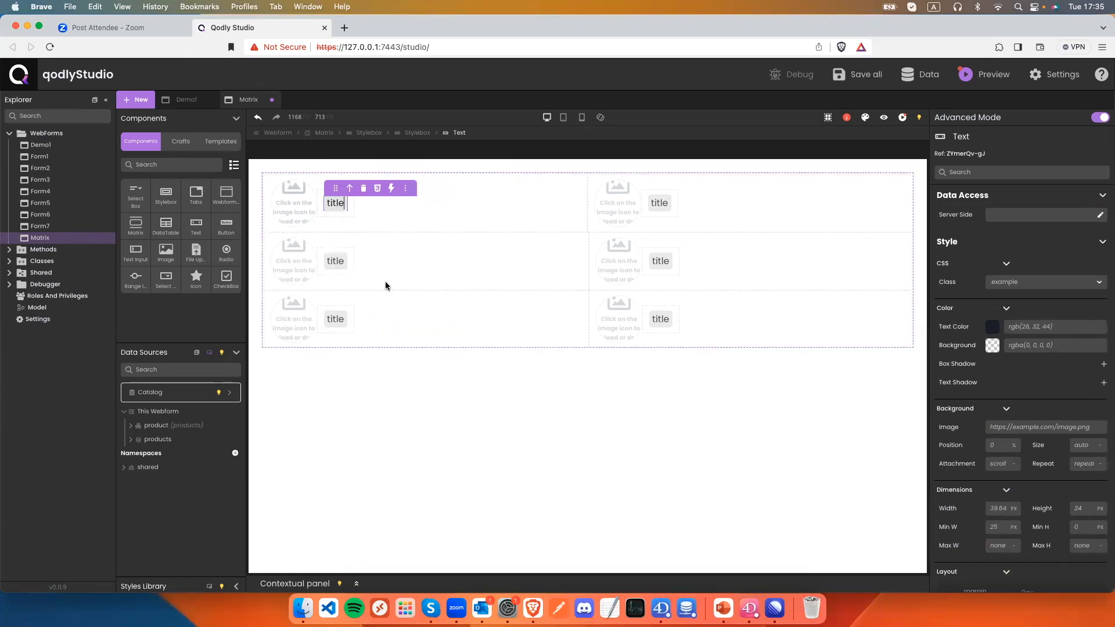
Add two text elements under the title plus a nested stylebox holding more text elements.
drag(197, 224, 334, 218)
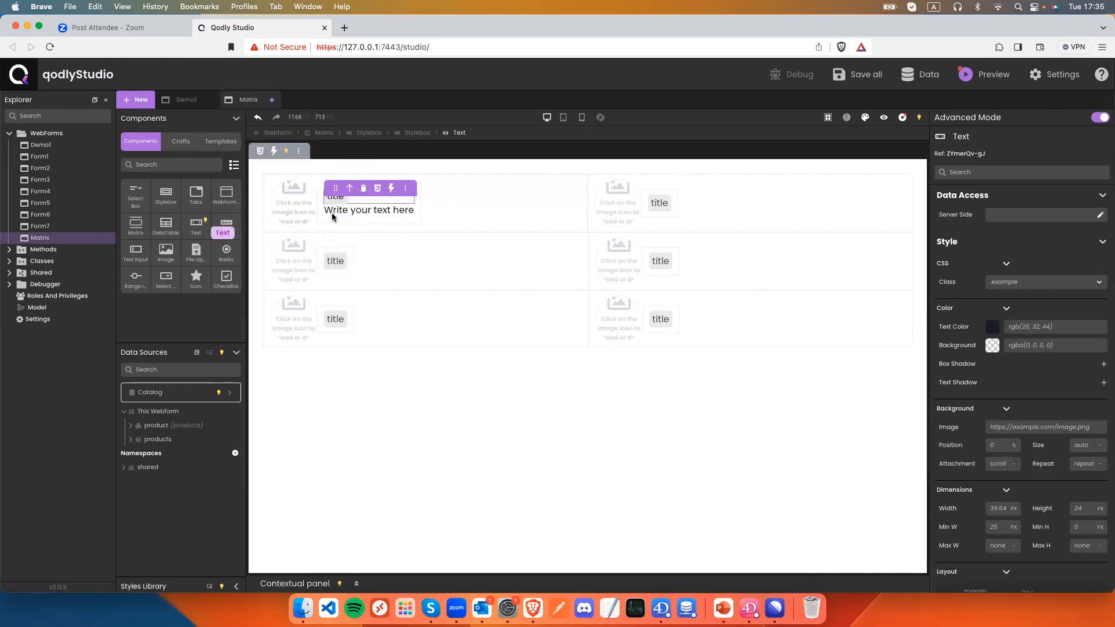
drag(199, 226, 360, 219)
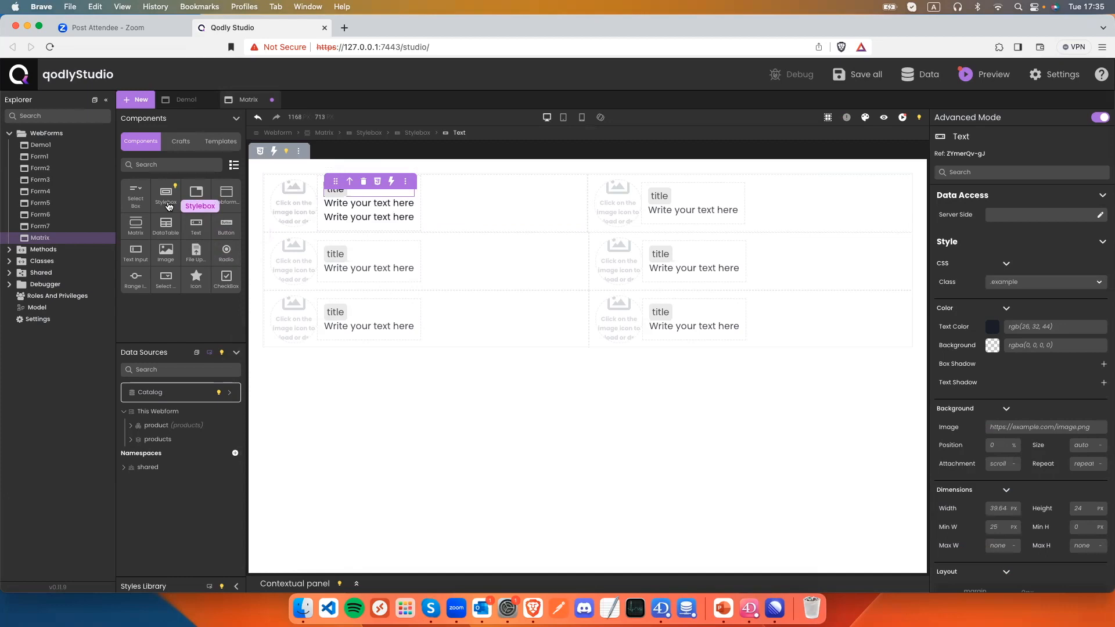
drag(166, 203, 341, 221)
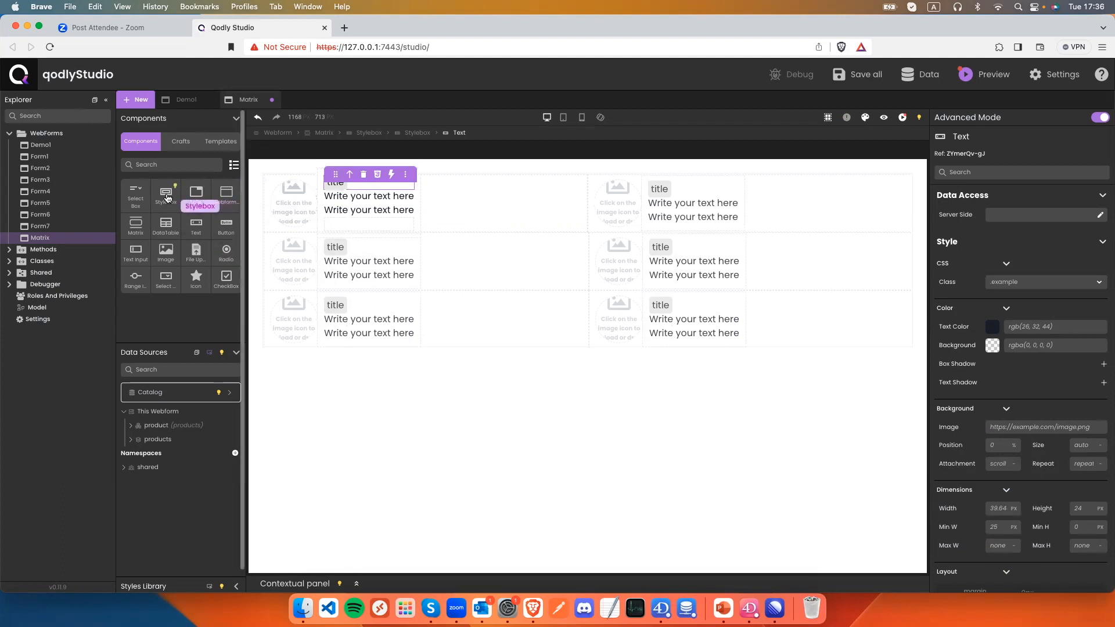
drag(196, 223, 333, 224)
drag(227, 225, 371, 236)
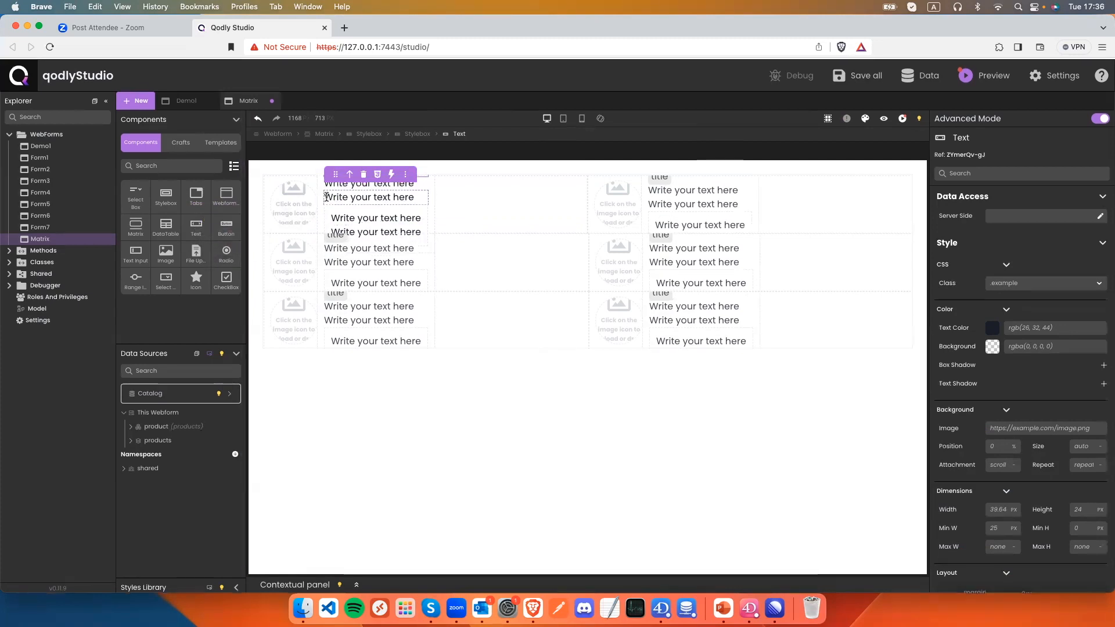
click(264, 224)
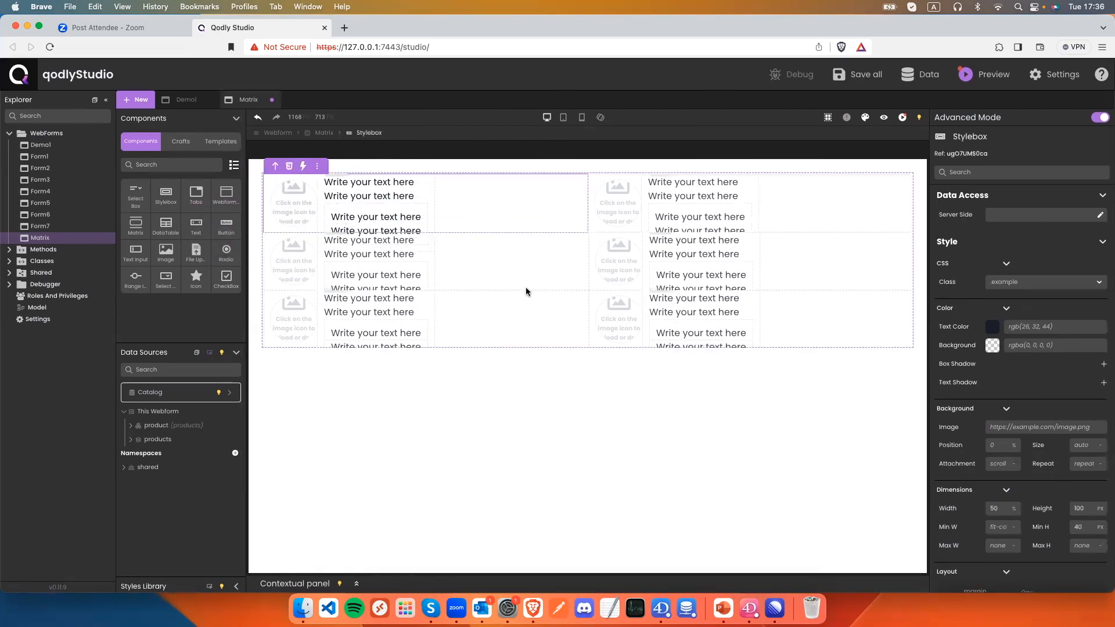
Change the card box's height and save the webform.
scroll(1045, 453, down, 1)
click(1077, 503)
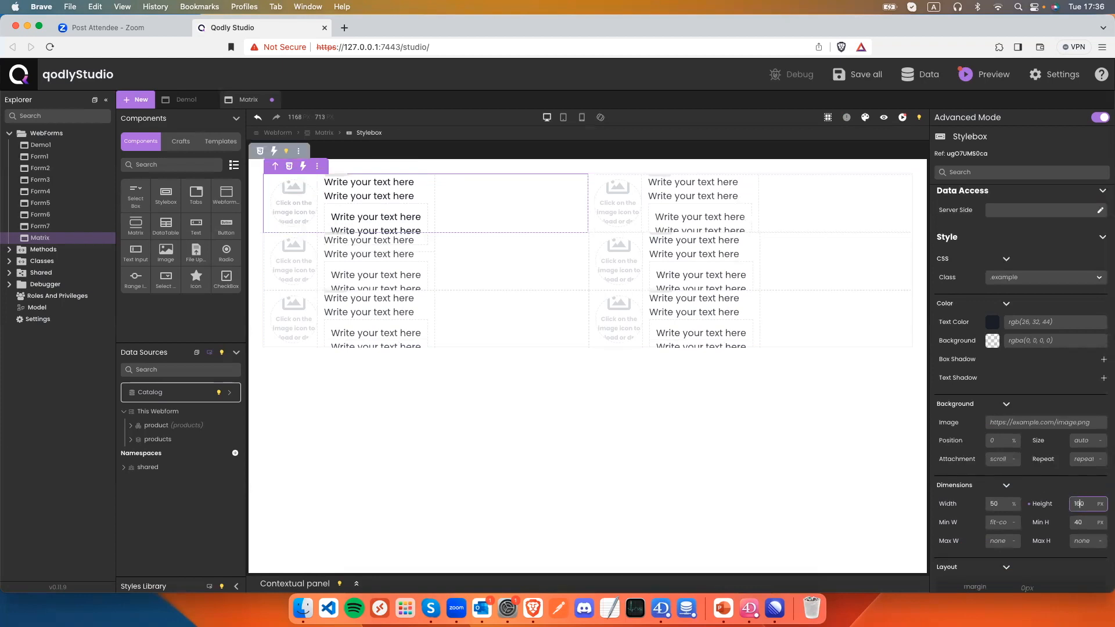
key(super+s)
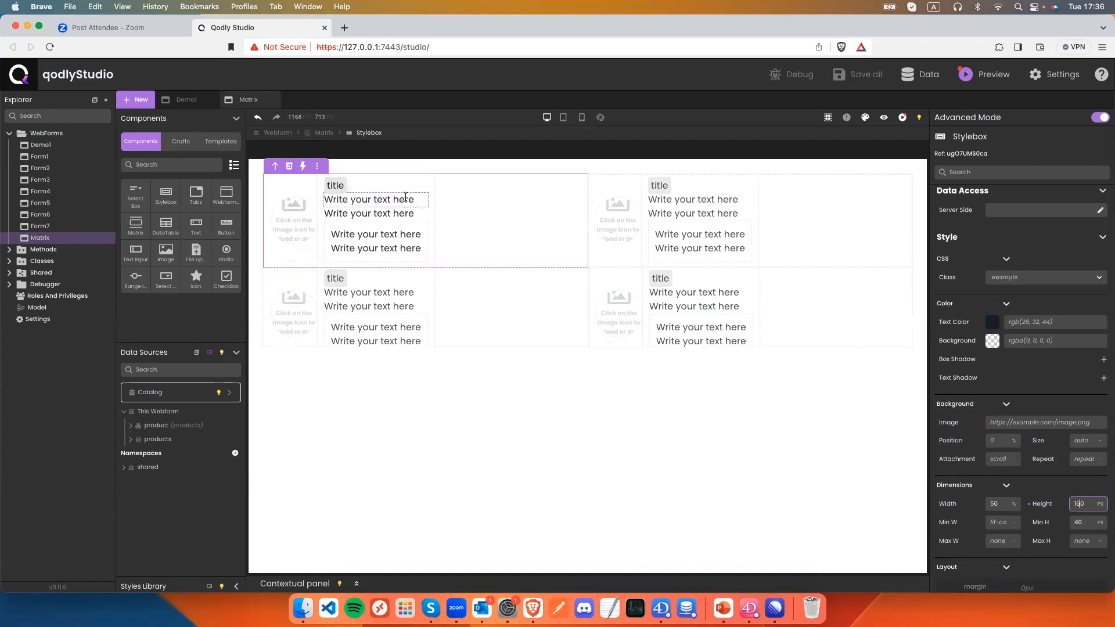
Bind the first card text to $prod.description with display text 'description'.
drag(416, 199, 322, 199)
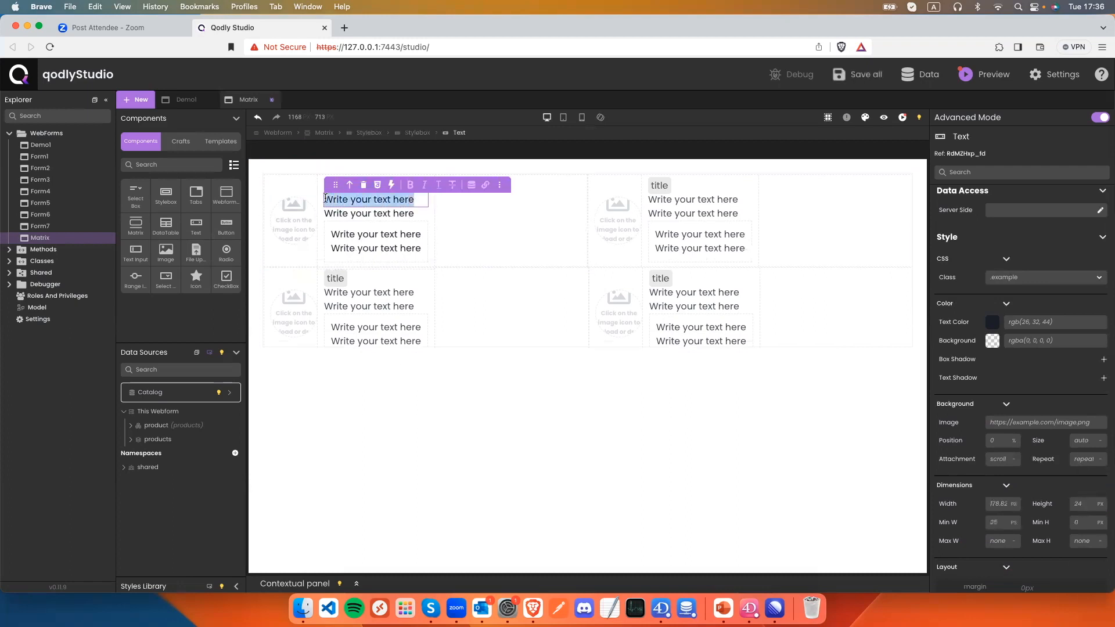
click(471, 185)
text(description)
click(391, 242)
text($)
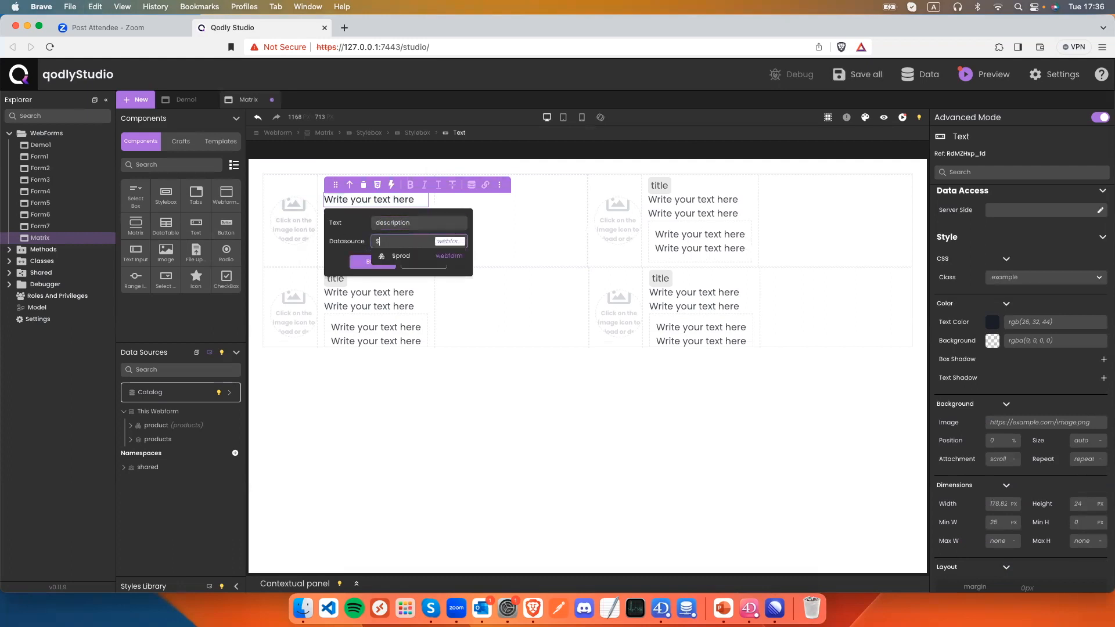
text(prod.description)
key(Down)
key(Return)
click(377, 282)
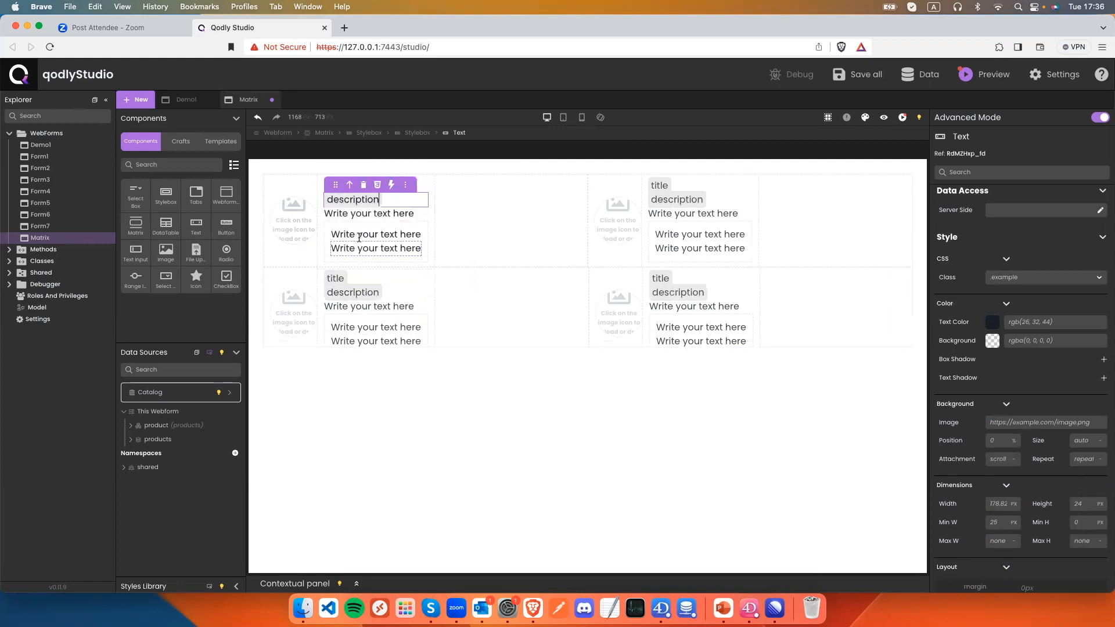
Bind the second card text to $prod.category with display text 'categor'.
click(419, 217)
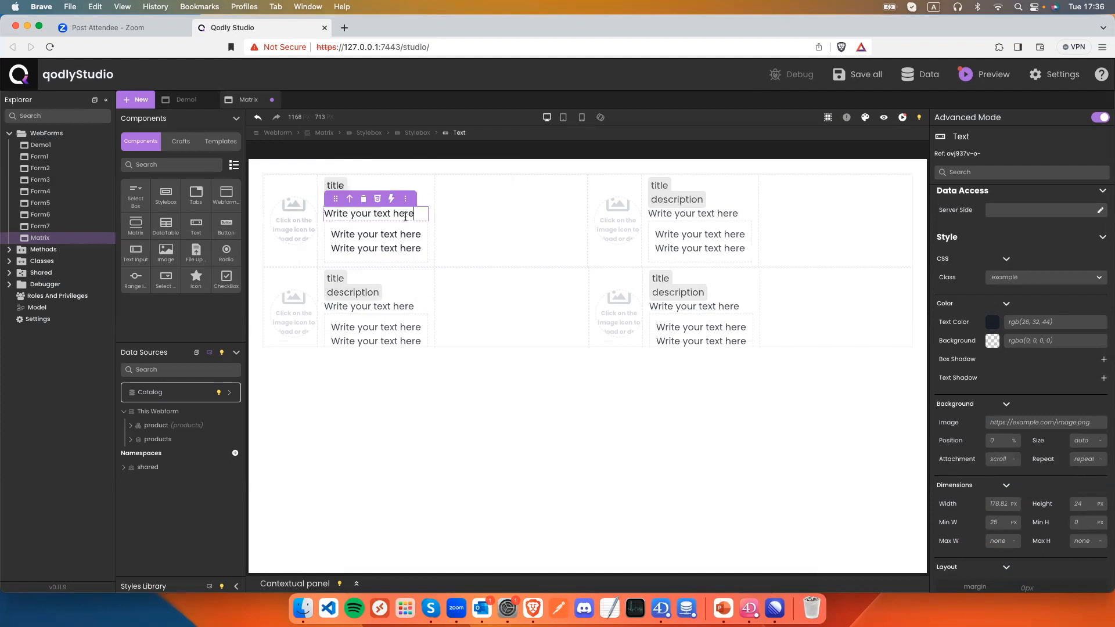
double_click(419, 218)
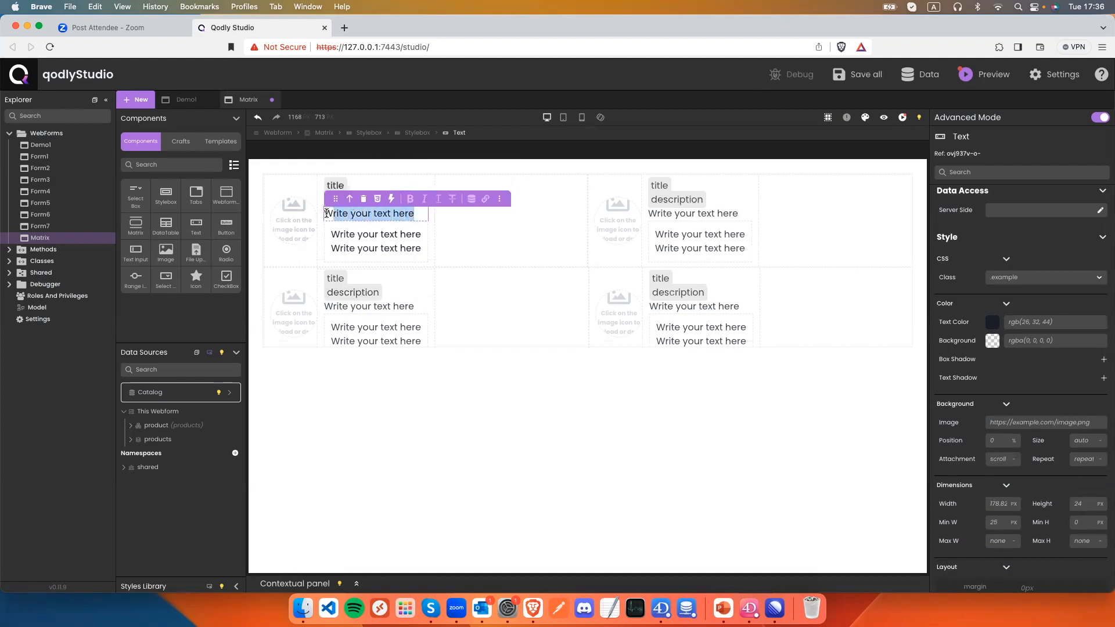
click(476, 200)
click(443, 238)
key(super+a)
text($pr)
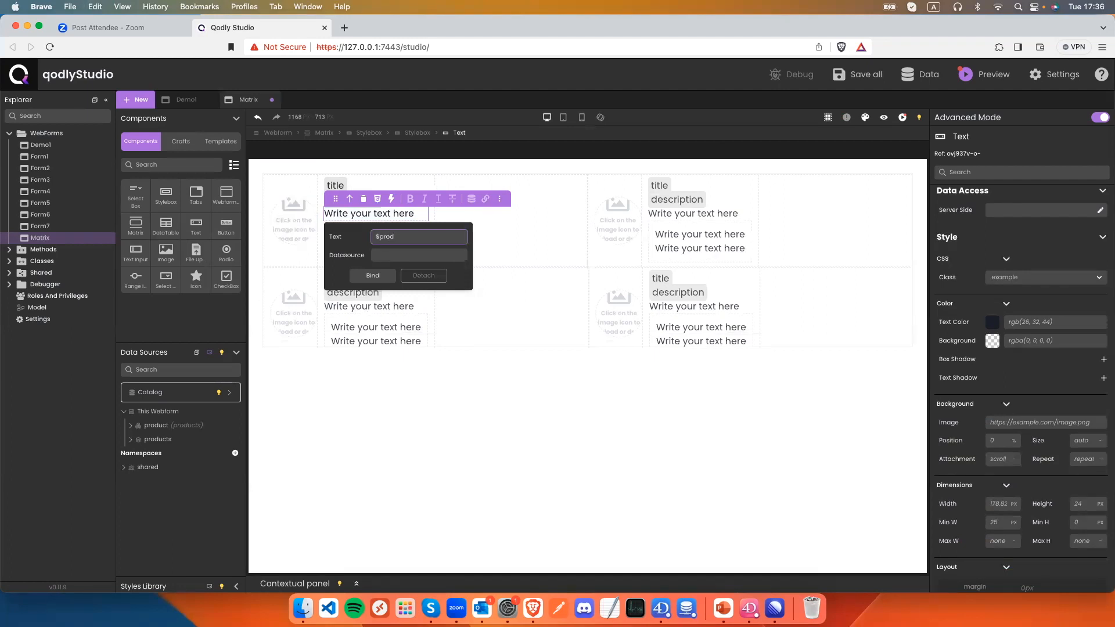
key(BackSpace)
key(BackSpace)
text(categor)
click(447, 251)
text($prod.category)
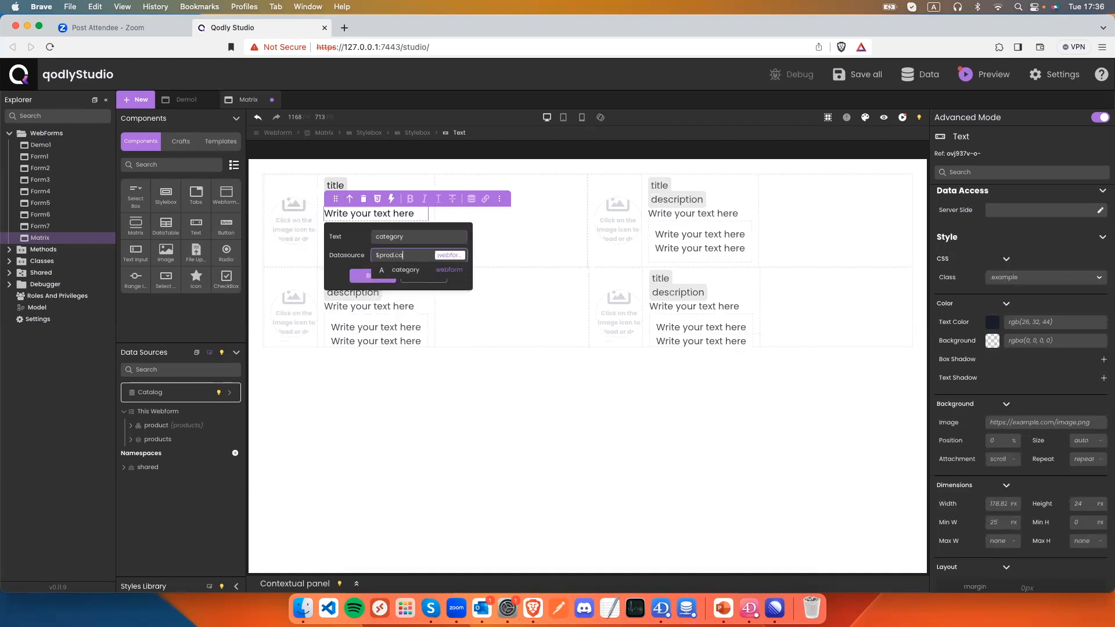
click(377, 295)
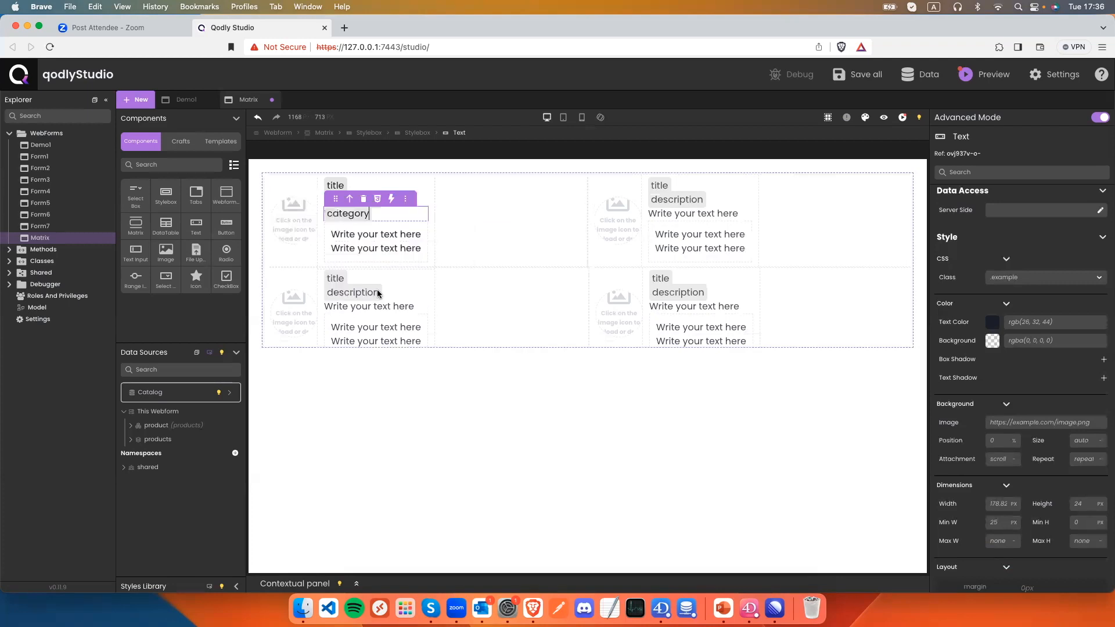
Bind the third card text to $prod.stock with display text 'stock'.
click(415, 233)
drag(420, 234, 331, 235)
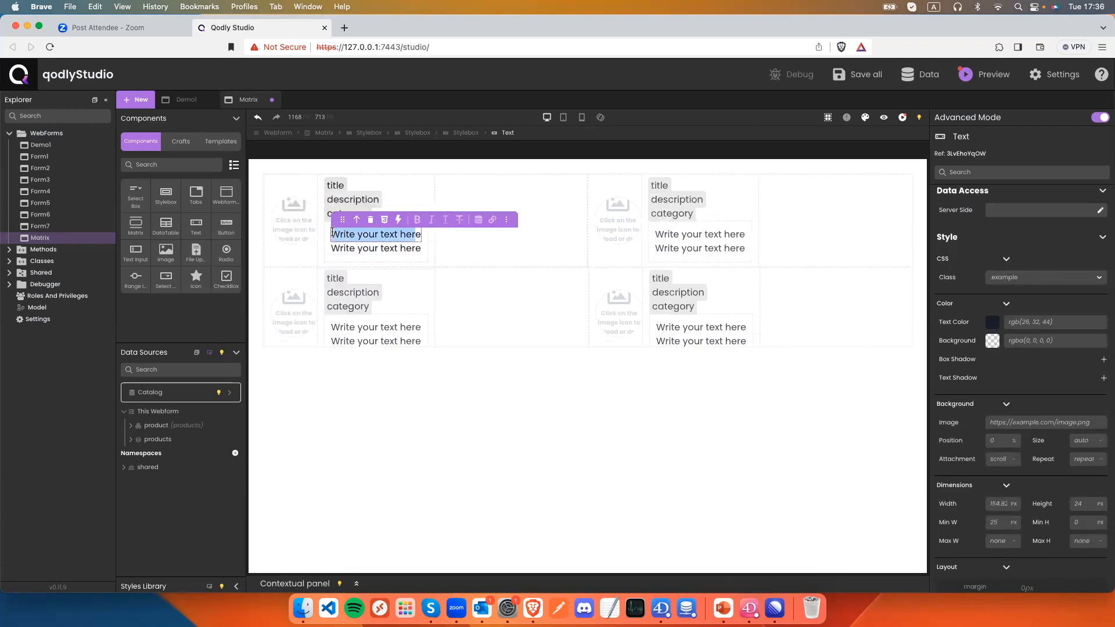
click(478, 220)
triple_click(429, 262)
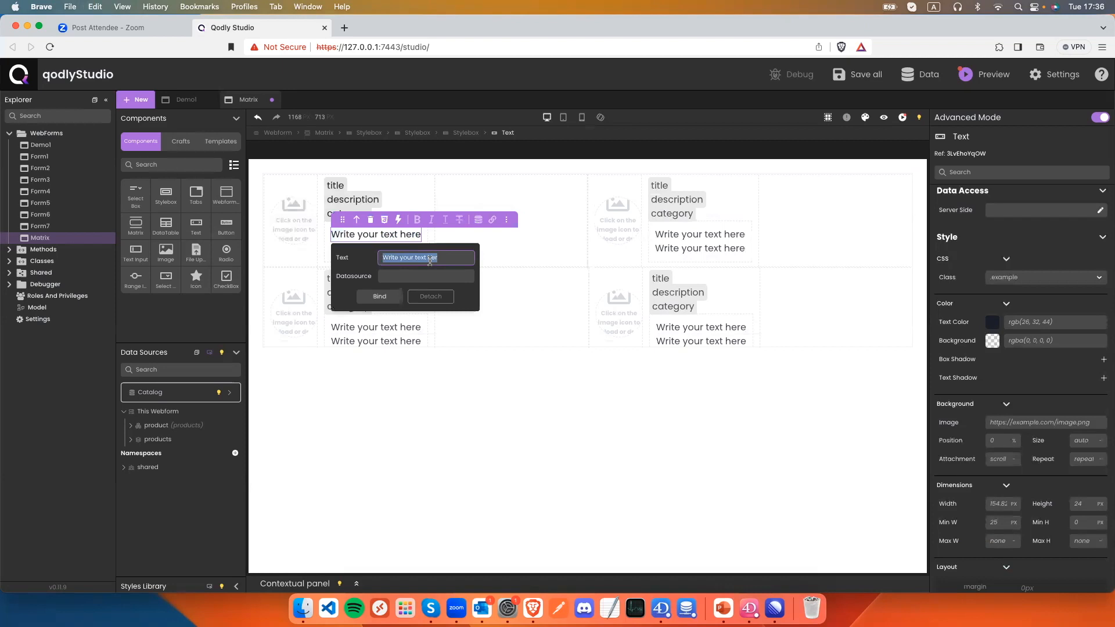
text(stock)
click(449, 277)
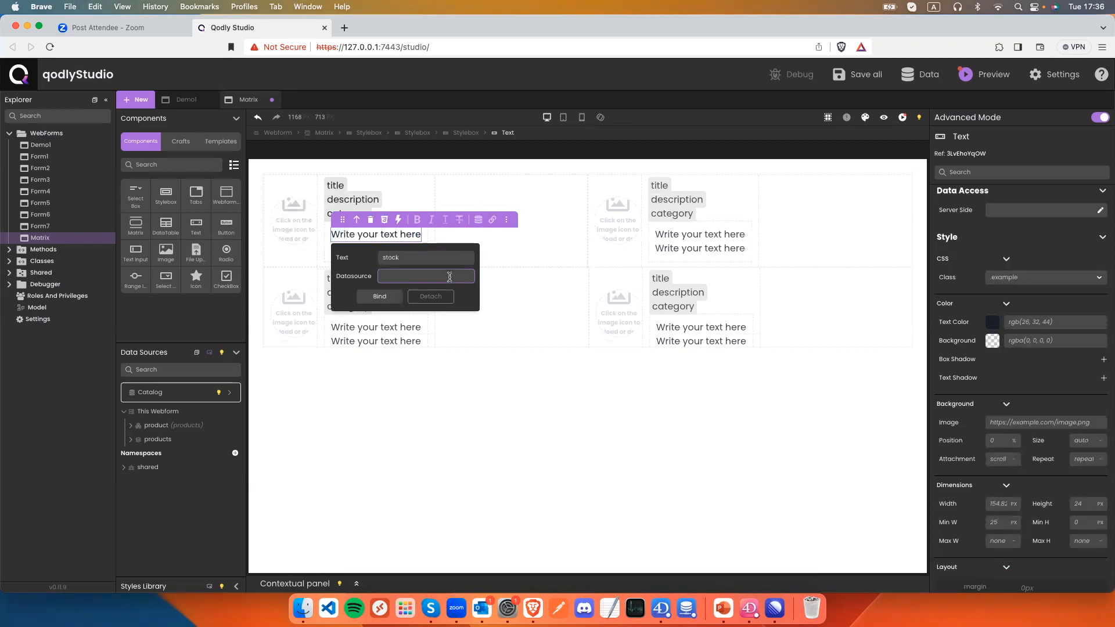
text($prod.s)
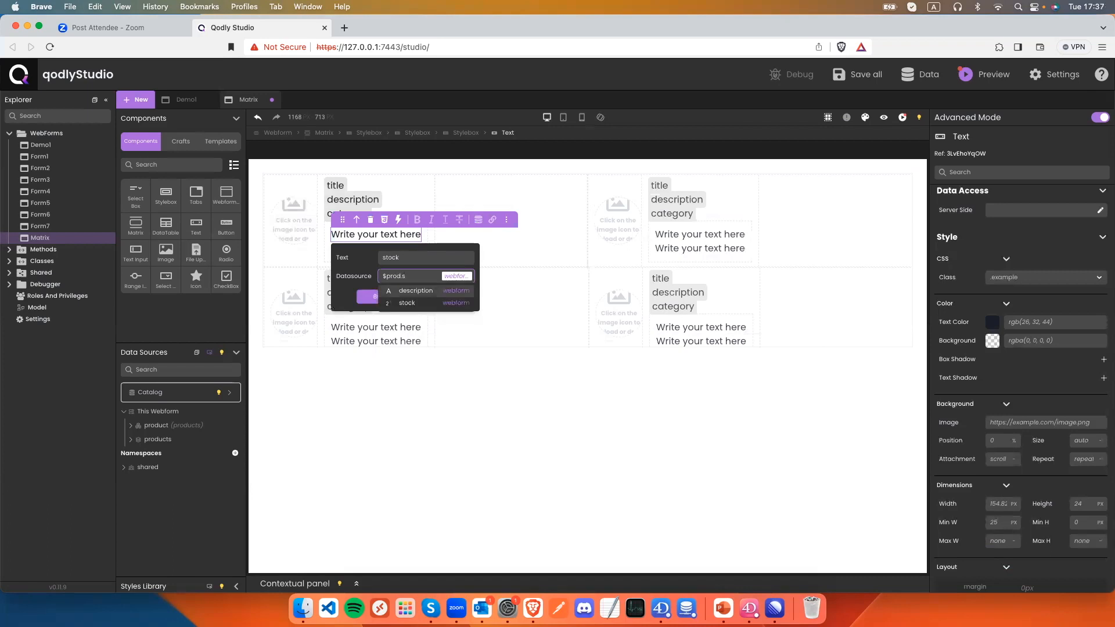
key(Down)
key(Return)
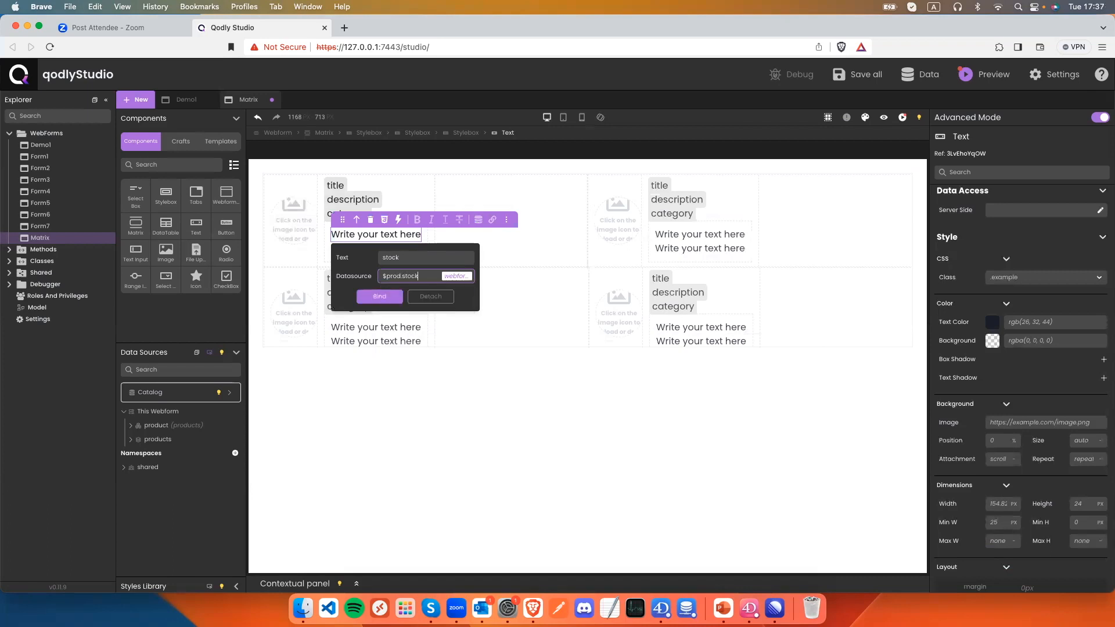
click(391, 298)
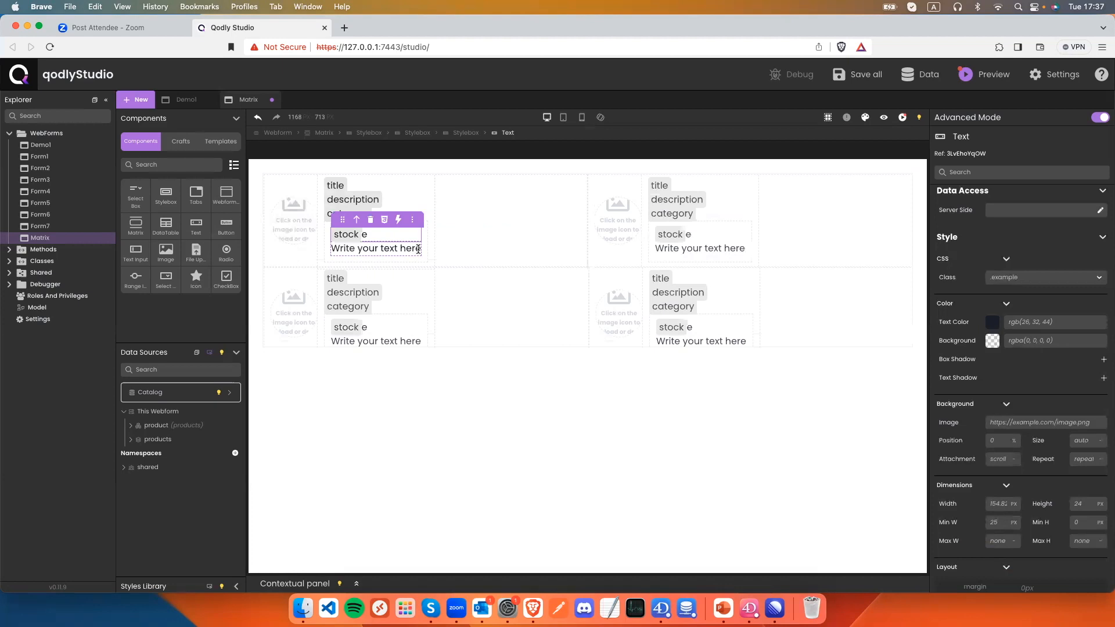
key(Delete)
key(Delete)
Bind the last card text to $prod.rating with display text 'rat'.
drag(420, 249, 329, 250)
click(479, 235)
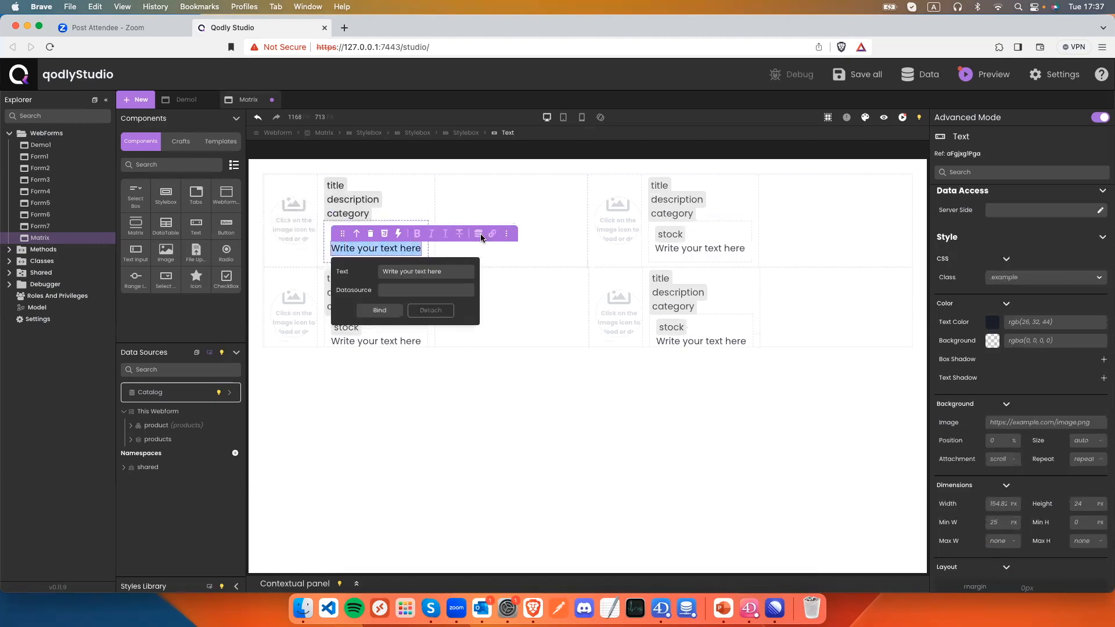
triple_click(439, 273)
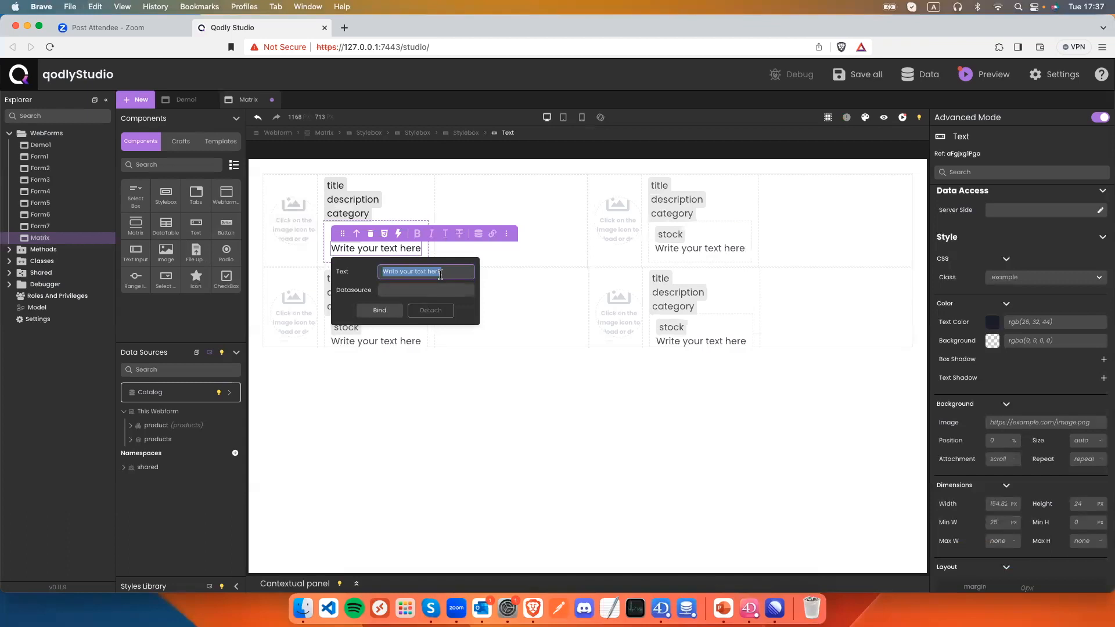
text(rating)
click(455, 287)
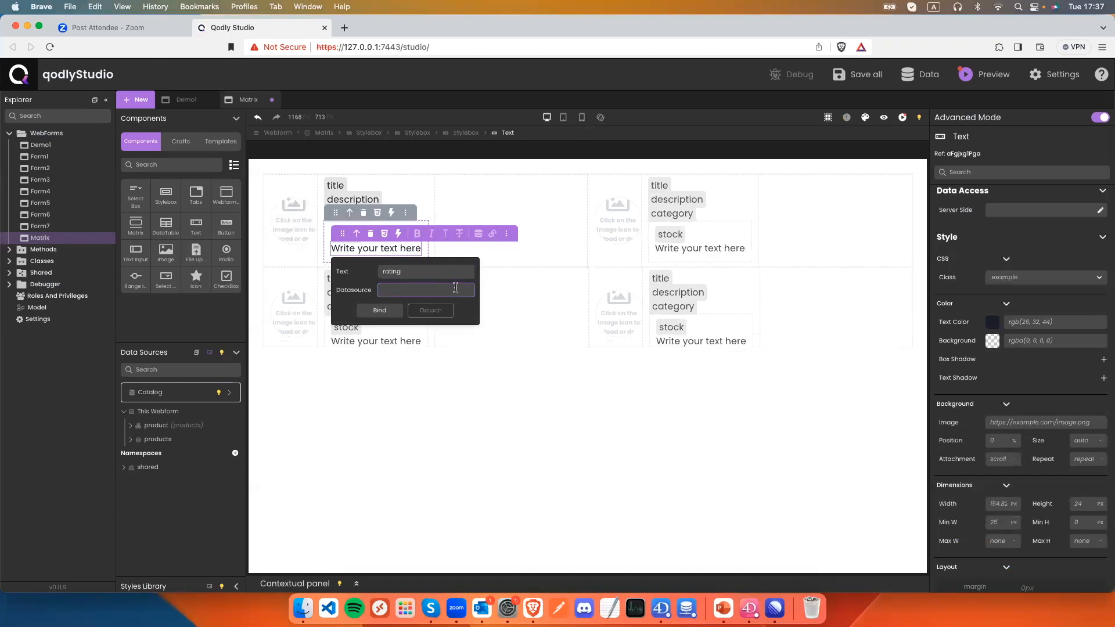
text($prod)
key(Return)
text(.rating)
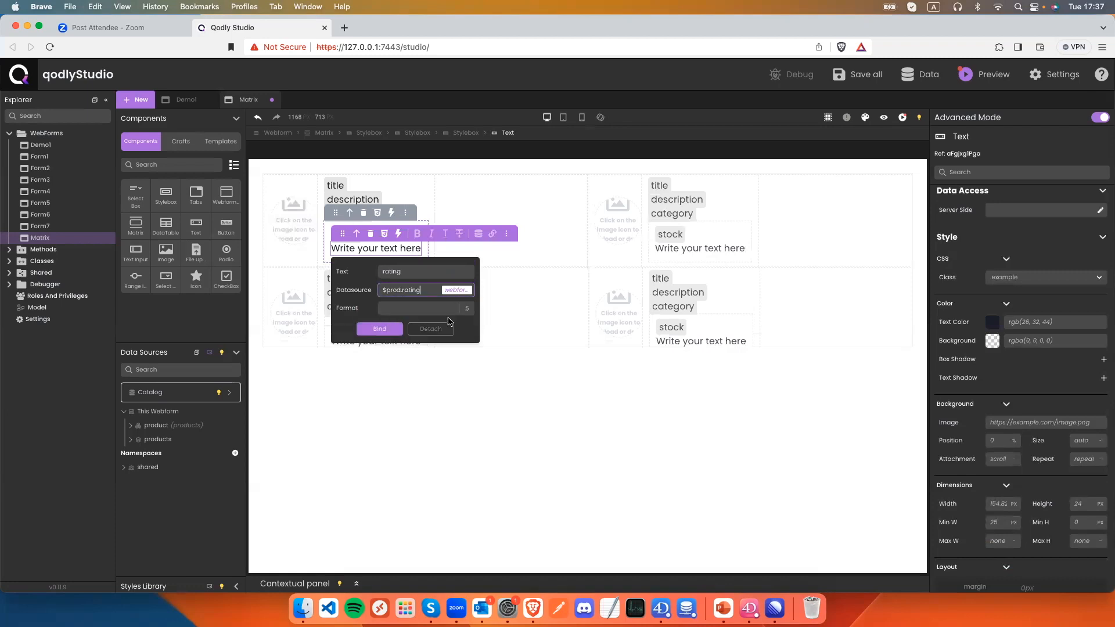
click(378, 328)
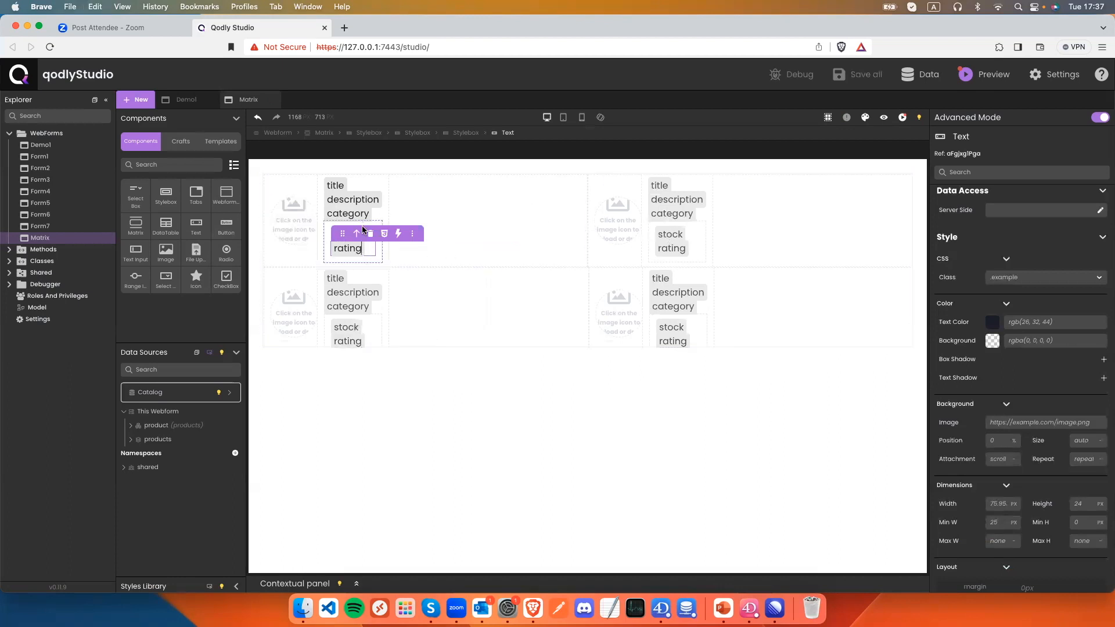
Make the stock/rating box flex with space-between, then preview the cards and return.
click(463, 133)
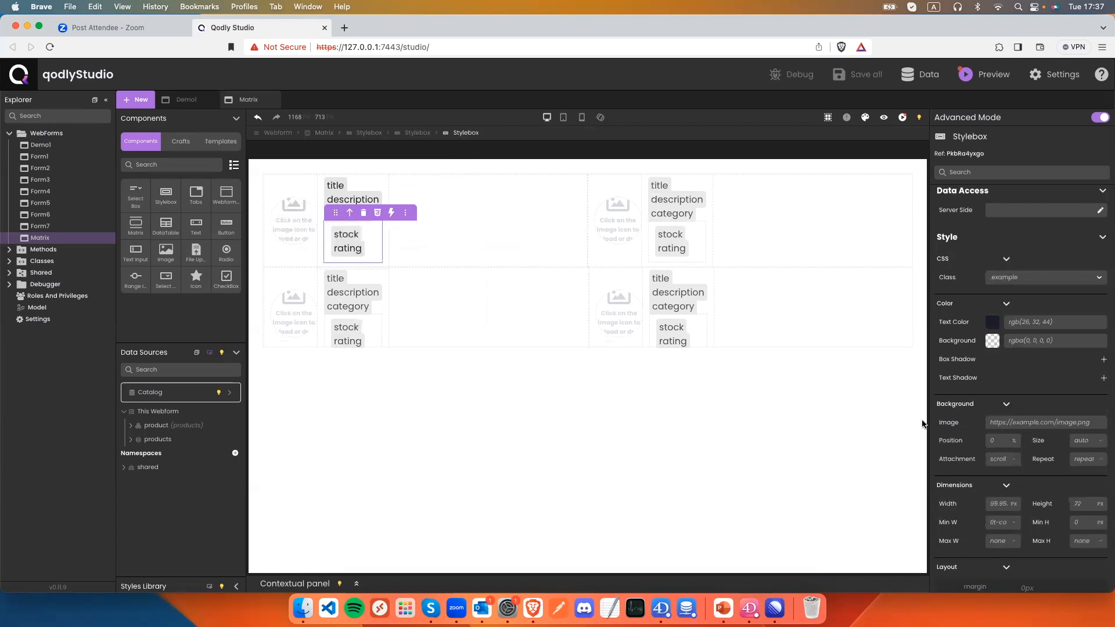
scroll(1030, 461, down, 3)
scroll(1030, 461, down, 5)
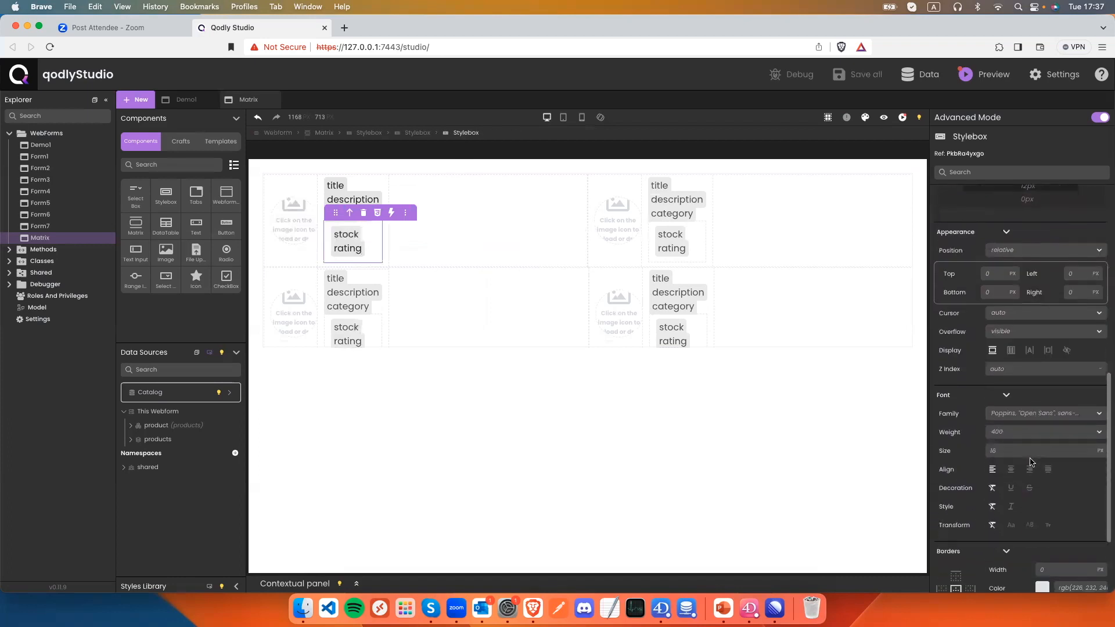
click(1010, 351)
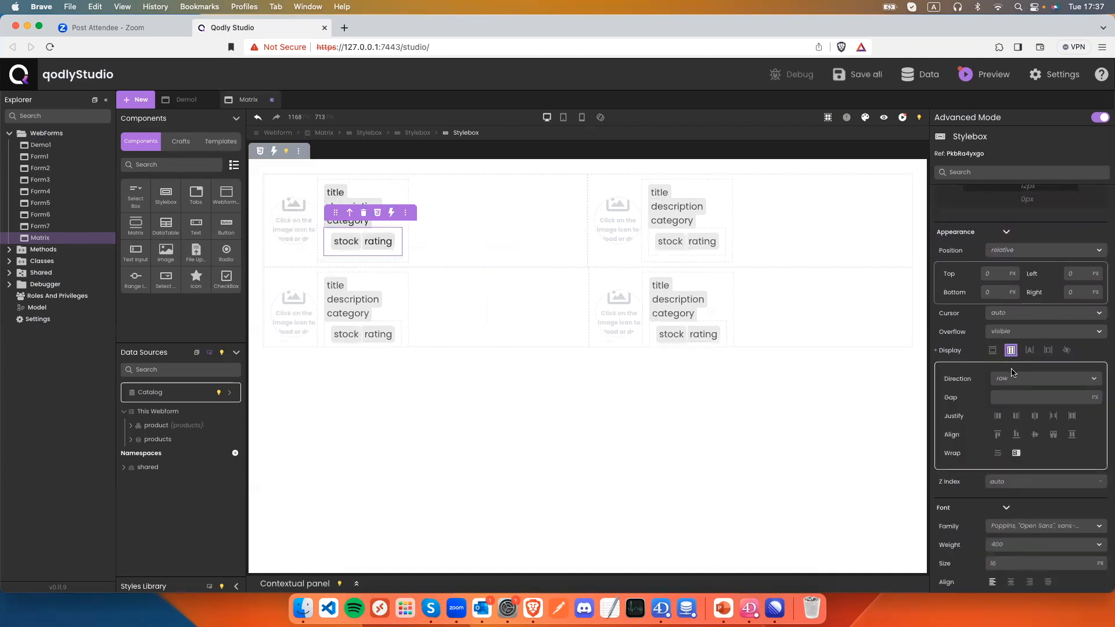
click(1054, 416)
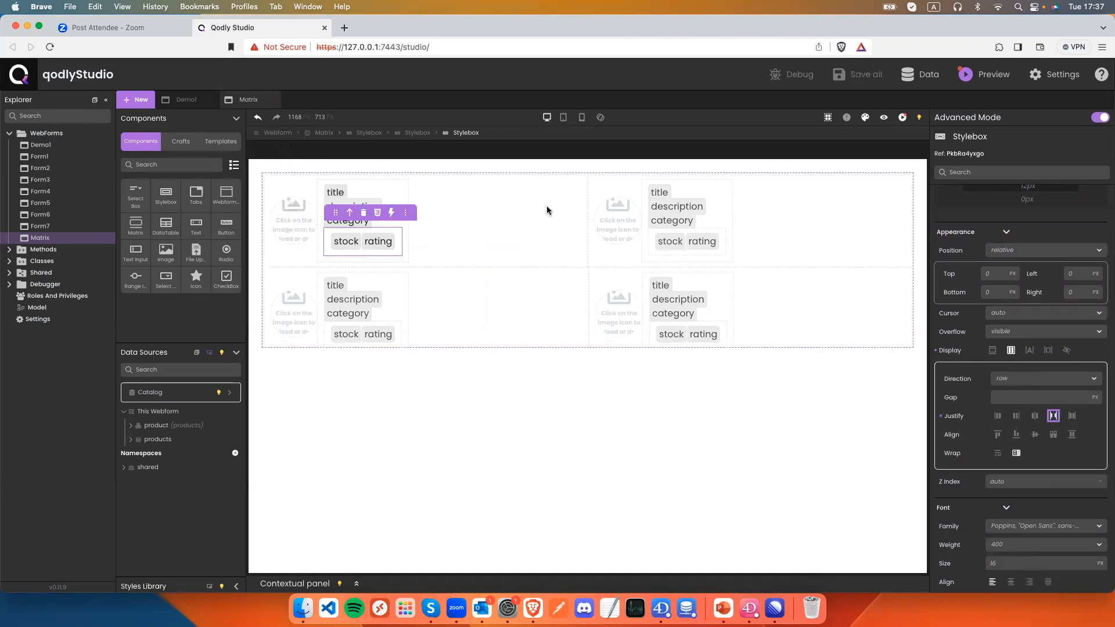
click(884, 118)
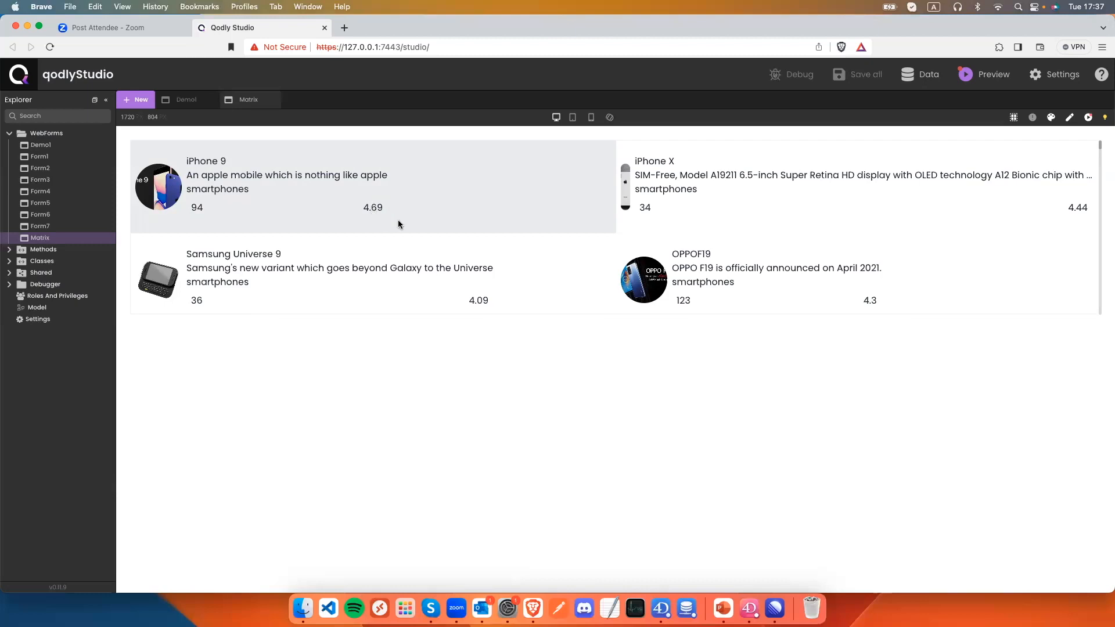
click(1072, 120)
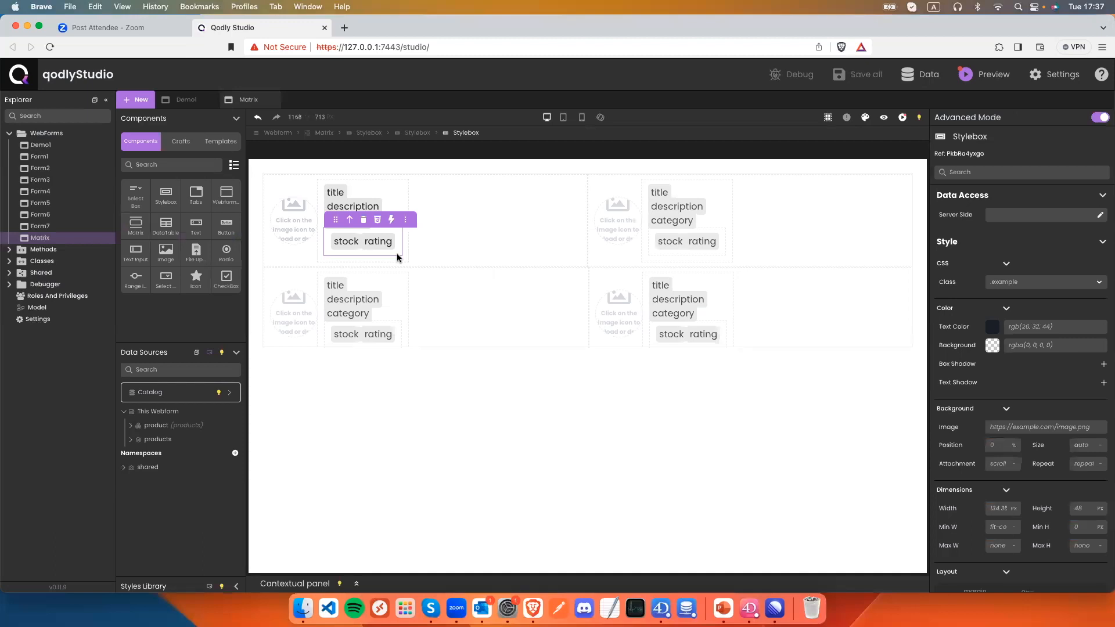
Preview the cards, then give the rating text a red conditional display format.
click(885, 118)
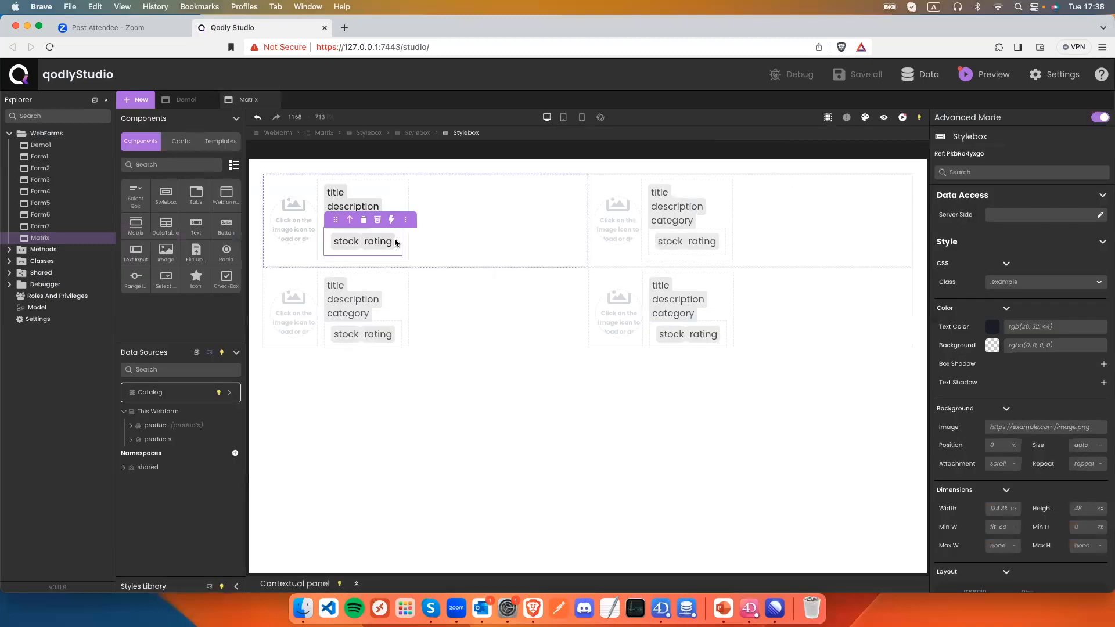
double_click(376, 244)
click(510, 228)
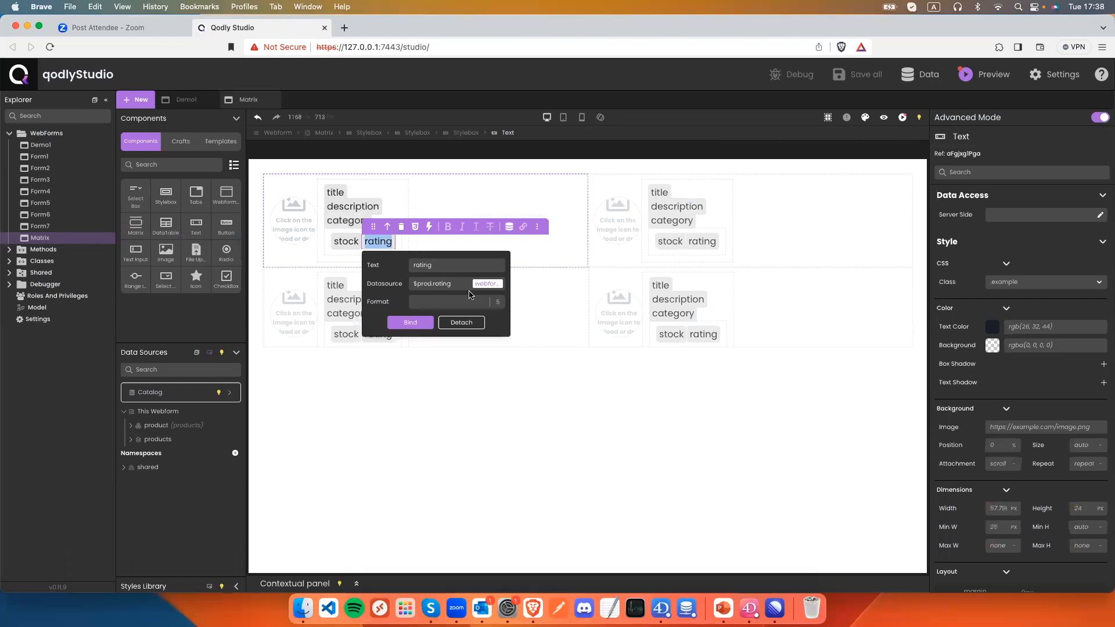
click(424, 300)
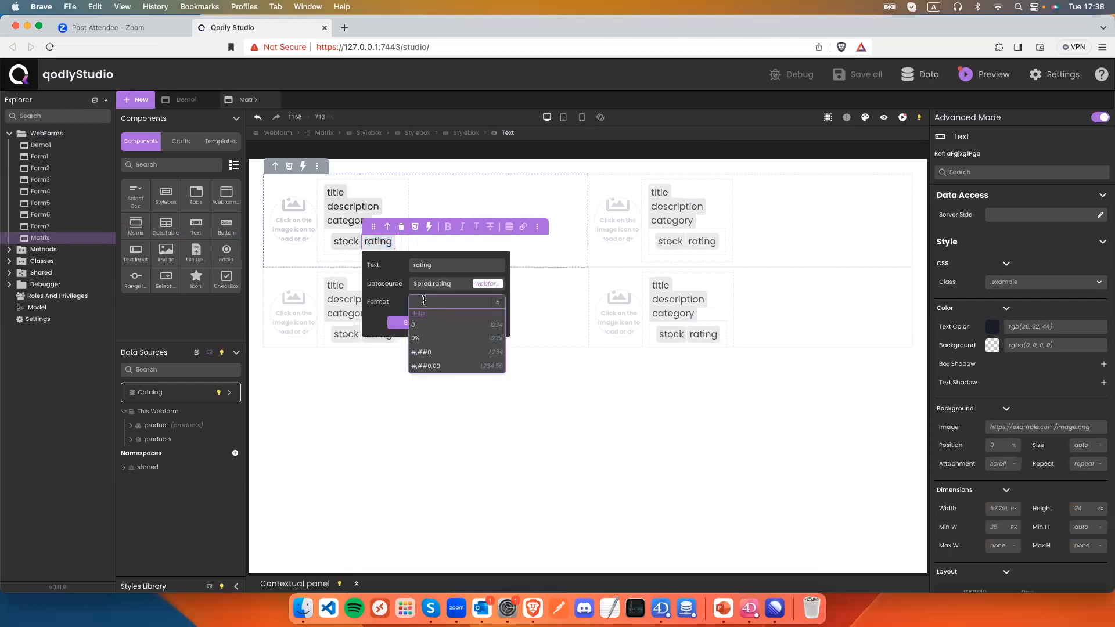
text([RED][)
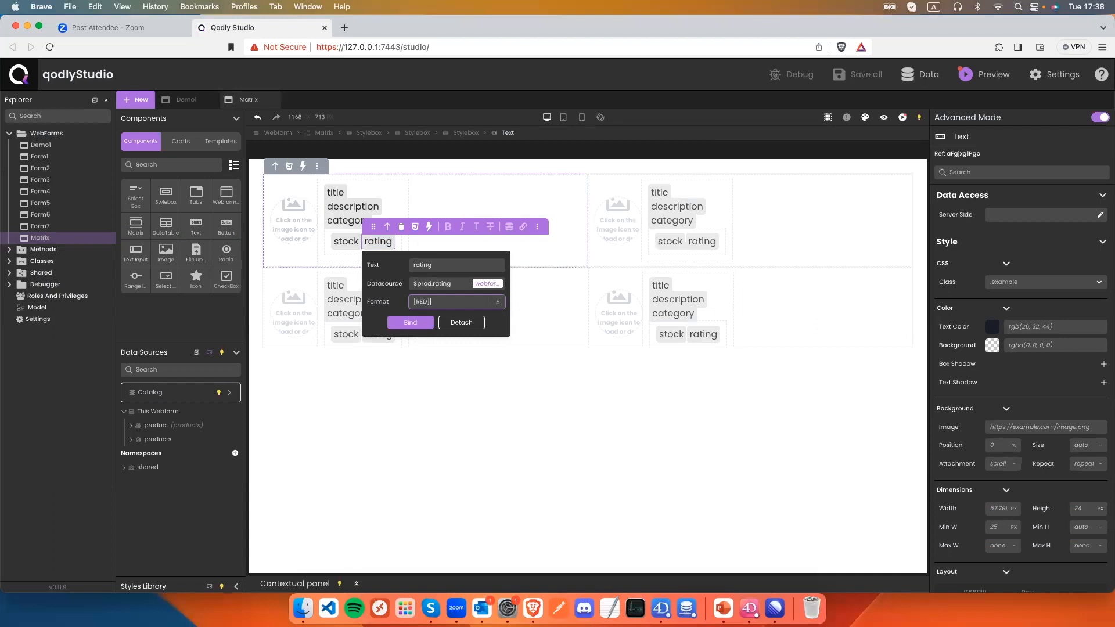
text(q)
text(=4)
text(])
click(425, 323)
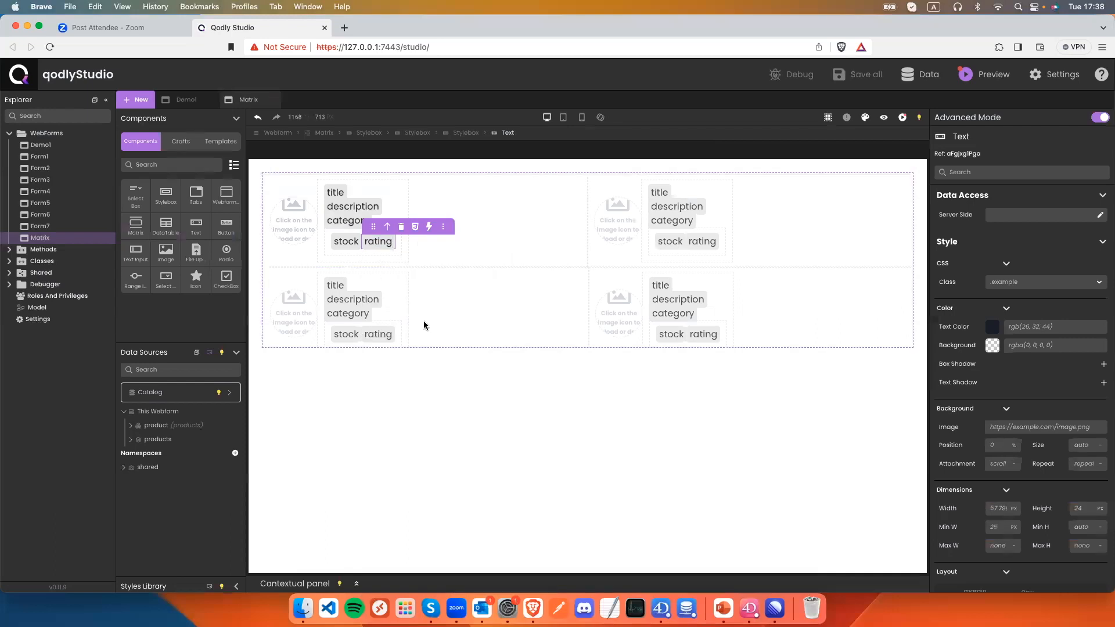
After previewing, change the rating format condition to greater-than 4.5.
click(884, 118)
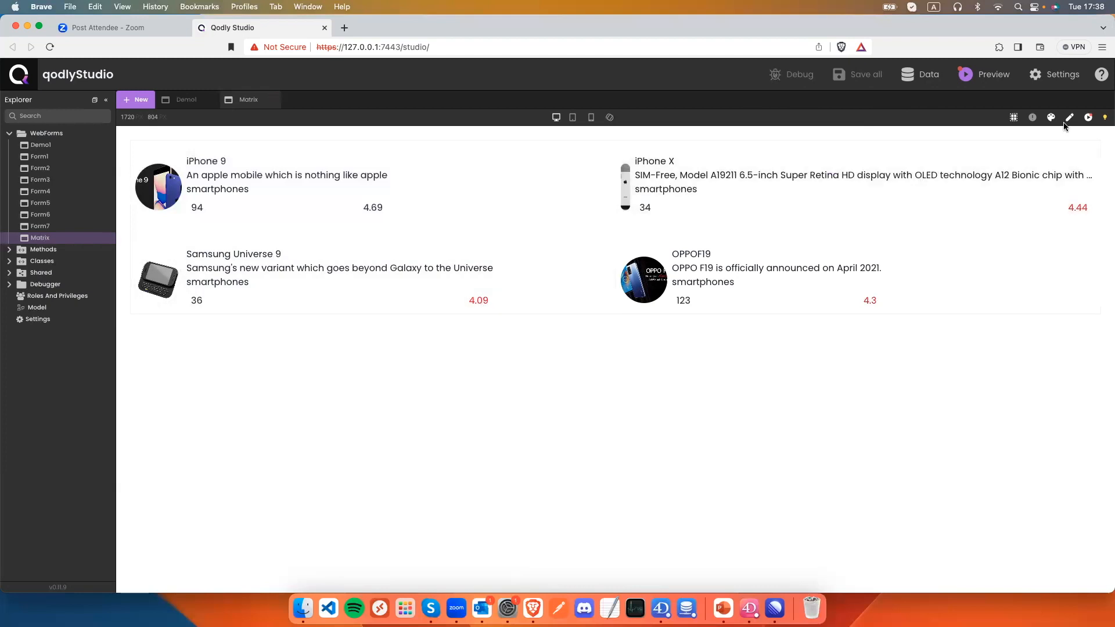
click(1071, 119)
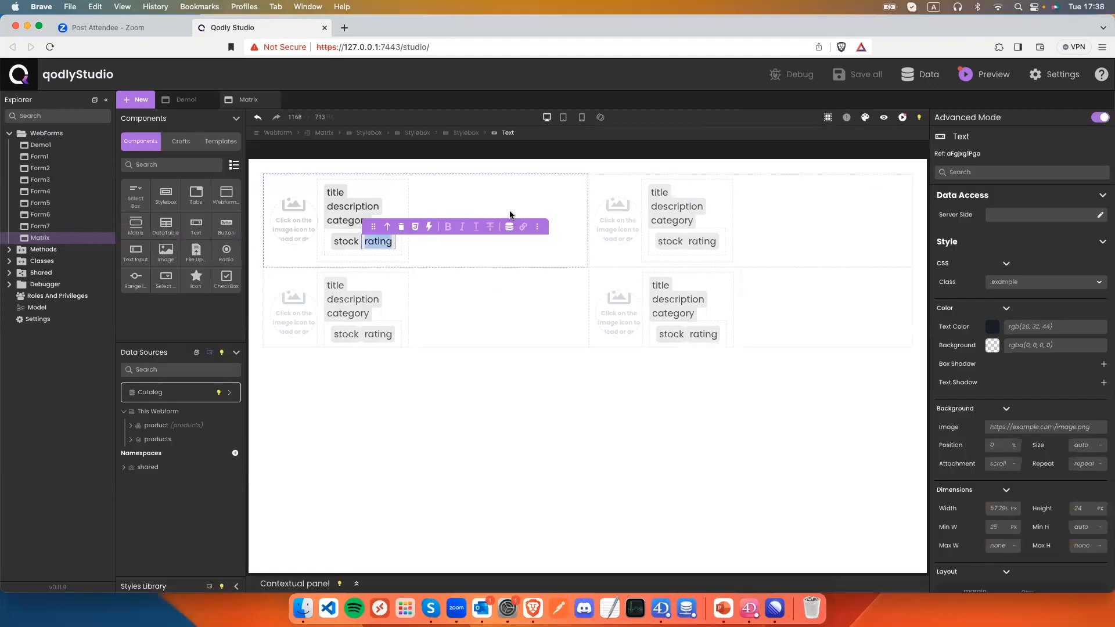
click(504, 231)
click(435, 301)
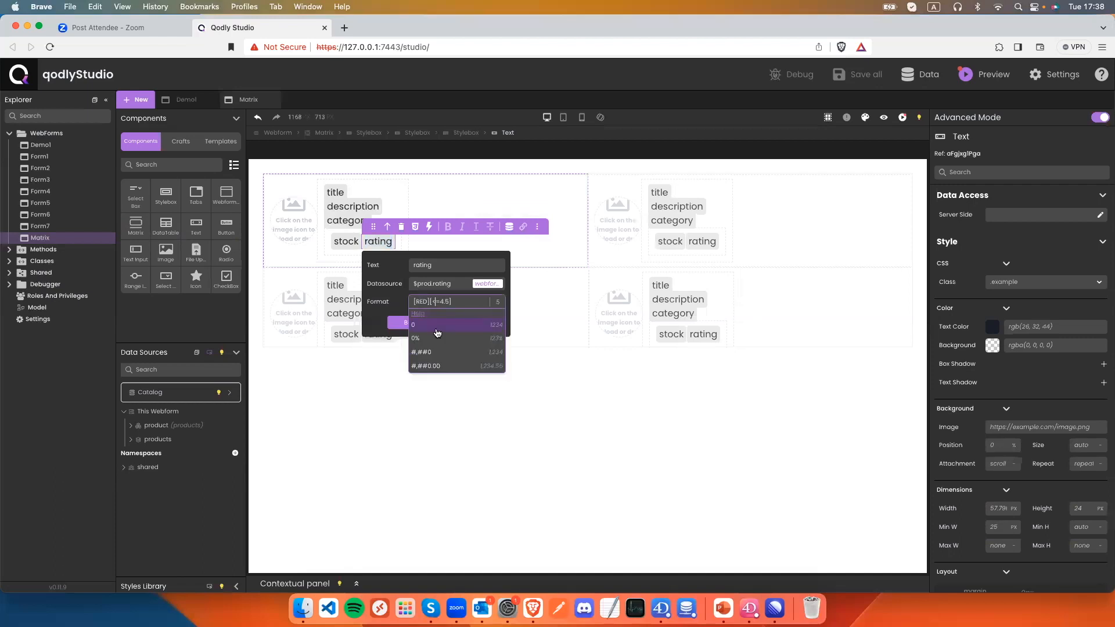
key(BackSpace)
text(>)
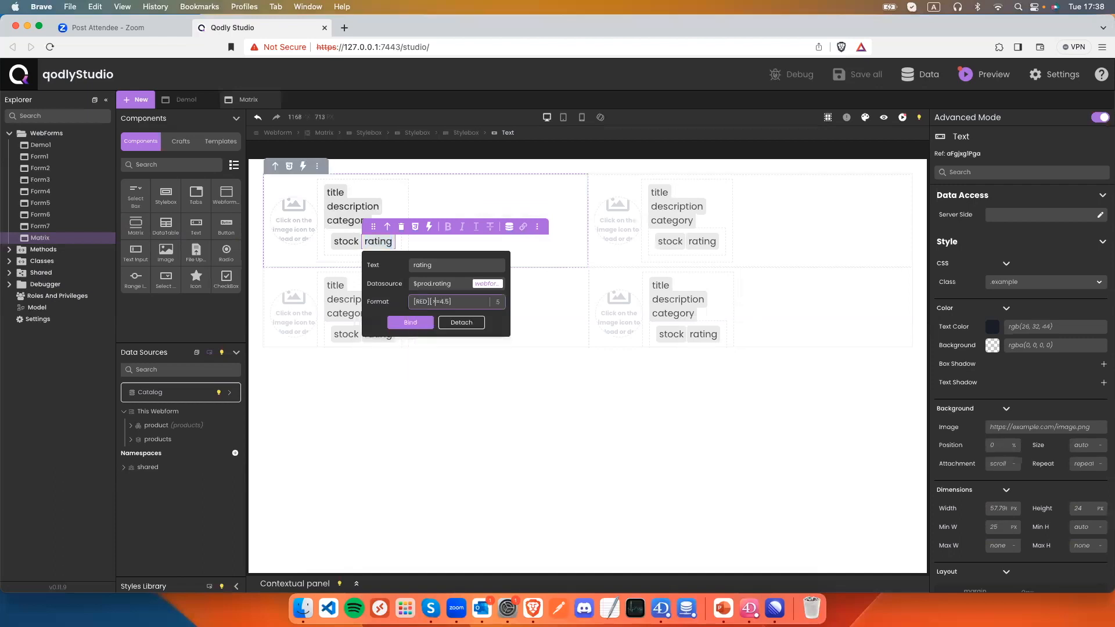
click(410, 323)
Save the webform and scroll the preview to check ratings above 4.5 in red.
key(super+s)
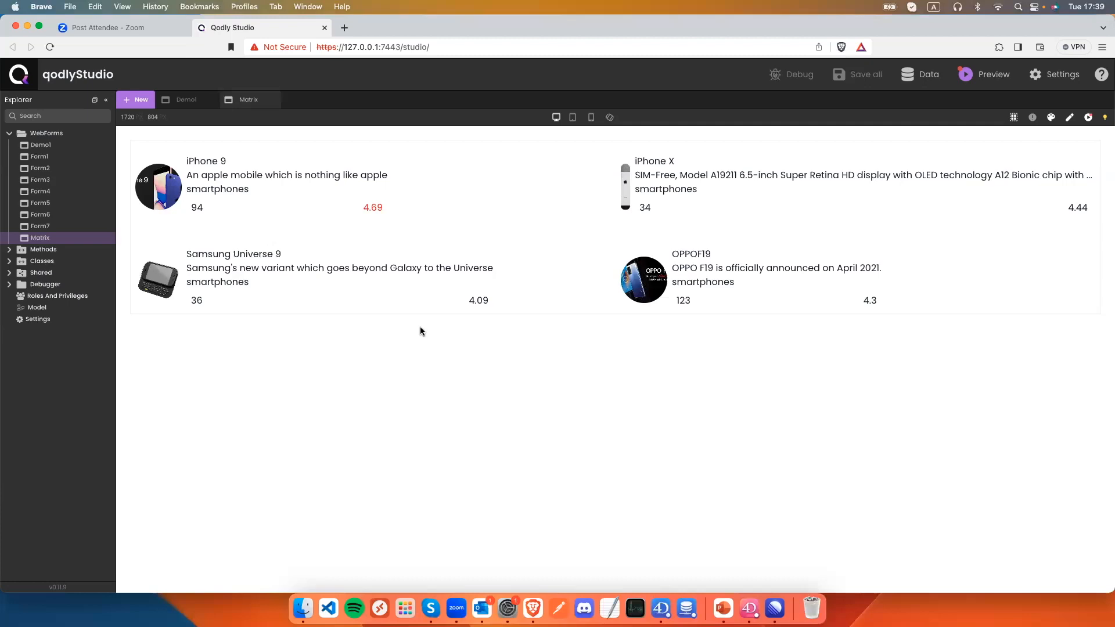
scroll(402, 256, down, 3)
scroll(402, 260, down, 2)
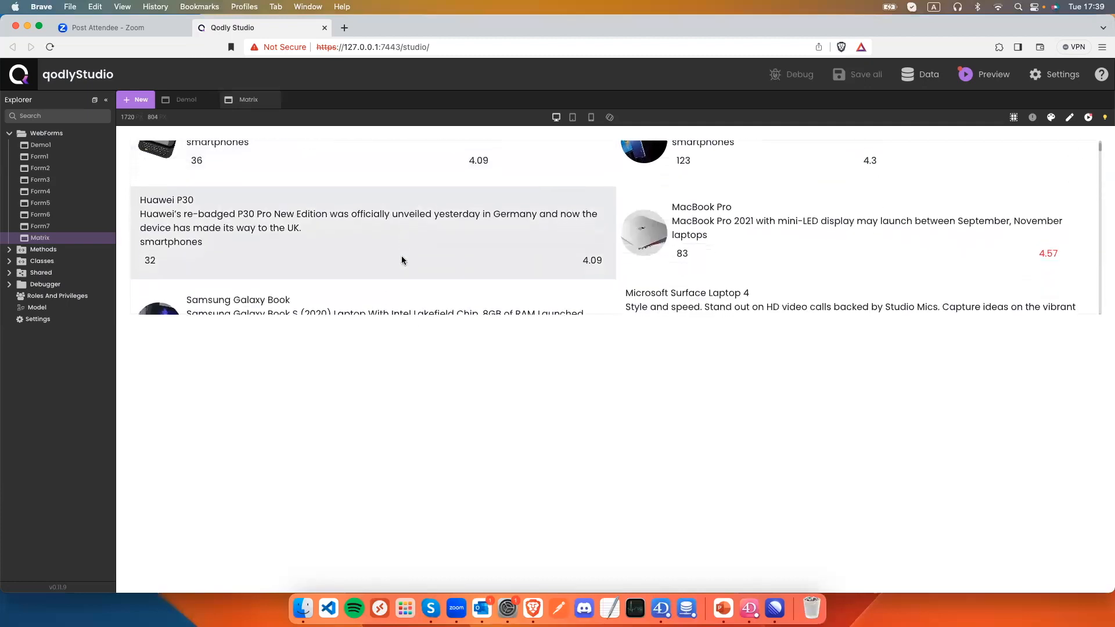
scroll(401, 260, down, 5)
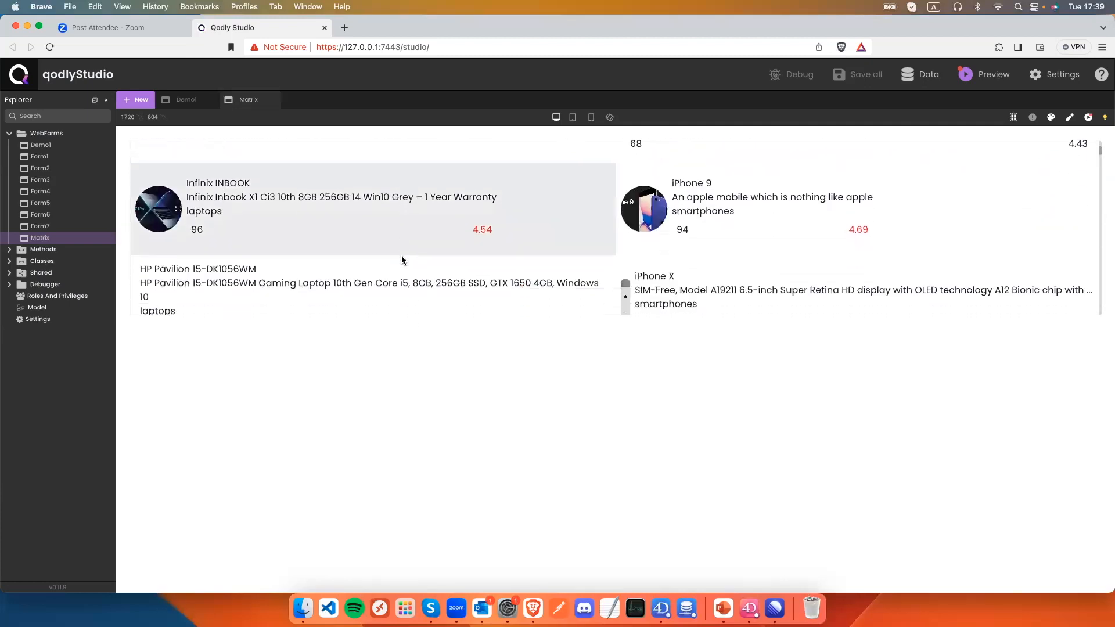
scroll(401, 259, up, 8)
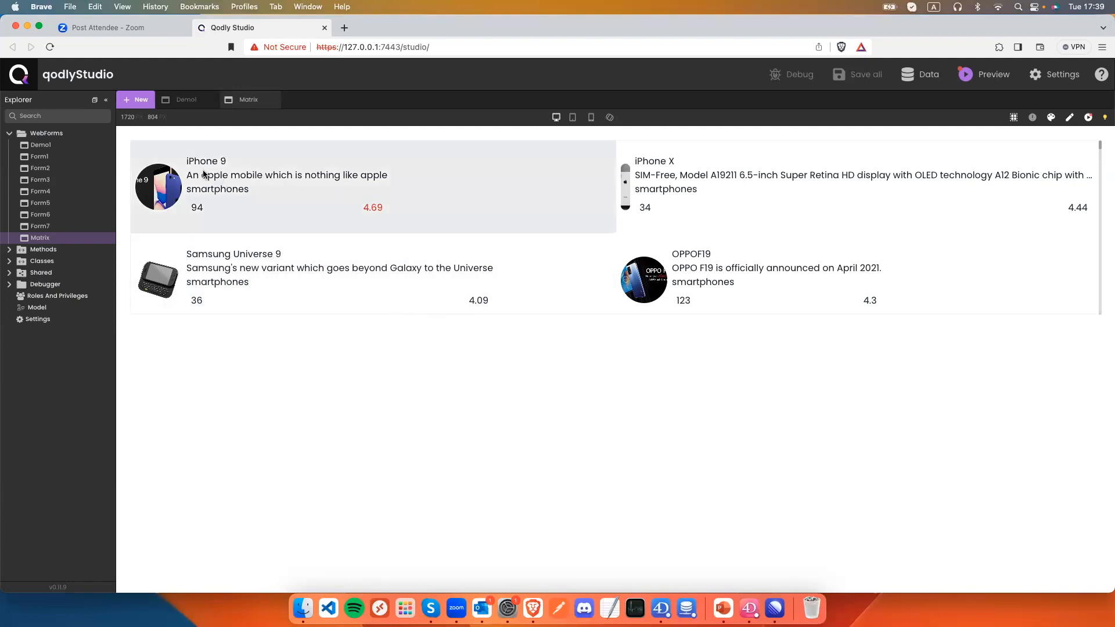
Create a String datasource named 'search' on this webform, dismissing the browser's Save As dialog.
click(1069, 117)
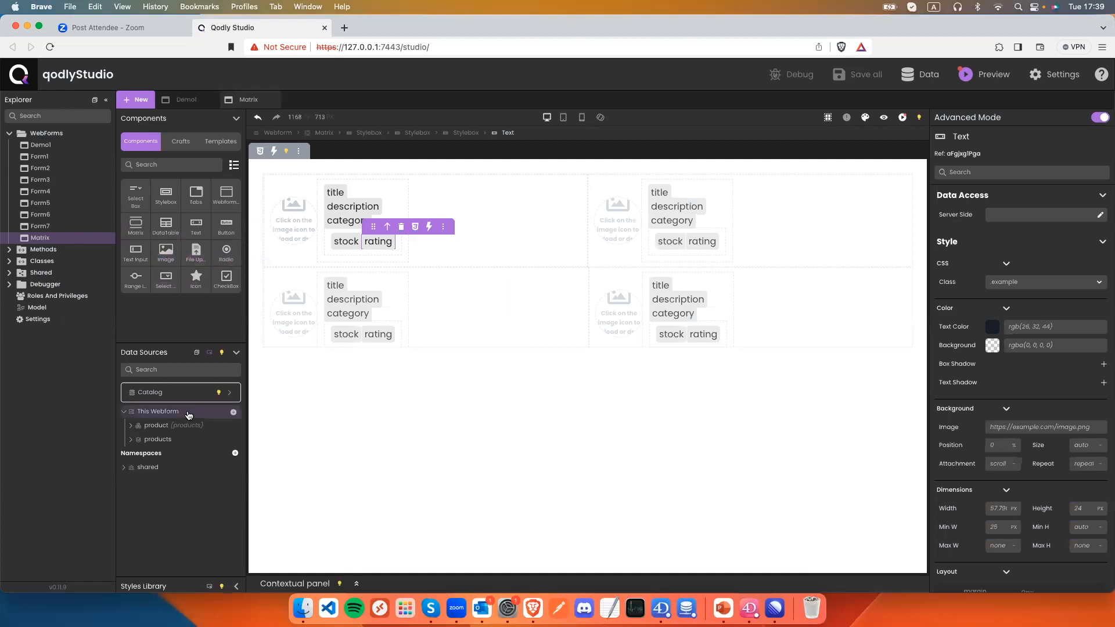
click(234, 412)
text(search)
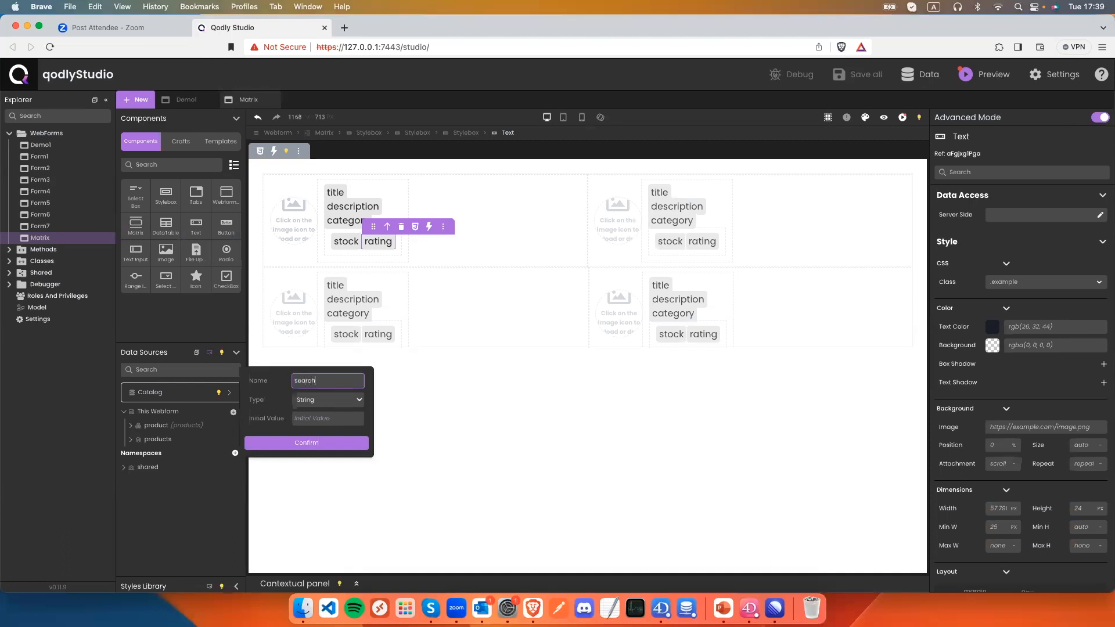
click(314, 446)
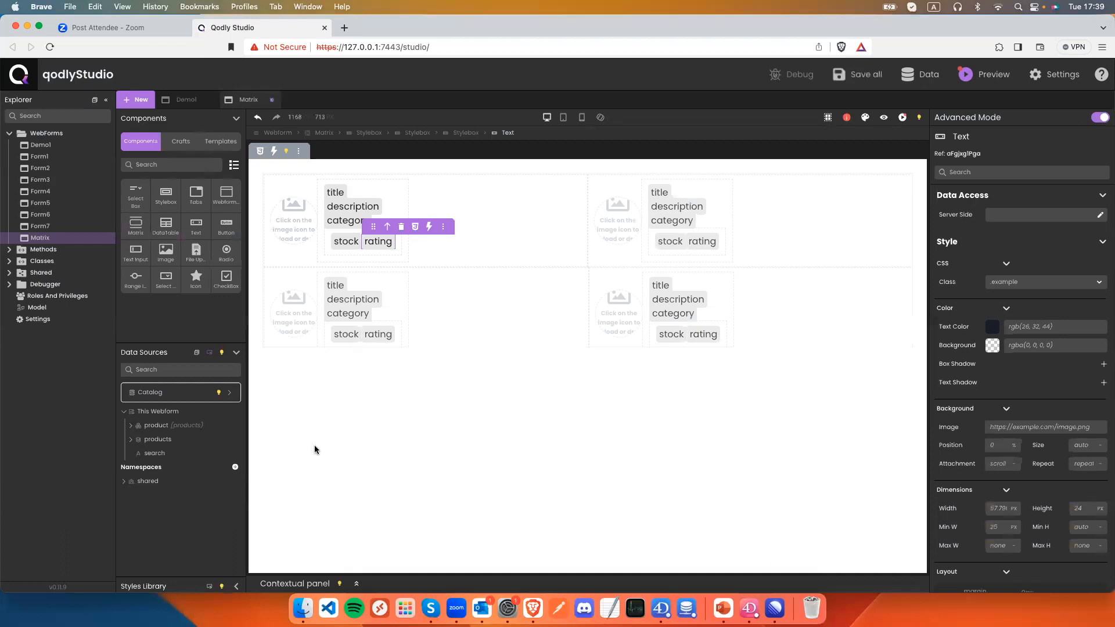
key(super+s)
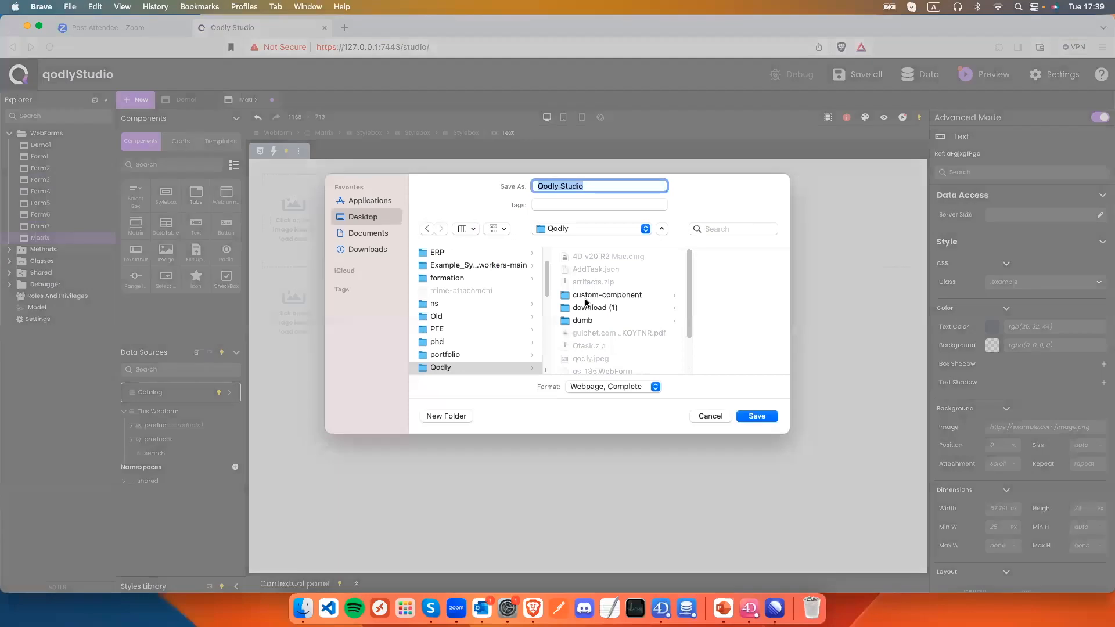
click(705, 419)
click(422, 405)
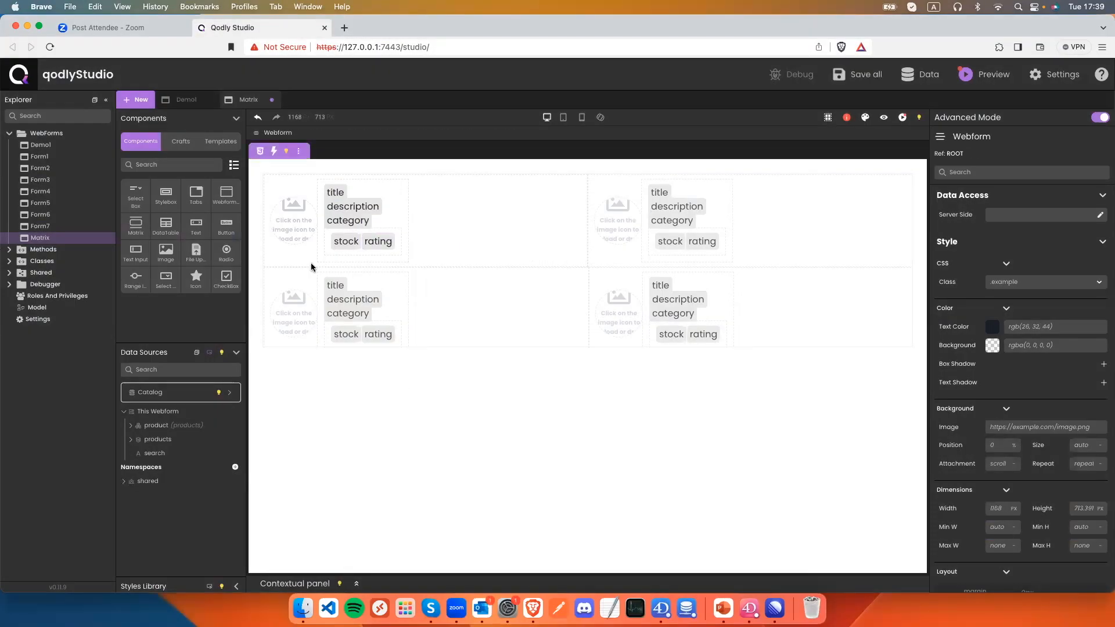
Add a new stylebox at the top holding a text input and a button.
drag(166, 195, 260, 169)
drag(166, 259, 284, 180)
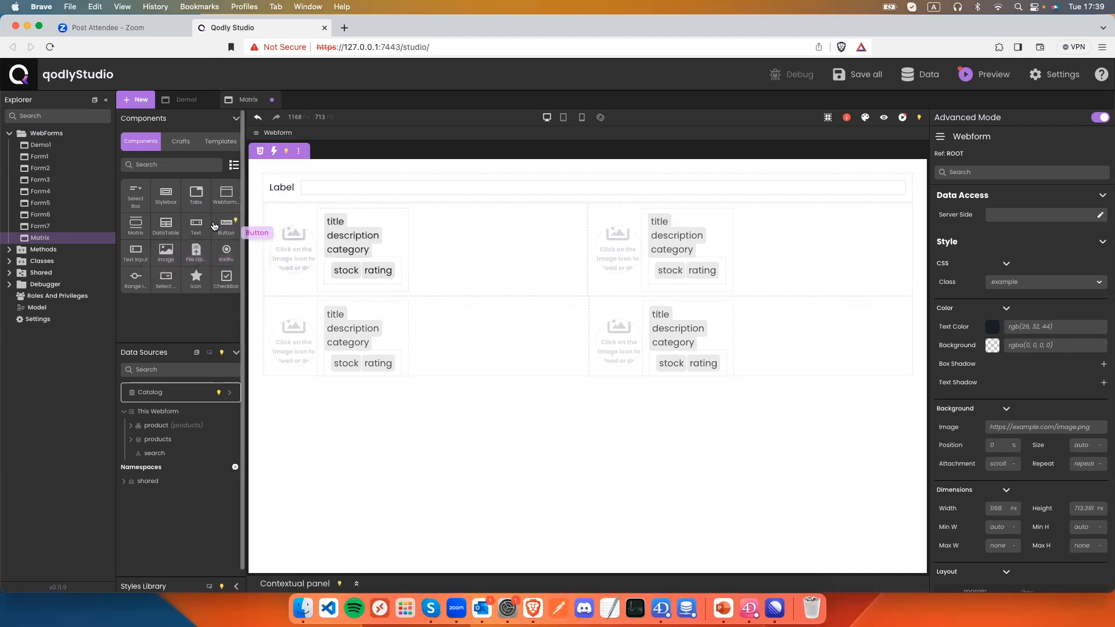
drag(214, 226, 678, 195)
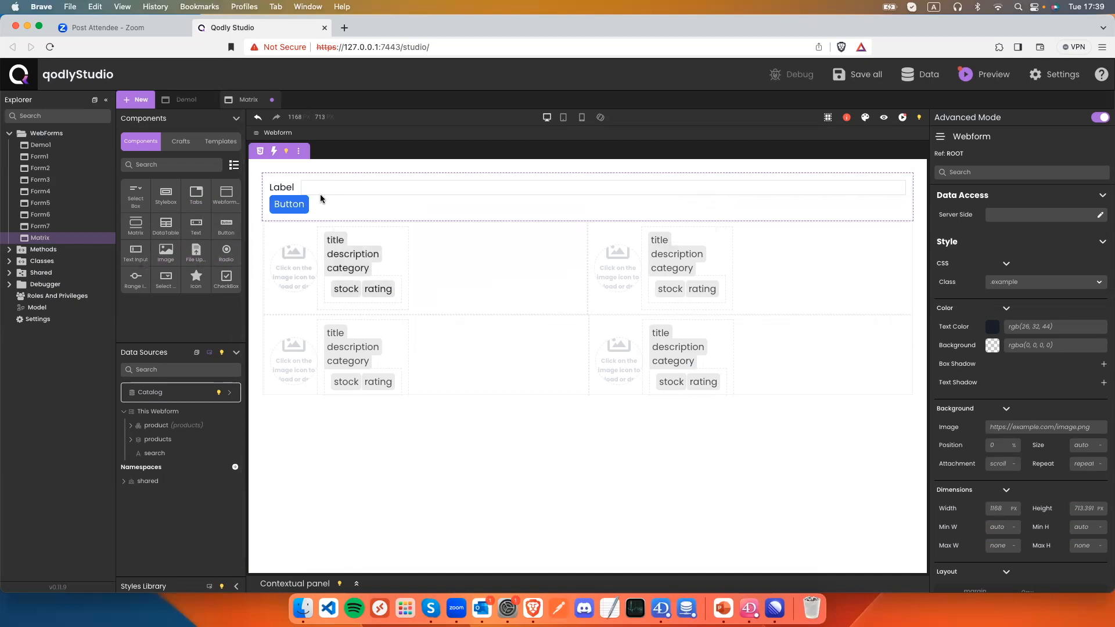
Set the text input's width to 50%.
click(297, 188)
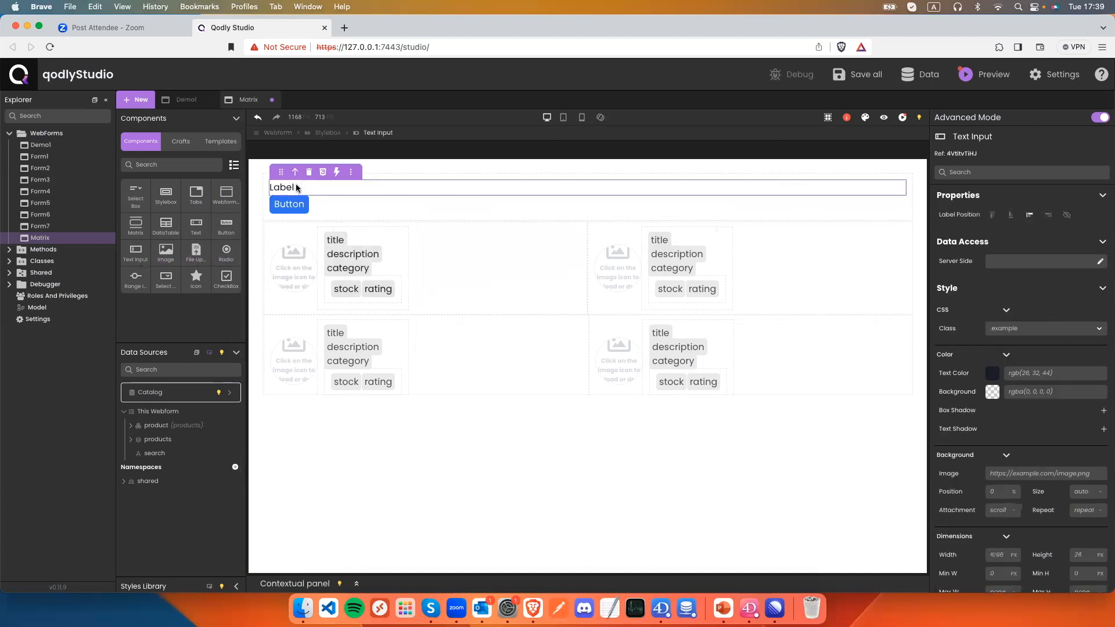
scroll(1005, 464, down, 3)
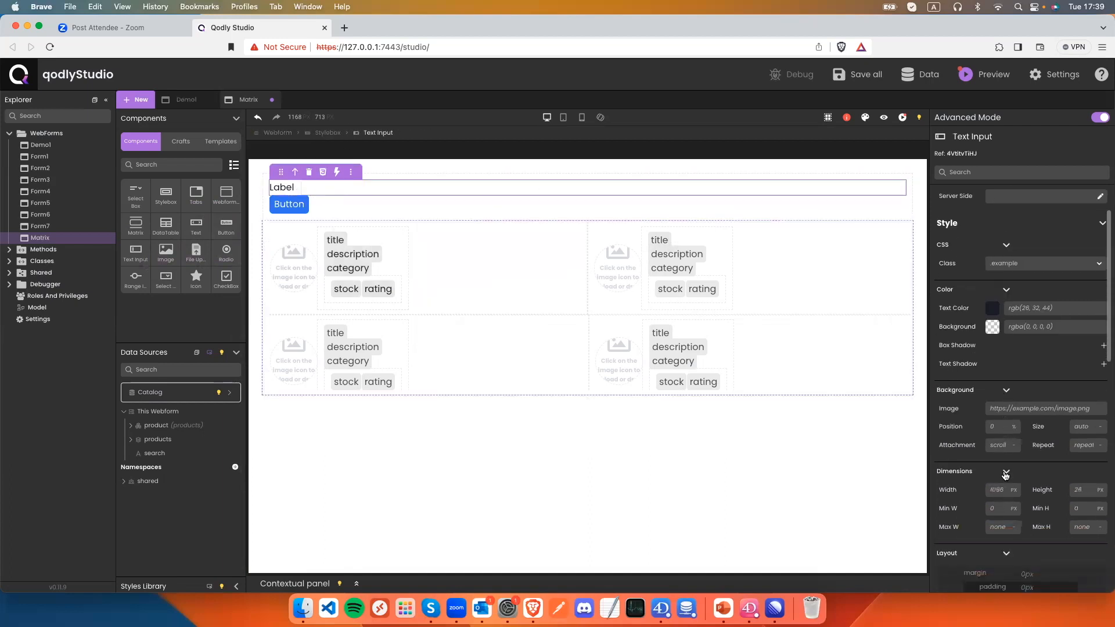
click(1003, 490)
text(5)
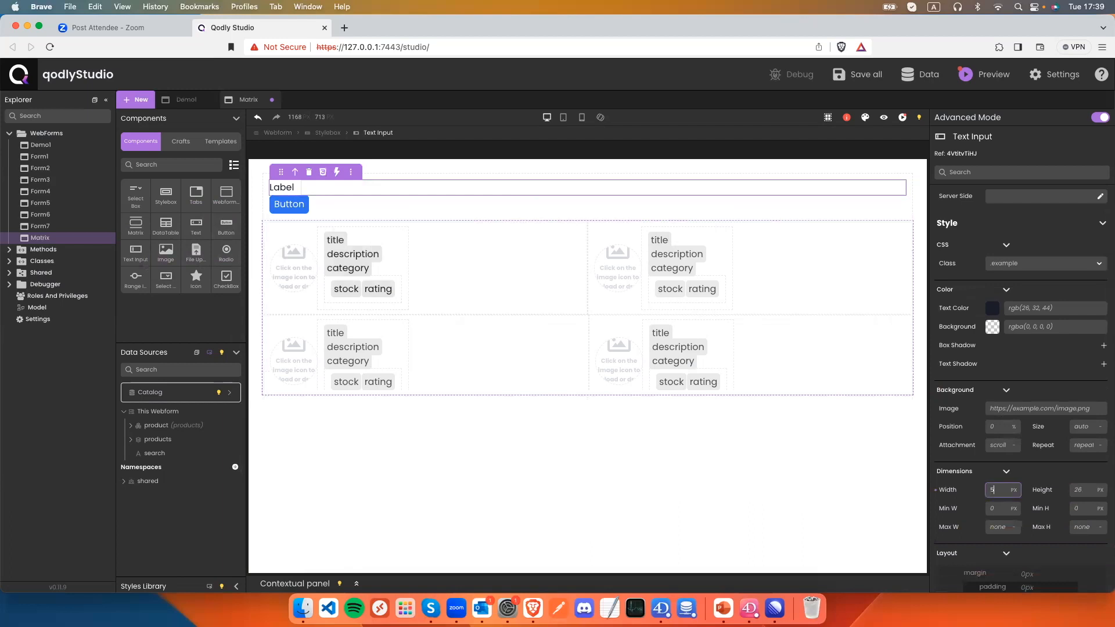
text(0%)
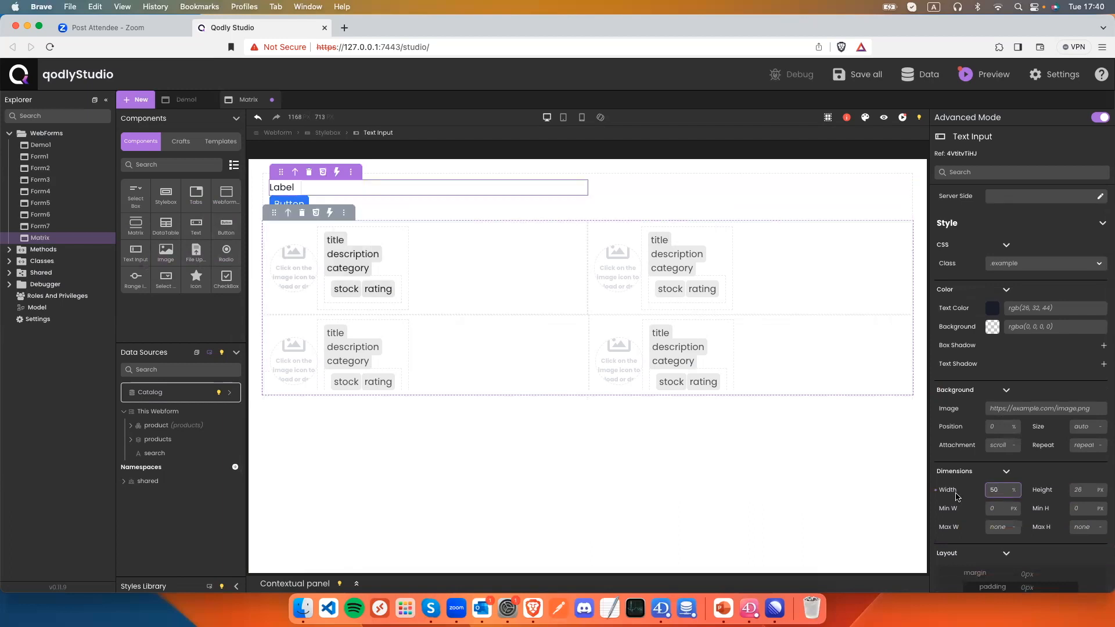
Set the search bar box to flex display with space-around justification.
click(554, 208)
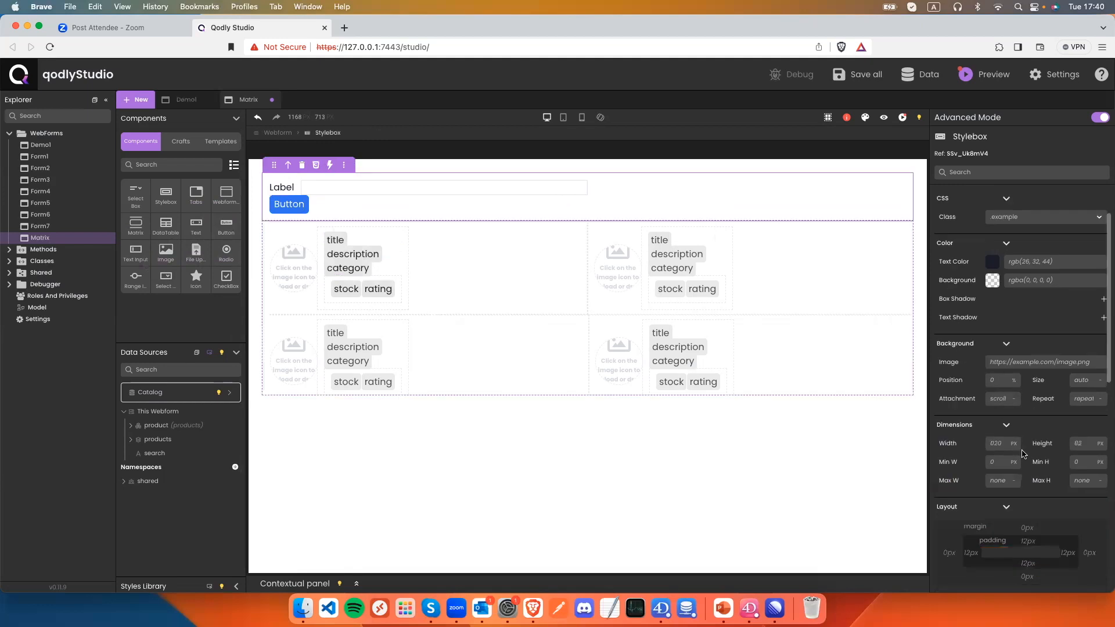
scroll(1016, 464, down, 3)
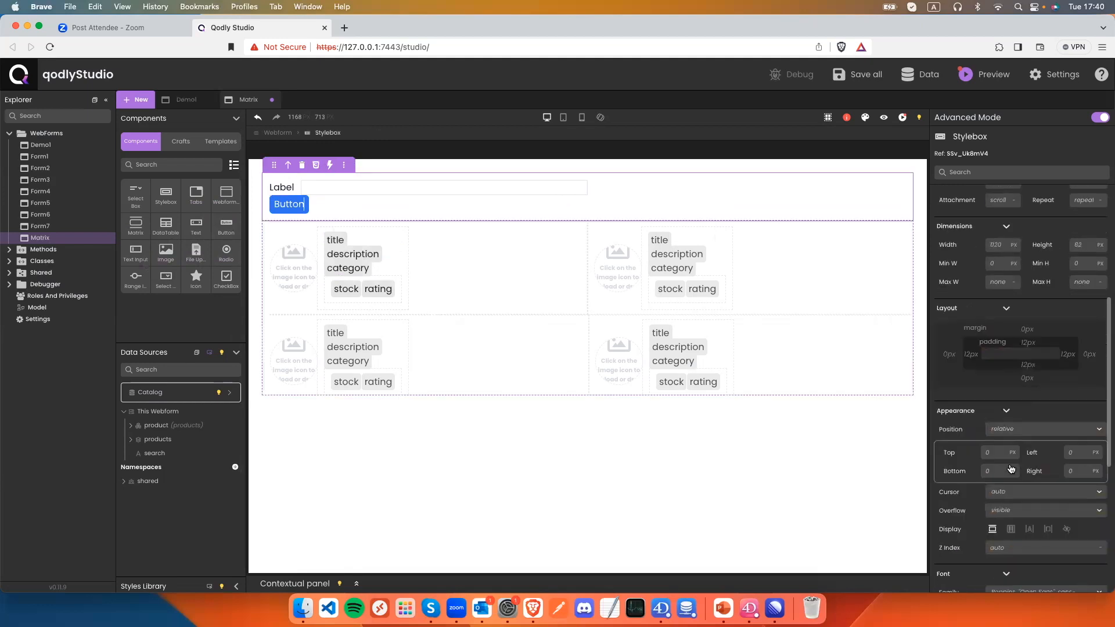
click(1012, 533)
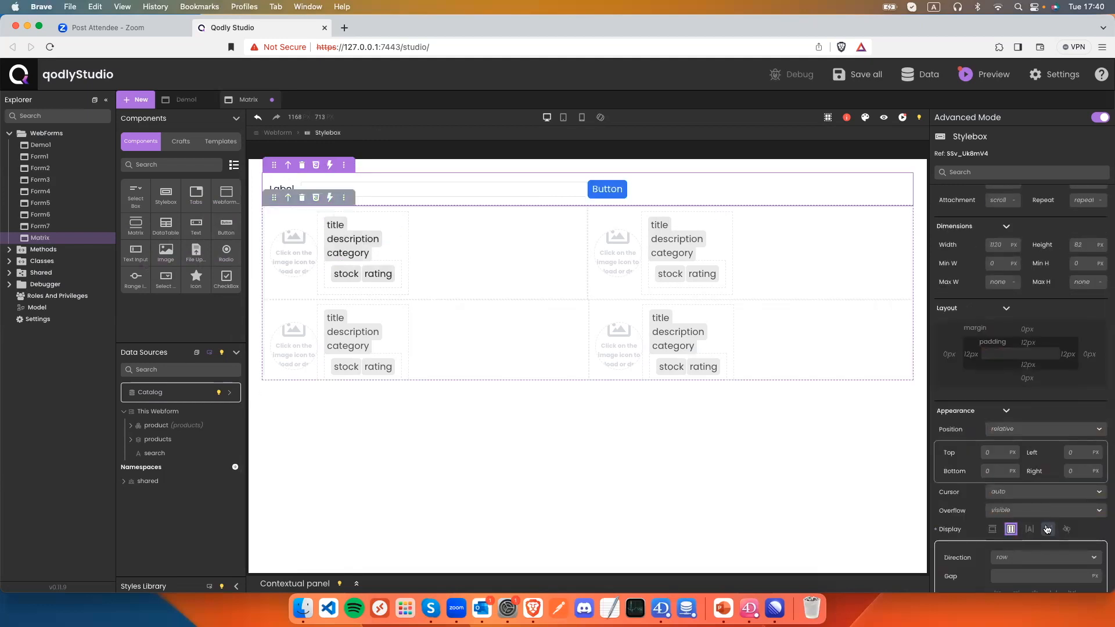
scroll(1048, 529, down, 1)
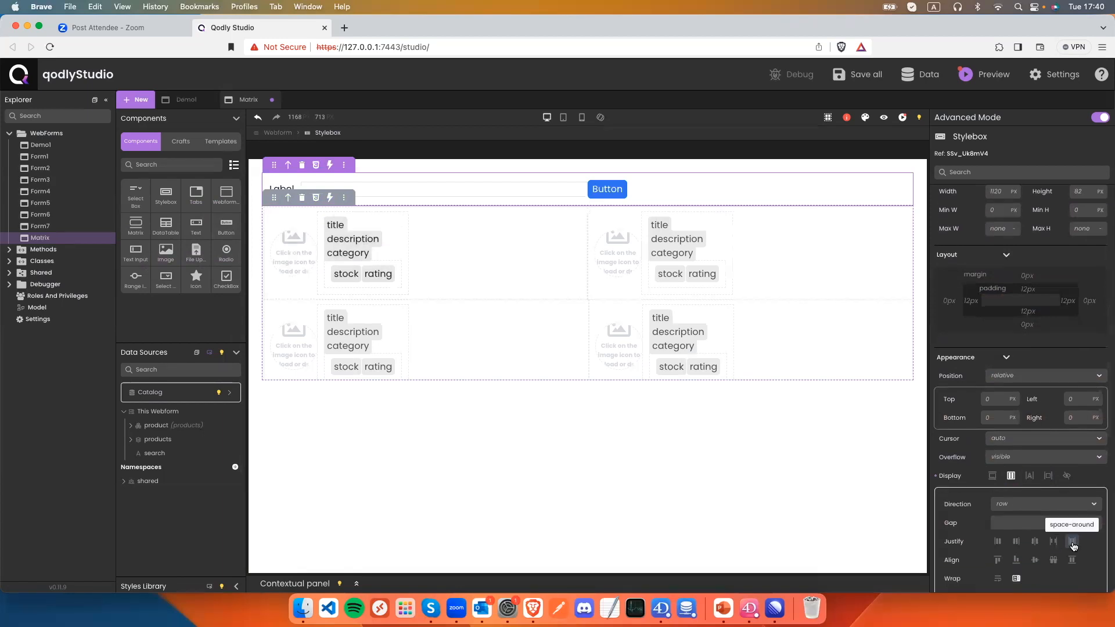
click(1073, 542)
Drop a second Button into the search bar row and select it.
drag(226, 225, 845, 207)
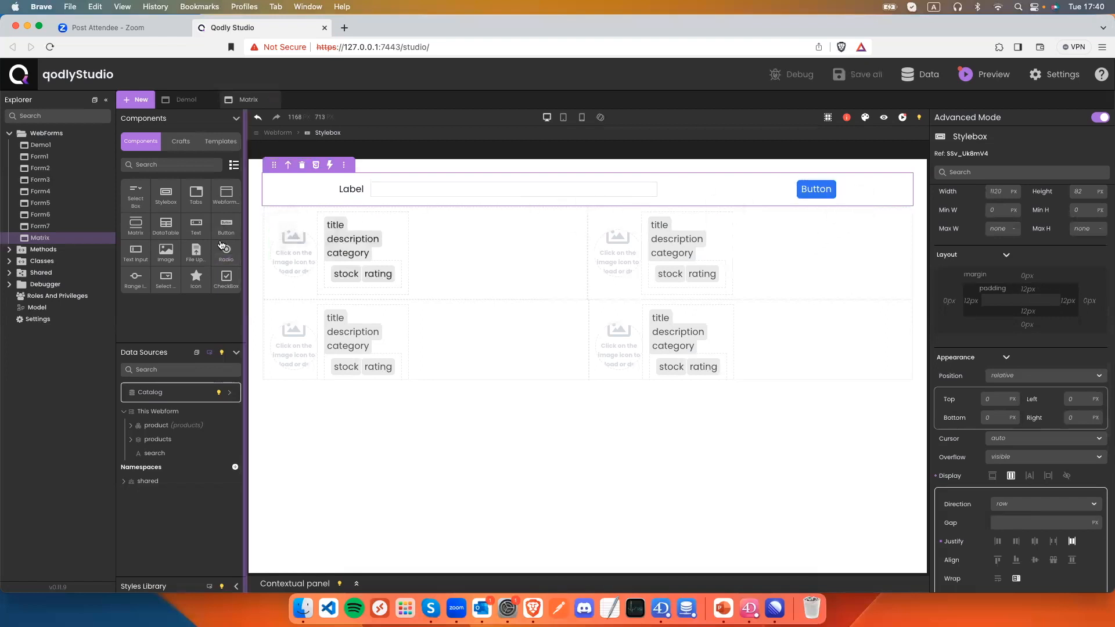
drag(226, 228, 860, 207)
click(736, 189)
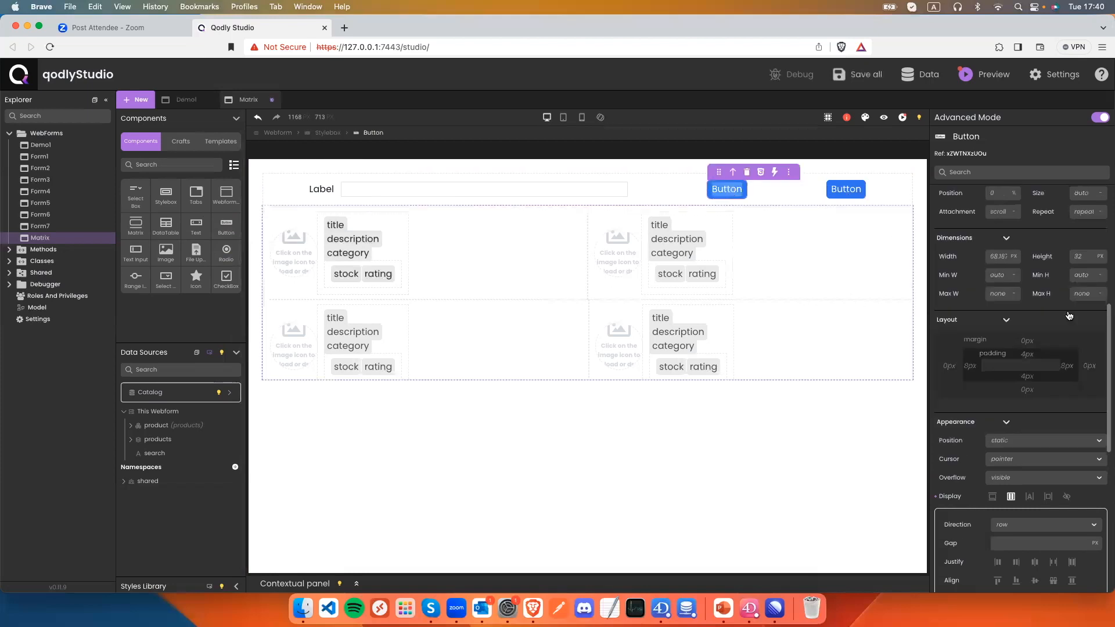
Label the button 'seach' and add an On Click action on the products datasource.
double_click(991, 213)
text(seach)
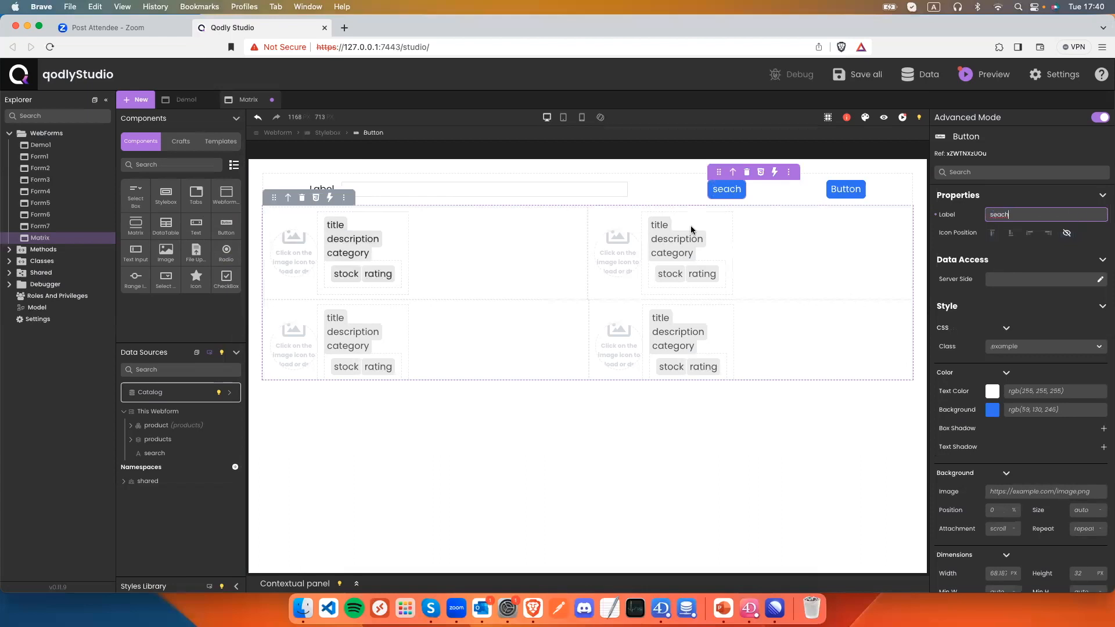
click(773, 172)
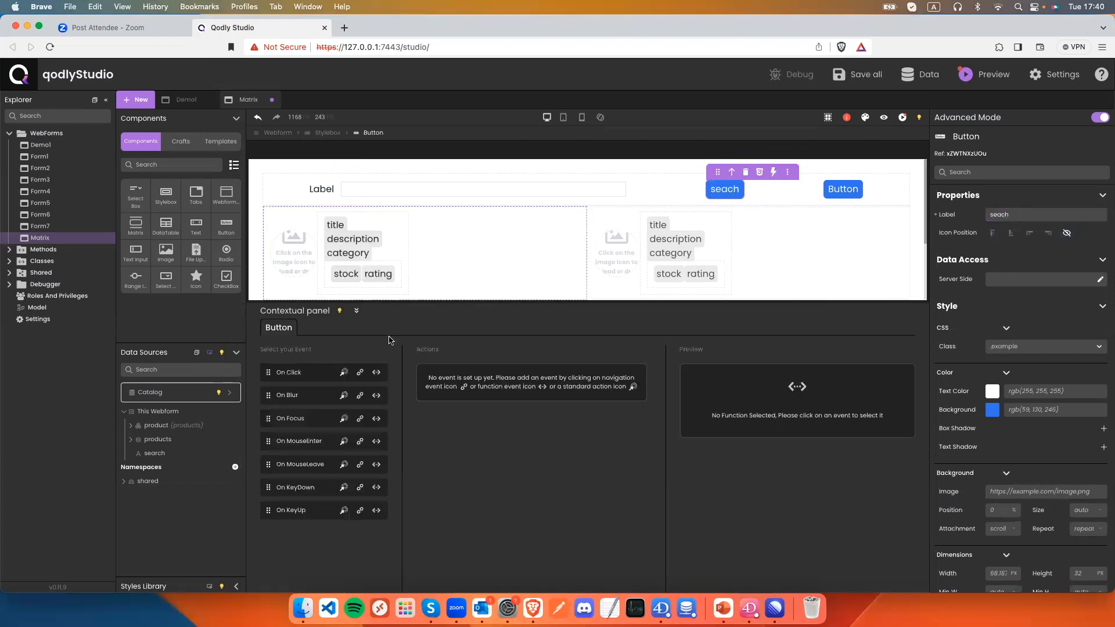
click(343, 372)
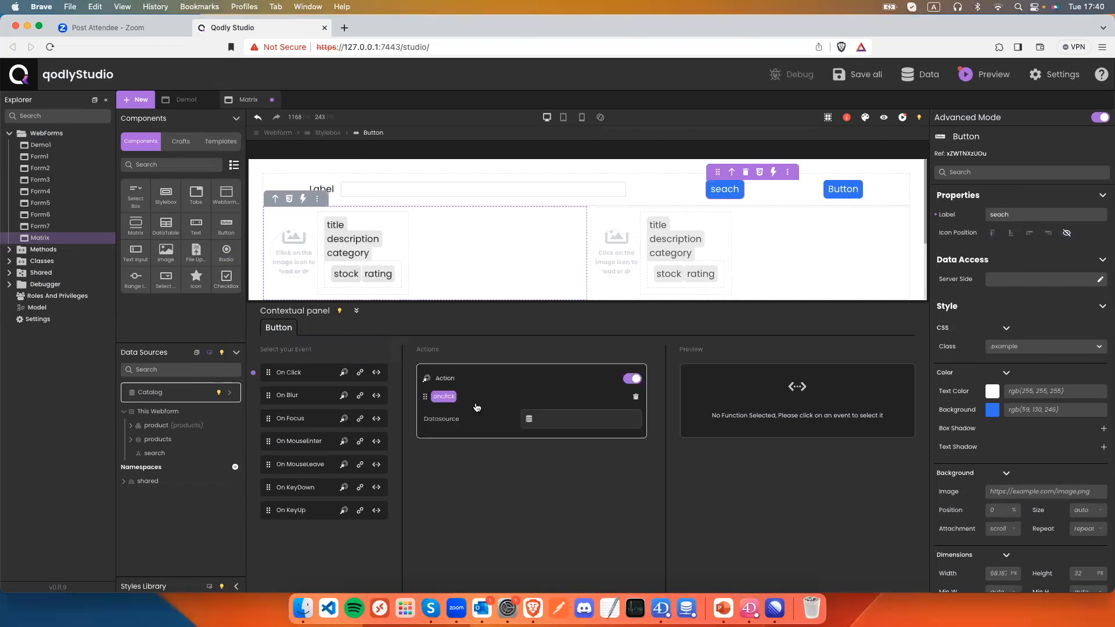
click(550, 422)
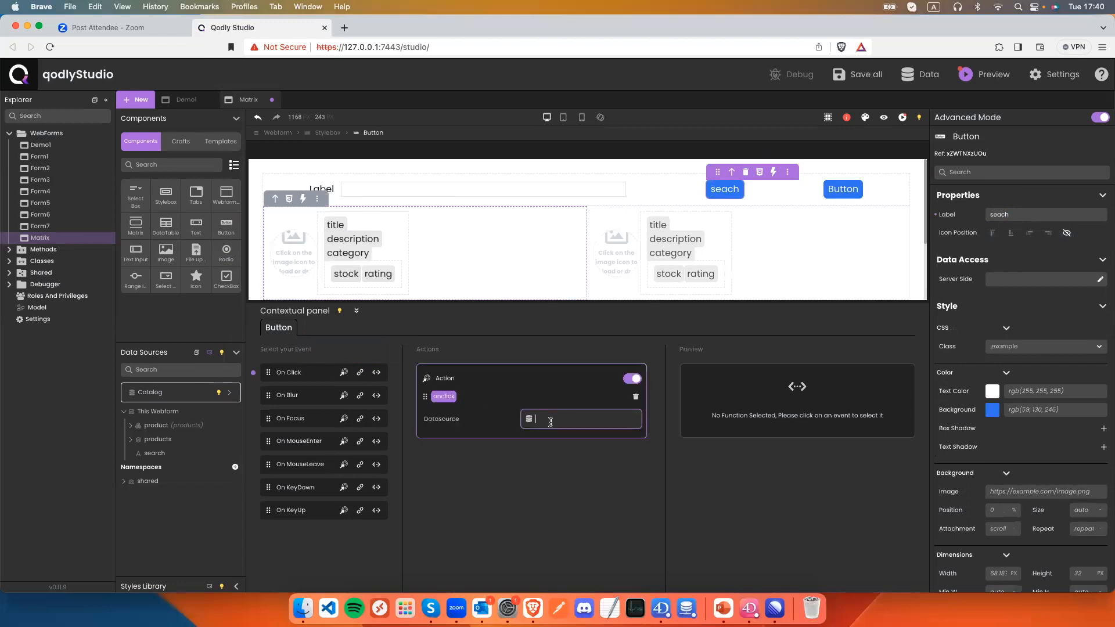
text(prod)
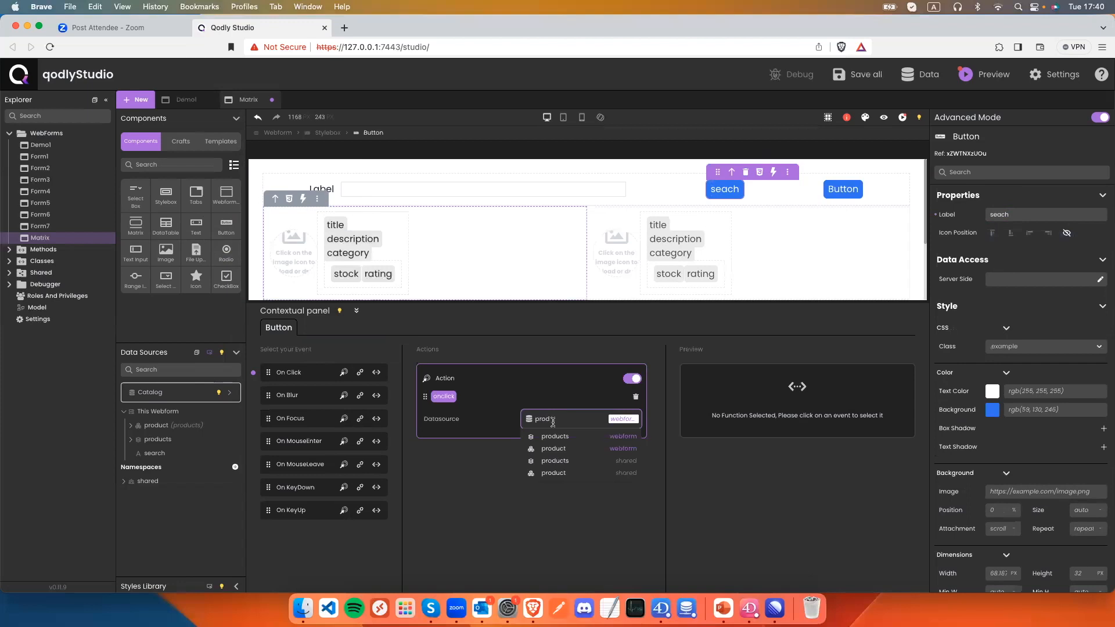
click(558, 436)
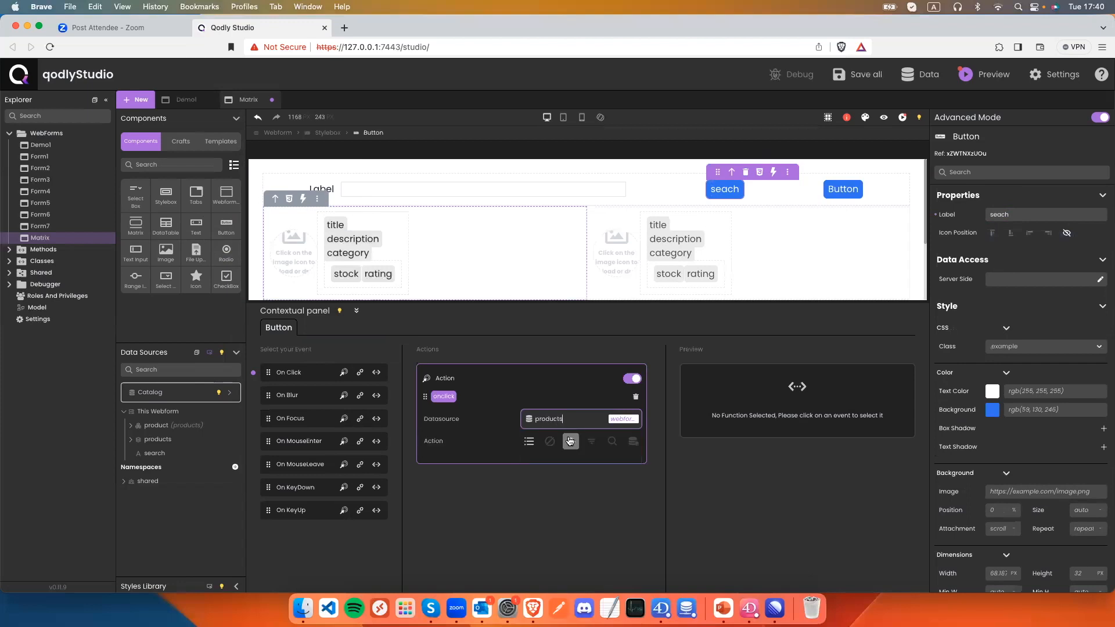
Make the action a Search query with a placeholder bound to search.
click(611, 441)
click(541, 467)
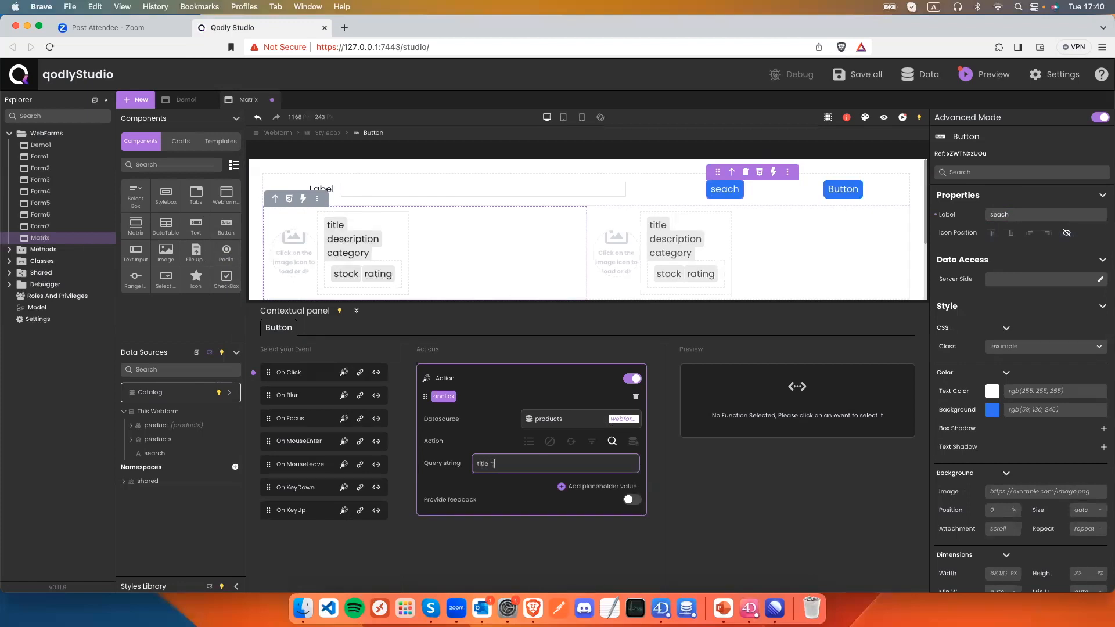
click(598, 486)
click(539, 488)
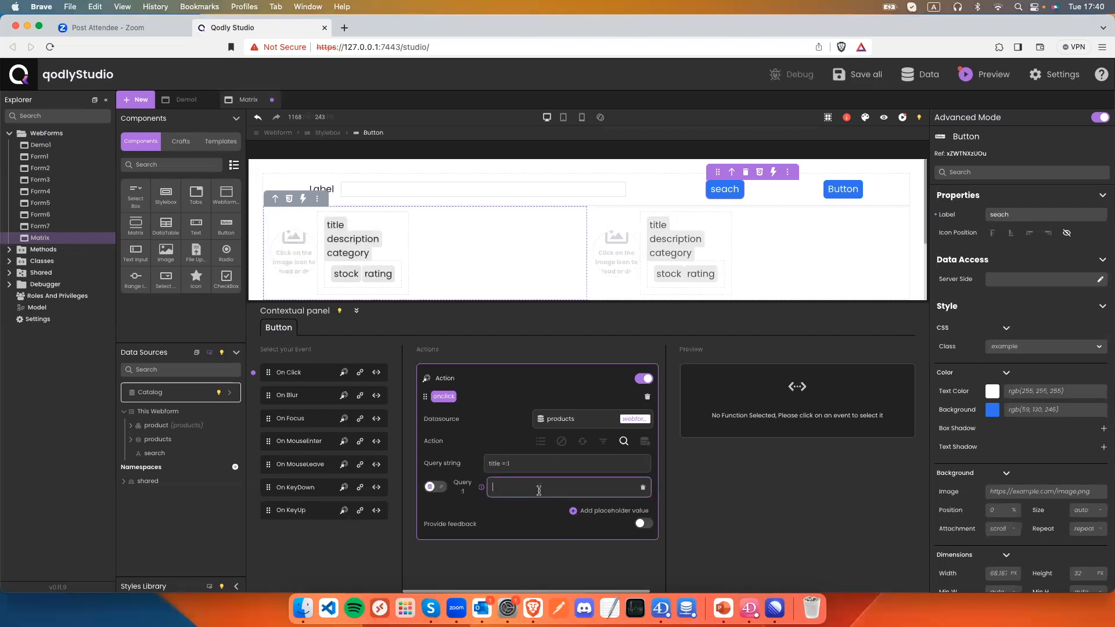
text(sea)
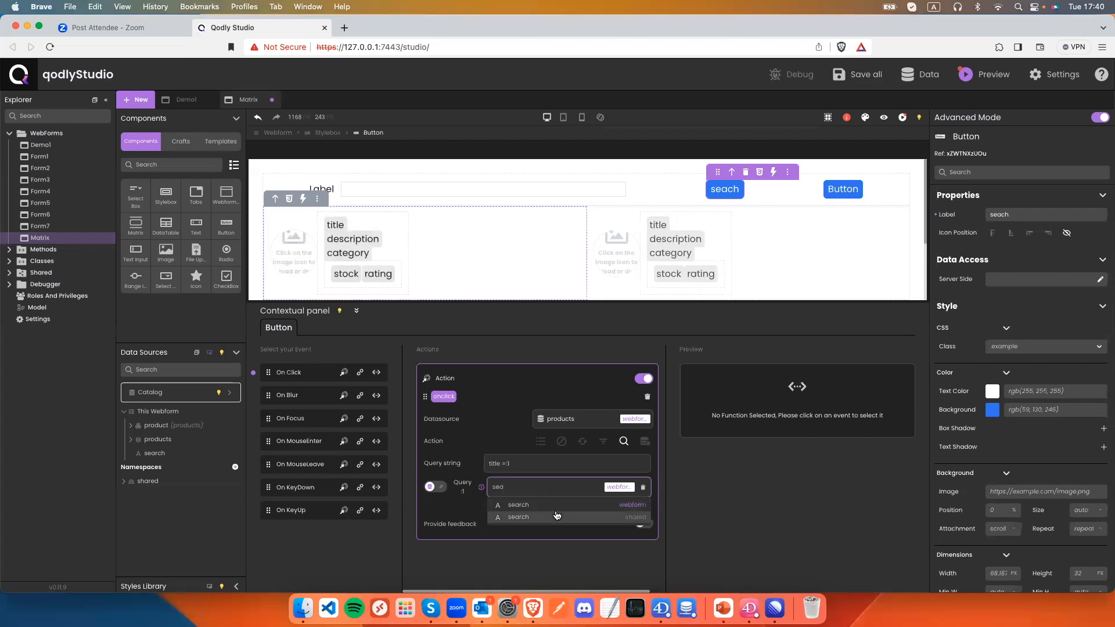
click(556, 504)
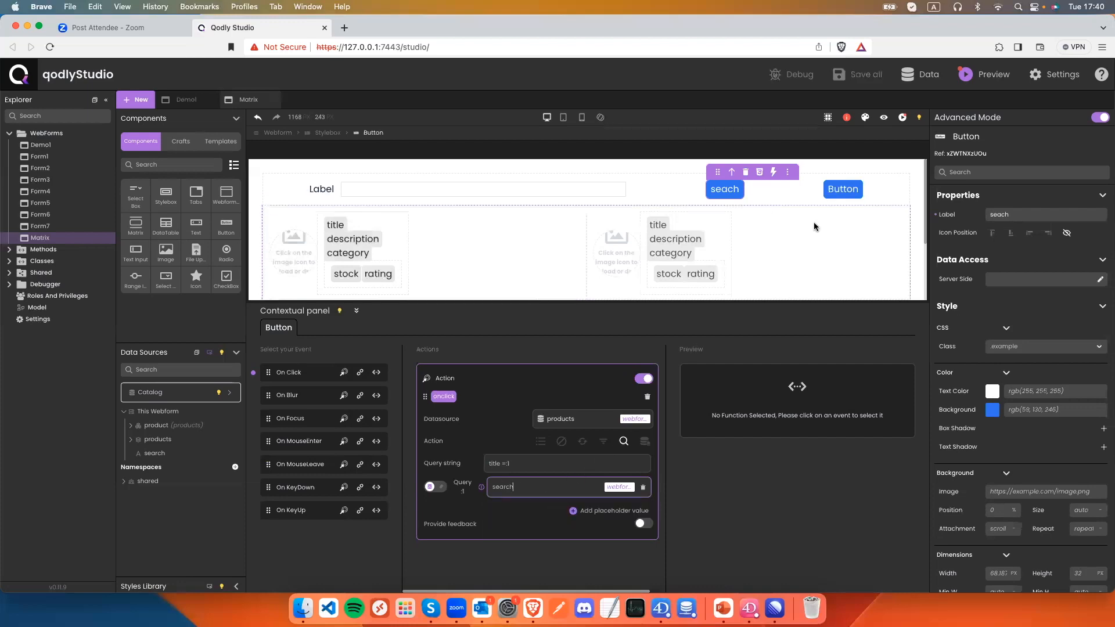
click(885, 118)
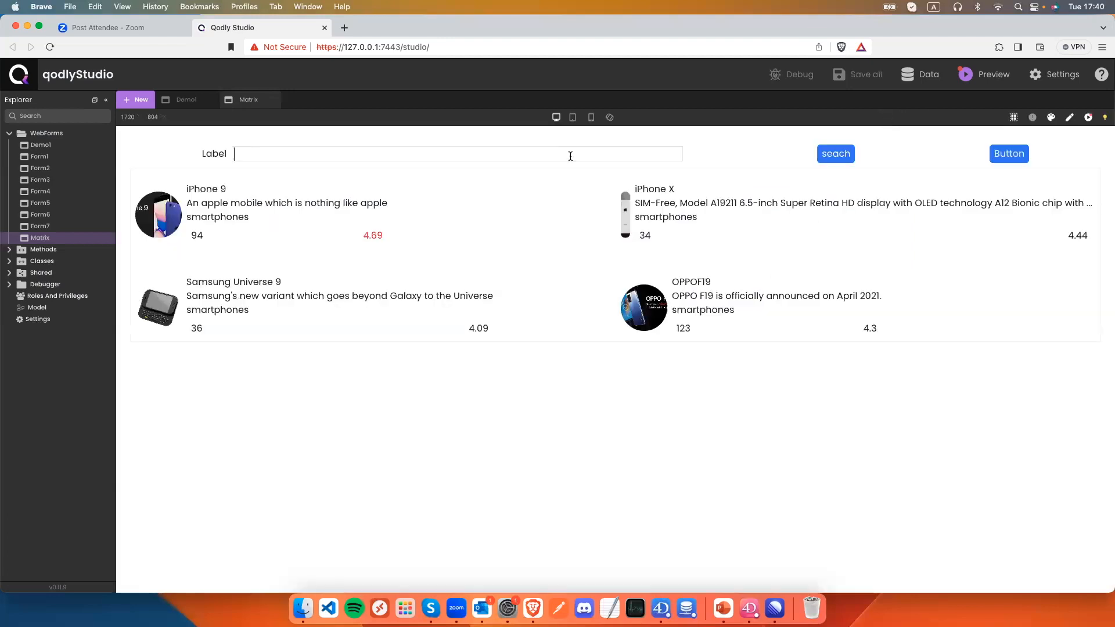
text(iPhone 9)
click(844, 153)
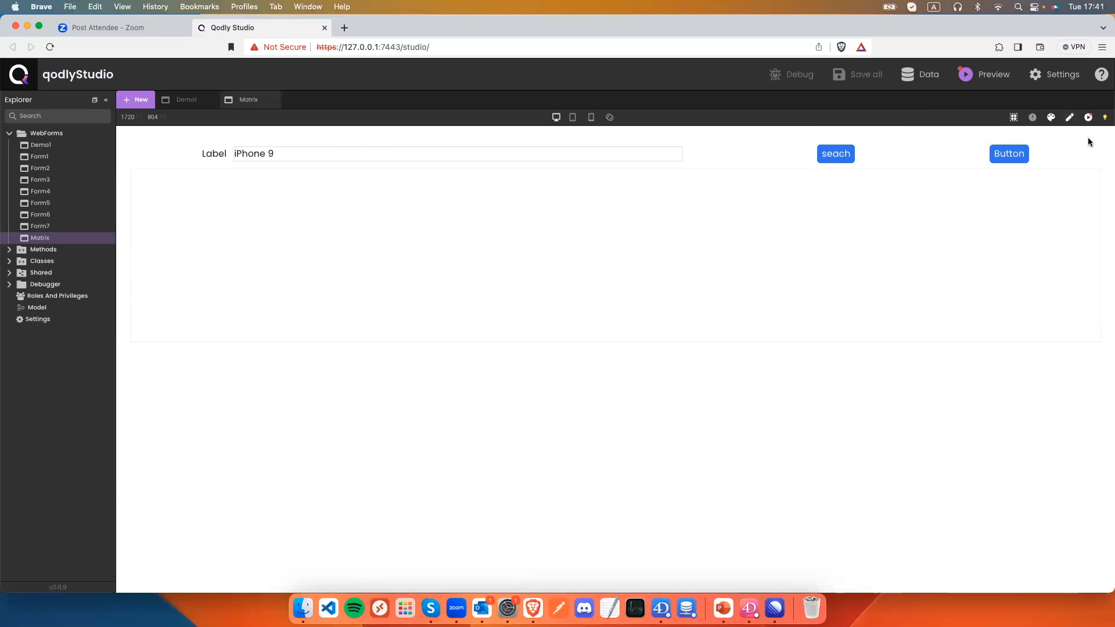
click(1068, 118)
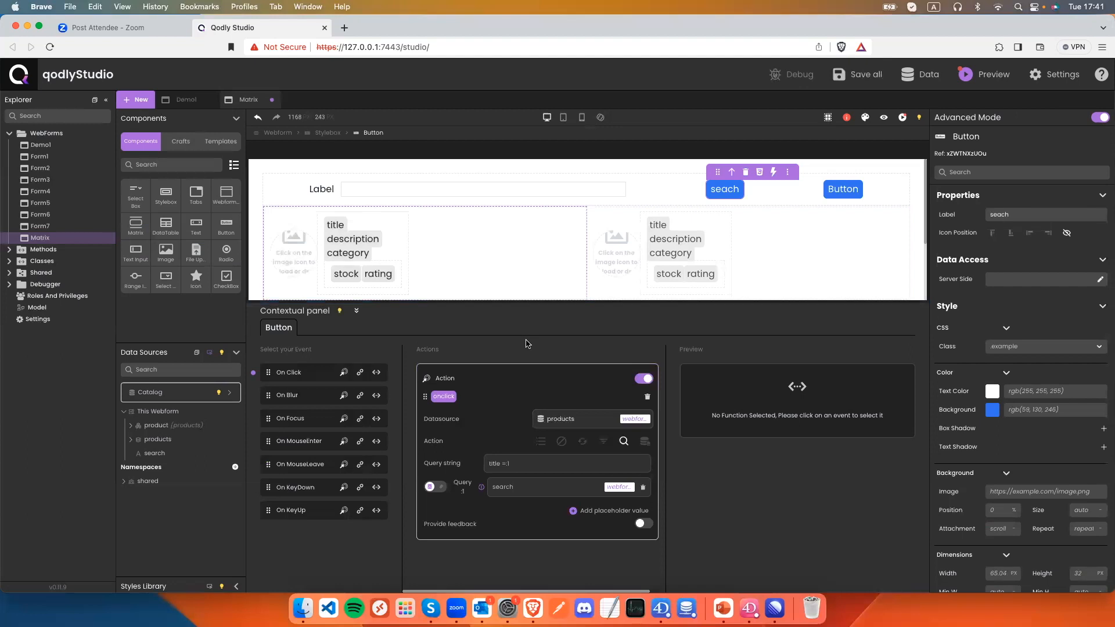
Enable feedback on the search action, change the query to 'title = :1', and save.
click(598, 416)
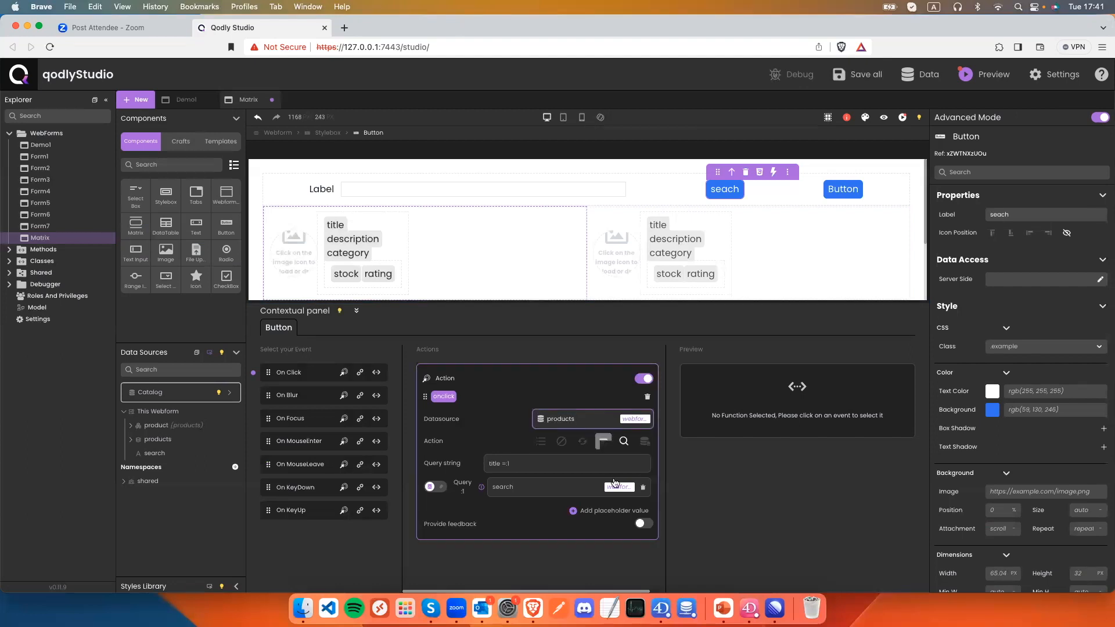
click(641, 524)
click(530, 464)
drag(528, 464, 473, 463)
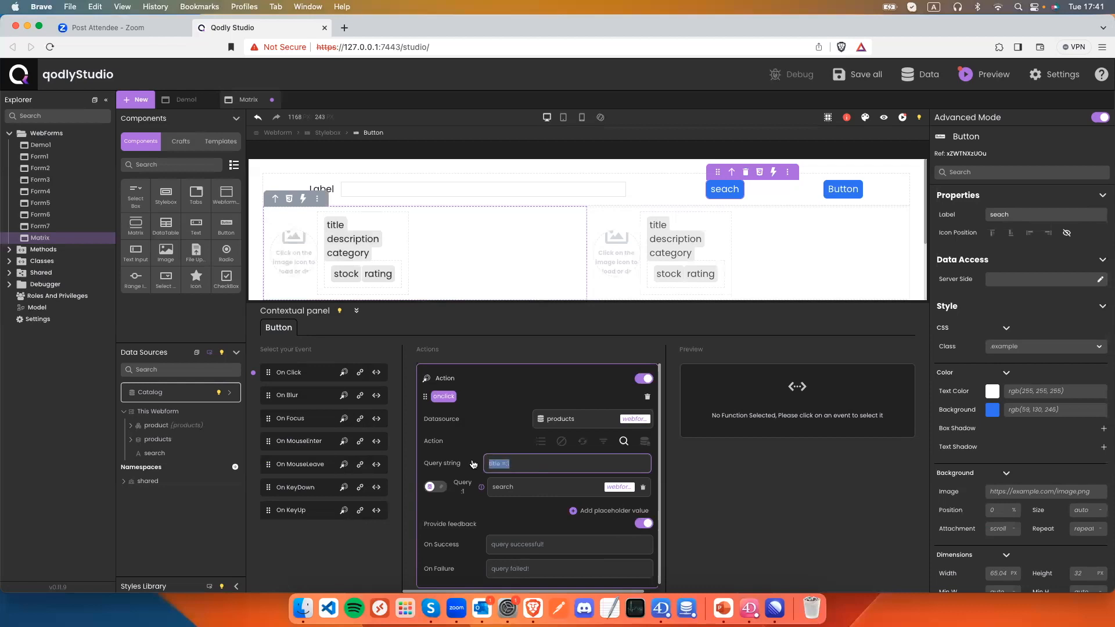
double_click(337, 225)
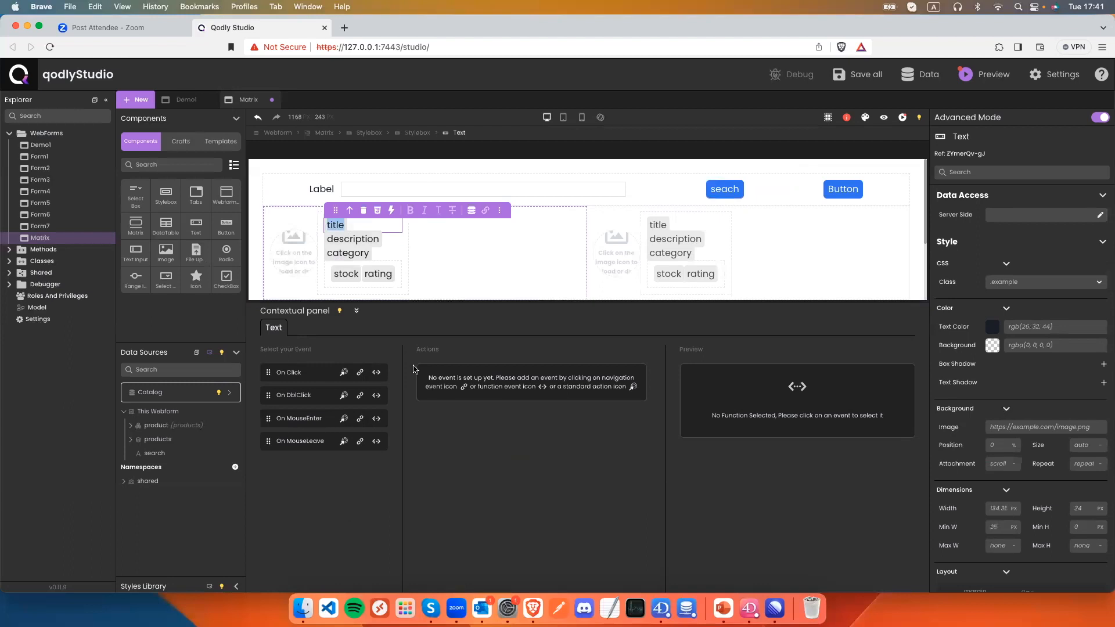
click(721, 189)
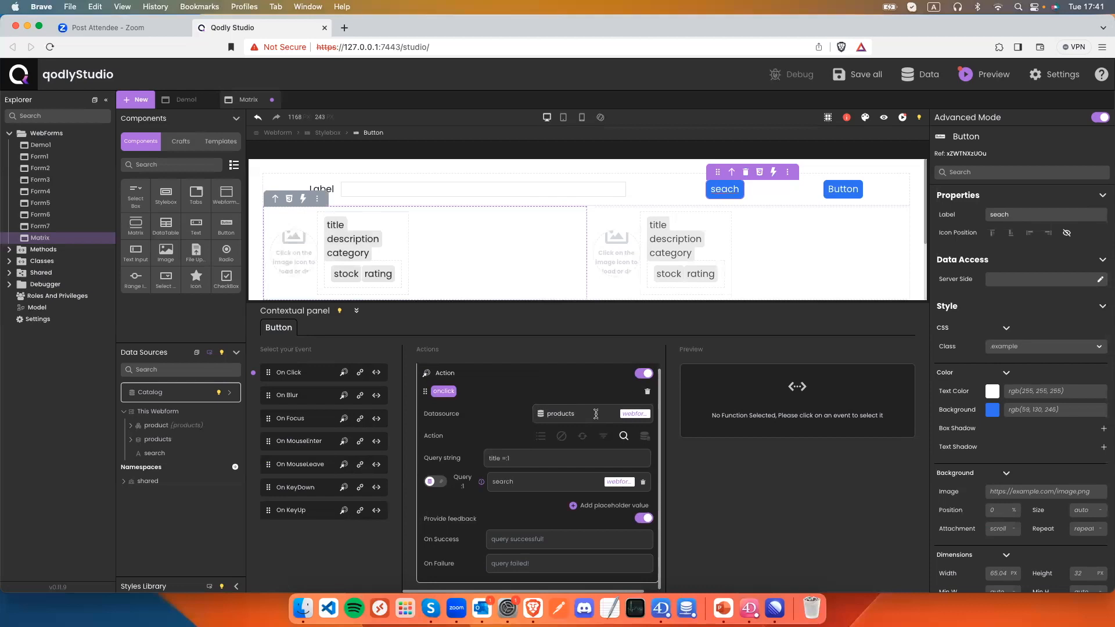
click(508, 458)
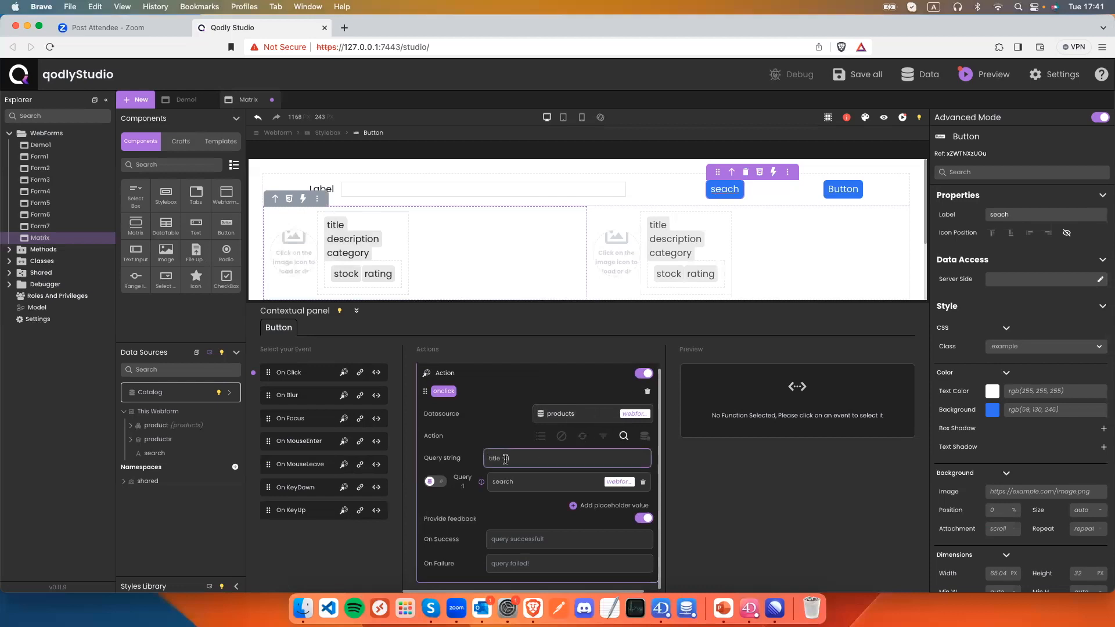
key(super+s)
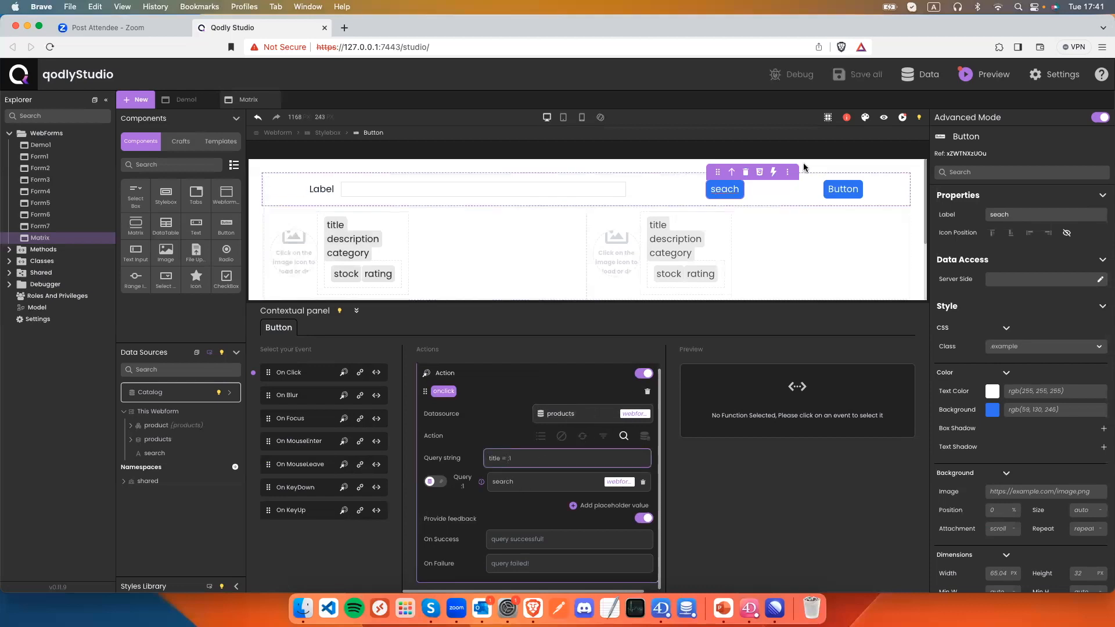
In preview, search for 'iPhone 9' then 'iPhone', both returning no products.
click(883, 118)
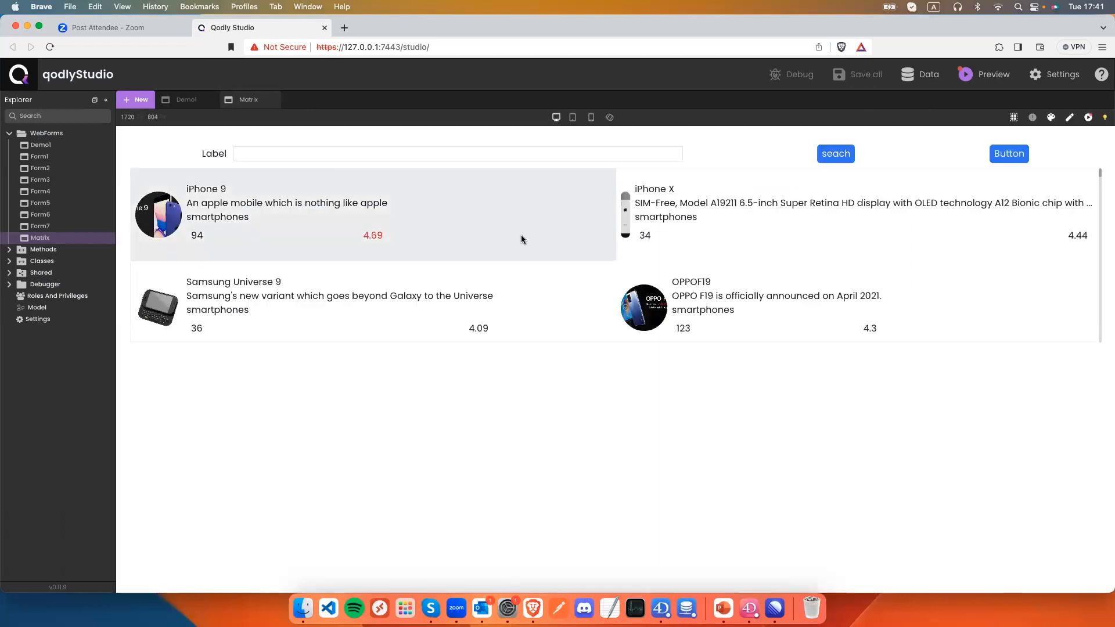
scroll(520, 235, down, 2)
scroll(521, 235, up, 2)
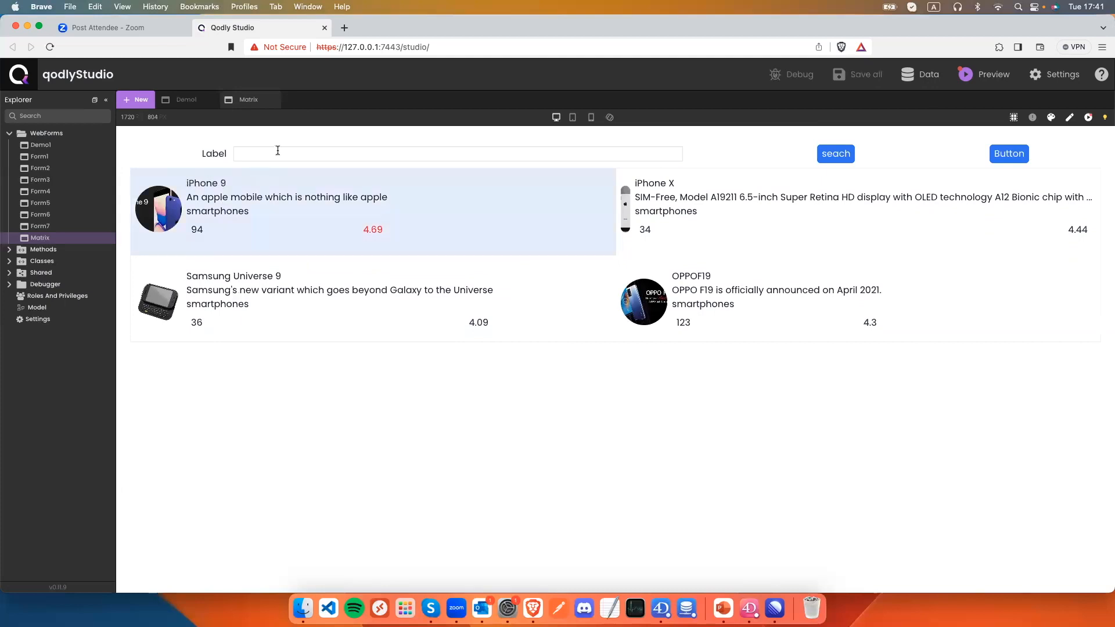
text(iPhone 9)
click(819, 157)
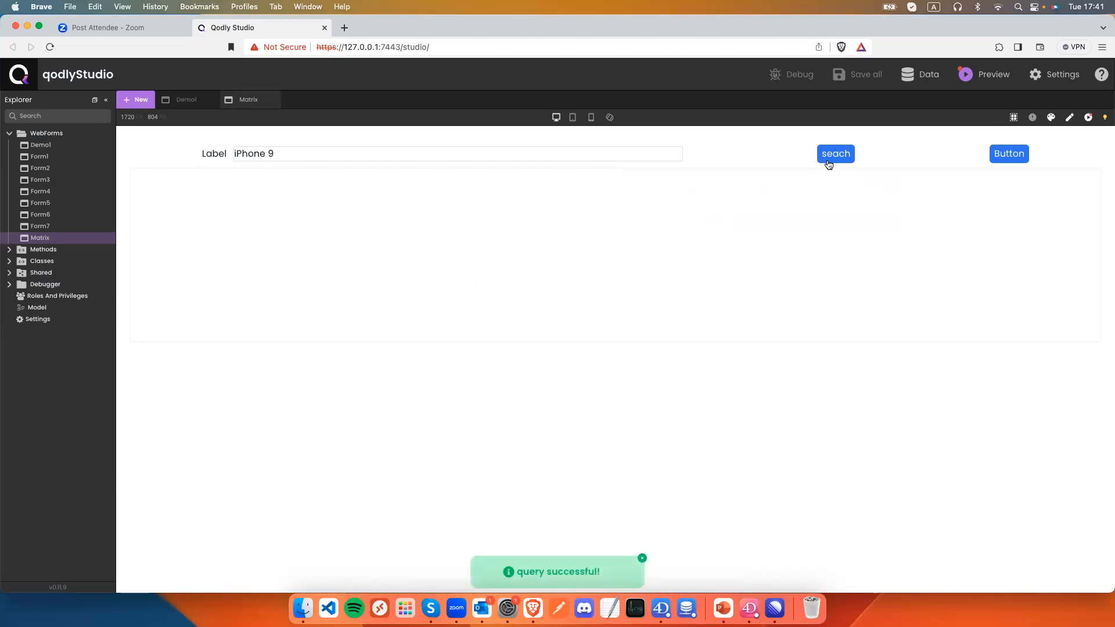
click(609, 150)
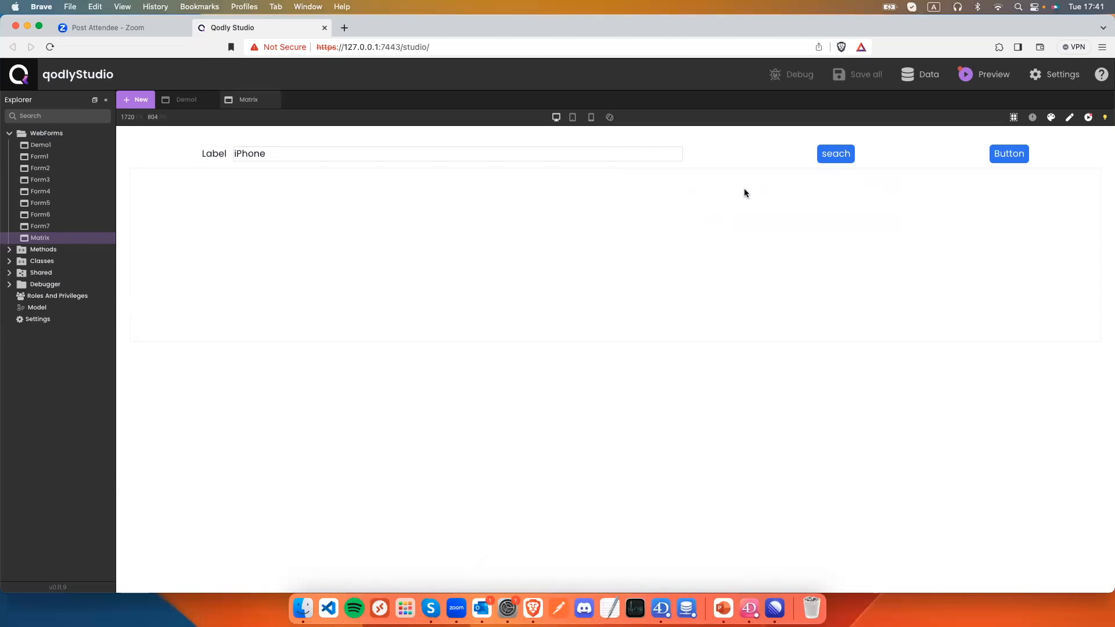
click(846, 160)
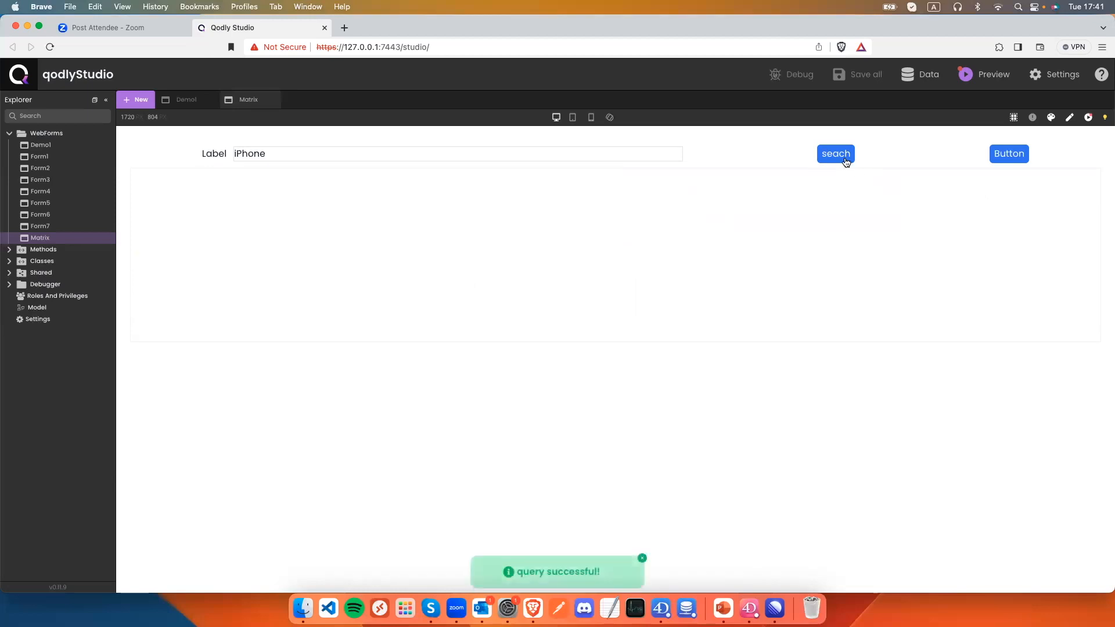
click(1068, 119)
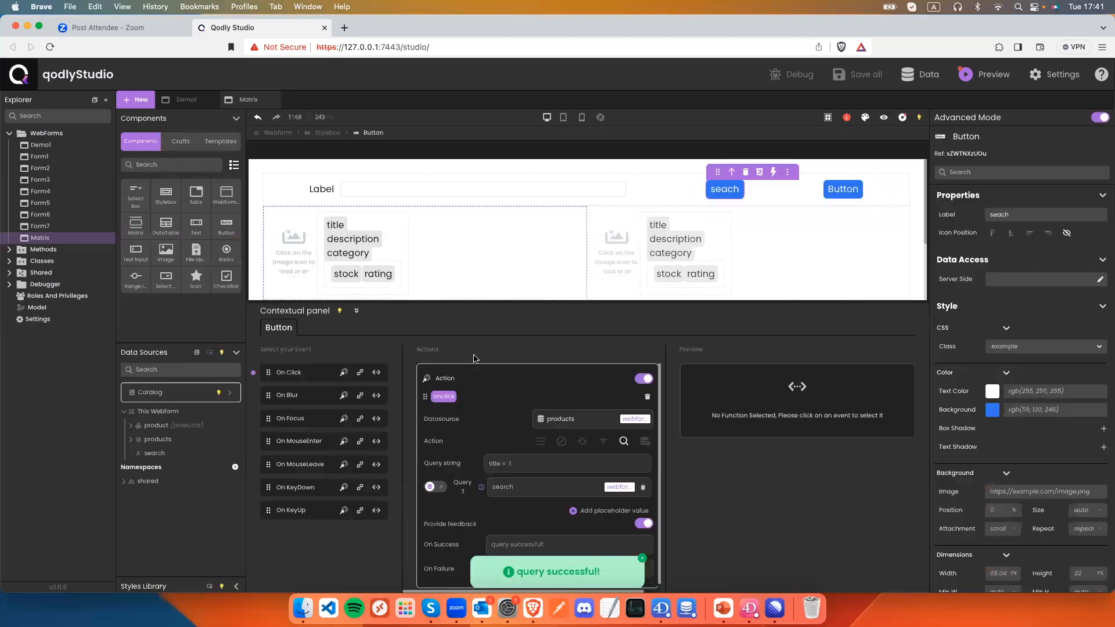
Bind the search text input to the 'search' datasource and preview the product matrix.
click(524, 464)
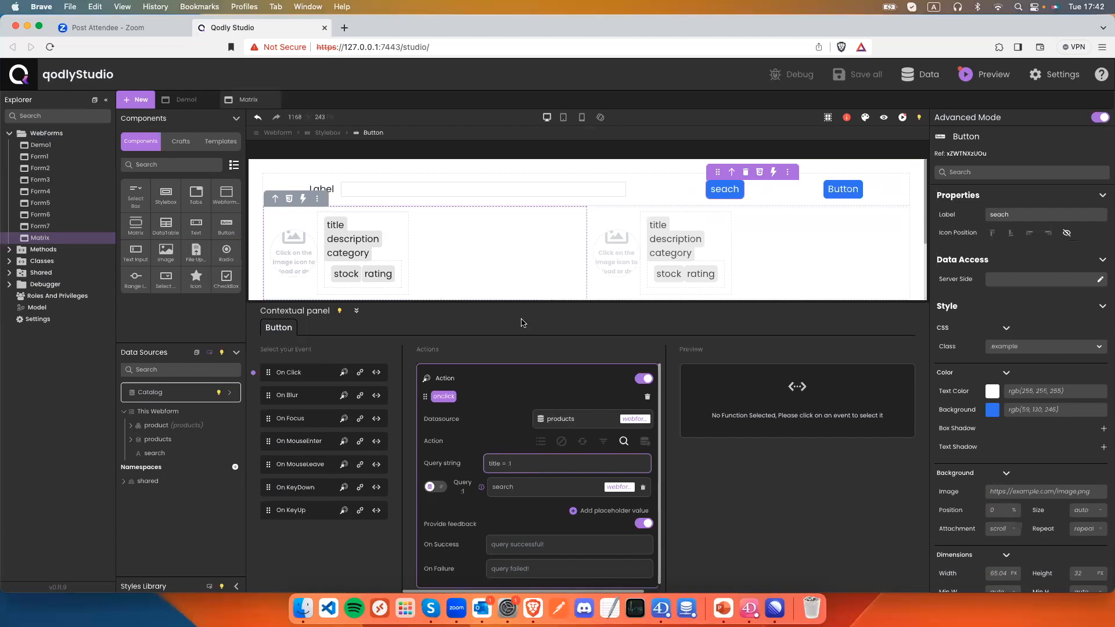
click(604, 192)
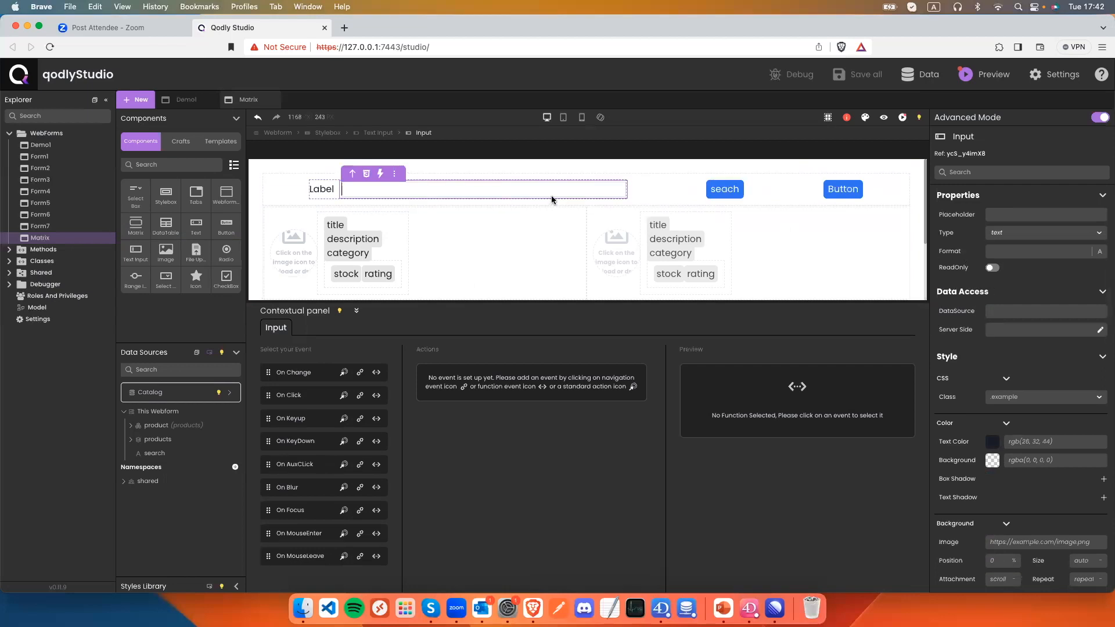
click(1010, 311)
text(search)
click(1042, 330)
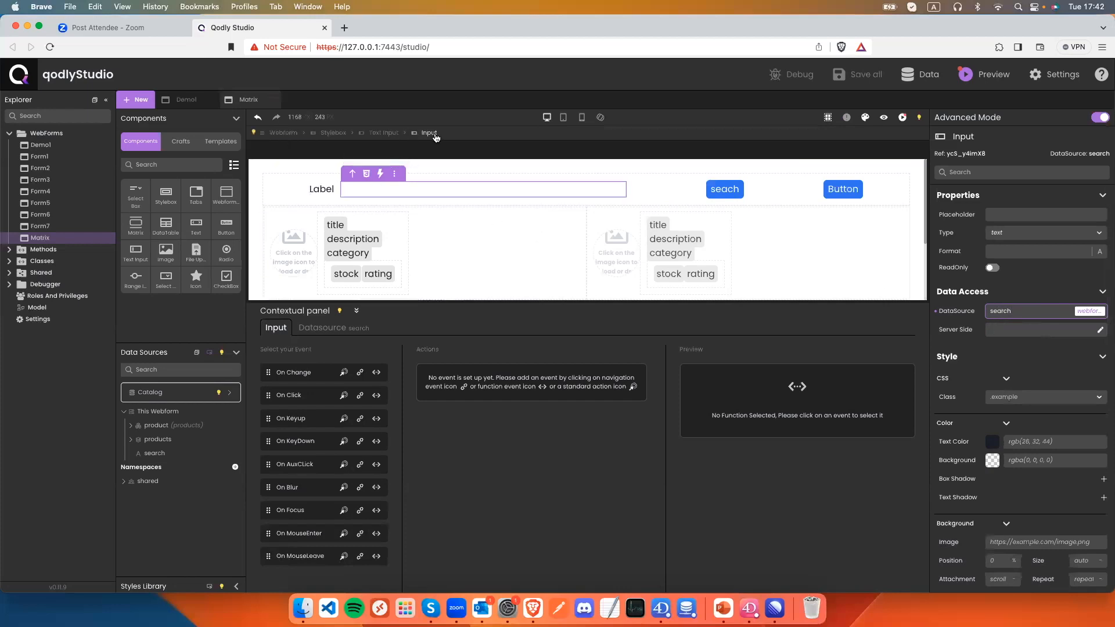
click(884, 117)
Search the preview for 'iPhone 9', showing only the iPhone 9 product card.
click(364, 149)
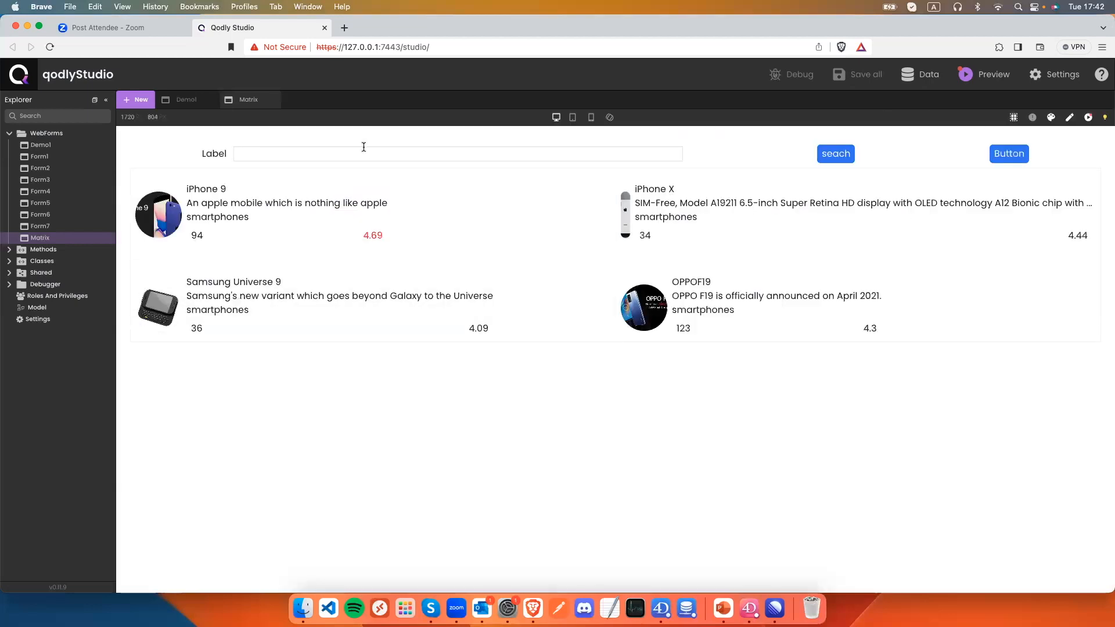
text(iPhone 9)
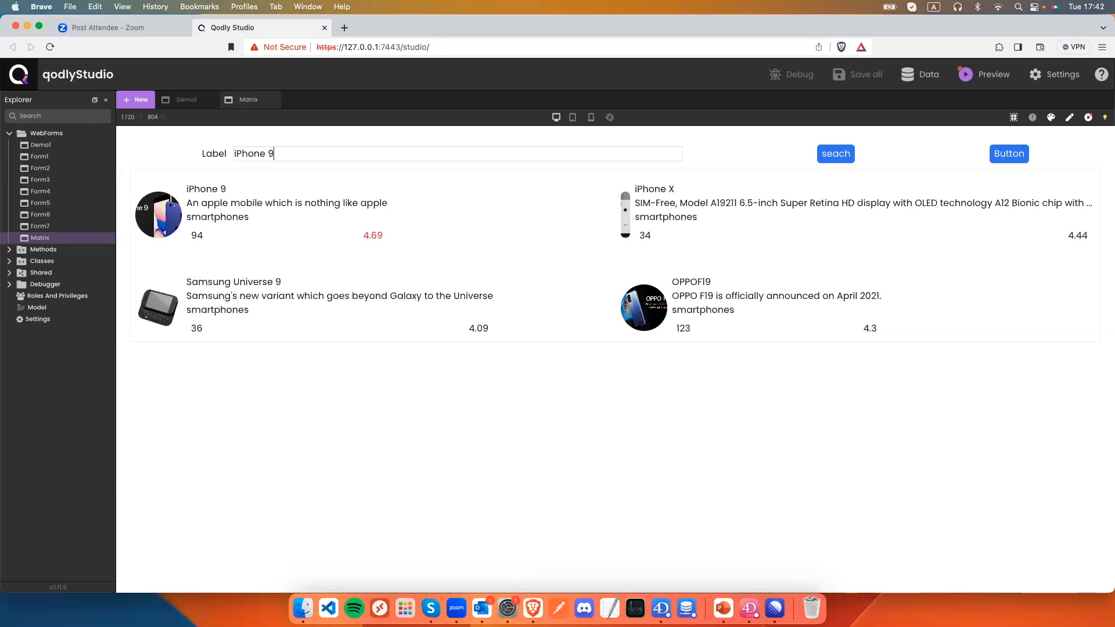
click(836, 155)
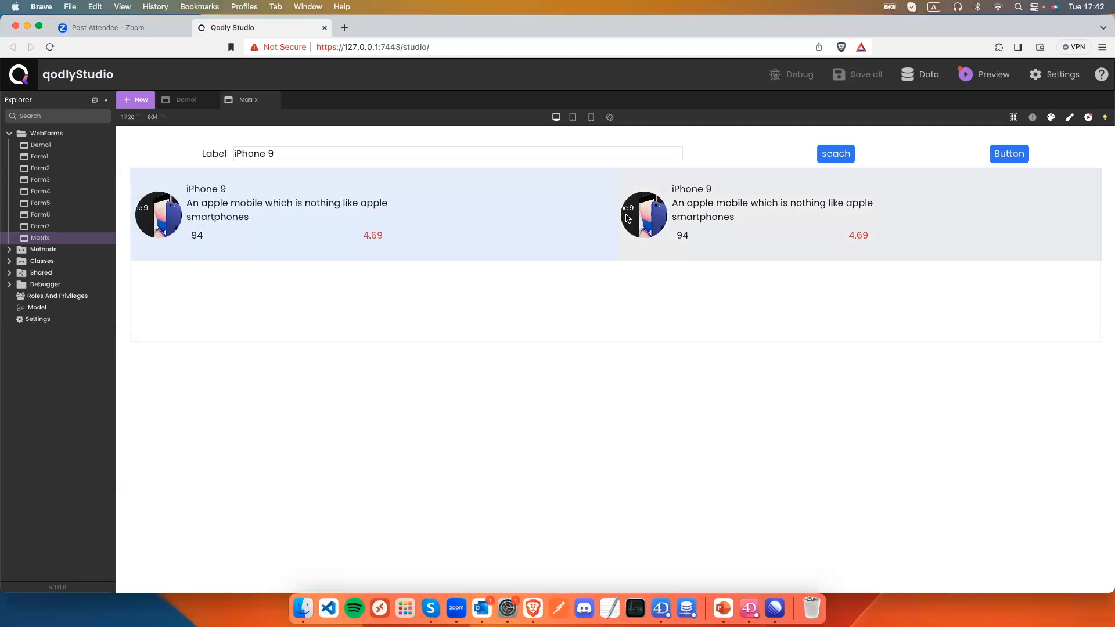
Search again for just 'iPhone', which returns nothing, then return to the editor.
click(305, 155)
key(BackSpace)
key(BackSpace)
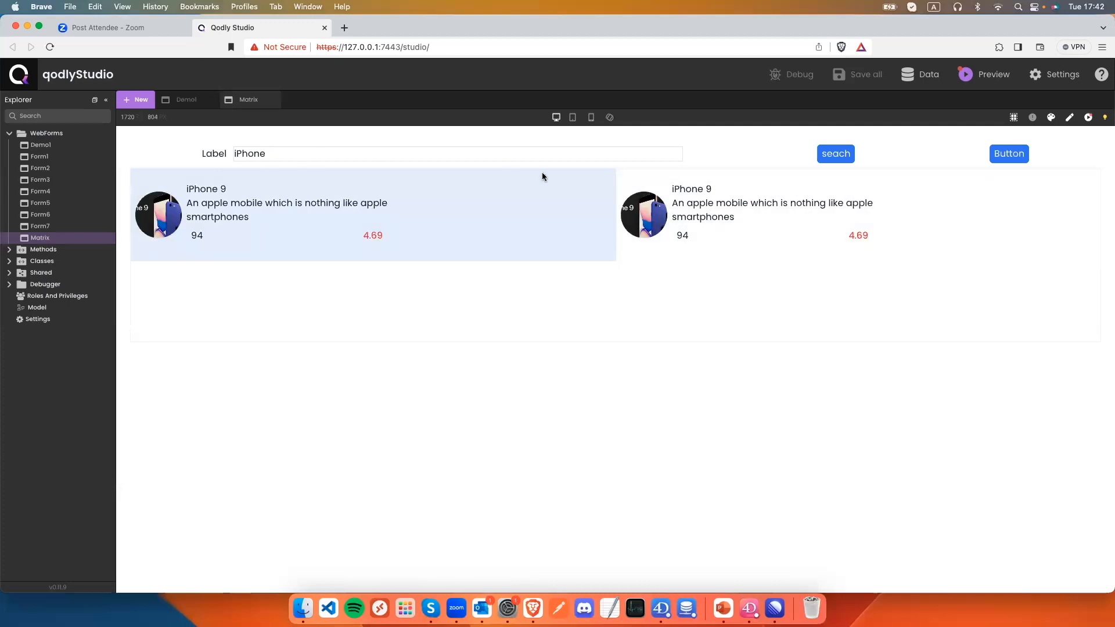
click(845, 158)
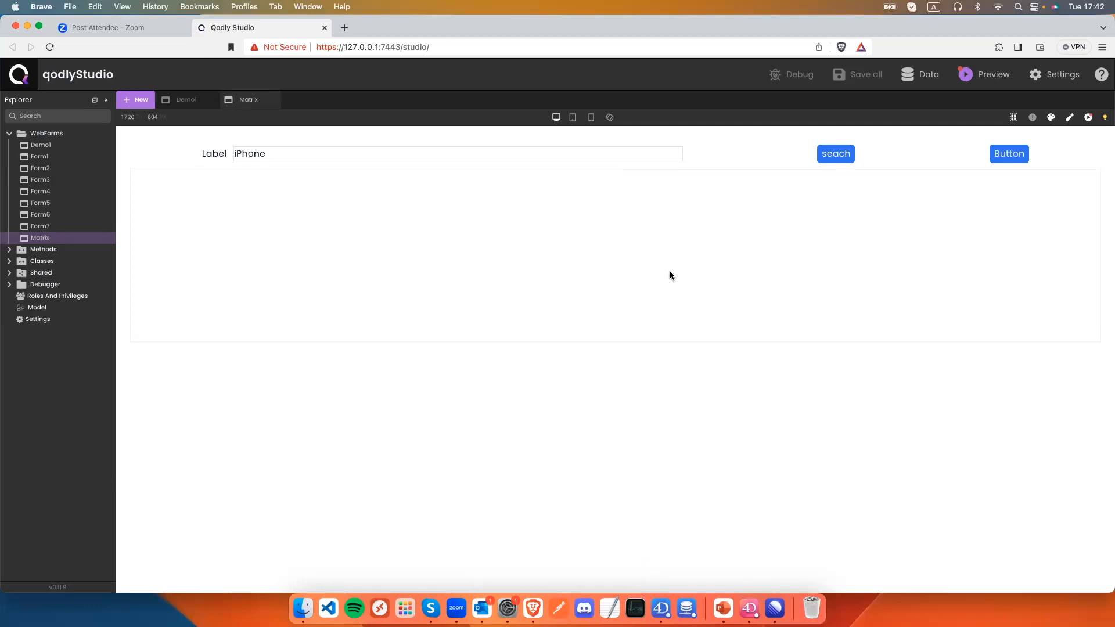
click(1069, 118)
Relabel the second button 'Search with 4D'.
click(838, 192)
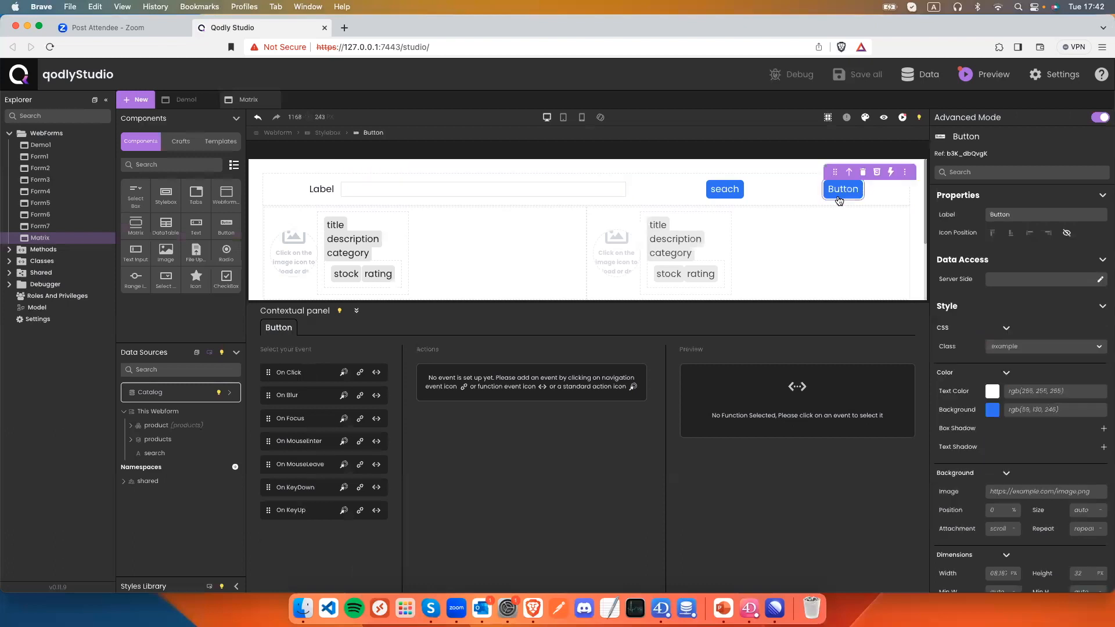
double_click(996, 214)
text(dearch)
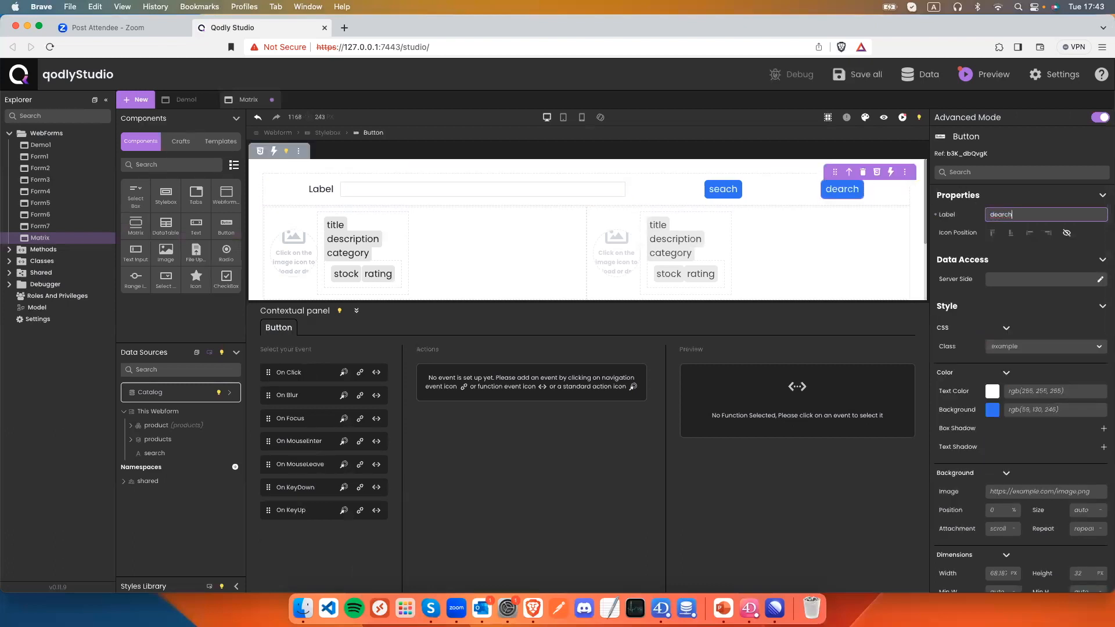
click(993, 214)
key(BackSpace)
text(Search with 4D)
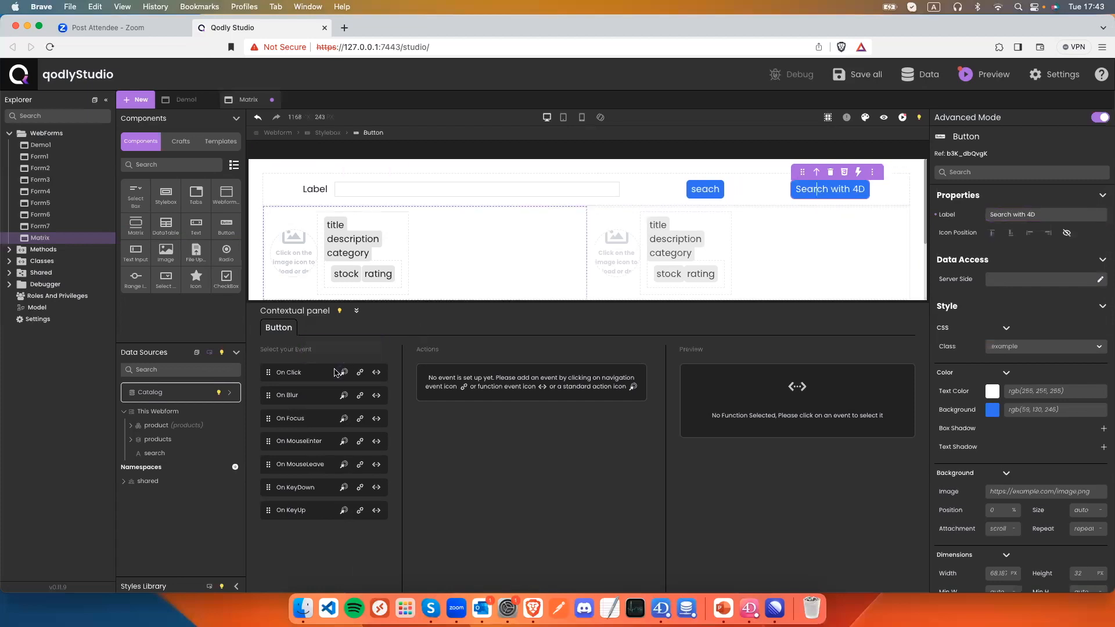
Make its On Click call ds.Product.search with search, returning into products, then save and preview.
click(376, 372)
click(566, 426)
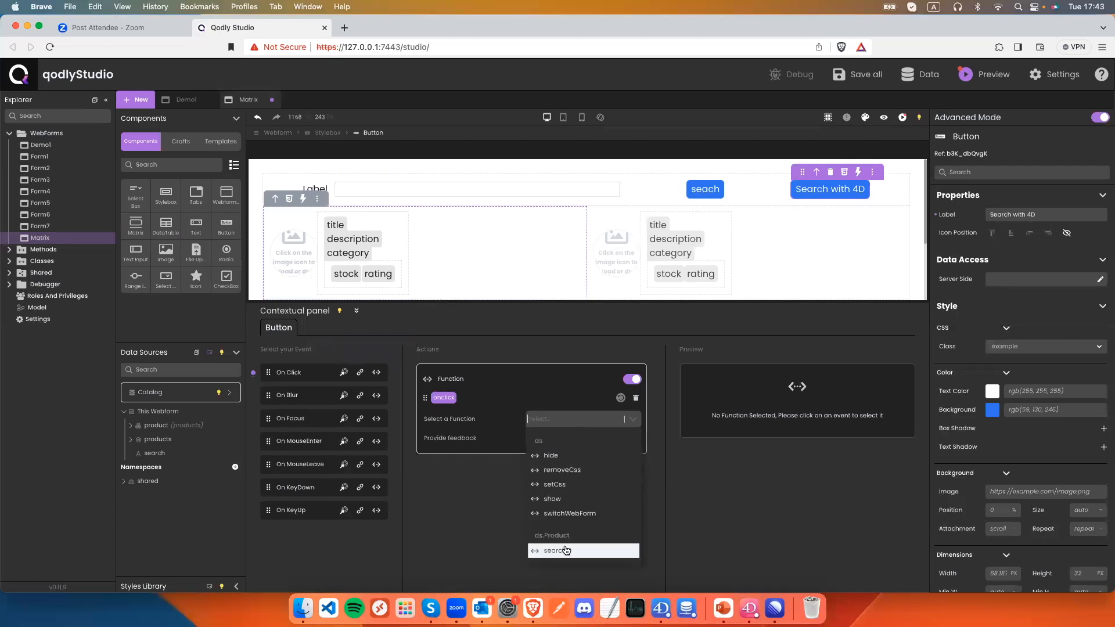
click(566, 550)
click(546, 438)
text(sea)
click(554, 456)
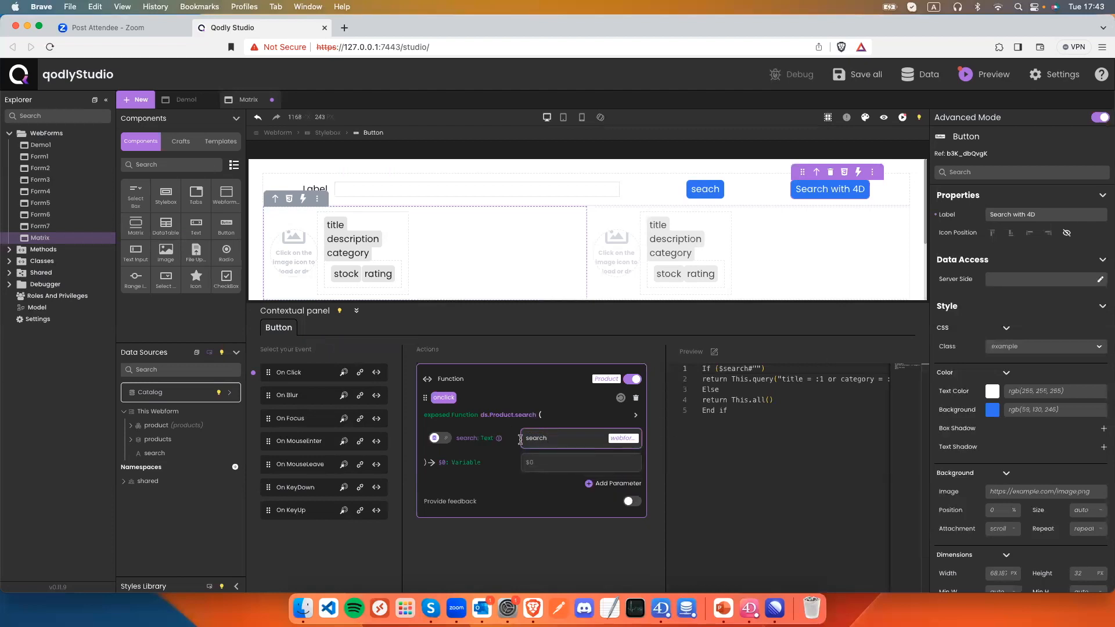
click(560, 462)
text(pro)
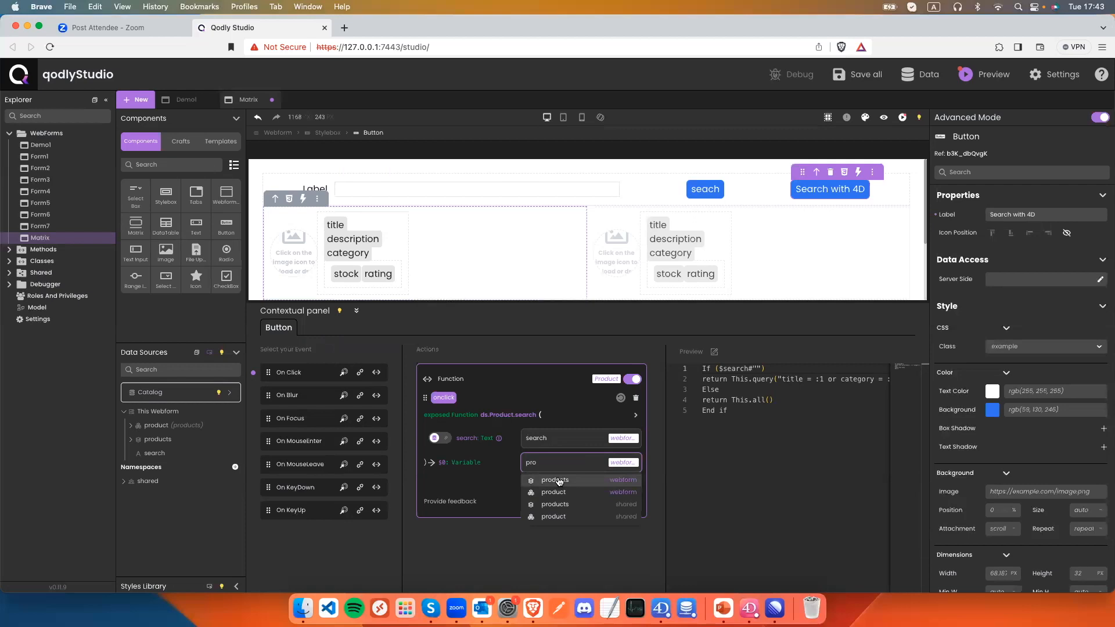
click(556, 480)
key(super+s)
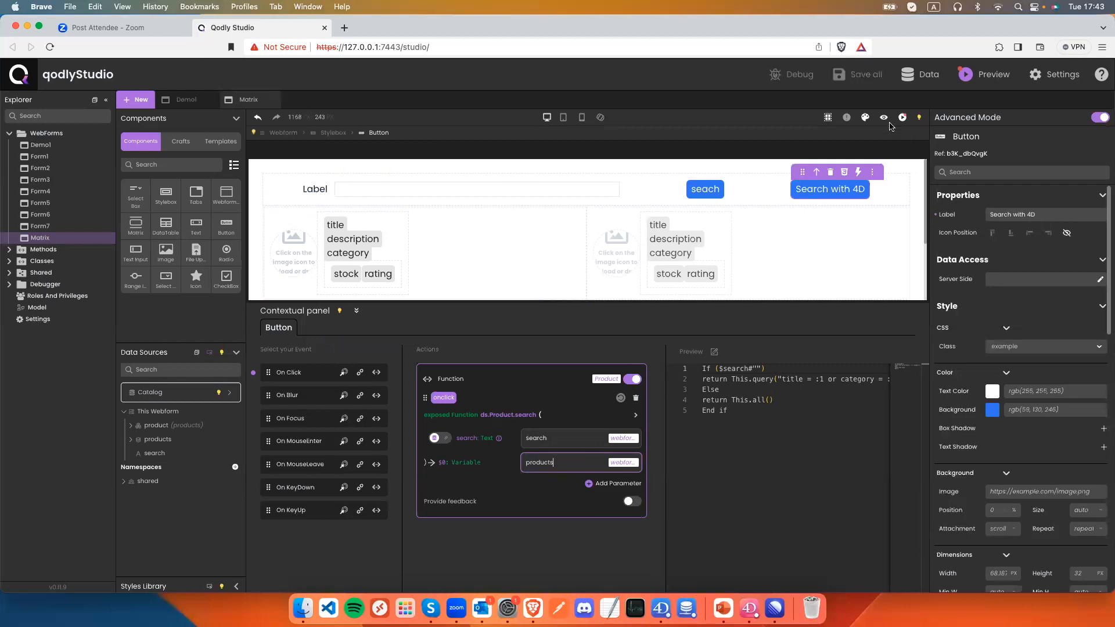
click(881, 119)
Search 'iPhone' with Search with 4D, listing iPhone 9 and iPhone X, then switch to 4D.
click(449, 156)
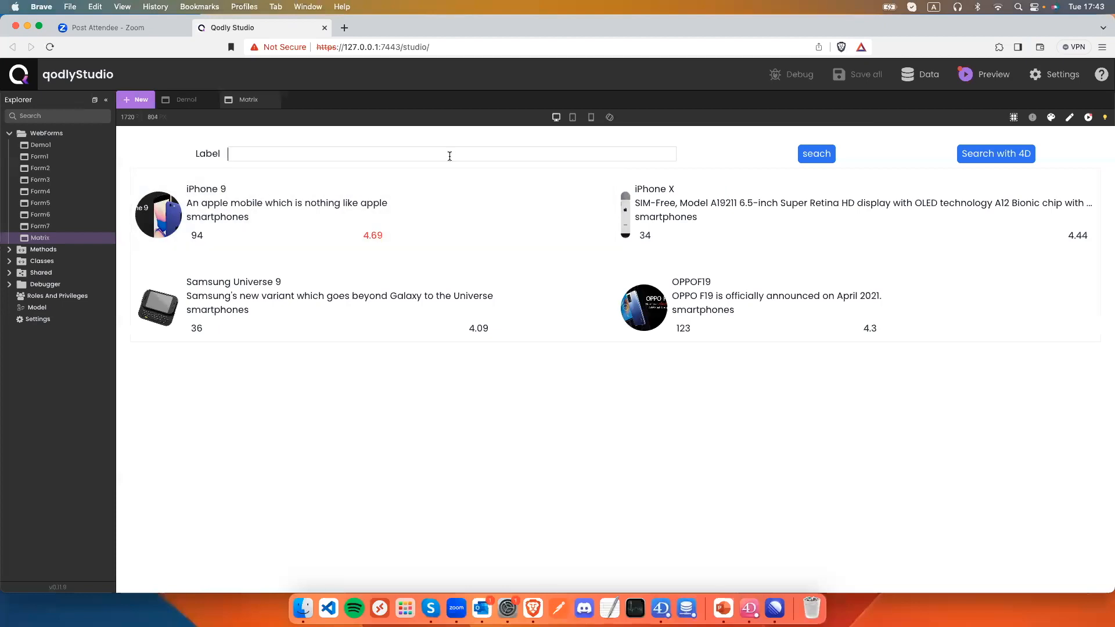
text(iPhone)
click(824, 158)
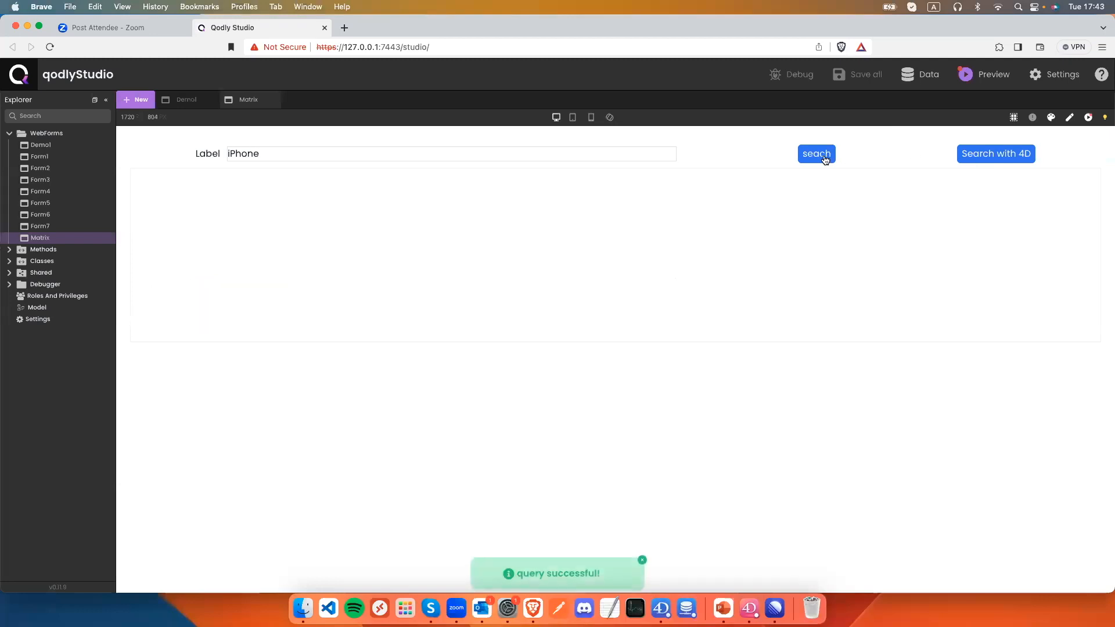
click(1013, 159)
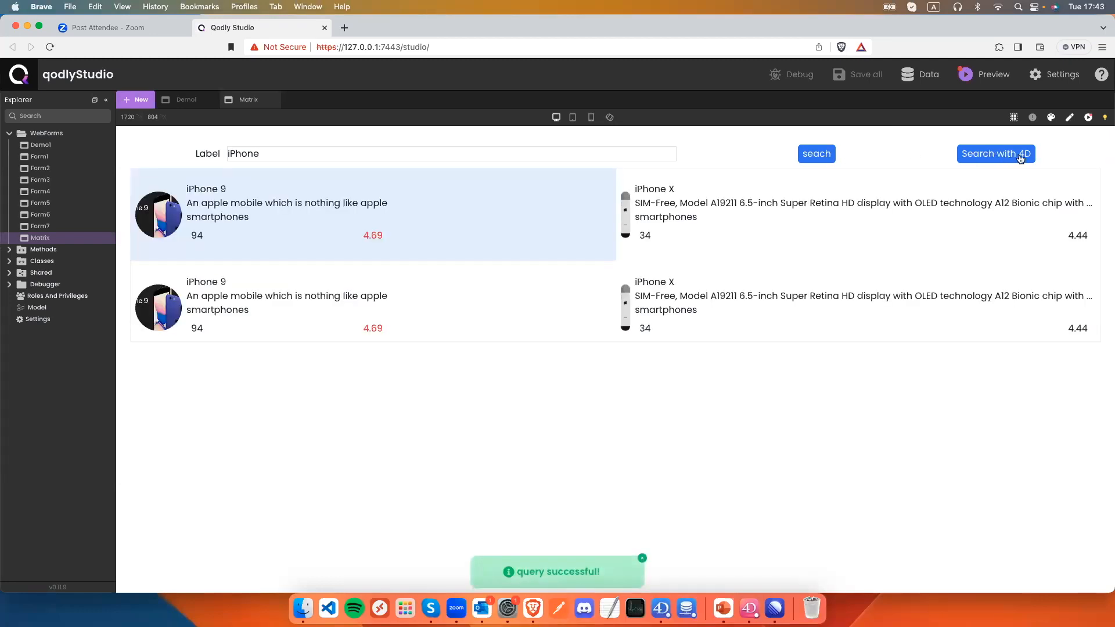
scroll(406, 193, down, 2)
scroll(406, 193, up, 2)
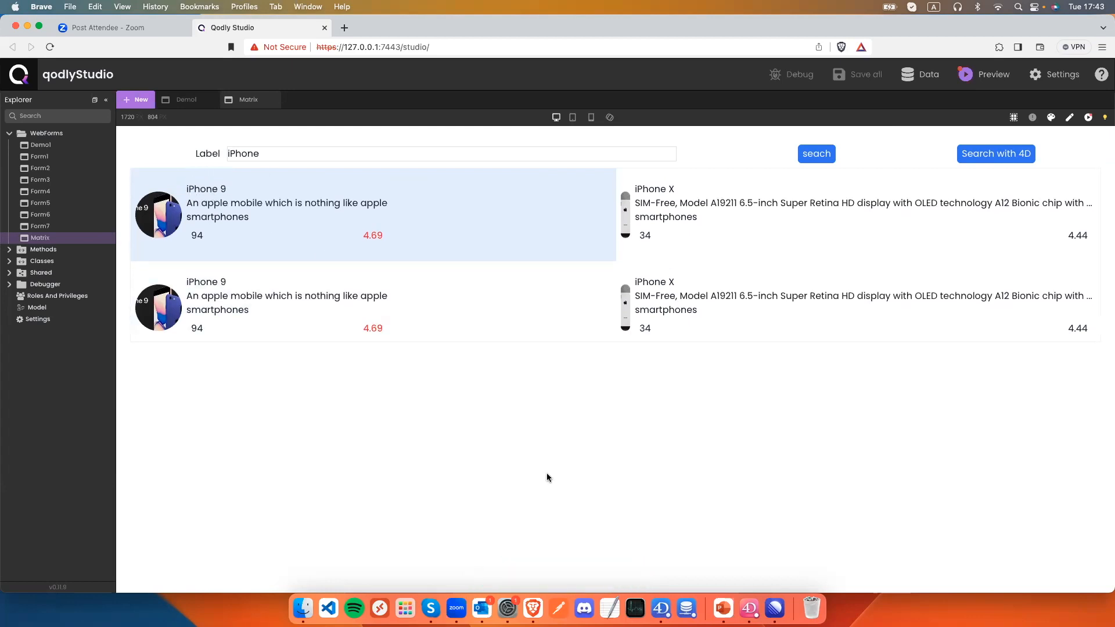
click(746, 608)
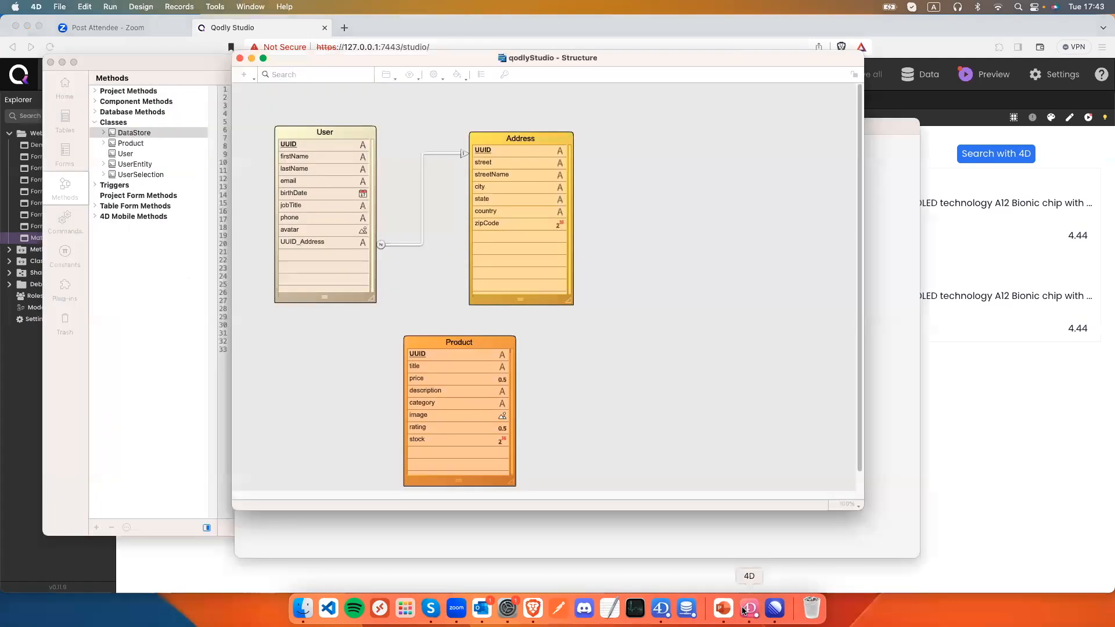
click(131, 146)
double_click(131, 144)
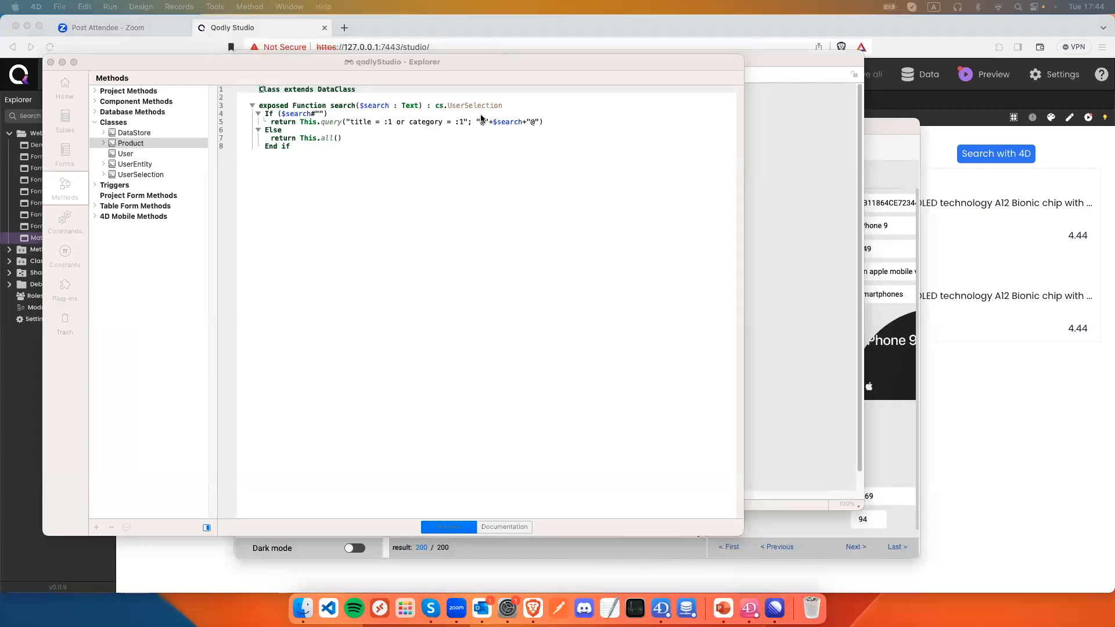
click(896, 168)
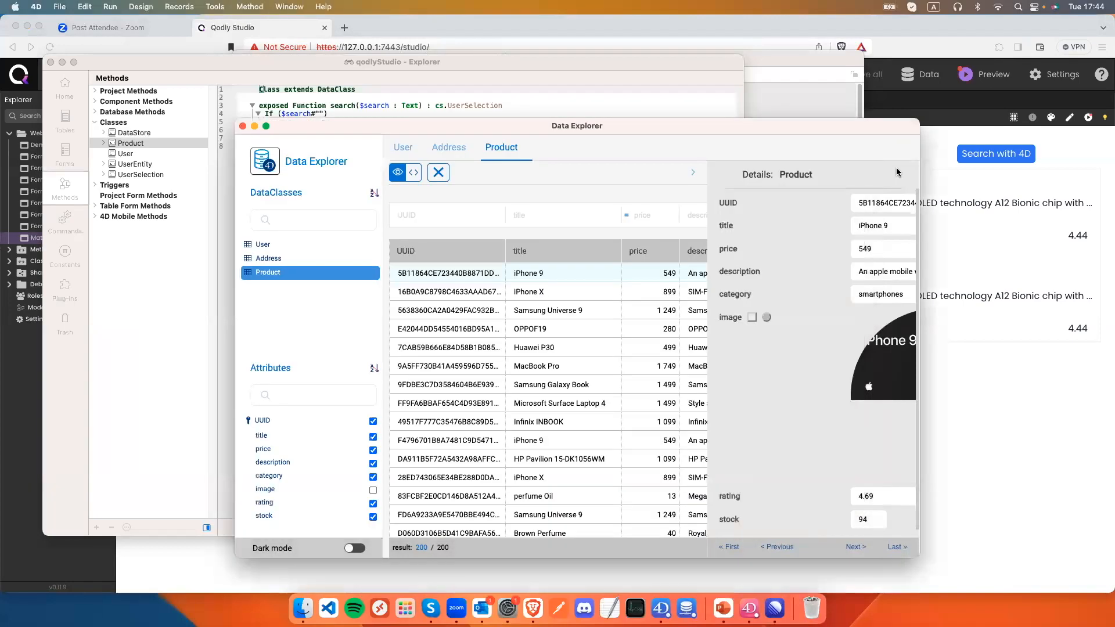
click(1019, 299)
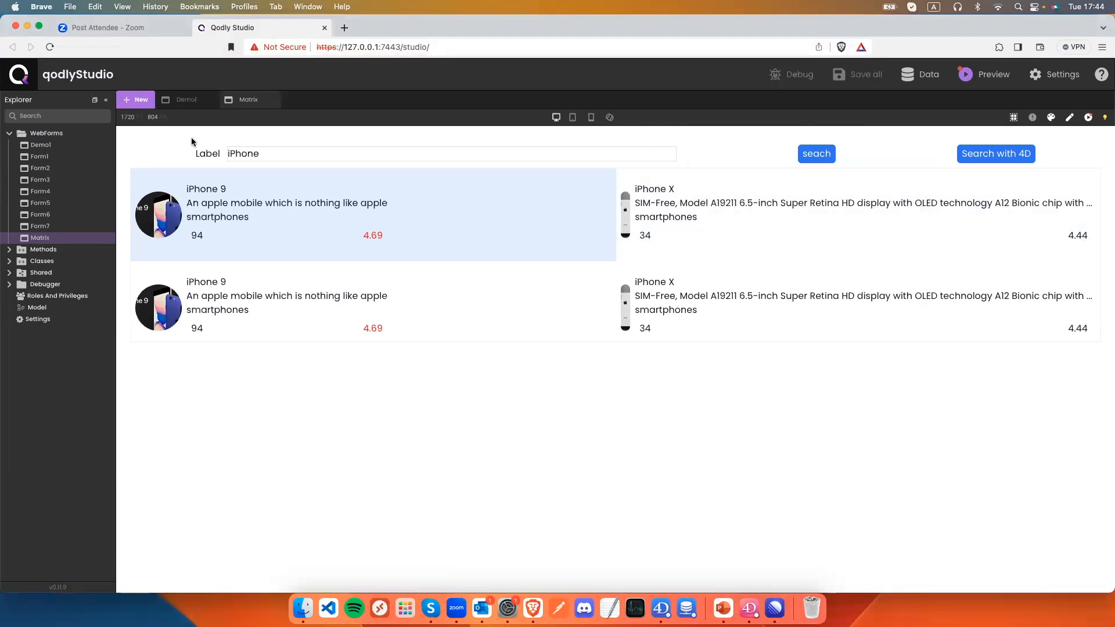
Leave preview and select the Stylebox holding the search label, input and buttons.
click(1070, 119)
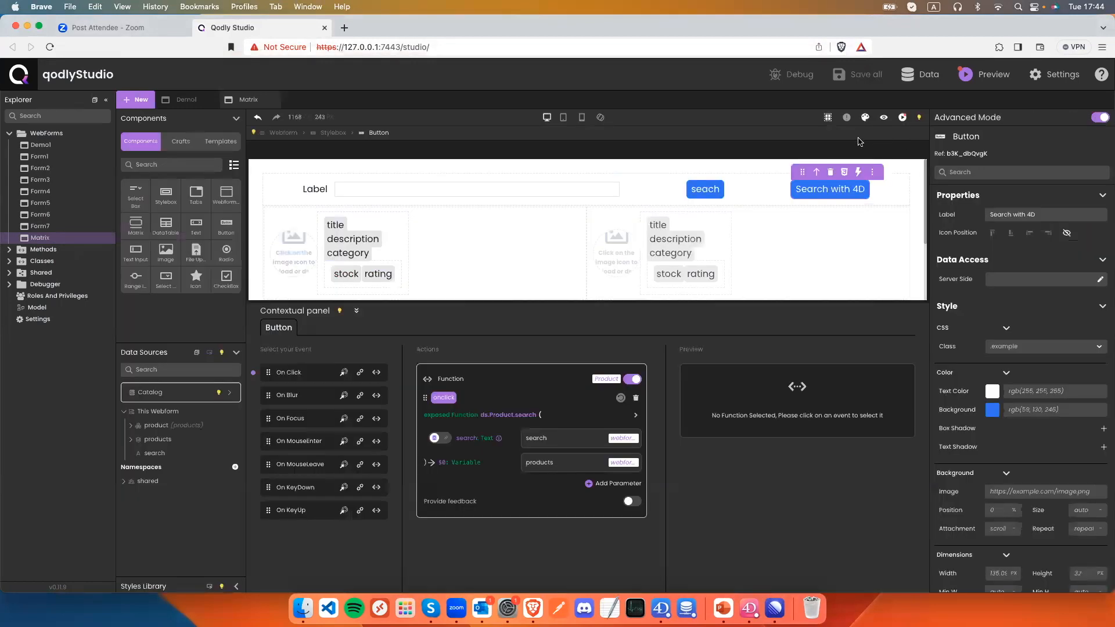
click(656, 194)
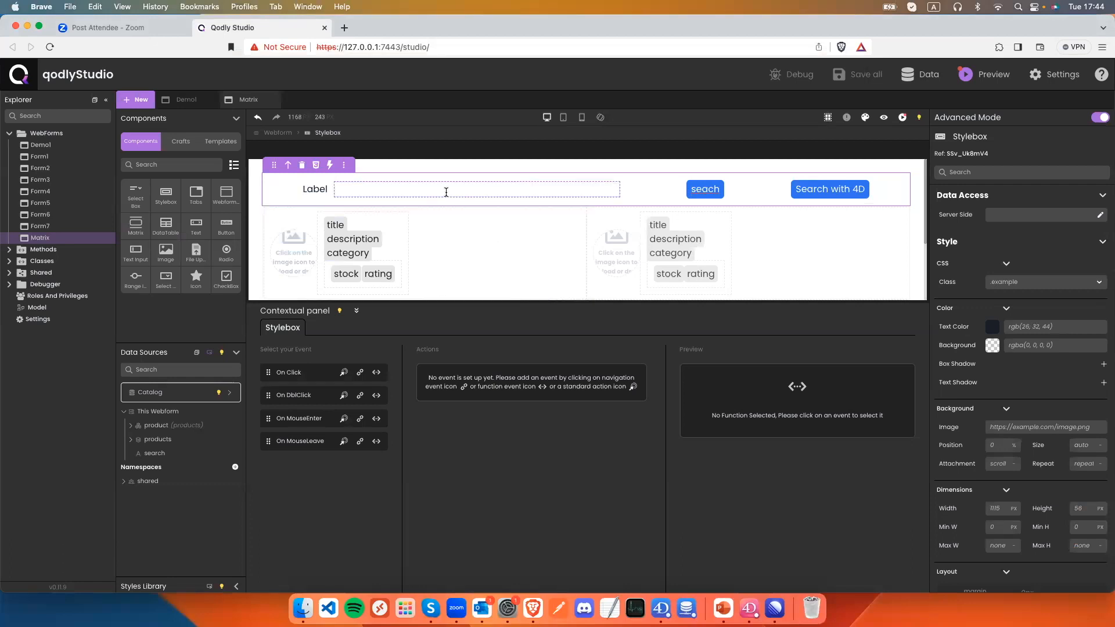
mouse_move(446, 192)
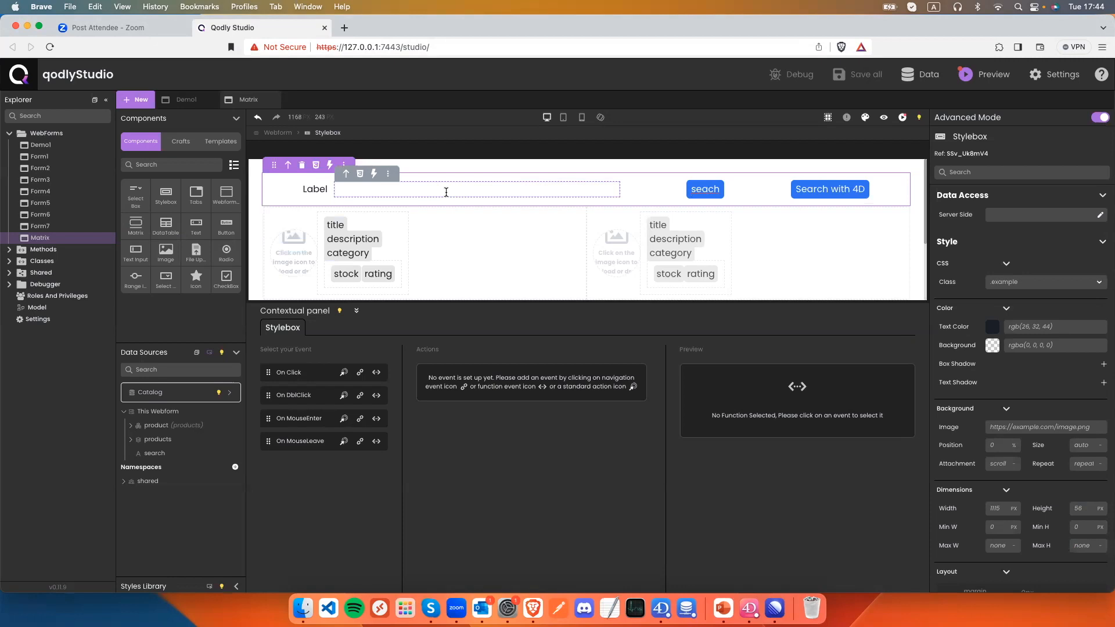
Save the Stylebox as craft 'search', choosing the magnifier icon found by filtering for 'search'.
click(343, 165)
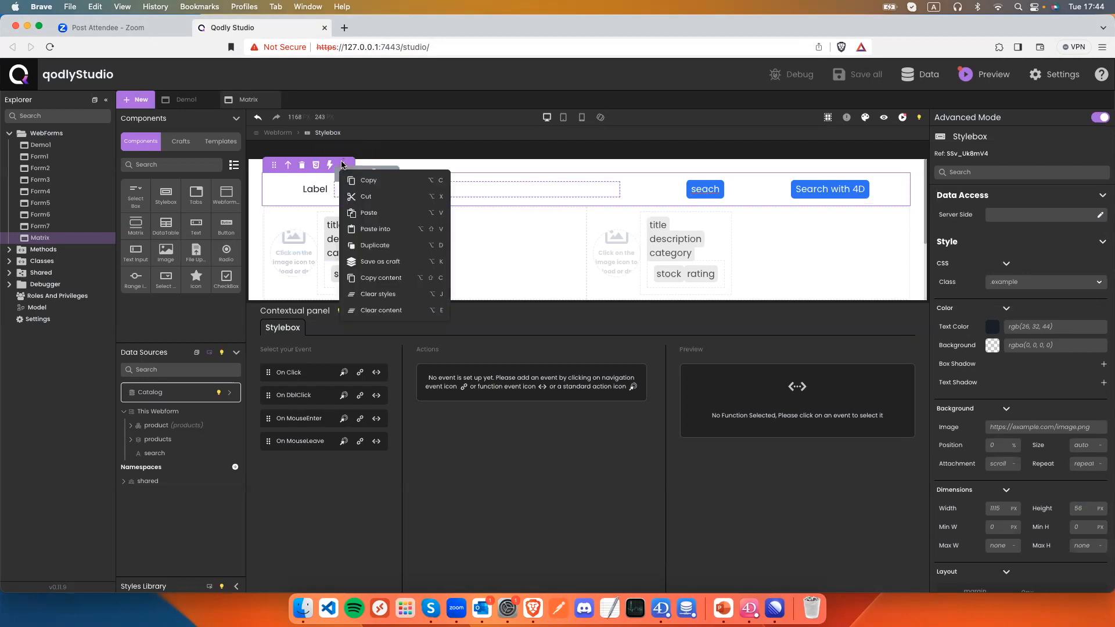
click(386, 263)
drag(588, 200, 498, 192)
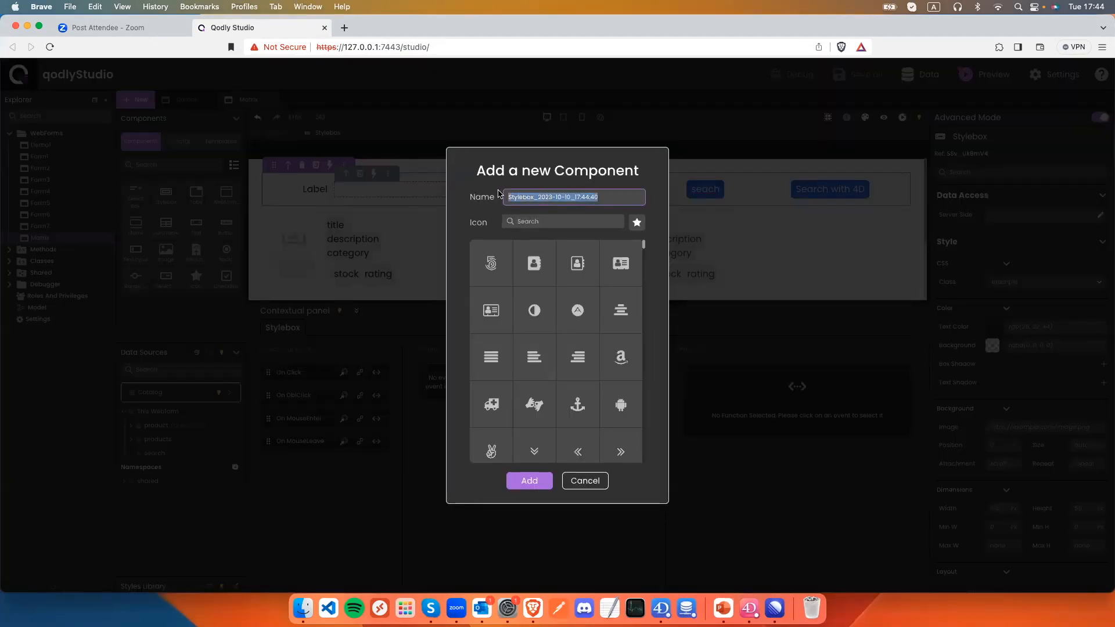
text(search)
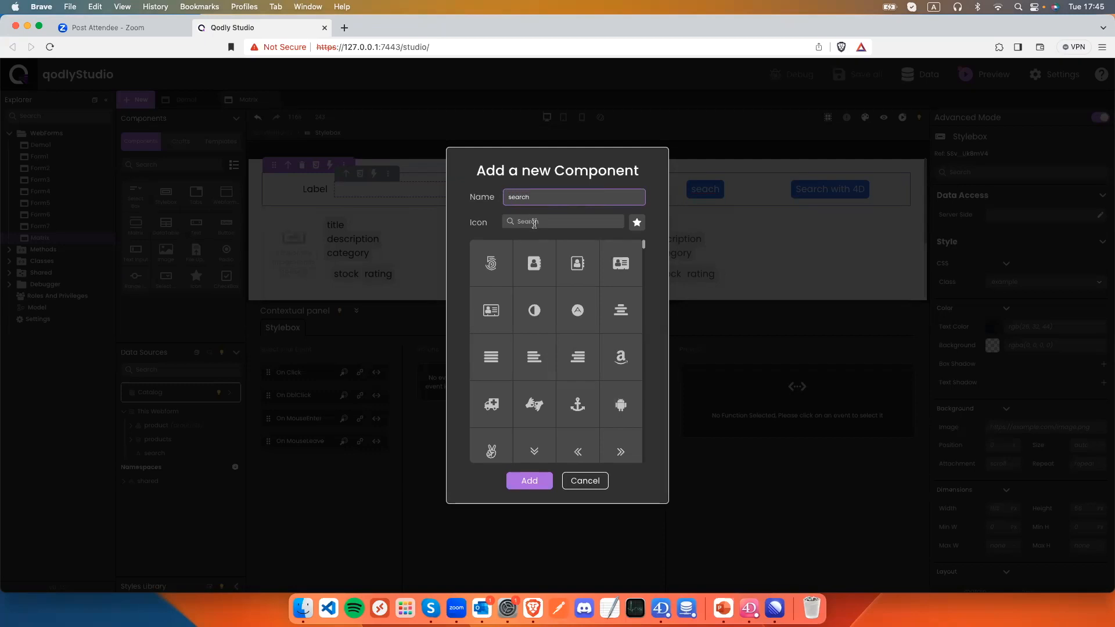
click(537, 221)
text(search)
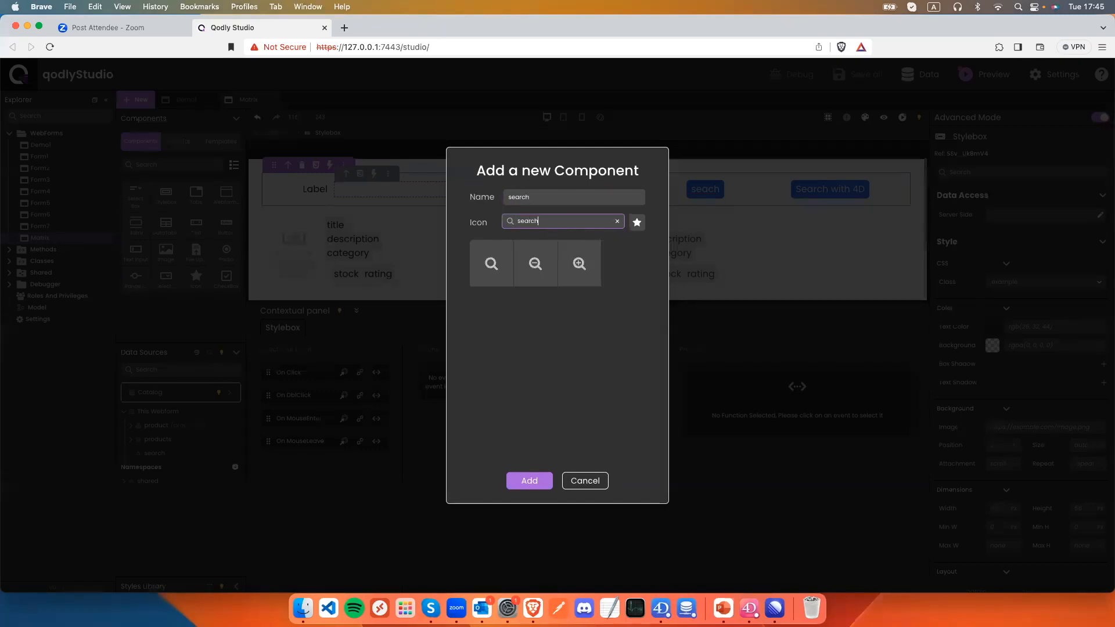
click(491, 265)
click(533, 483)
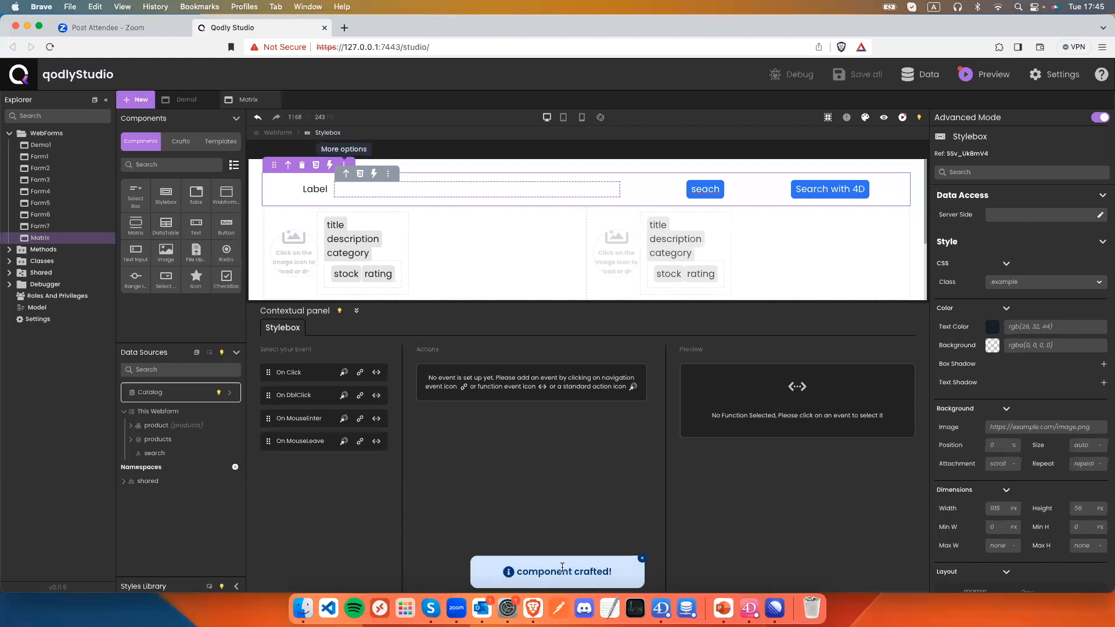
Create a new webform named DataTable.
click(181, 142)
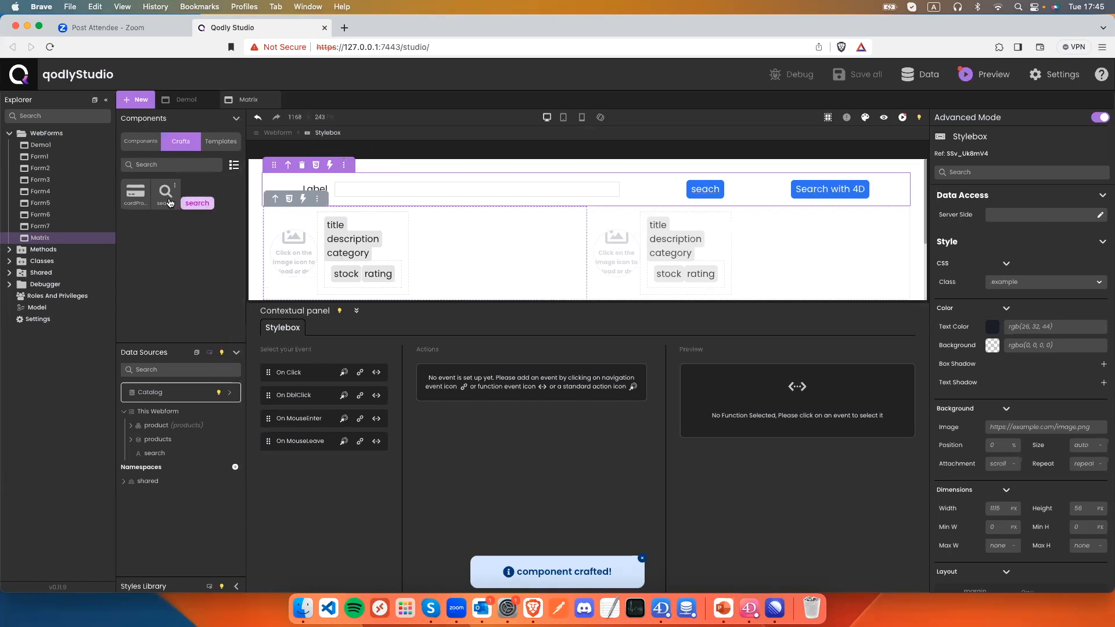
click(107, 135)
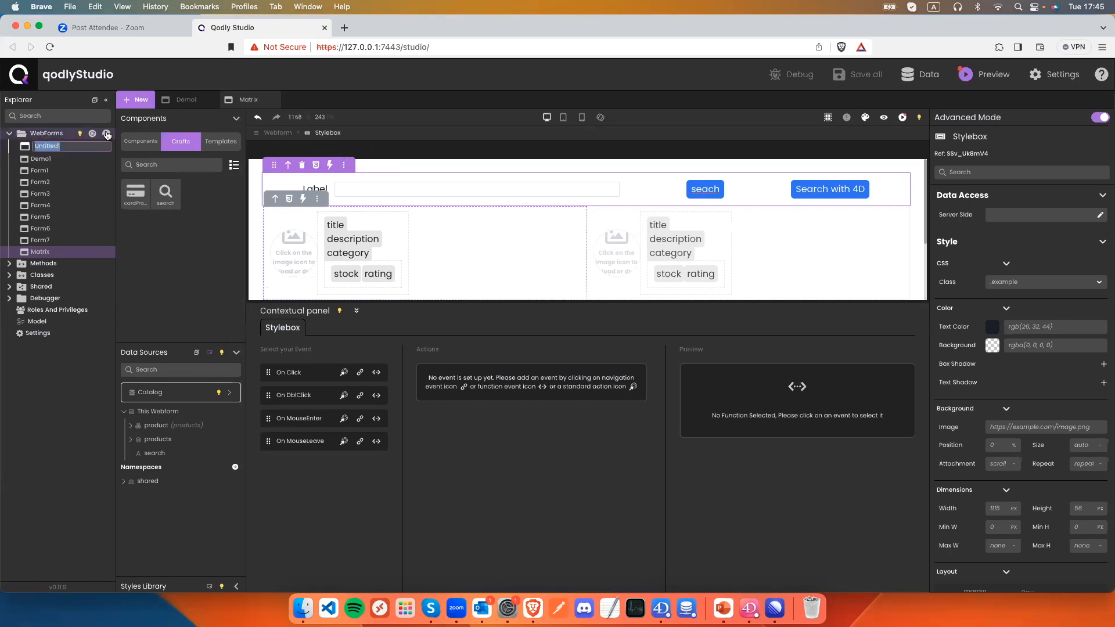
text(DataT)
text(ab)
text(Table)
key(Return)
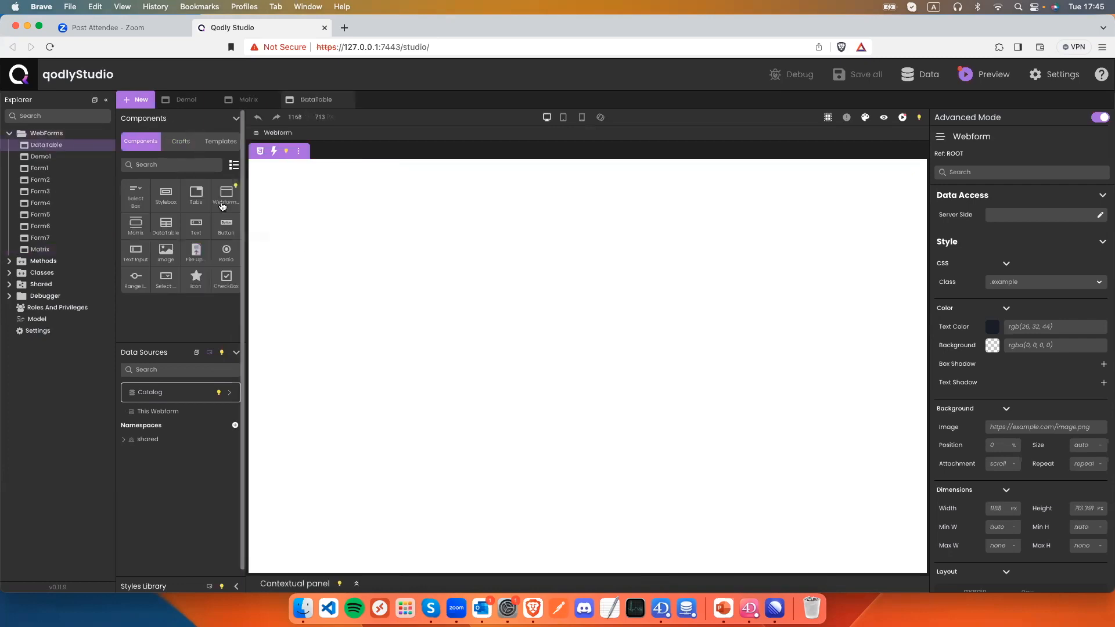
Drop the search craft at the top of the canvas and view the seach button's events.
click(187, 145)
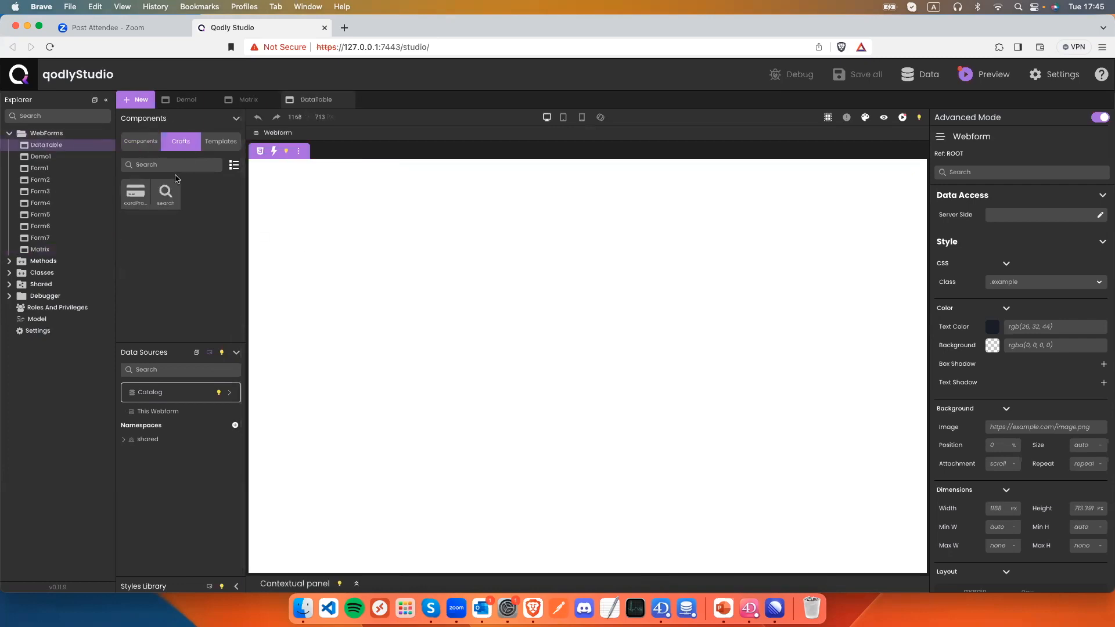
drag(166, 195, 341, 190)
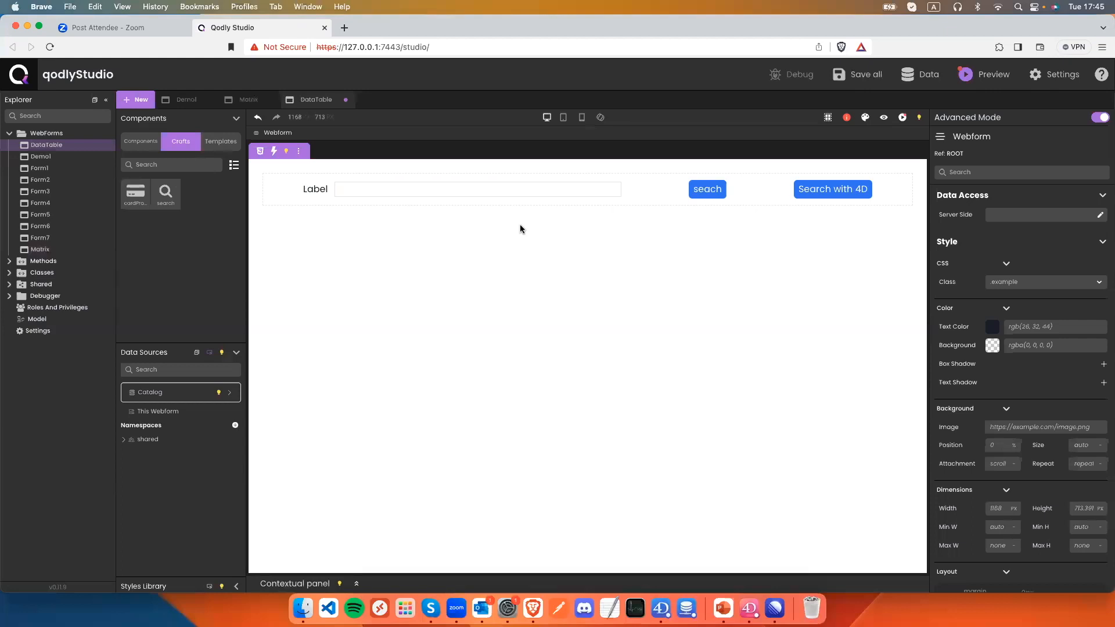
click(722, 187)
click(755, 173)
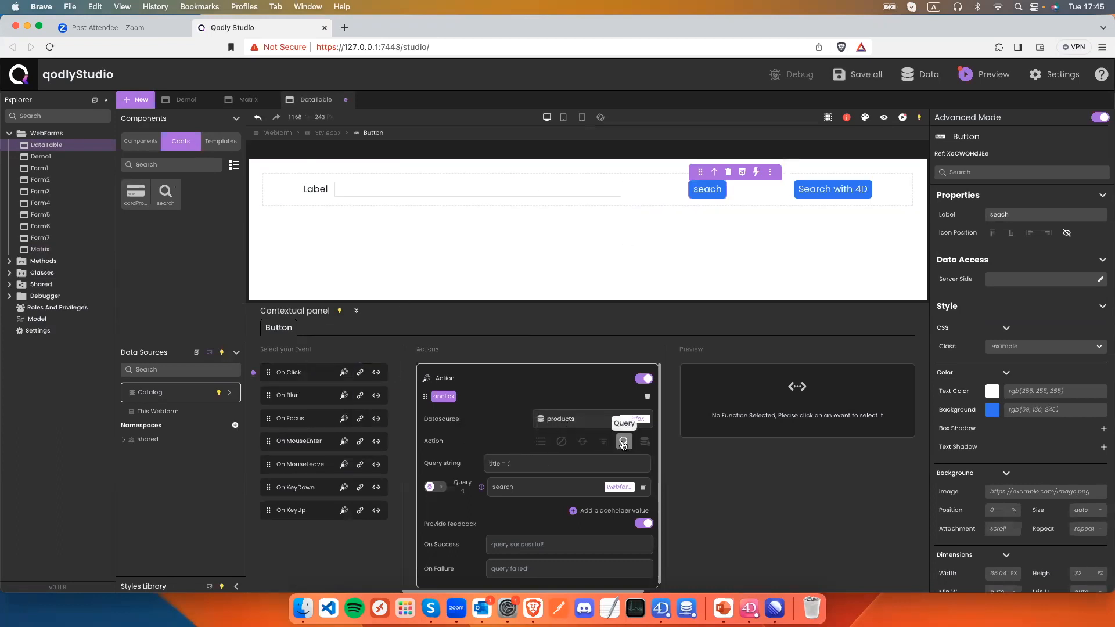
Confirm Search with 4D's On Click calls ds.Product.search, then show the Templates library.
click(848, 194)
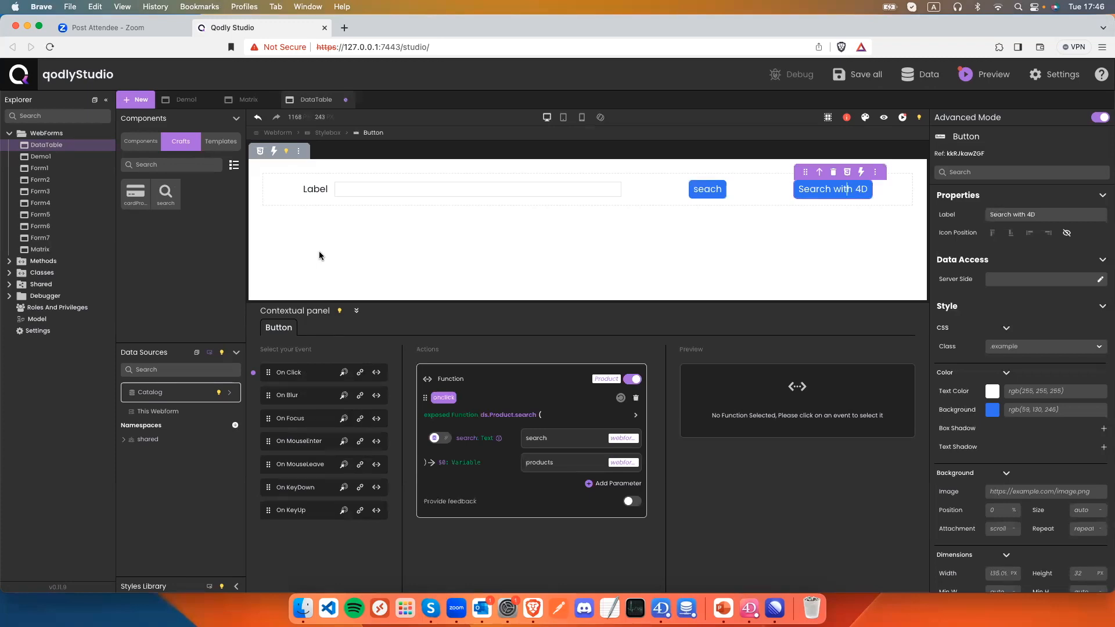
click(226, 151)
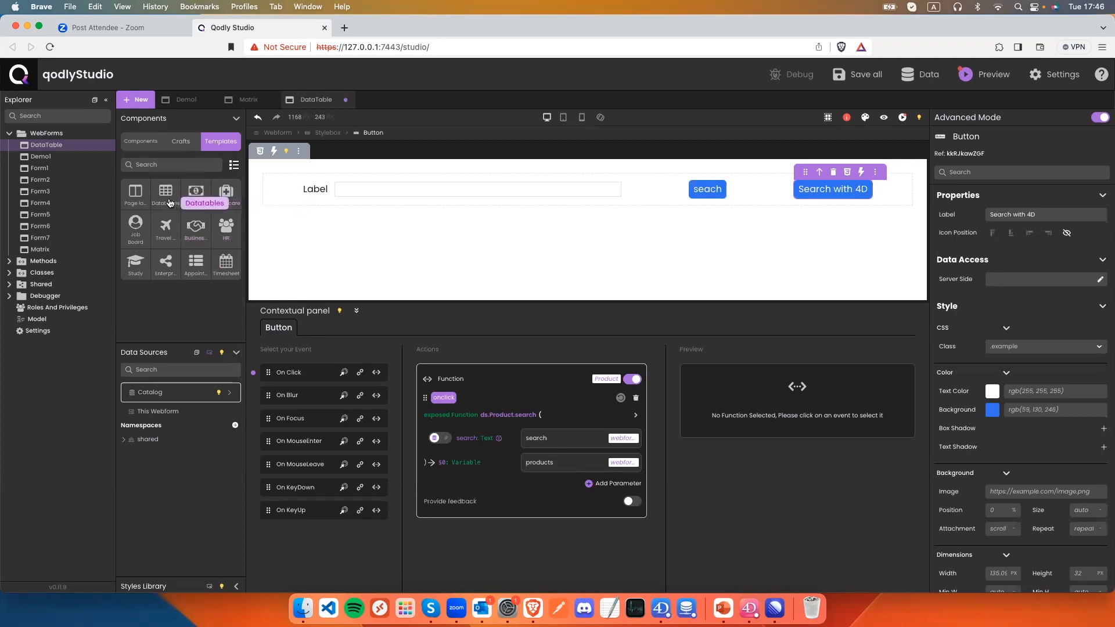
Drag the Alternate Green Headers datatable template below the search bar and select the table.
click(172, 199)
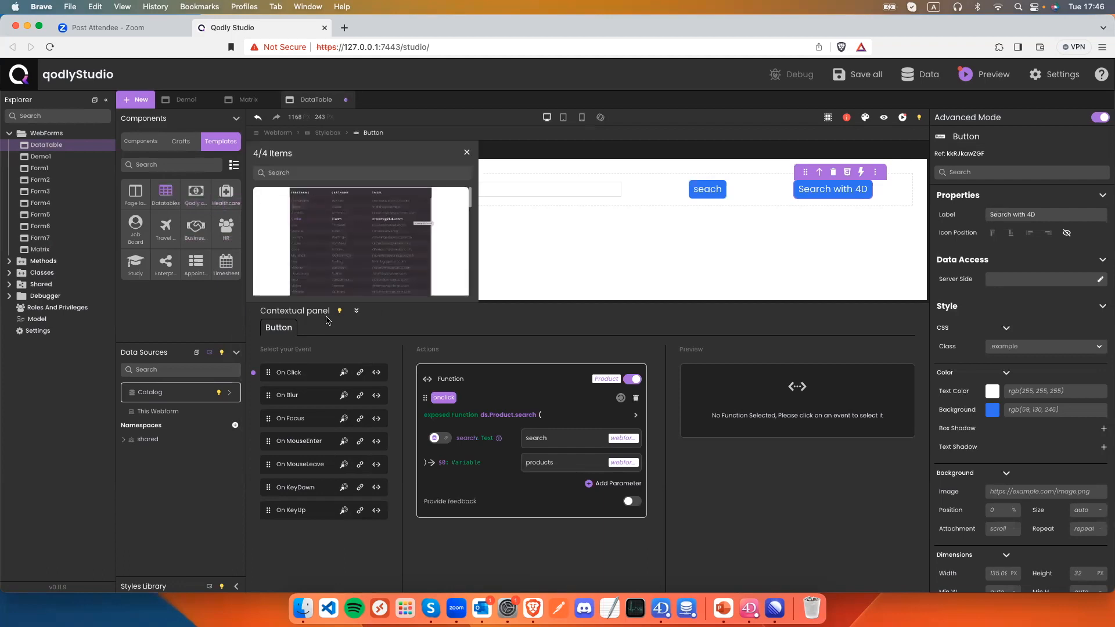
click(357, 311)
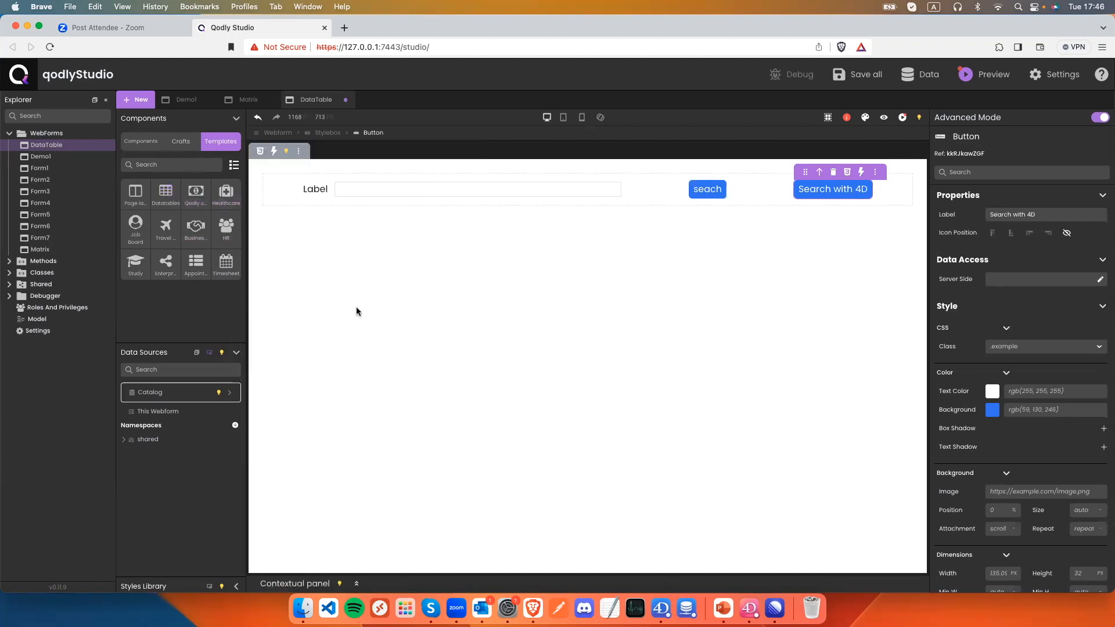
click(166, 194)
scroll(451, 313, down, 1)
scroll(451, 314, down, 2)
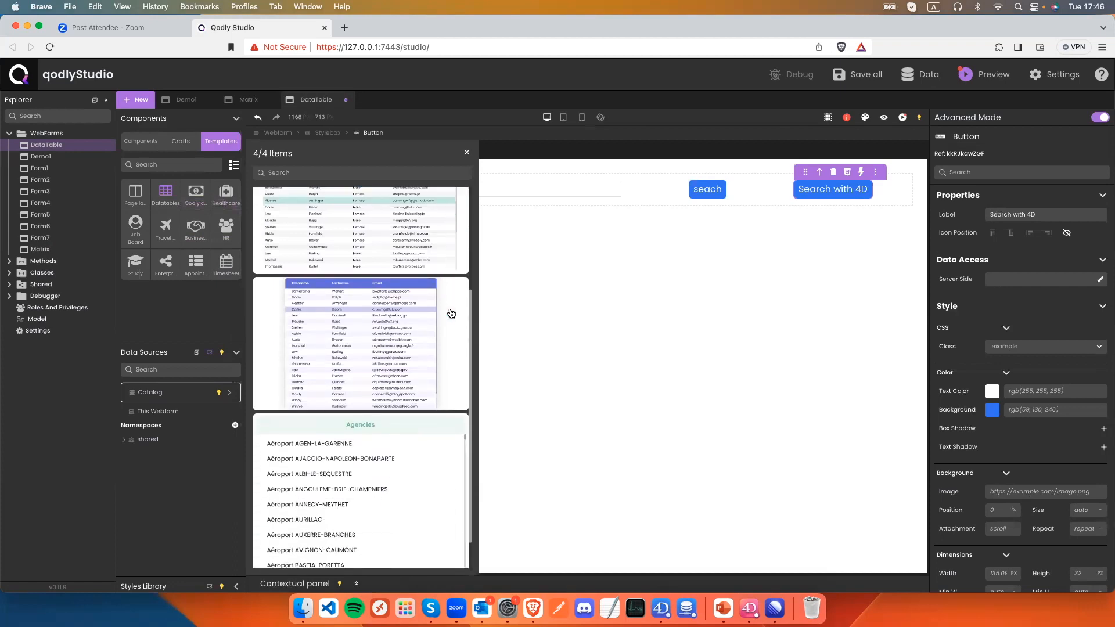
scroll(451, 313, up, 3)
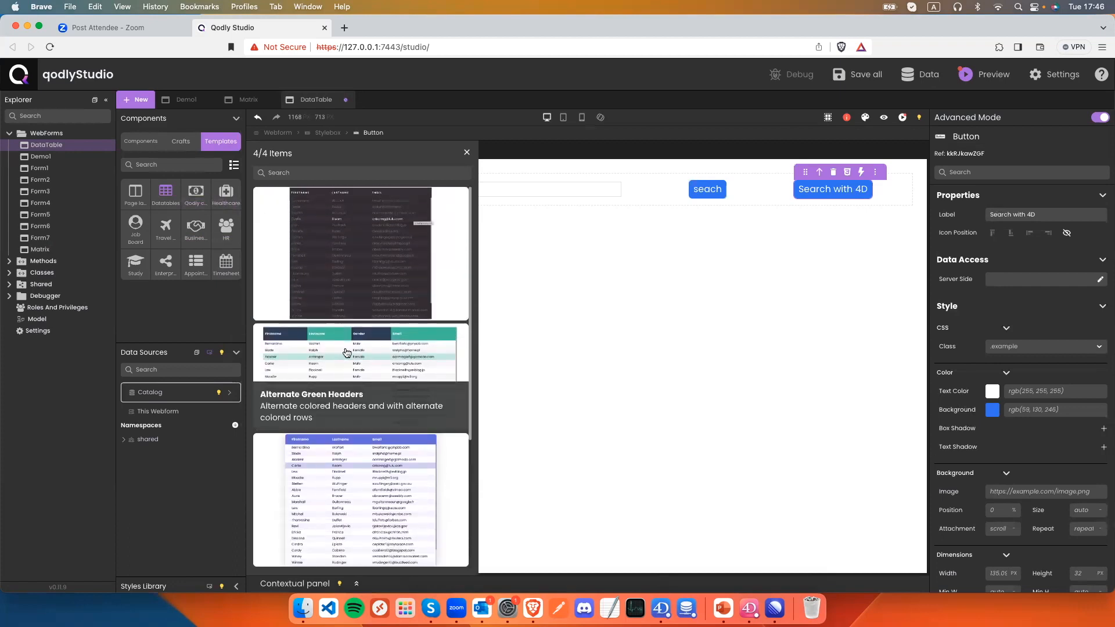
drag(346, 352, 572, 323)
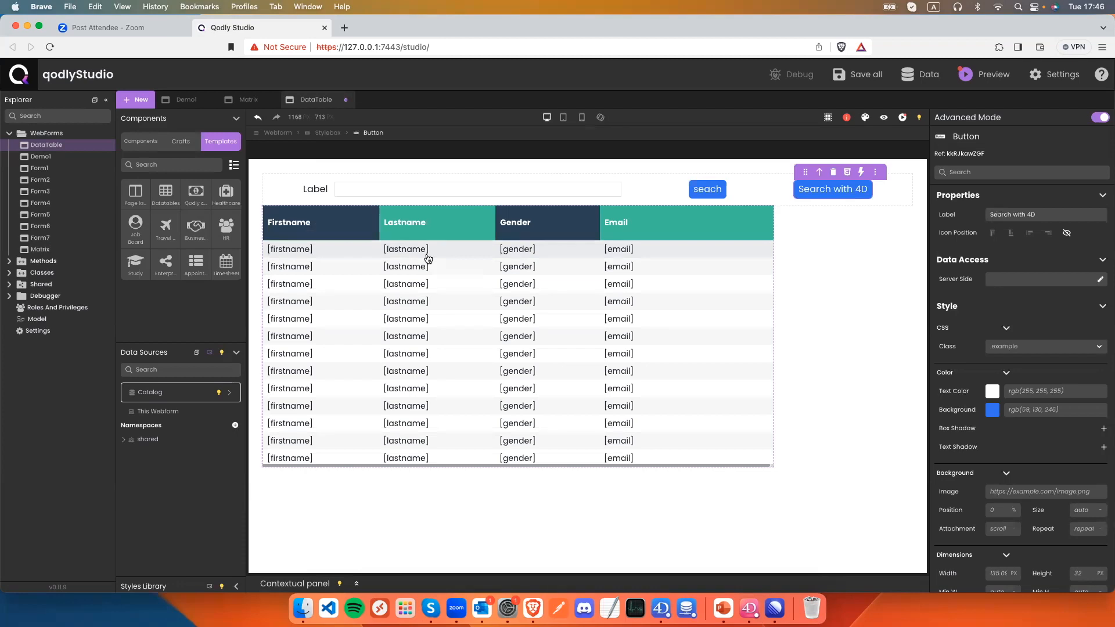
mouse_move(428, 259)
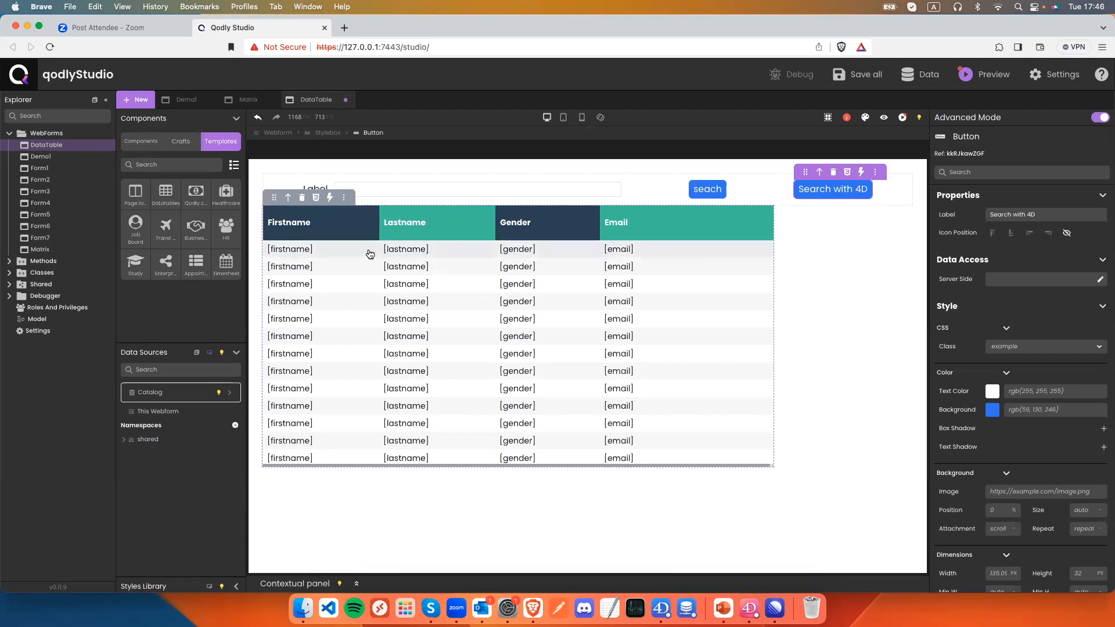
click(337, 251)
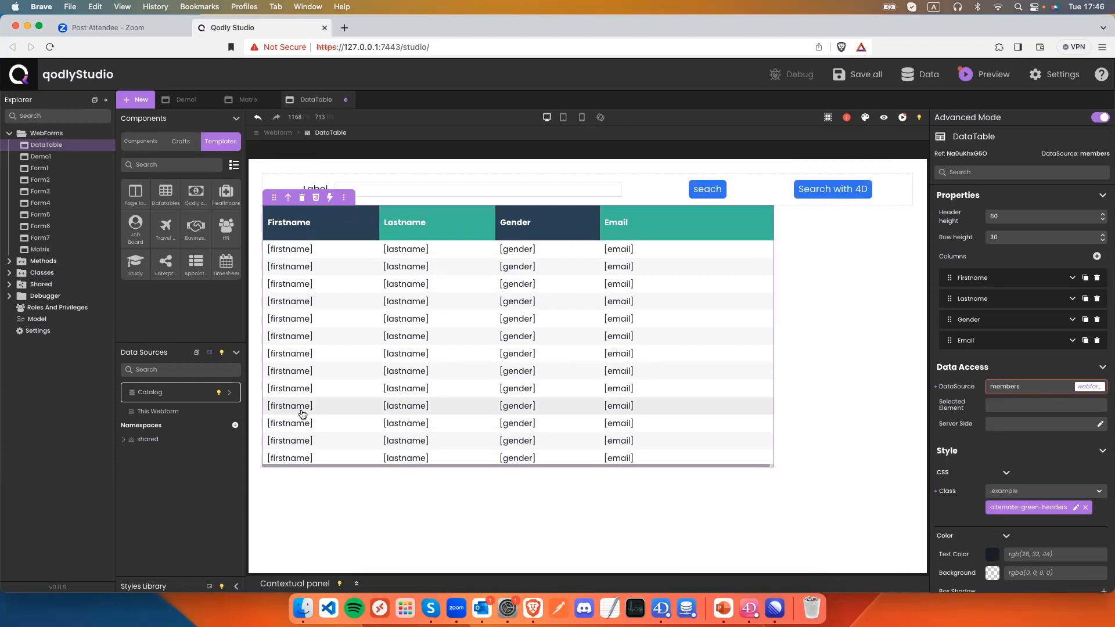
Add a 'products' datasource of type Entity Selection on the Product dataclass.
click(234, 413)
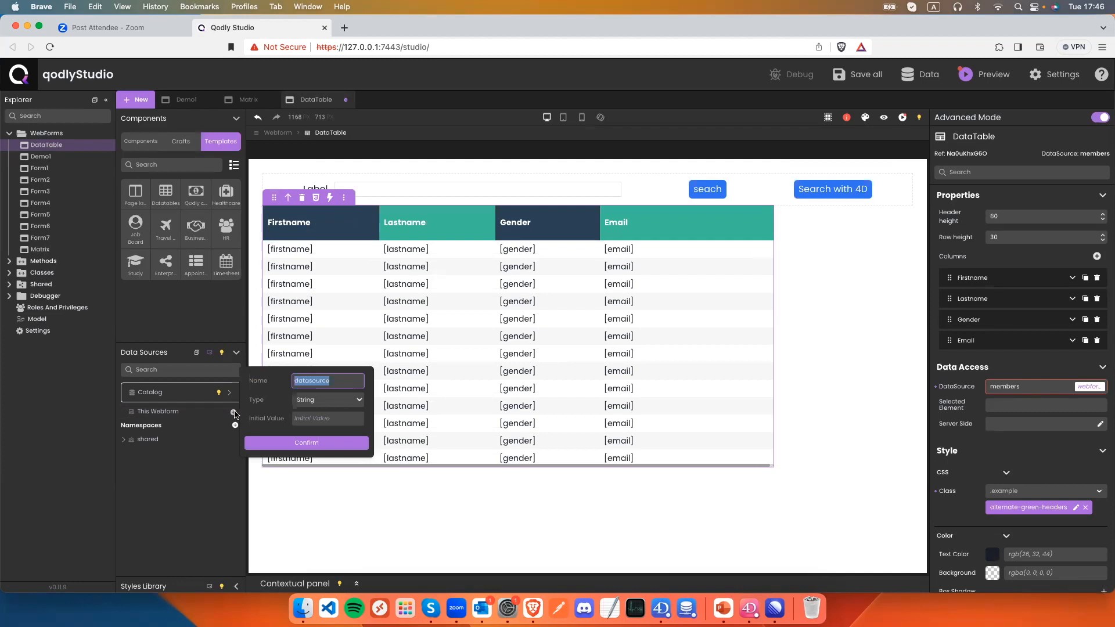
text(products)
click(317, 401)
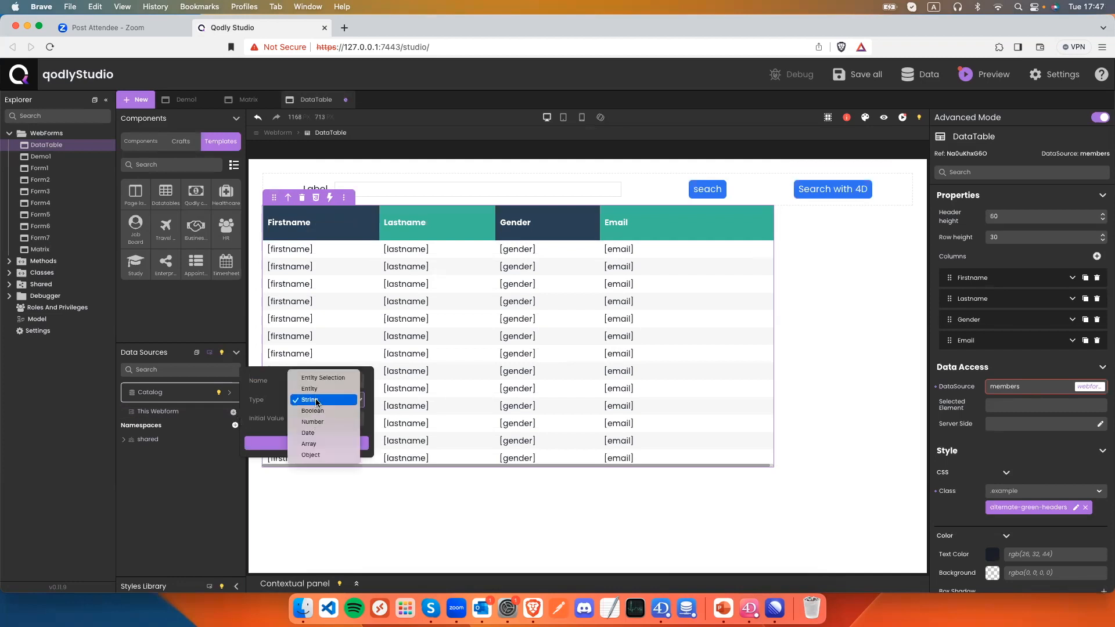
click(318, 386)
click(318, 398)
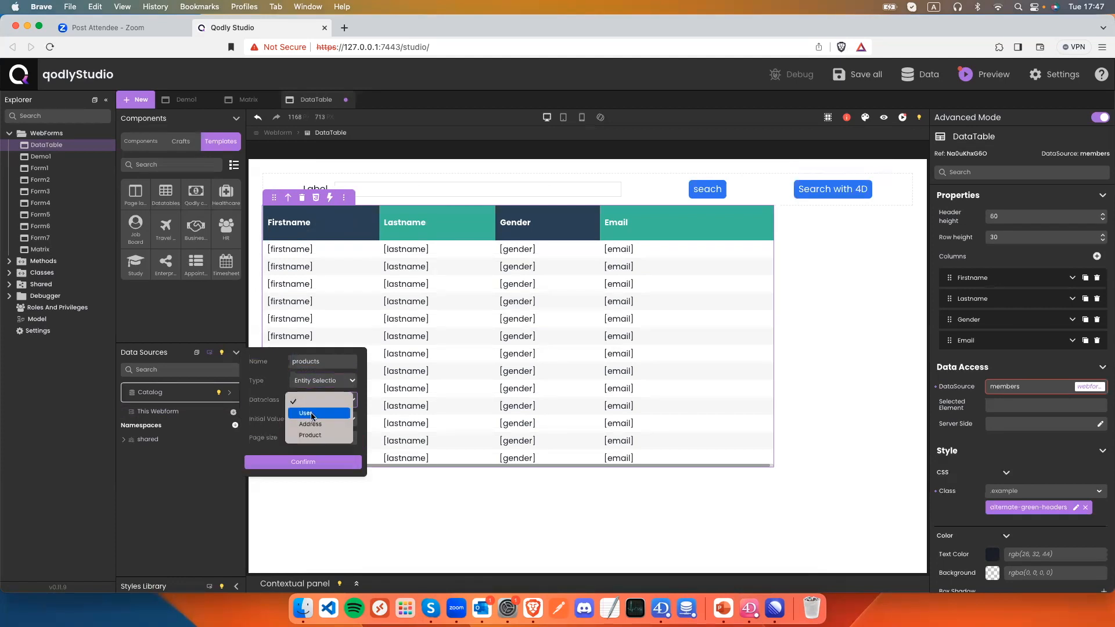
click(311, 436)
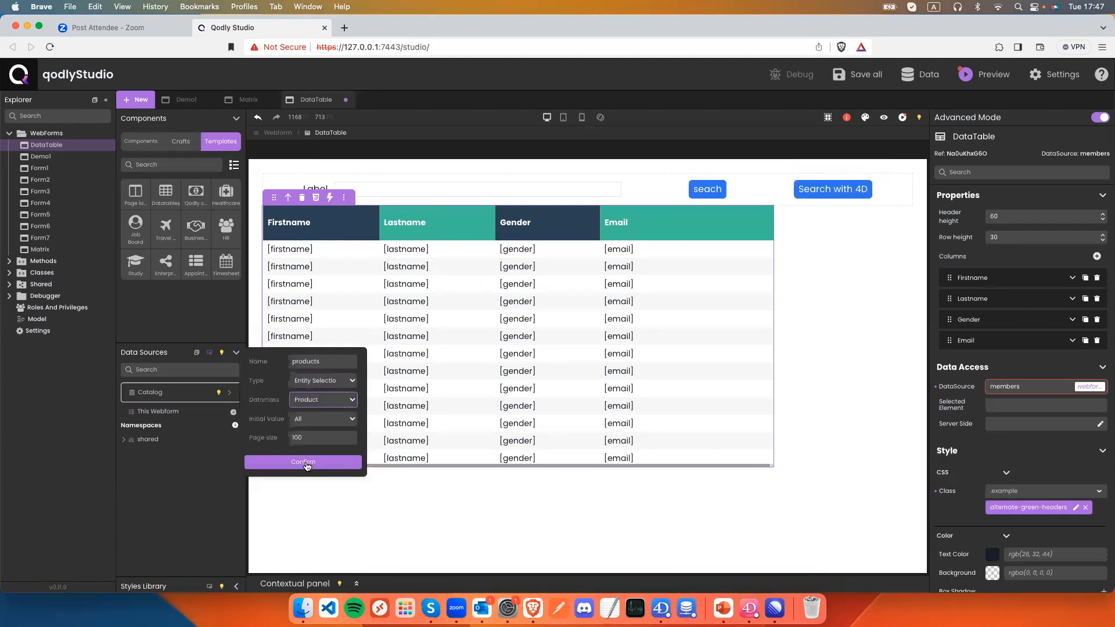
click(304, 461)
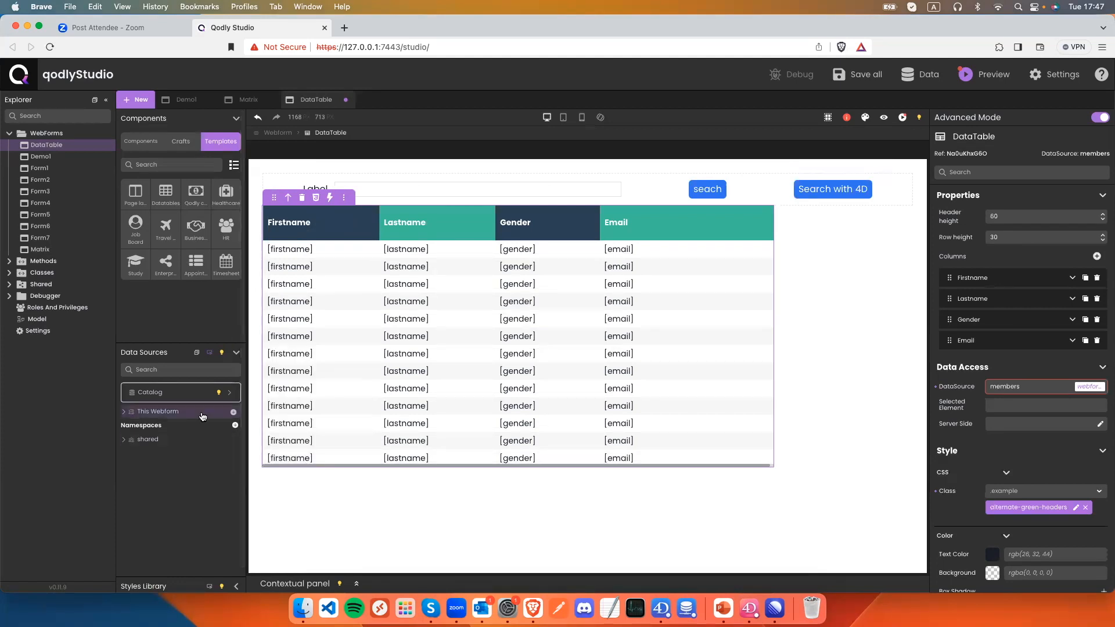
Add a String datasource named 'search' and dismiss the browser's Save As dialog.
click(233, 412)
text(search)
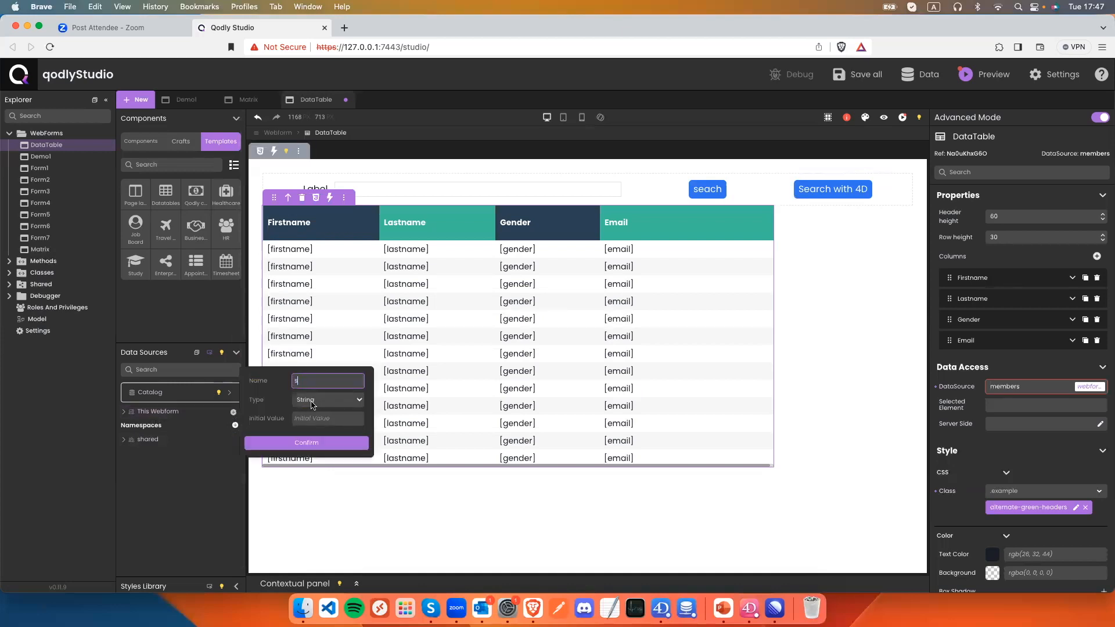
click(319, 443)
key(super+s)
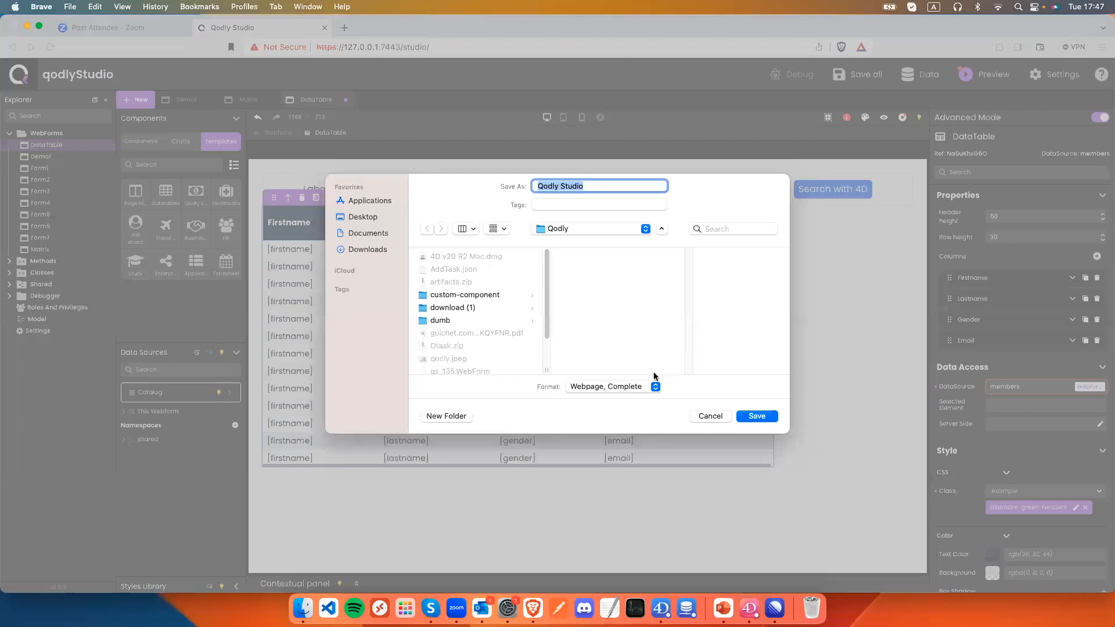
click(710, 416)
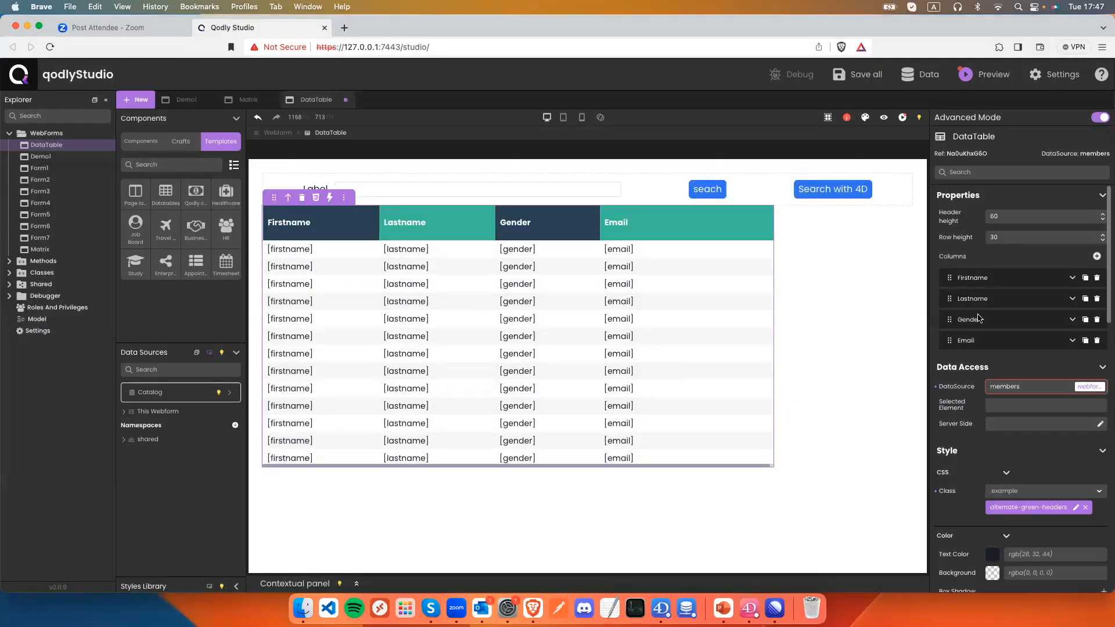
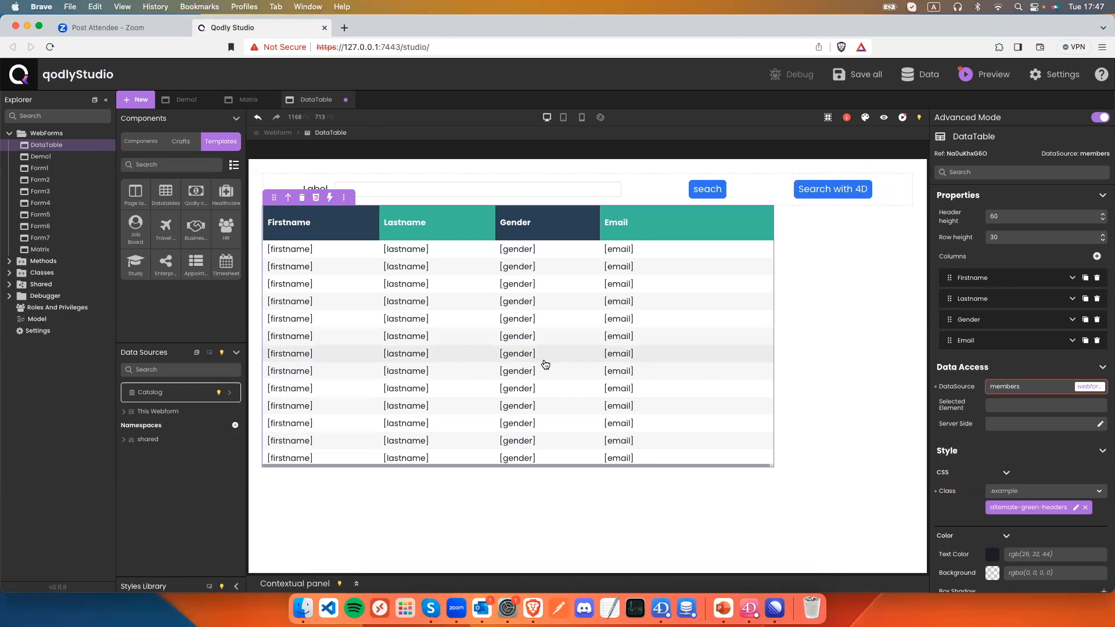
Delete the Email column and retitle the first column 'Ttile', starting to edit its width.
click(1097, 341)
click(1072, 278)
double_click(1033, 296)
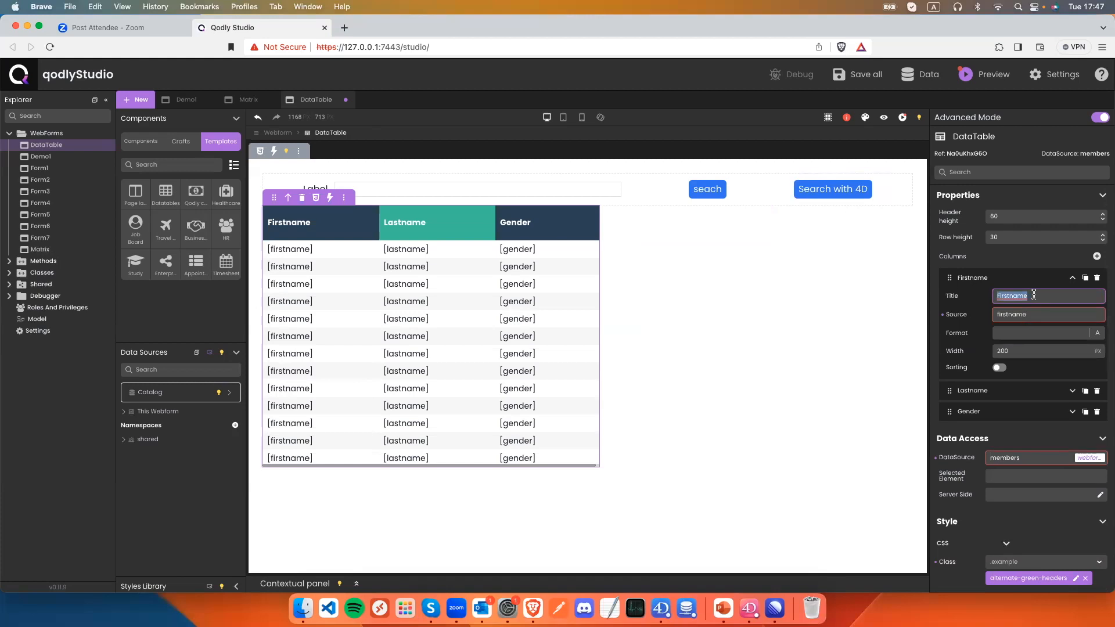
text(Ttile)
double_click(1034, 313)
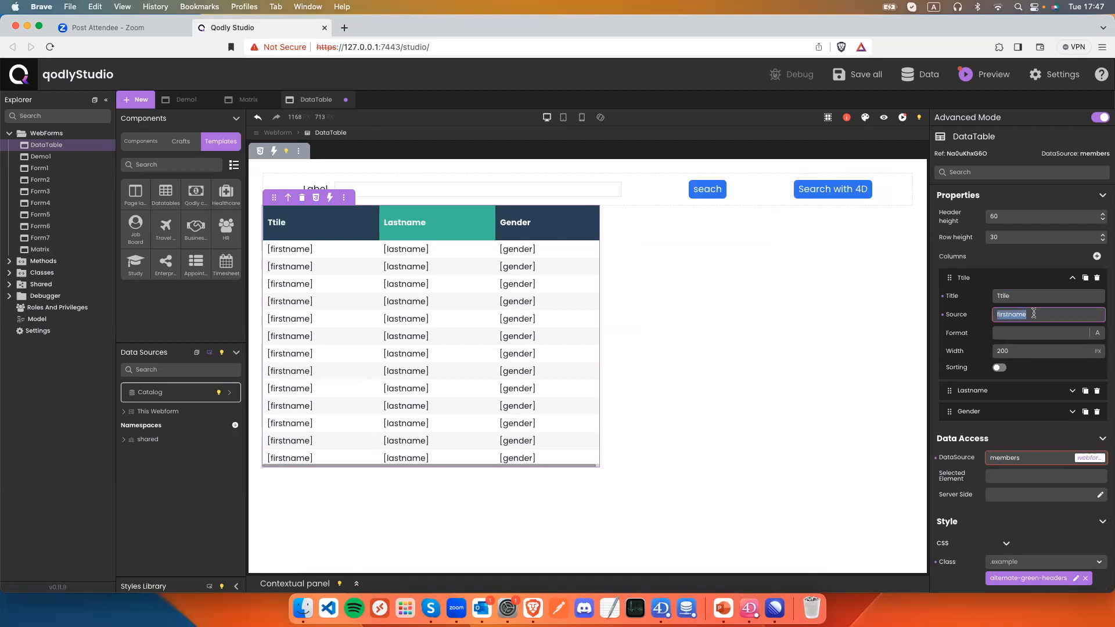
text(ti)
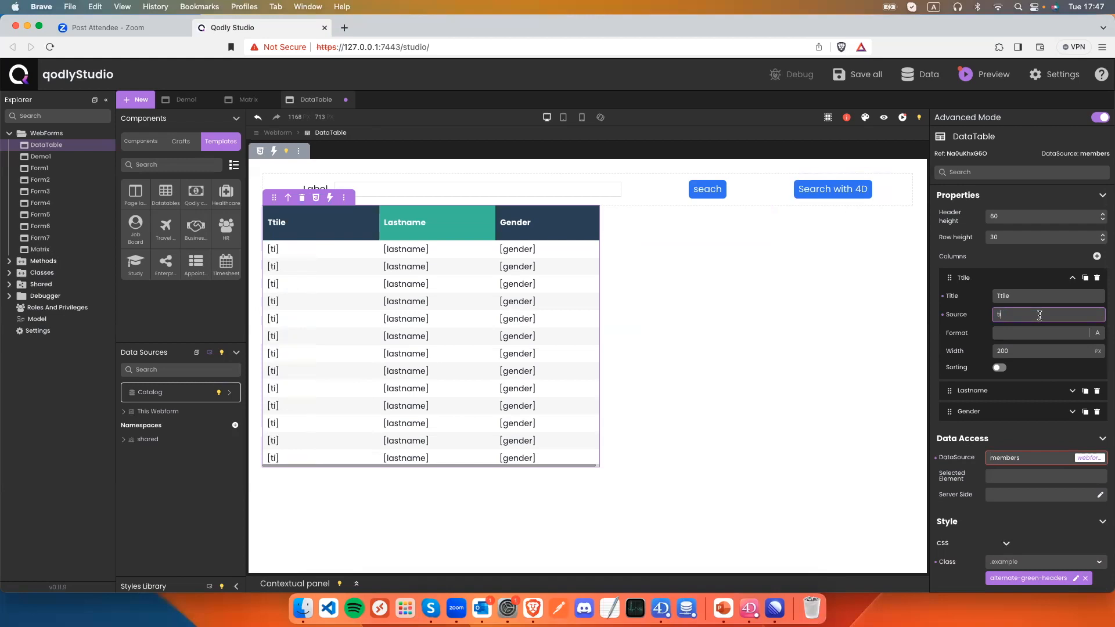
text(it)
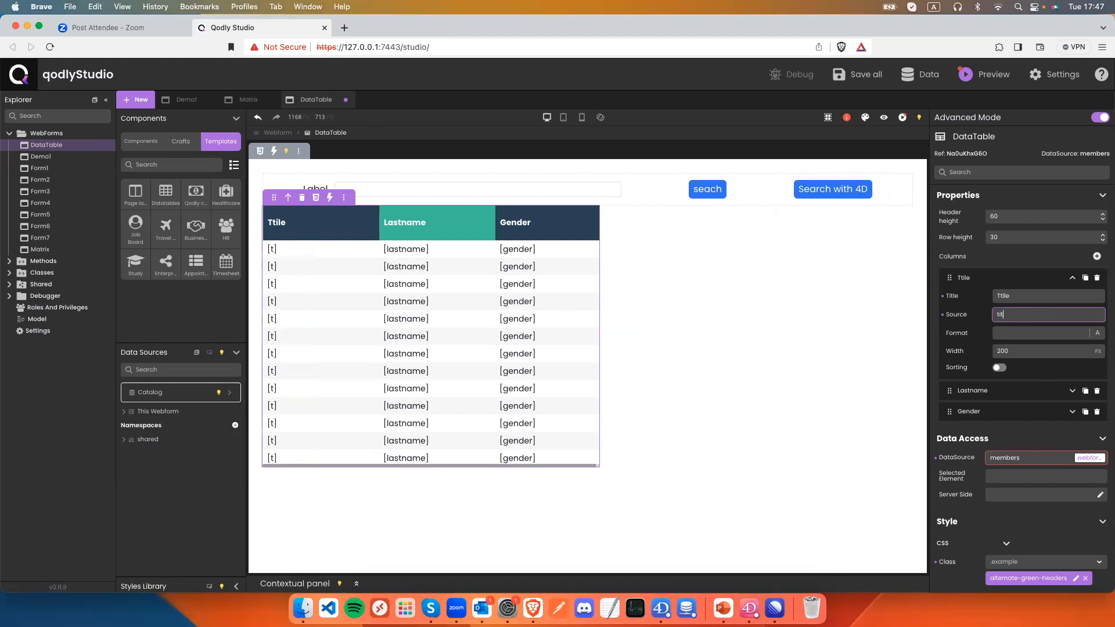
text(le)
double_click(1030, 350)
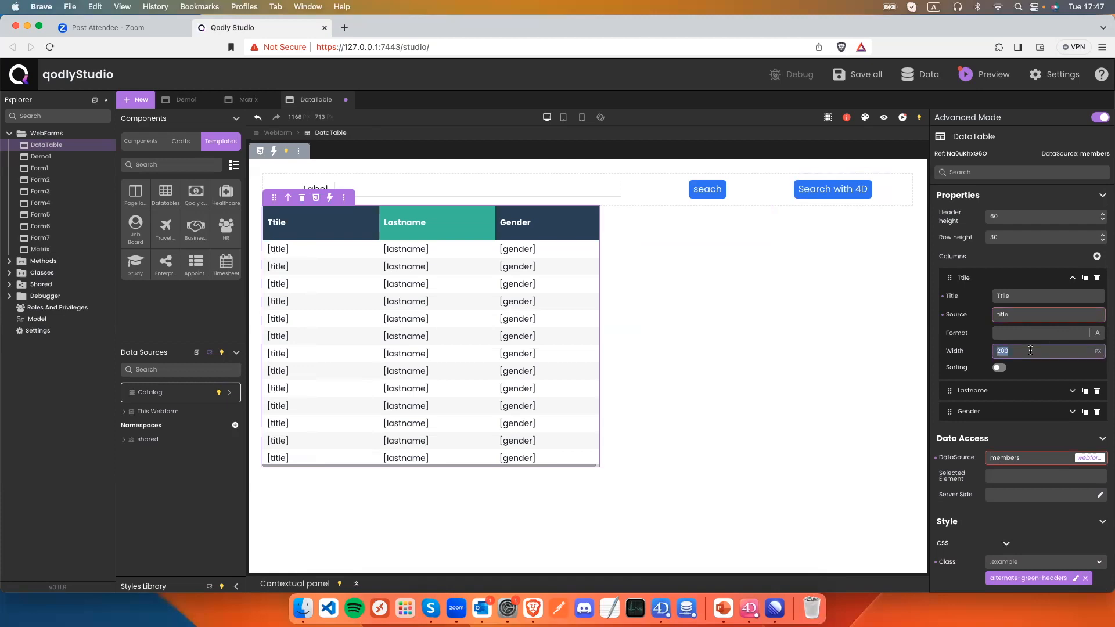
text(25)
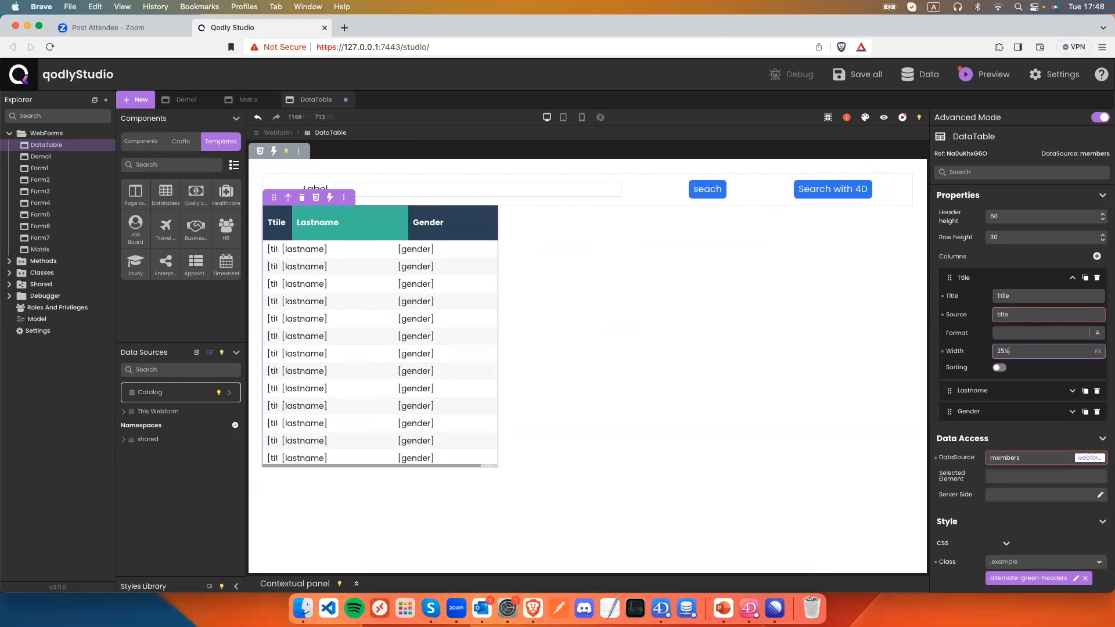
Bind the table to the products data source and the first column to the title attribute.
click(1013, 314)
key(BackSpace)
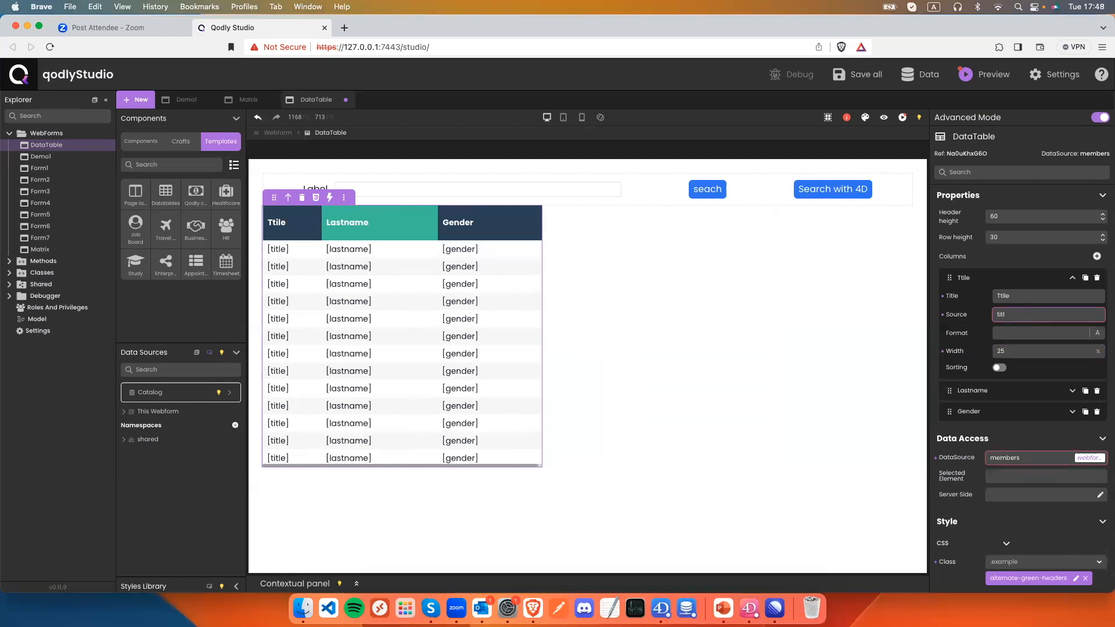
key(BackSpace)
key(BackSpace)
key(BackSpace)
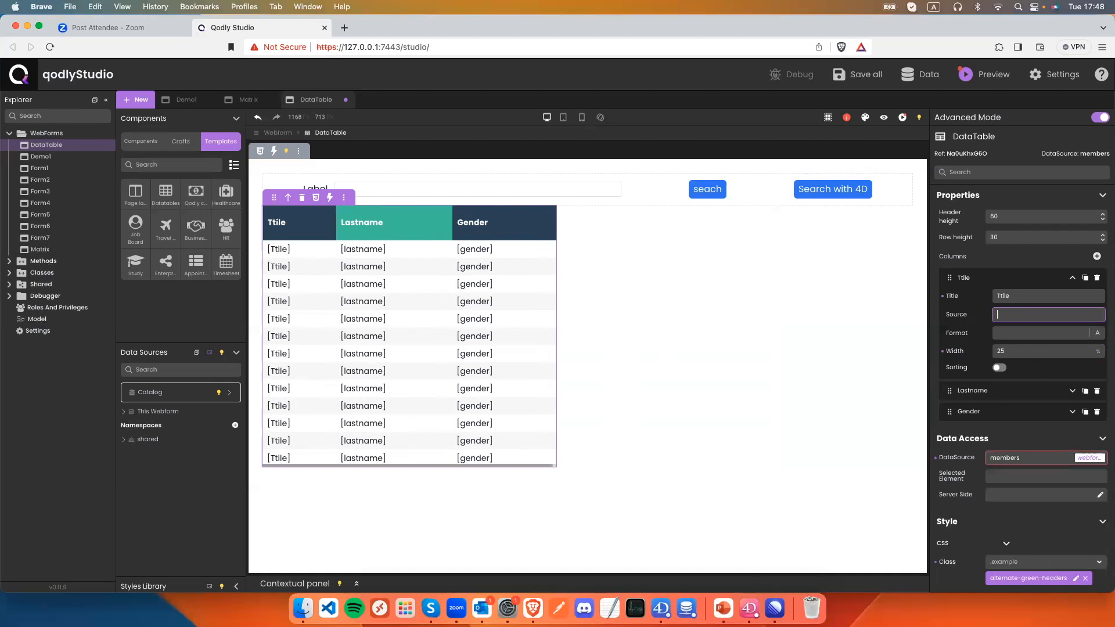
double_click(1019, 458)
text(products)
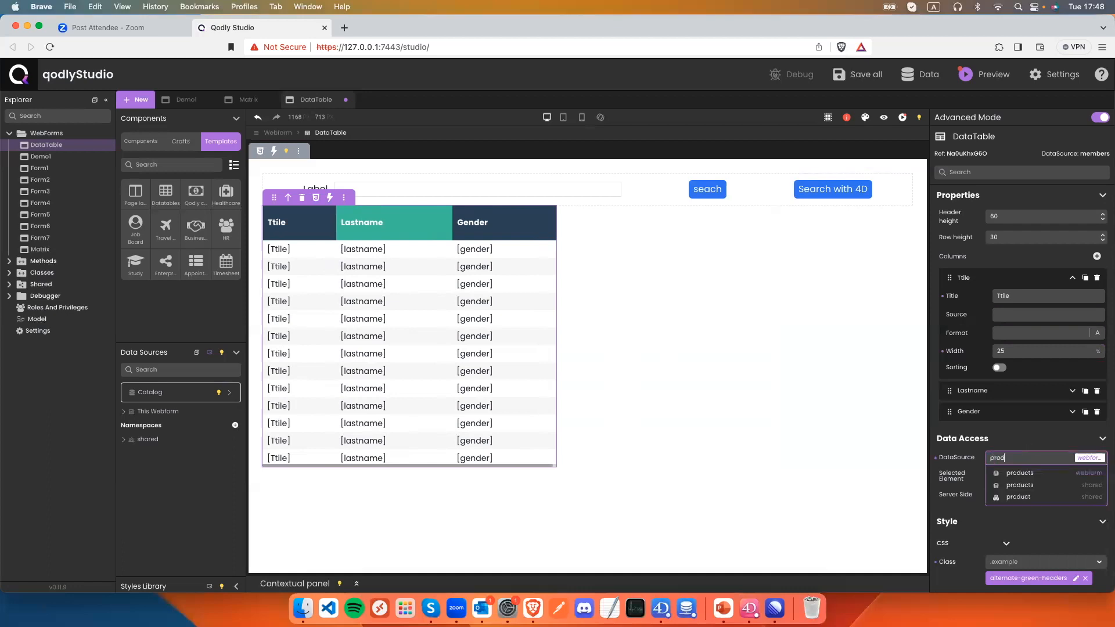
click(1012, 302)
click(1009, 313)
text(ti)
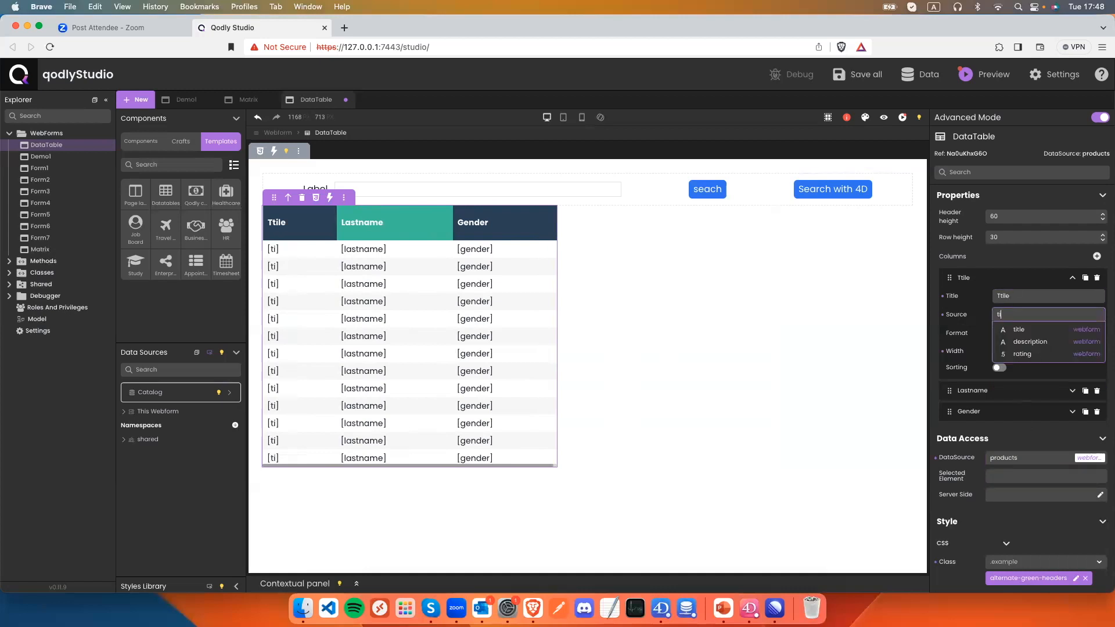
key(Down)
key(Return)
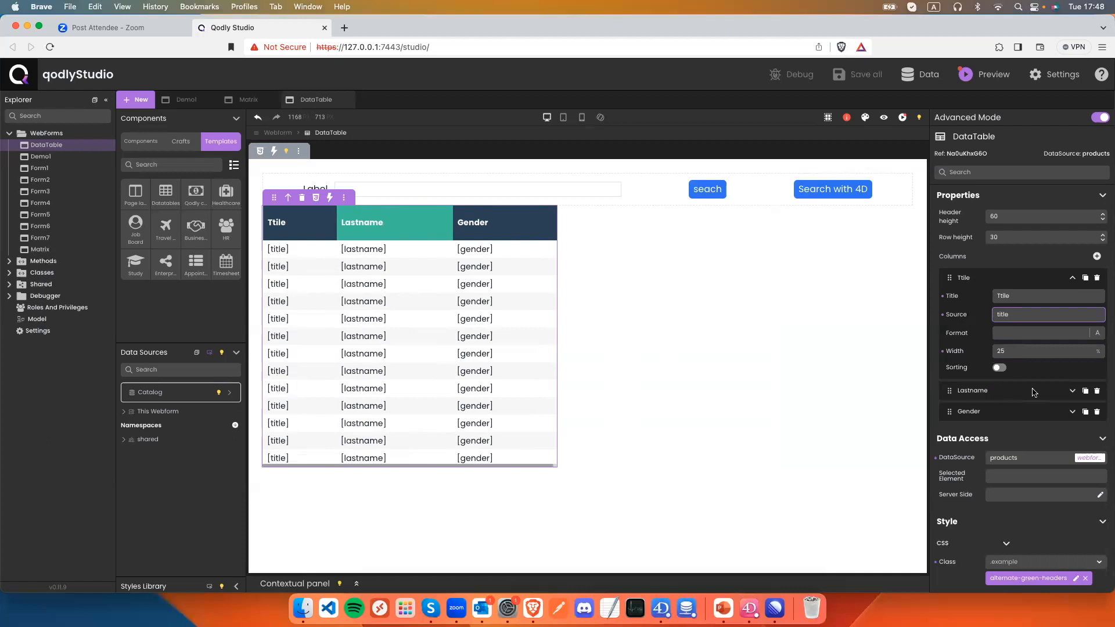
click(1072, 390)
Turn the Lastname column into 'Description', bound to description, at 50% width.
double_click(1013, 413)
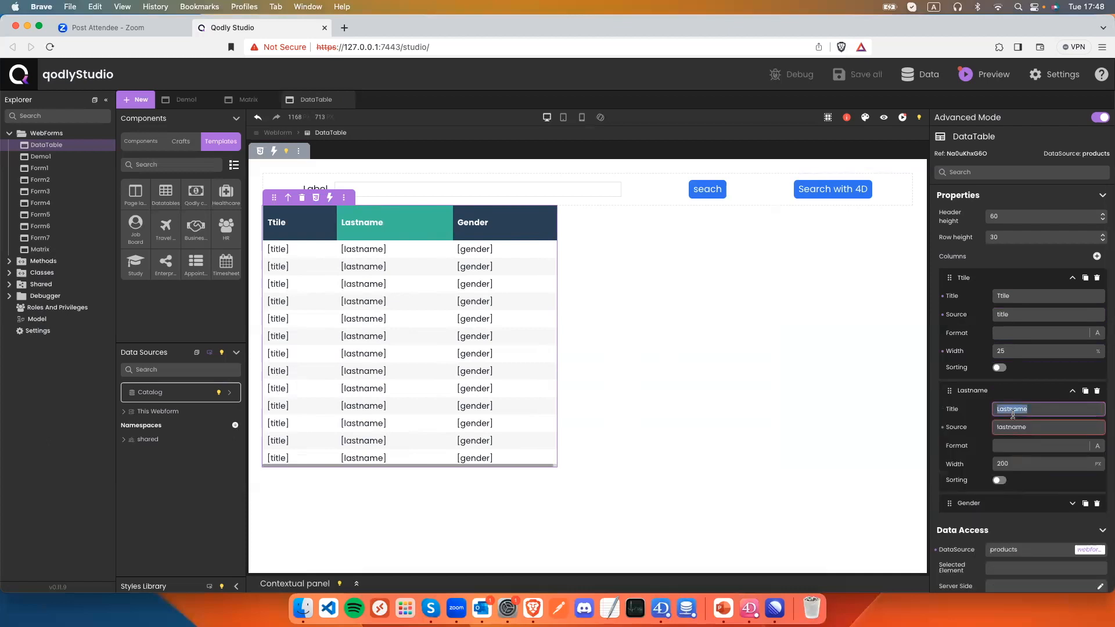
text(Description)
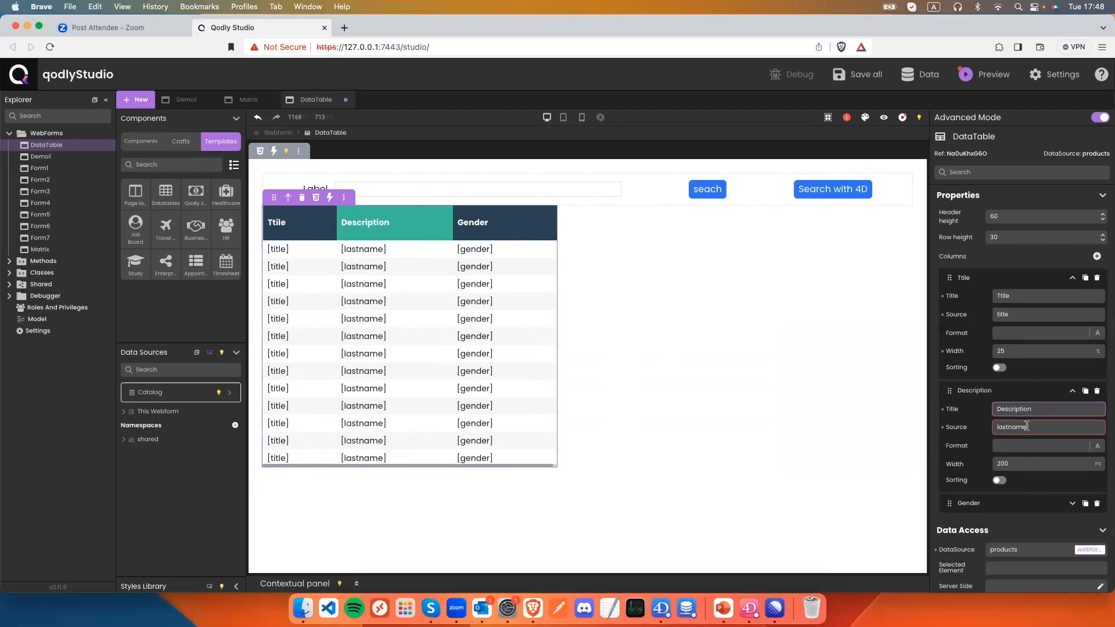
key(Tab)
text(description)
double_click(1010, 465)
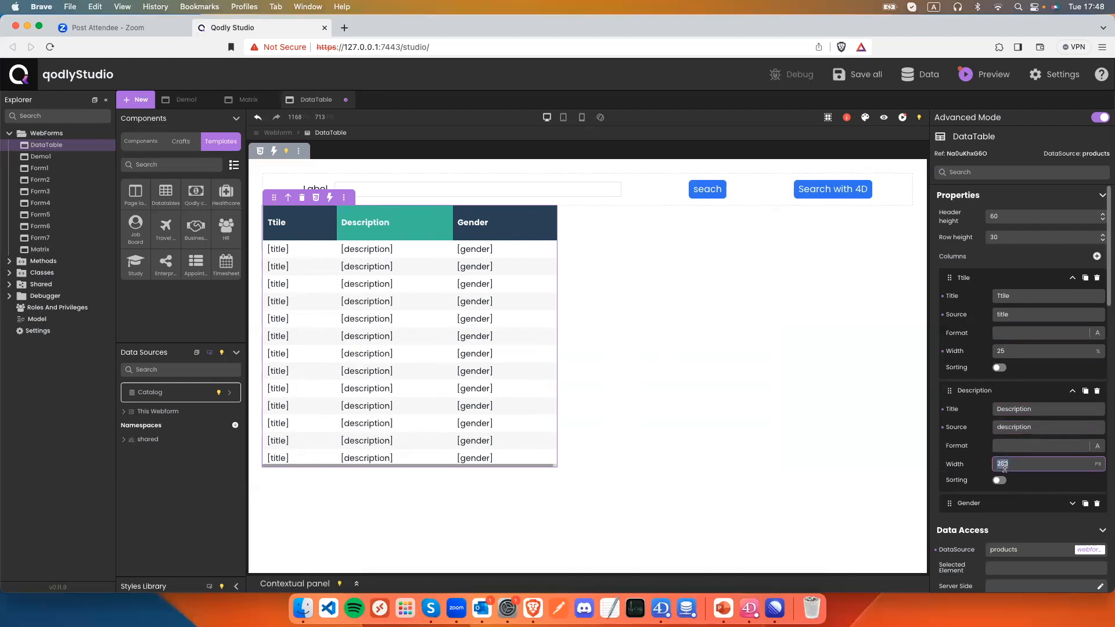
text(50)
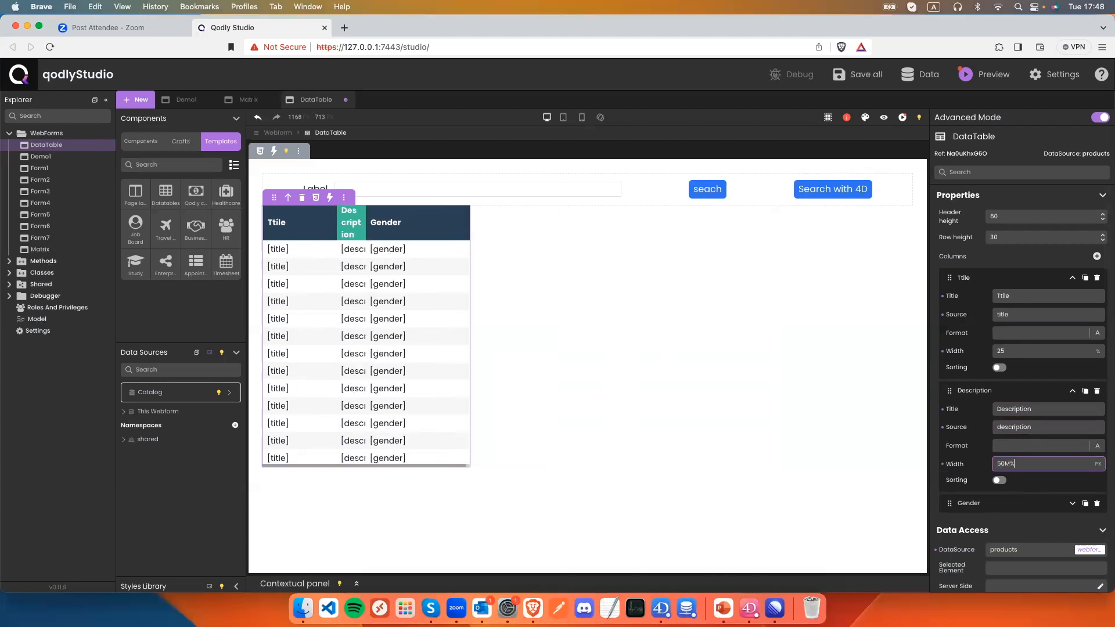
text(%)
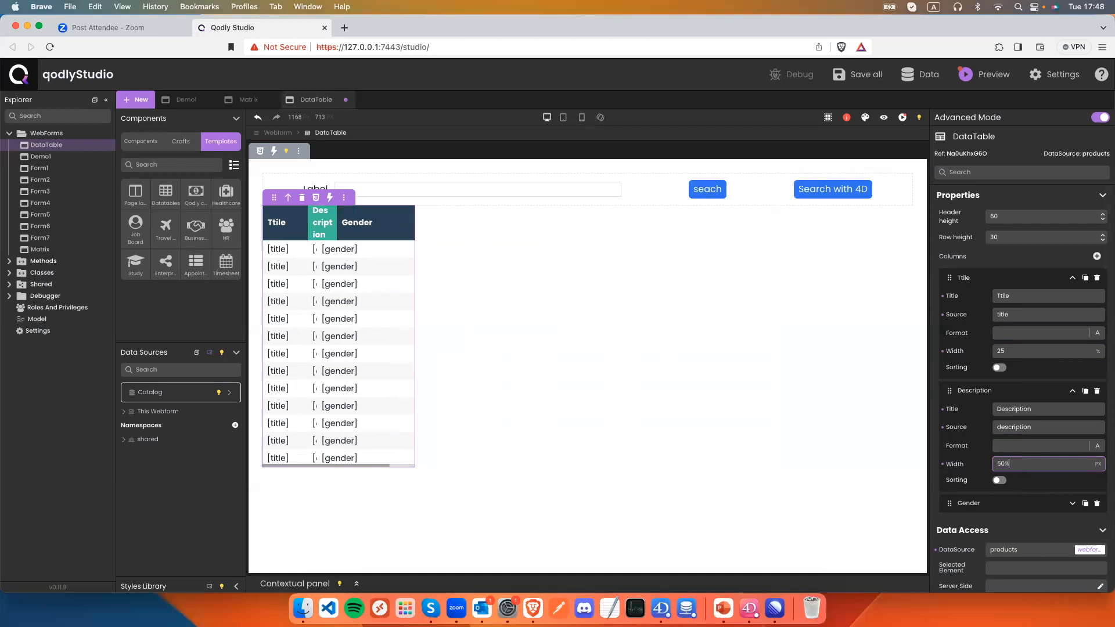
Turn the Gender column into 'Stock', bound to stock, at 25% width, and save.
click(1072, 503)
double_click(1013, 521)
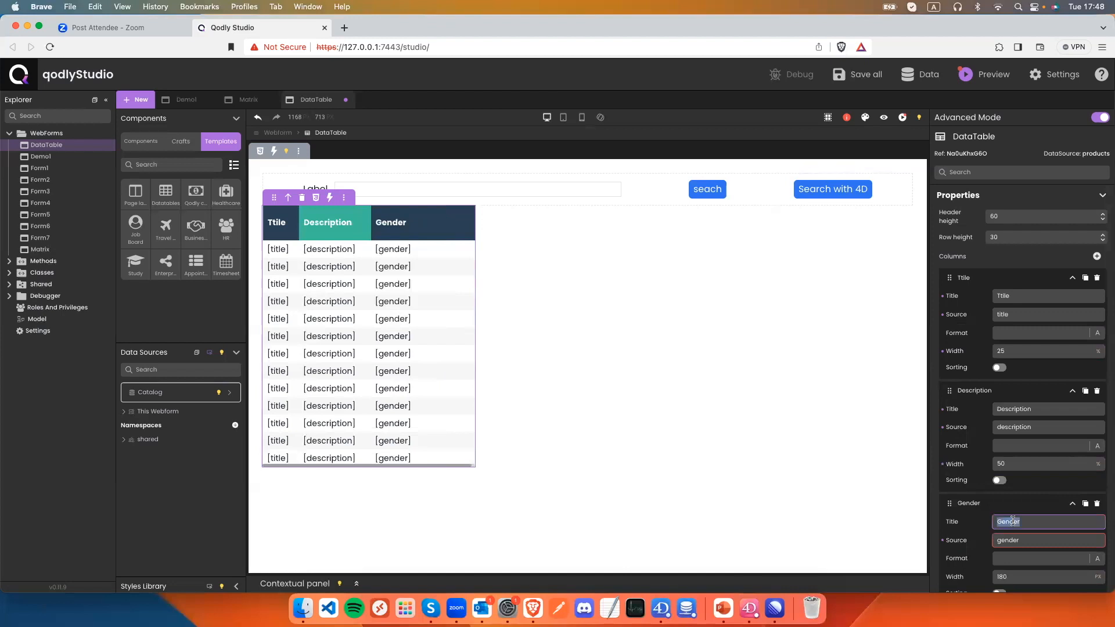
text(Stock)
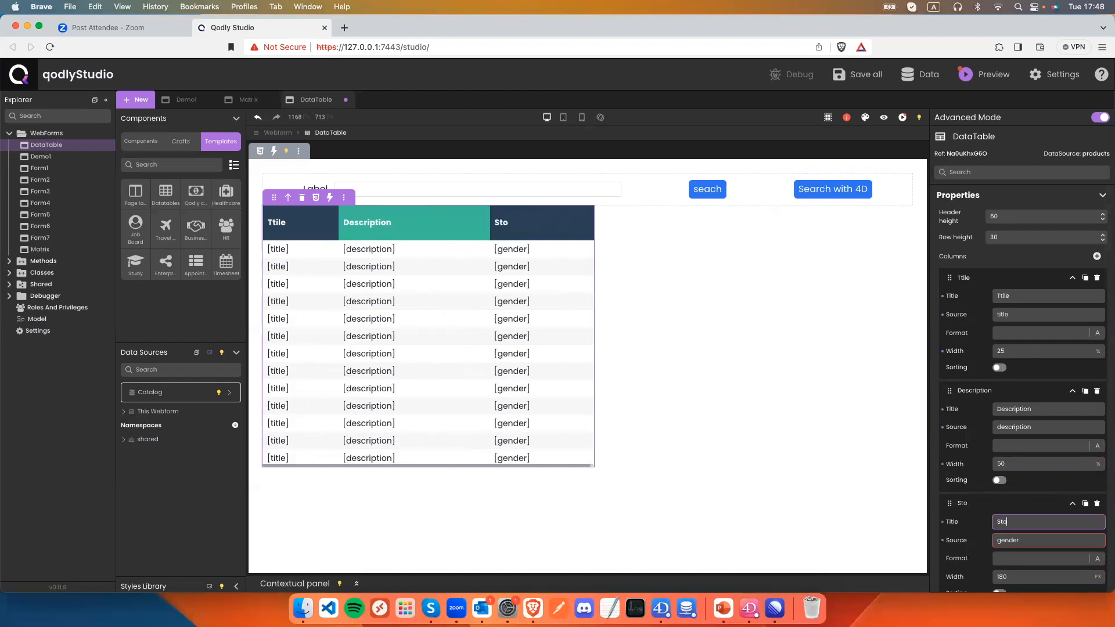
double_click(1009, 540)
text(stoc)
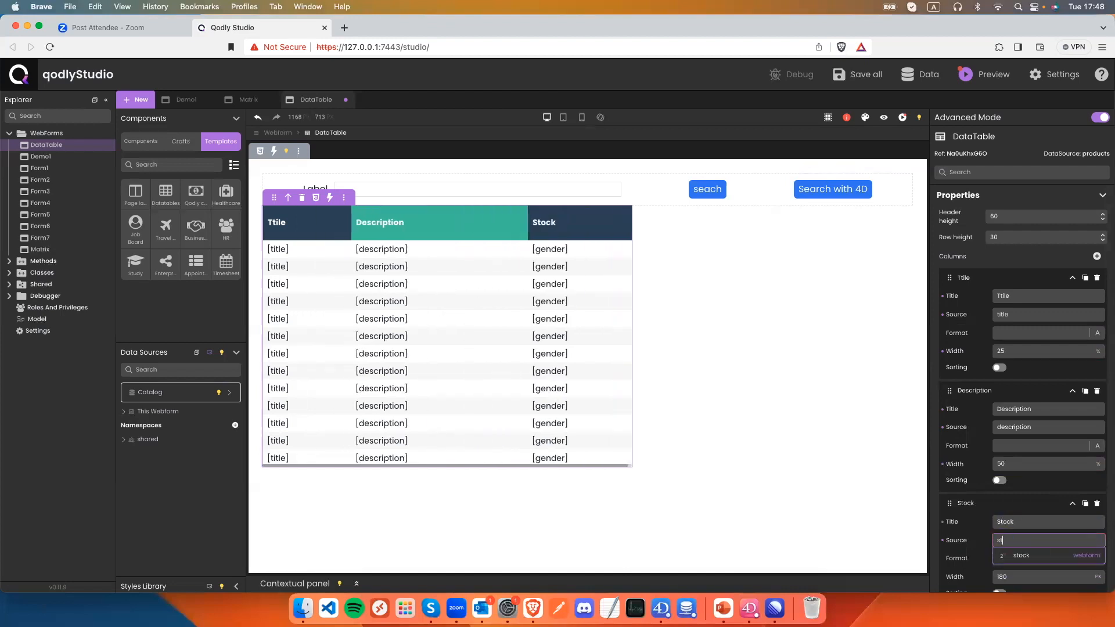
click(1013, 555)
scroll(1013, 555, down, 3)
drag(1010, 486, 993, 486)
text(2)
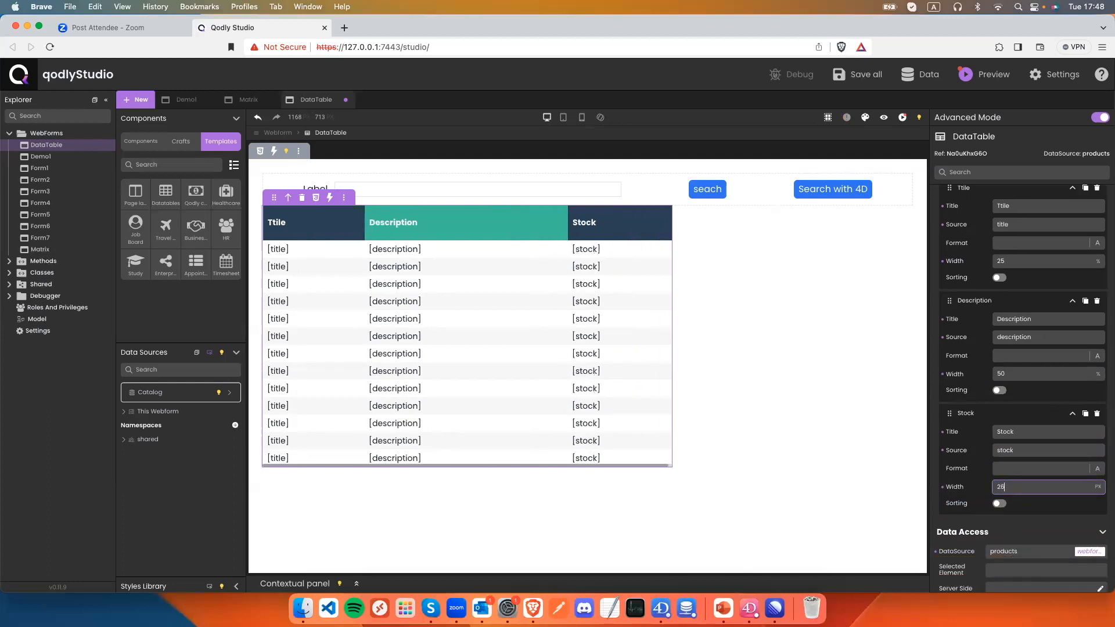
text(5%)
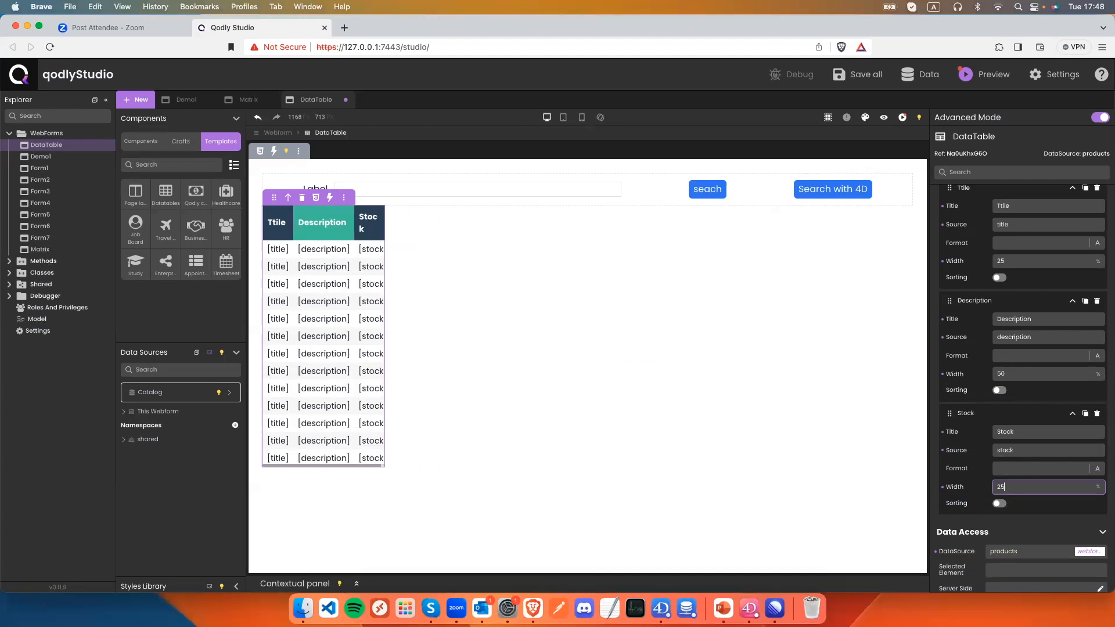
key(super+s)
Set the table's overall width to 100% and save the webform.
scroll(968, 499, down, 4)
scroll(968, 499, down, 5)
click(996, 439)
text(100%)
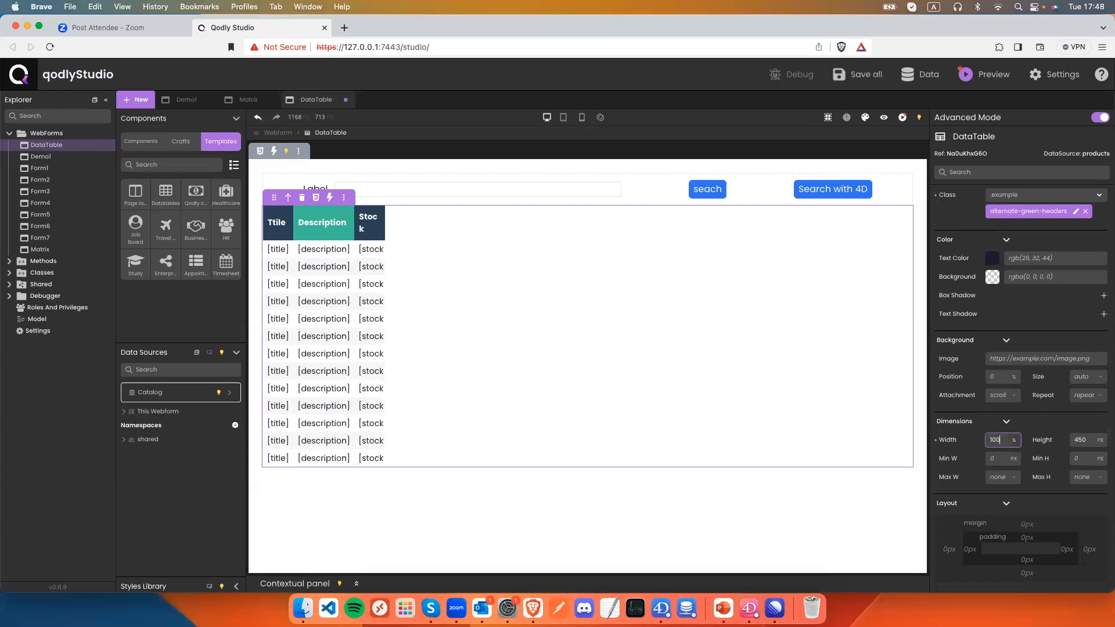
key(super+s)
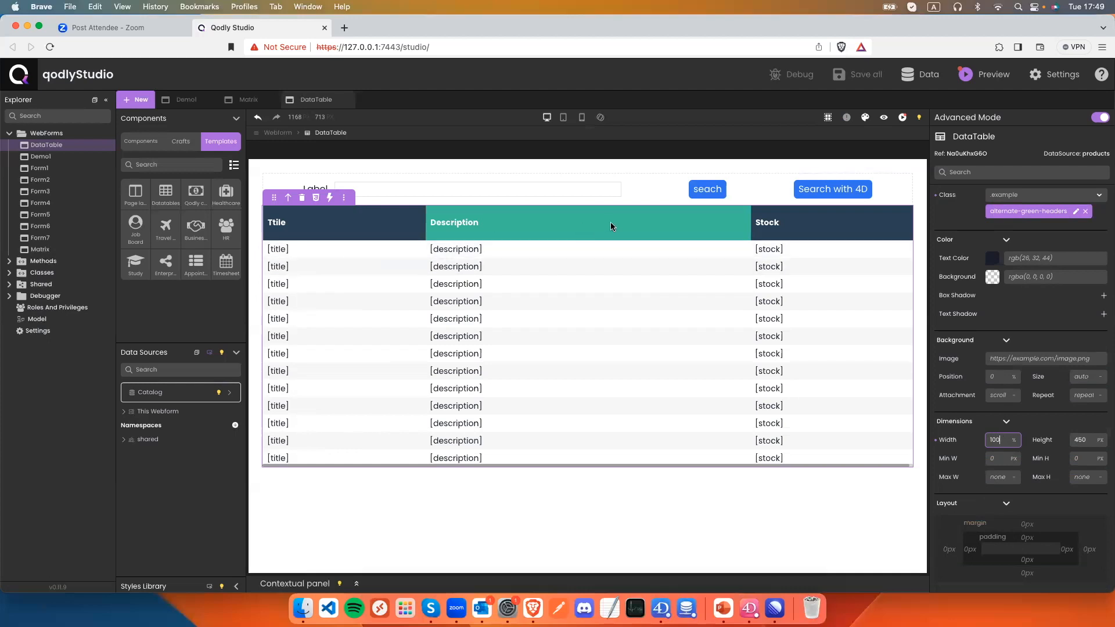
Preview the product table, test it in a narrower browser window, then return to editing.
click(883, 117)
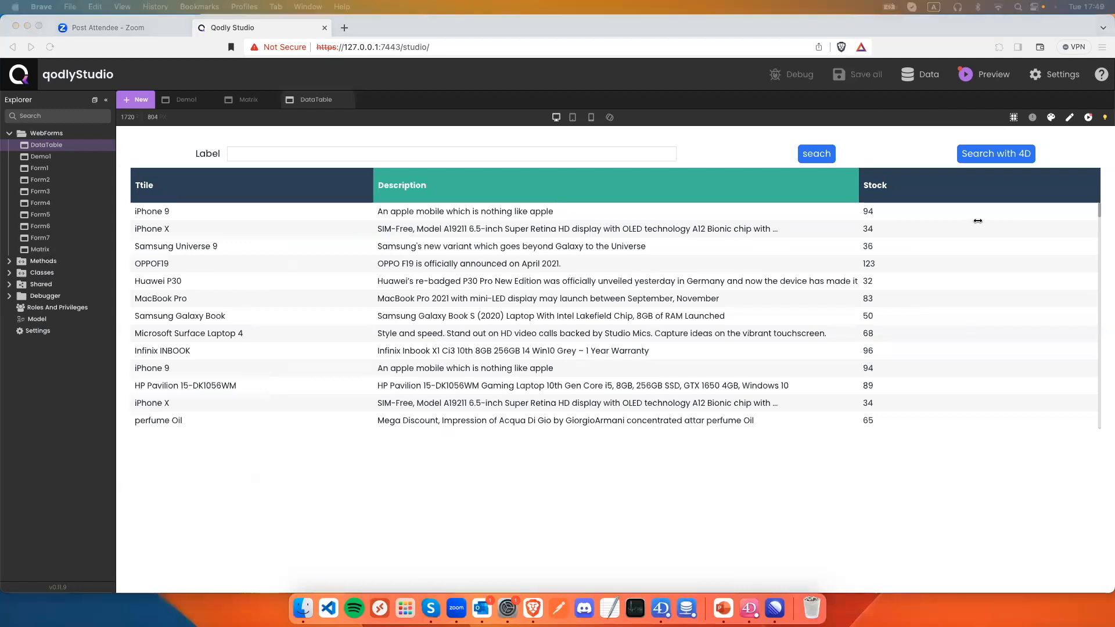
drag(1113, 180, 955, 194)
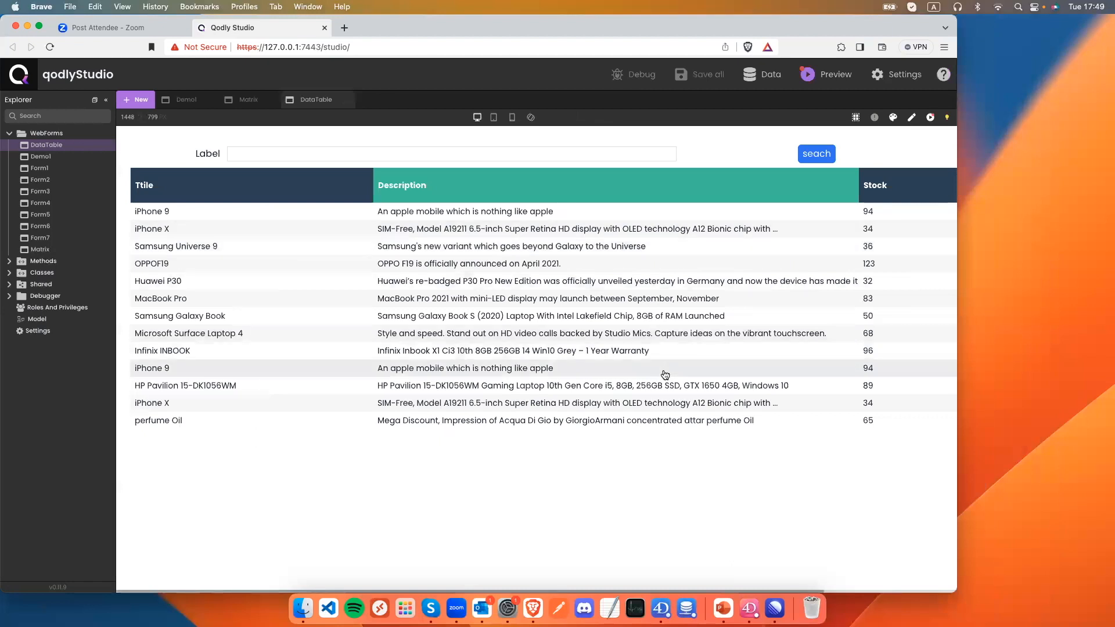
scroll(665, 374, right, 5)
scroll(665, 375, left, 5)
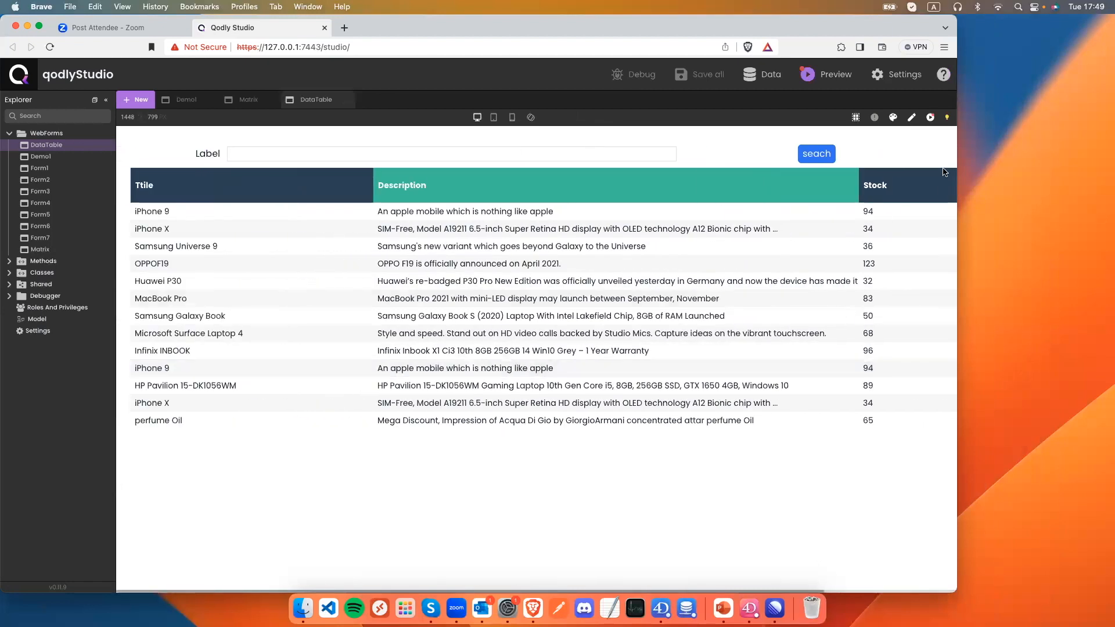
click(915, 118)
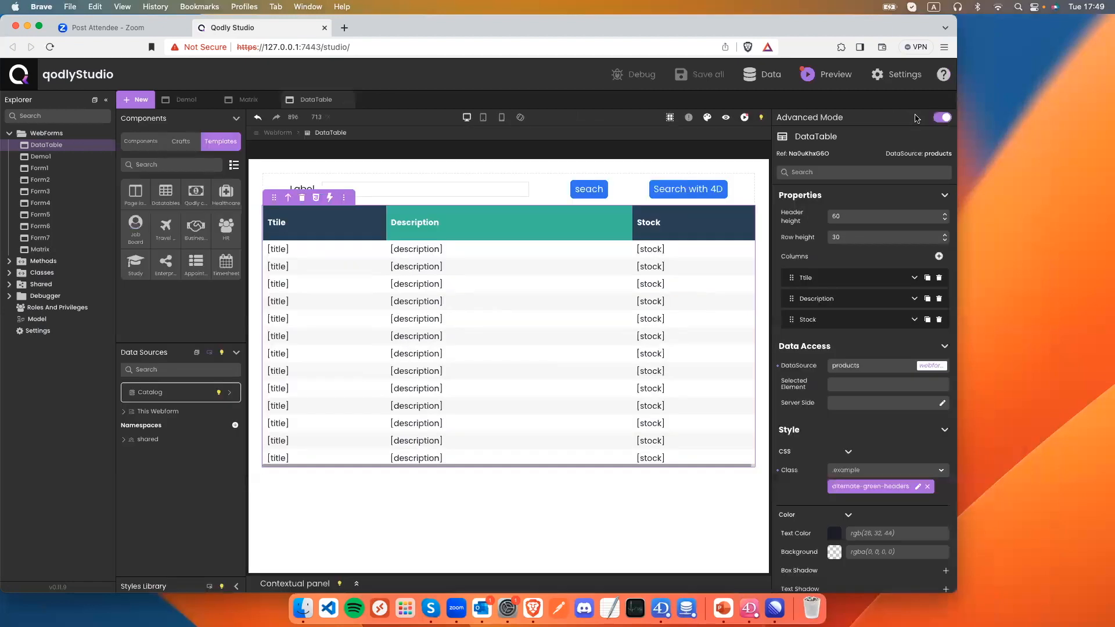
double_click(912, 22)
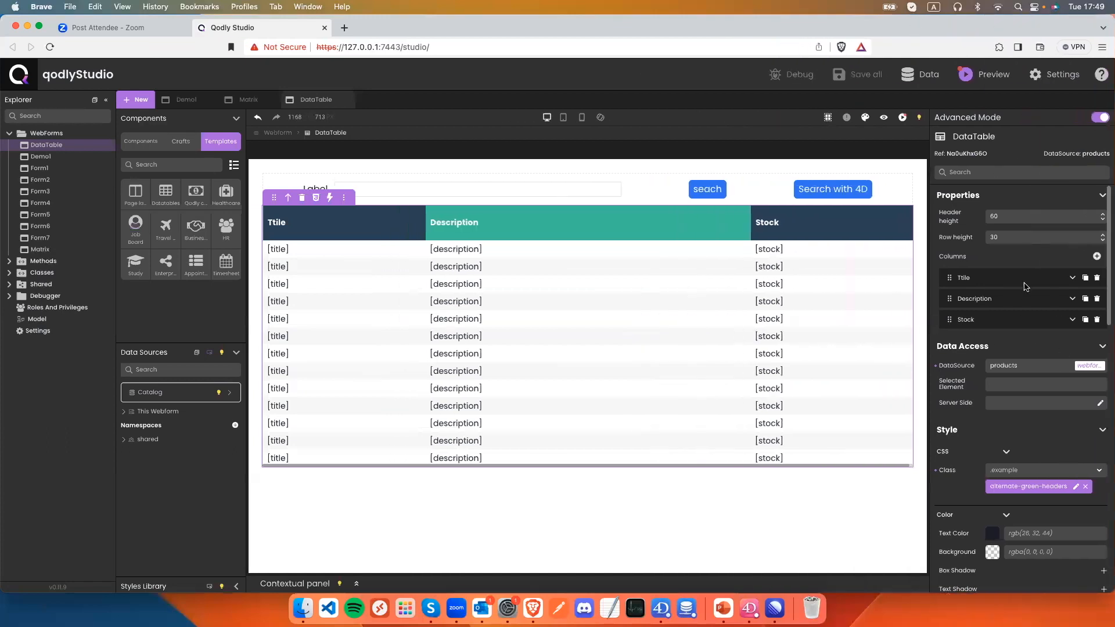
click(883, 118)
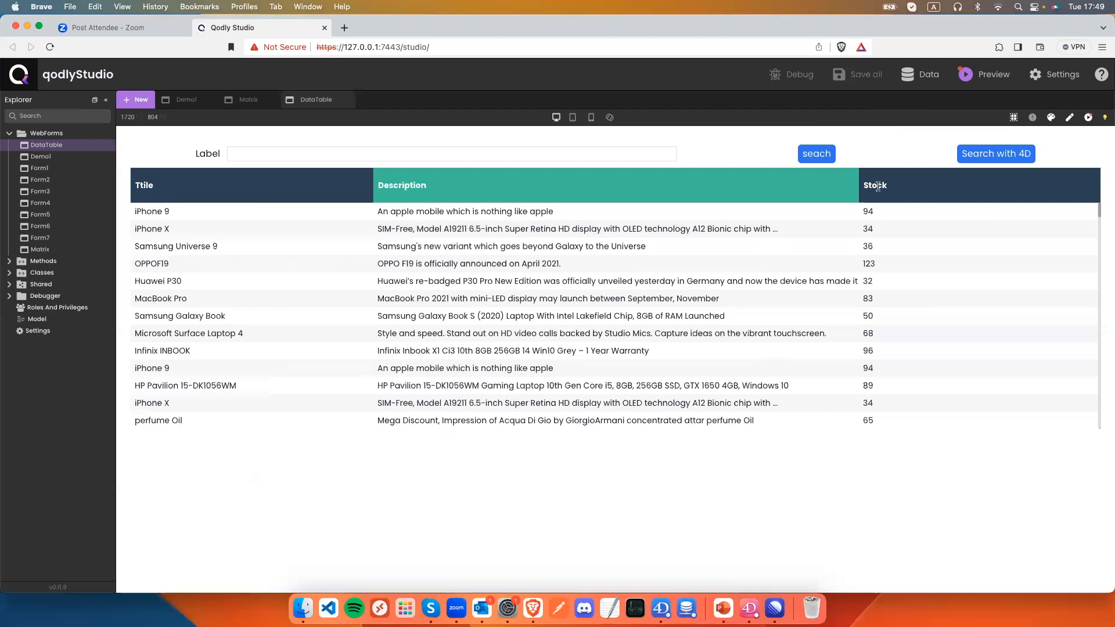
click(1069, 117)
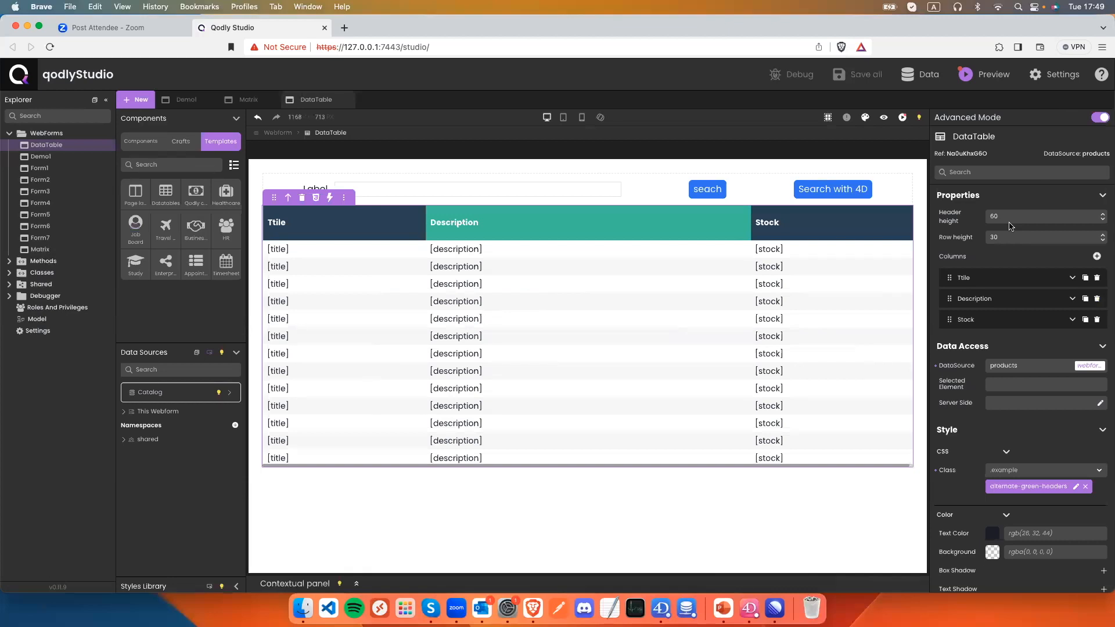
Enable sorting on the Ttile and Stock columns and save the webform.
click(1073, 278)
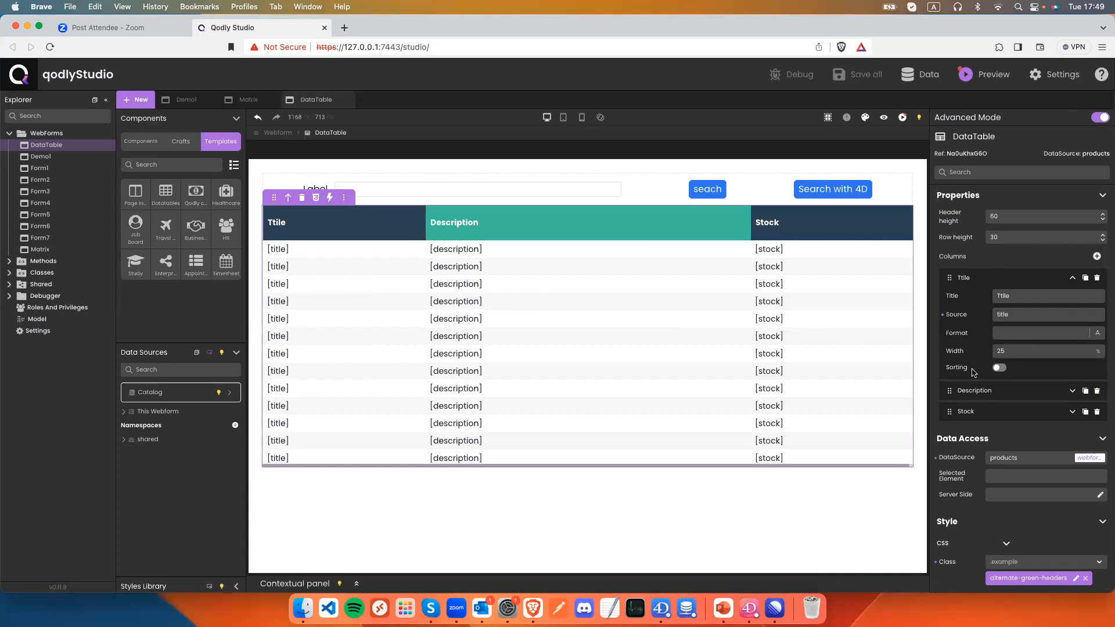
click(999, 368)
click(1072, 412)
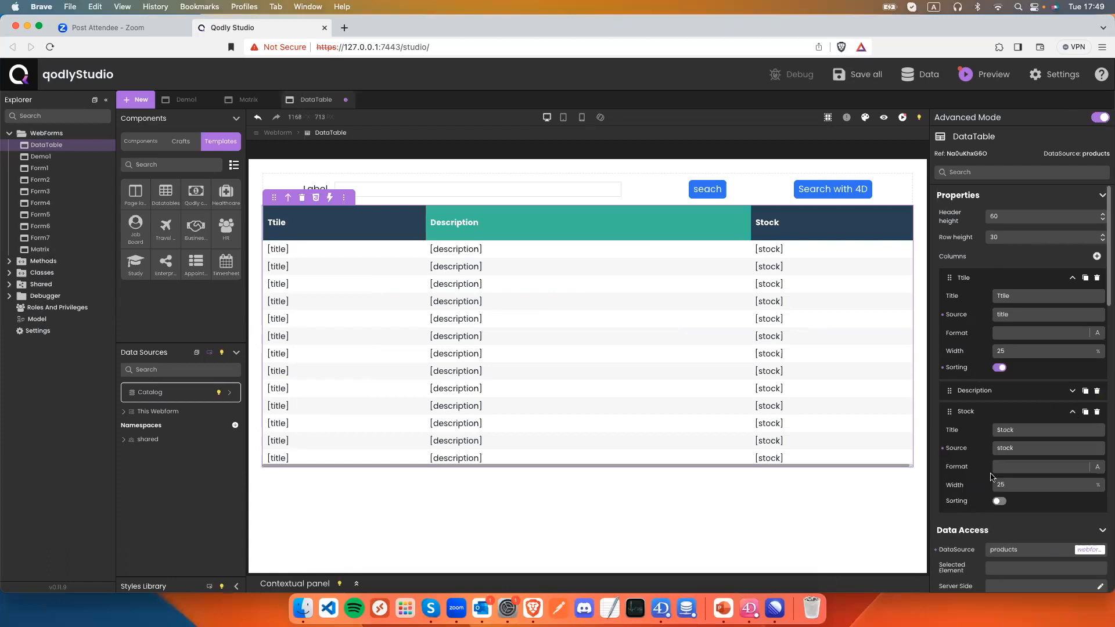
click(998, 501)
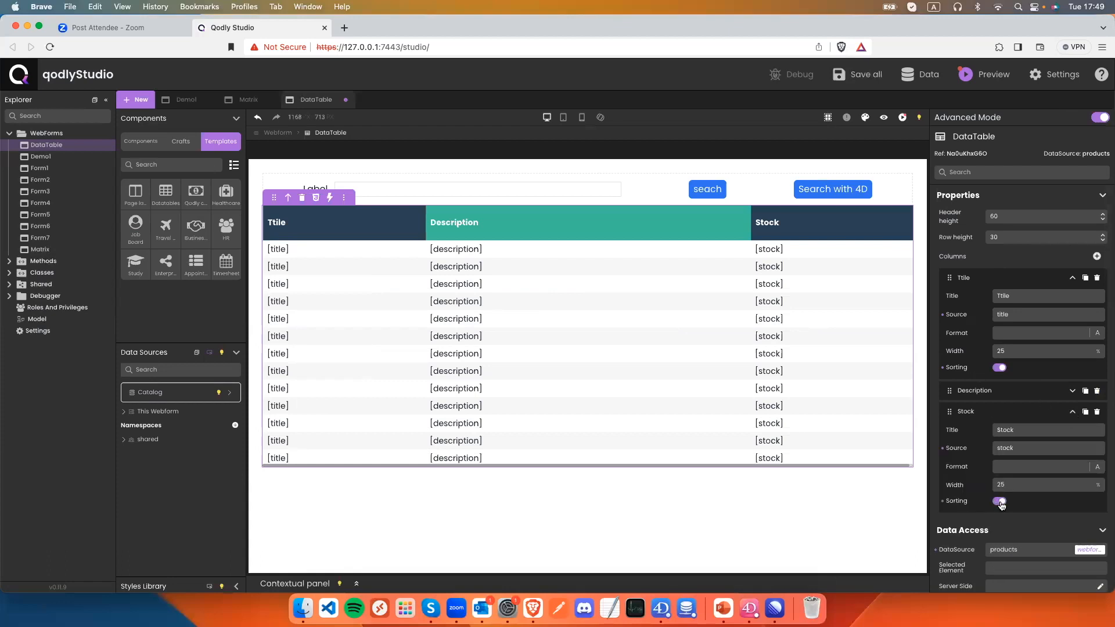
click(1072, 391)
key(super+s)
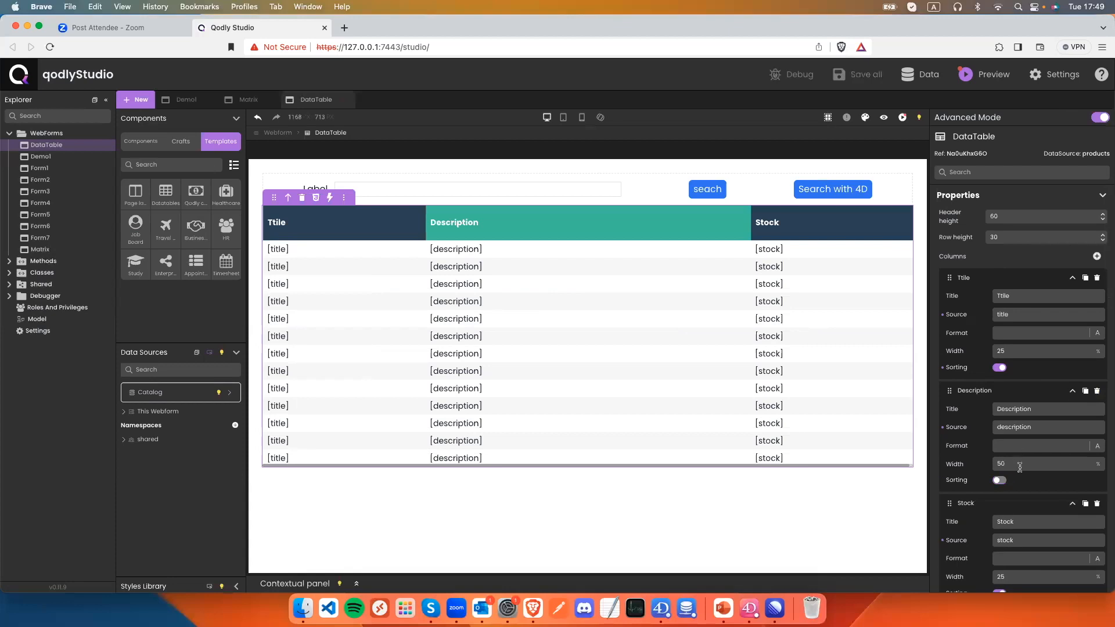
In the preview, sort products by title, then by stock, and return to the editor.
click(883, 119)
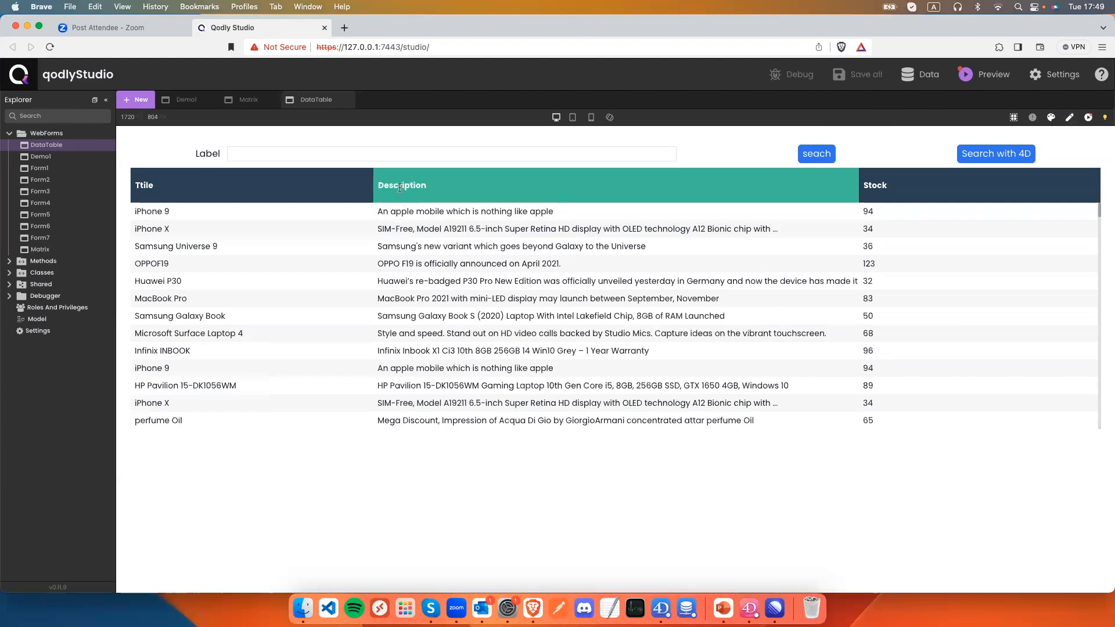
click(147, 186)
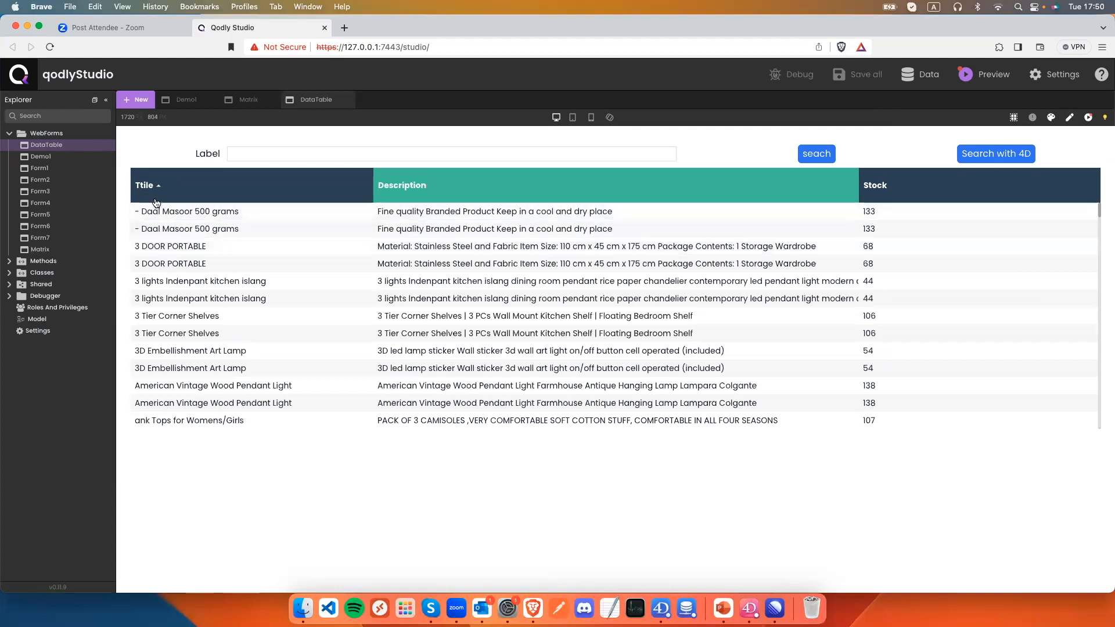
click(871, 190)
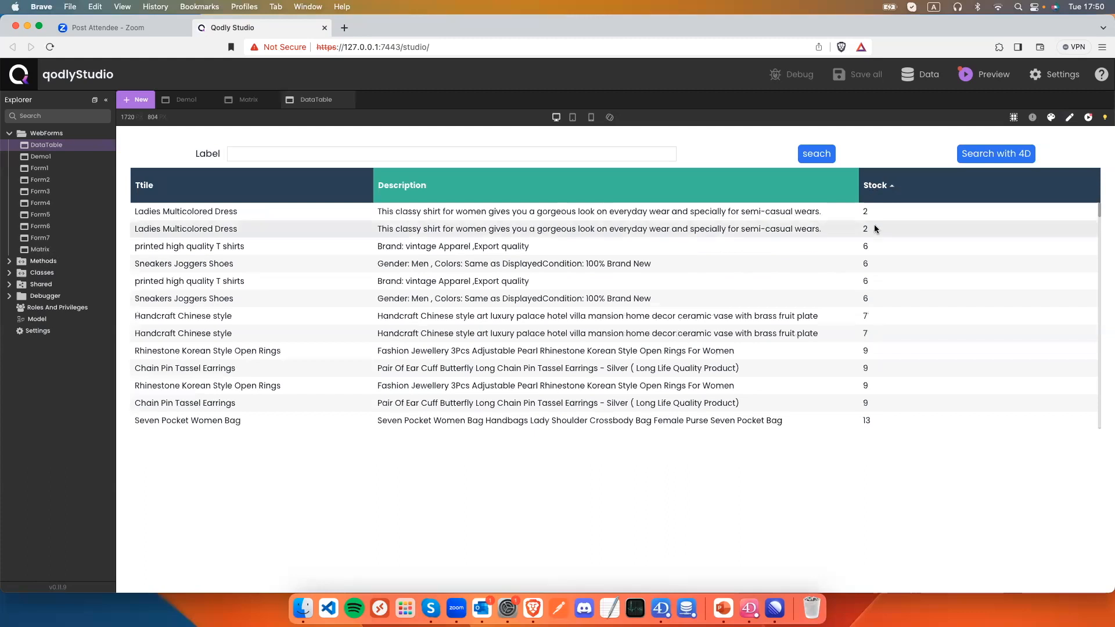
scroll(875, 228, down, 5)
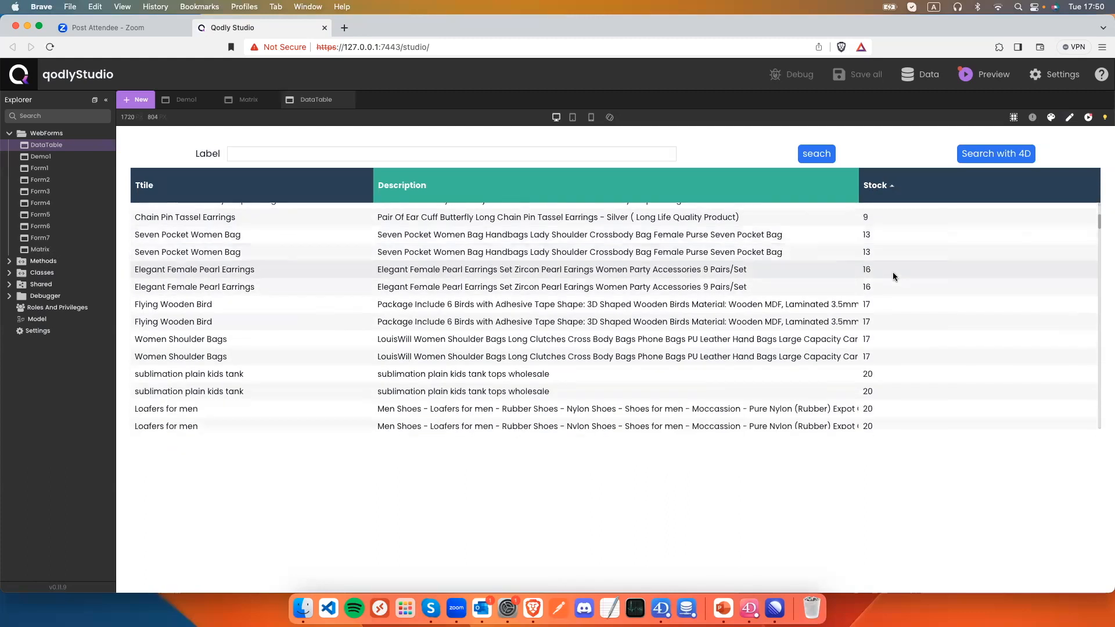
click(1069, 117)
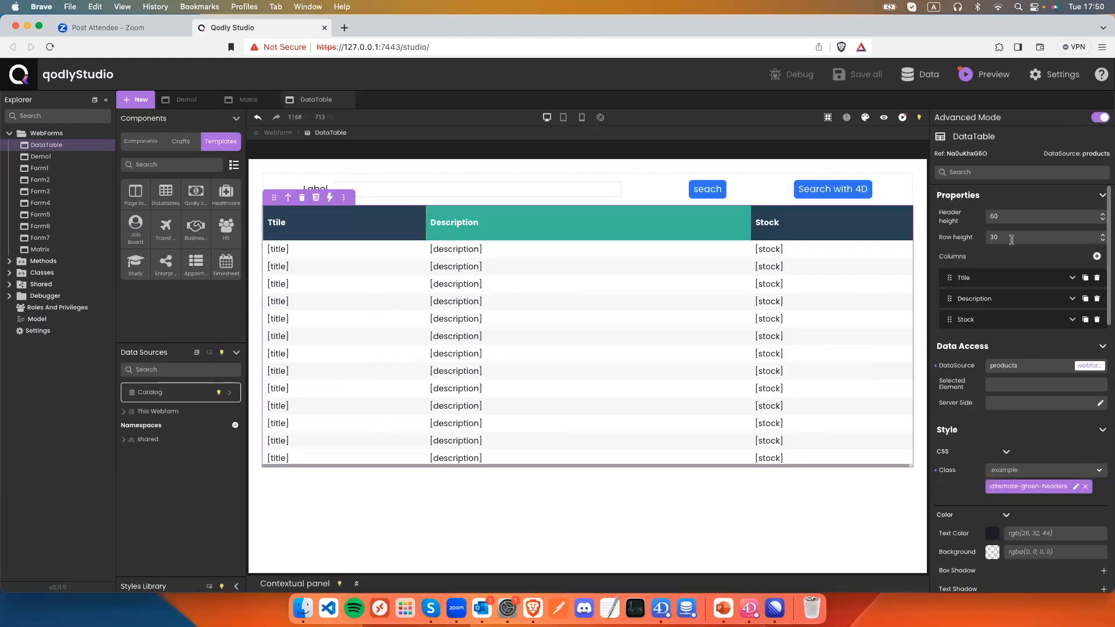
Switch the Stock column's display format to number and begin it with '[BLUE'.
click(1071, 320)
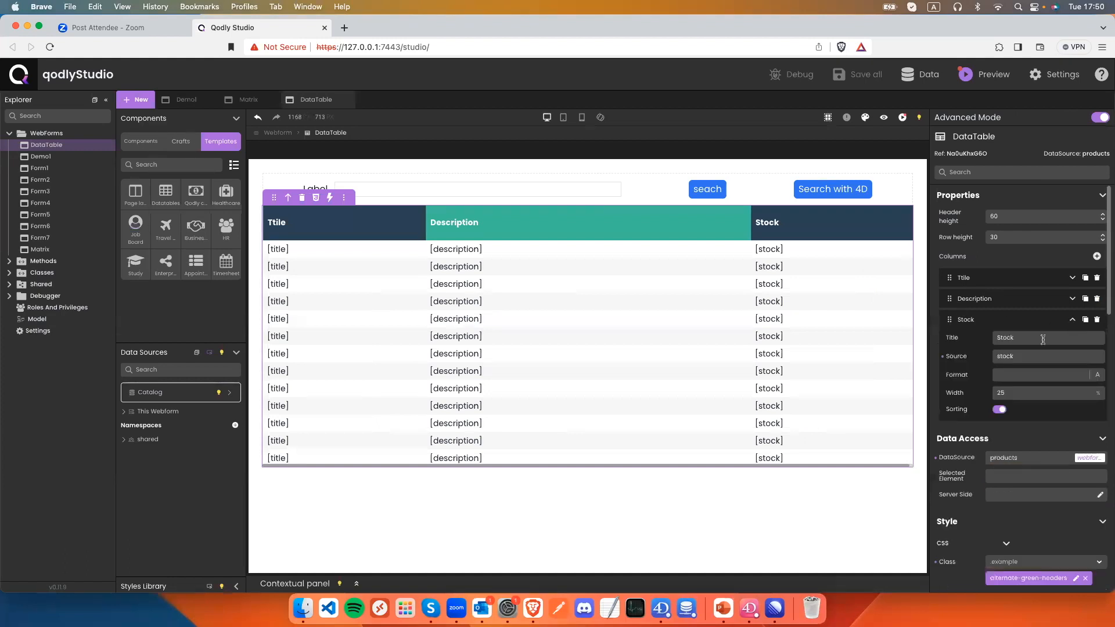
click(1014, 374)
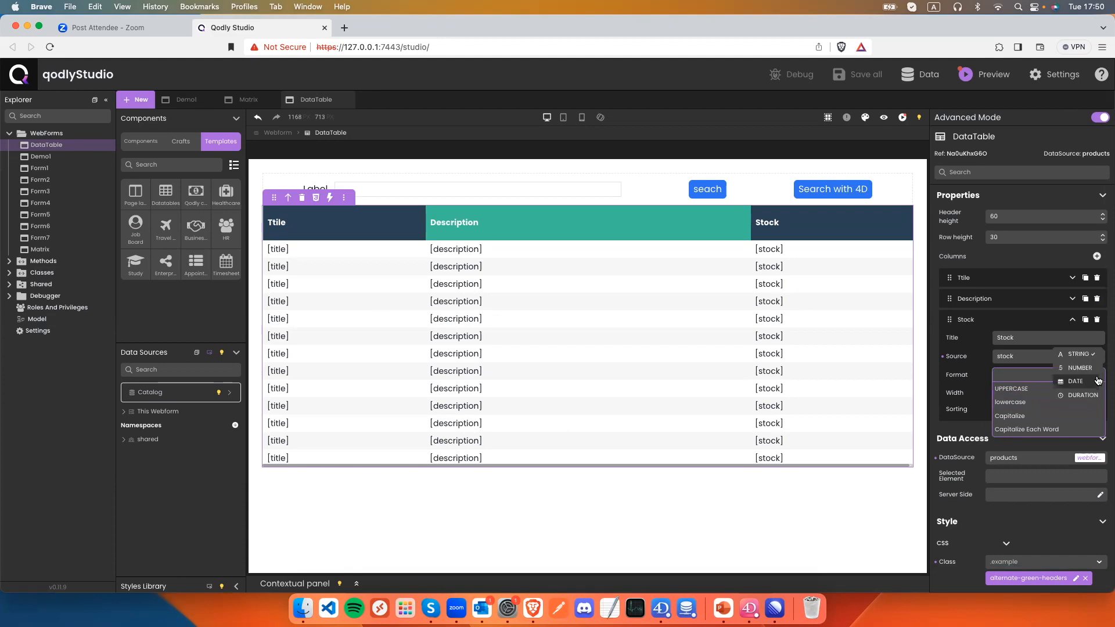
click(1096, 376)
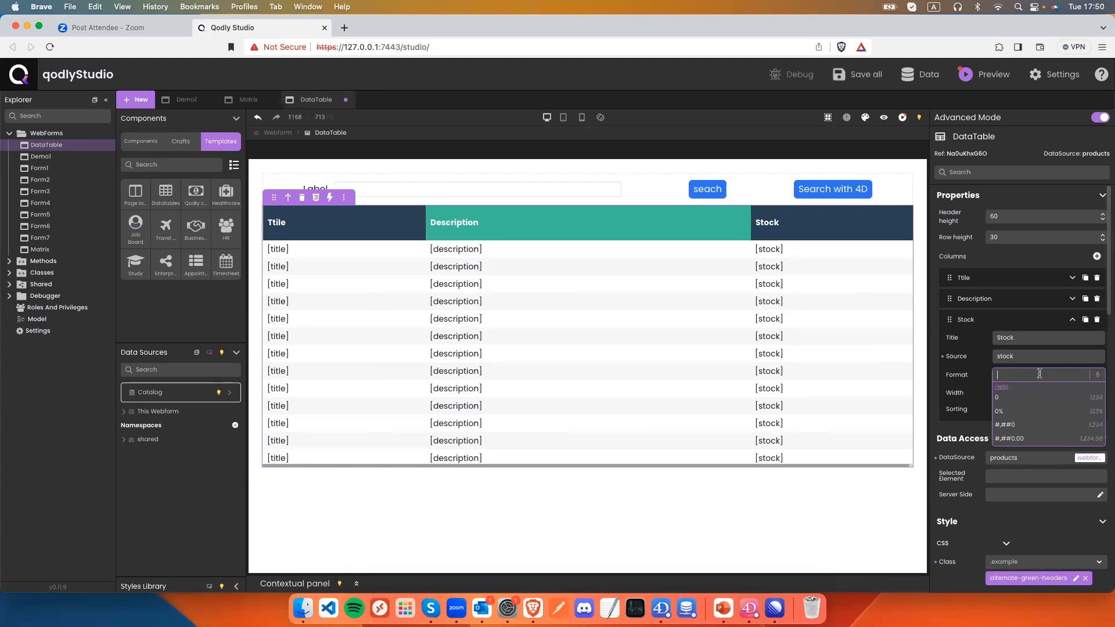
text([)
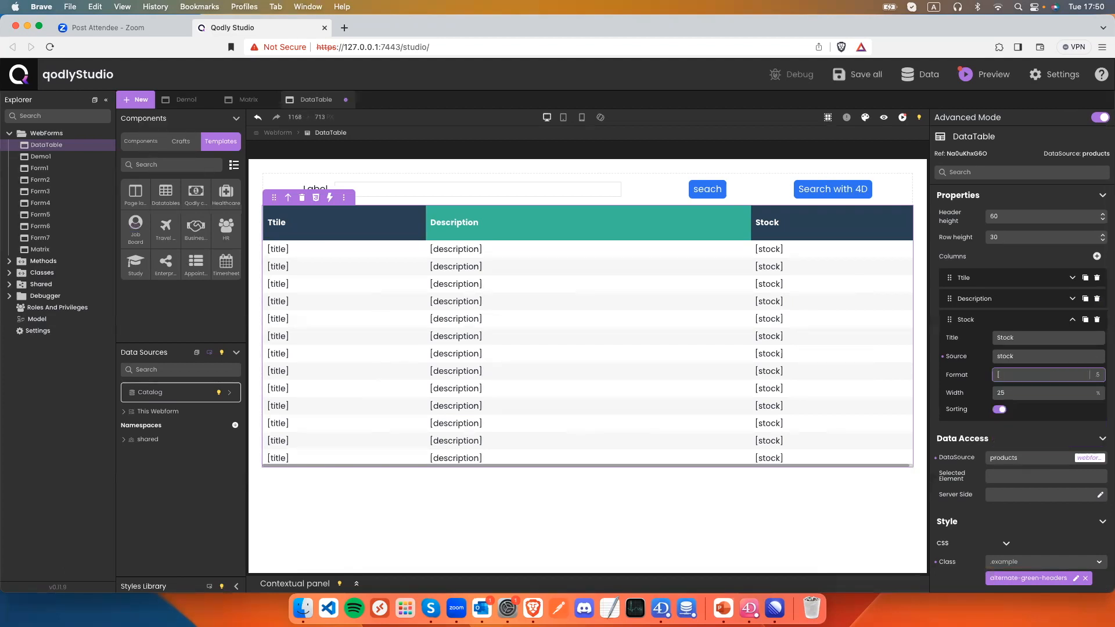
text(BLUE)
Finish the Stock format with the under-100 condition, save, and check the blue values in preview.
text(100)
key(super+s)
click(883, 117)
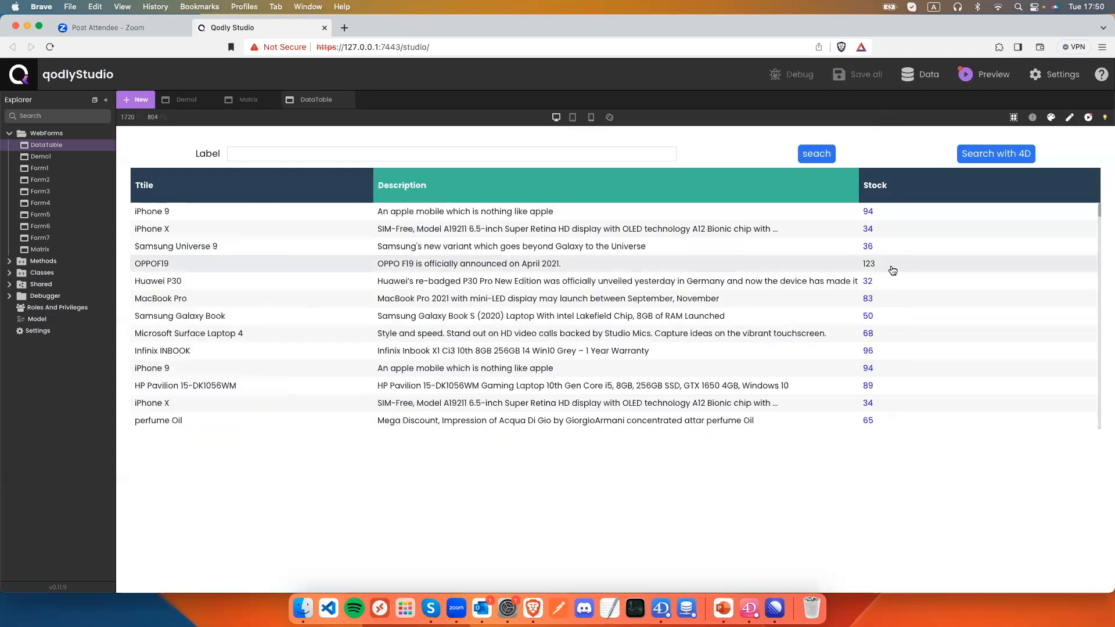
scroll(892, 271, down, 2)
scroll(892, 270, up, 3)
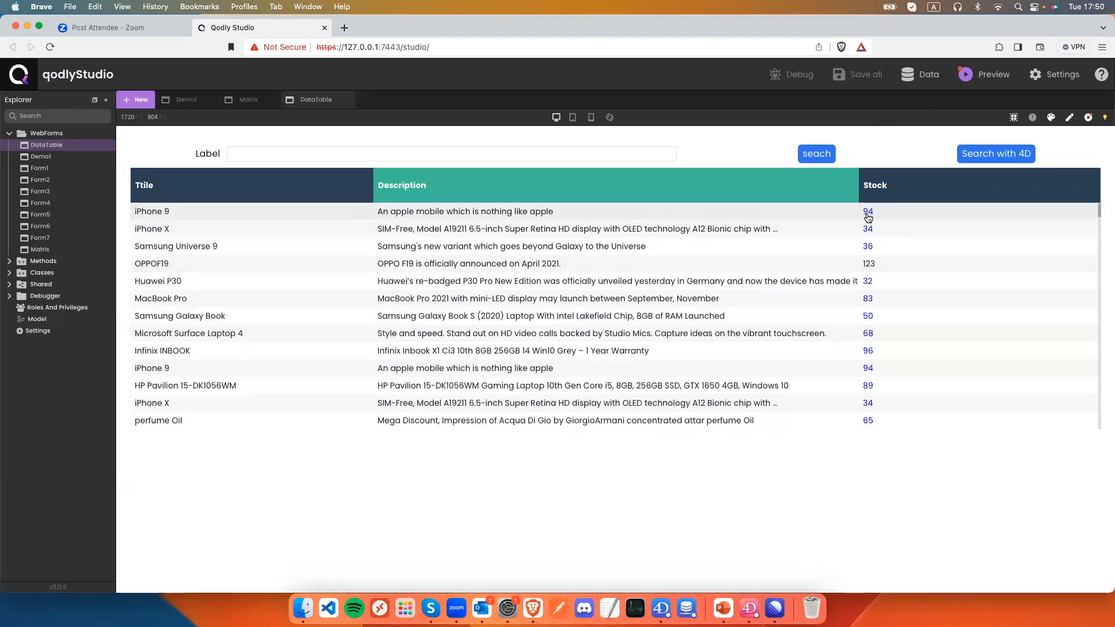
click(1071, 120)
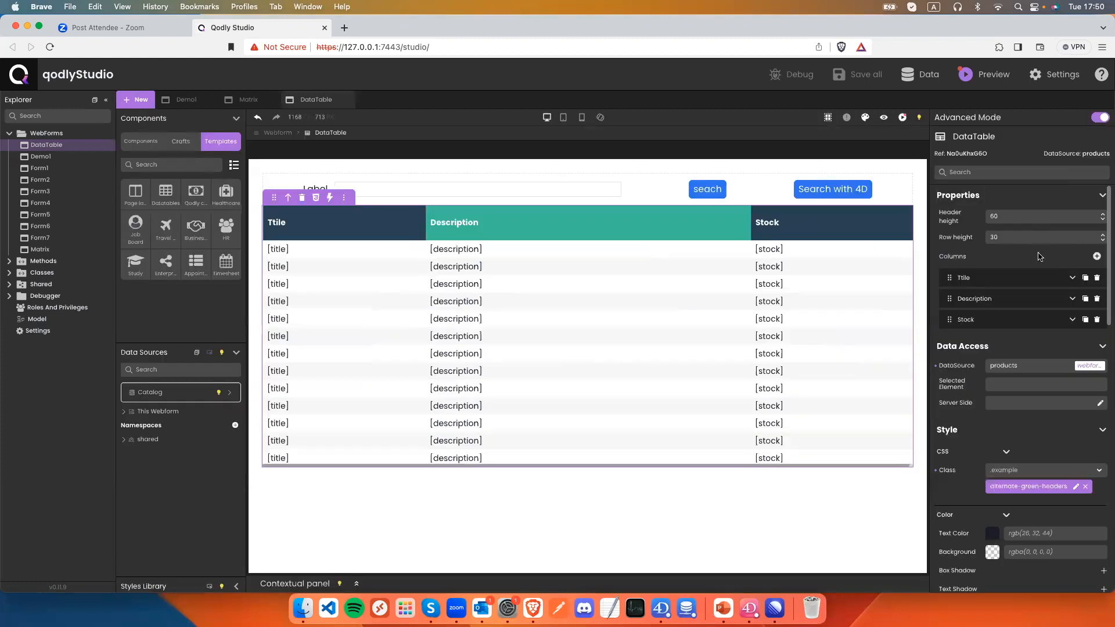
Inspect the Description column's format types, then preview the product table.
click(1072, 299)
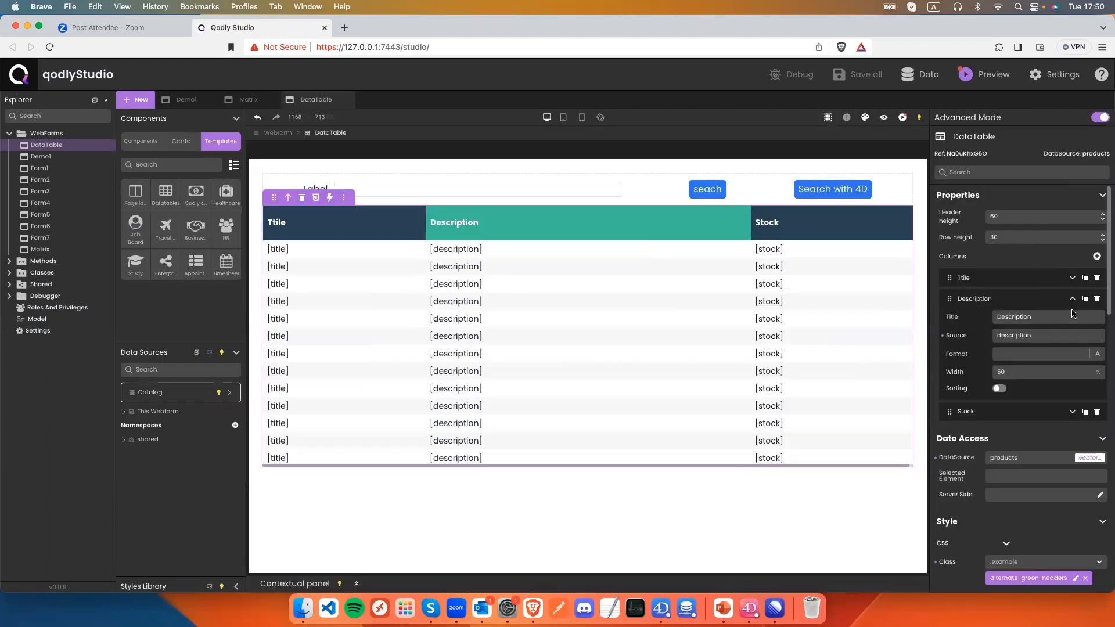
click(1096, 353)
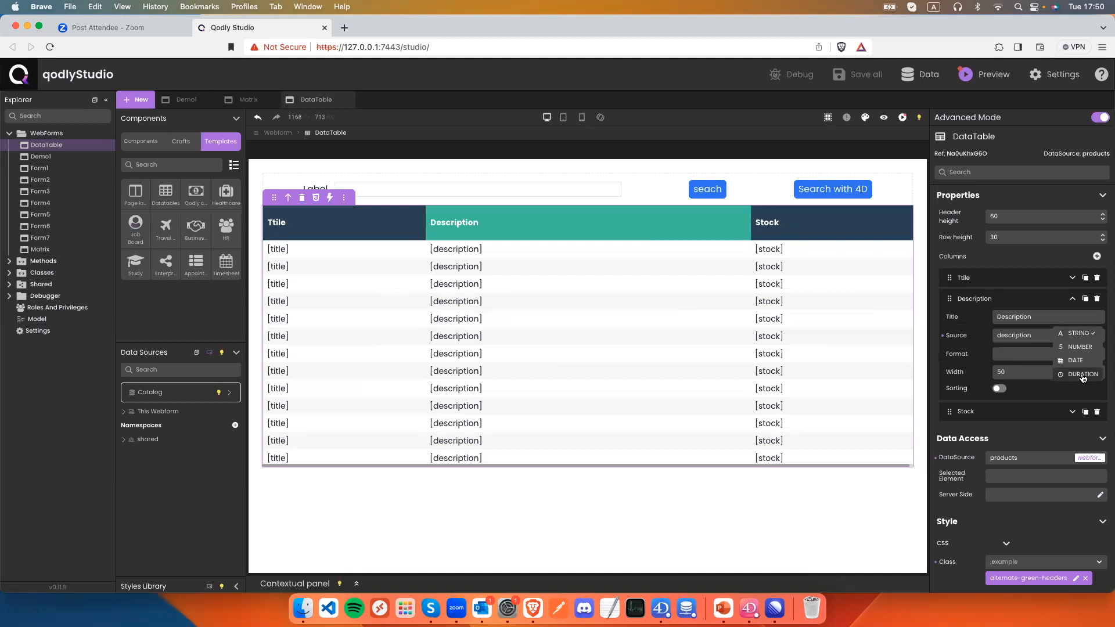
click(883, 117)
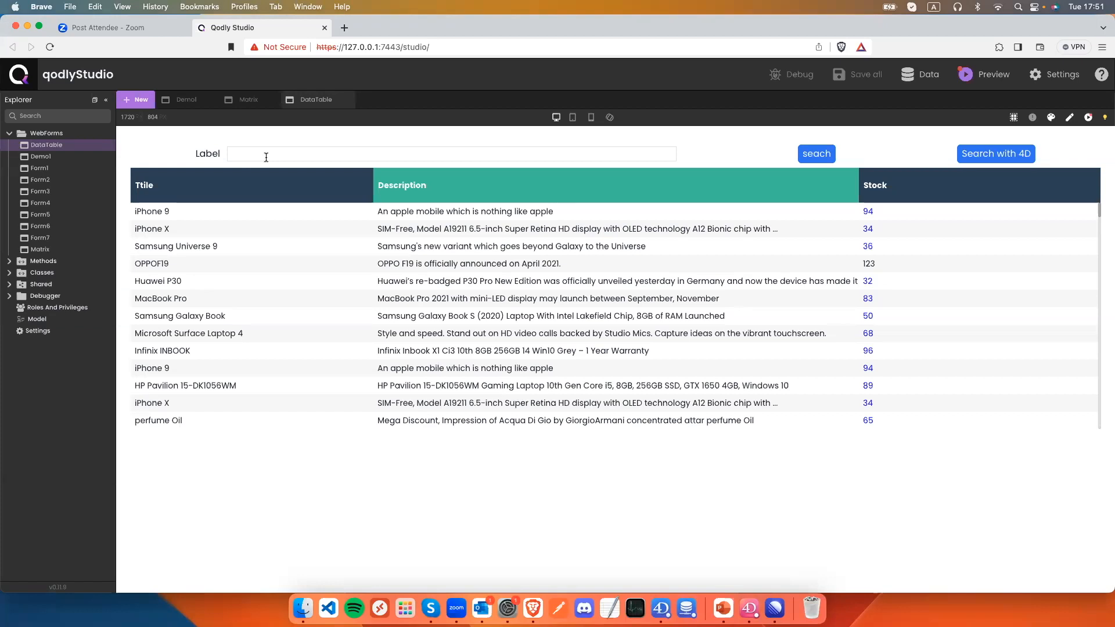
click(1069, 117)
double_click(709, 189)
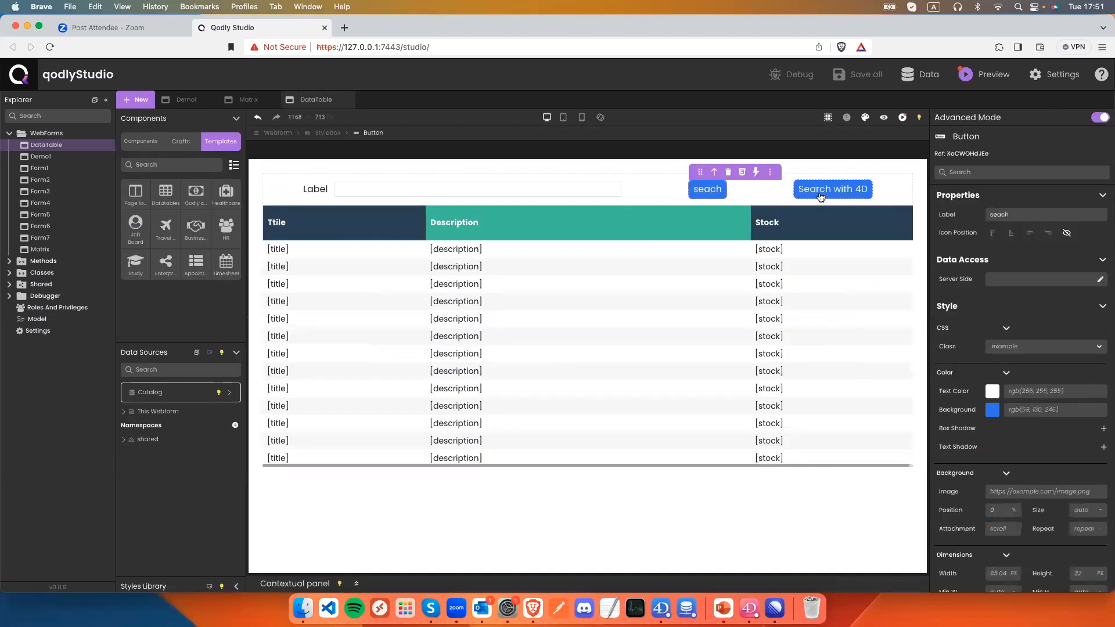
click(755, 173)
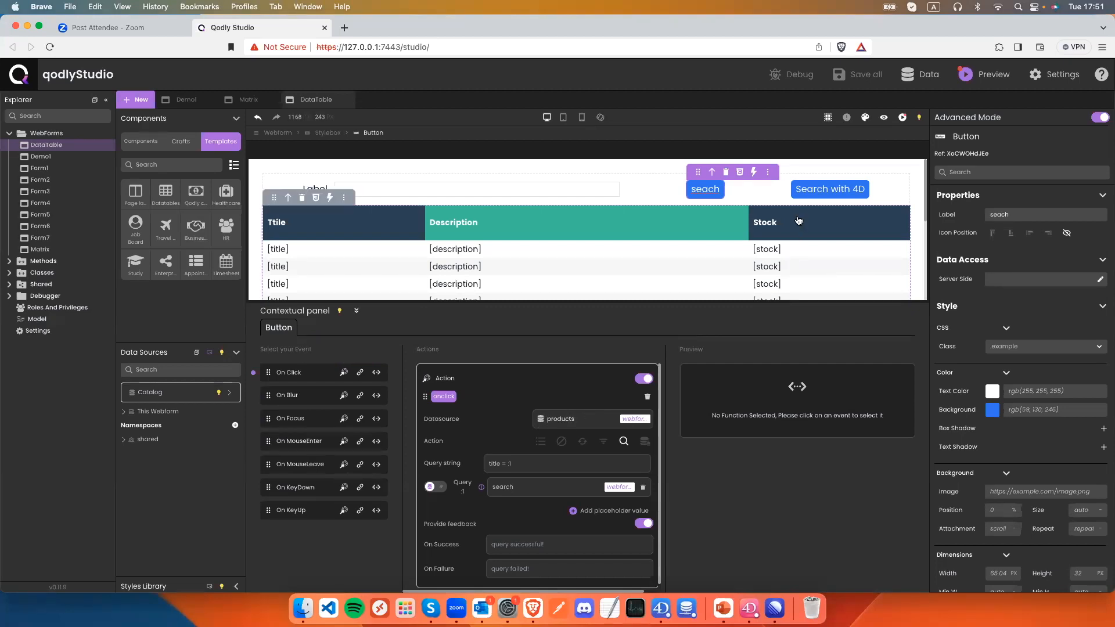
click(801, 189)
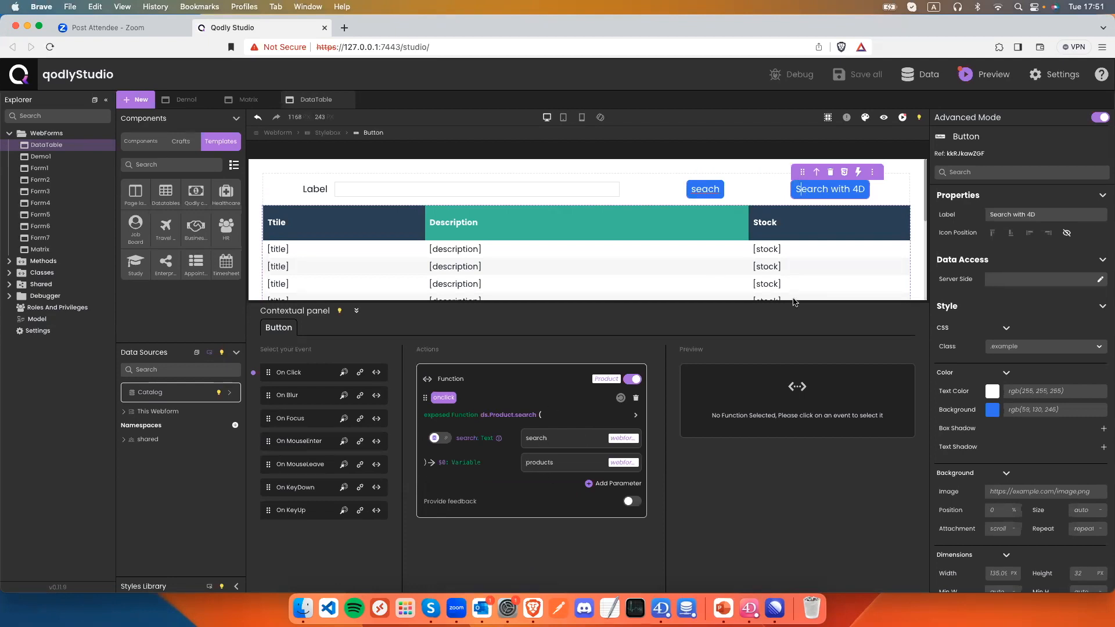
click(883, 117)
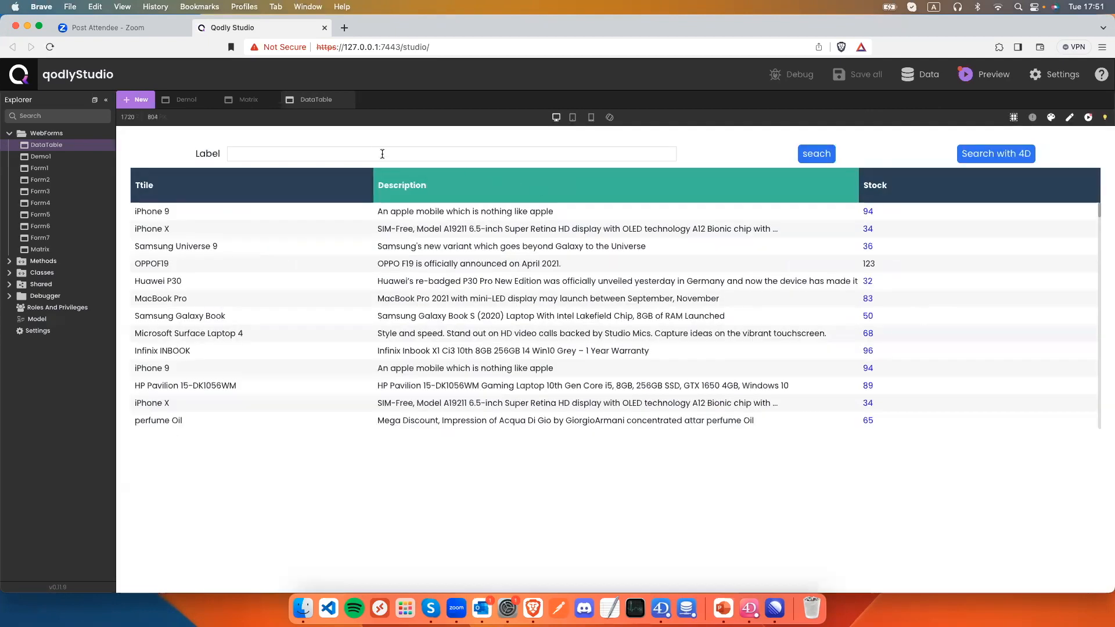
Search the preview for 'iPhone 9', then 'iPhone', to filter the table, and return to editing.
click(229, 153)
text(iPhone 9)
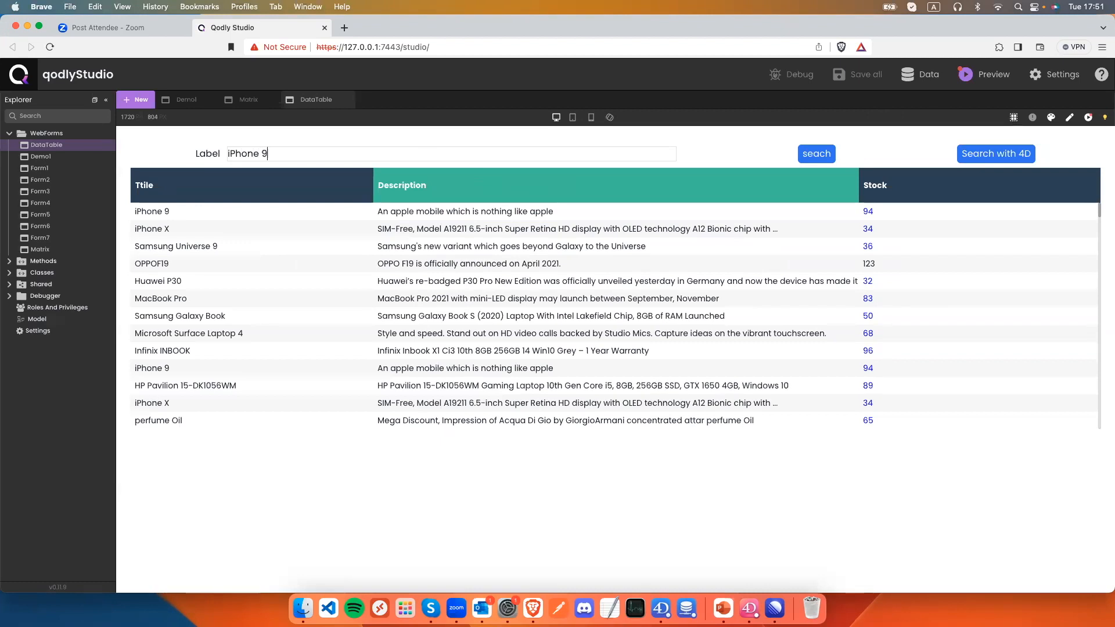
click(816, 153)
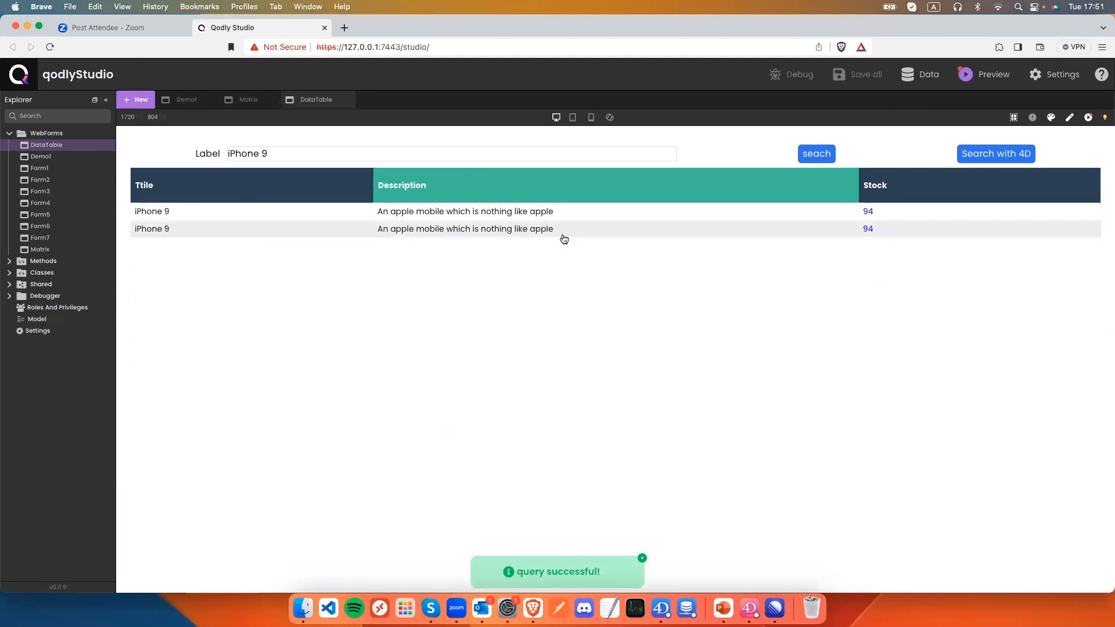
click(367, 152)
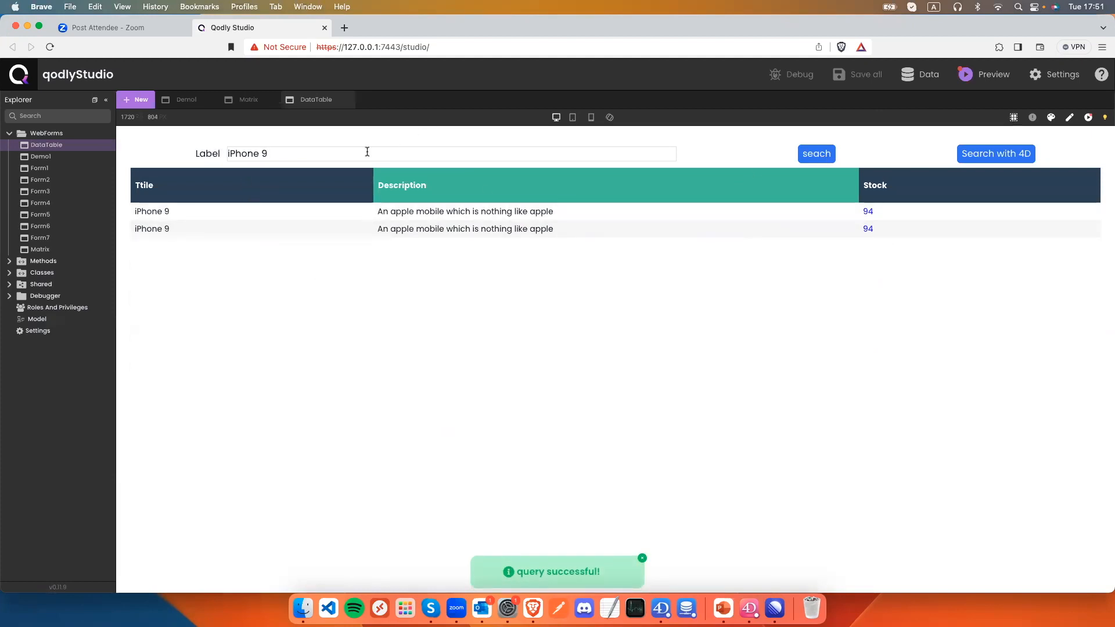
key(BackSpace)
key(BackSpace)
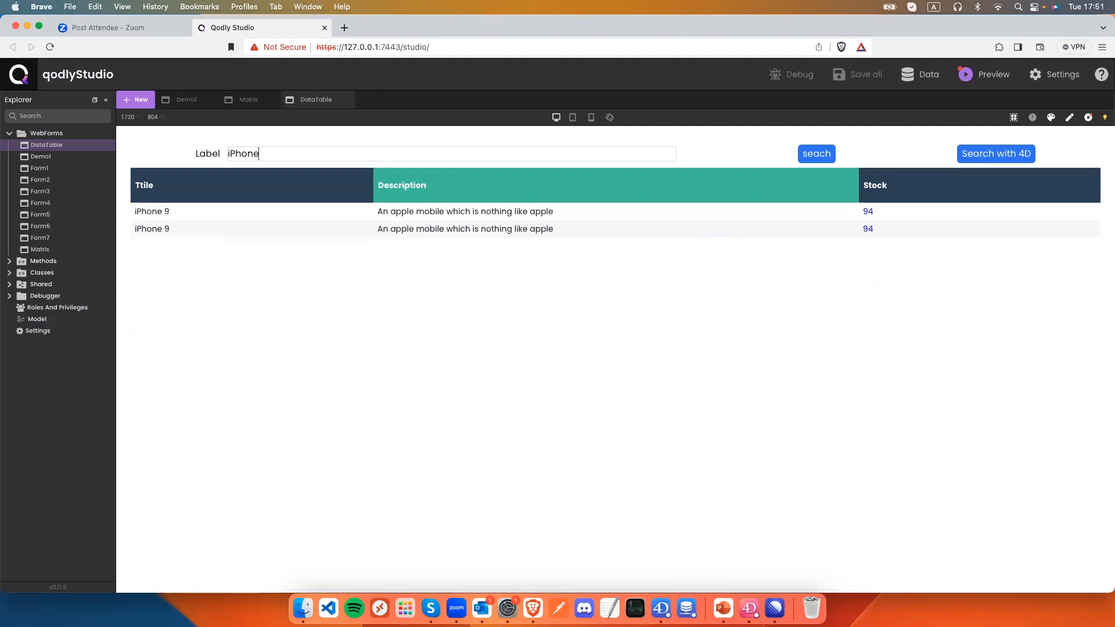
click(1009, 159)
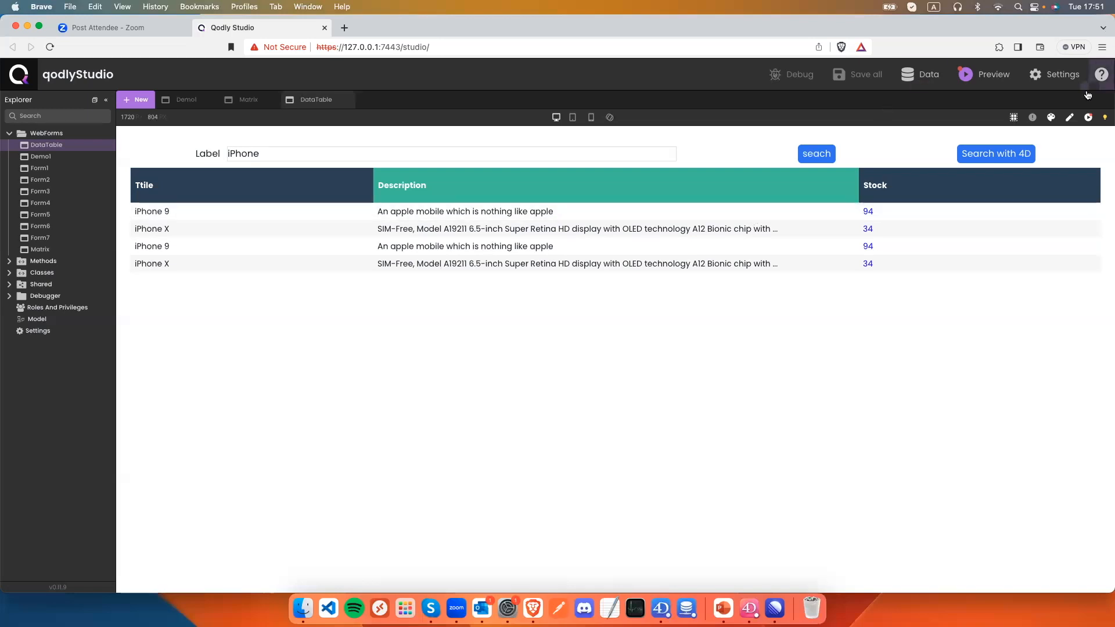
click(1070, 119)
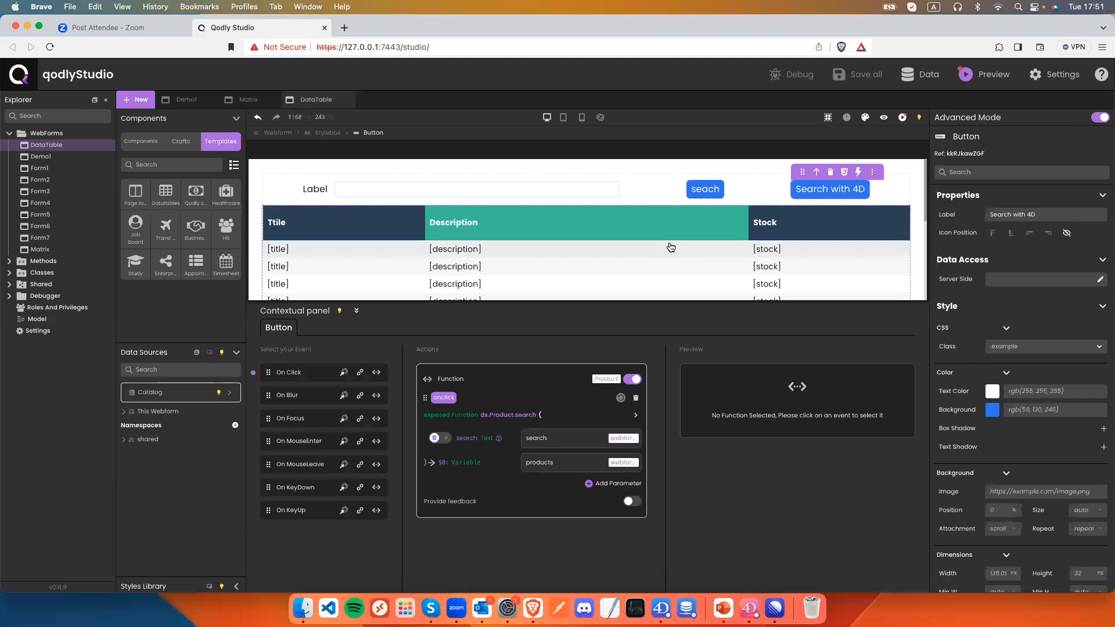
Close the DataTable and Matrix webform tabs.
click(348, 100)
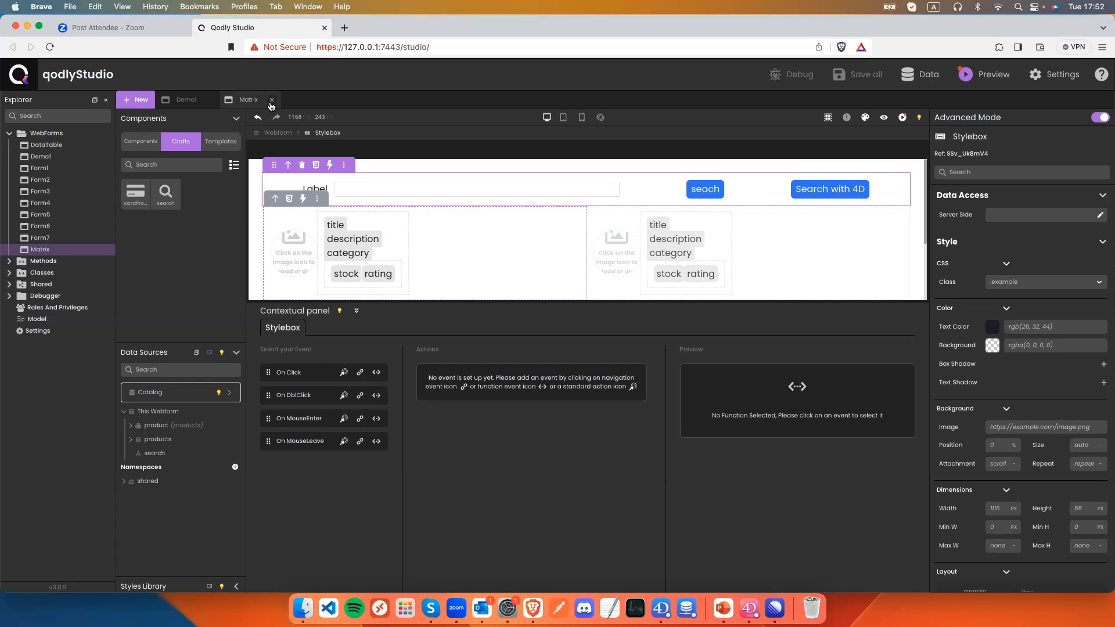
click(270, 100)
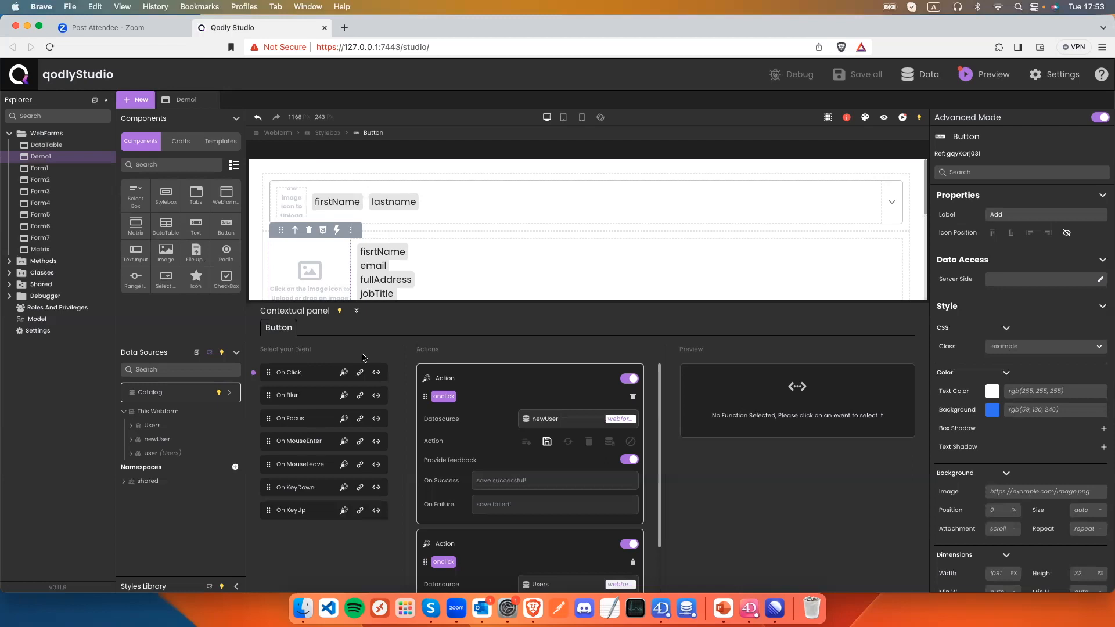
Create a new webform named 'Demo2'.
click(107, 135)
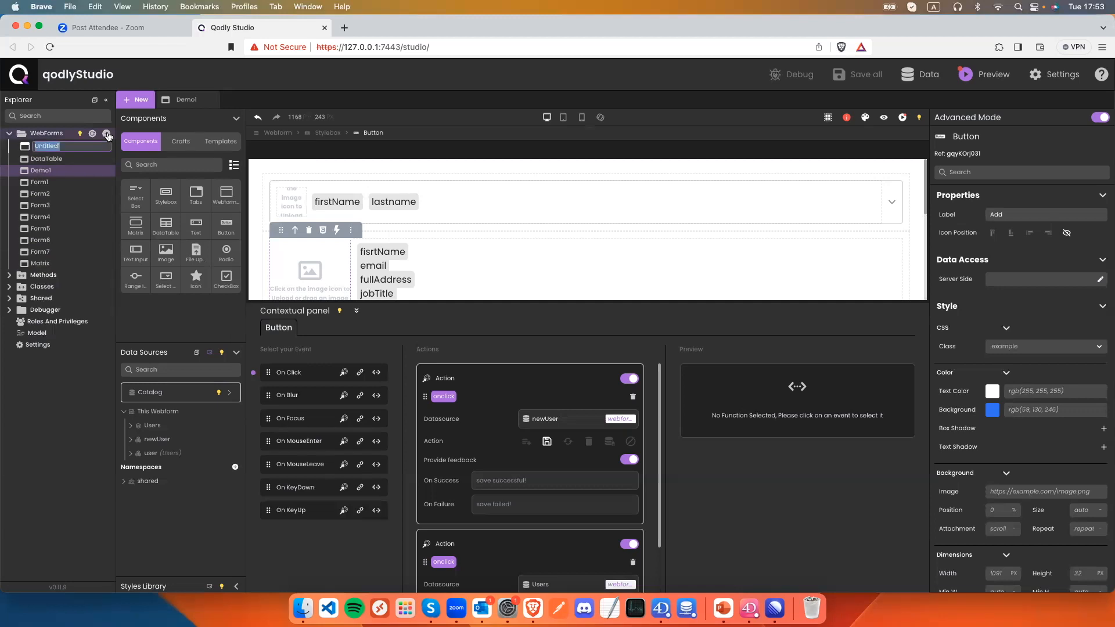
text(De)
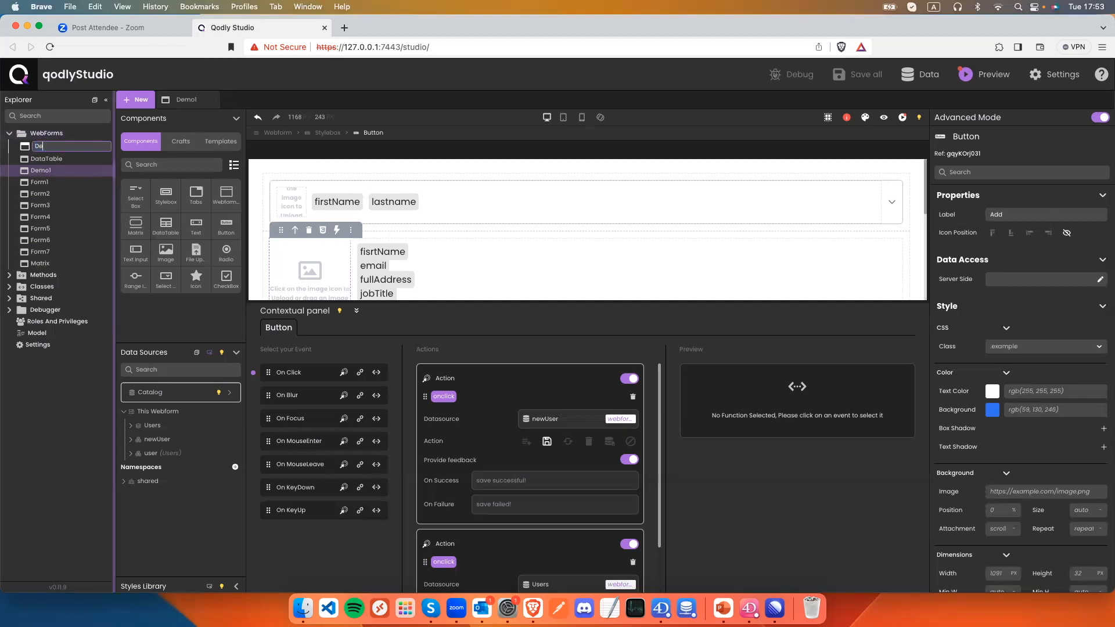
text(mo2)
key(Return)
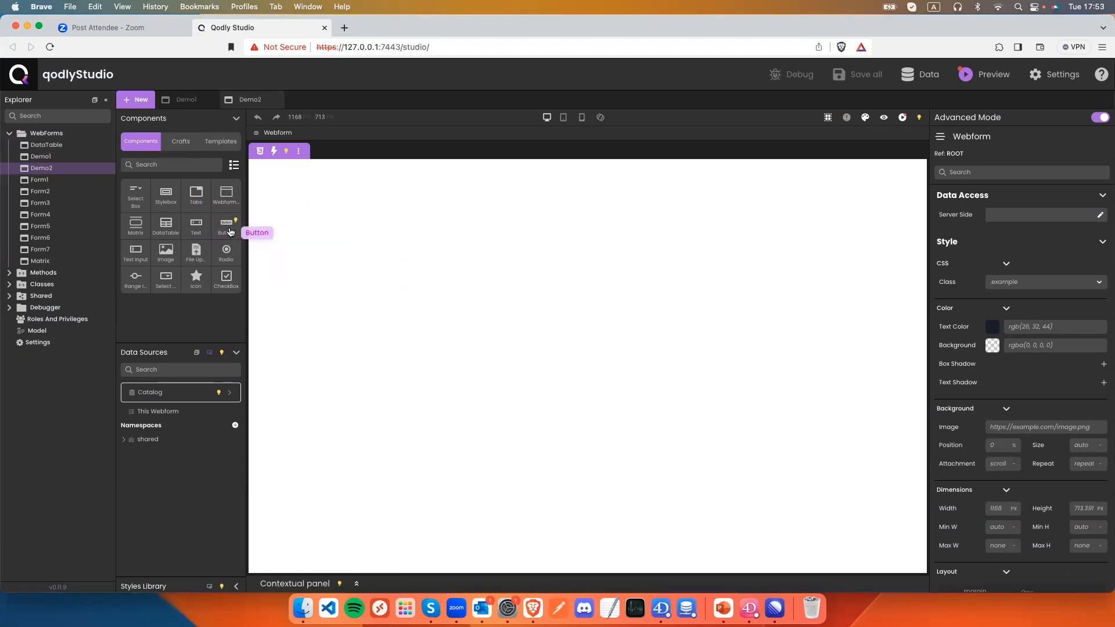
Add two buttons and a Stylebox, then move both buttons into the box.
drag(230, 232, 281, 205)
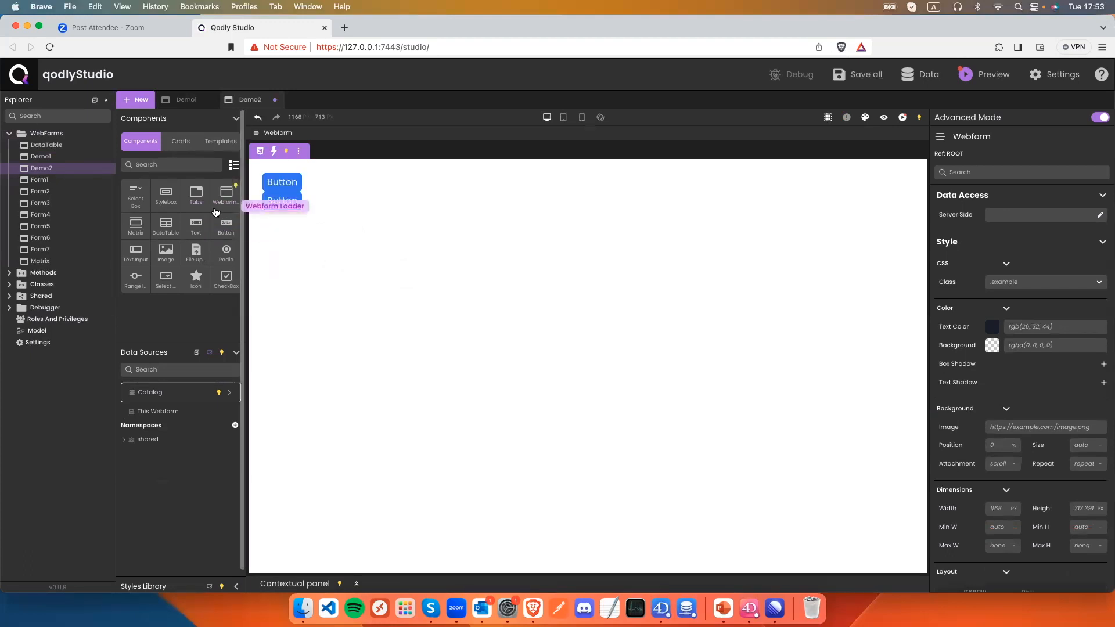
drag(169, 194, 291, 218)
click(282, 200)
click(276, 181)
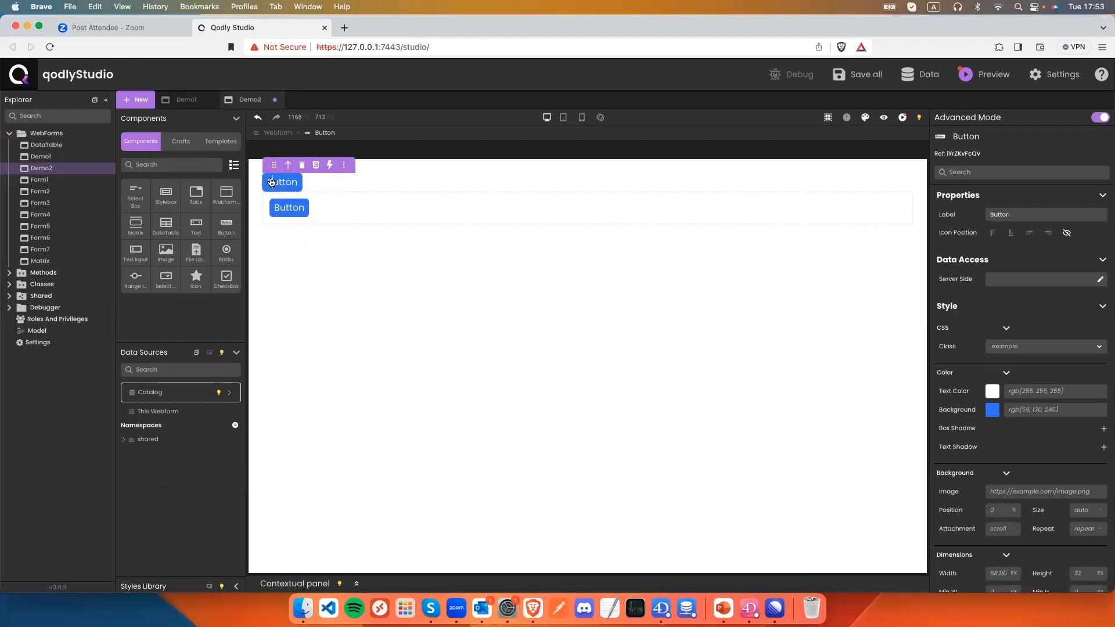
drag(274, 166, 331, 209)
click(351, 216)
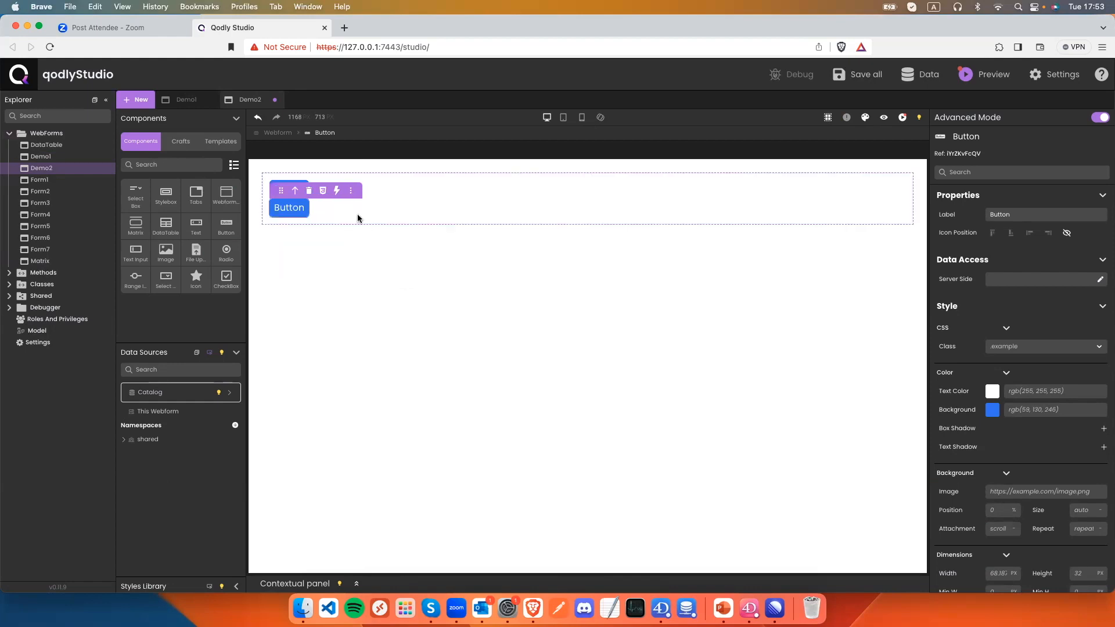
Lay out the Stylebox as a centred flex row with a 10 px gap.
scroll(1087, 457, down, 10)
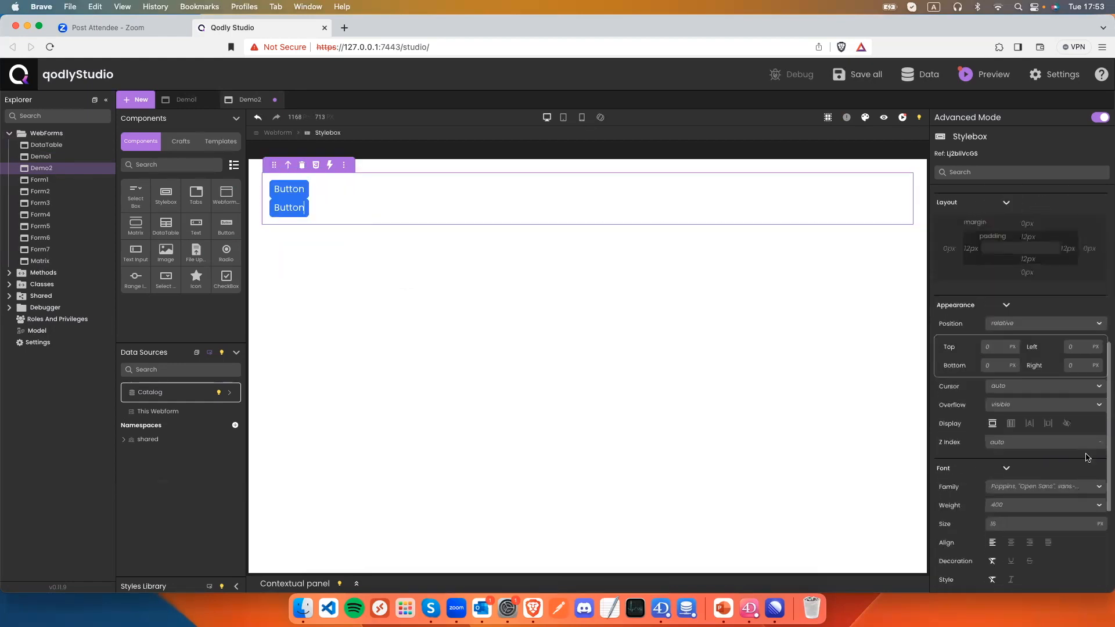
click(1010, 424)
click(1015, 468)
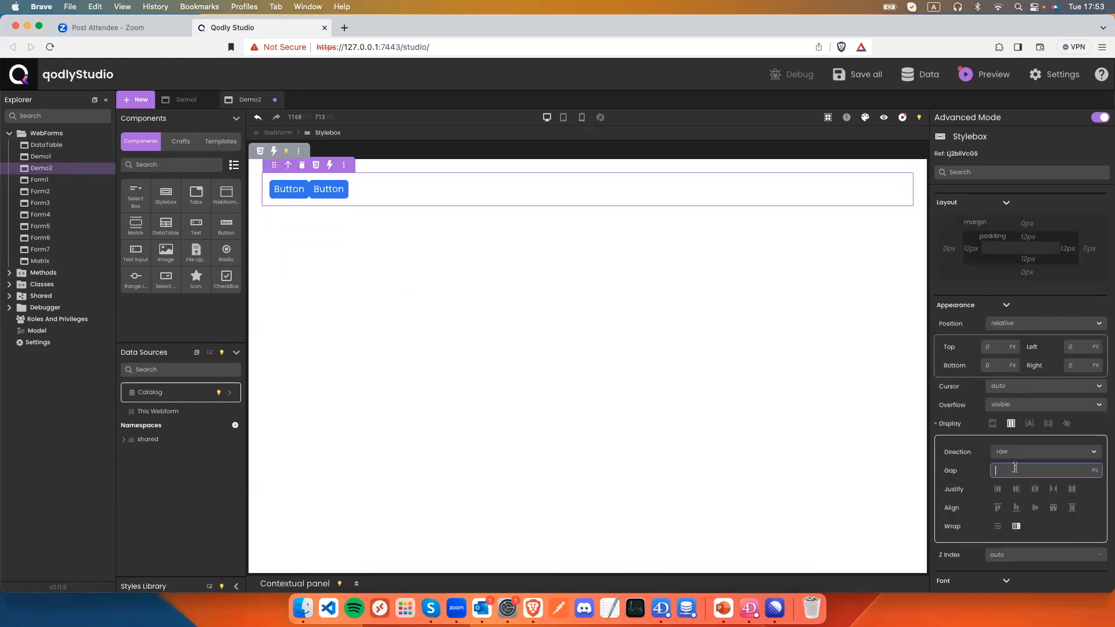
text(0)
key(BackSpace)
text(10)
click(1034, 493)
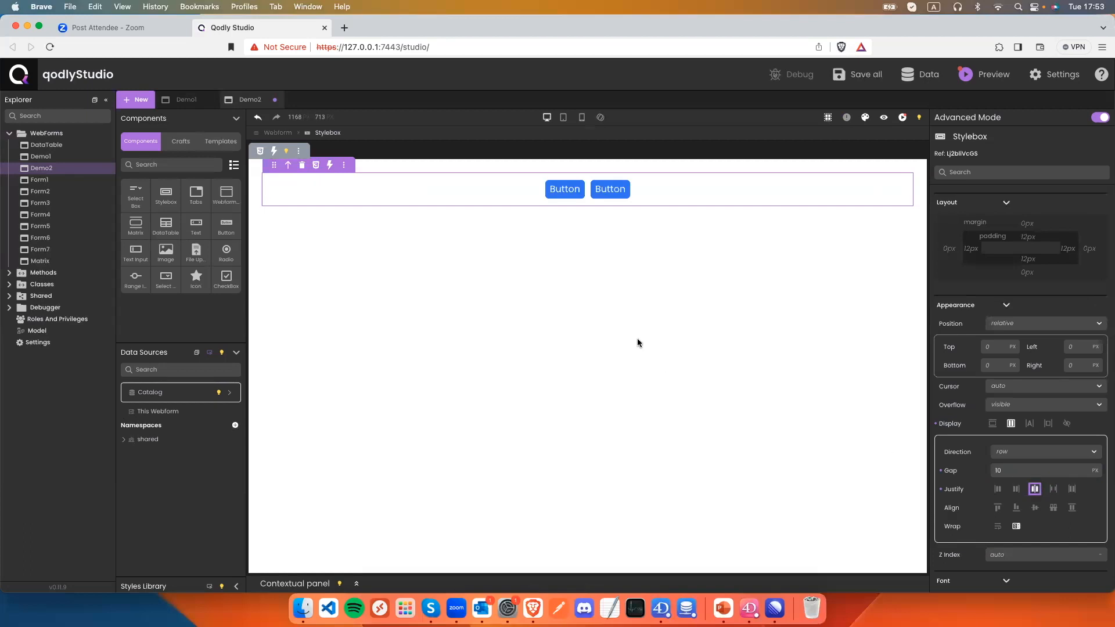
Label the first button Matrix and the second button DataTable.
double_click(566, 190)
scroll(952, 231, up, 6)
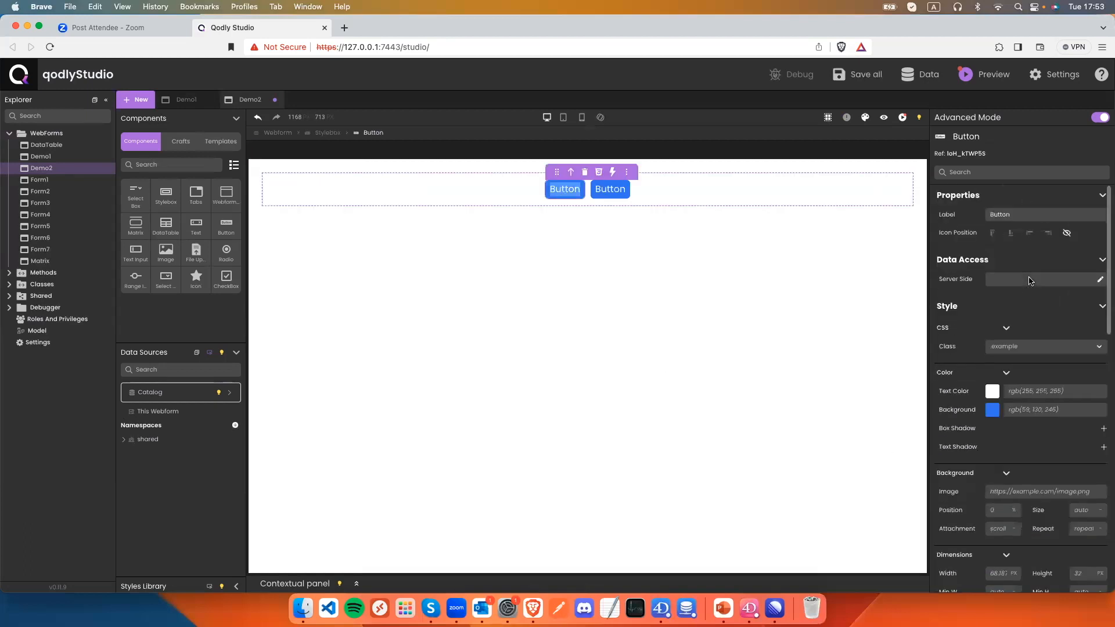
double_click(996, 215)
text(Matyi)
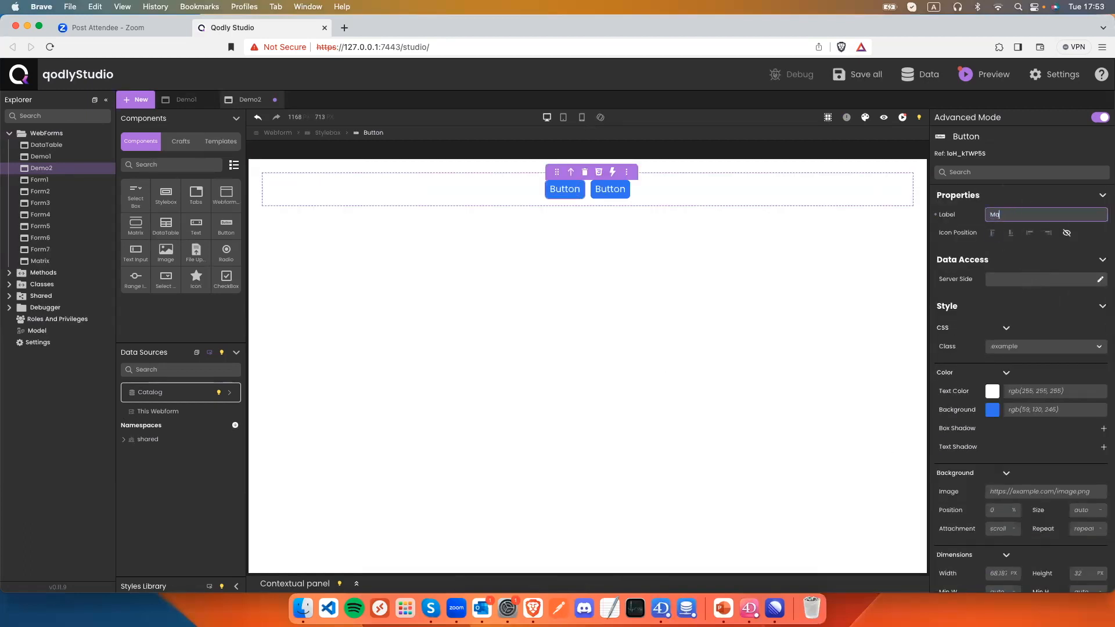
key(BackSpace)
key(BackSpace)
text(rix)
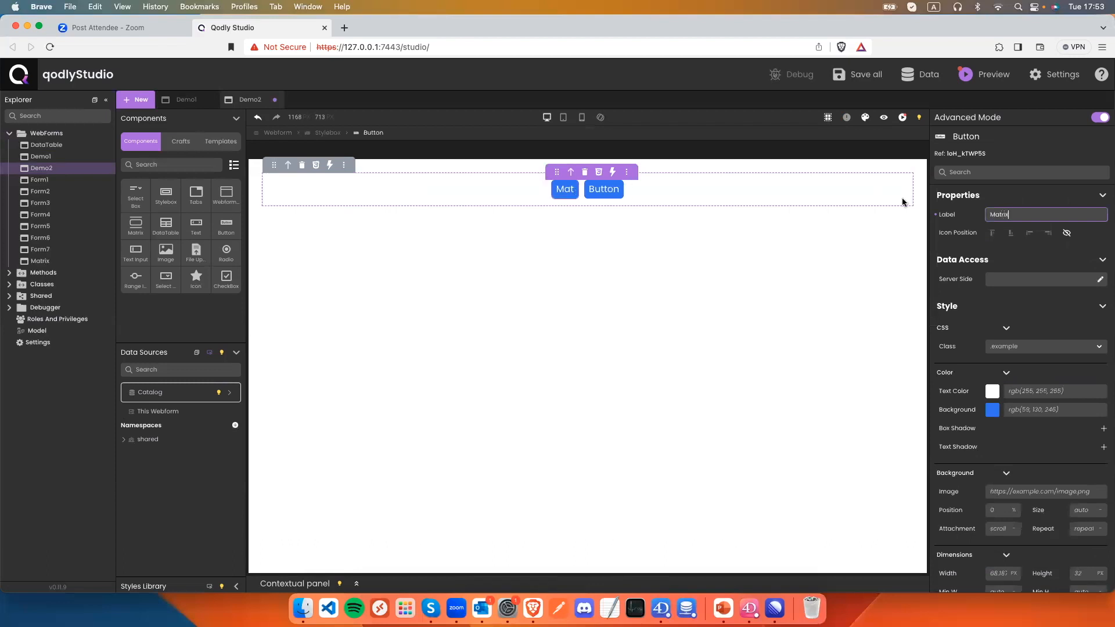
click(620, 192)
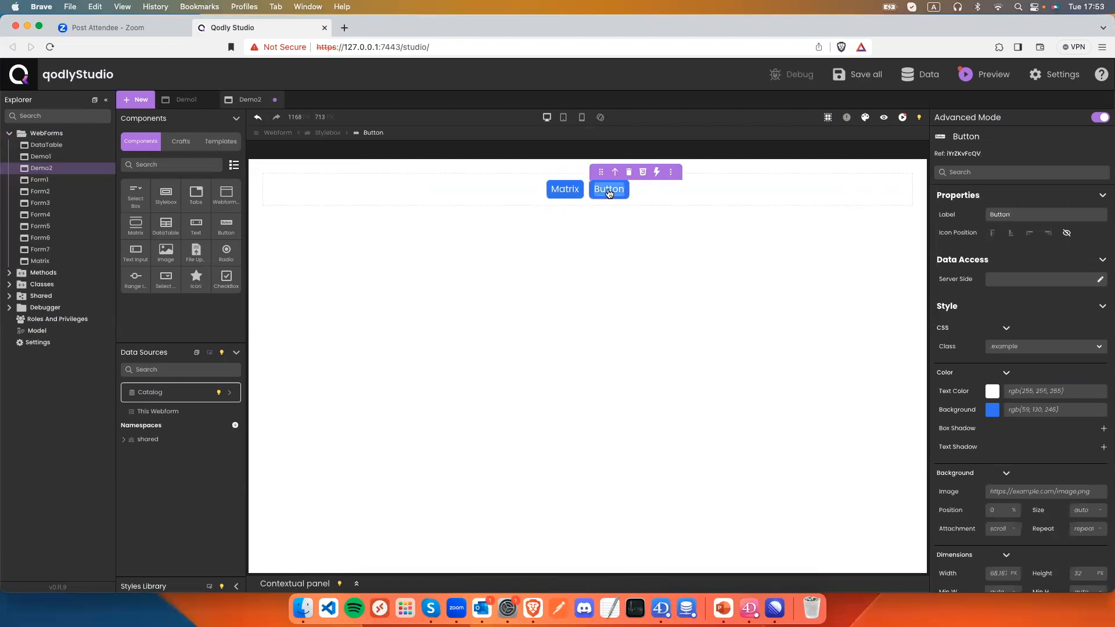
double_click(1006, 215)
text(Data1)
text(able)
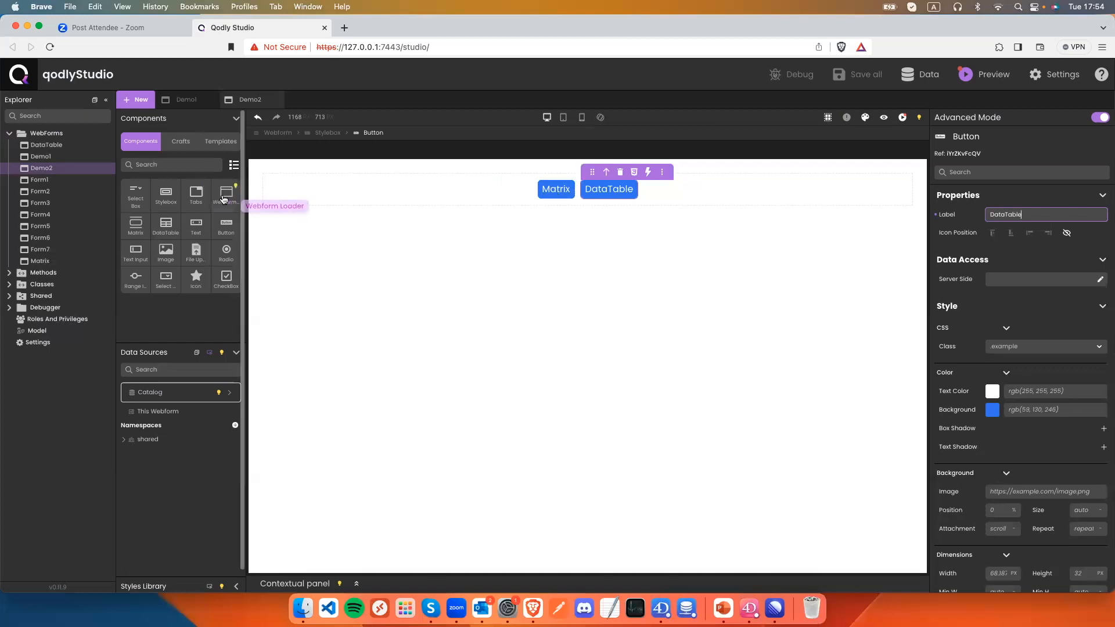
Add a Webform Loader above the buttons and have Matrix's click load the Matrix webform into it.
drag(224, 199, 360, 167)
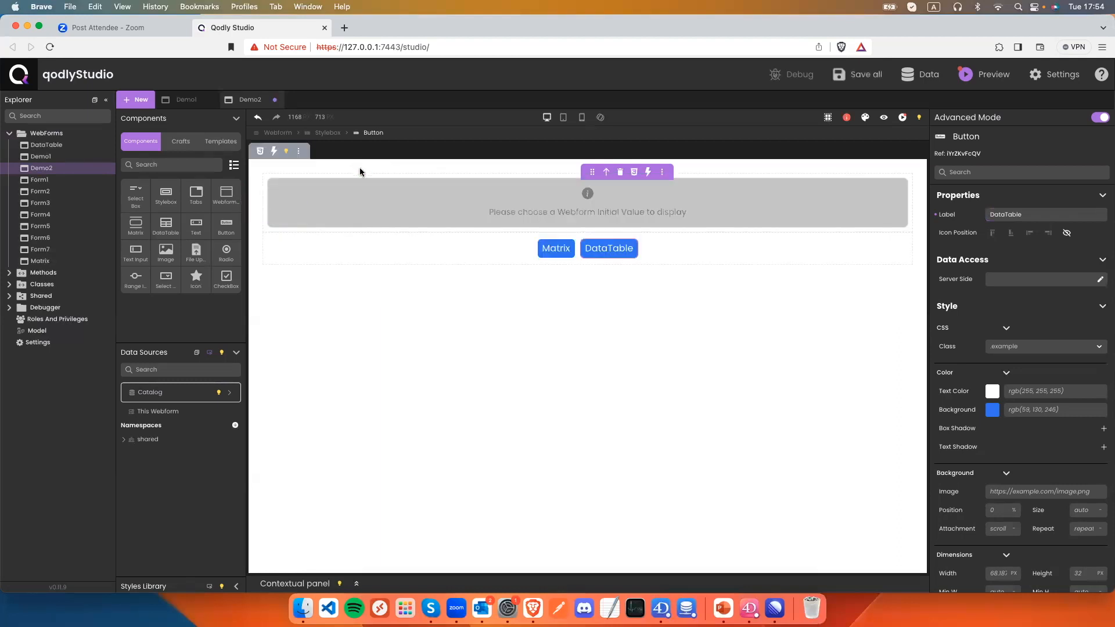
click(419, 207)
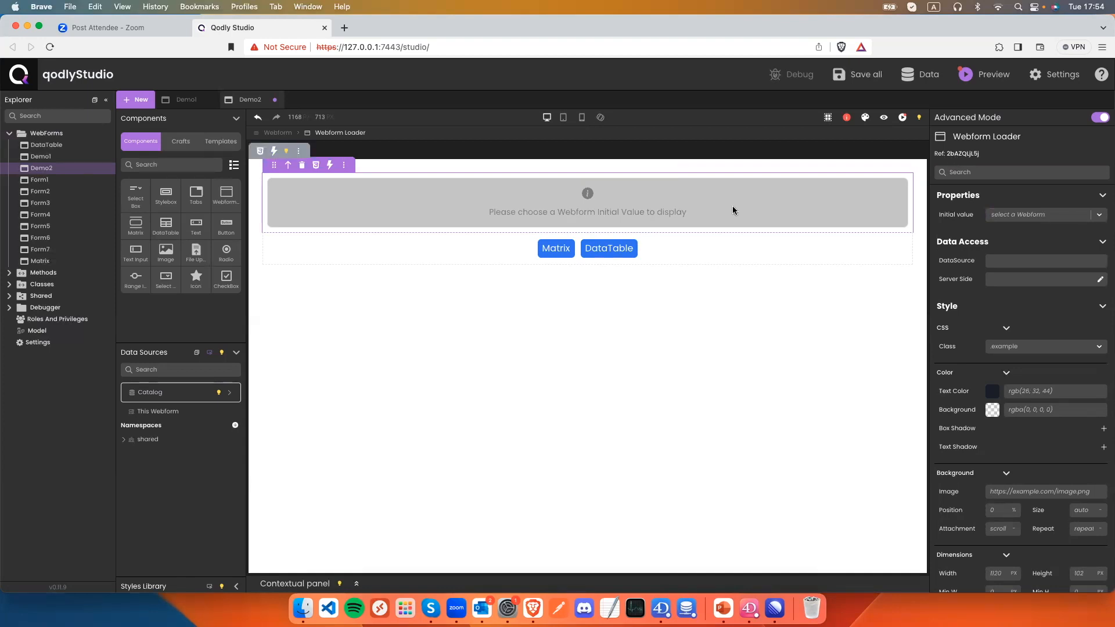
click(558, 249)
click(605, 231)
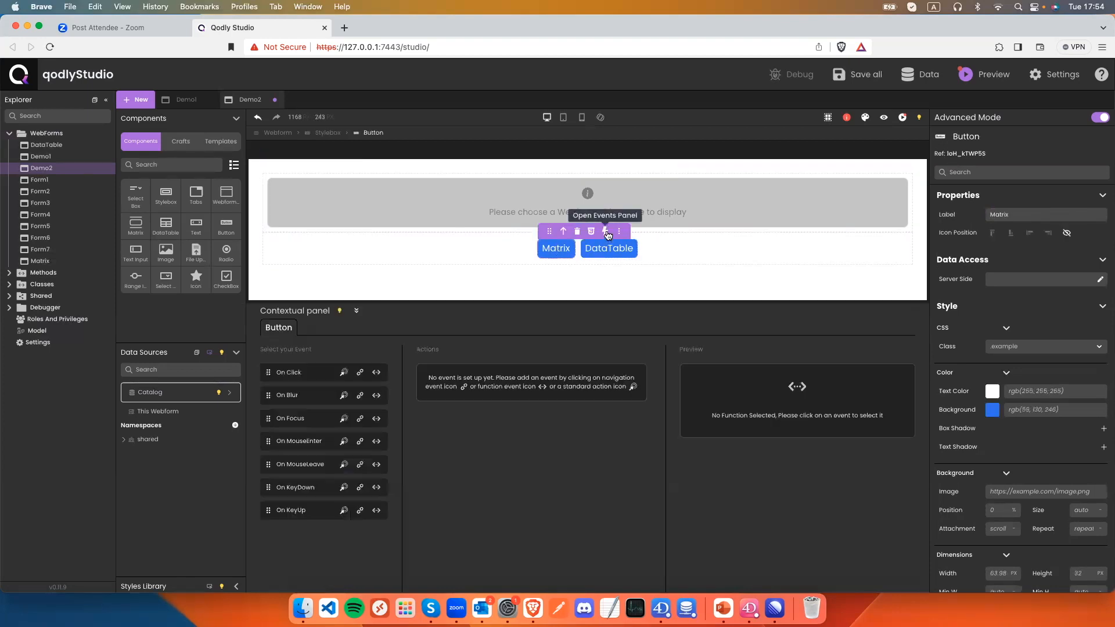
click(360, 373)
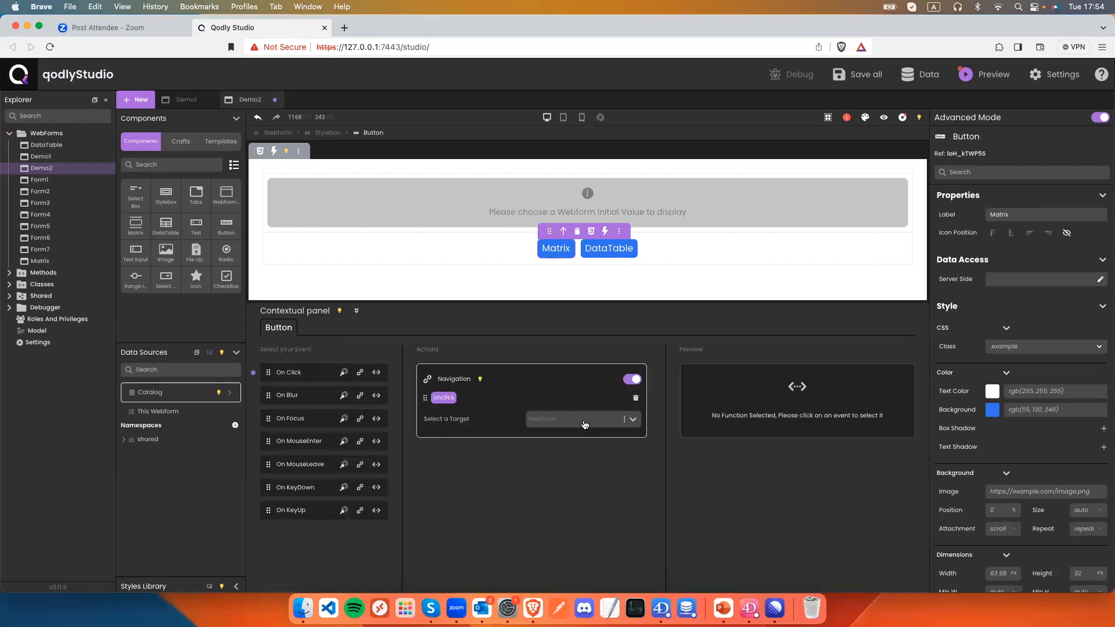
click(583, 405)
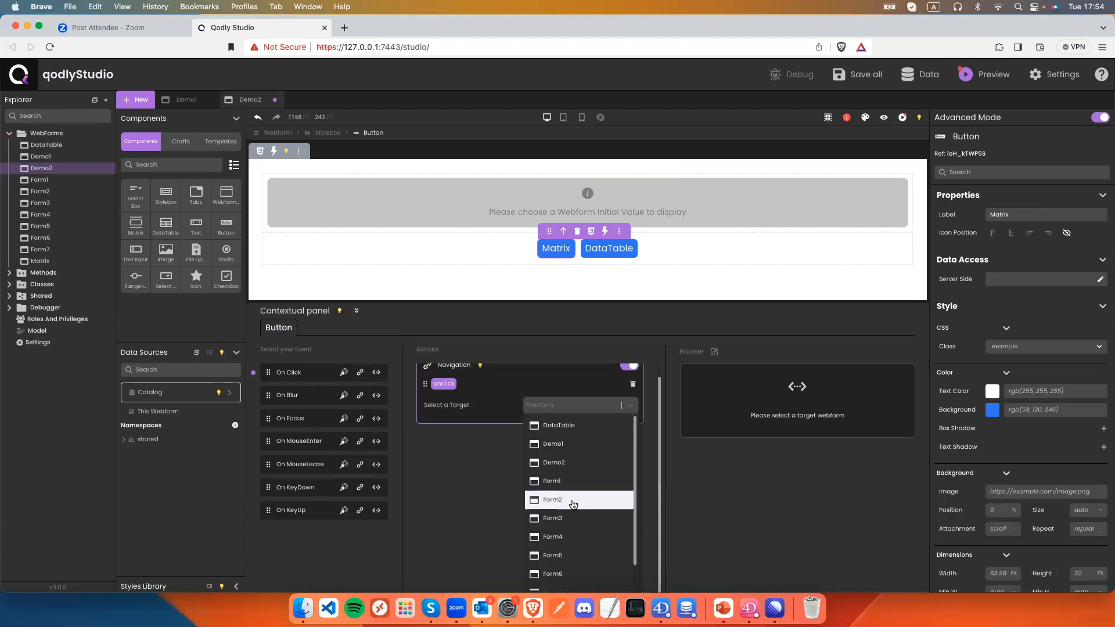
scroll(571, 505, down, 2)
click(570, 582)
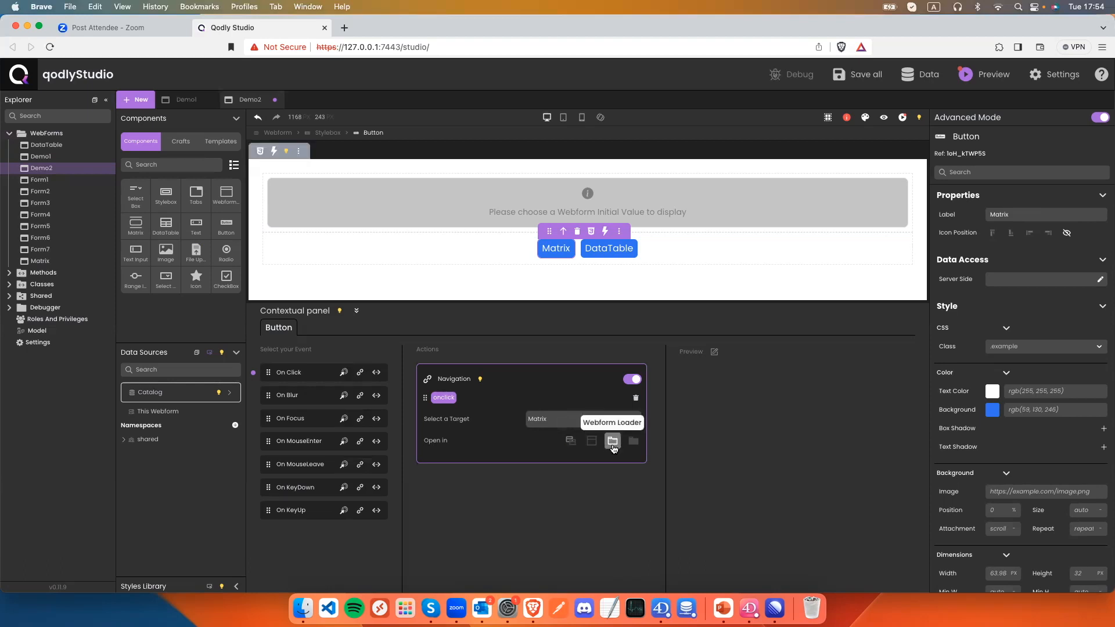
click(613, 442)
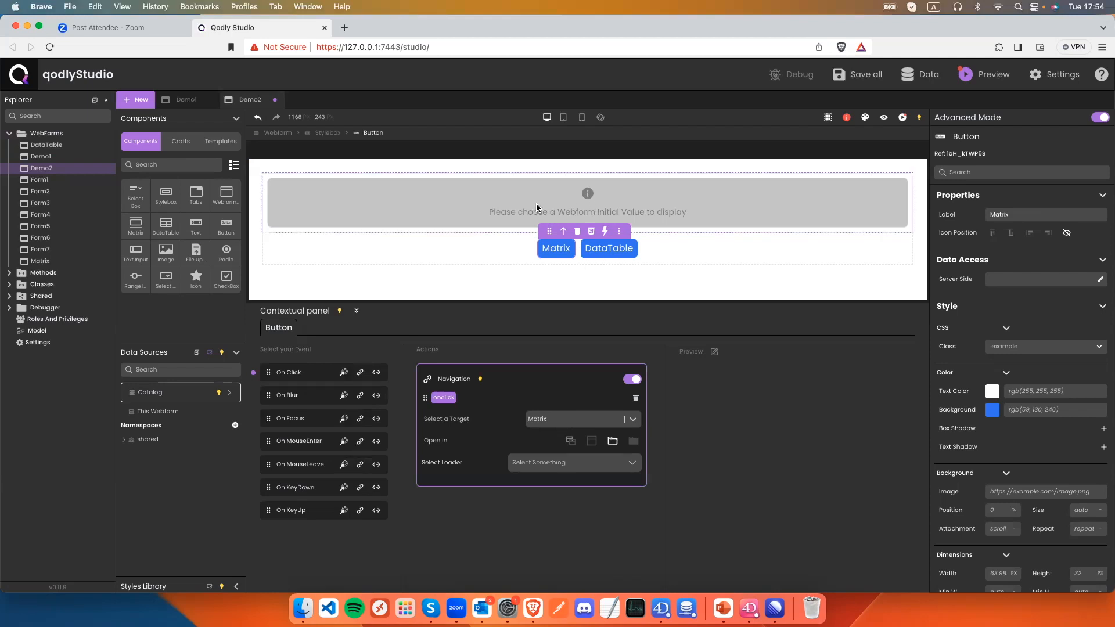
click(581, 467)
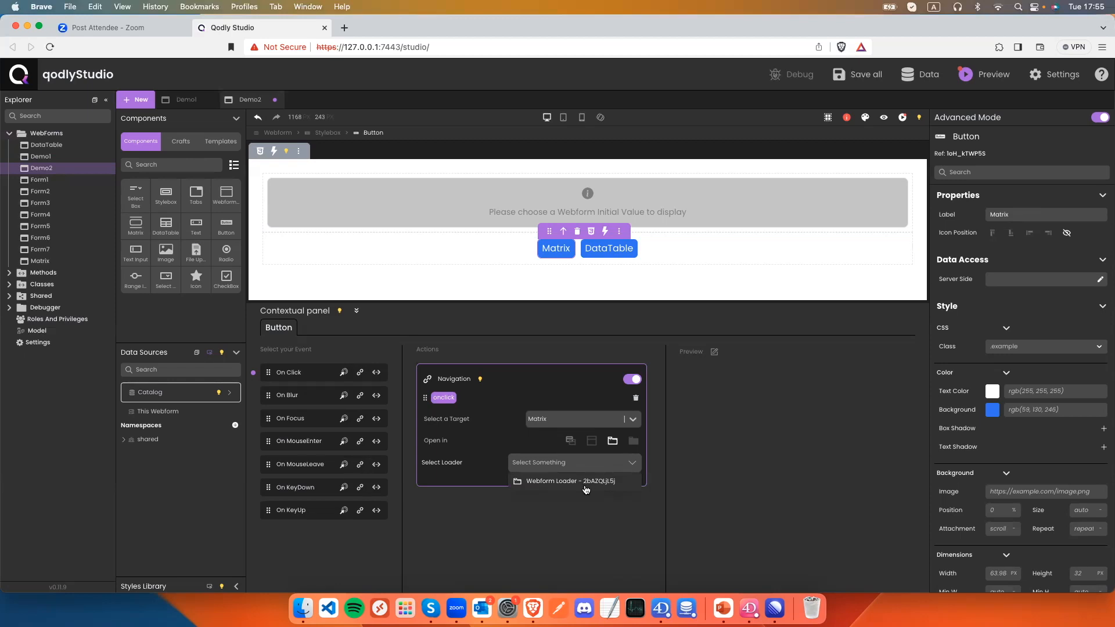
click(592, 482)
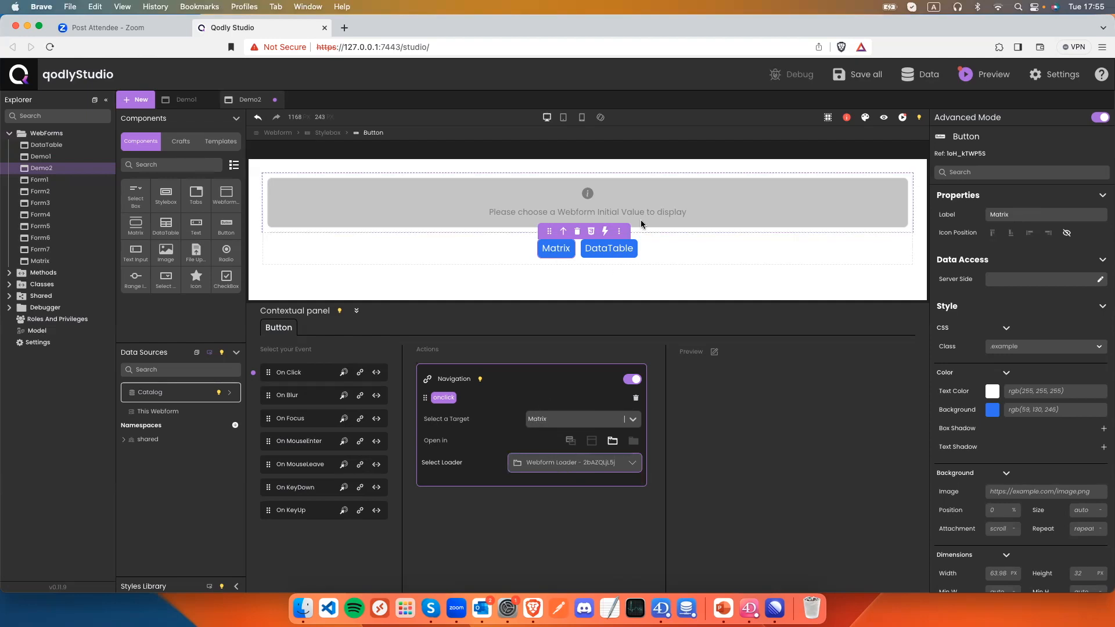
Have DataTable's click load the DataTable webform into the loader, then save.
click(612, 248)
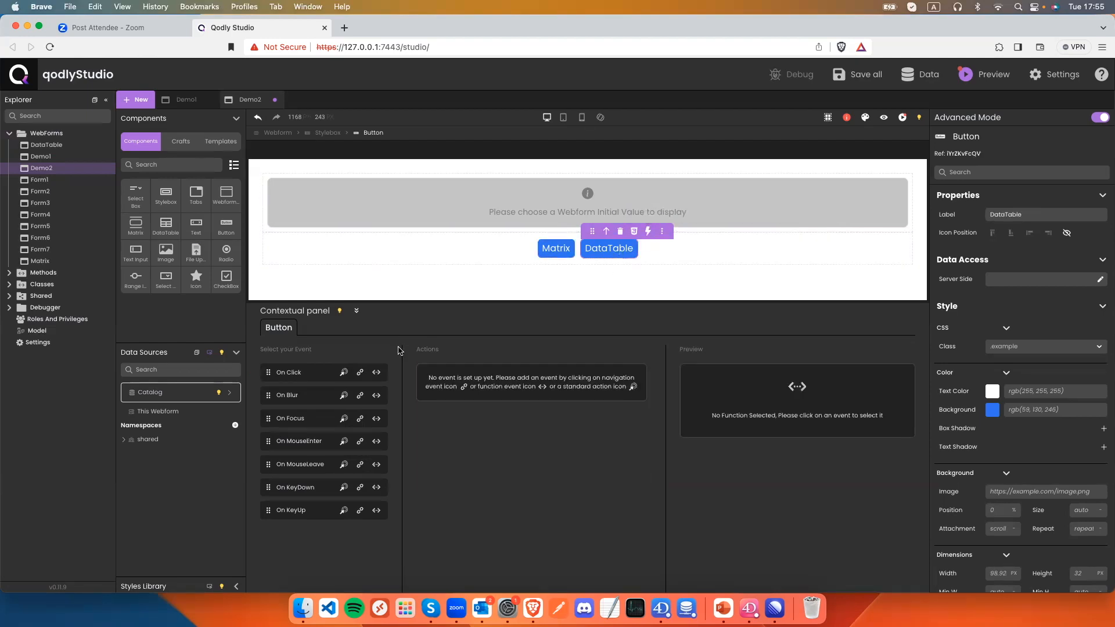
click(360, 373)
click(562, 430)
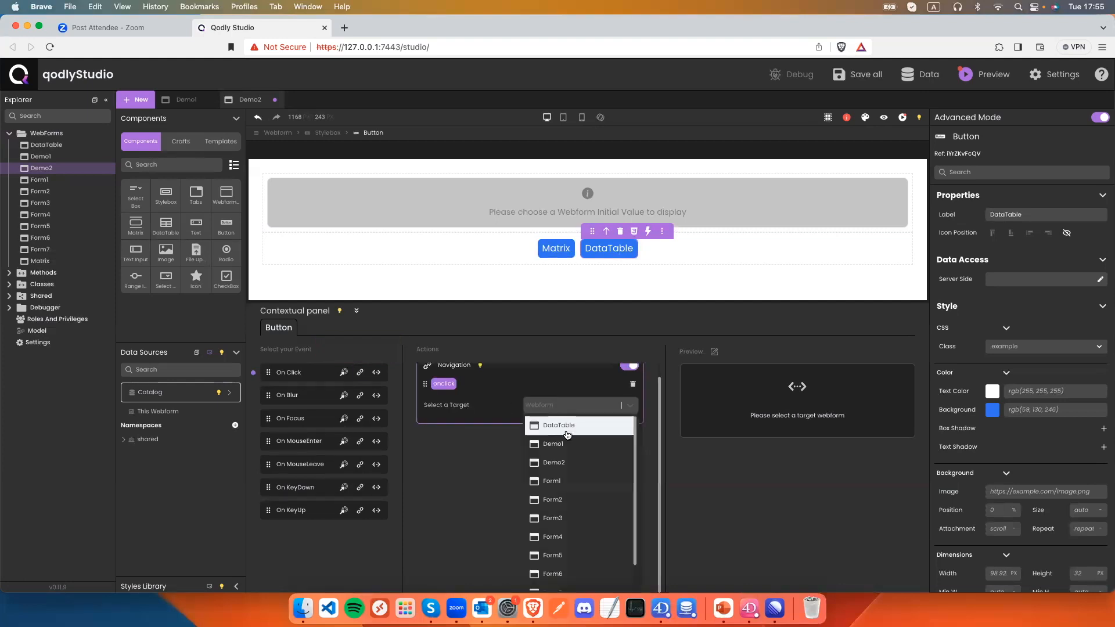
click(566, 427)
click(613, 441)
click(581, 462)
click(587, 481)
key(super+s)
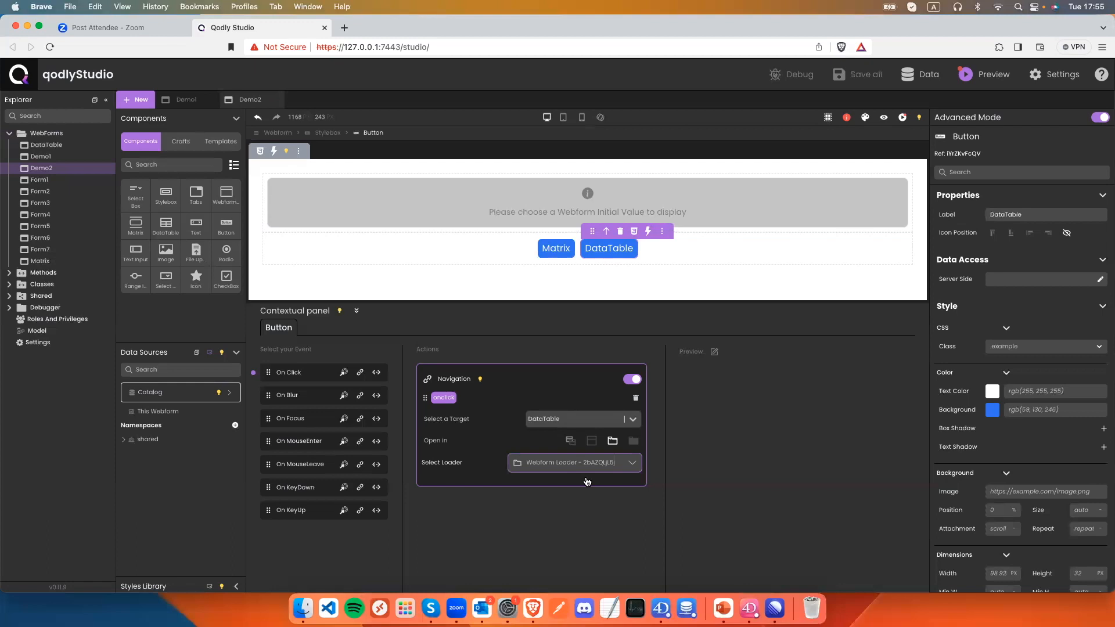
click(883, 117)
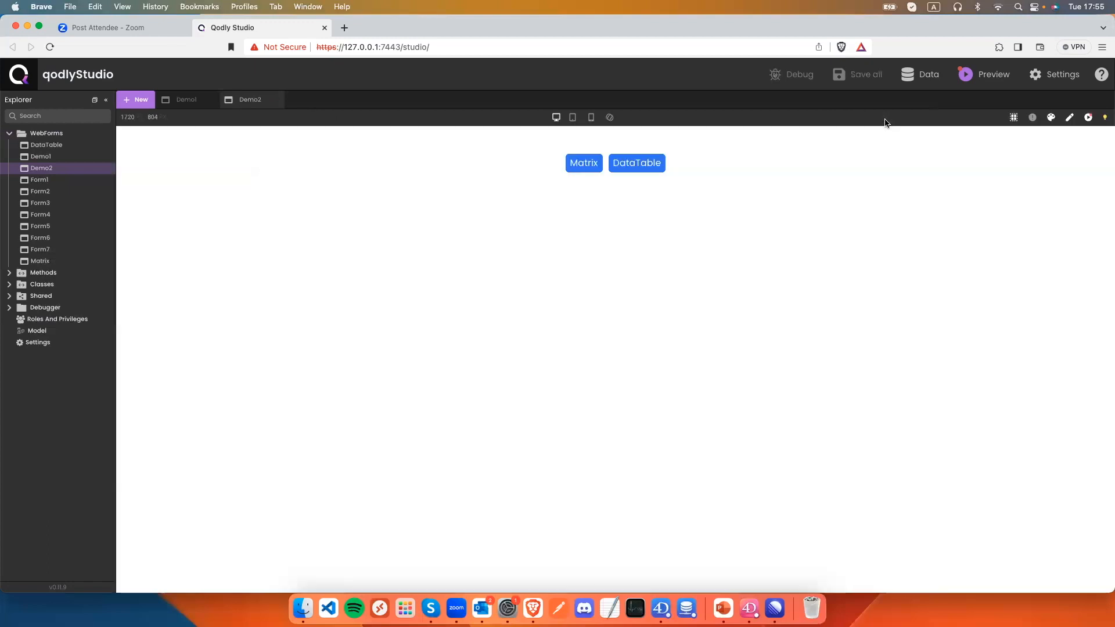
click(587, 162)
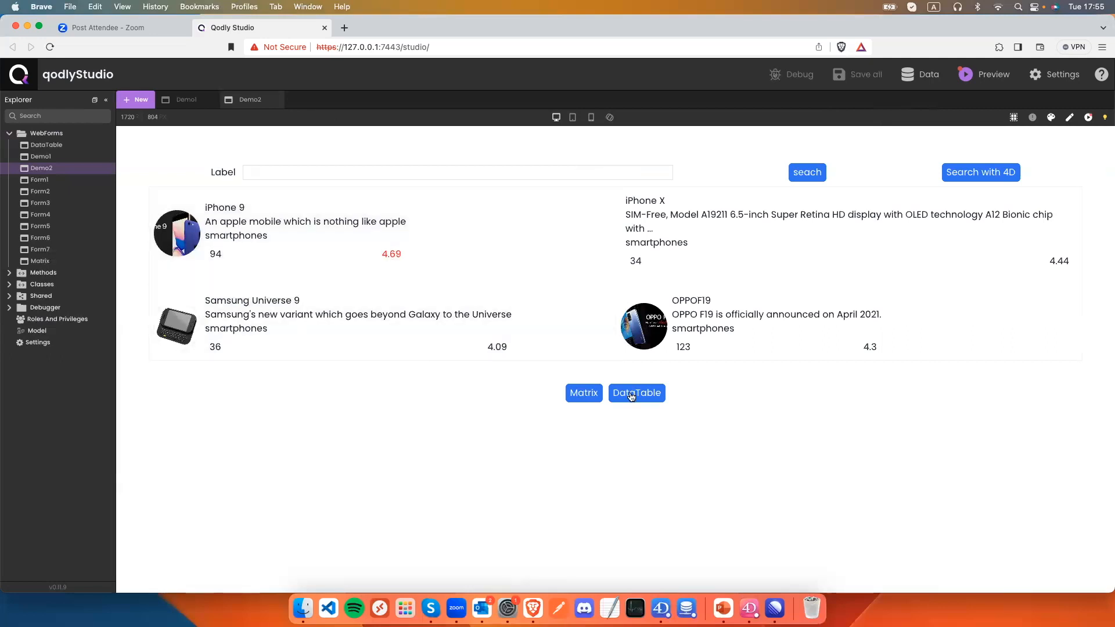
click(631, 396)
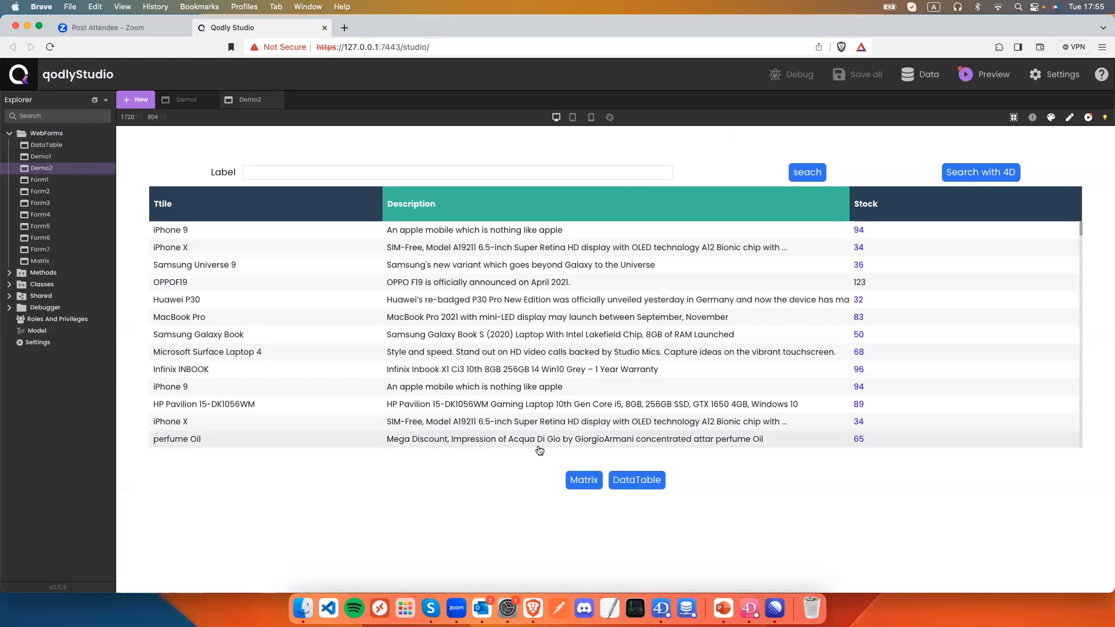
click(1068, 118)
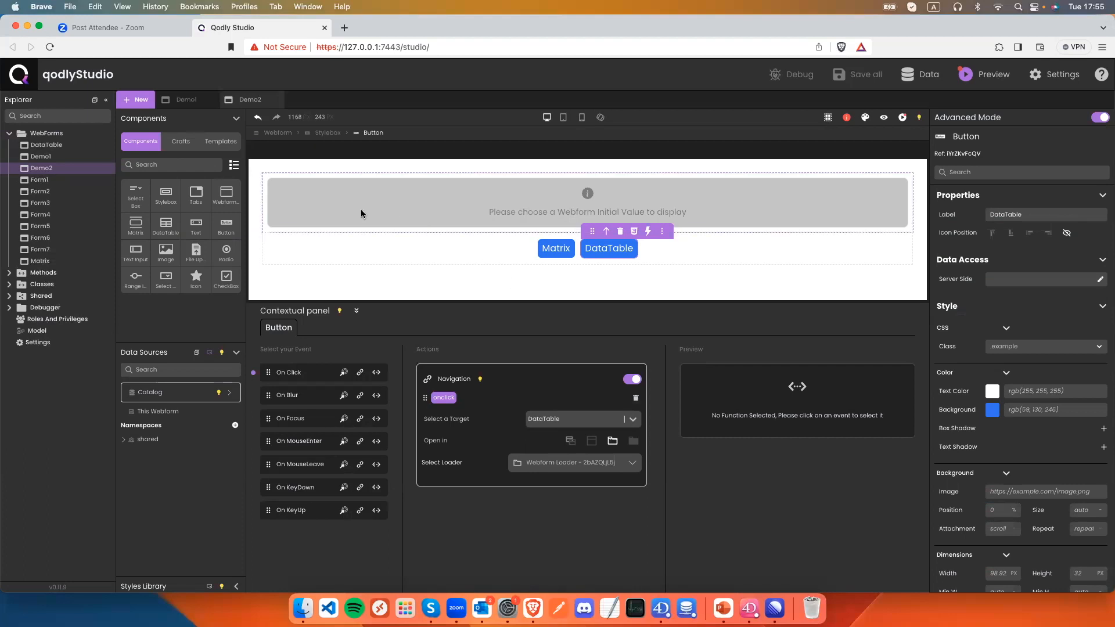
Add an On Load navigation to Matrix in the Webform Loader, then save and preview Demo2.
click(277, 133)
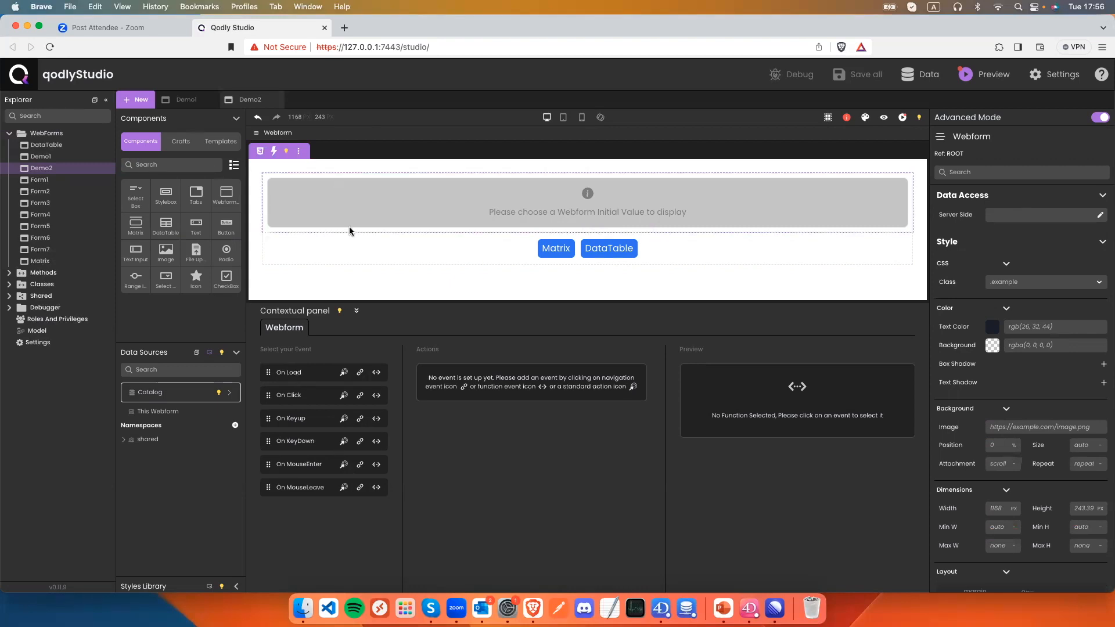
mouse_move(349, 229)
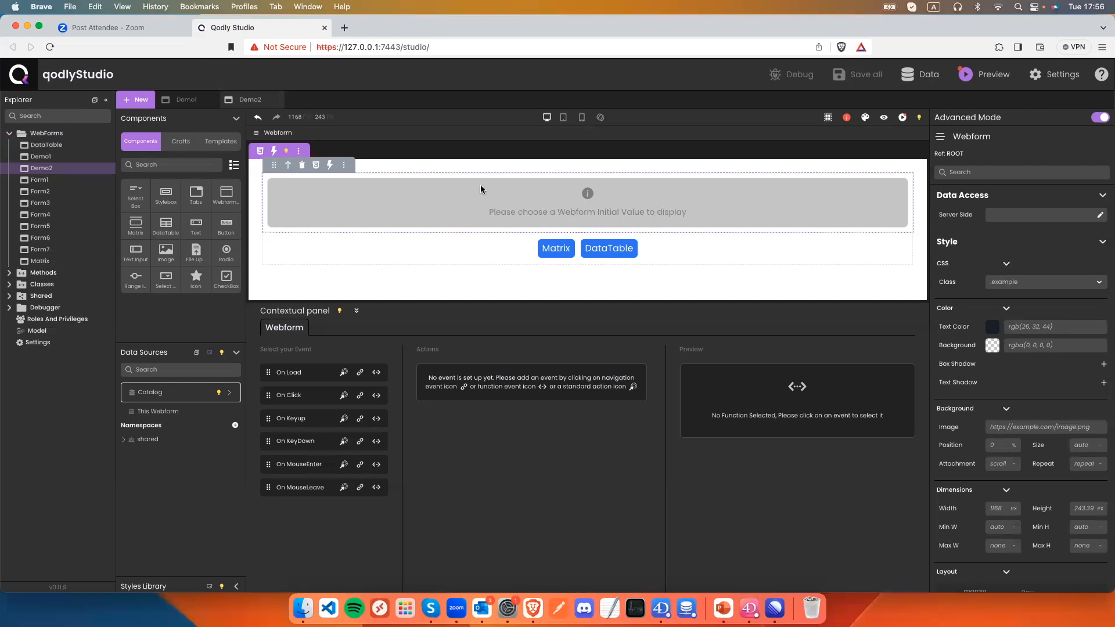
click(360, 372)
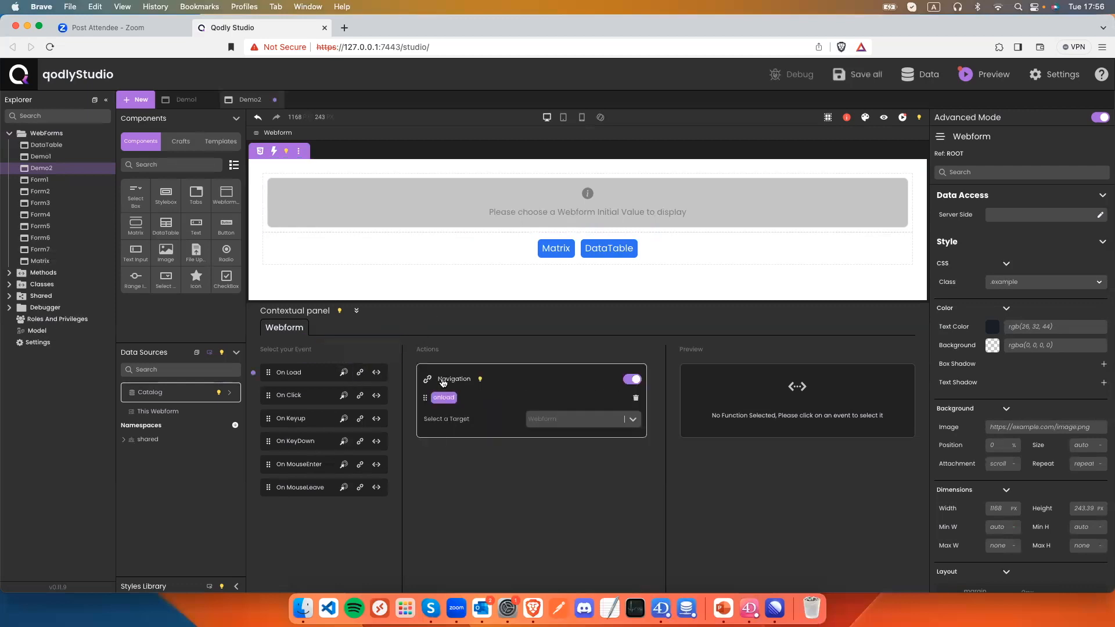
click(525, 418)
scroll(559, 426, down, 2)
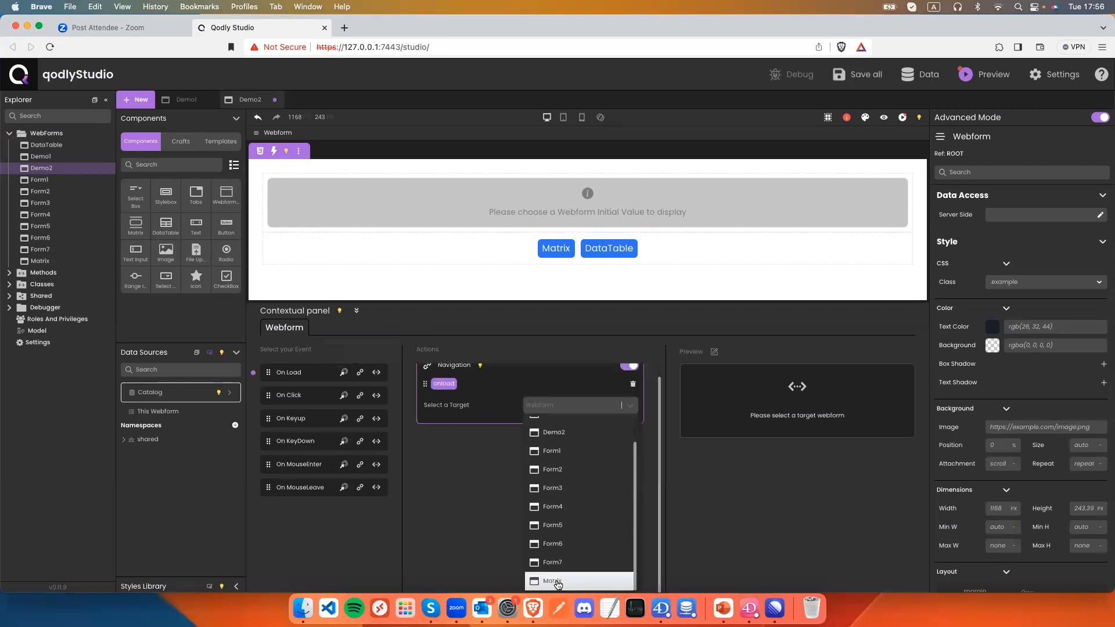
click(557, 581)
click(612, 441)
click(577, 467)
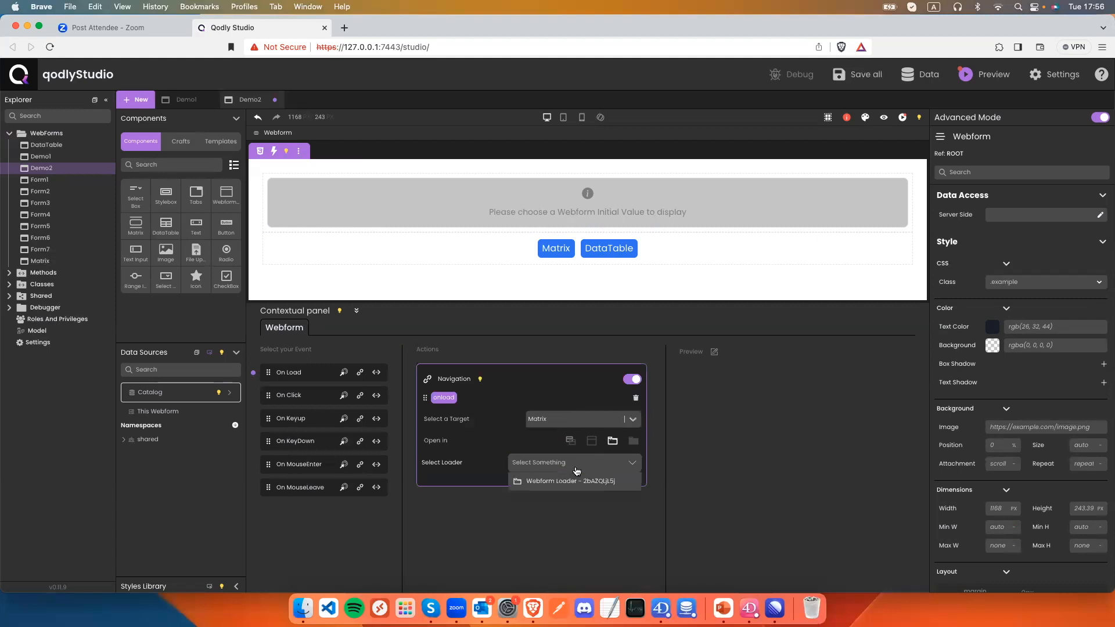
click(572, 480)
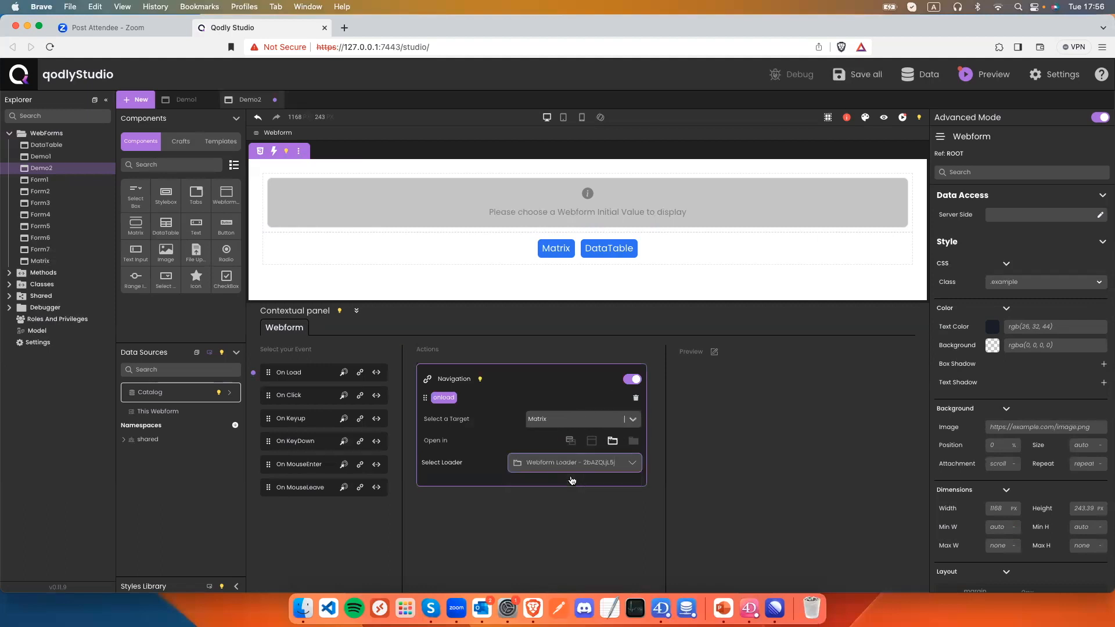
key(super+s)
click(884, 118)
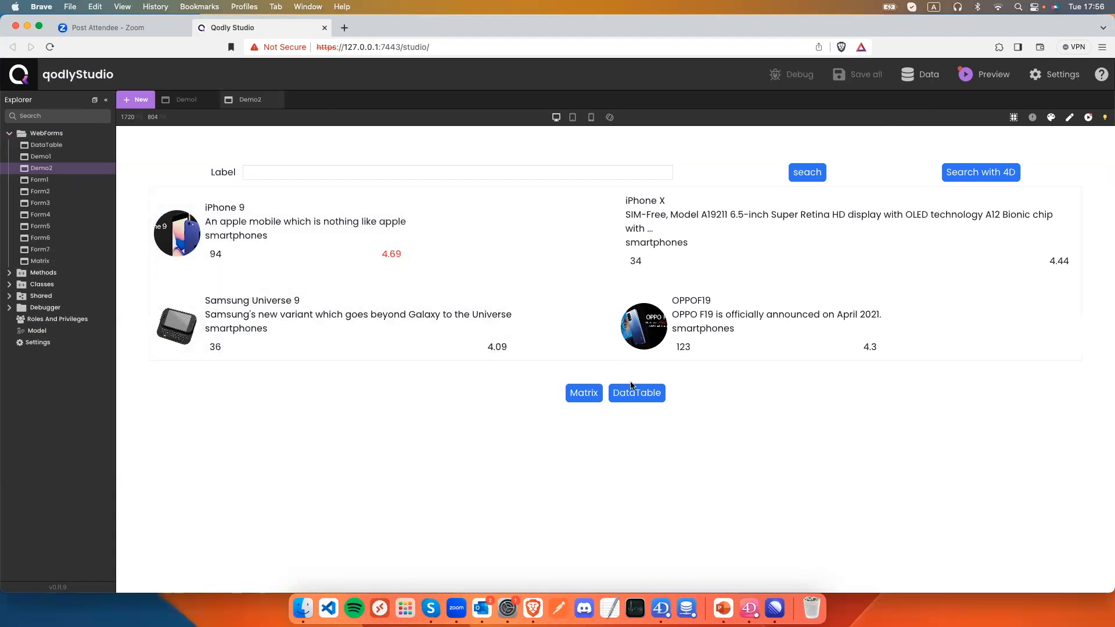
Switch between DataTable and Matrix in the preview, then go back to the editor.
click(635, 392)
click(577, 482)
click(642, 395)
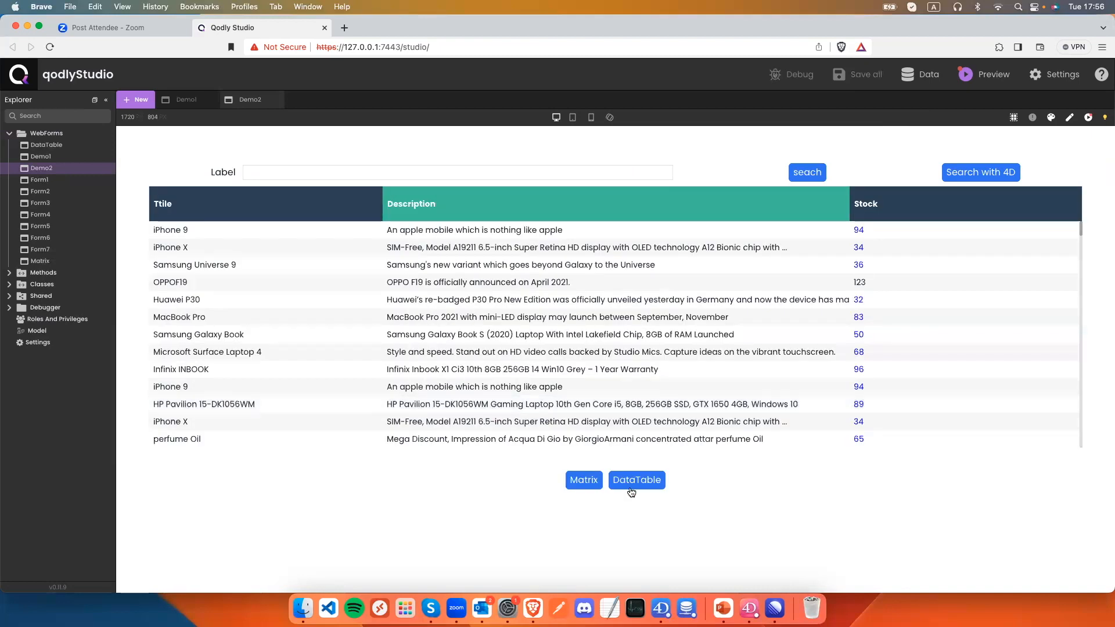
click(1071, 119)
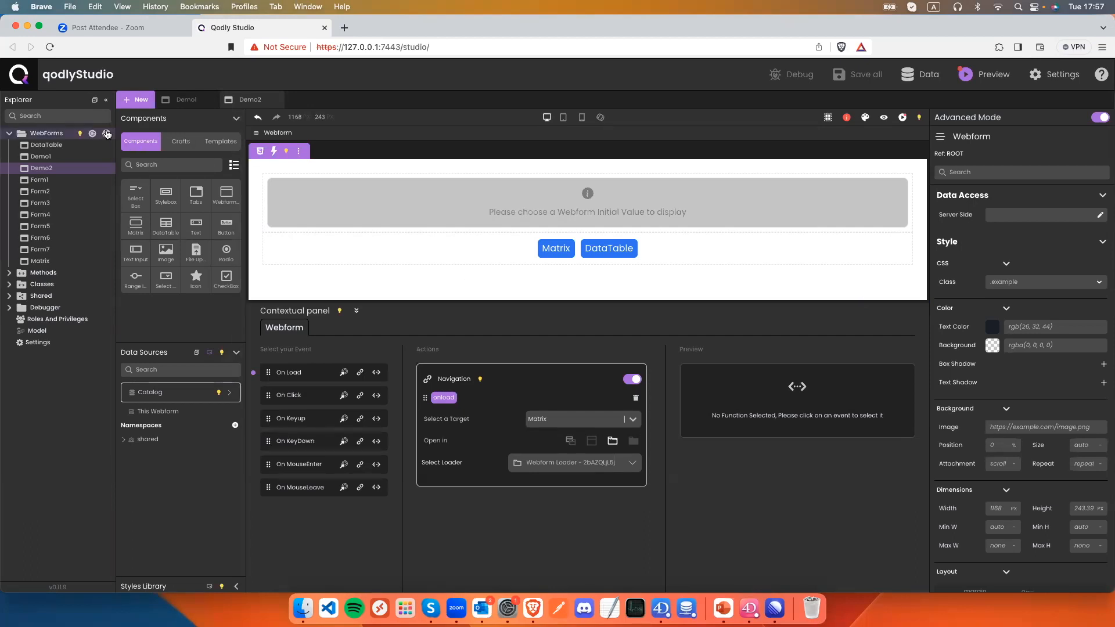
Duplicate the Demo2 webform and name the copy Demo3.
right_click(40, 168)
click(40, 169)
click(107, 168)
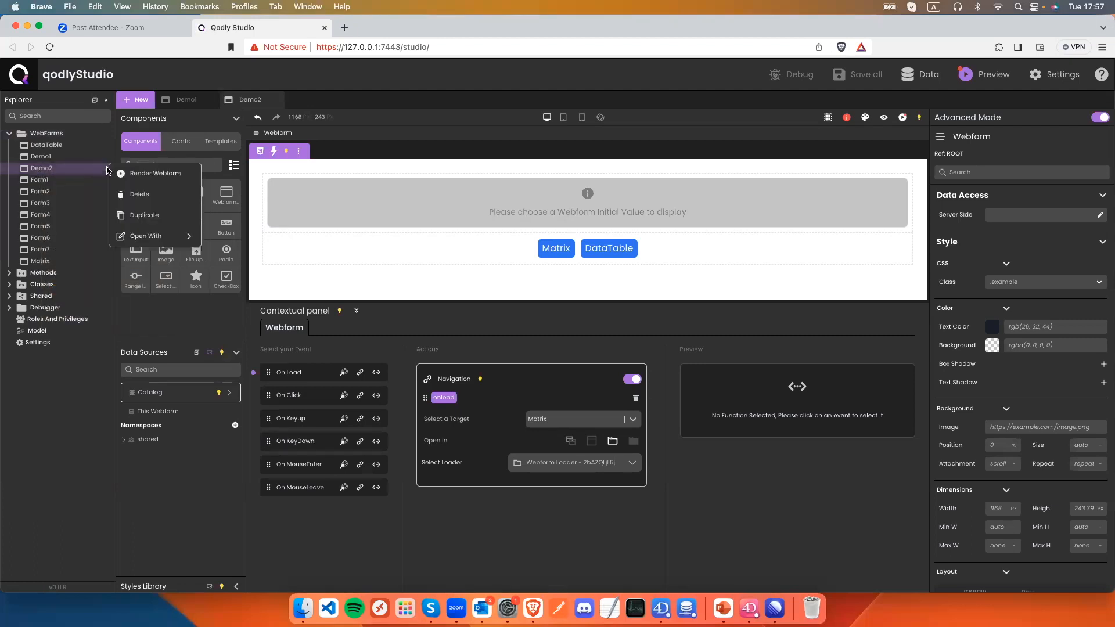
click(144, 214)
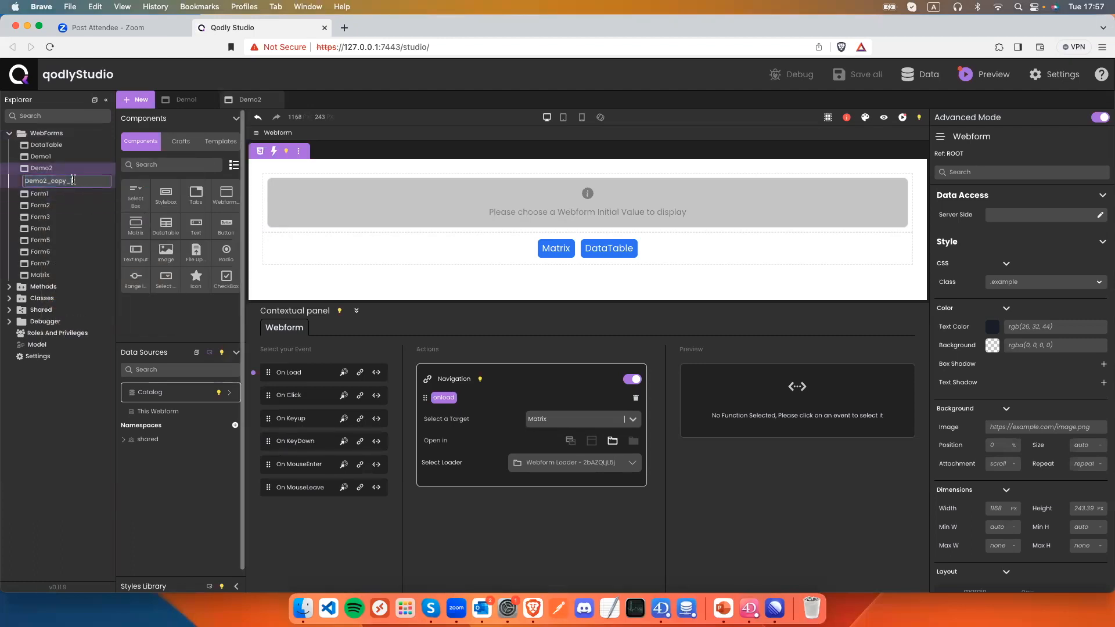
drag(81, 180, 44, 180)
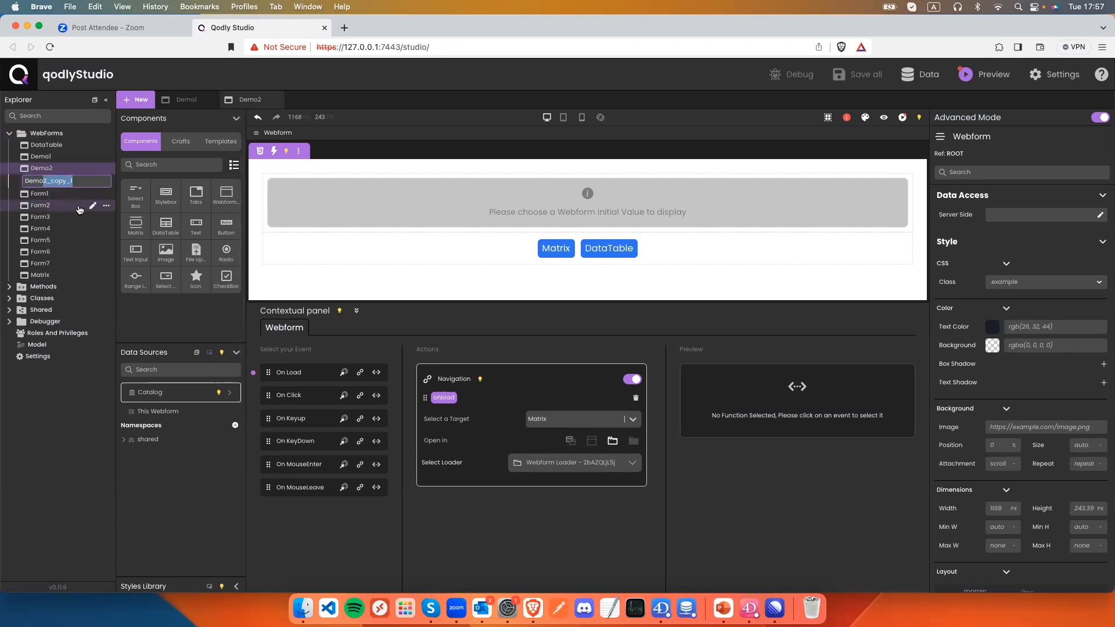
key(BackSpace)
key(Return)
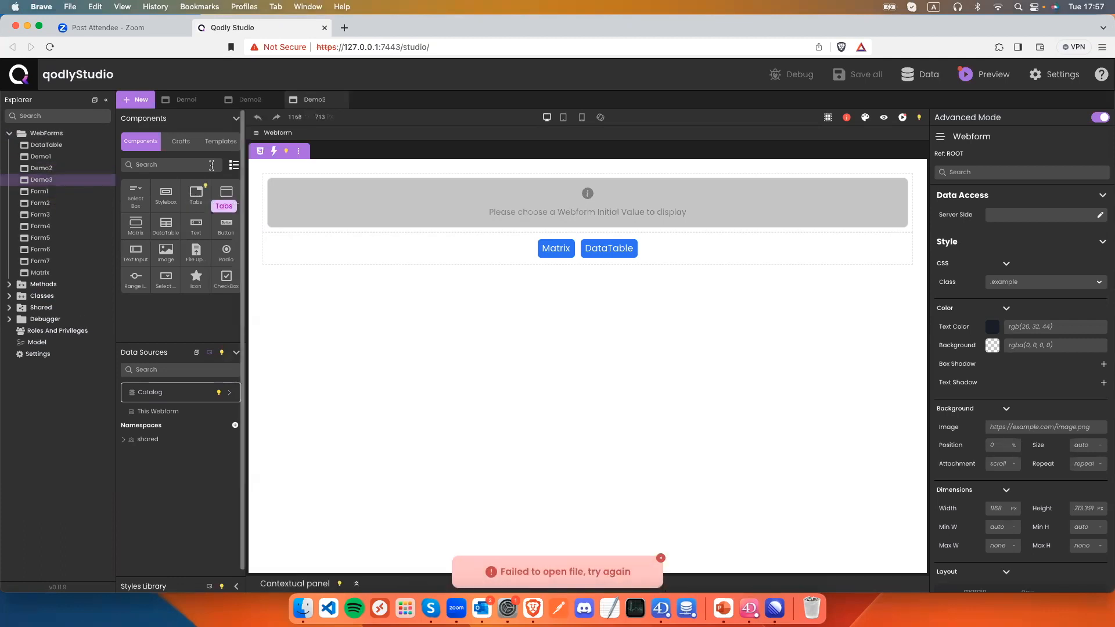
Delete the On Click navigation actions from Demo3's Matrix and DataTable buttons.
click(556, 255)
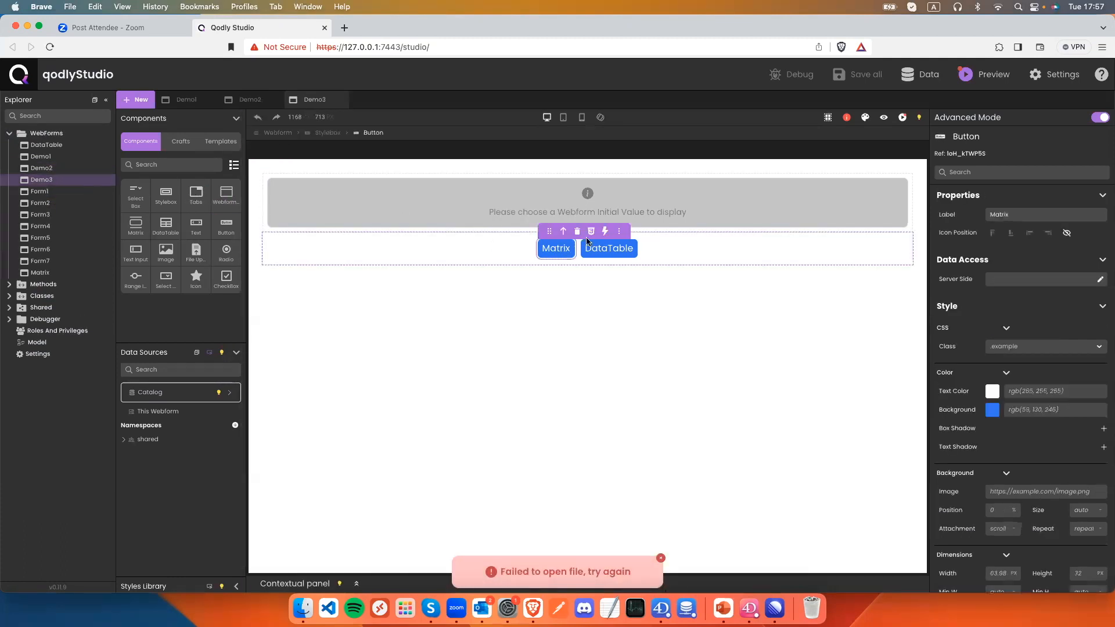
click(604, 231)
click(613, 252)
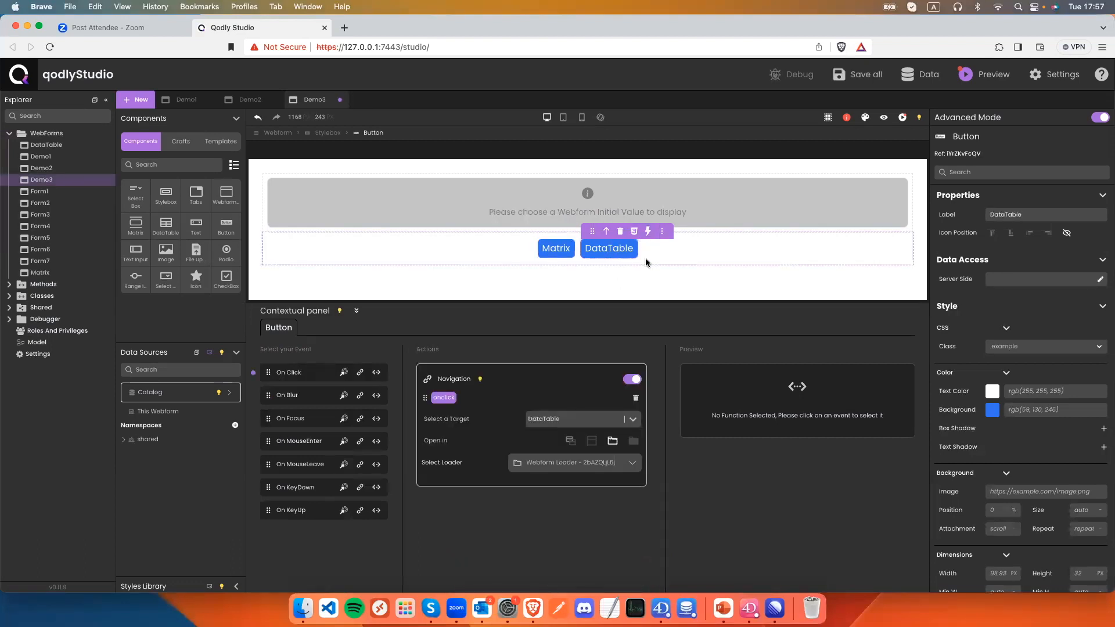
click(635, 398)
click(291, 145)
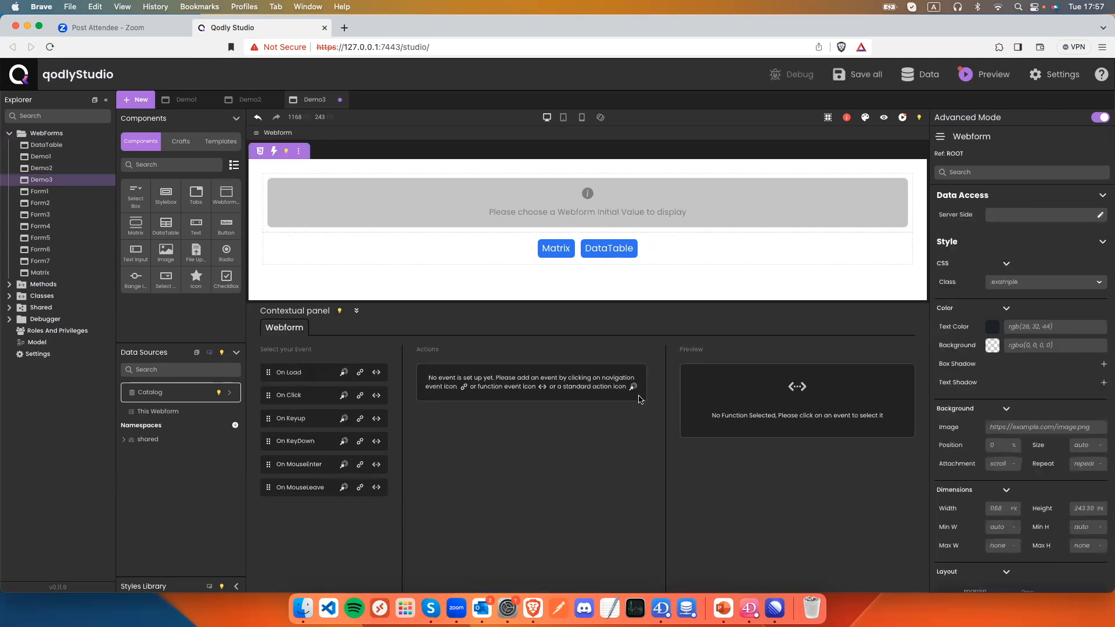
click(555, 250)
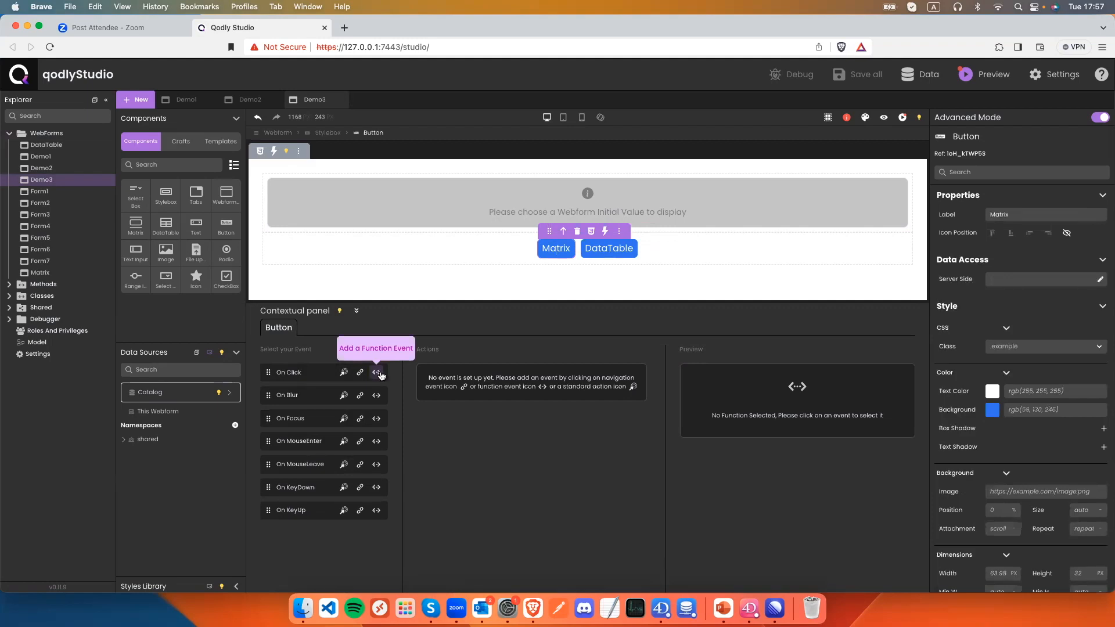
click(749, 608)
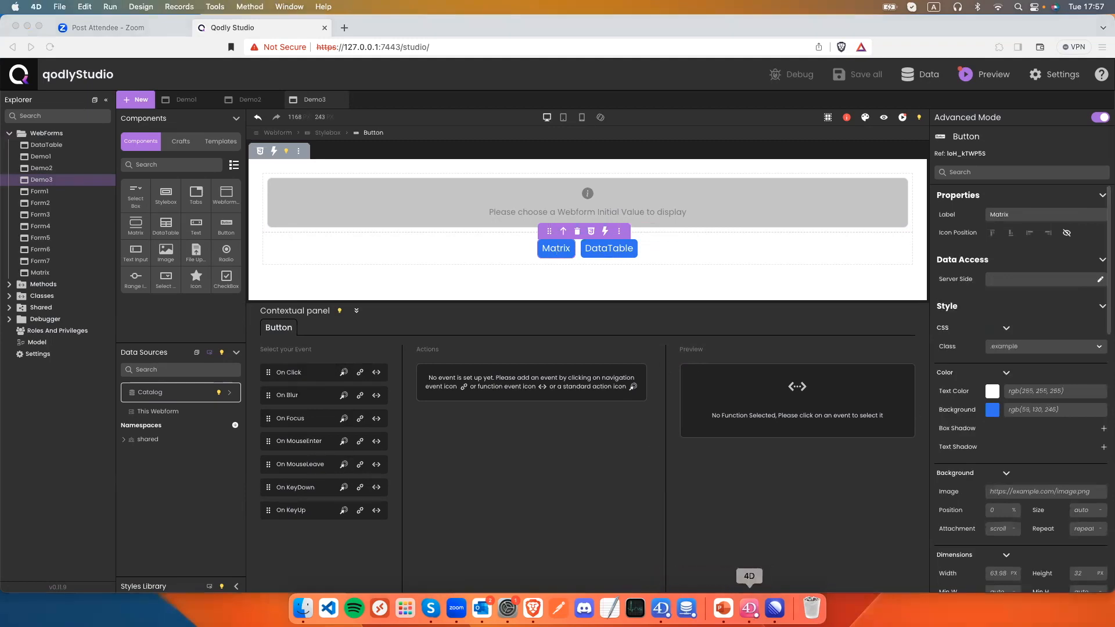
click(749, 608)
click(155, 148)
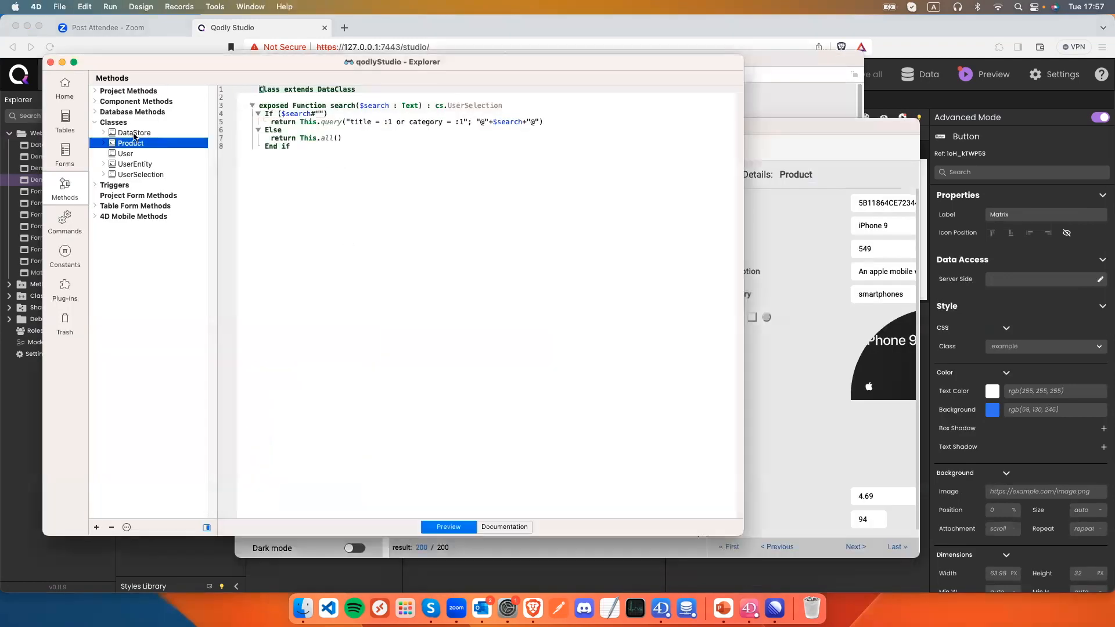
click(133, 134)
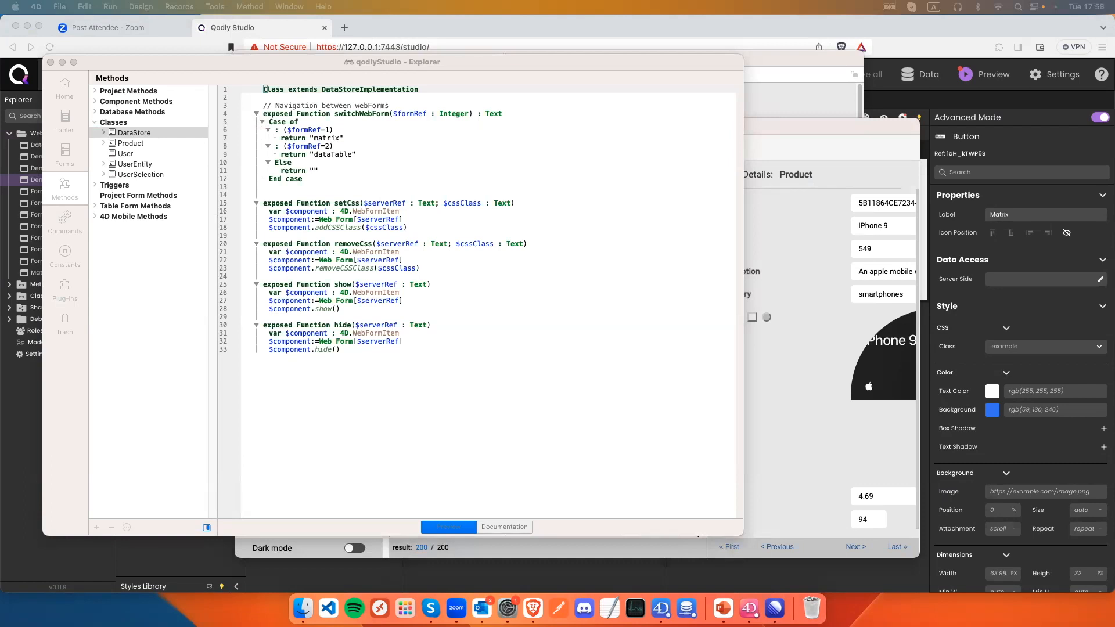
click(1002, 243)
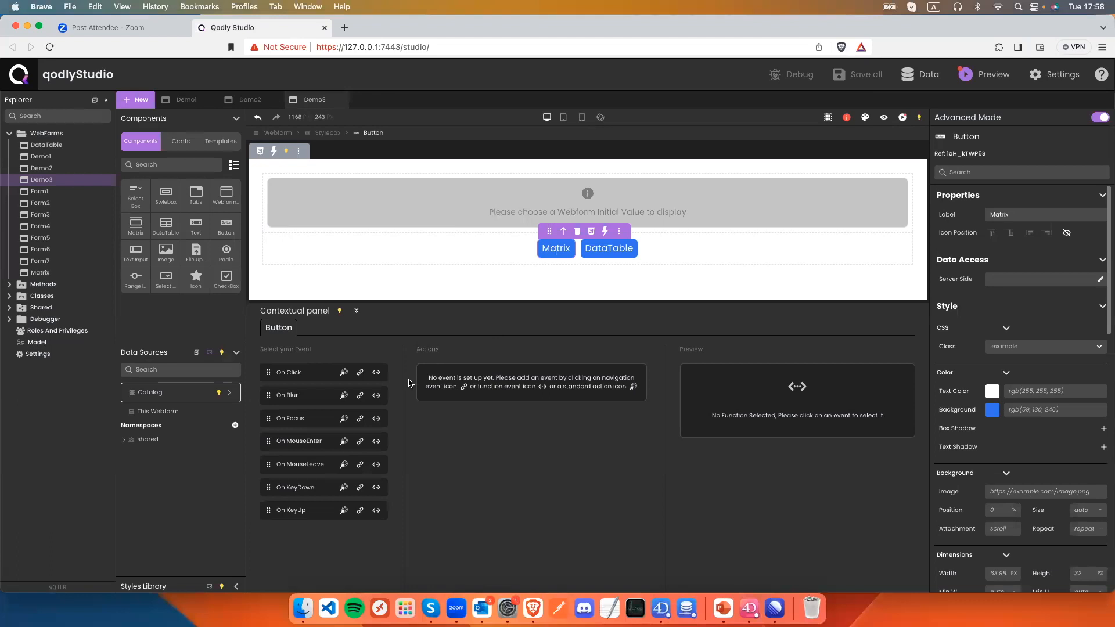
Give Matrix's On Click a ds.switchWebForm call with formRef as Number 1.
click(376, 372)
click(538, 419)
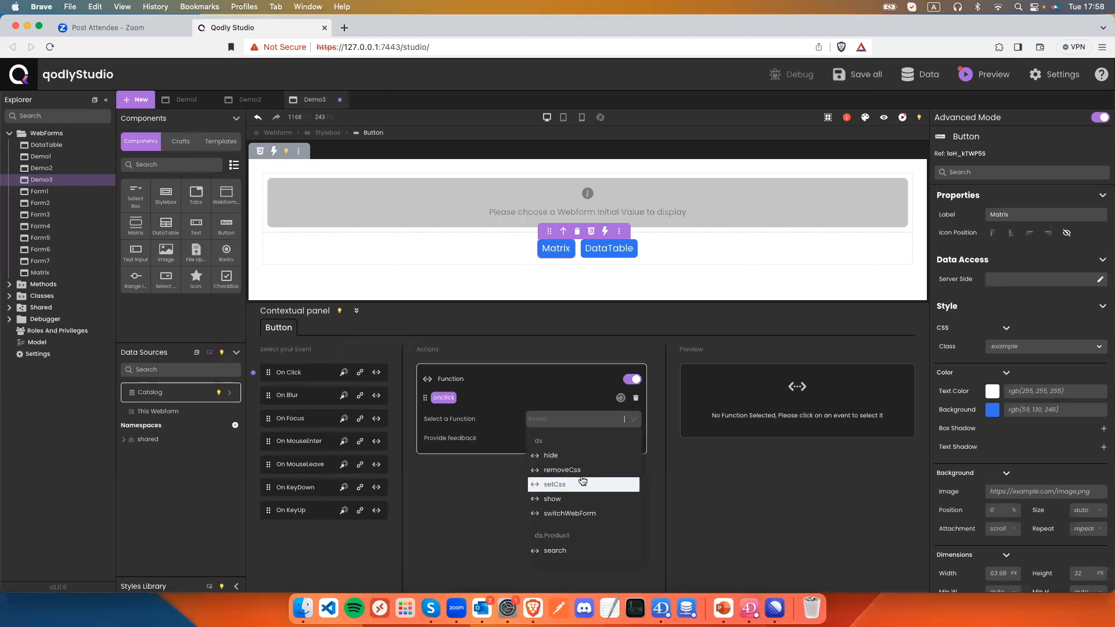
click(569, 514)
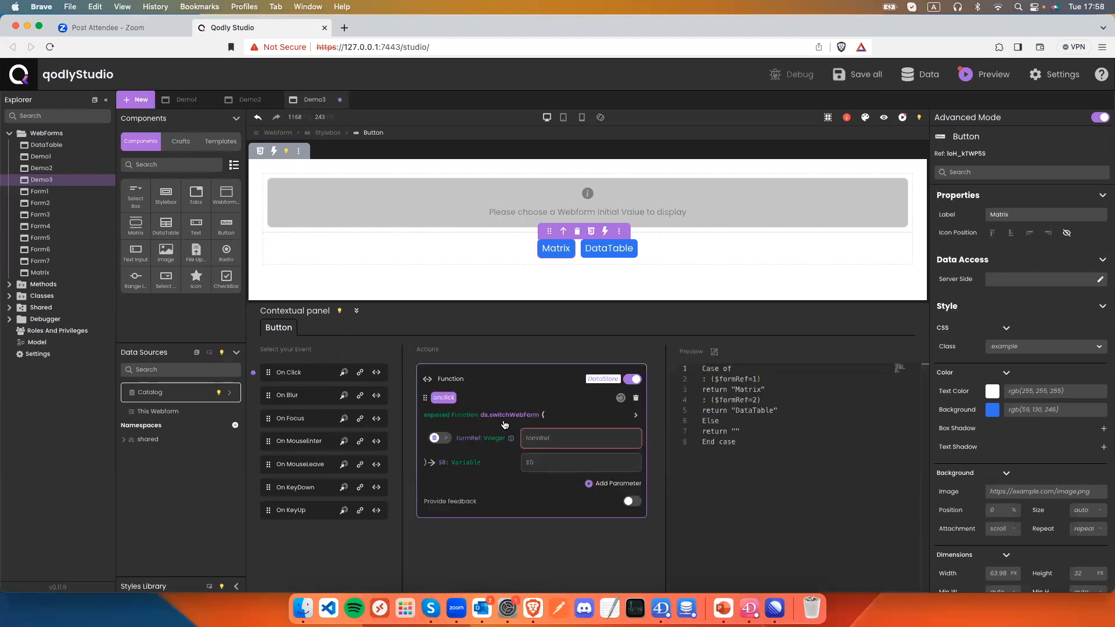
click(451, 439)
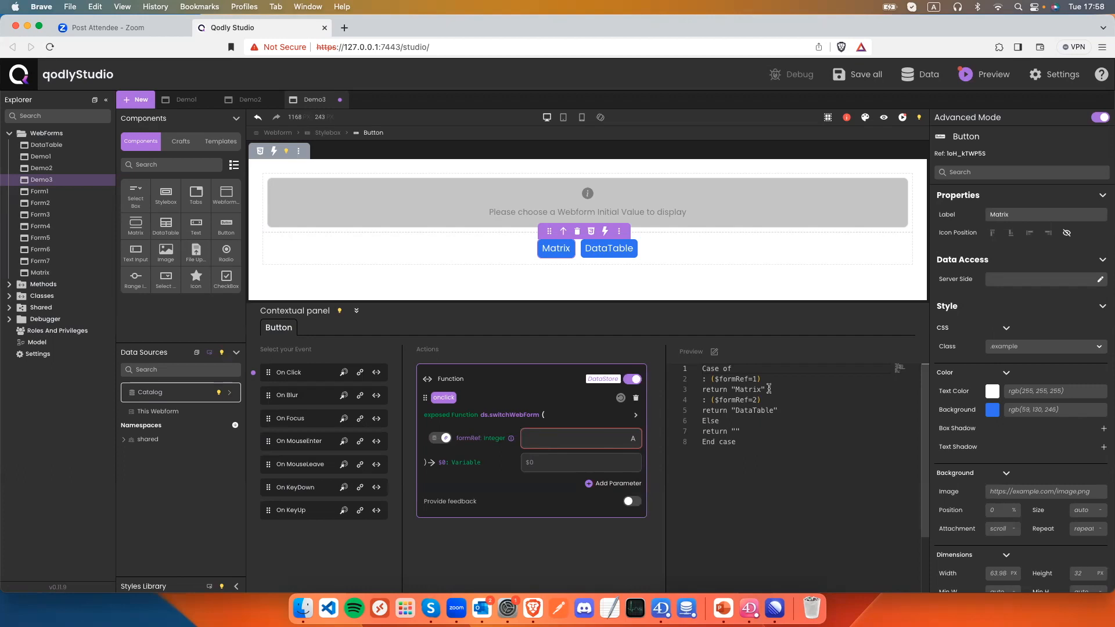
click(633, 440)
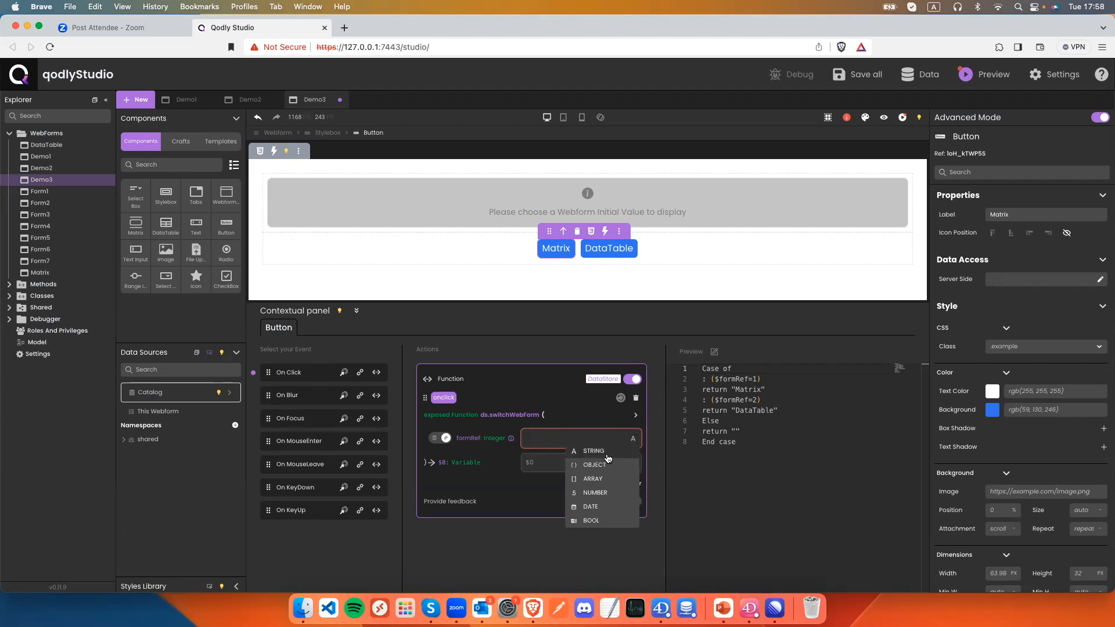
click(597, 493)
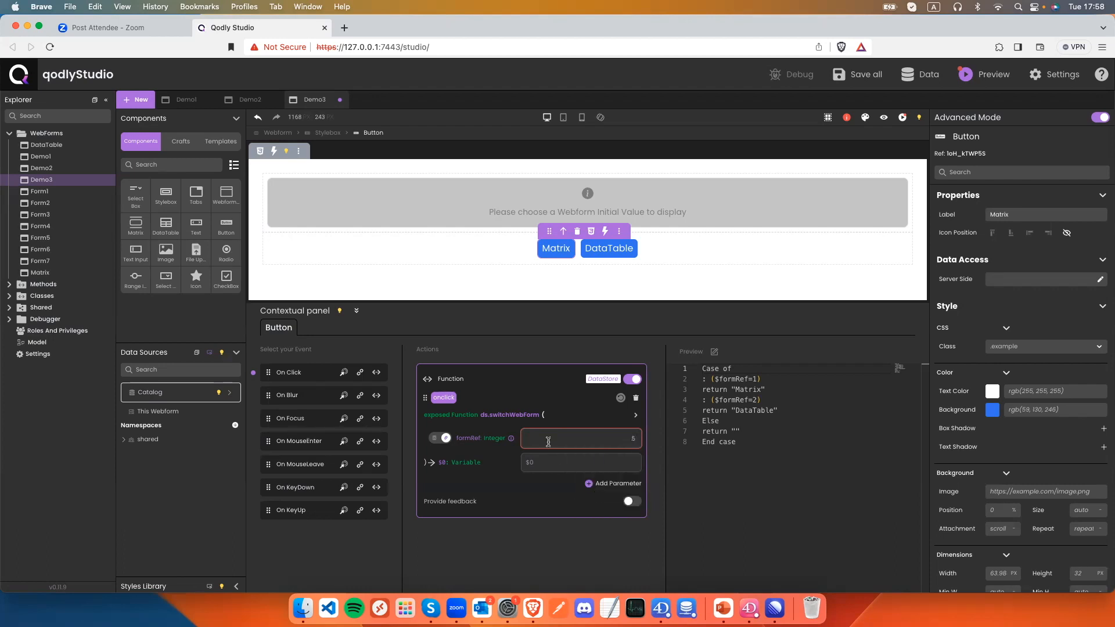
text(1)
click(544, 462)
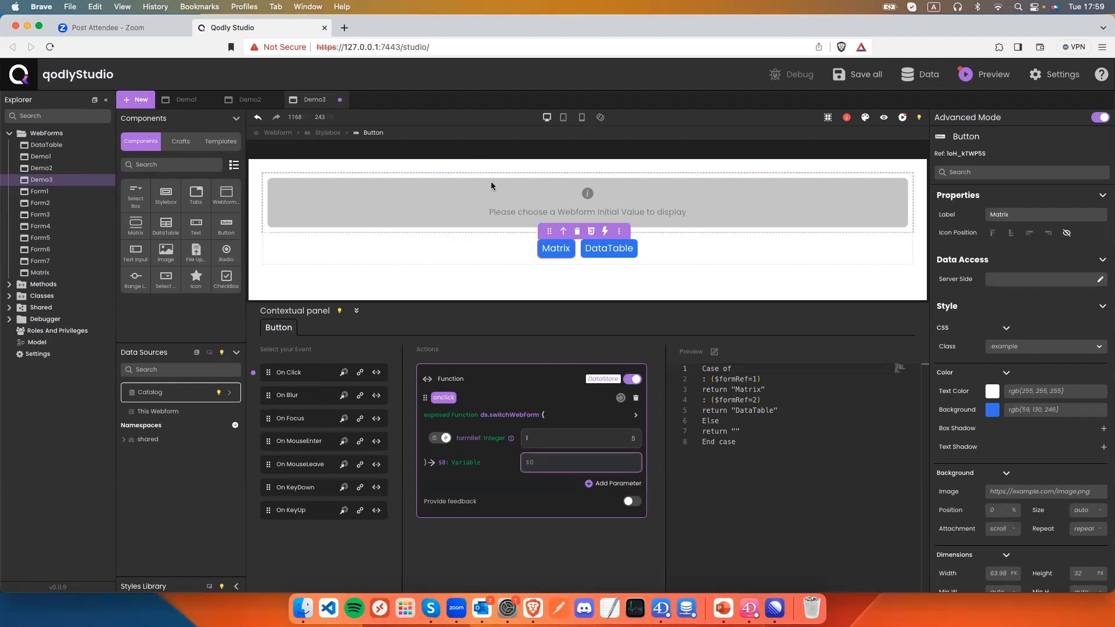
Create a webFormRef data source and use it as the function's $0 result.
click(235, 413)
text(we)
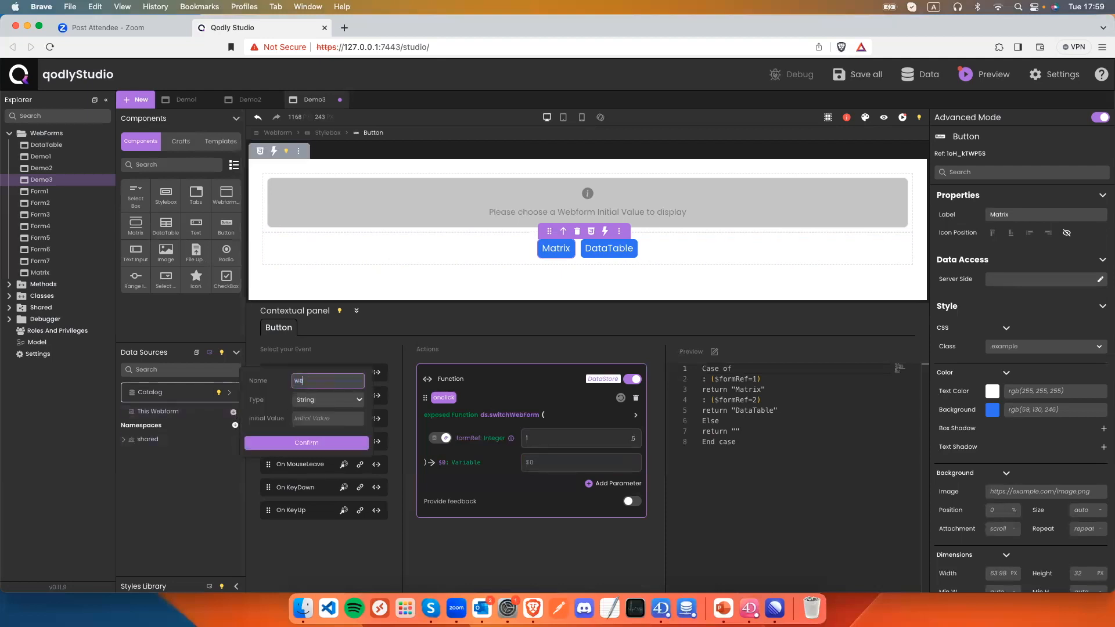
text(bFormRef)
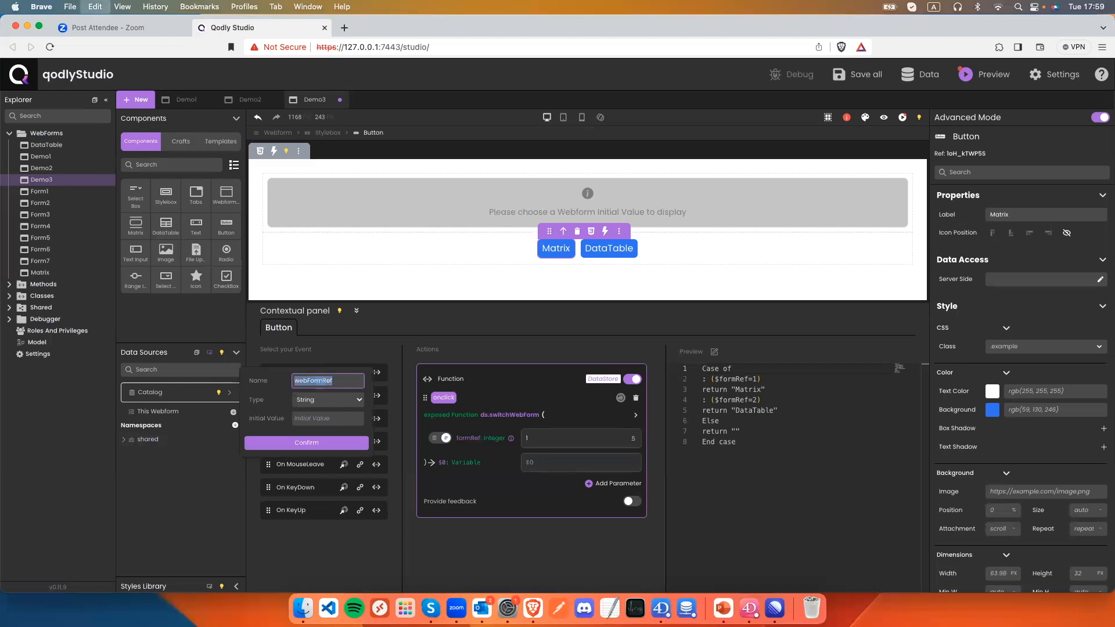
click(297, 443)
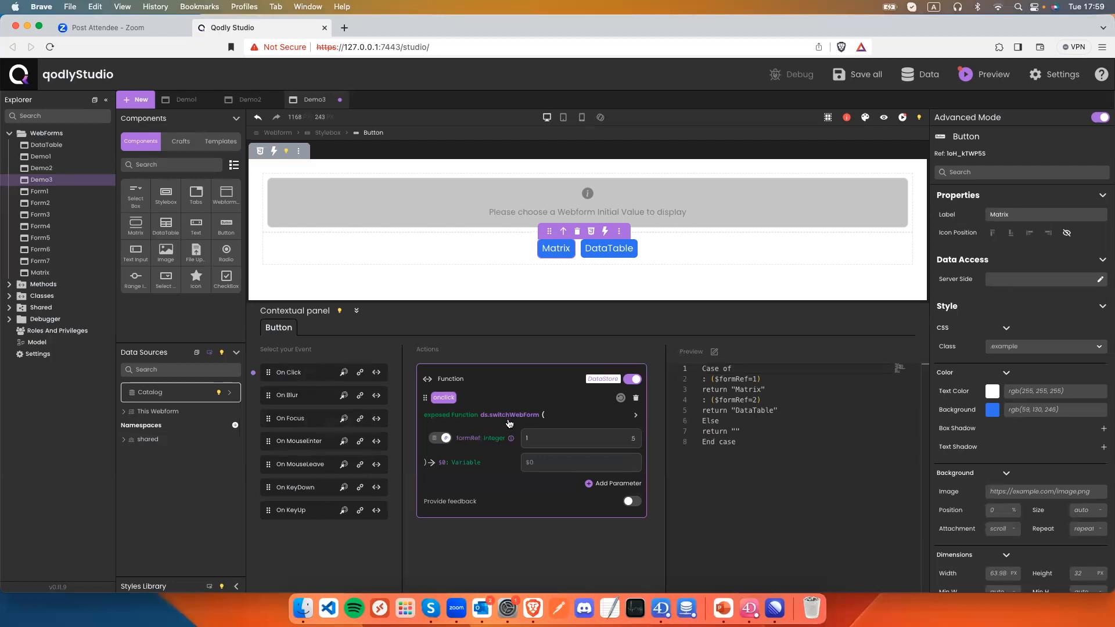
click(556, 462)
text(webFormRef)
click(568, 480)
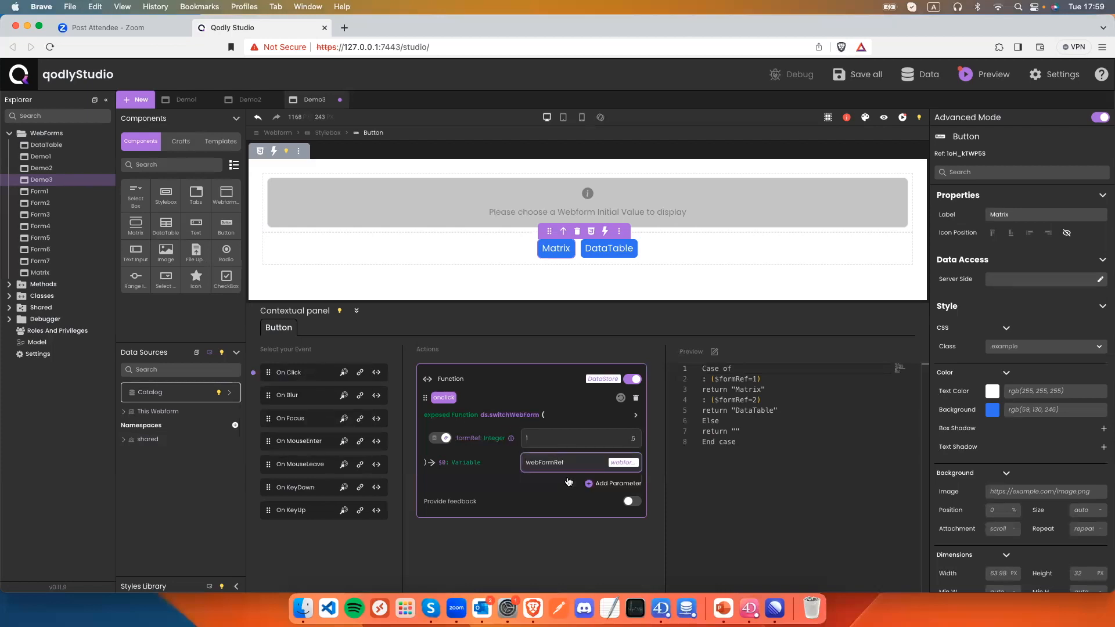
Bind the Webform Loader's DataSource to webFormRef.
click(605, 186)
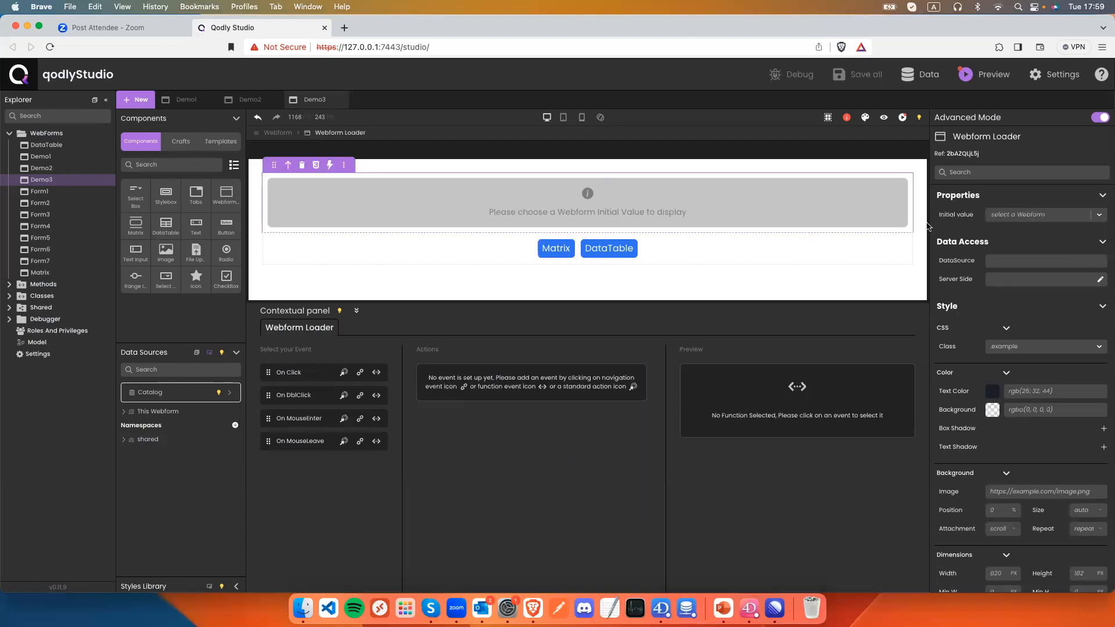
click(991, 262)
text(webFormRef)
click(1012, 277)
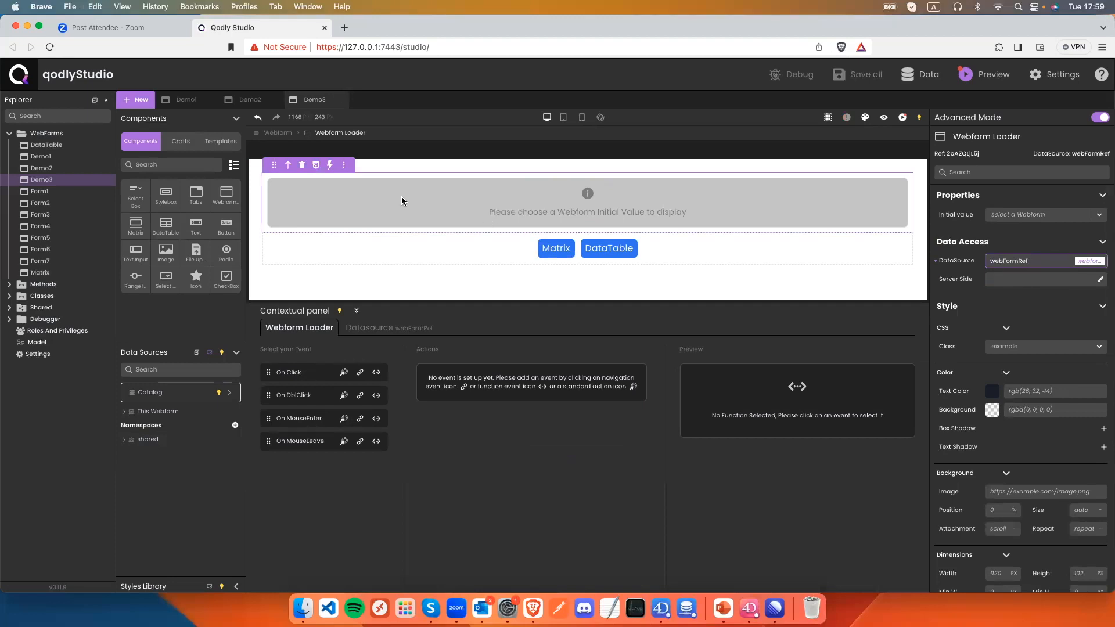
click(611, 256)
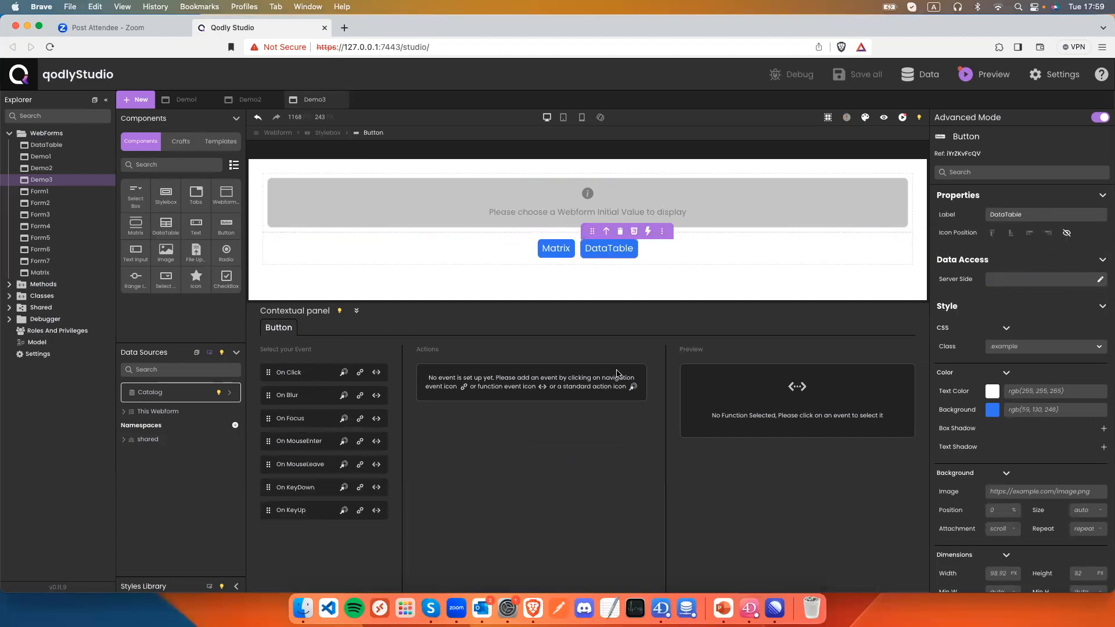
Add ds.switchWebForm to DataTable's On Click with formRef Number 2, result into webFormRef.
click(372, 377)
click(591, 423)
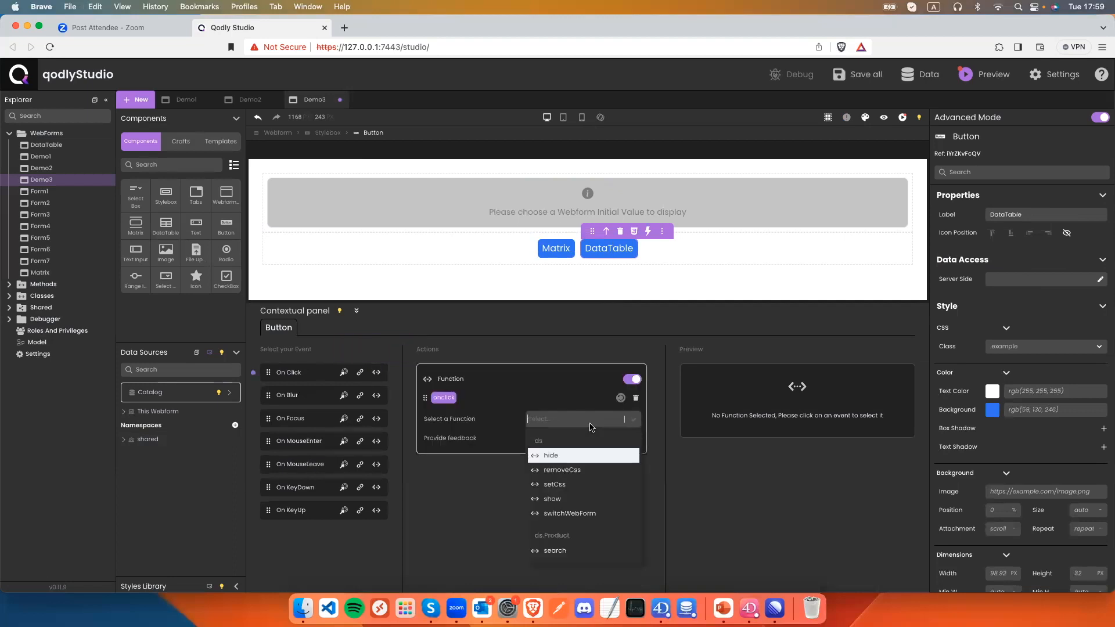
click(574, 515)
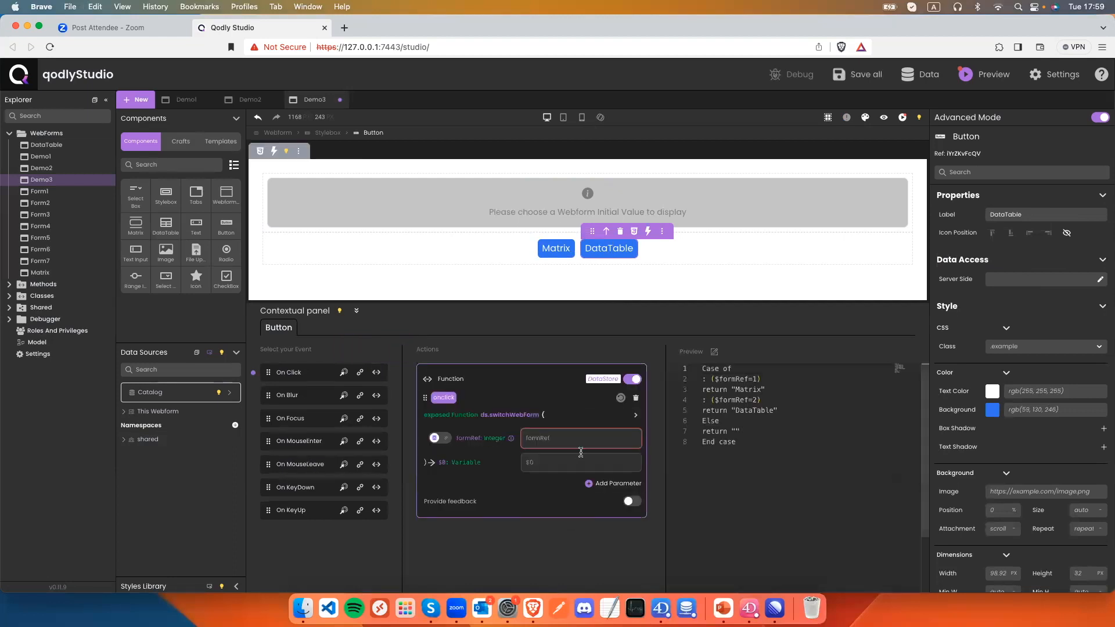
click(441, 438)
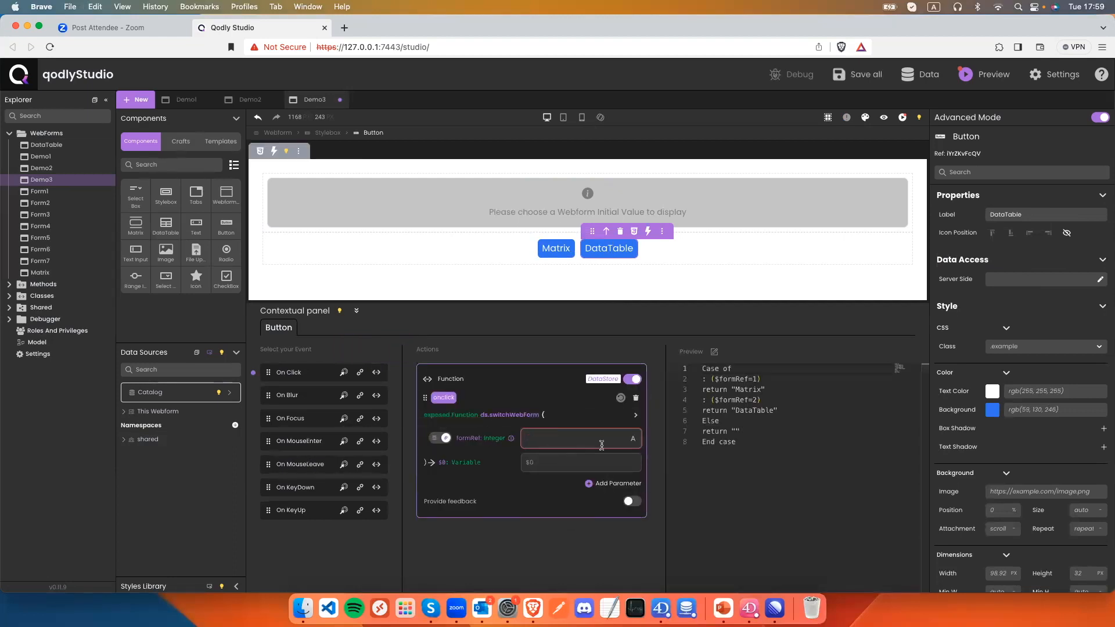
click(634, 444)
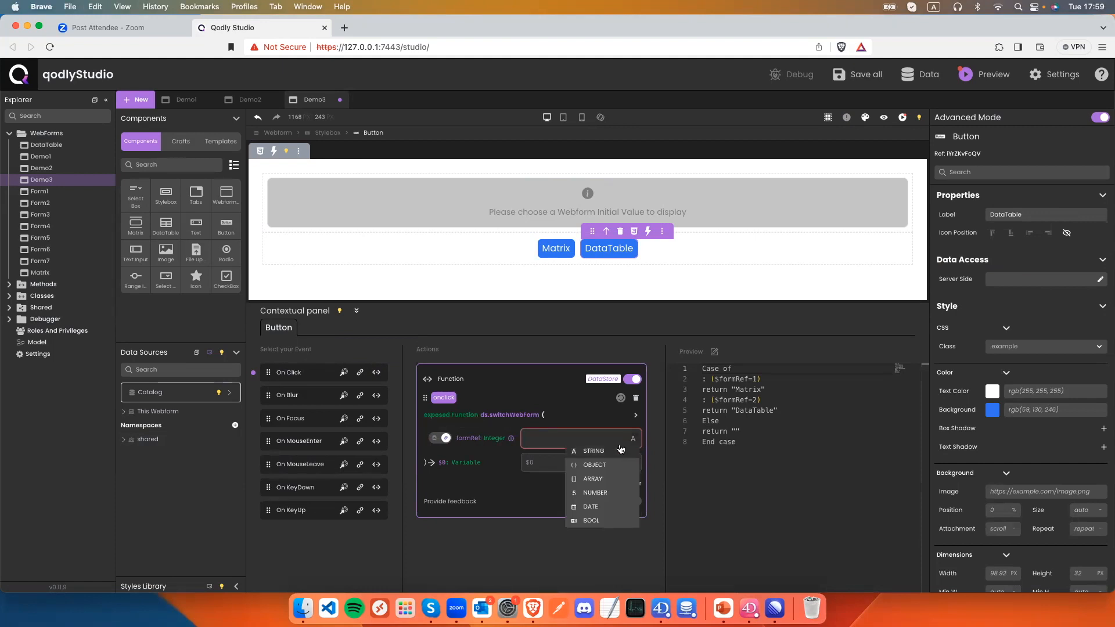
click(604, 491)
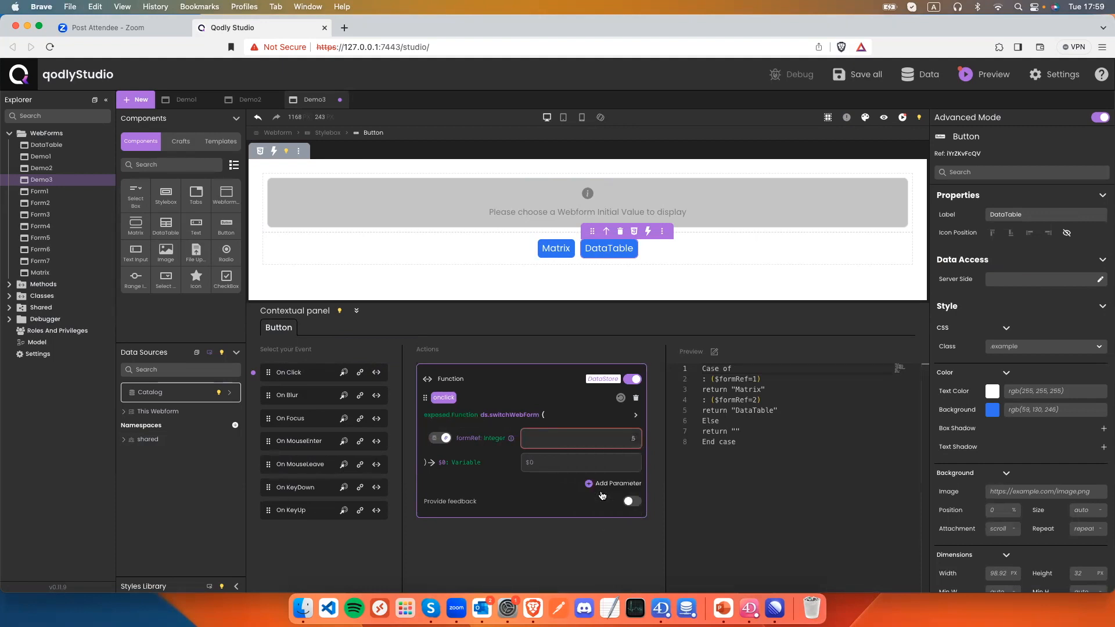
click(552, 456)
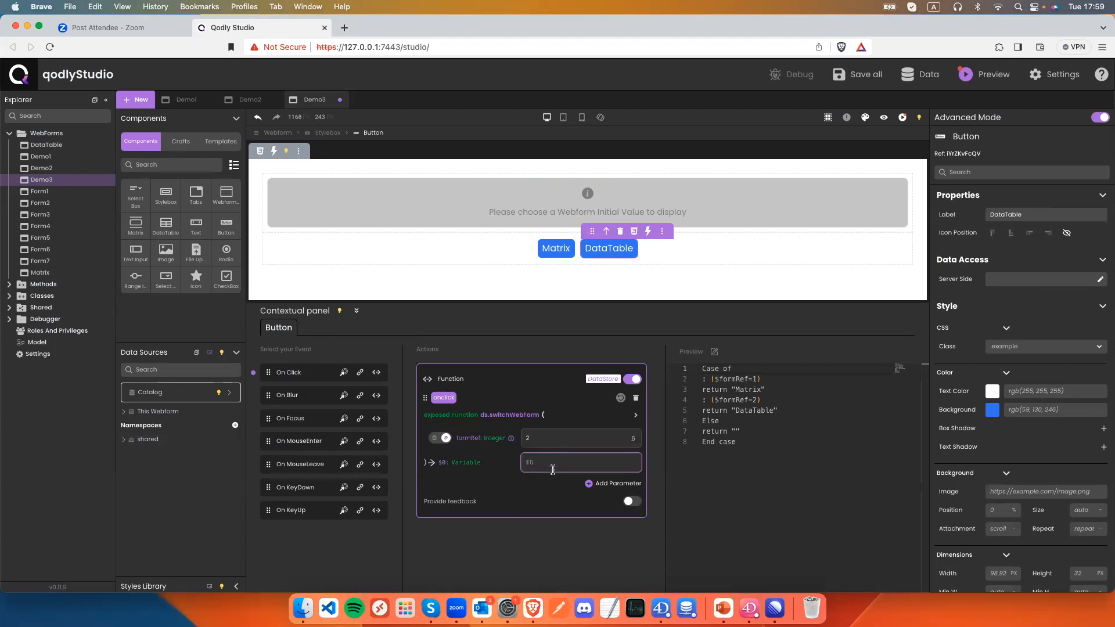
click(554, 480)
Save Demo3, preview it loading Matrix then DataTable, and return to editing.
key(super+s)
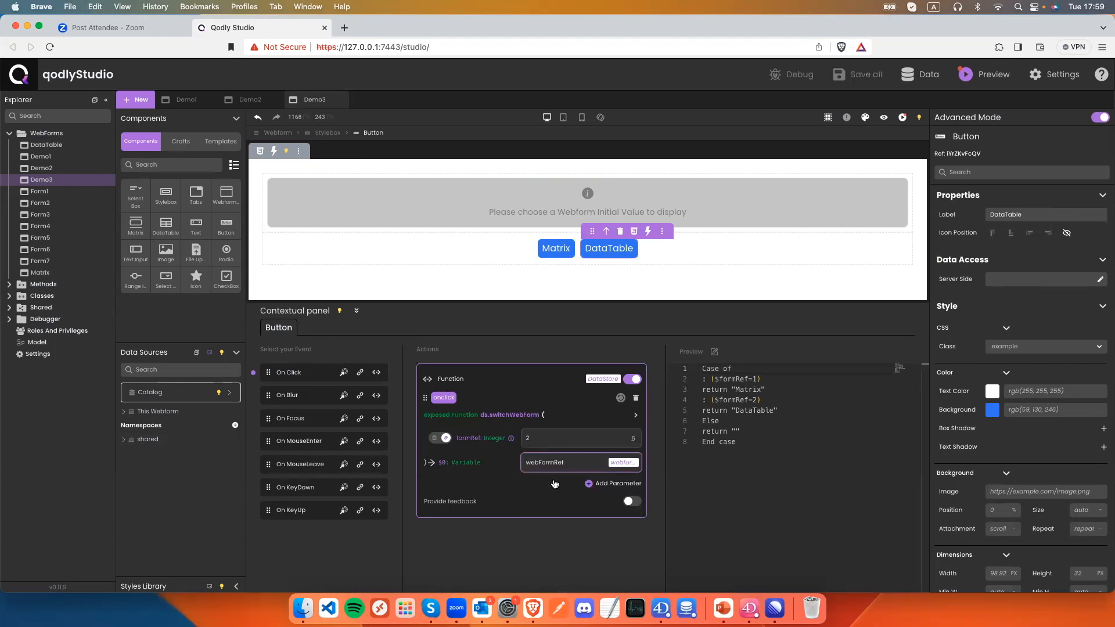
click(885, 117)
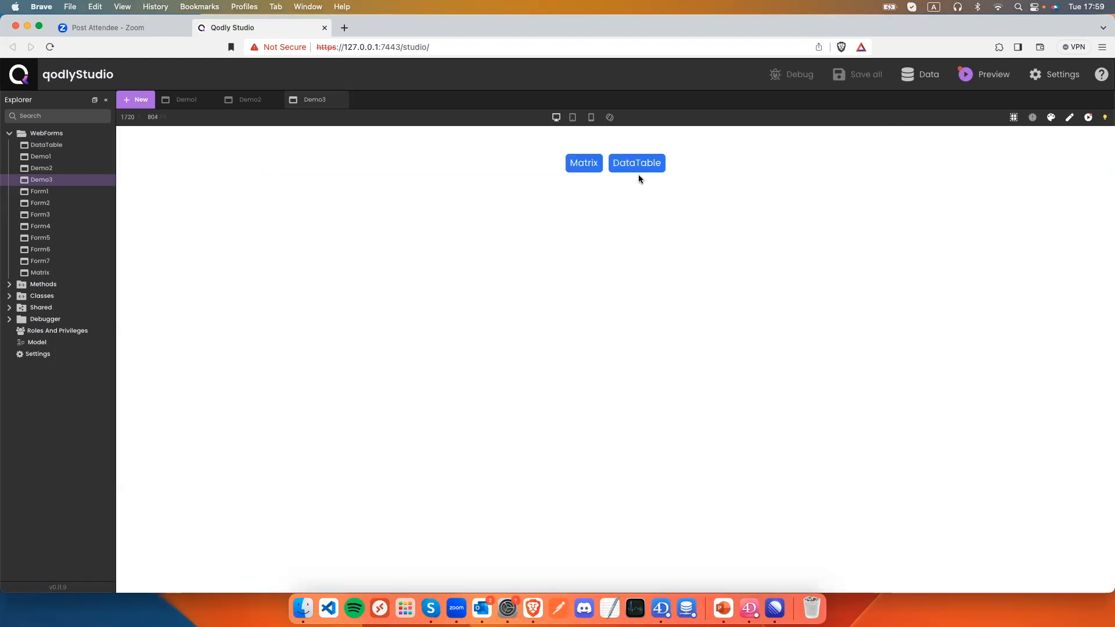
click(573, 167)
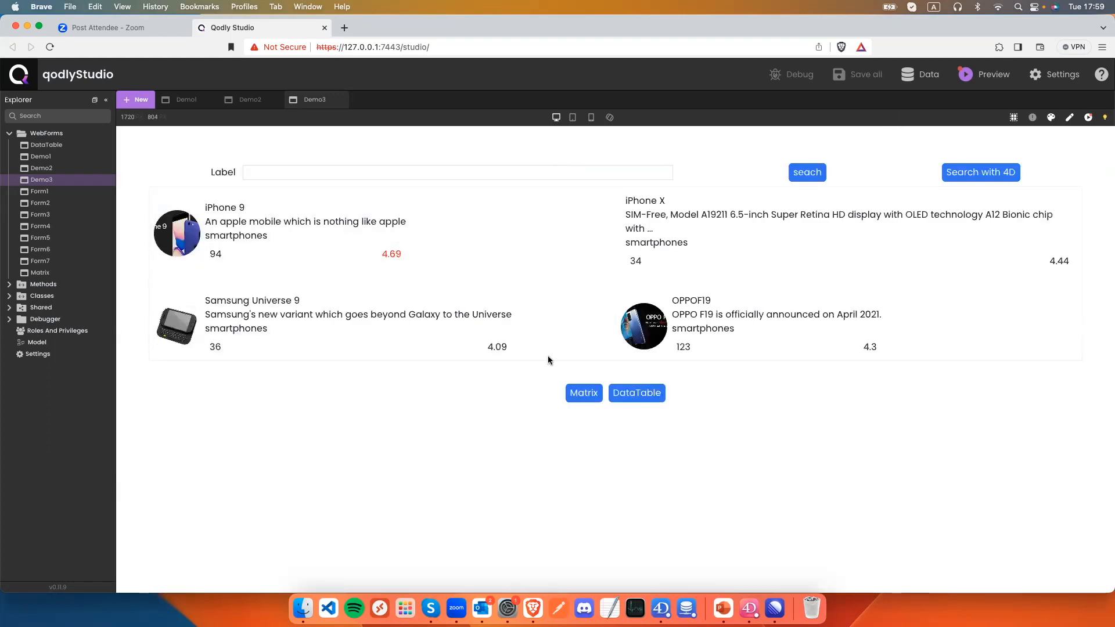
click(641, 397)
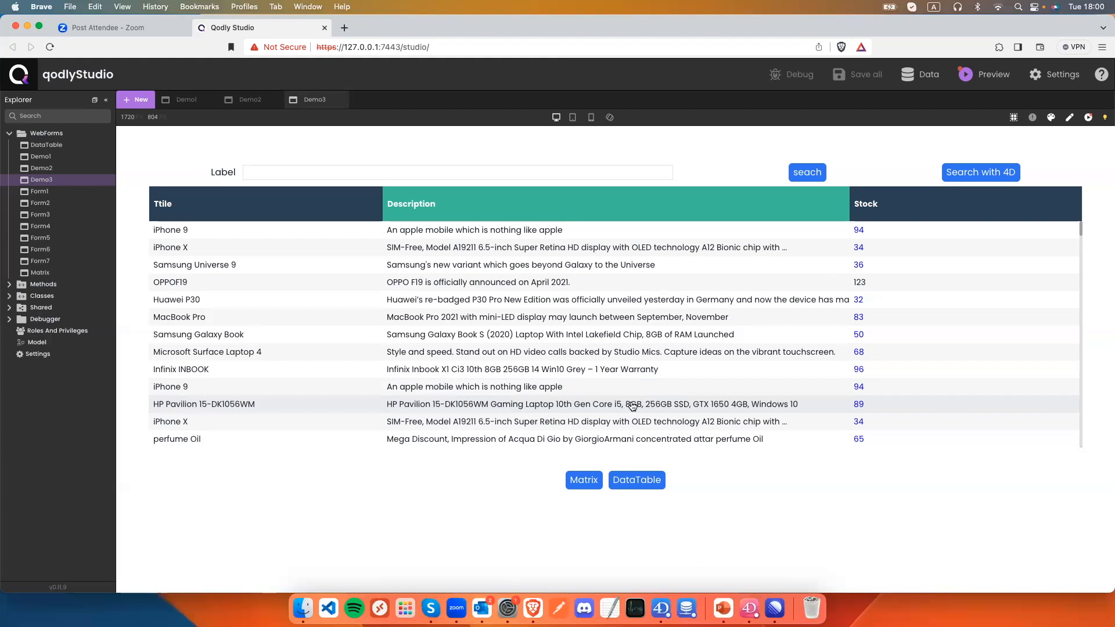
click(1071, 119)
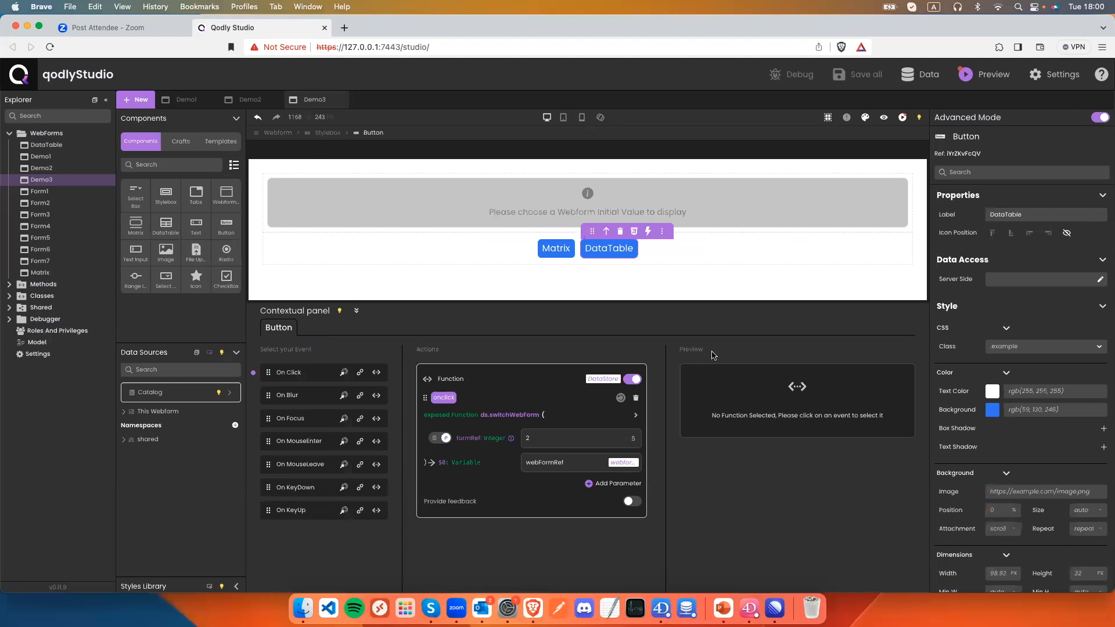
Add ds.switchWebForm to the webform's On Load with formRef Number 1 into webFormRef, then preview.
click(281, 135)
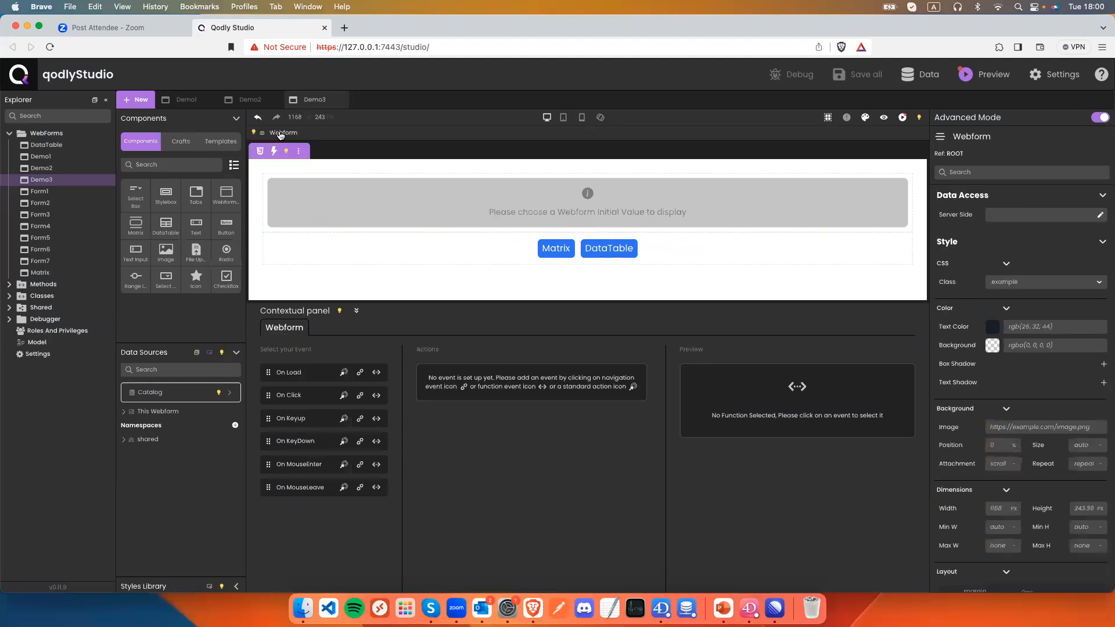
click(376, 372)
click(555, 418)
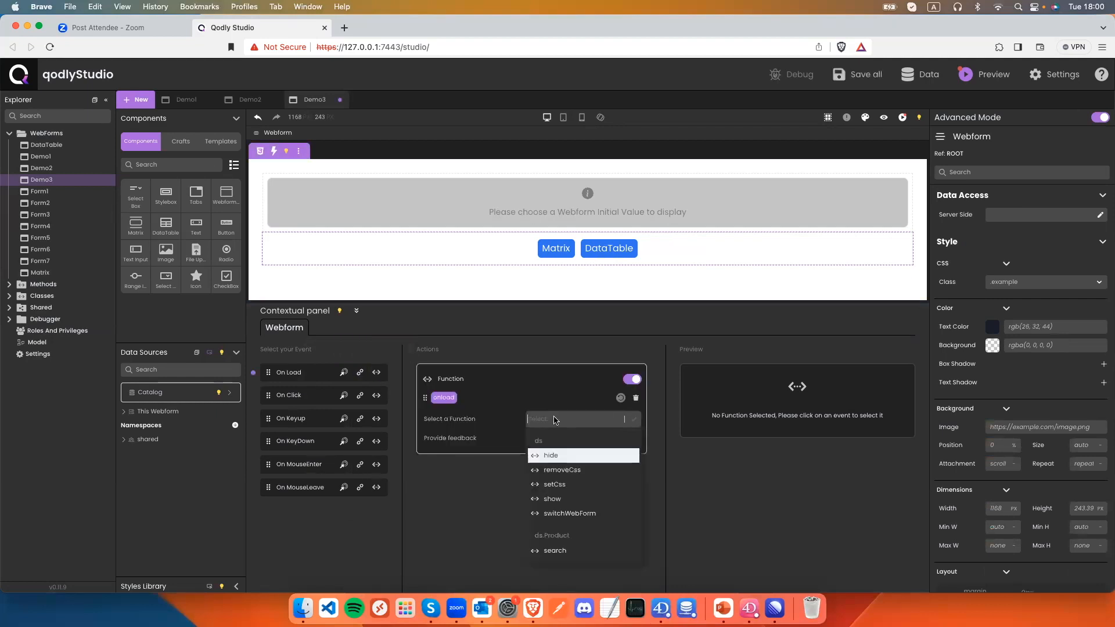
click(563, 513)
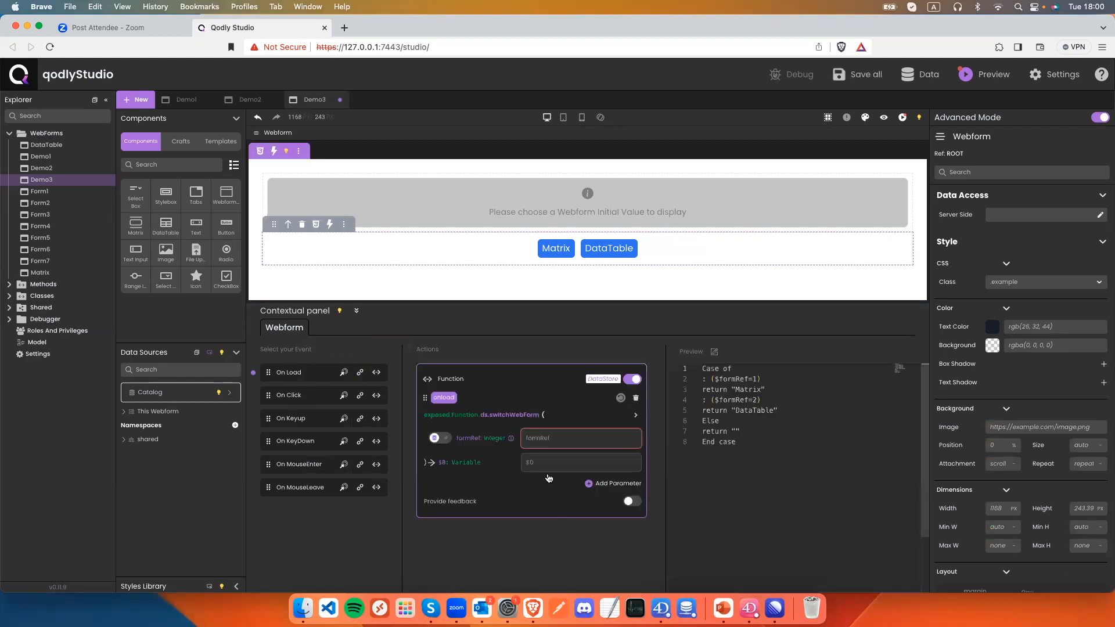
click(635, 444)
click(598, 496)
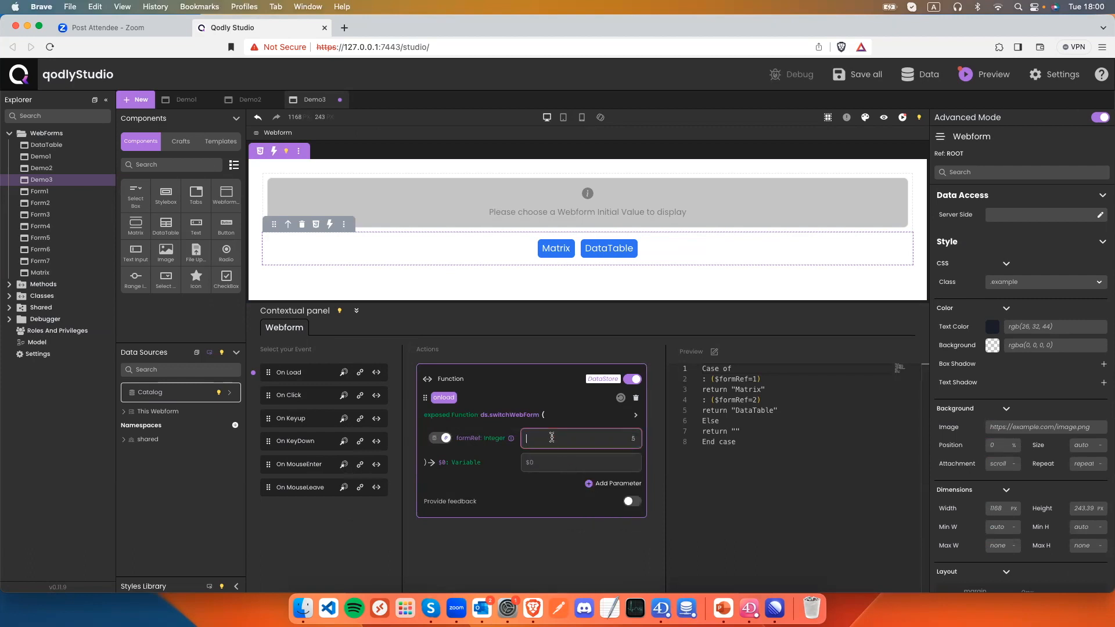
click(557, 458)
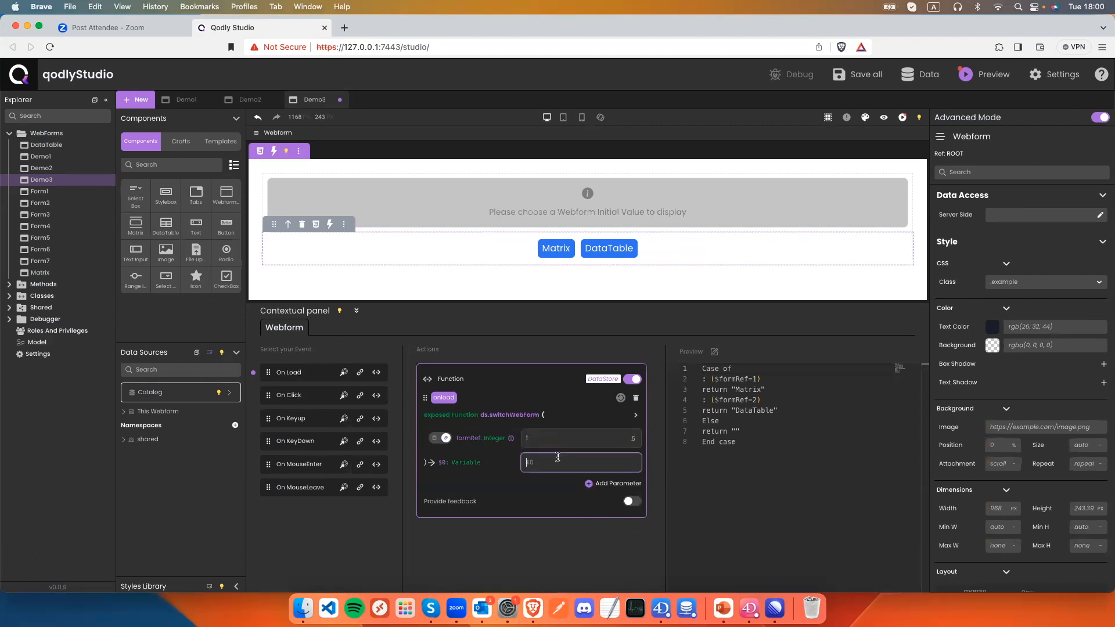
text(webFormRef)
click(559, 479)
click(883, 117)
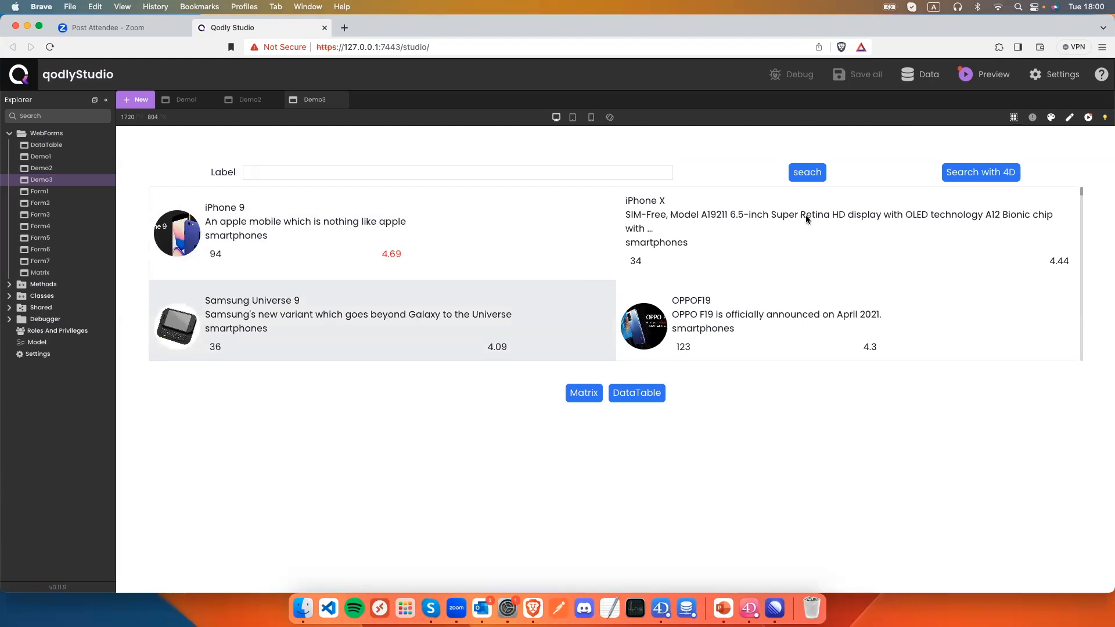
click(1071, 118)
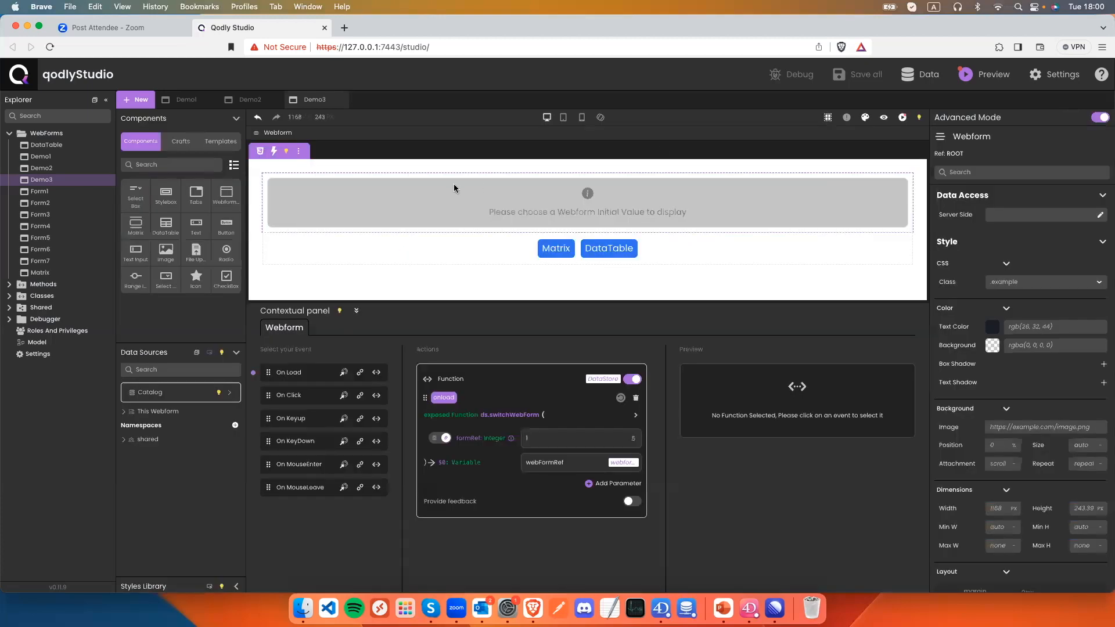
Create a new webform named Demo4.
click(106, 136)
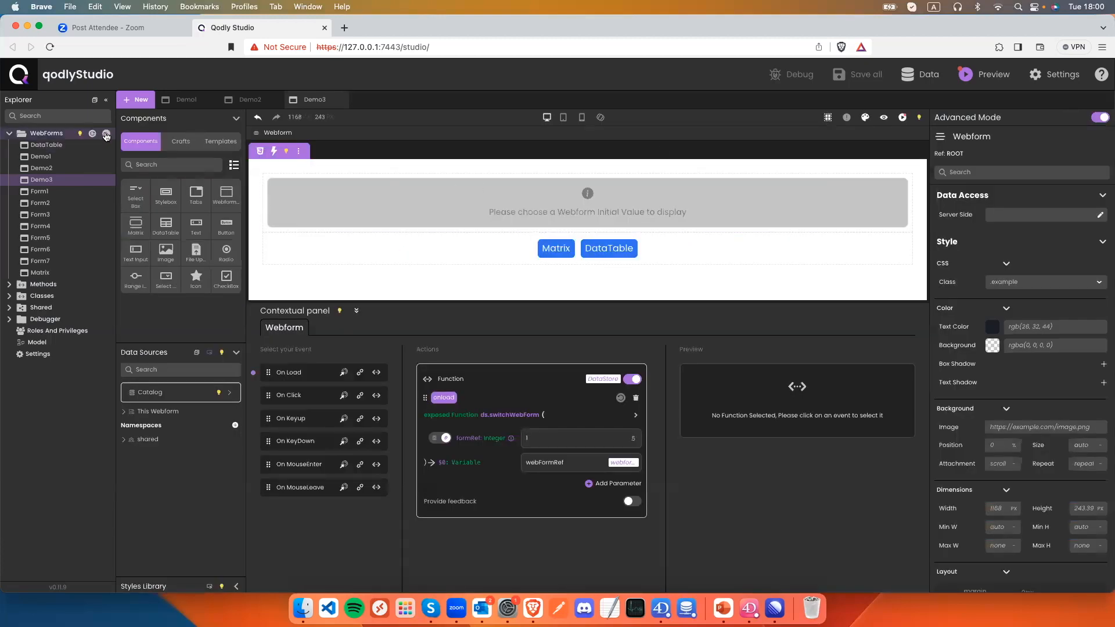
text(Demo4)
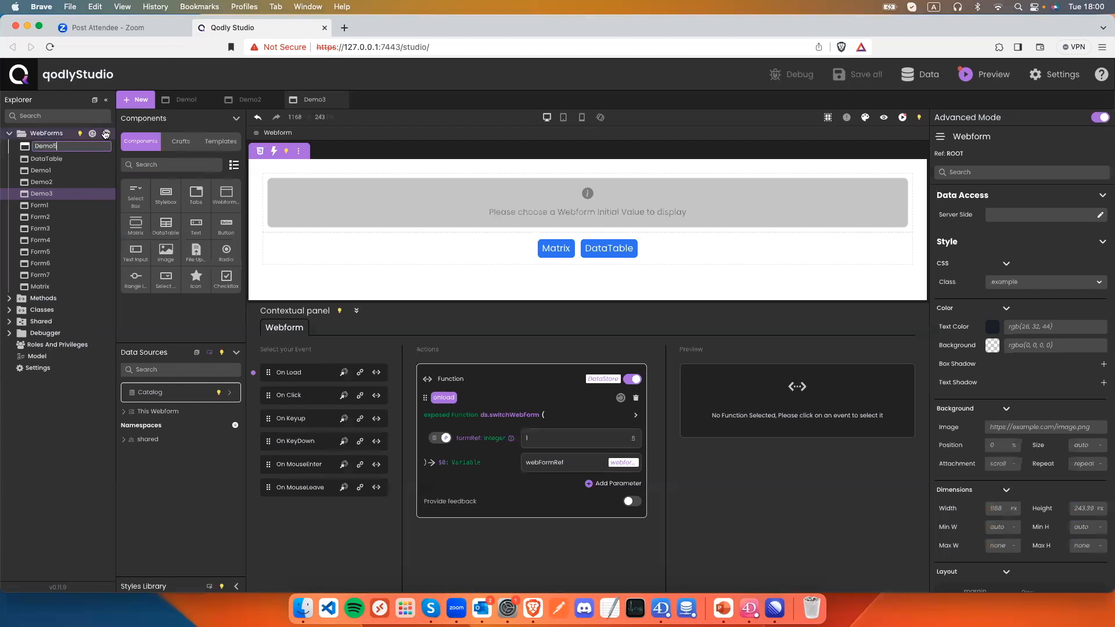
key(Return)
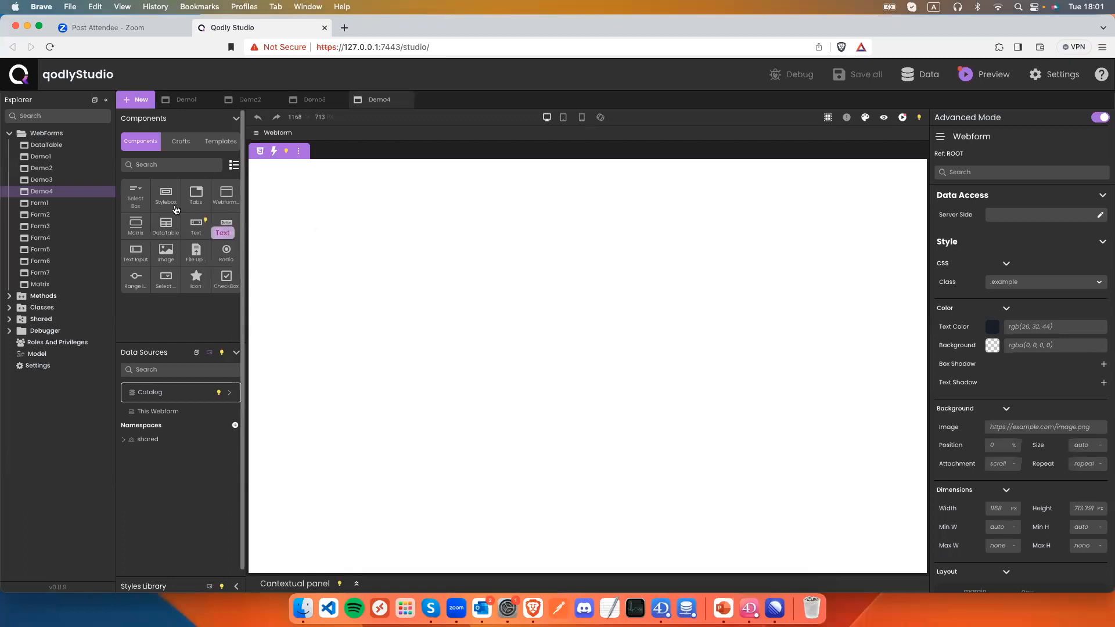
Add two Styleboxes to the webform and drop four Buttons into the first one.
drag(168, 200, 336, 214)
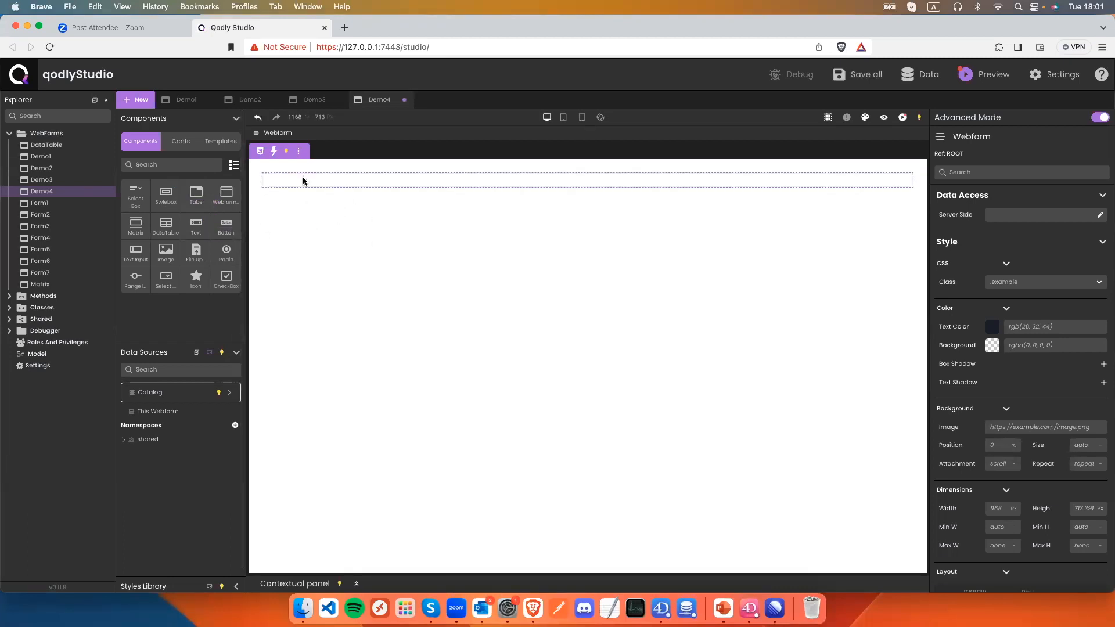
drag(168, 202, 267, 215)
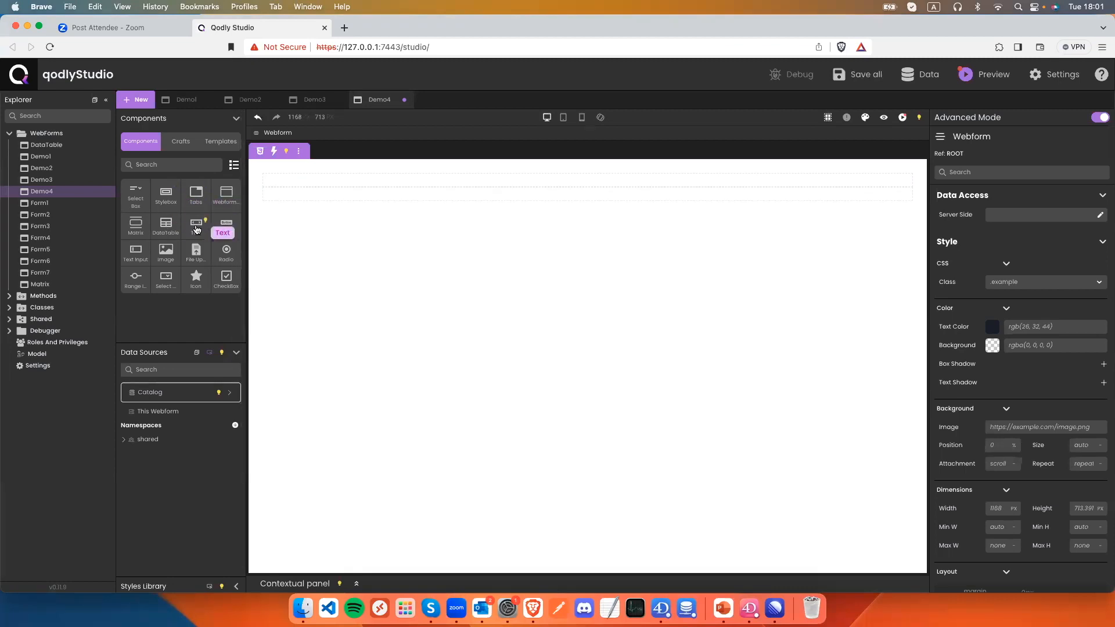
drag(226, 224, 294, 192)
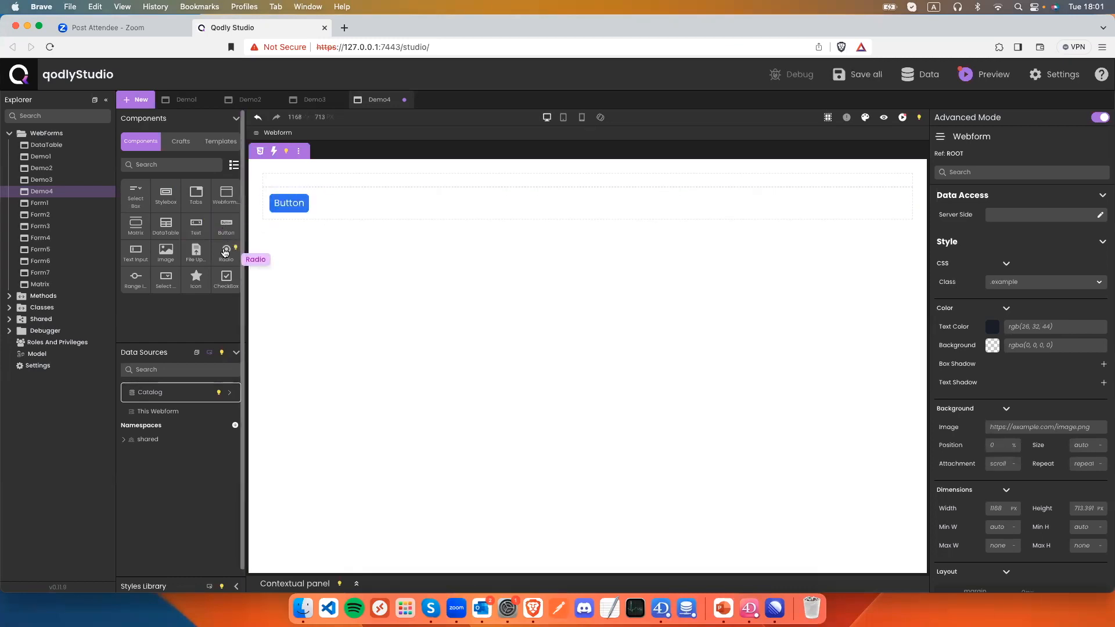
drag(231, 226, 368, 219)
drag(226, 225, 364, 218)
click(364, 219)
Lay the buttons out in a flex row, centred, with a 20 px gap.
scroll(1013, 497, down, 5)
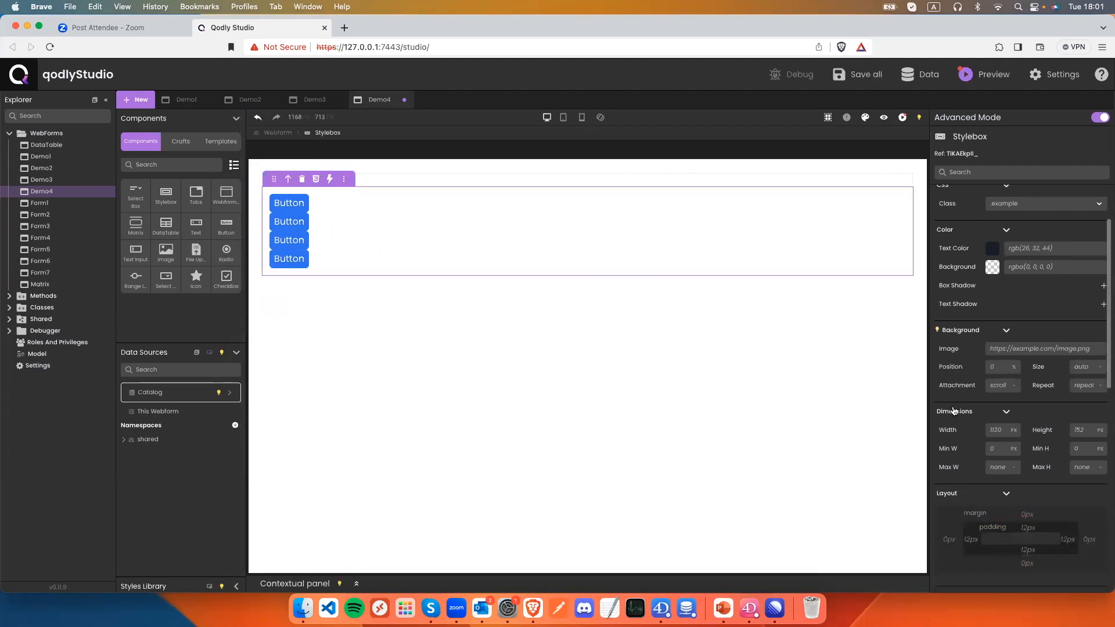
scroll(1013, 497, down, 5)
click(1011, 489)
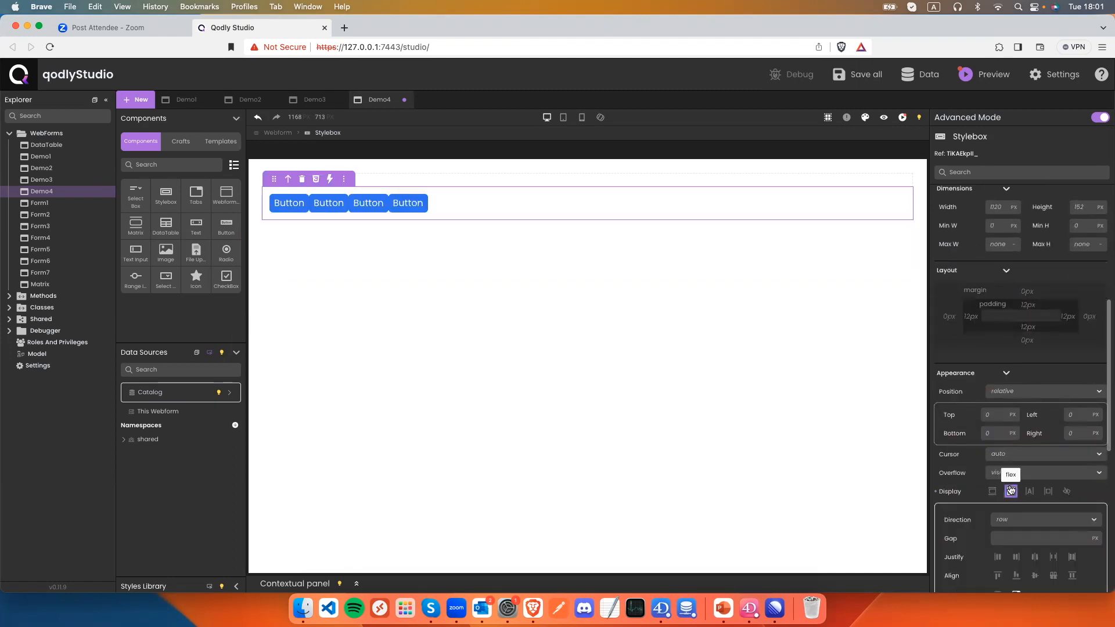
click(1034, 557)
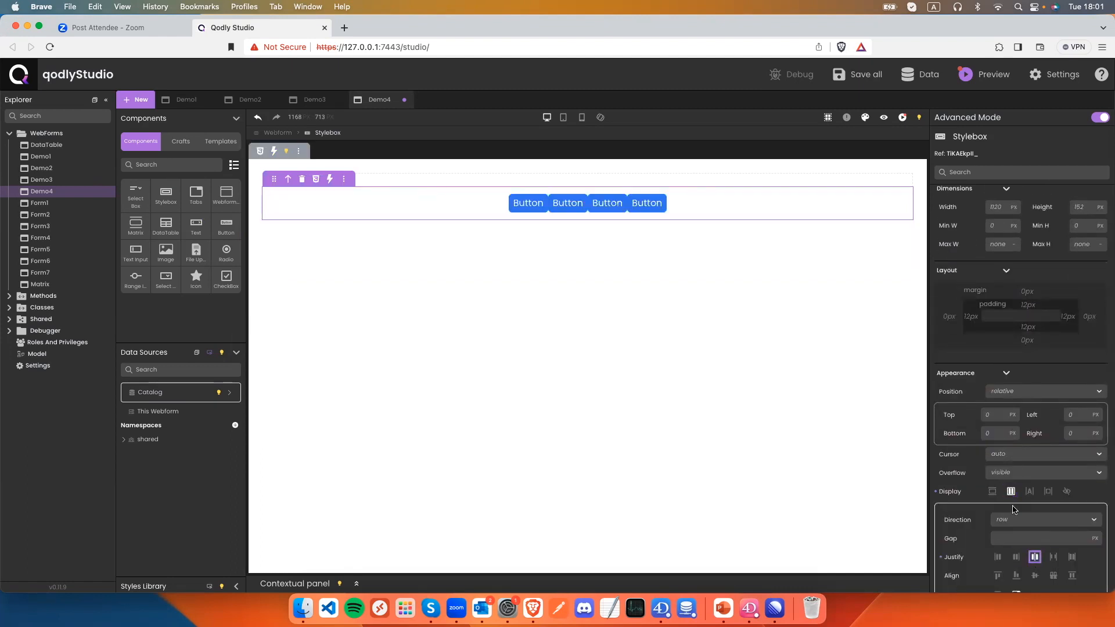
click(1006, 538)
text(20)
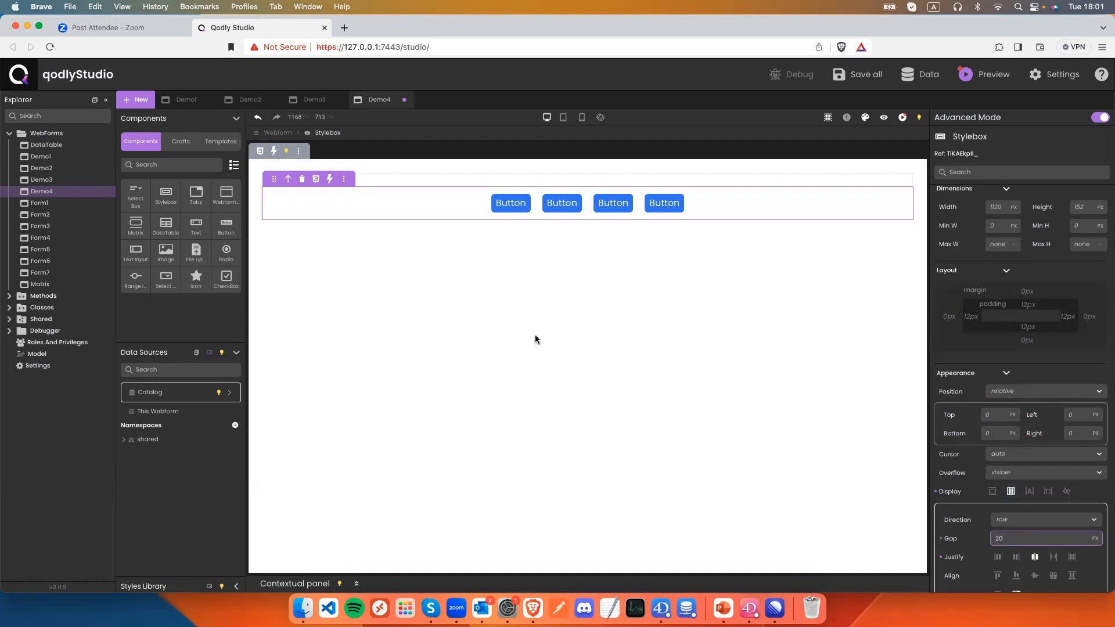
click(525, 209)
scroll(997, 276, up, 5)
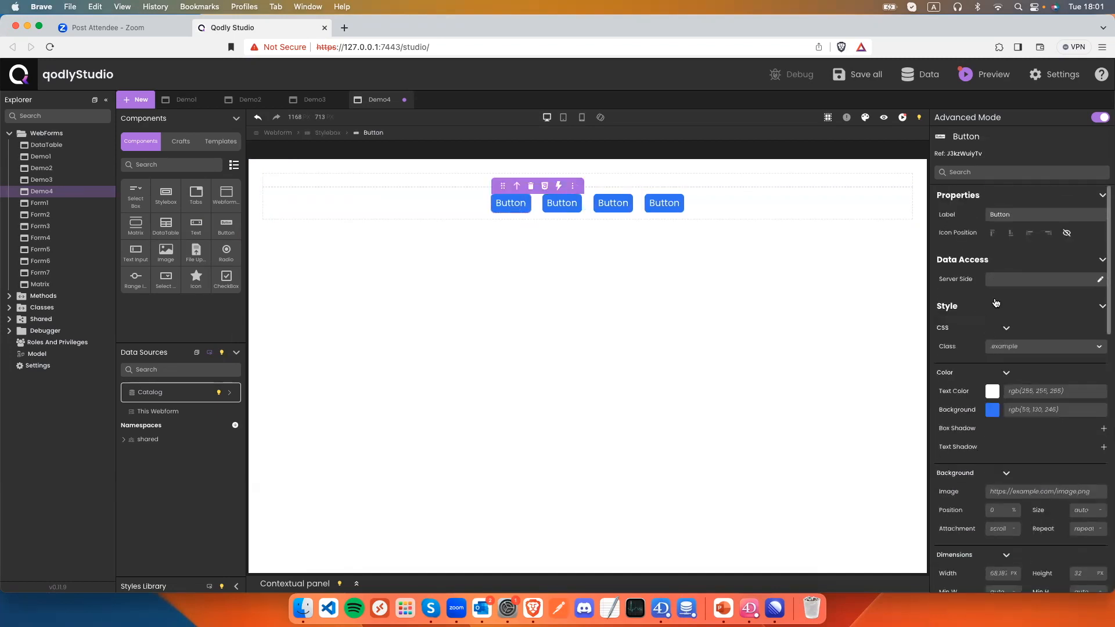
Label the first two buttons 'add CSS' and 'Remove CSS'.
double_click(999, 214)
text(odd)
text( CSS)
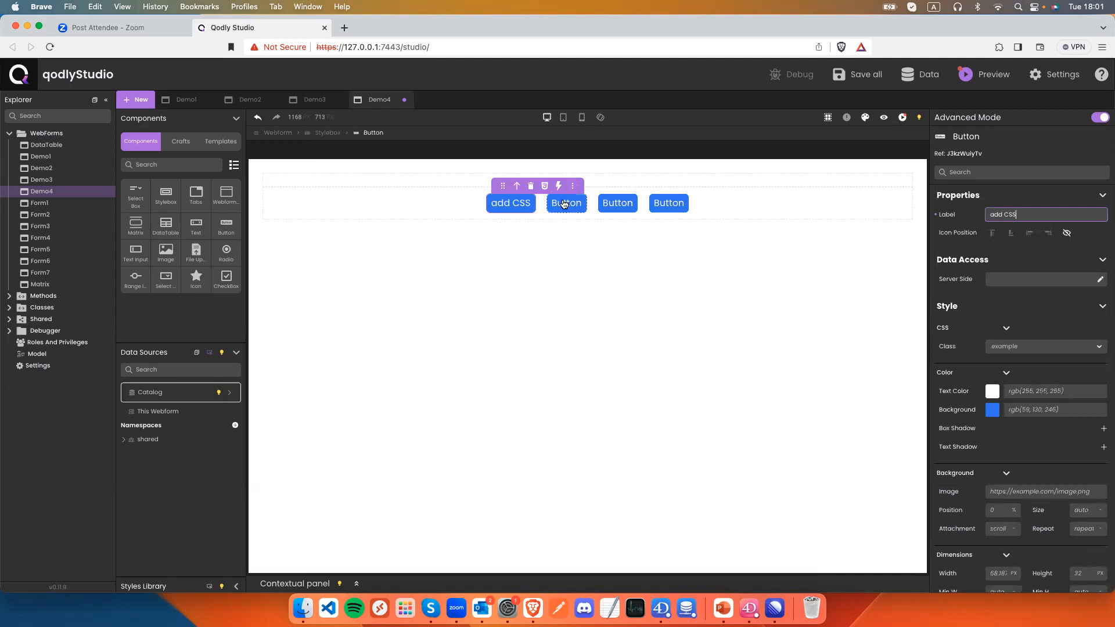
click(563, 205)
double_click(1000, 214)
text(Remove CSS)
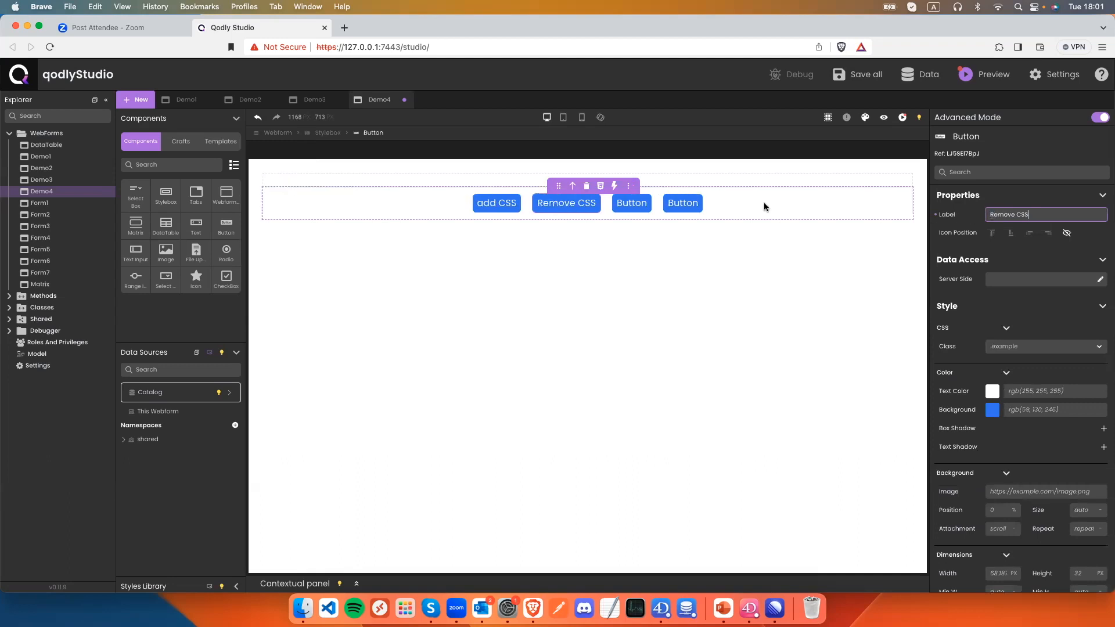
Label the third and fourth buttons 'Show' and 'Hide', correcting the typos.
double_click(630, 202)
double_click(999, 215)
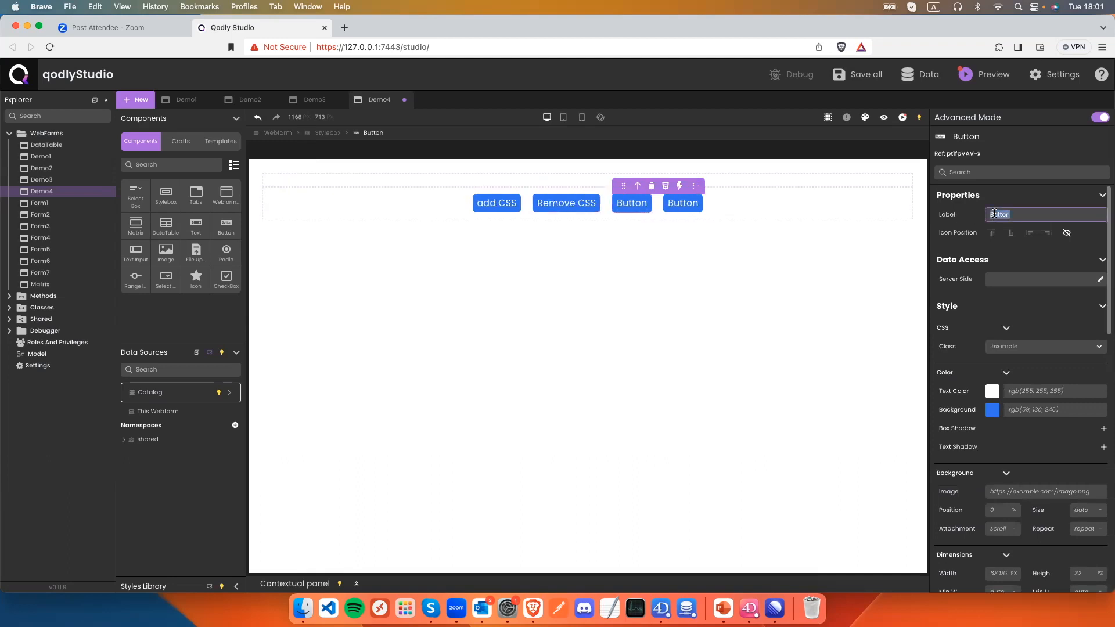
text(Show)
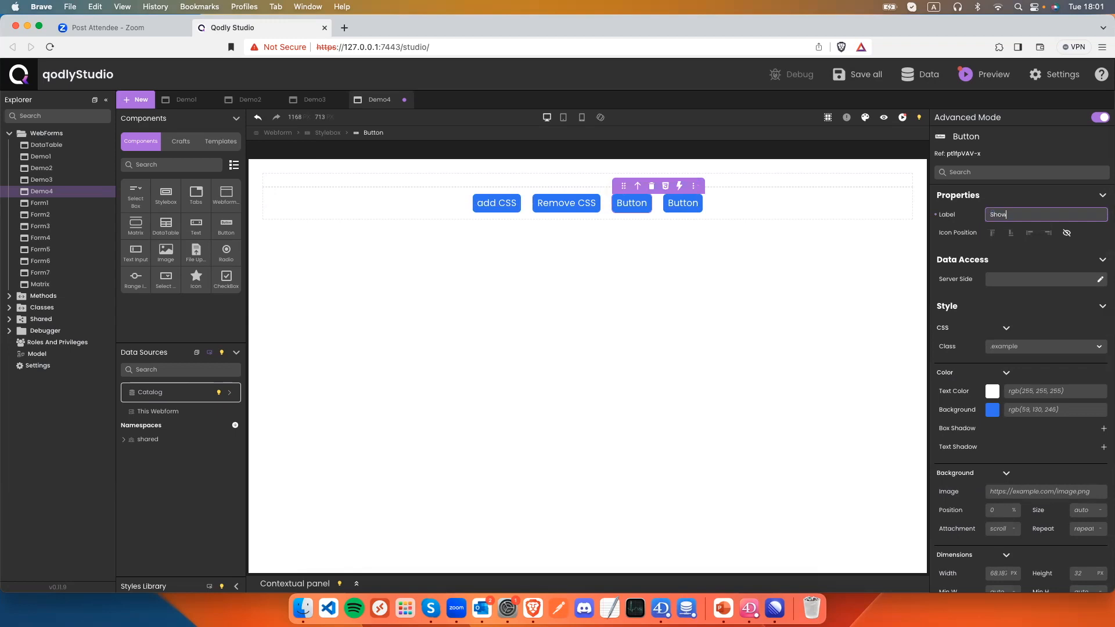
click(680, 203)
double_click(1006, 215)
text(hiod)
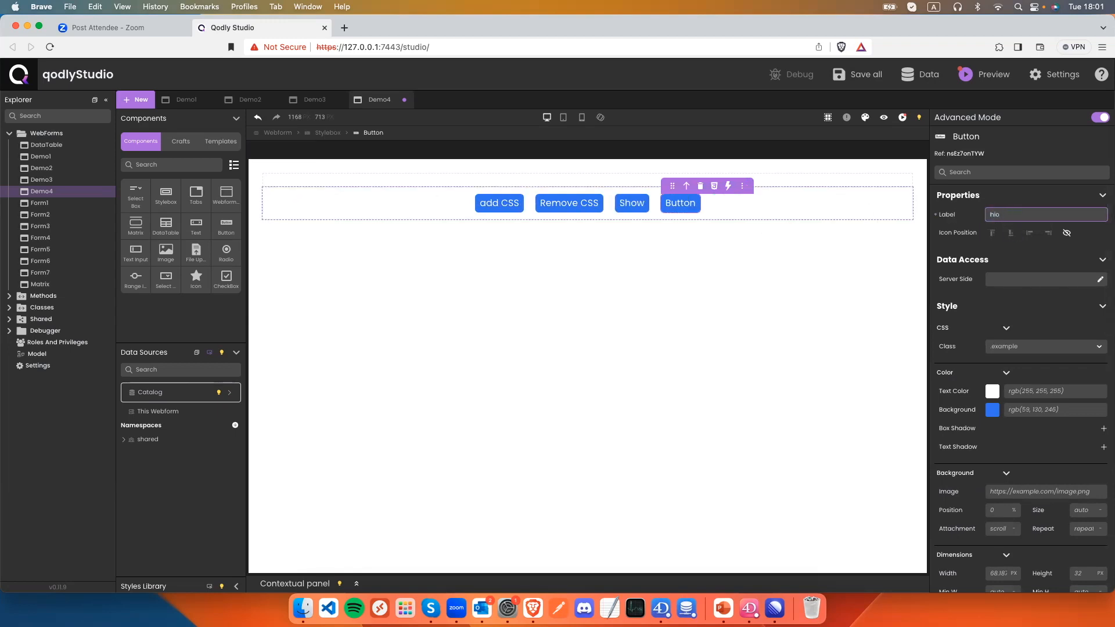
key(BackSpace)
text(de)
key(Left)
key(Left)
key(Left)
key(BackSpace)
text(h)
key(BackSpace)
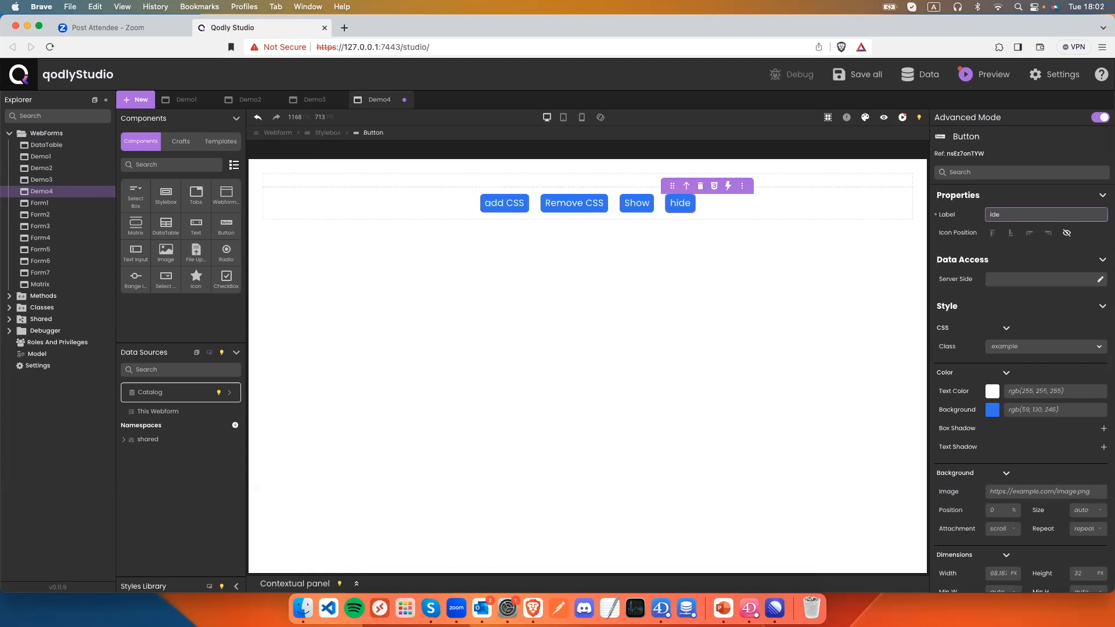
text(H)
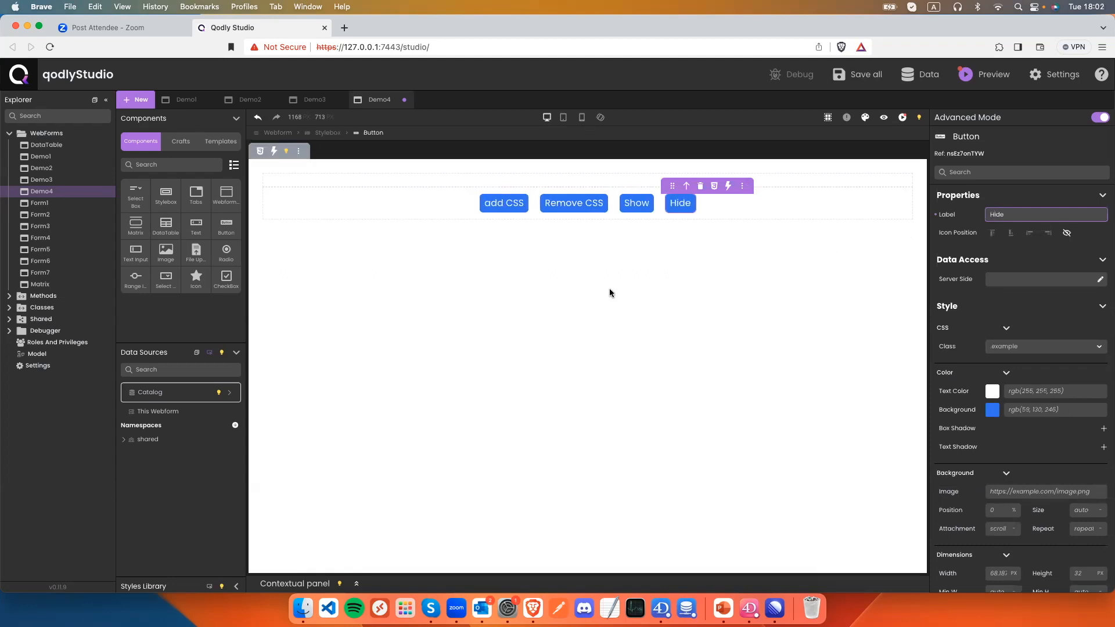
Add a new Stylebox above the buttons sized 500 wide by 200 high.
drag(166, 194, 320, 186)
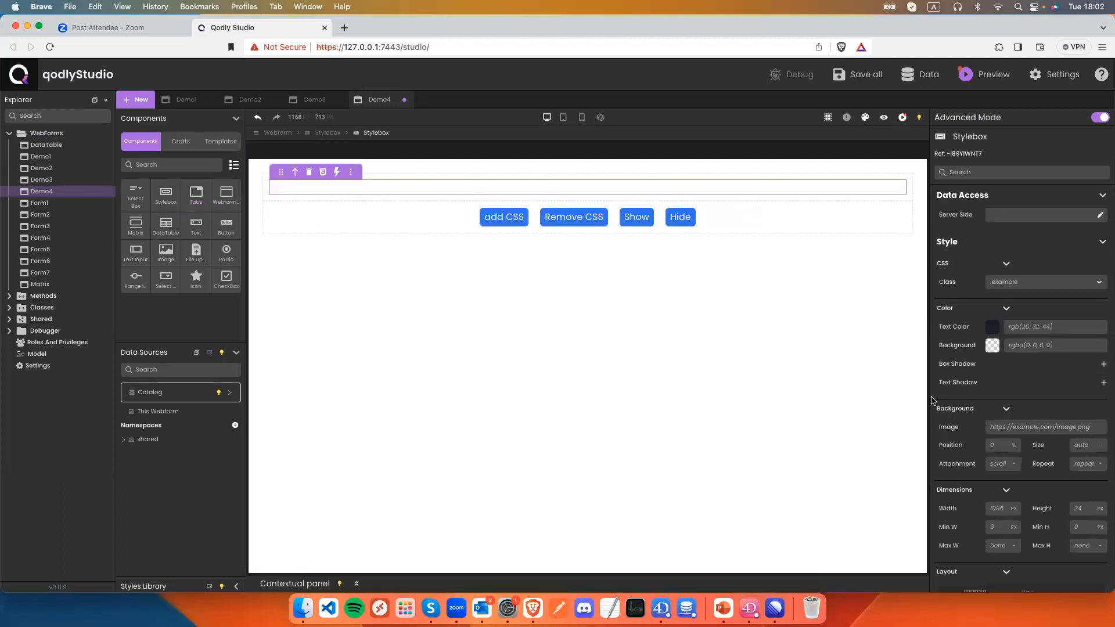
scroll(1016, 464, down, 5)
scroll(1016, 320, up, 5)
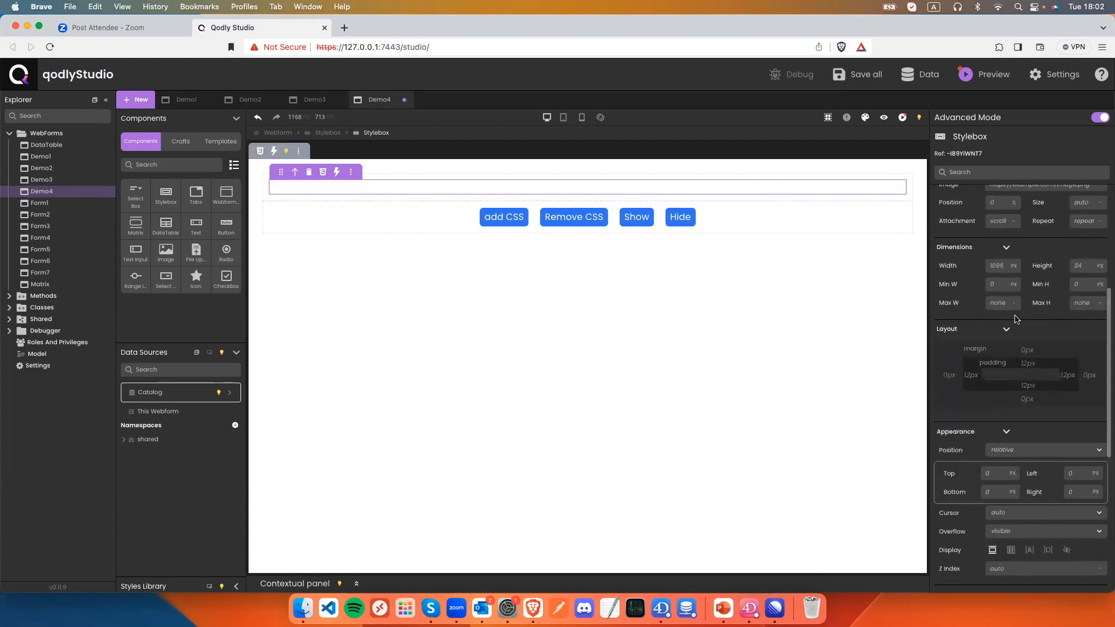
scroll(1016, 320, up, 3)
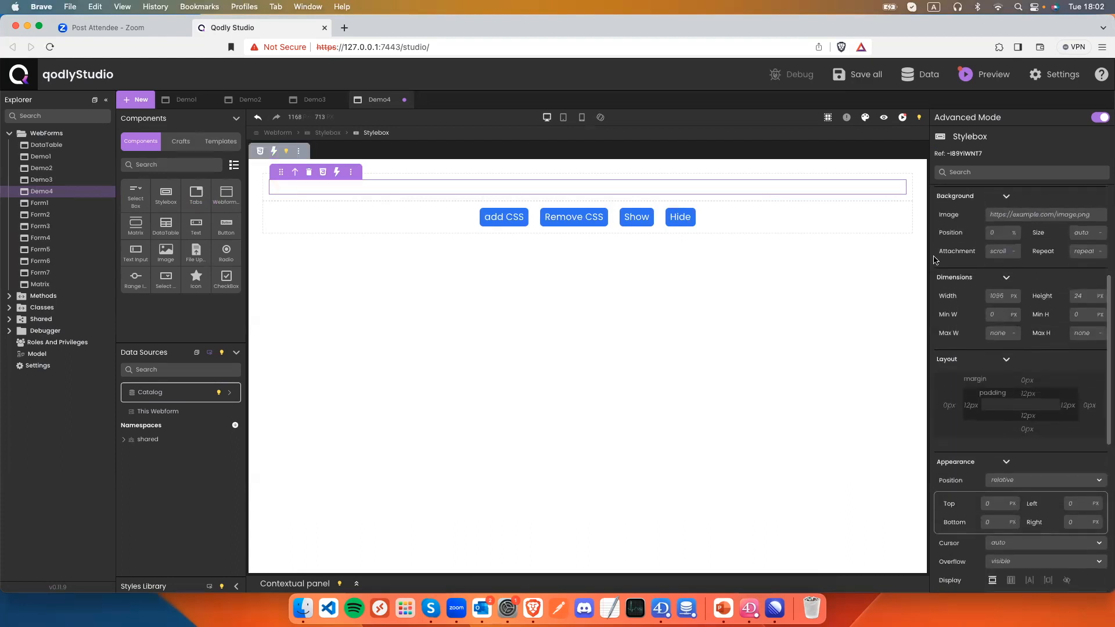
scroll(1040, 359, up, 1)
click(995, 302)
text(500)
click(1084, 303)
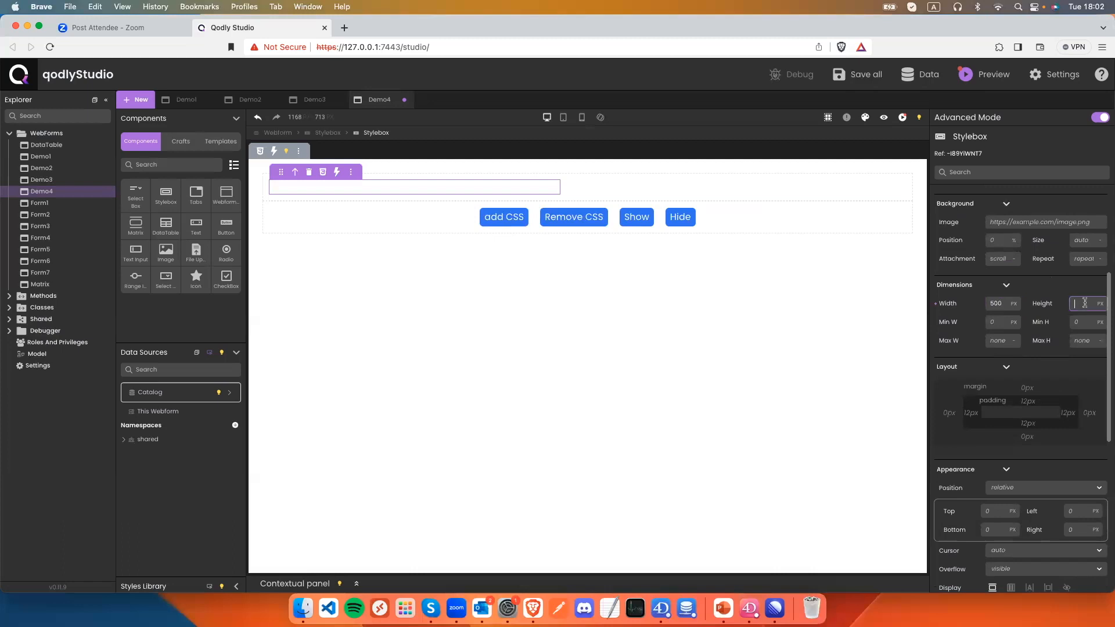
text(200)
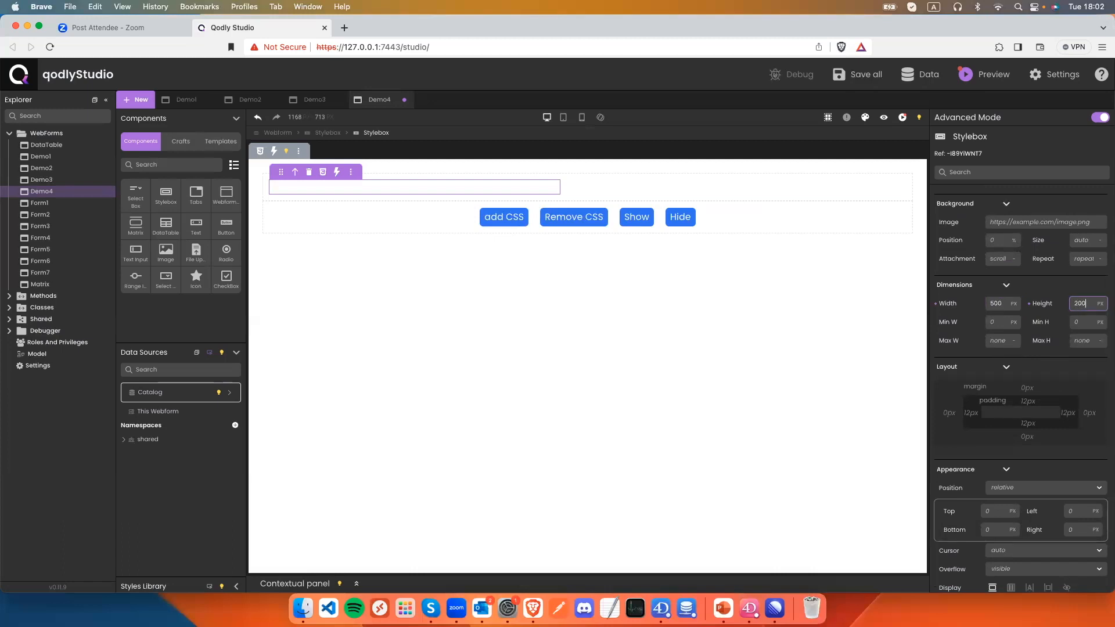
key(Return)
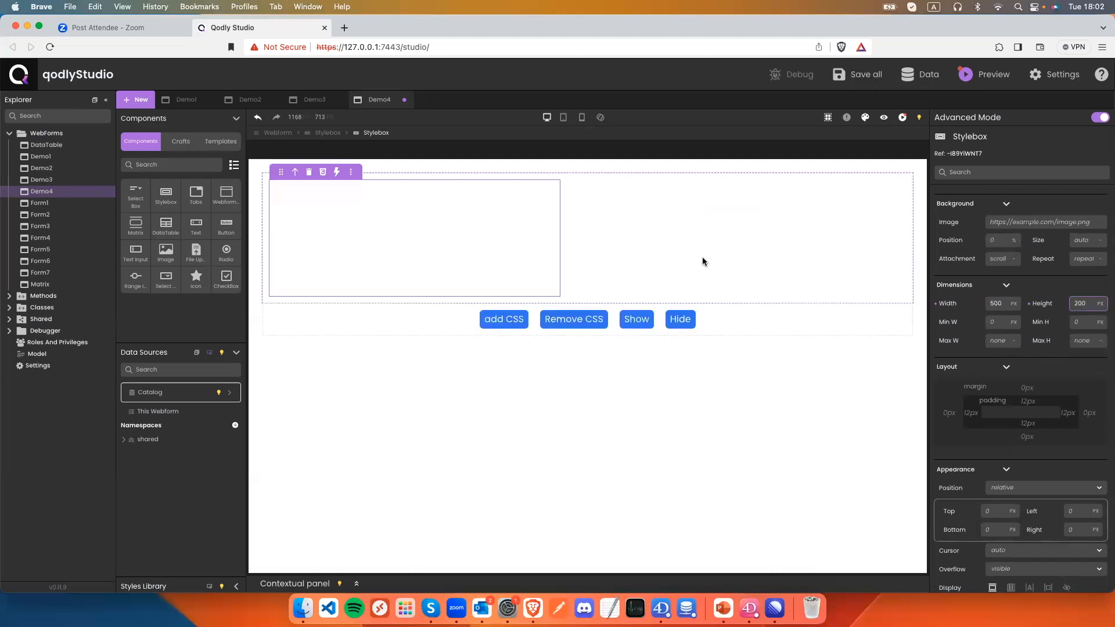
Set the box's container to flex so the box is centred horizontally and vertically.
click(756, 273)
scroll(1079, 441, down, 3)
click(1010, 535)
scroll(1010, 545, down, 3)
click(1034, 519)
click(1035, 536)
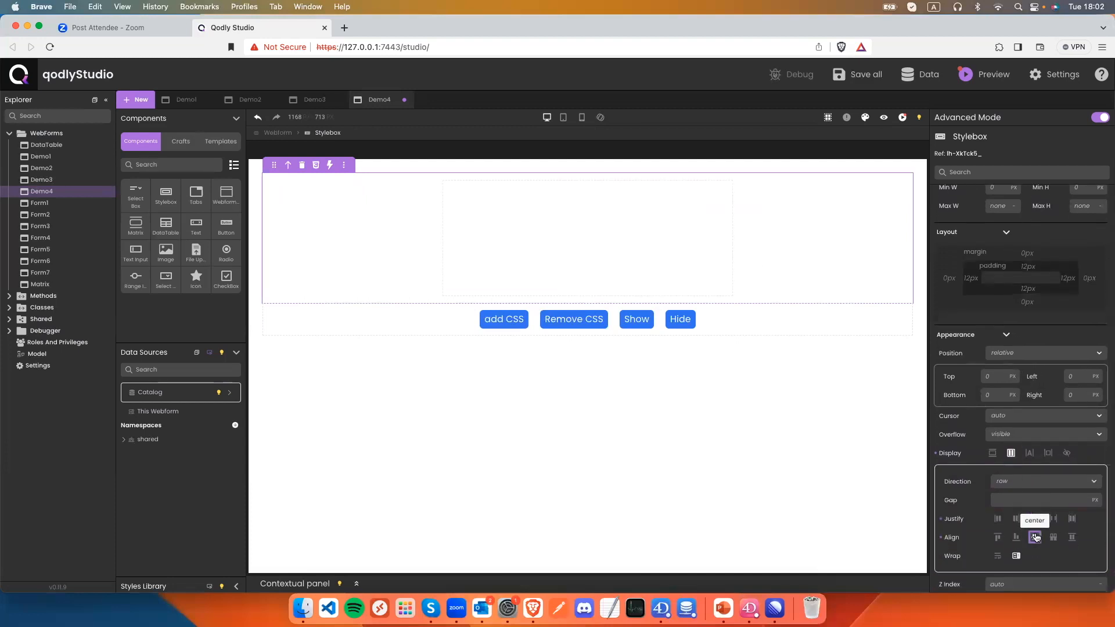
Give the box a 1 px black border and 10 px corner radius, then save.
click(692, 287)
scroll(1015, 465, down, 8)
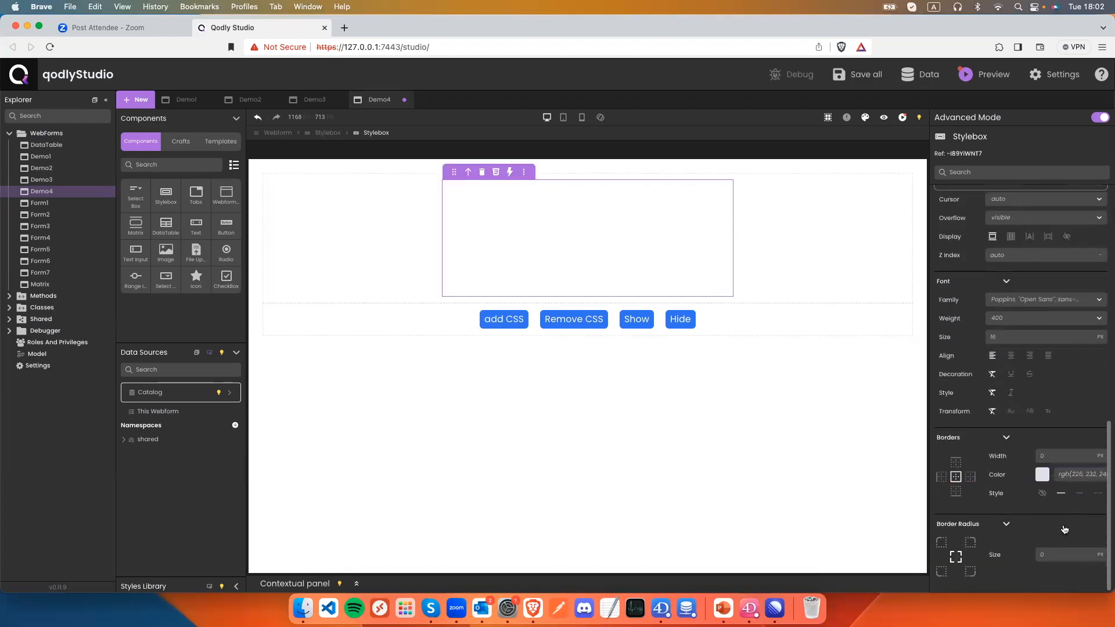
click(1045, 455)
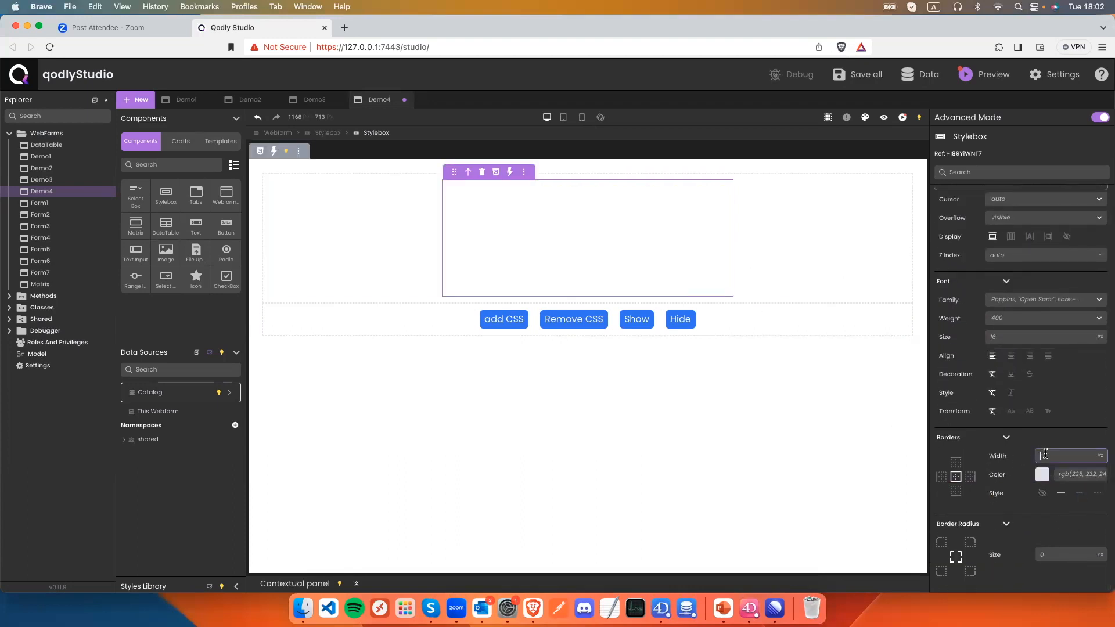
click(1043, 474)
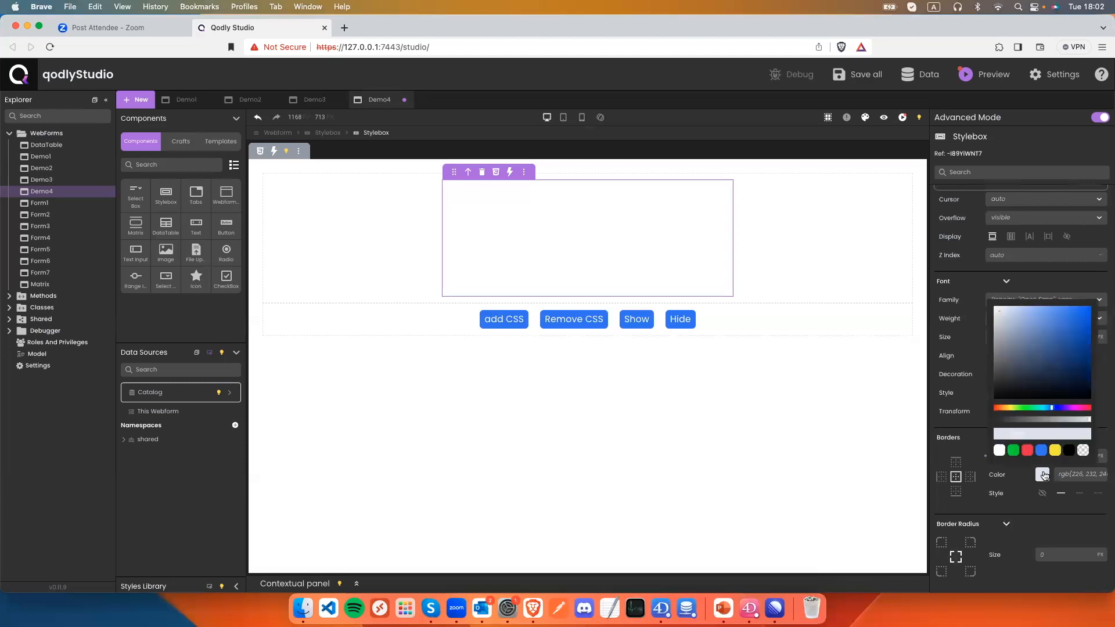
click(1068, 450)
click(1047, 554)
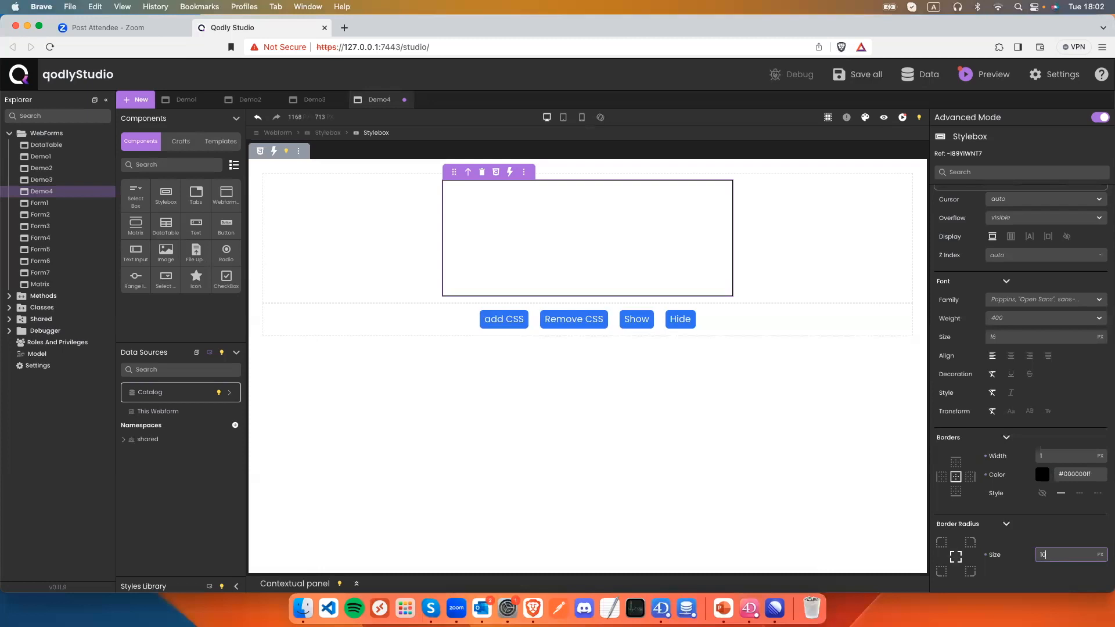
text(10)
click(771, 371)
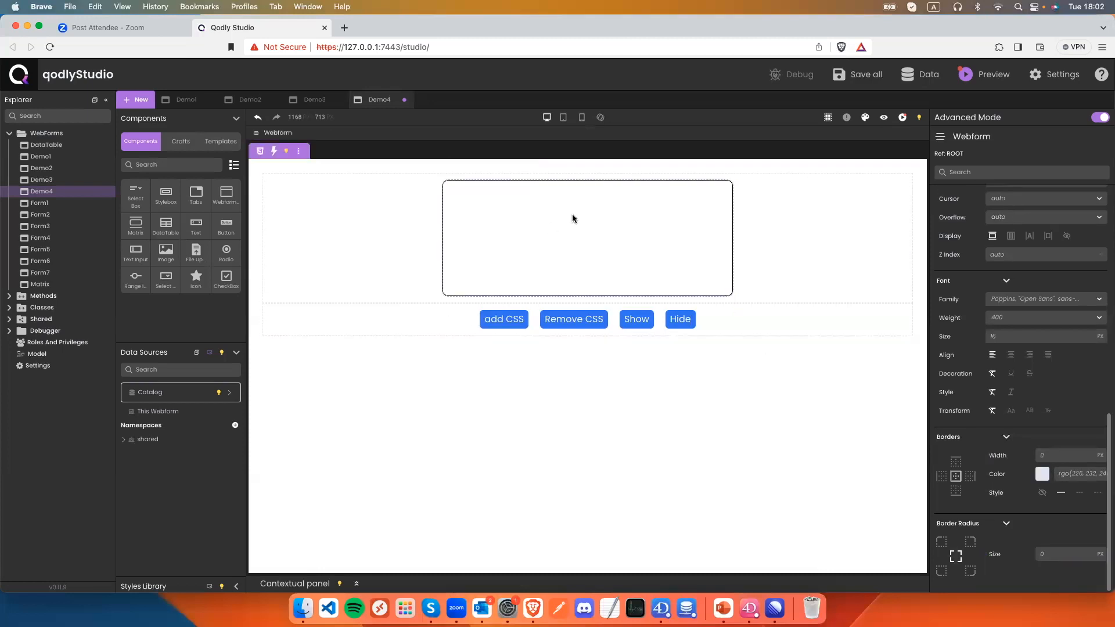
key(super+s)
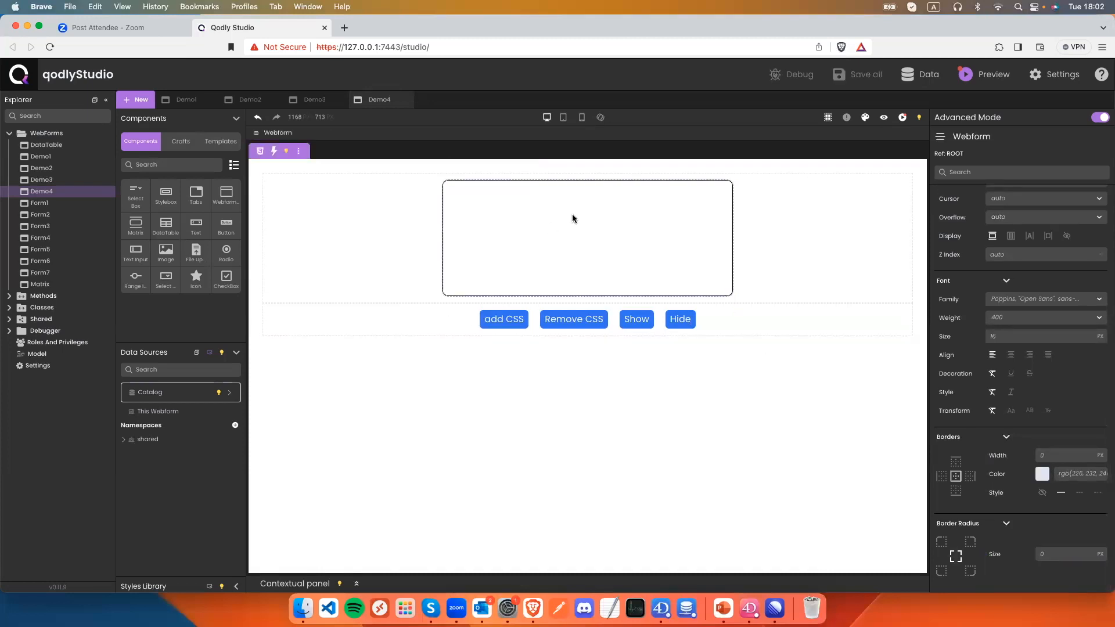
Preview Demo4 in the studio, then switch back to the webform editor.
click(881, 120)
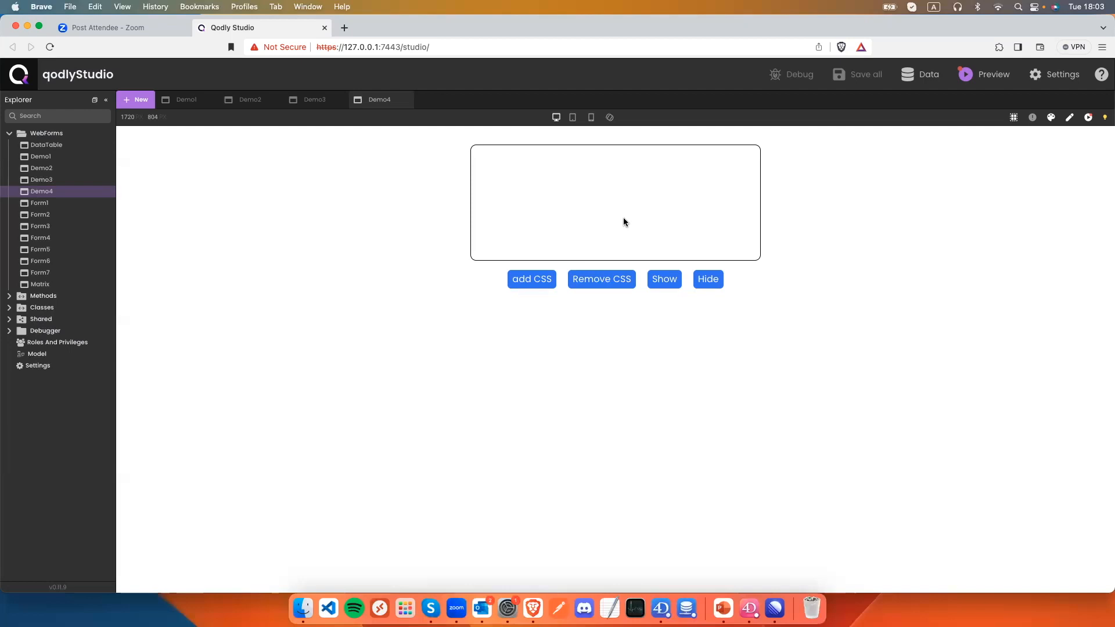
click(1069, 119)
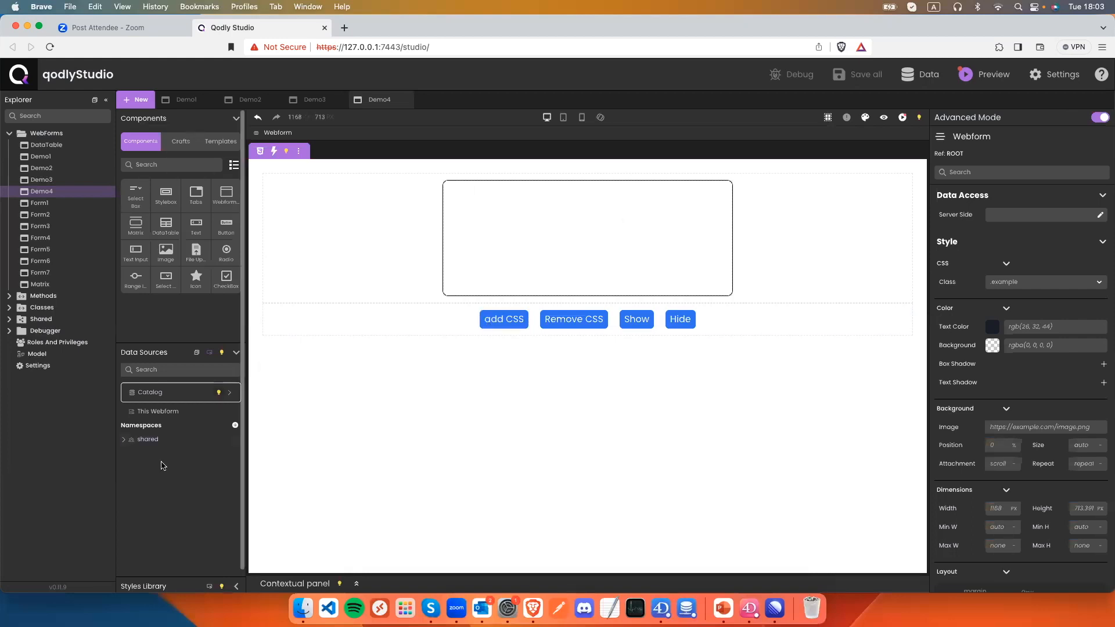
scroll(154, 566, down, 1)
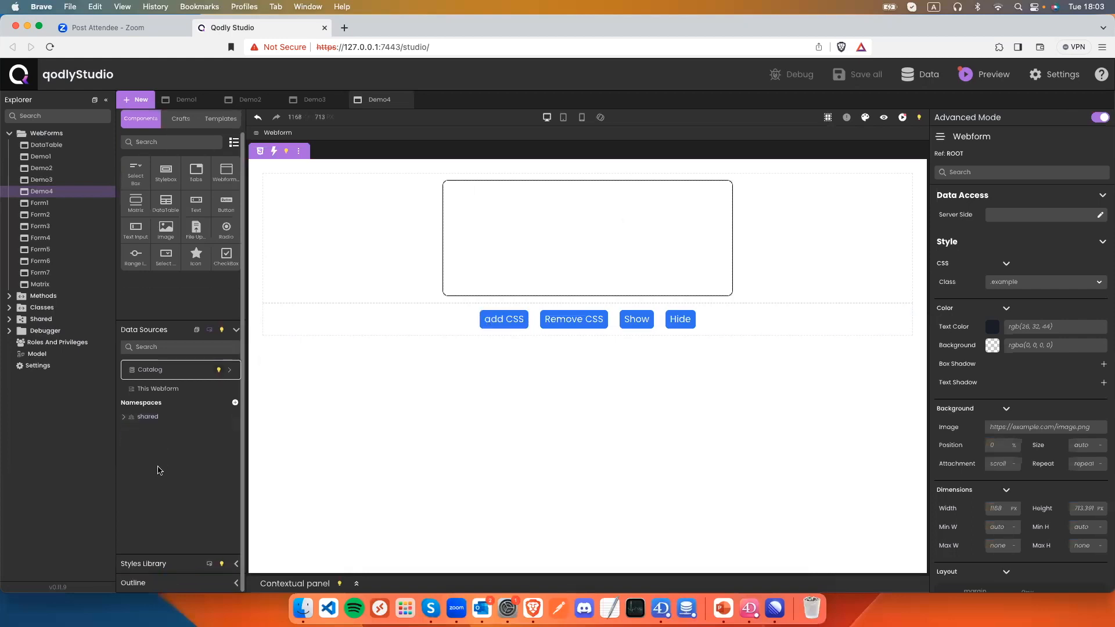
Expand Styles Library and filter it to Local styles, unchecking Theme.
click(237, 563)
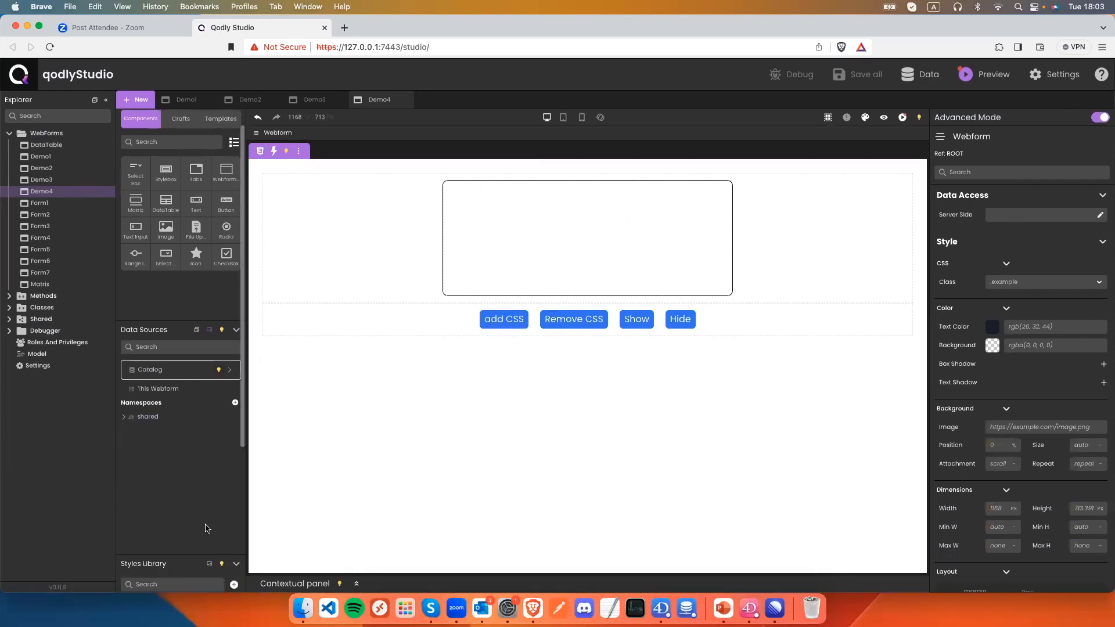
scroll(160, 421, down, 5)
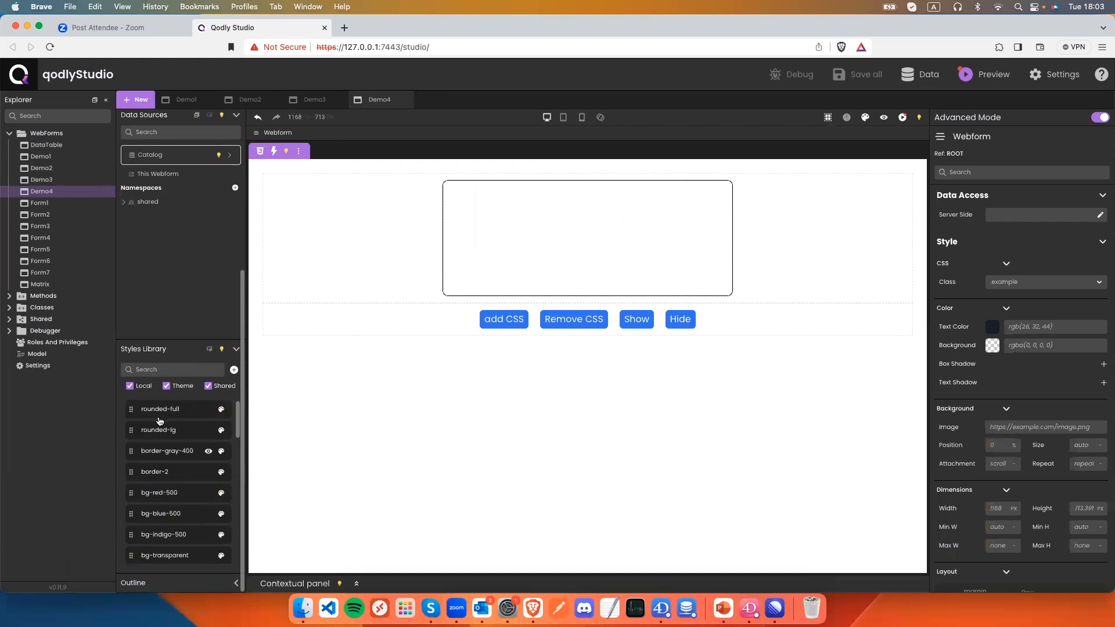
click(166, 386)
click(130, 386)
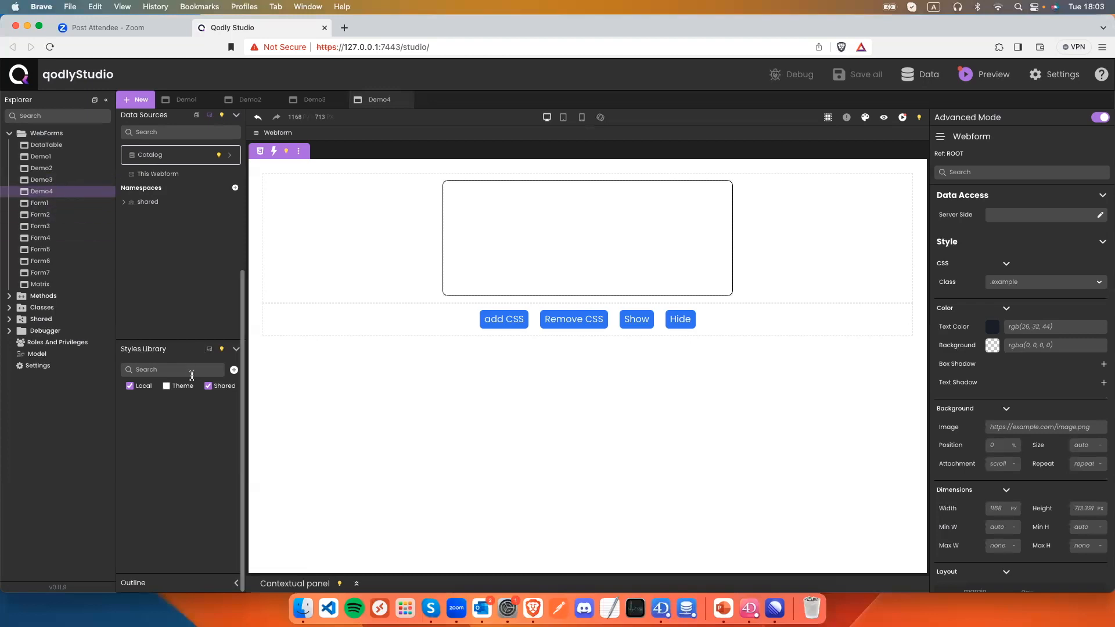
Create a new local CSS class named RedBackground.
click(234, 370)
text(RedBack)
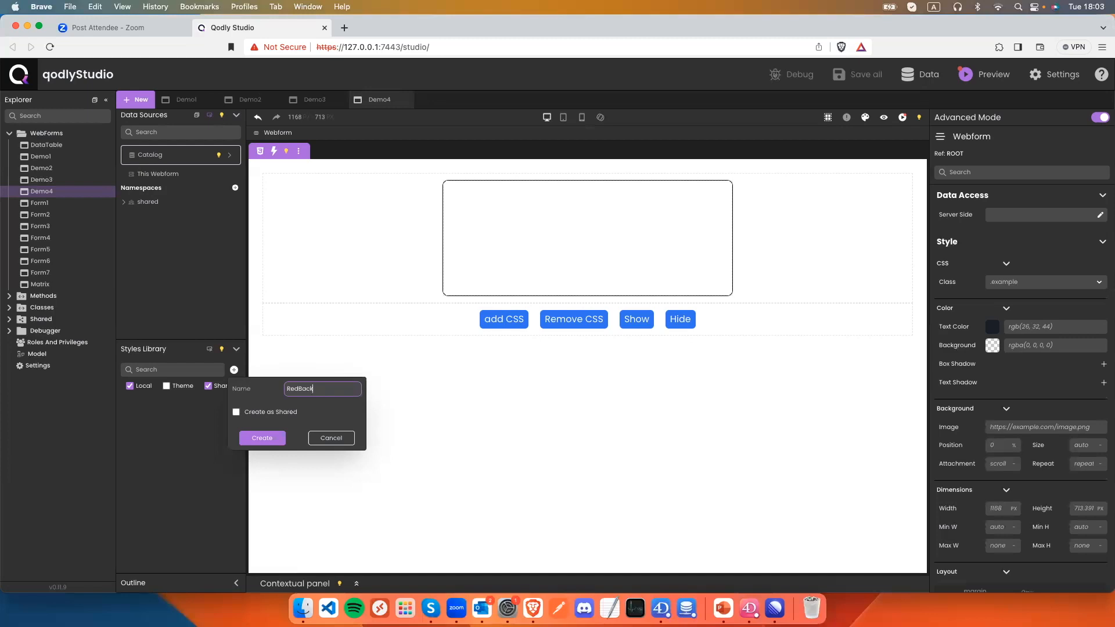
text(ground)
key(super+a)
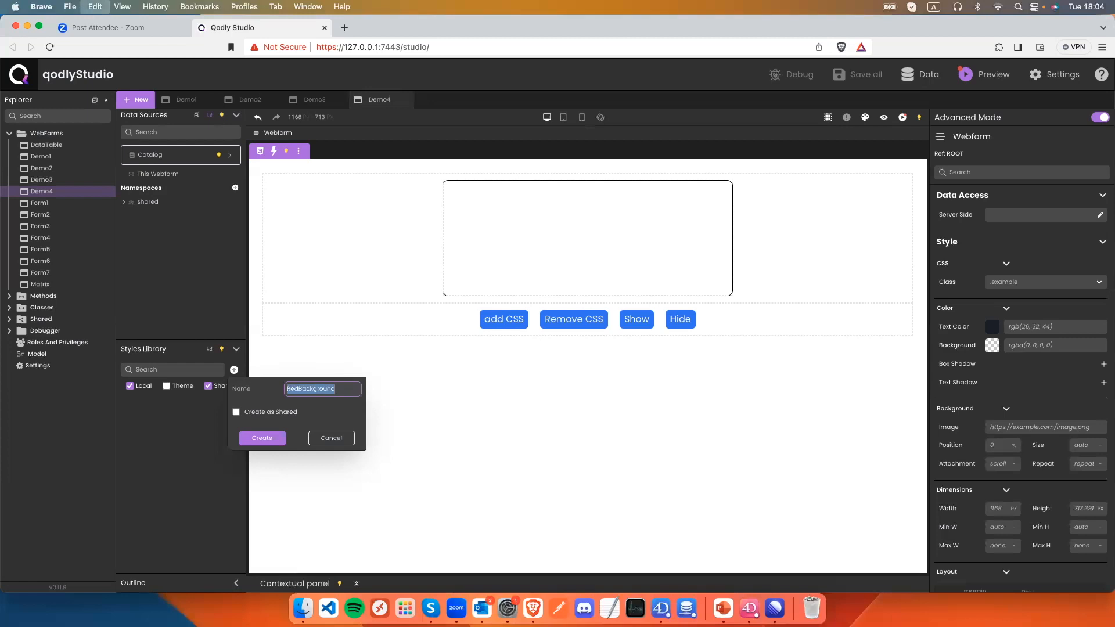
click(262, 439)
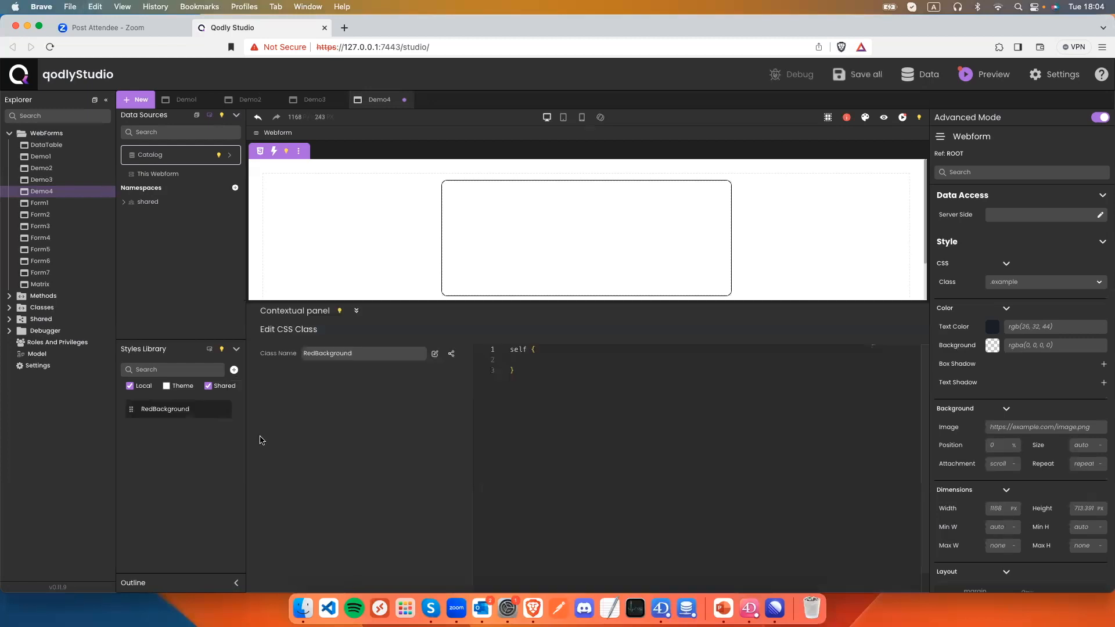
Write the rule background-color: red in the class and save it.
click(539, 371)
click(539, 364)
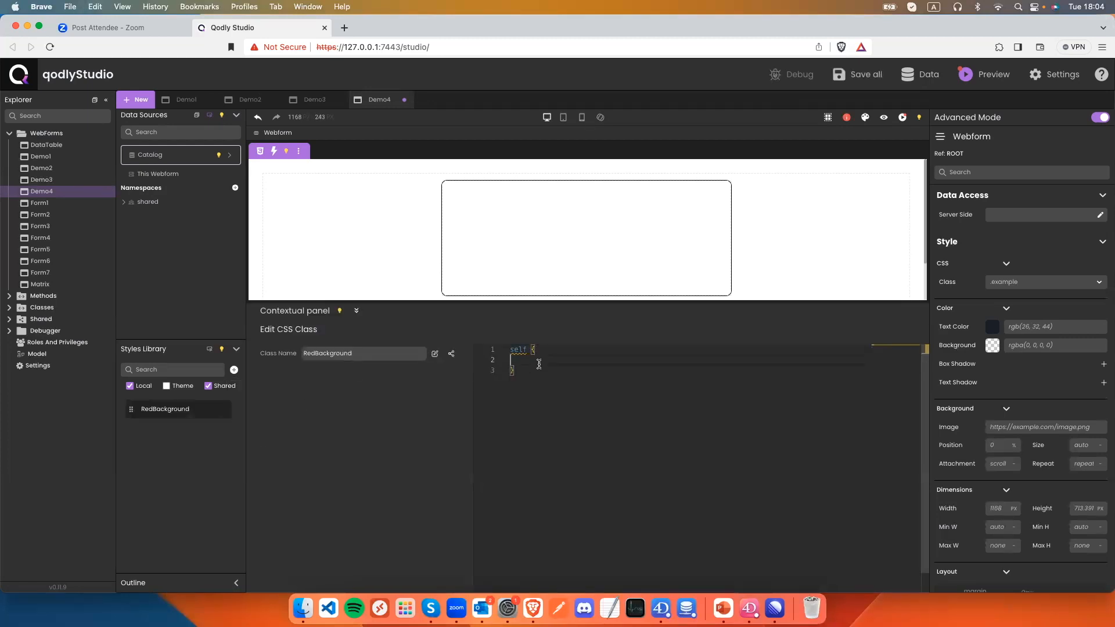
text(back)
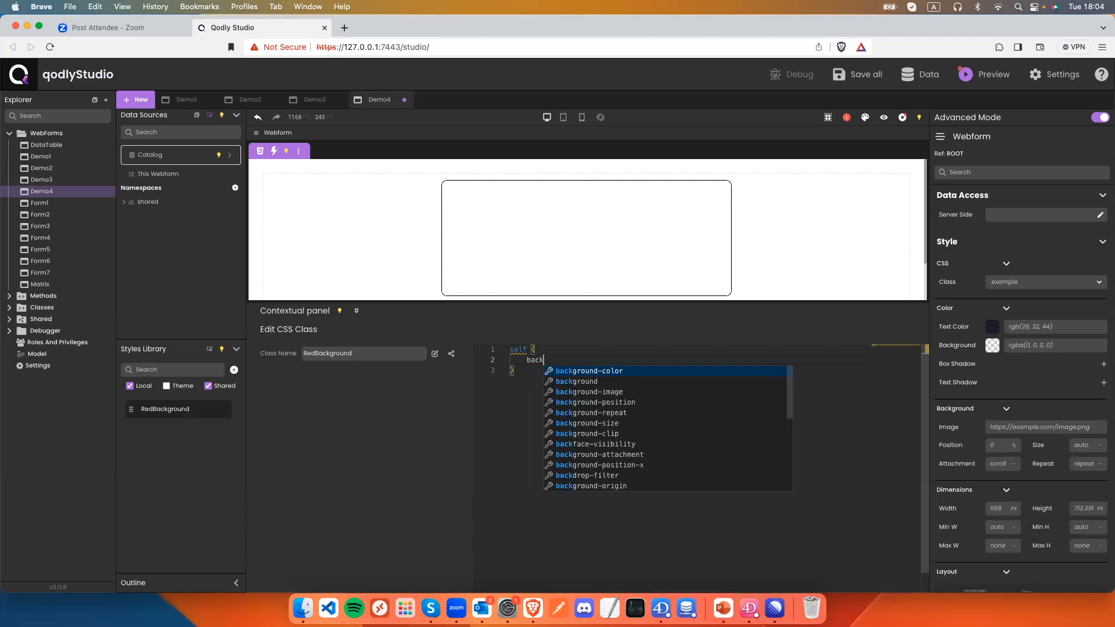
key(Return)
text(red;)
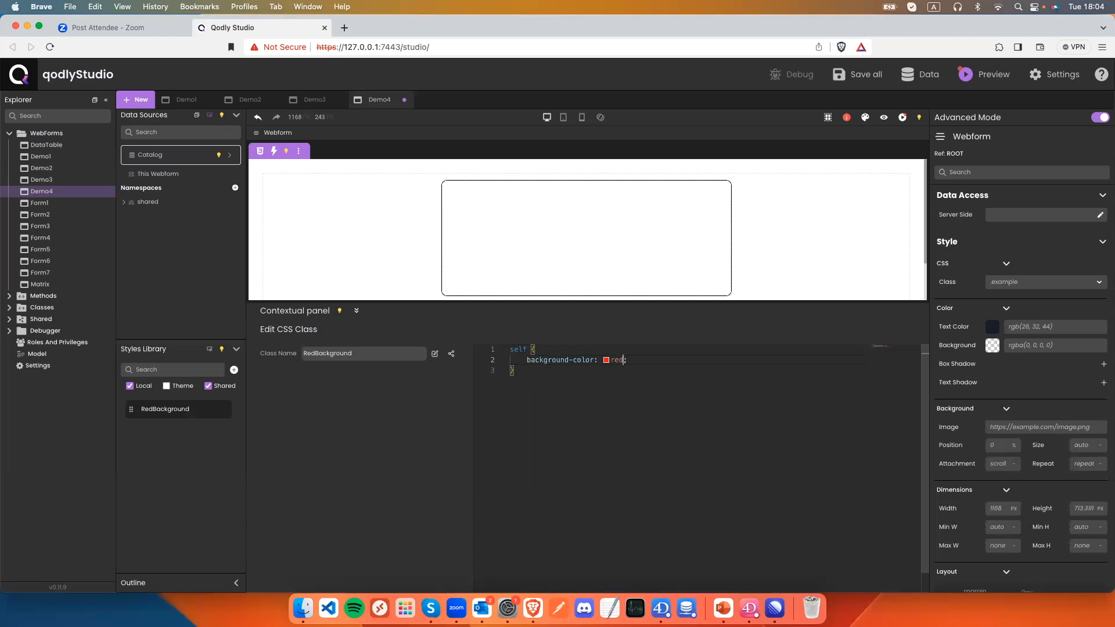
key(cmd+s)
scroll(540, 264, down, 2)
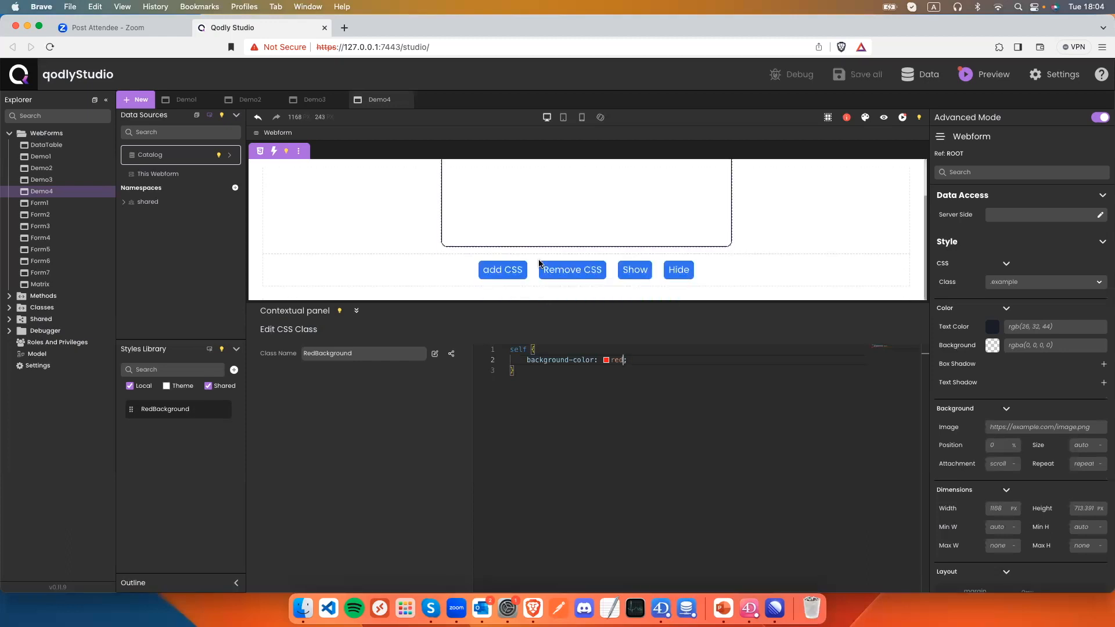
click(500, 271)
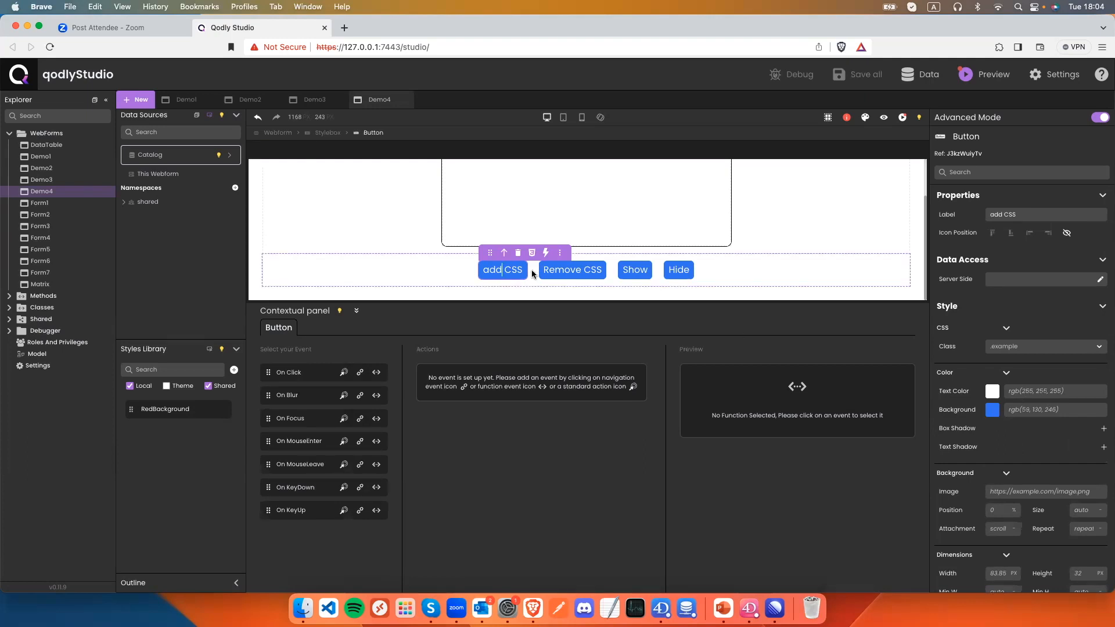
Give the add CSS button a green background.
click(451, 236)
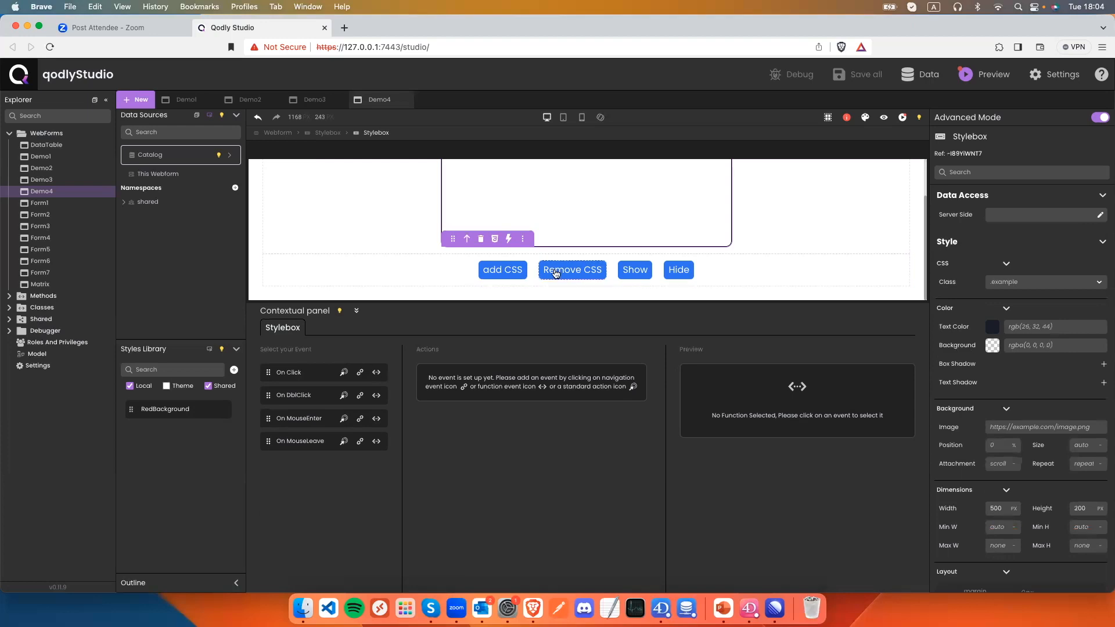
click(502, 269)
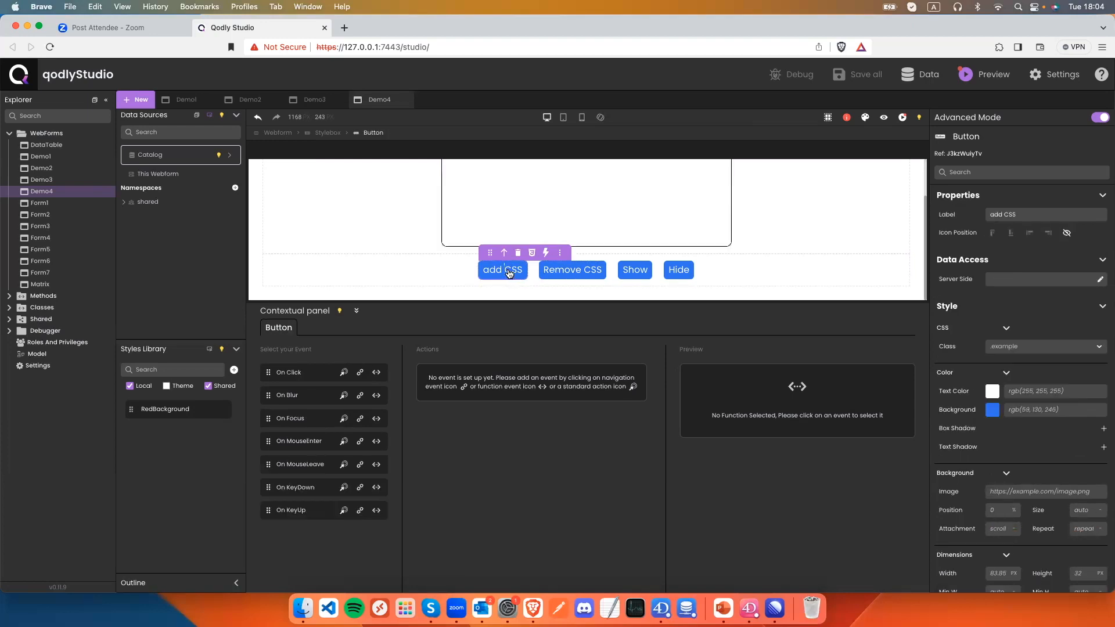
click(992, 410)
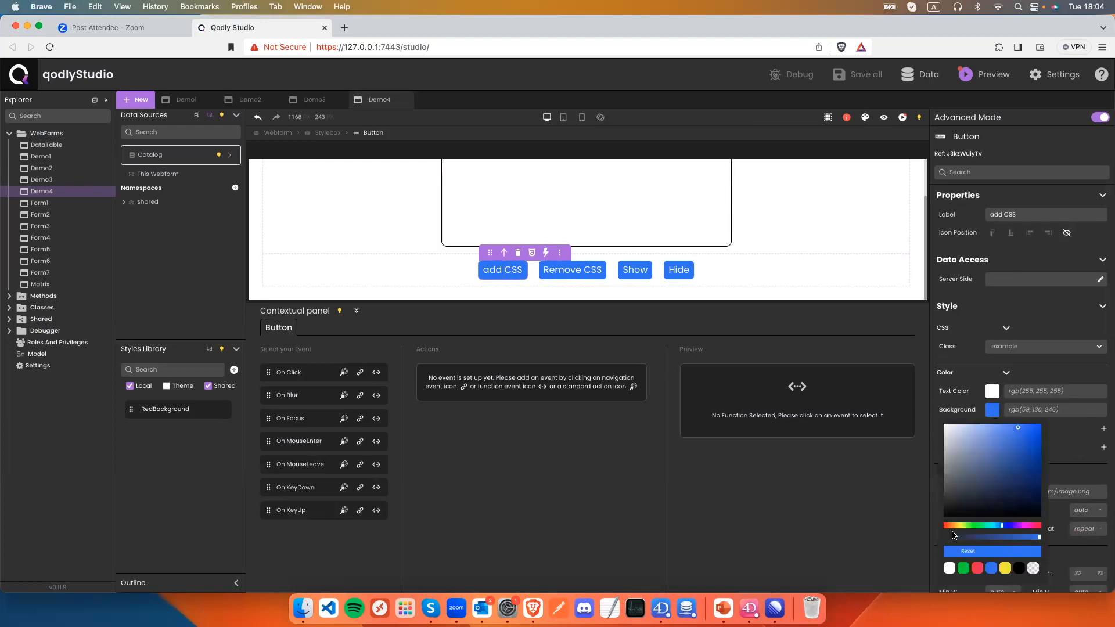
click(963, 568)
Give the Remove CSS button a red background with black text.
click(570, 271)
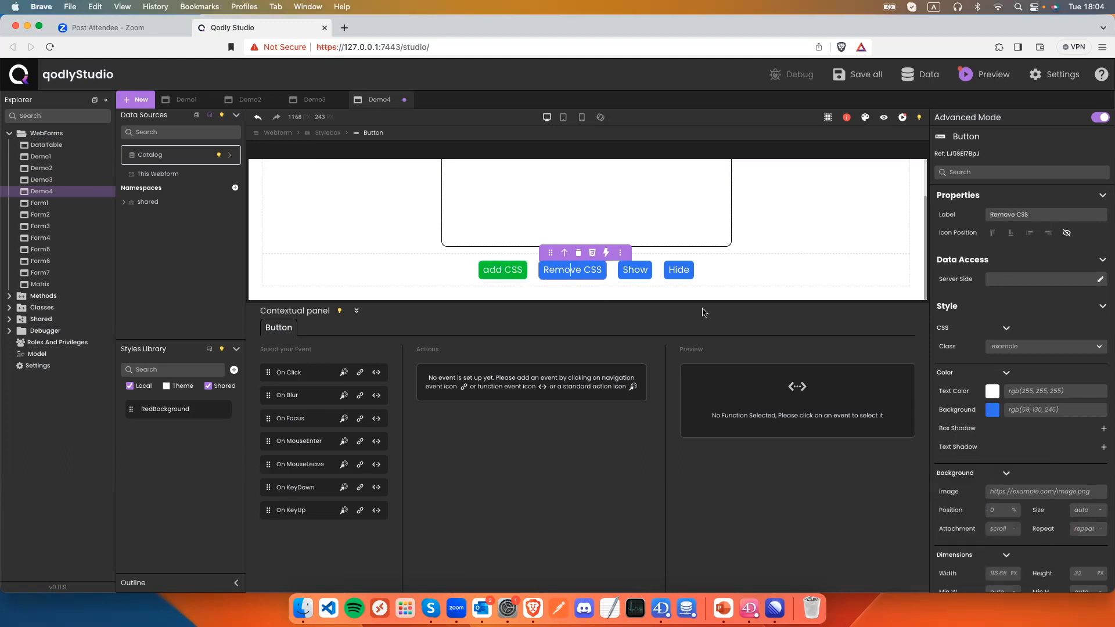
click(992, 410)
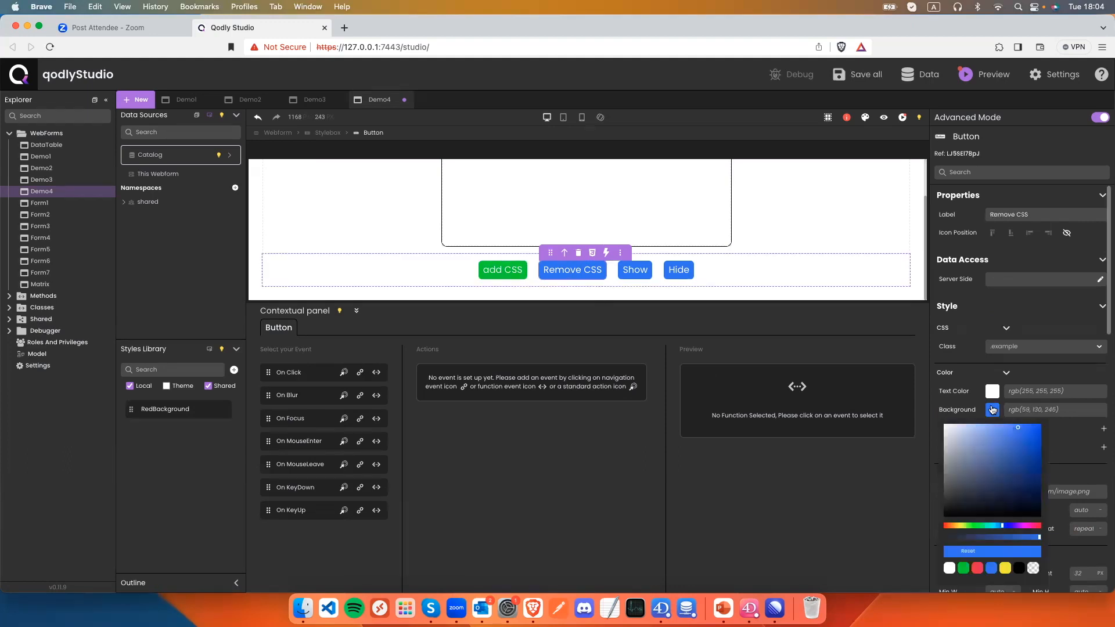
click(977, 568)
click(992, 391)
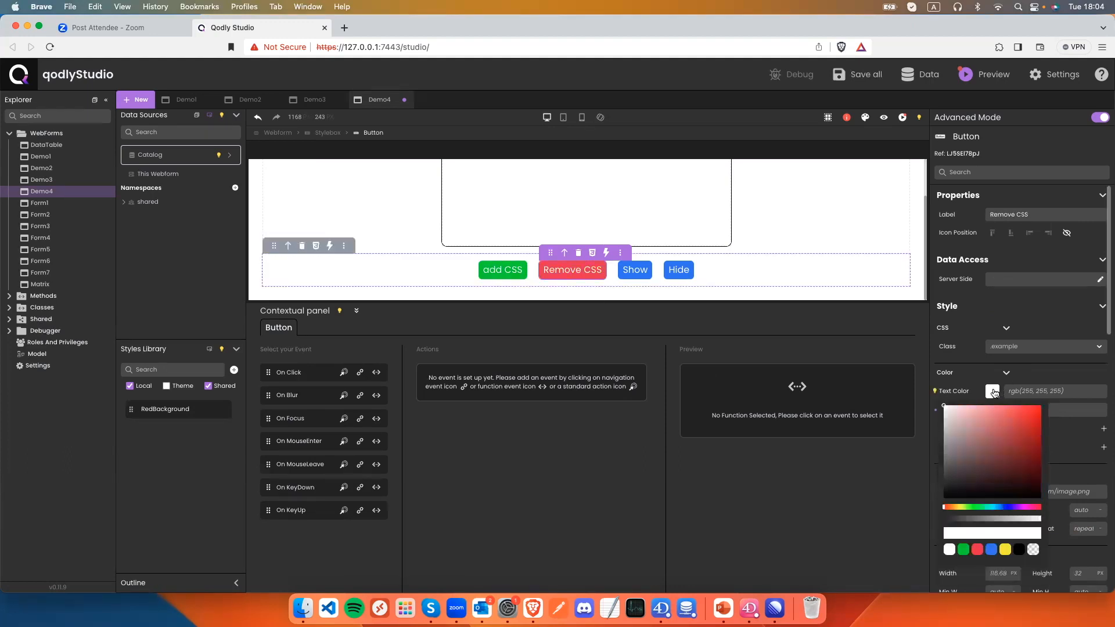
click(1018, 549)
Give the Hide button a yellow background with blue text.
click(678, 269)
click(992, 410)
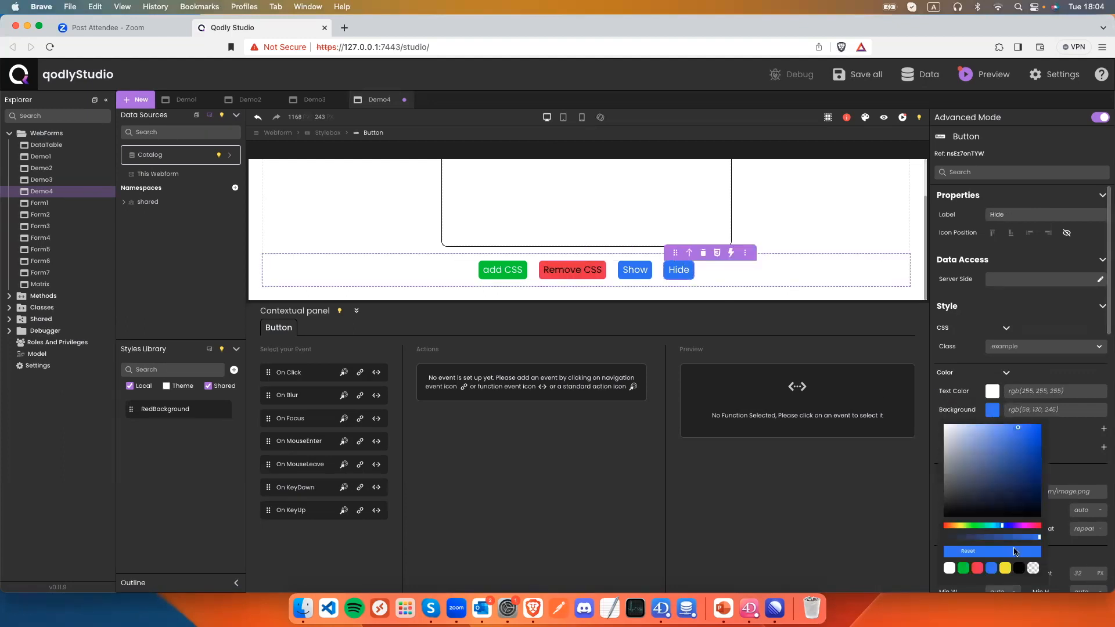
click(1005, 568)
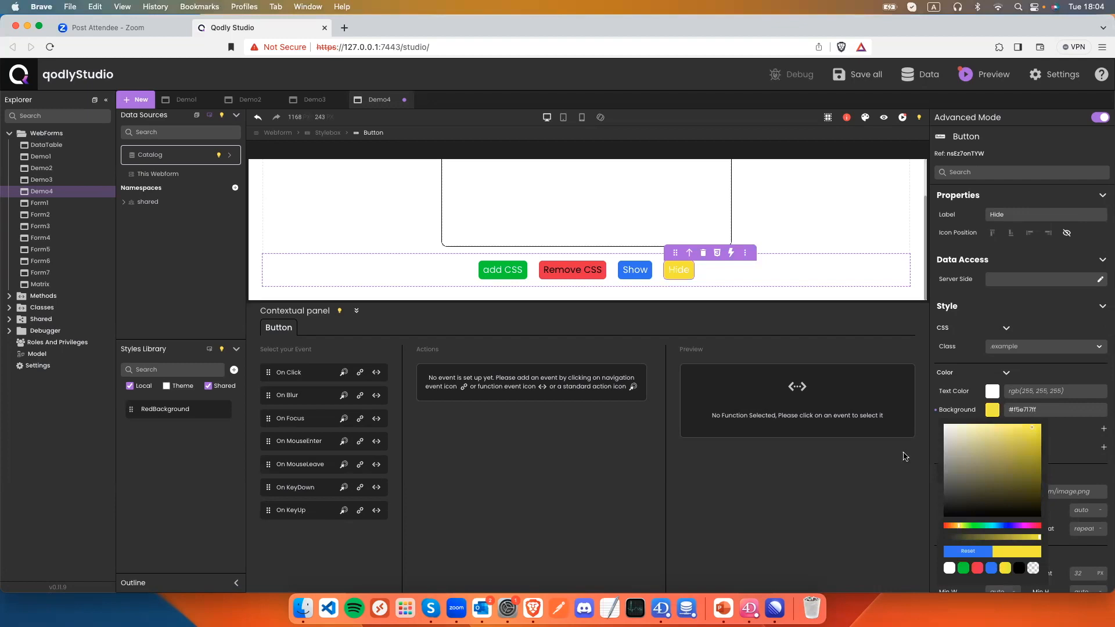
click(992, 392)
click(990, 549)
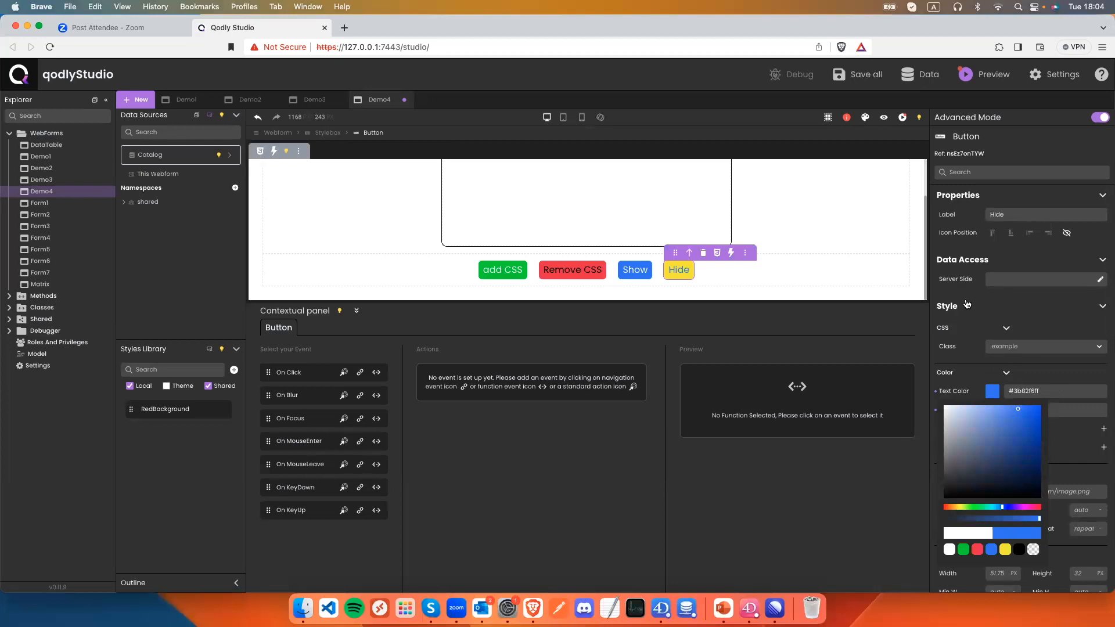
Save the changes and enlarge the canvas to show the whole form.
key(super+s)
click(490, 180)
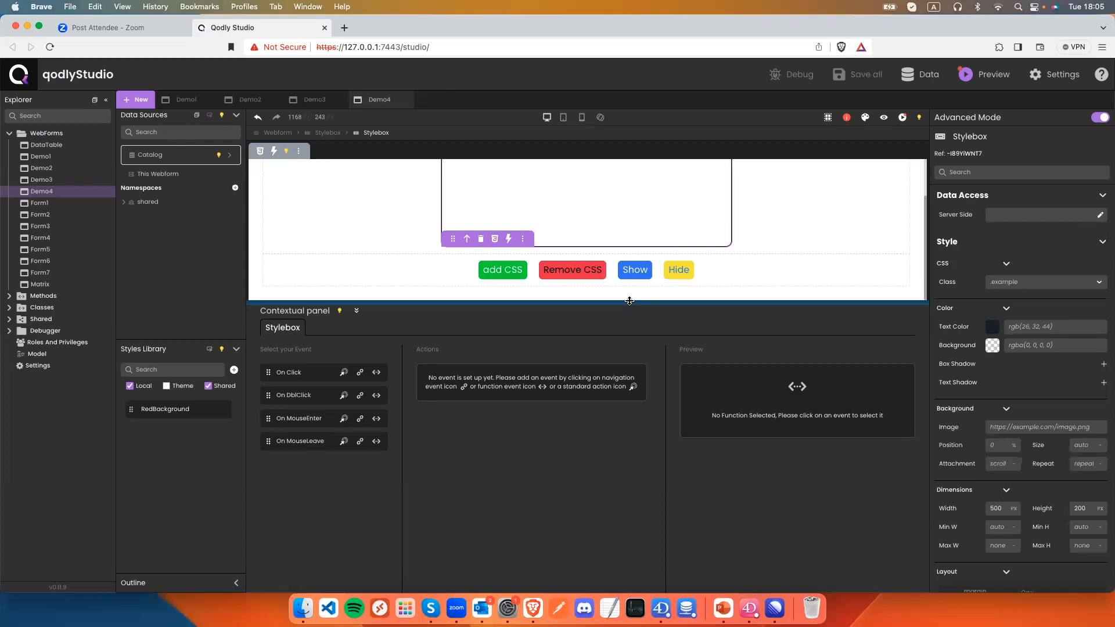
drag(629, 301, 598, 351)
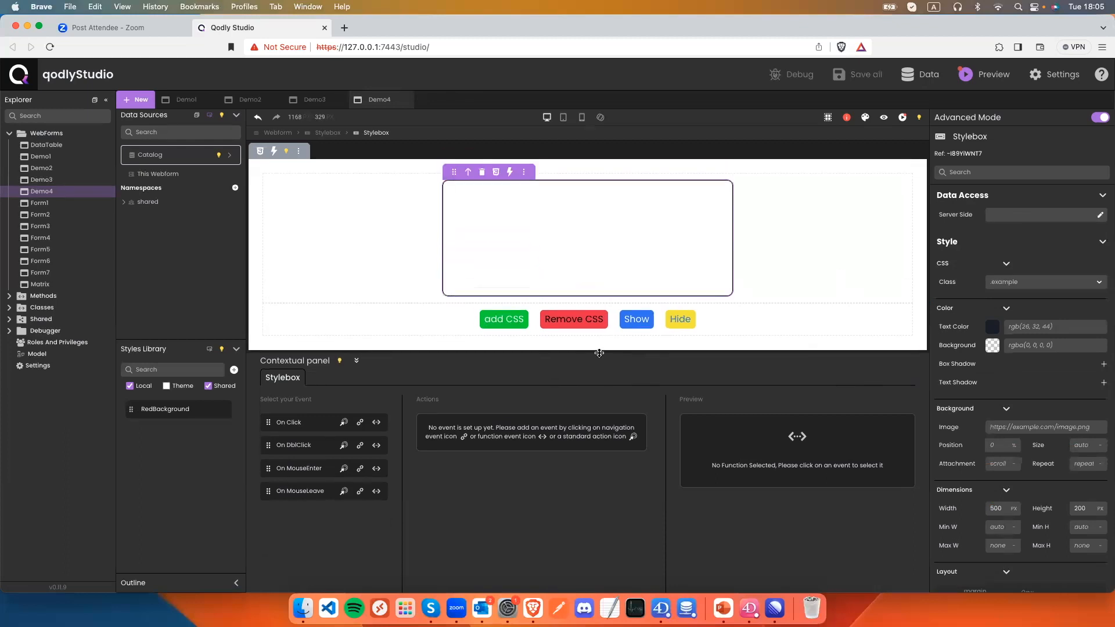
click(748, 607)
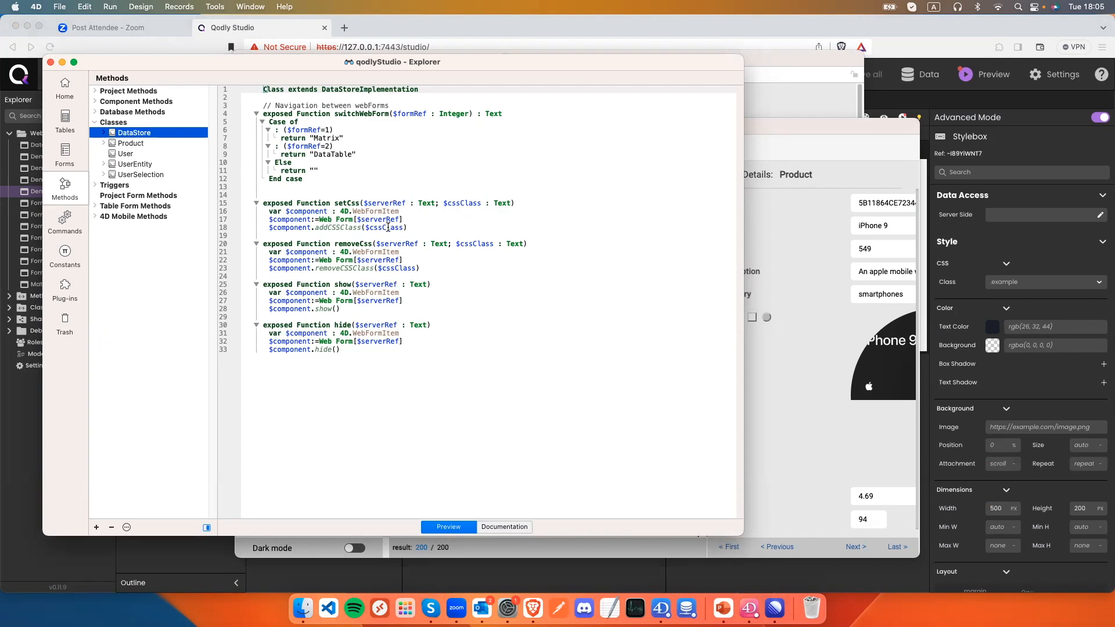
double_click(330, 227)
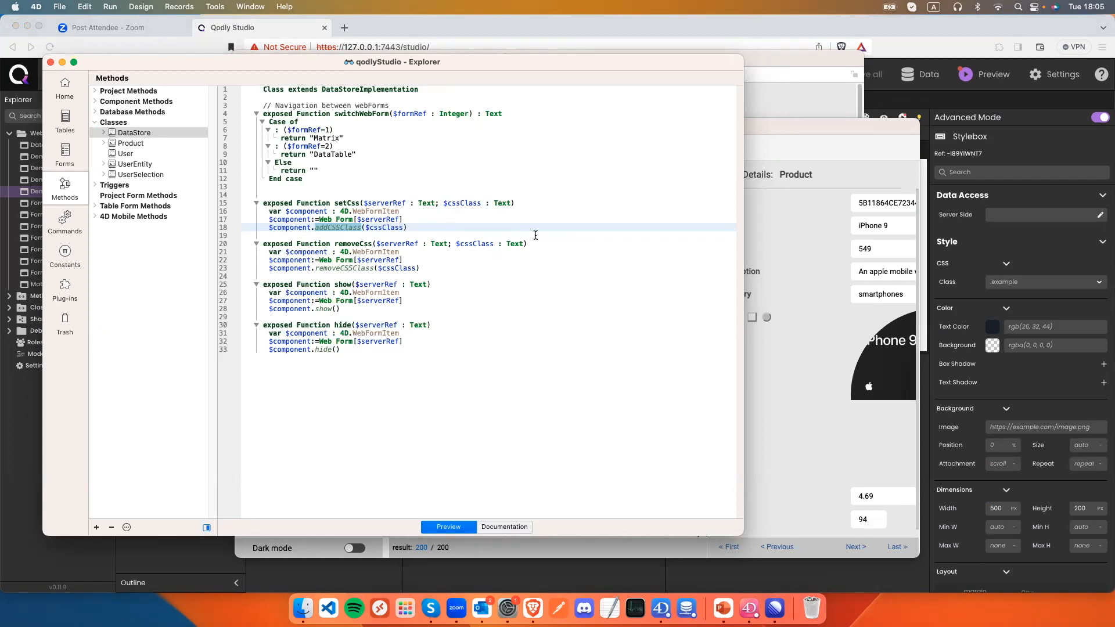
double_click(349, 268)
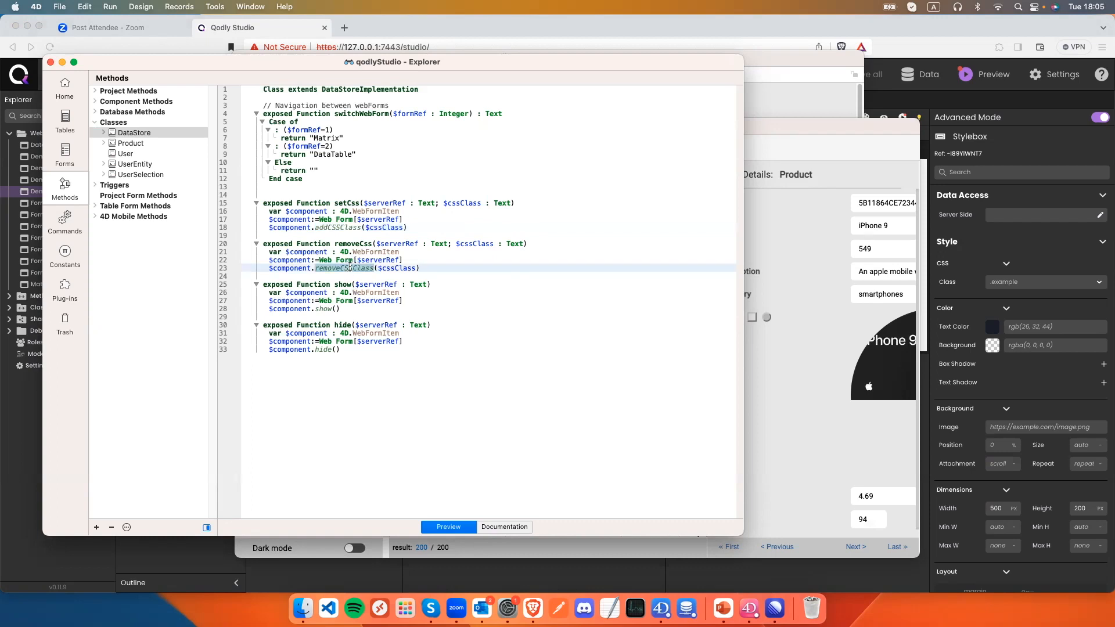
double_click(322, 308)
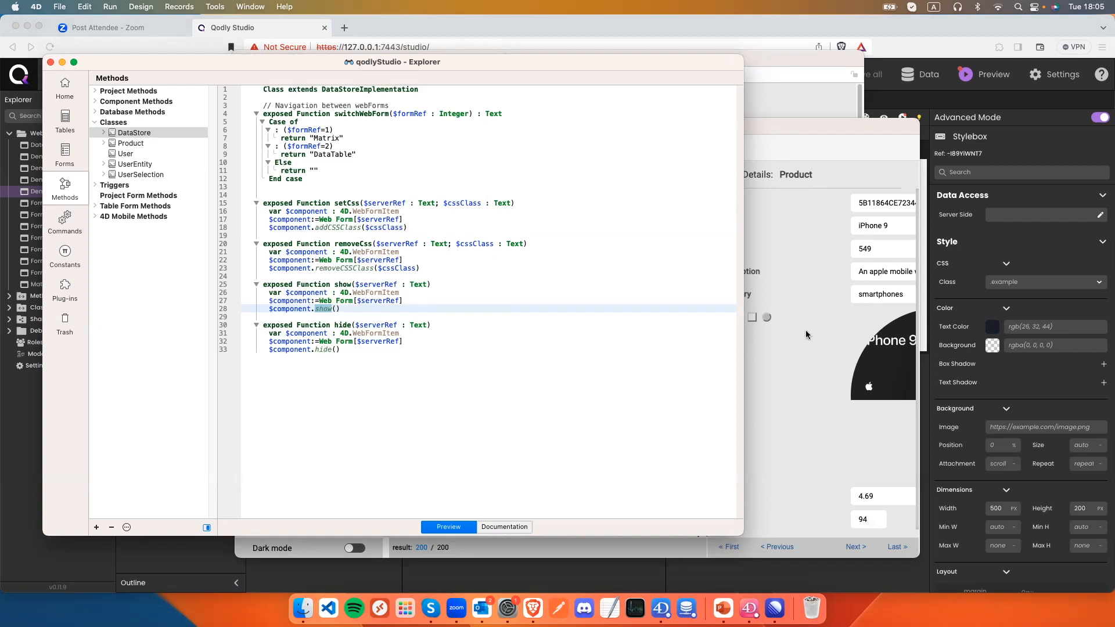
click(693, 582)
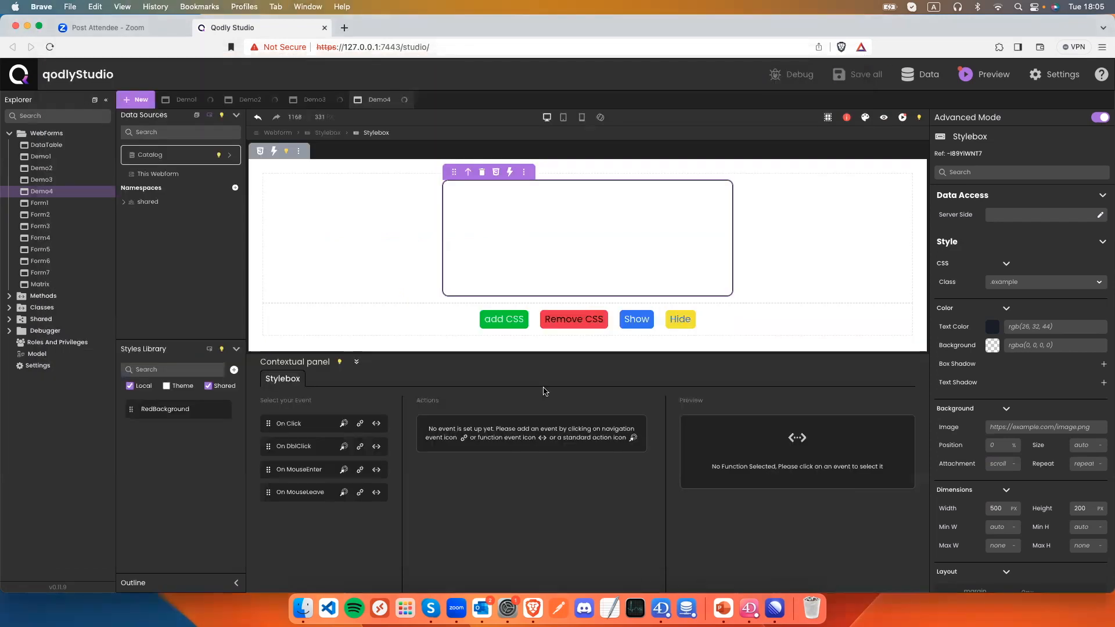
Bind setCss to the add CSS button's On Click with cssClass RedBackground, and save.
click(510, 319)
double_click(508, 318)
click(377, 423)
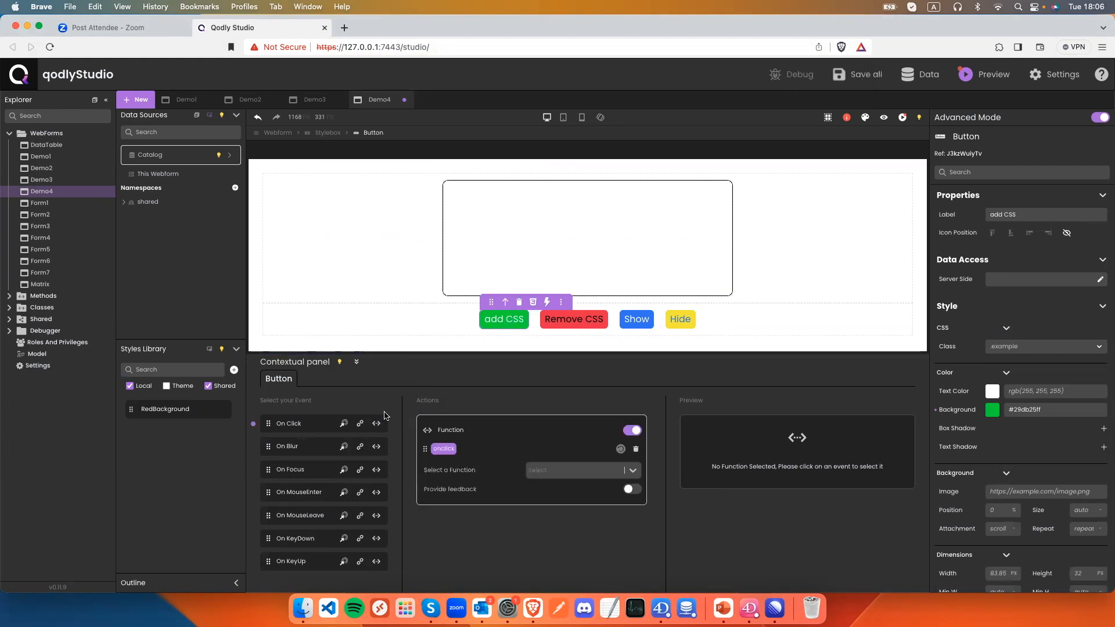
click(555, 473)
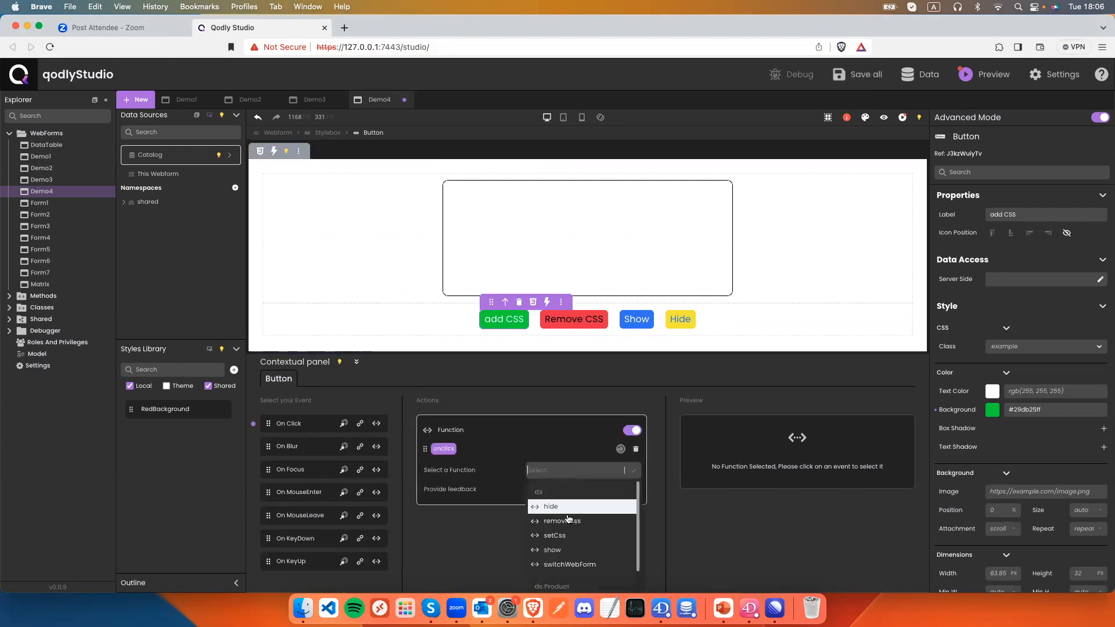
click(555, 535)
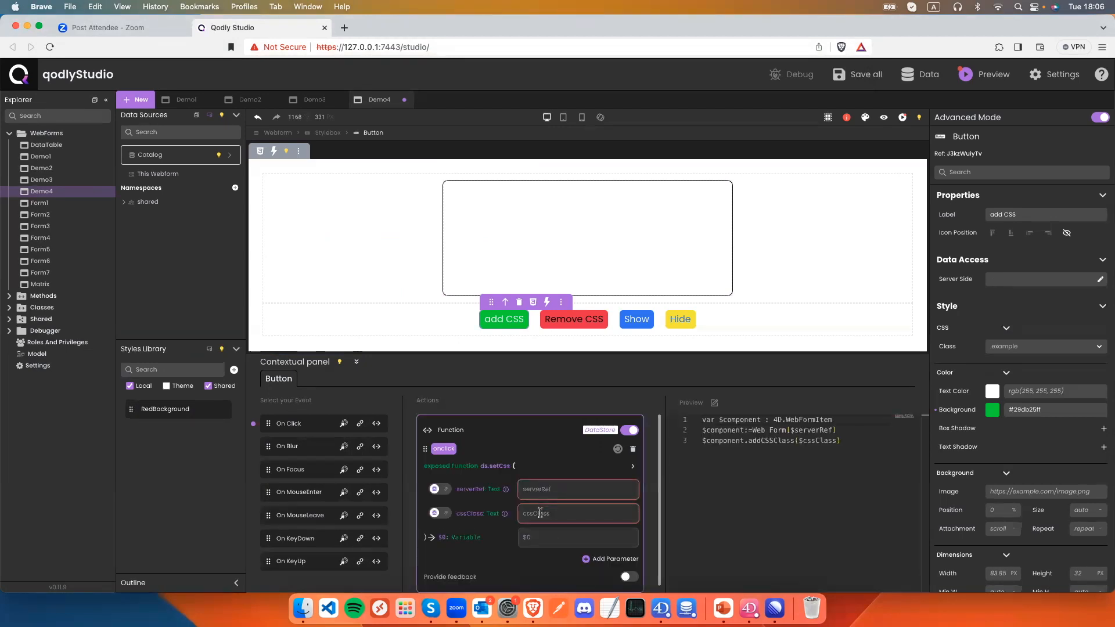
click(445, 513)
click(535, 515)
text(RedBackground)
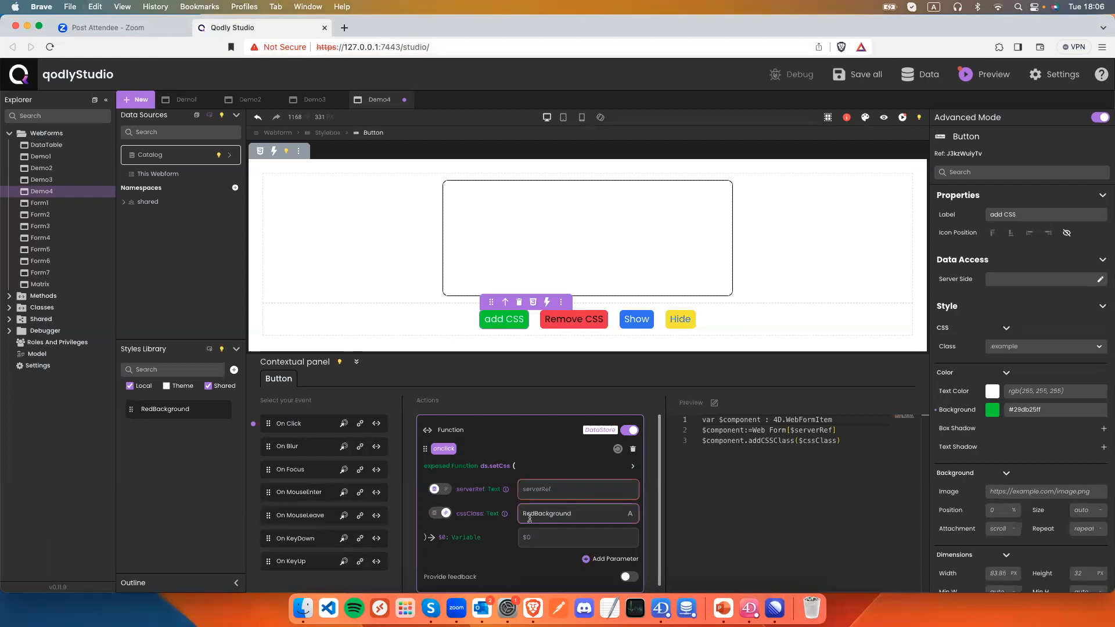
key(super+s)
Set the rounded box's Server Side reference to demo.
click(698, 248)
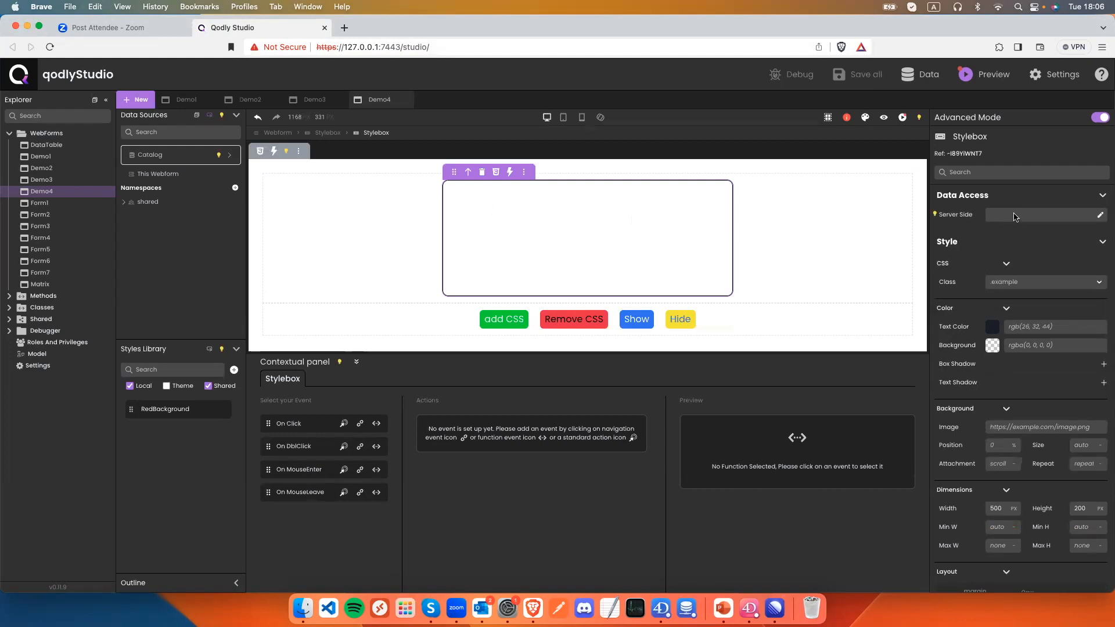
click(1100, 216)
text(demo)
click(1103, 216)
Set setCss's serverRef to demo and cssClass to RedBackground, then preview the form.
click(503, 320)
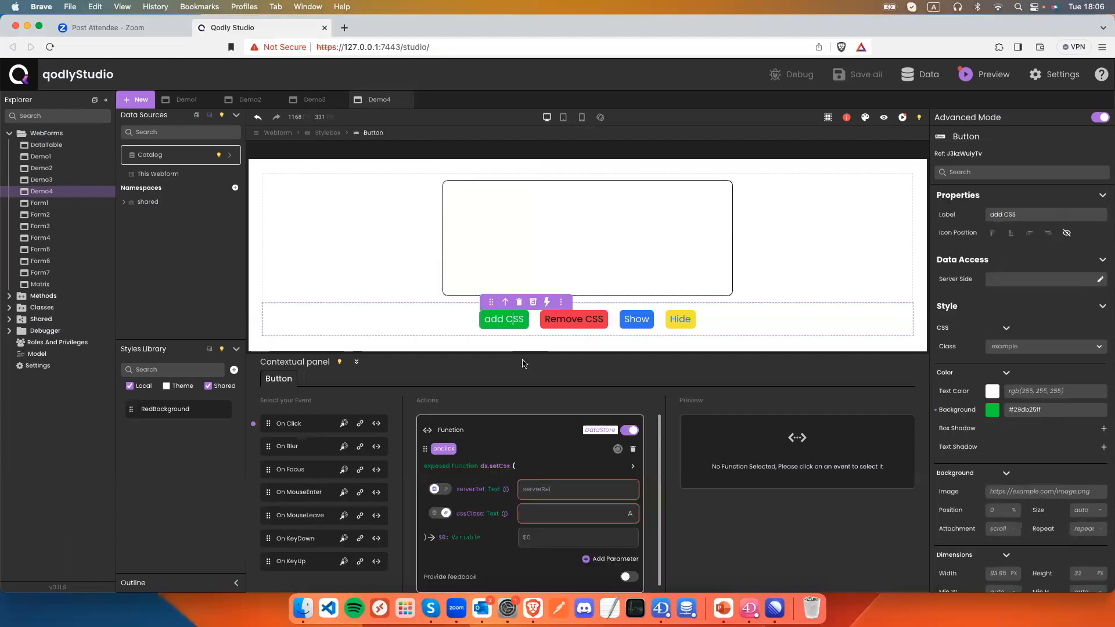
click(548, 492)
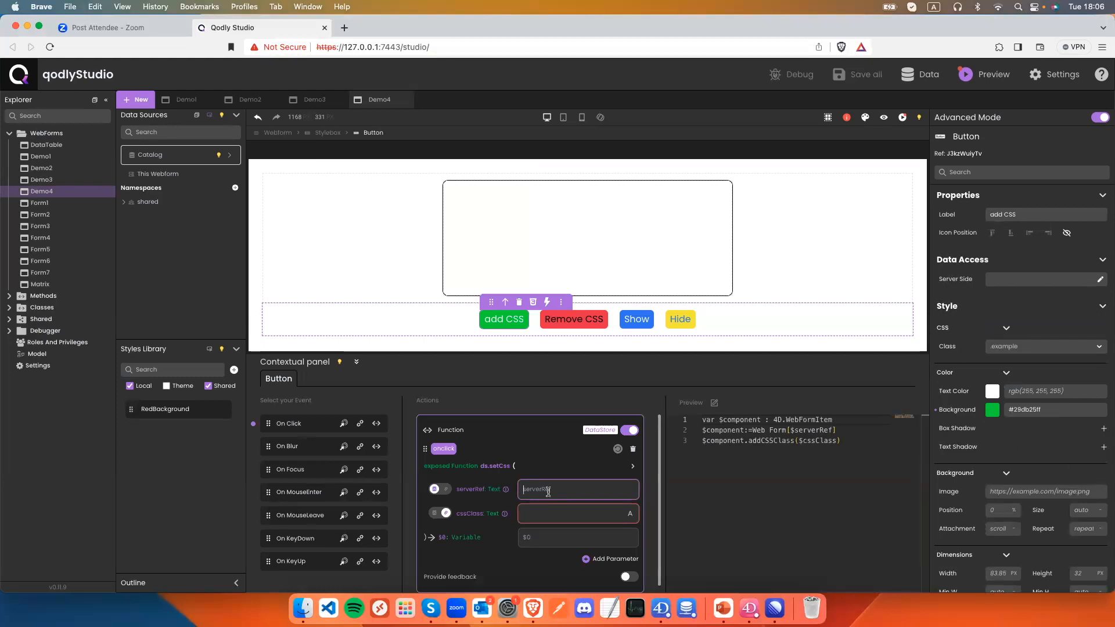
click(442, 489)
click(538, 498)
text(demo)
key(Tab)
click(533, 508)
text(RedBackground)
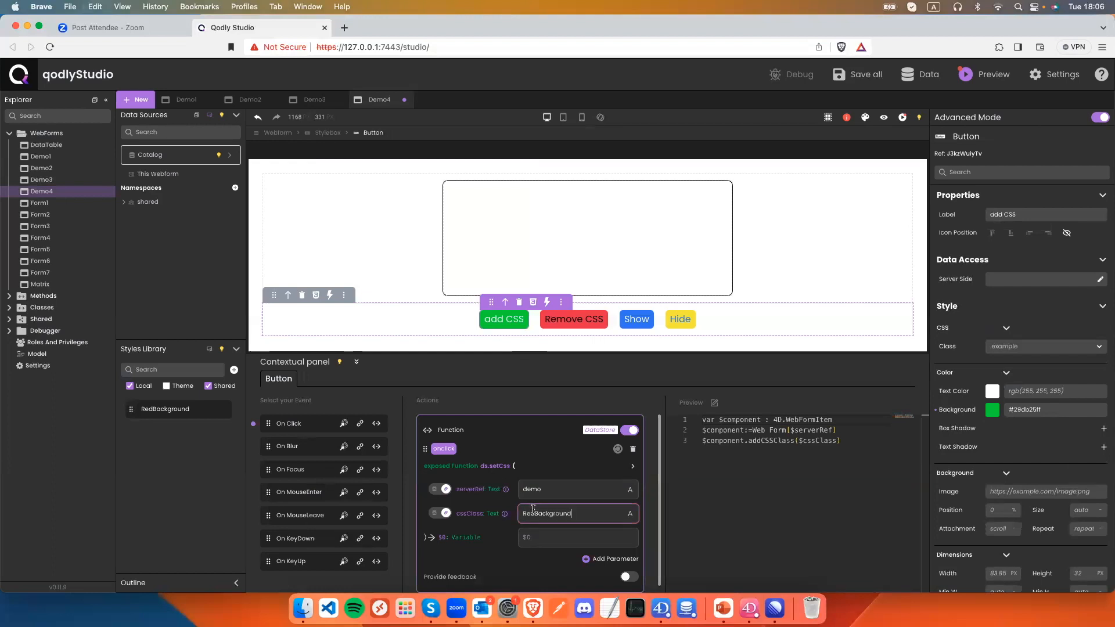
key(Tab)
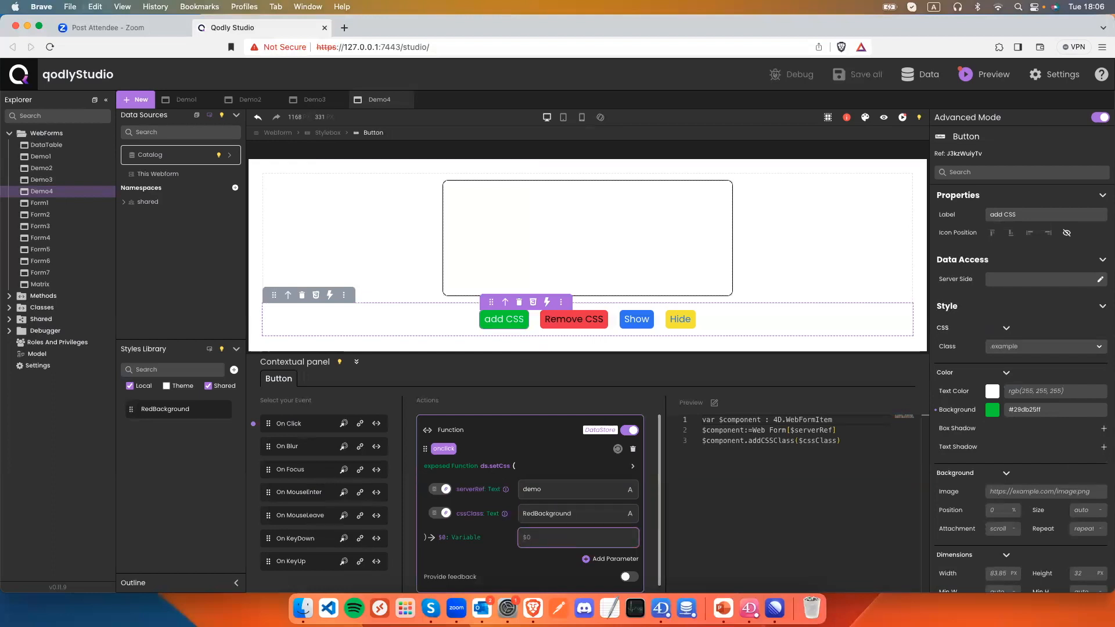
click(883, 117)
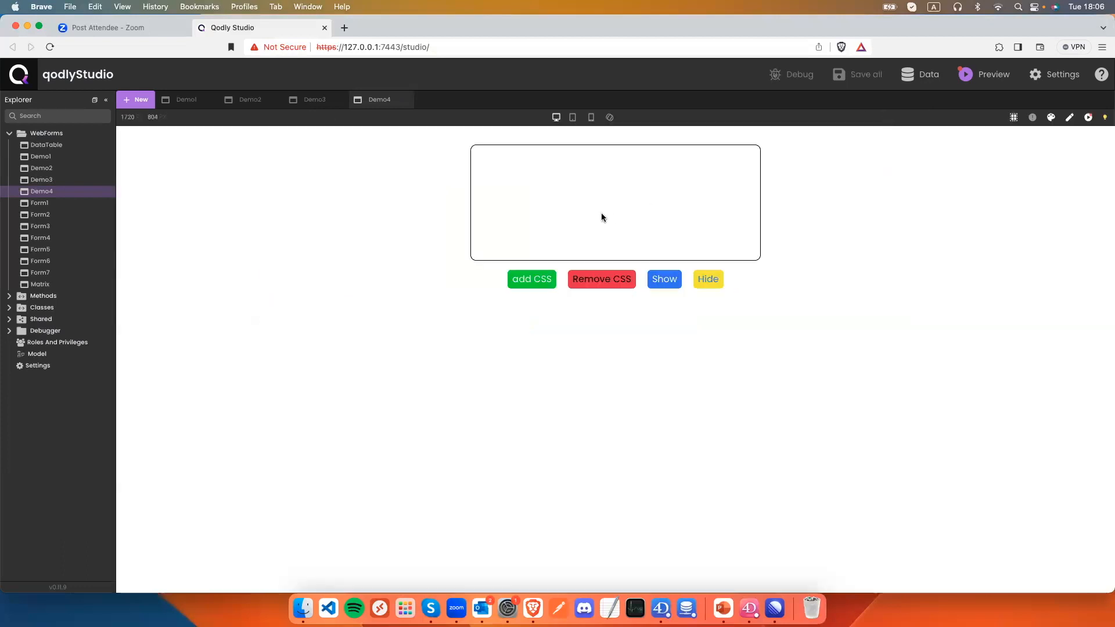
Press add CSS in the preview so the rounded box turns red.
click(533, 286)
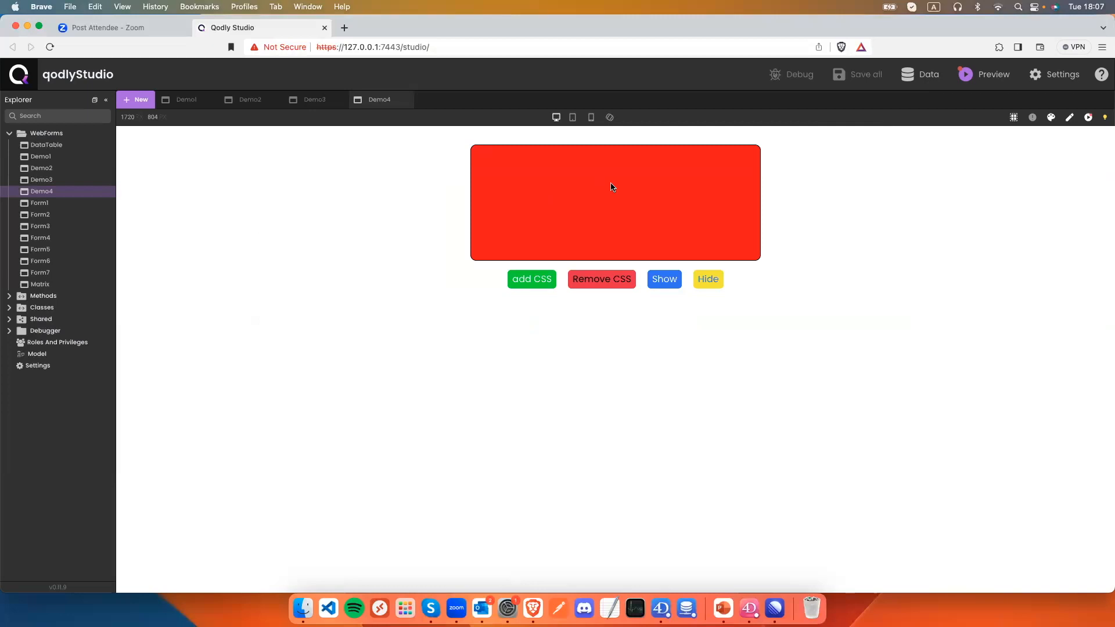
Back in the editor, bind removeCss to the Remove CSS button's On Click event.
click(1070, 118)
scroll(572, 273, down, 2)
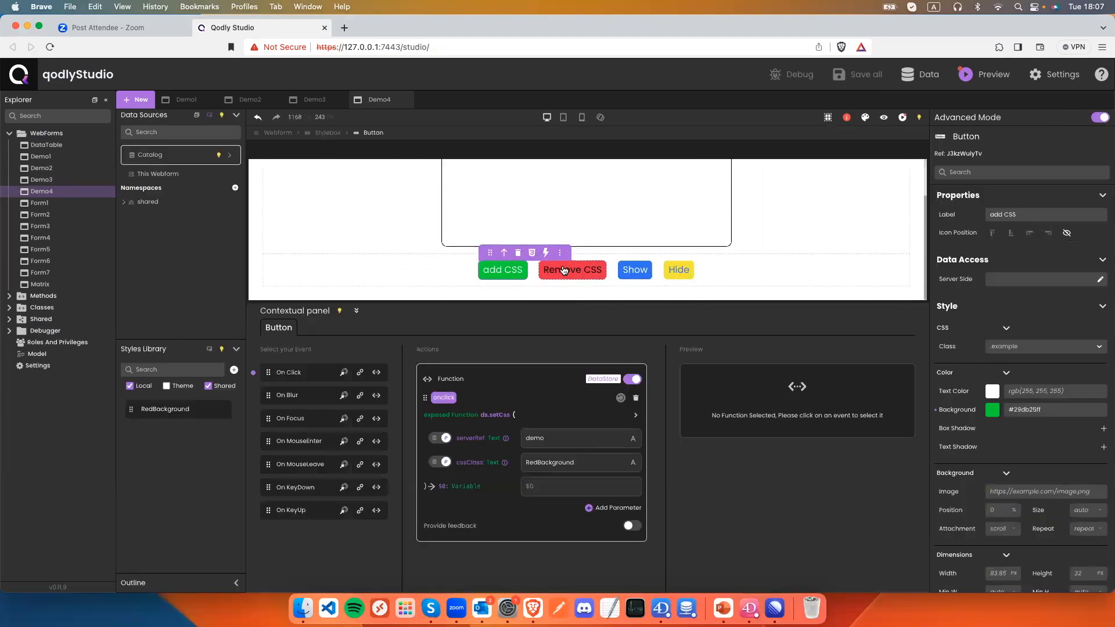
click(563, 270)
click(376, 372)
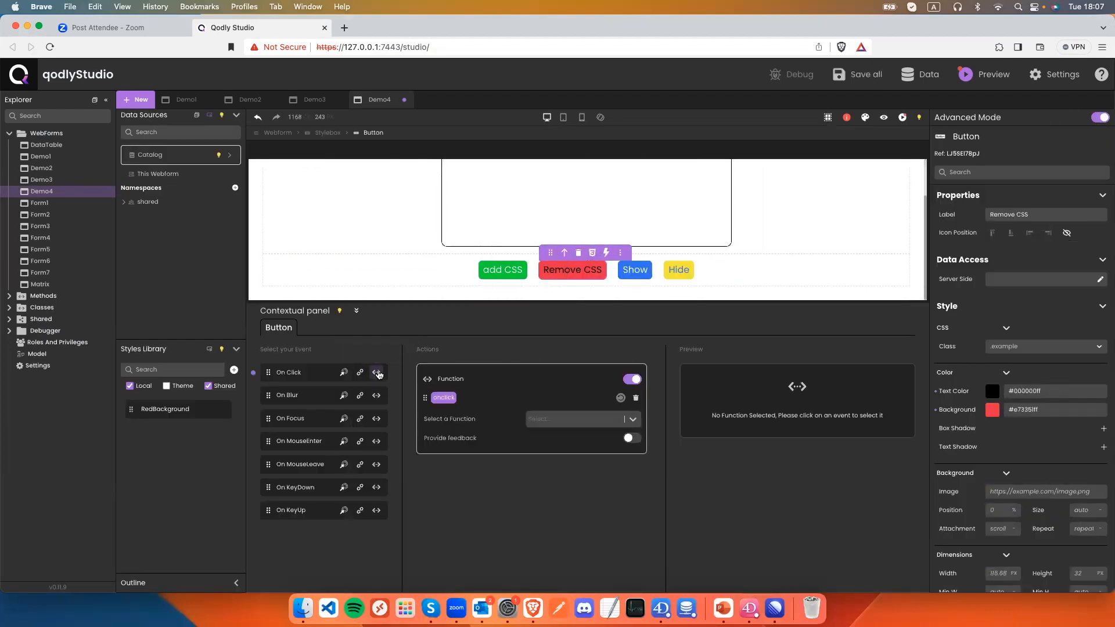
click(584, 417)
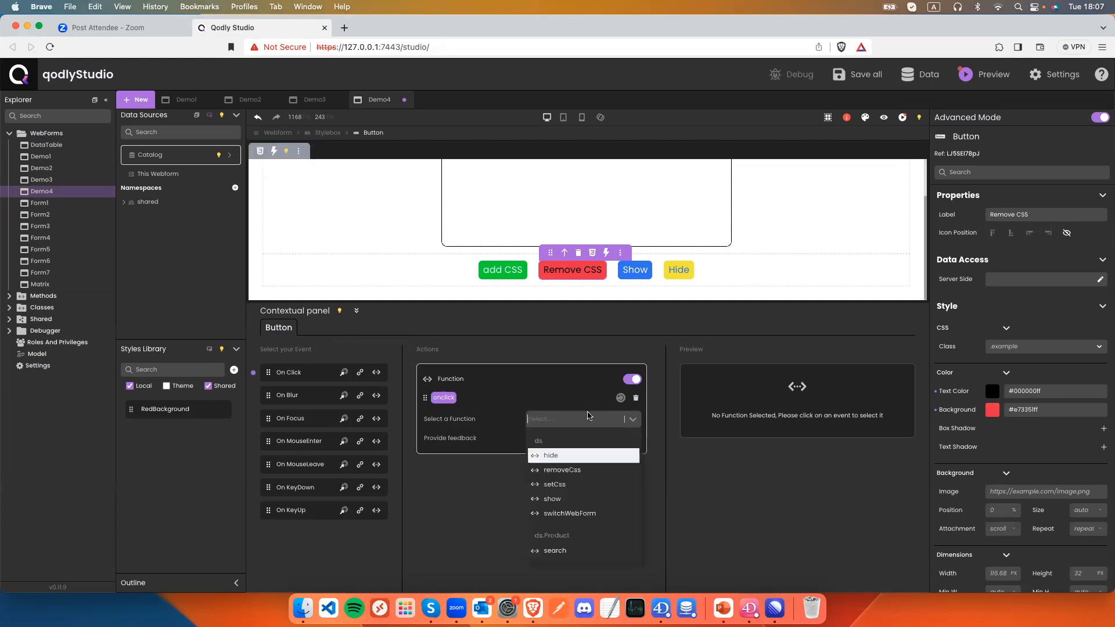
click(558, 470)
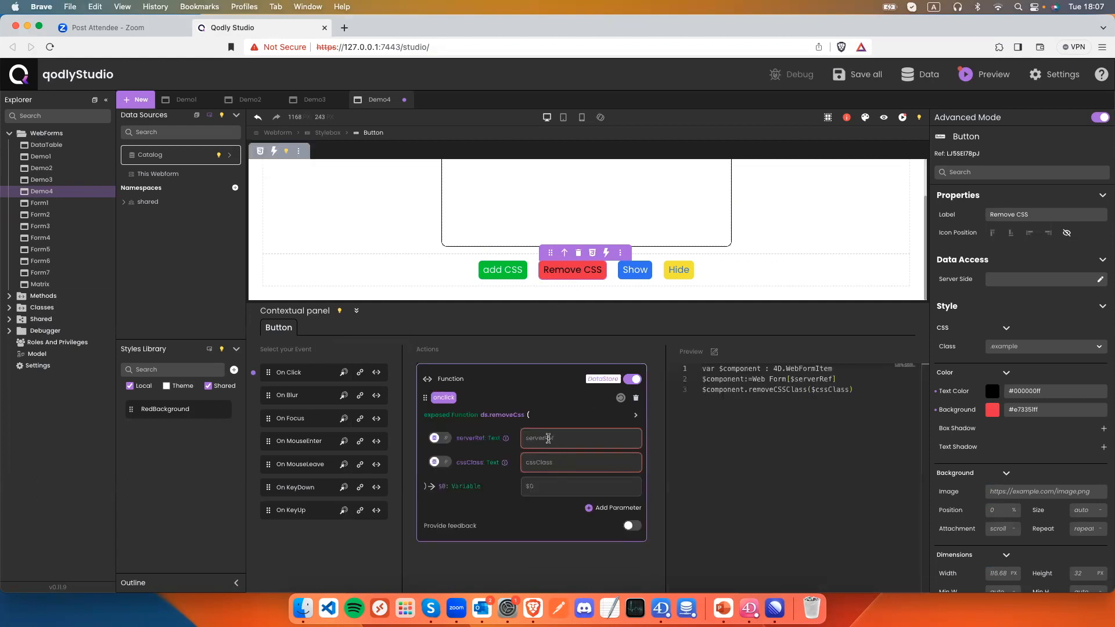
Set removeCss's serverRef to demo and cssClass to RedBackground, and save.
click(446, 438)
click(441, 463)
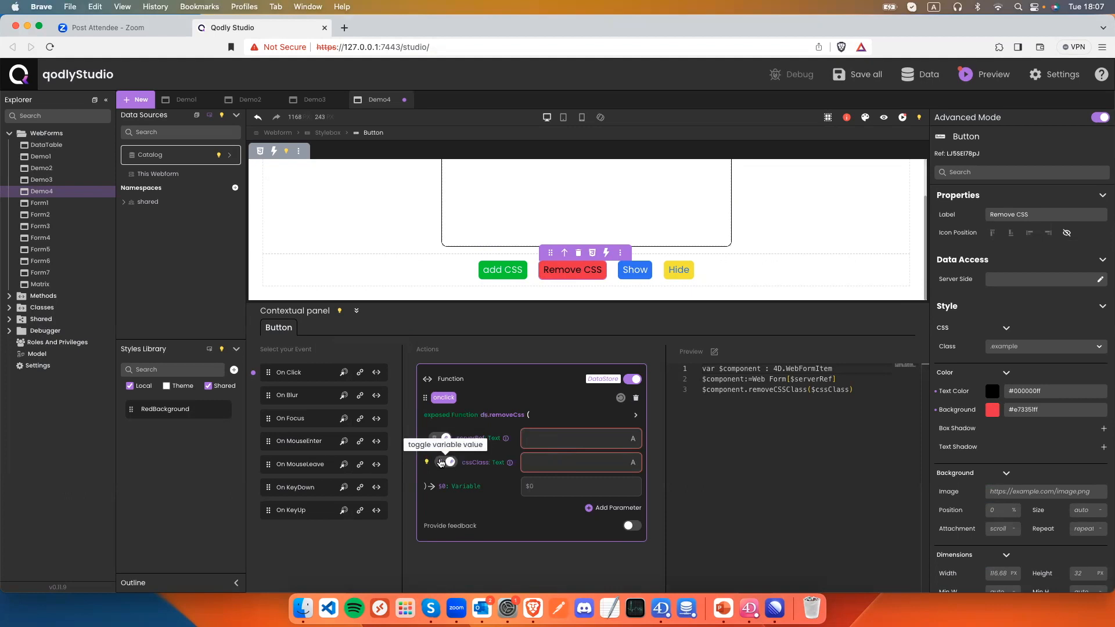
click(544, 434)
text(demo)
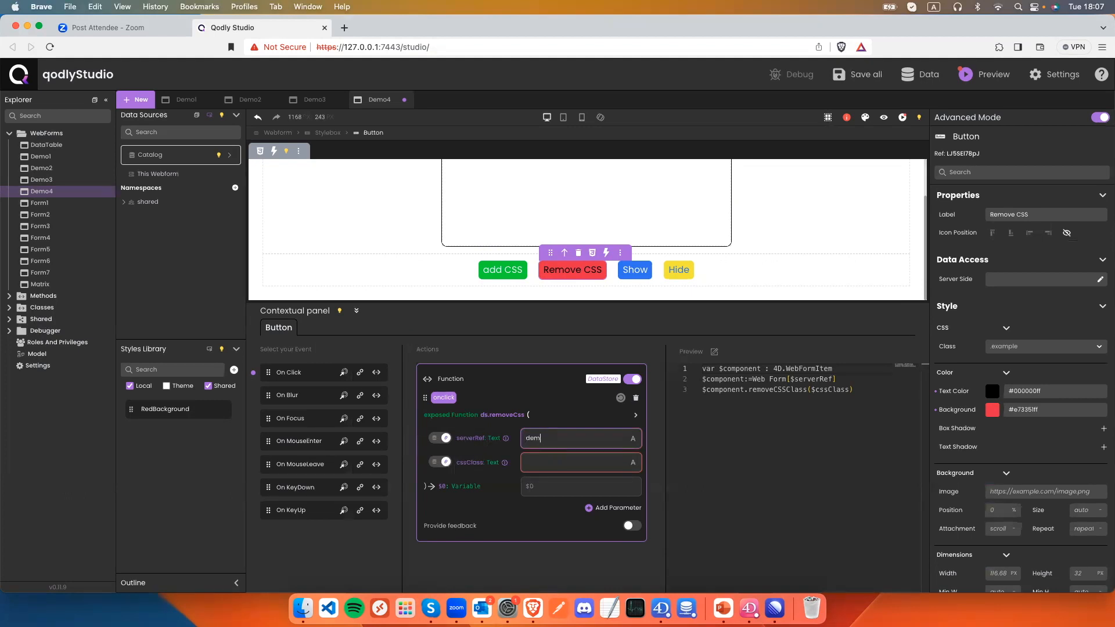
click(558, 461)
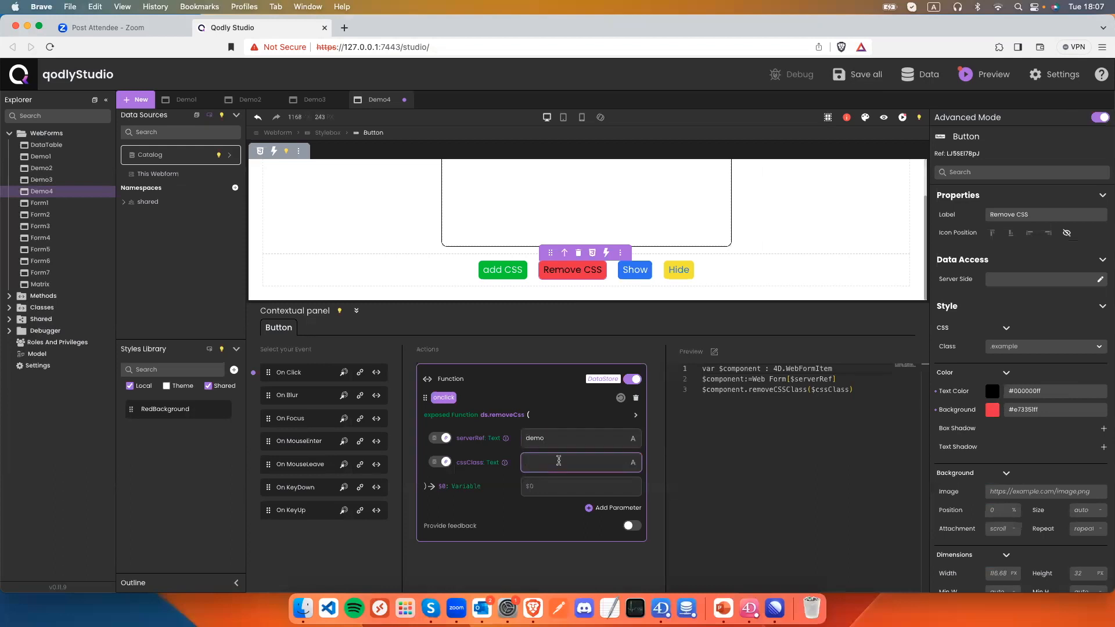
text(RedBackground)
key(super+s)
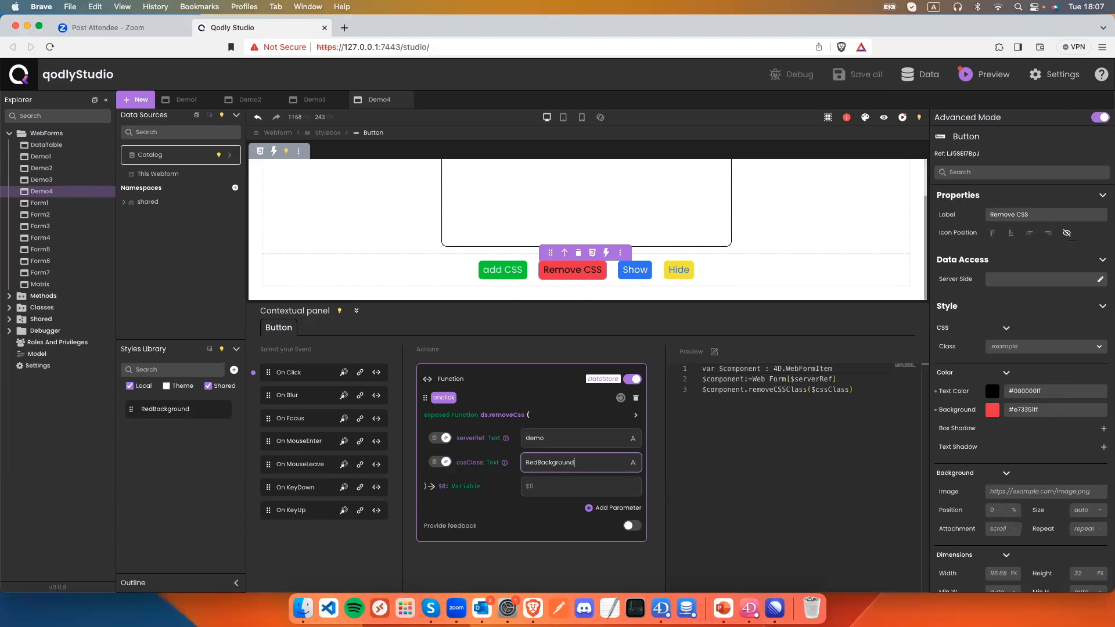
click(636, 278)
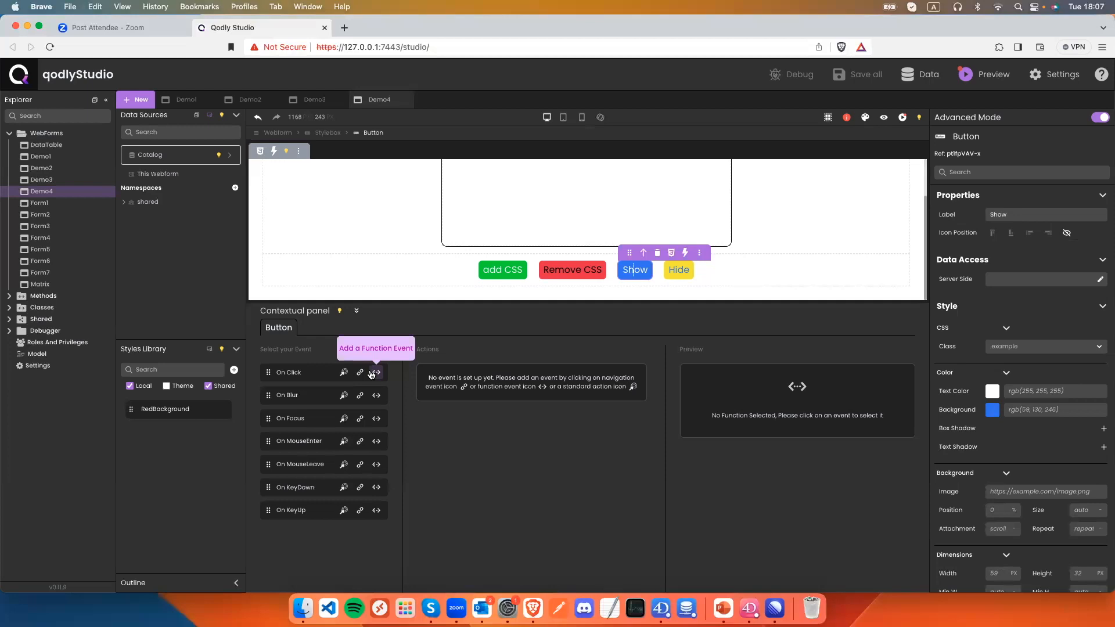
Make the Show button call the show function on the demo box (serverRef demo).
click(374, 373)
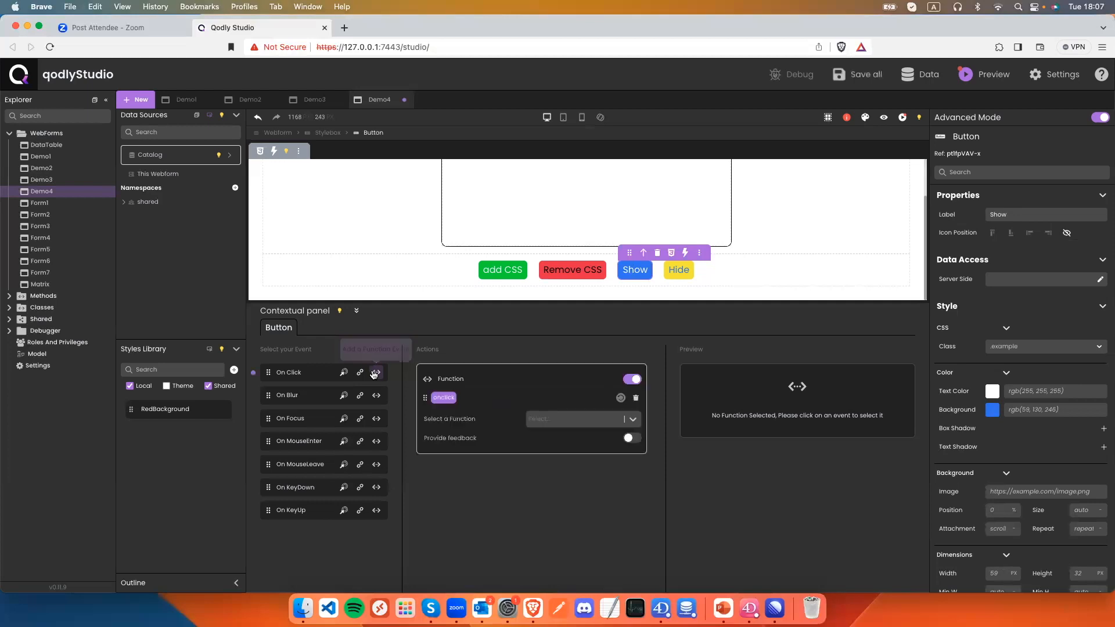
click(542, 416)
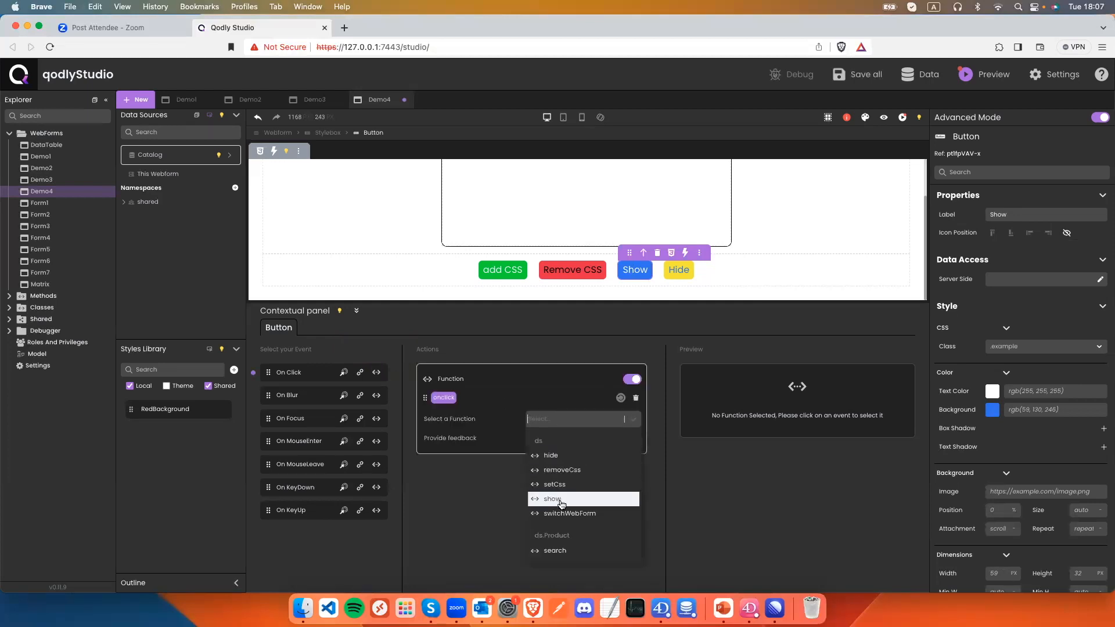
click(556, 500)
click(550, 439)
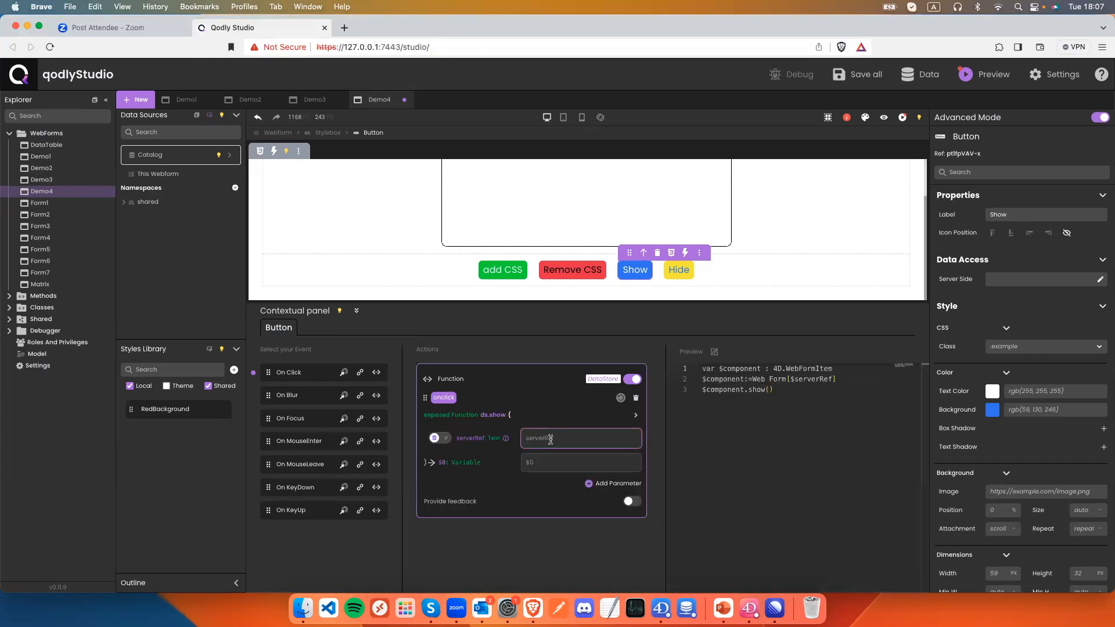
text(demo)
click(444, 437)
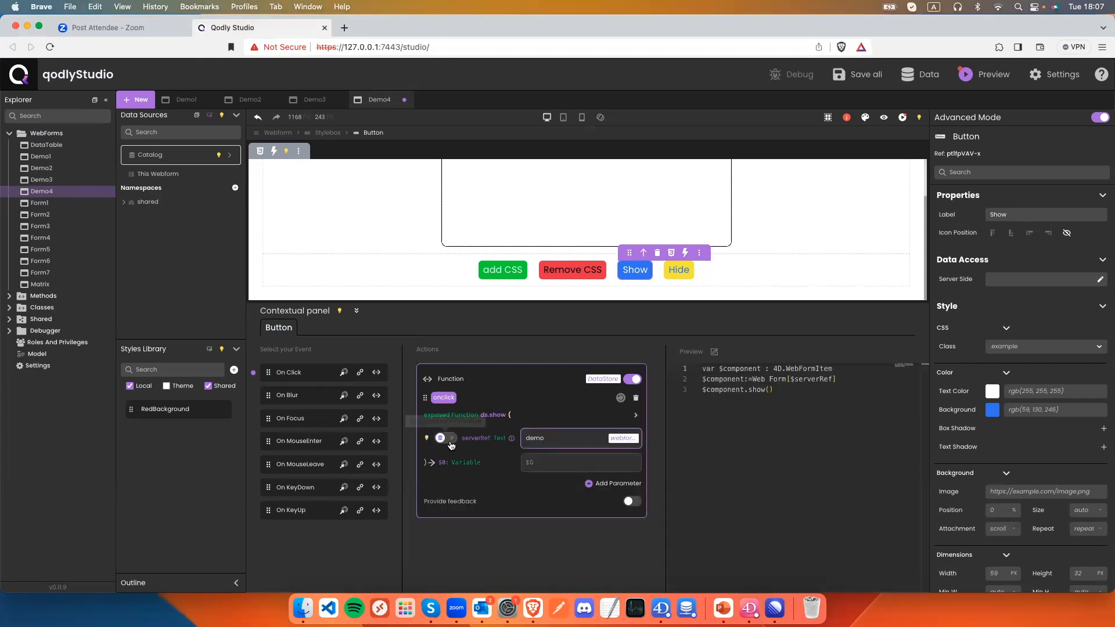
click(570, 440)
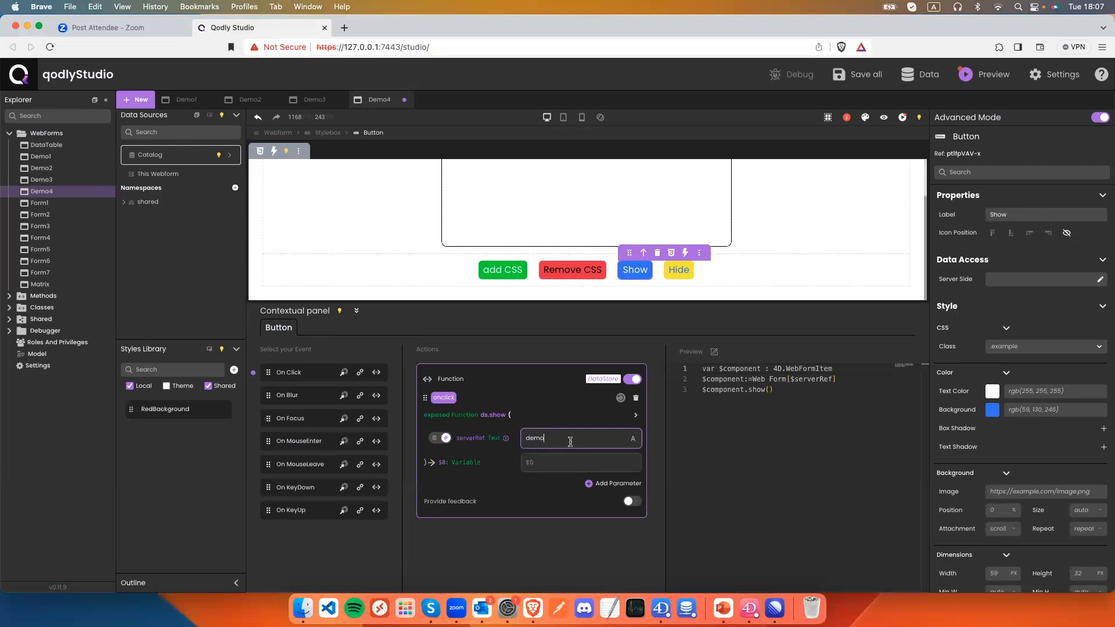
Make the Hide button call the hide function with serverRef demo, and save.
click(678, 269)
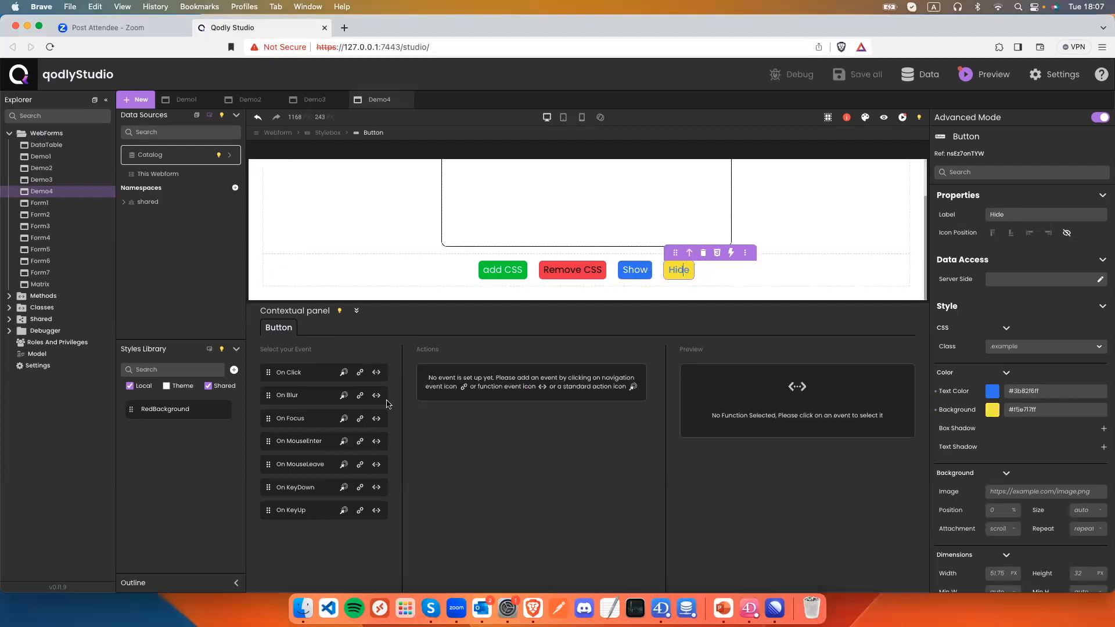
click(376, 373)
click(539, 418)
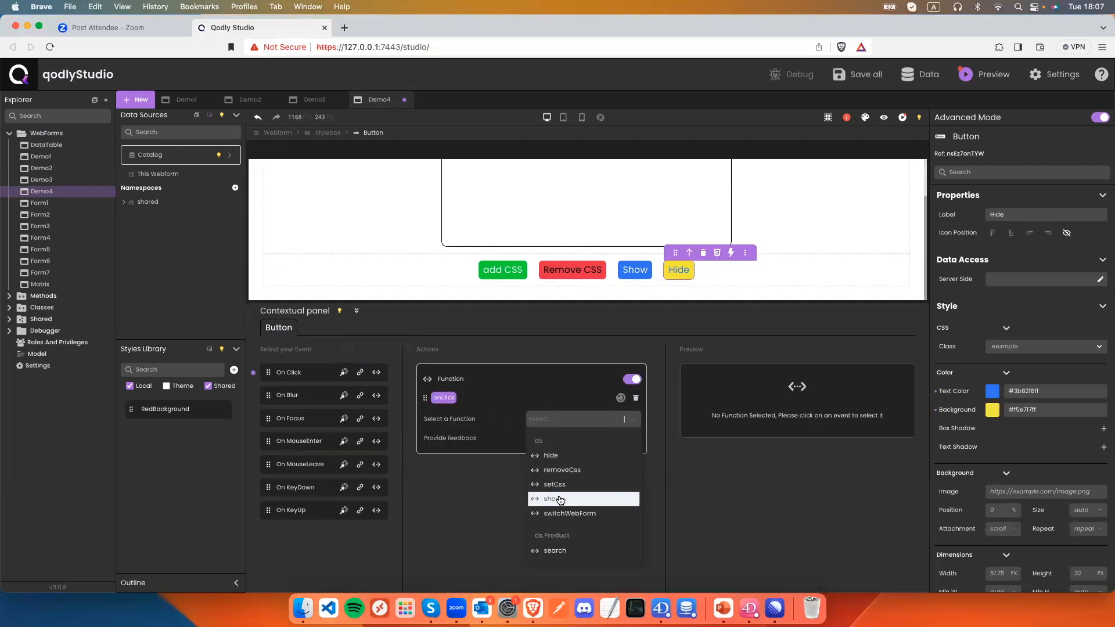
click(561, 458)
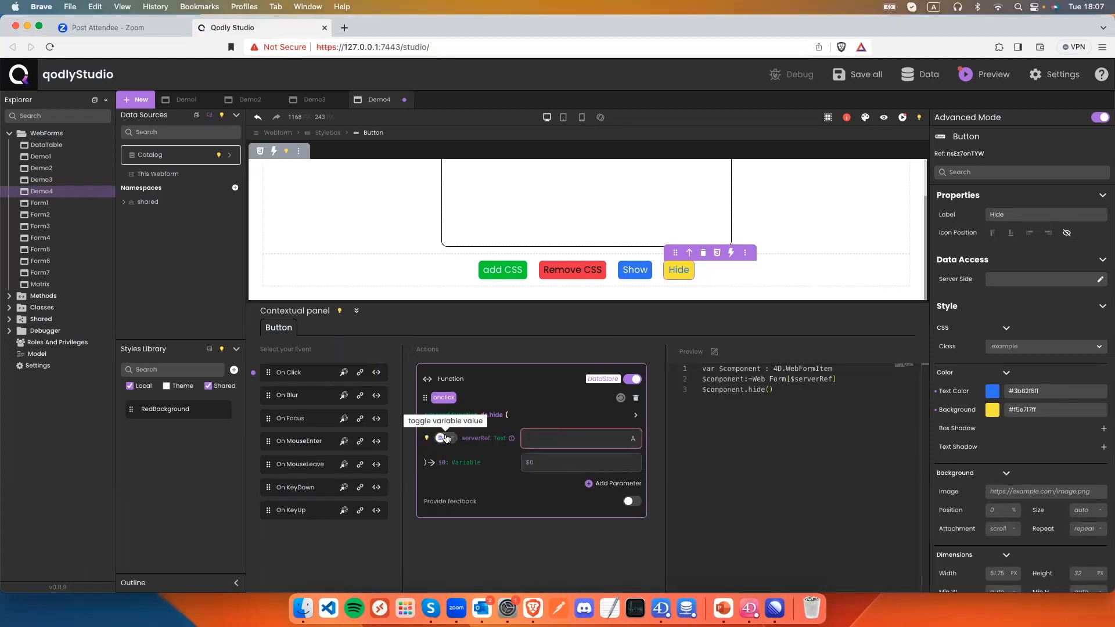
text(demo)
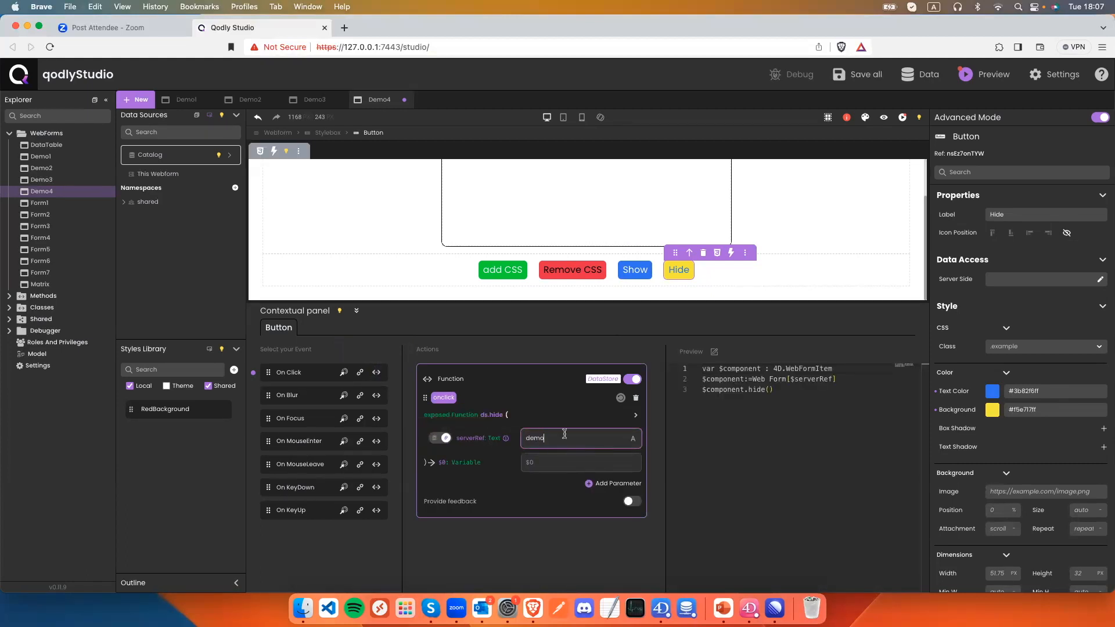
key(super+s)
Re-enter demo as the Hide action's serverRef value and save the project.
click(635, 270)
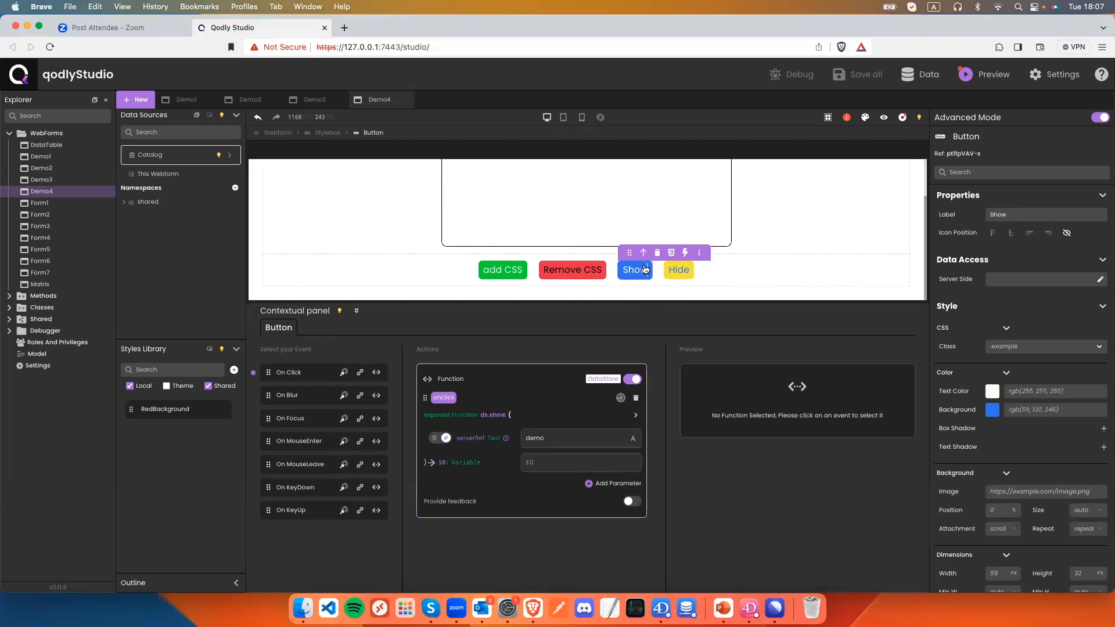
click(679, 273)
click(556, 437)
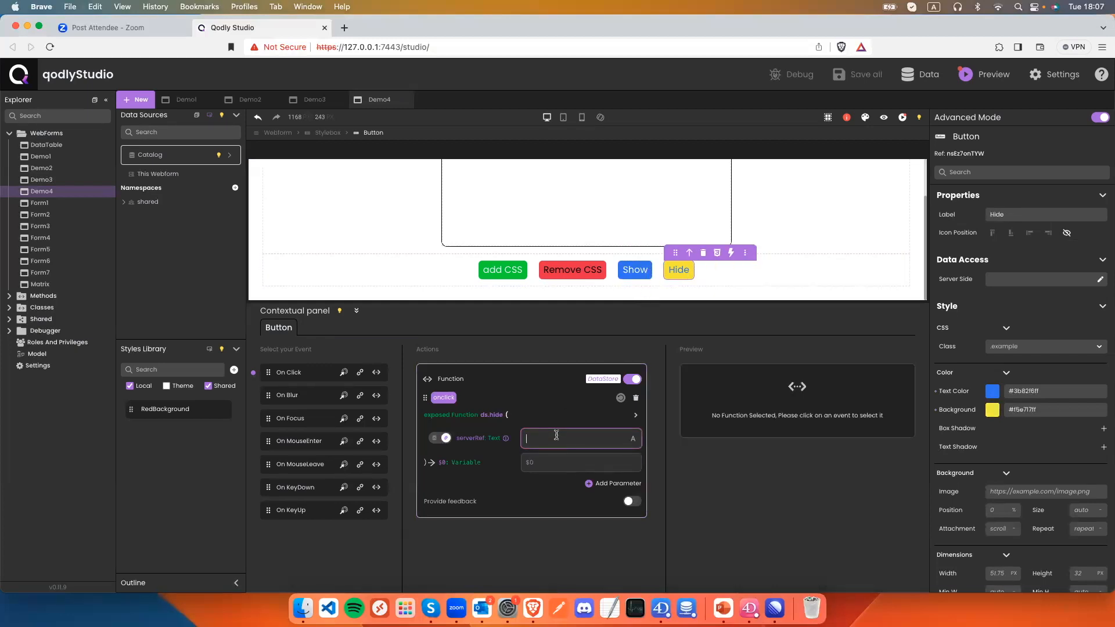
text(demo)
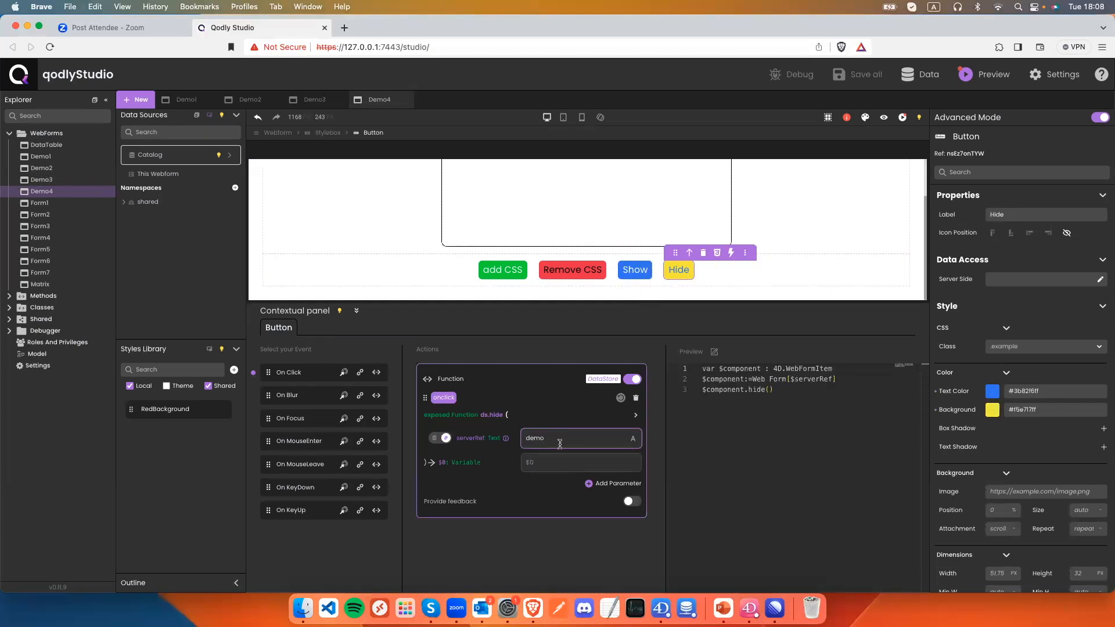
click(555, 463)
key(super+s)
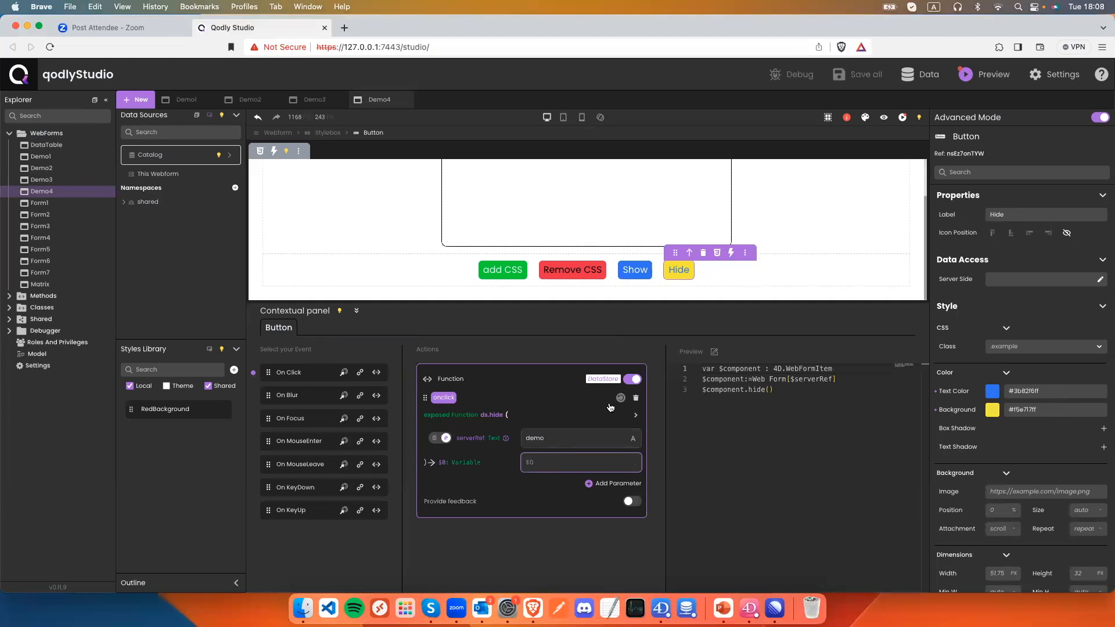
Set the Remove CSS button's cssClass parameter to RedBackground.
click(635, 270)
click(549, 277)
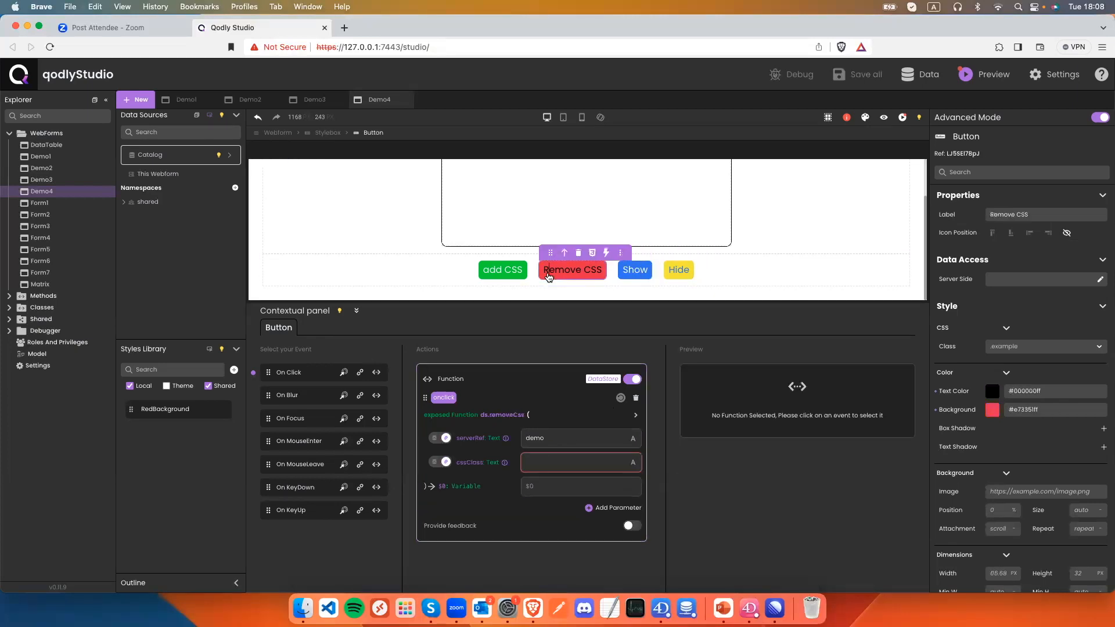
click(537, 461)
text(RedBackground)
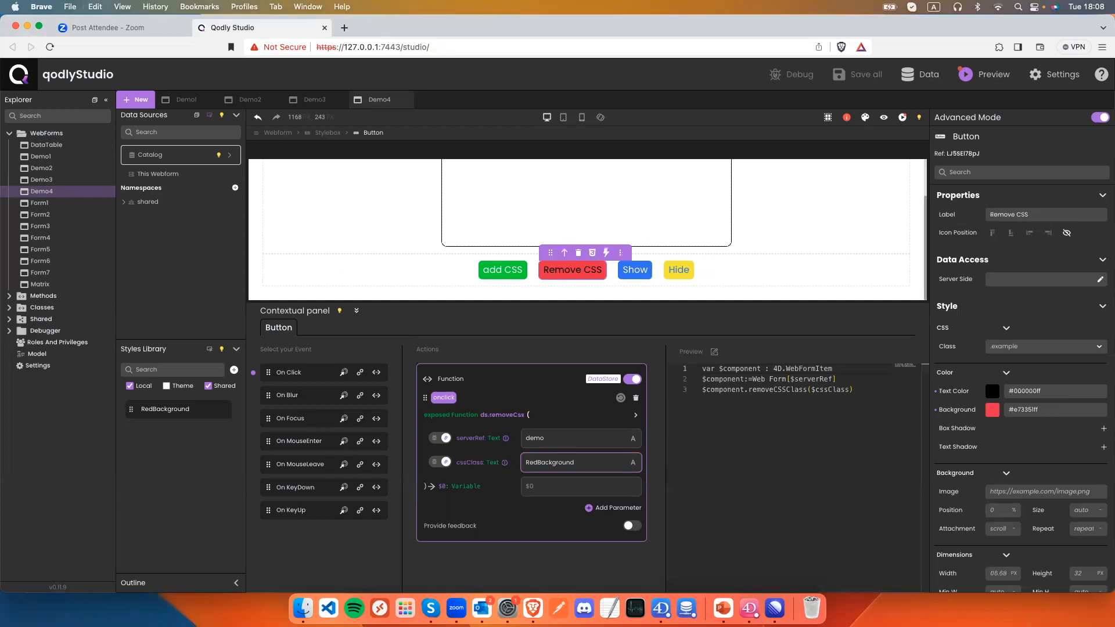
click(556, 486)
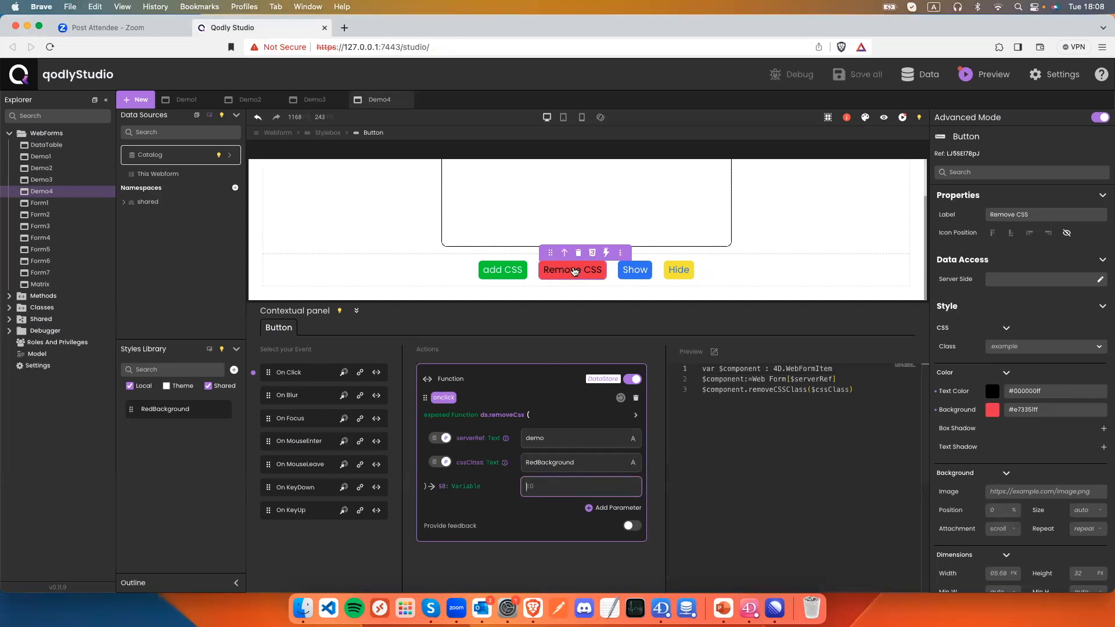
click(510, 270)
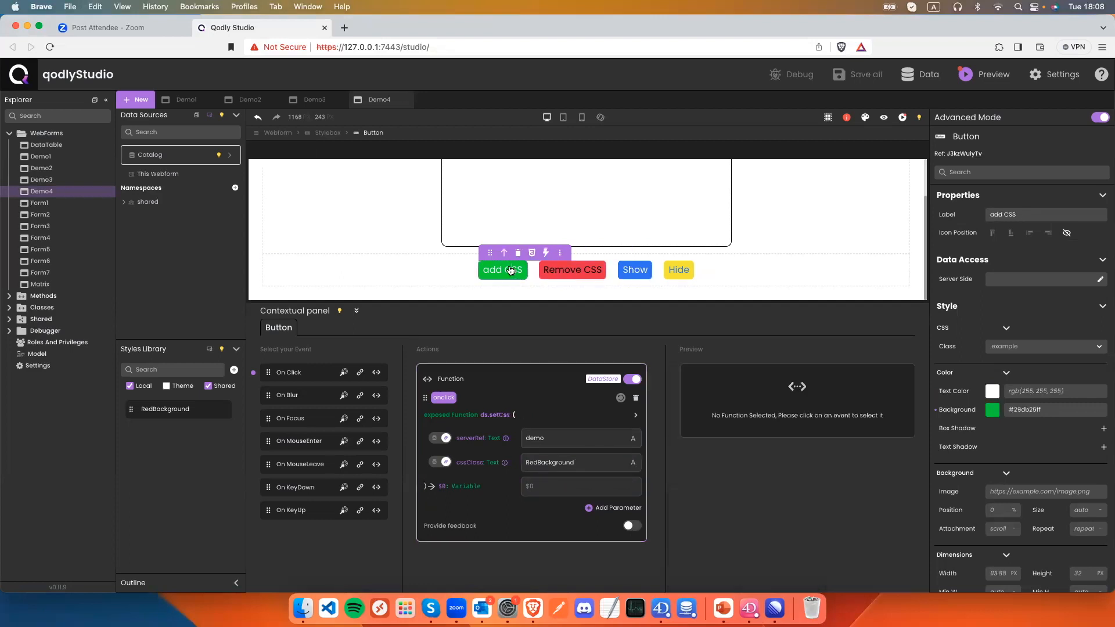
click(883, 117)
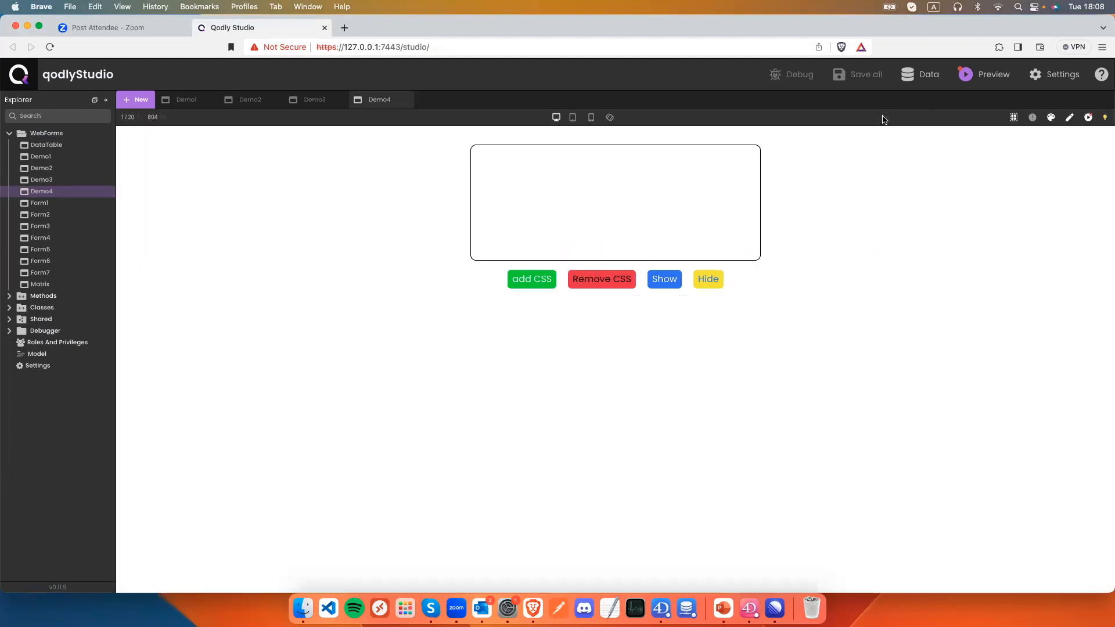
click(531, 283)
click(587, 281)
click(708, 284)
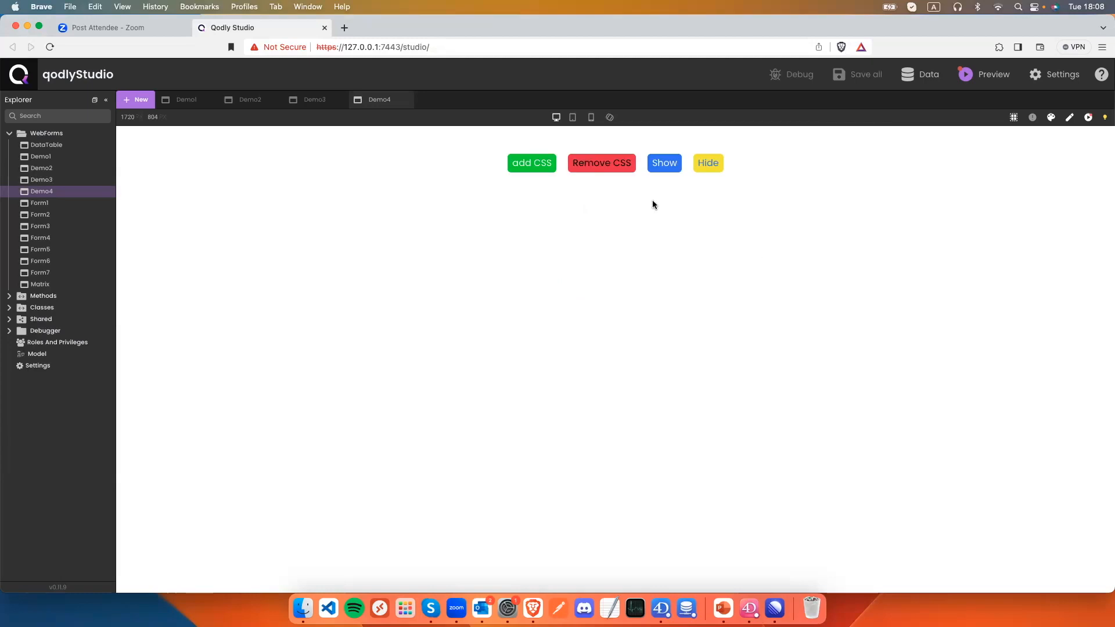
click(664, 165)
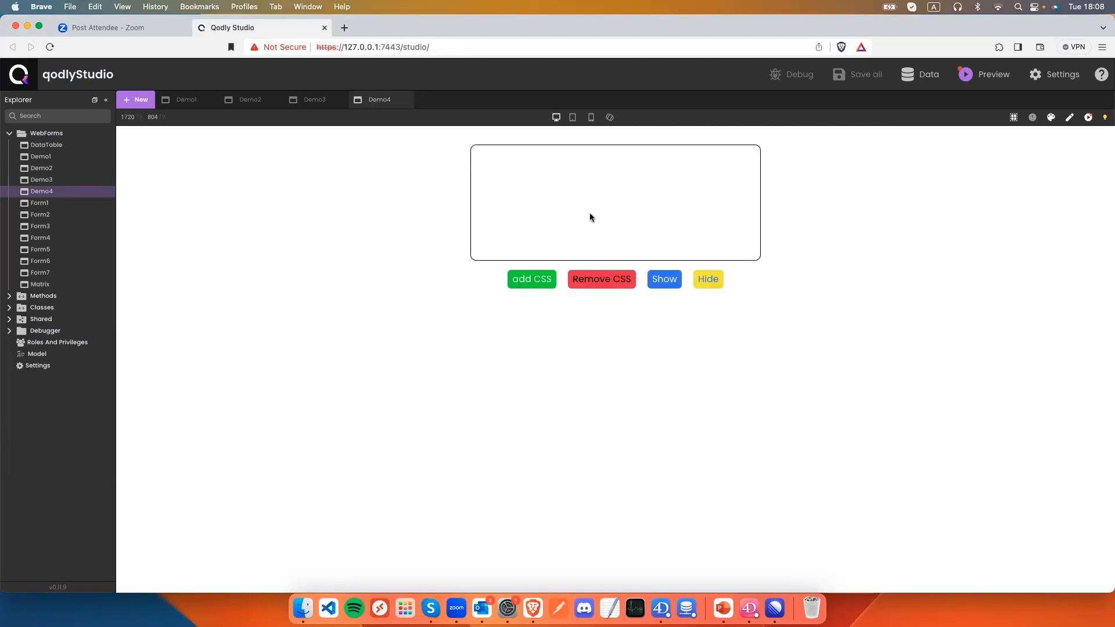
click(1070, 118)
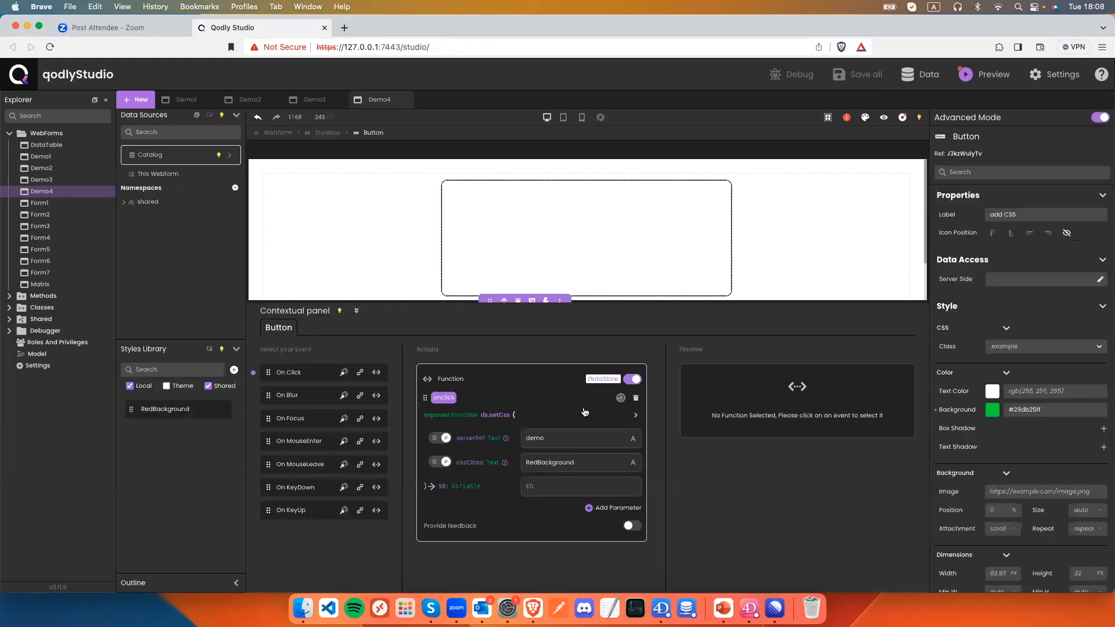
Include Theme style classes in the Styles Library list.
scroll(527, 261, down, 1)
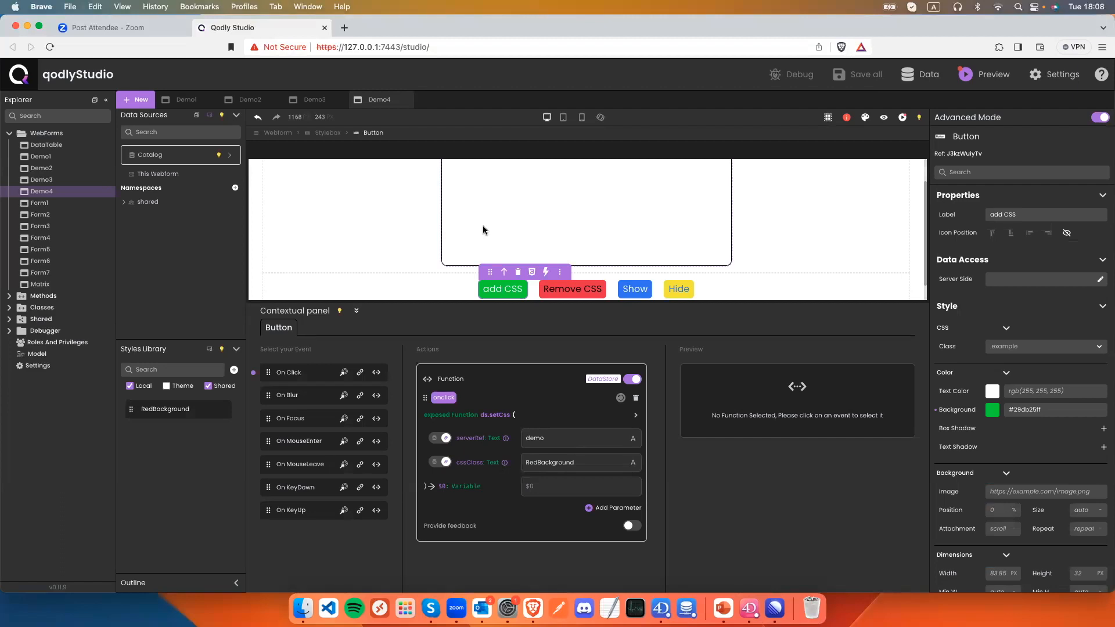
mouse_move(482, 230)
click(167, 386)
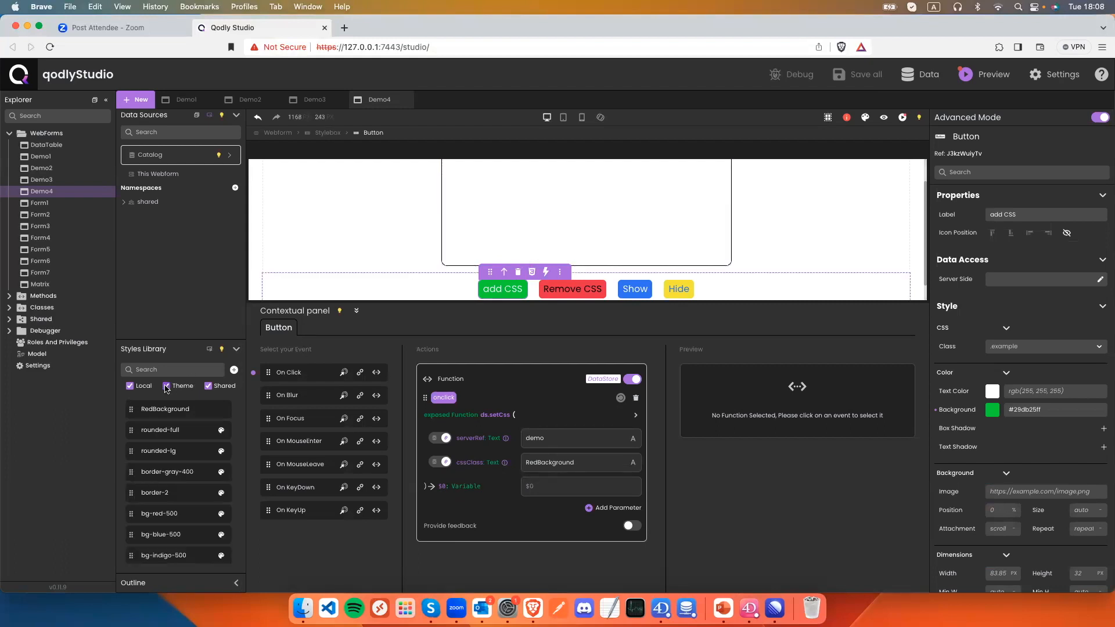
scroll(184, 462, down, 5)
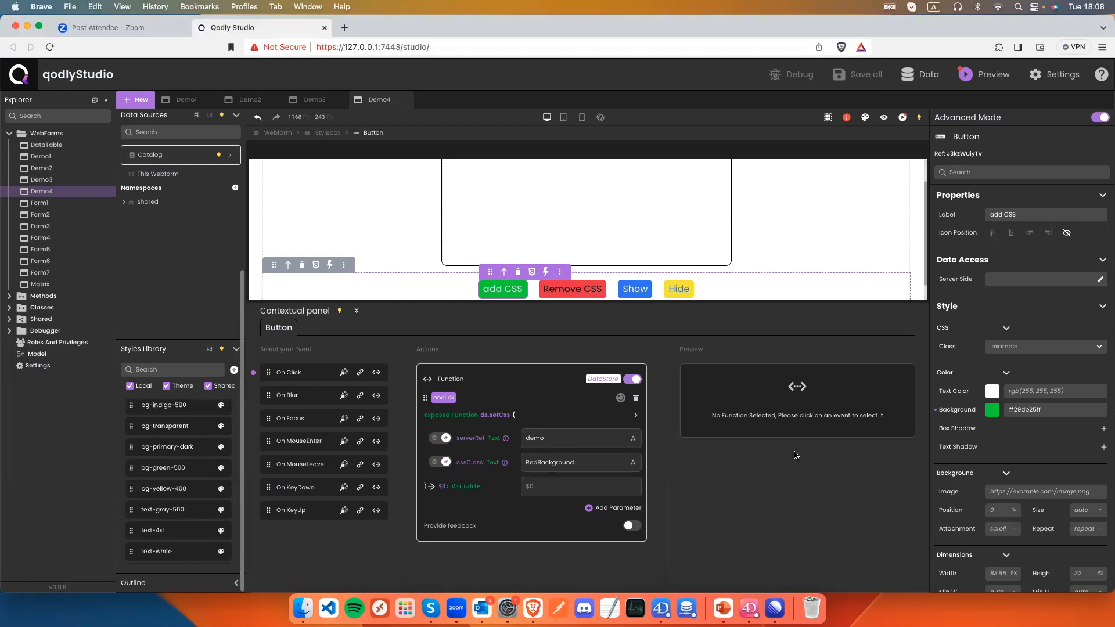
scroll(1017, 496, down, 10)
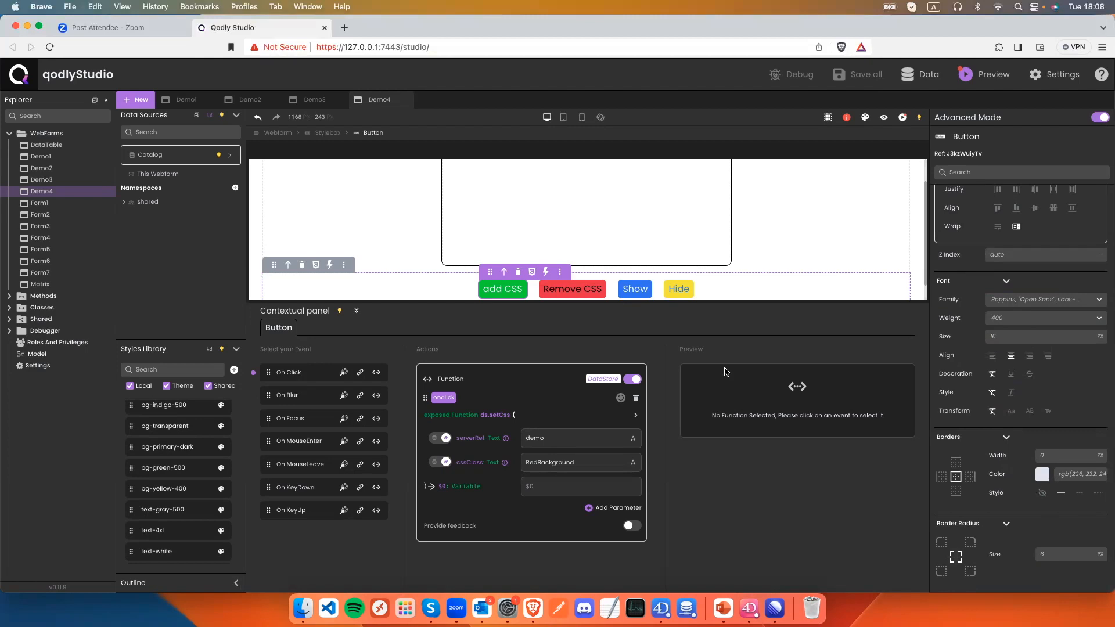
Set the demo box's Border Radius Size to 0, save, and start a new style class.
click(605, 221)
click(1051, 554)
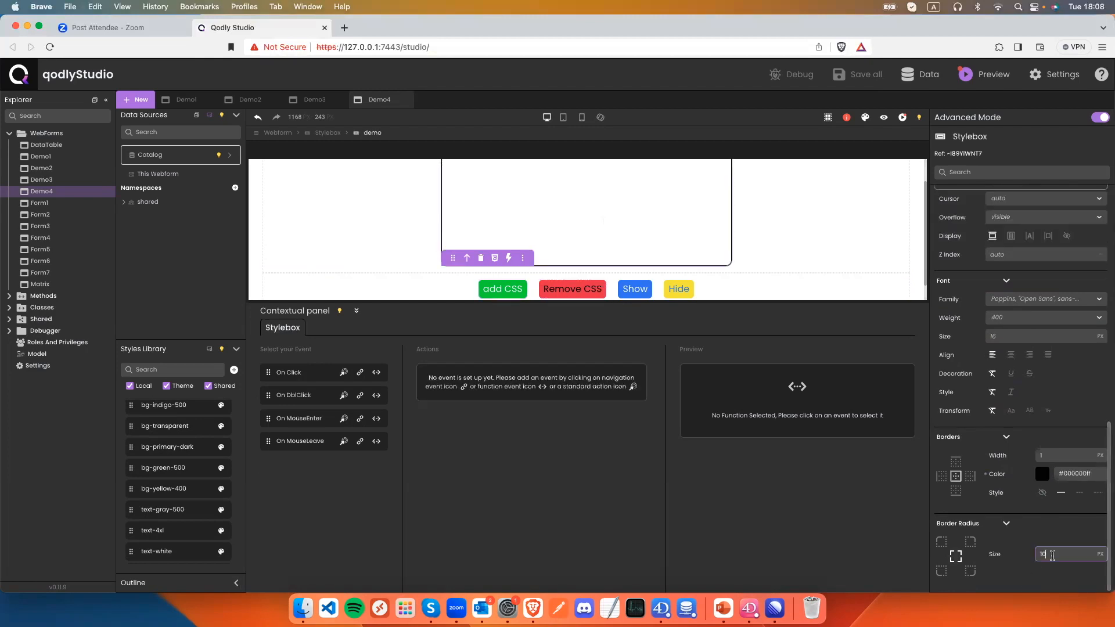
key(BackSpace)
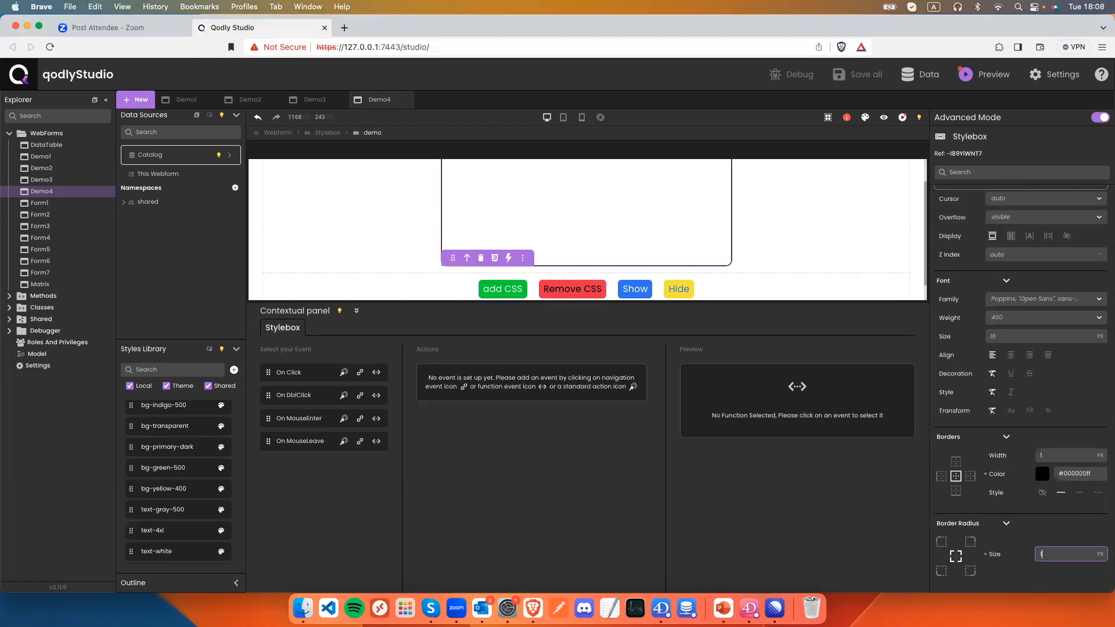
key(super+s)
scroll(185, 420, up, 5)
click(234, 370)
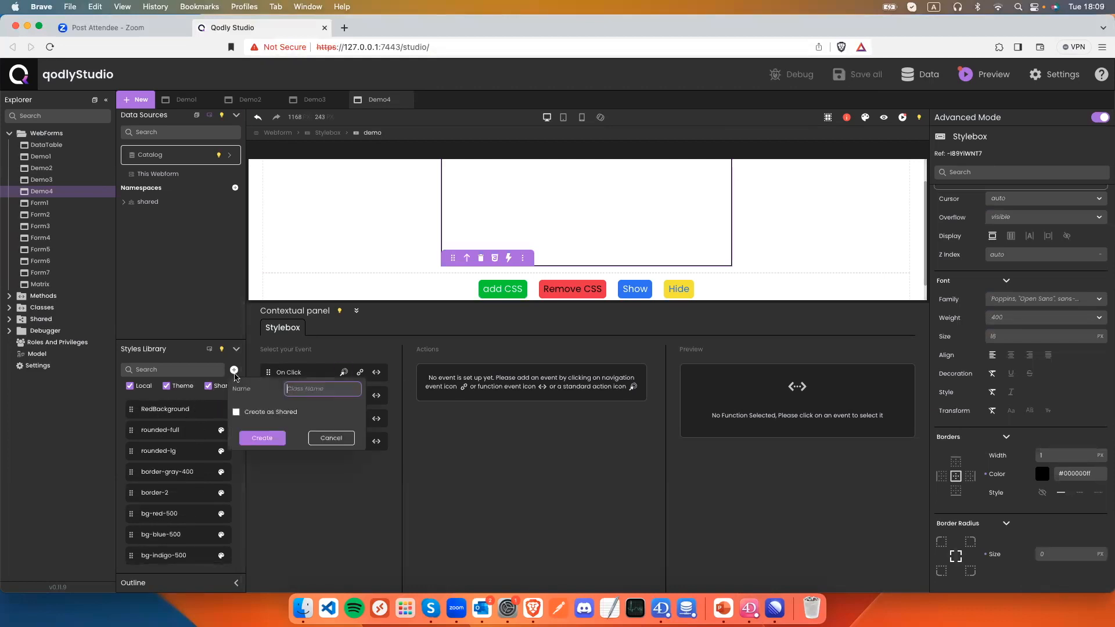
Create a demoBorder style class with border-radius: 10px and save it.
text(demoBorder)
key(super+a)
key(Return)
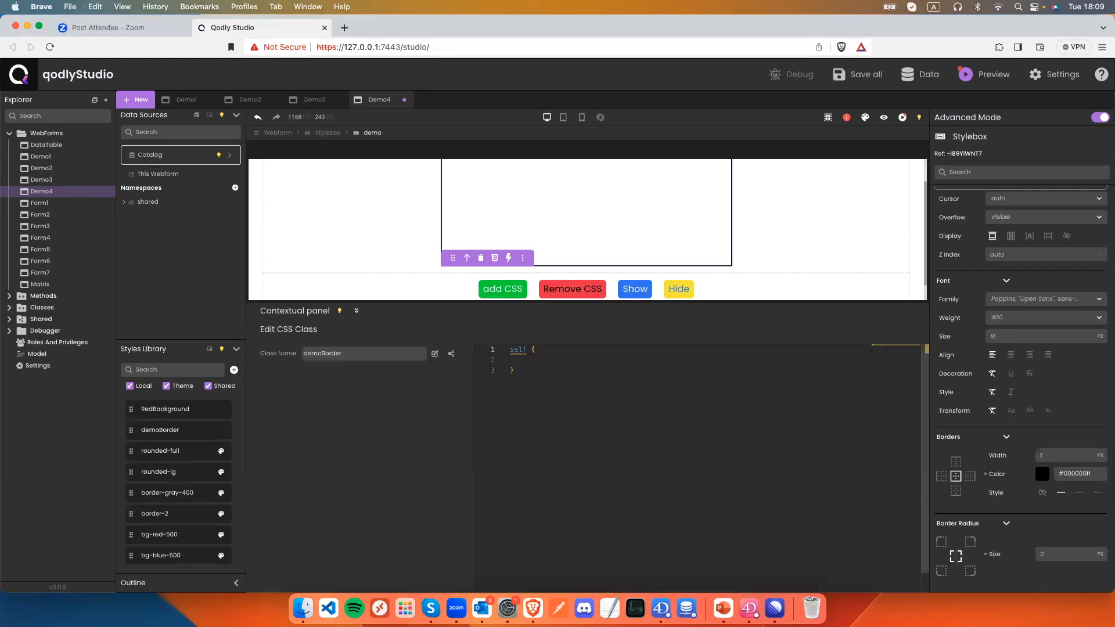
text(bor)
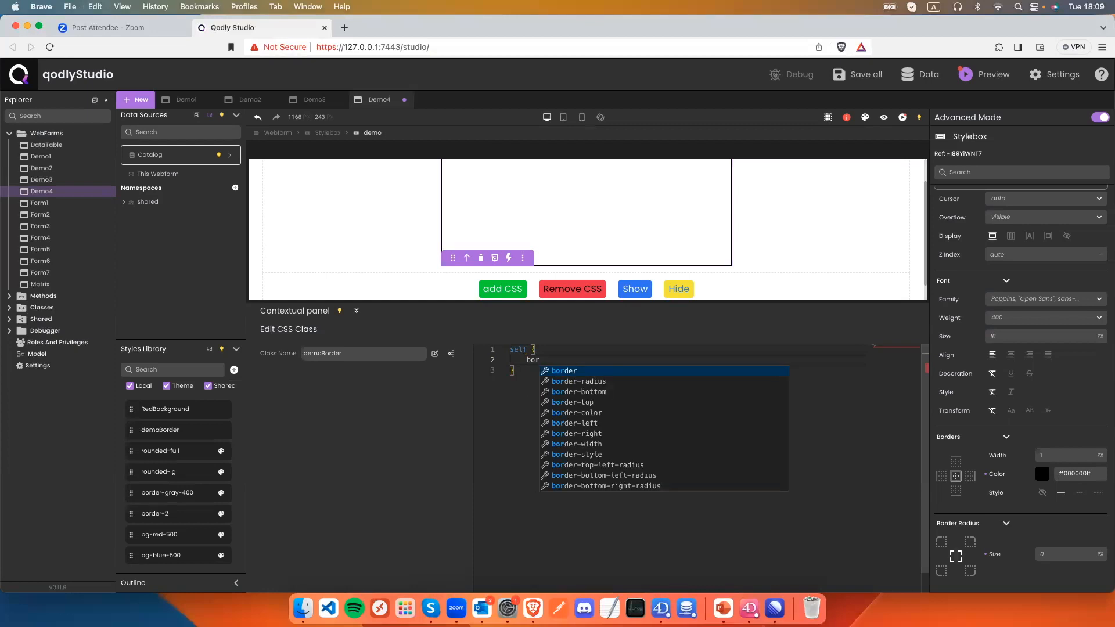
key(Down)
key(Return)
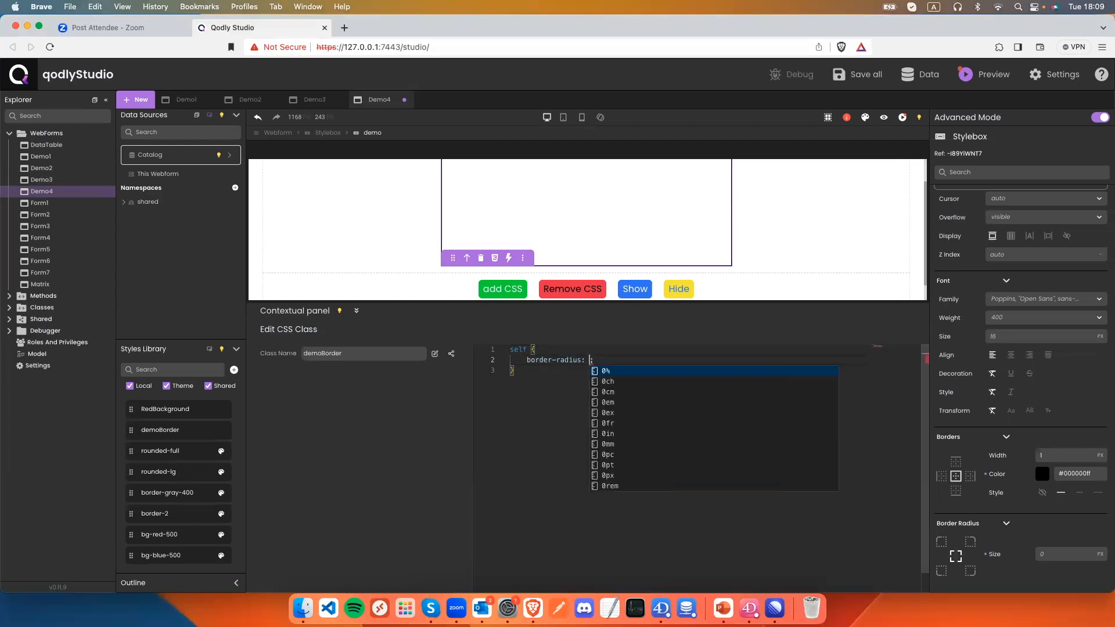
text(10px)
key(super+s)
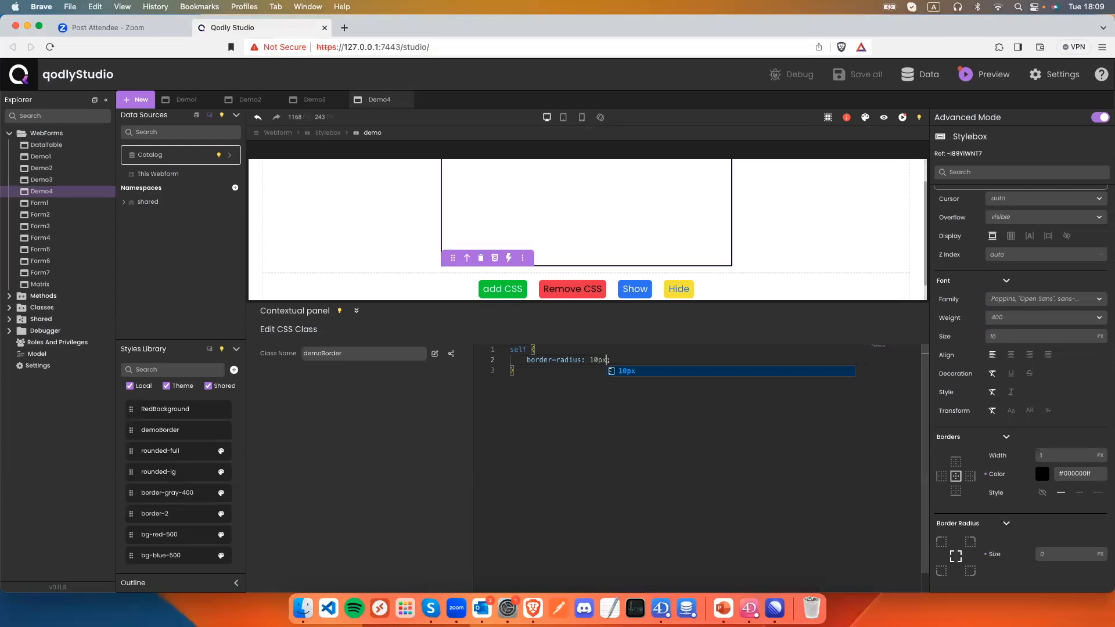
Append ', demoBorder' to the add CSS button's cssClass after RedBackground.
click(503, 289)
click(585, 462)
text(,demoBorder)
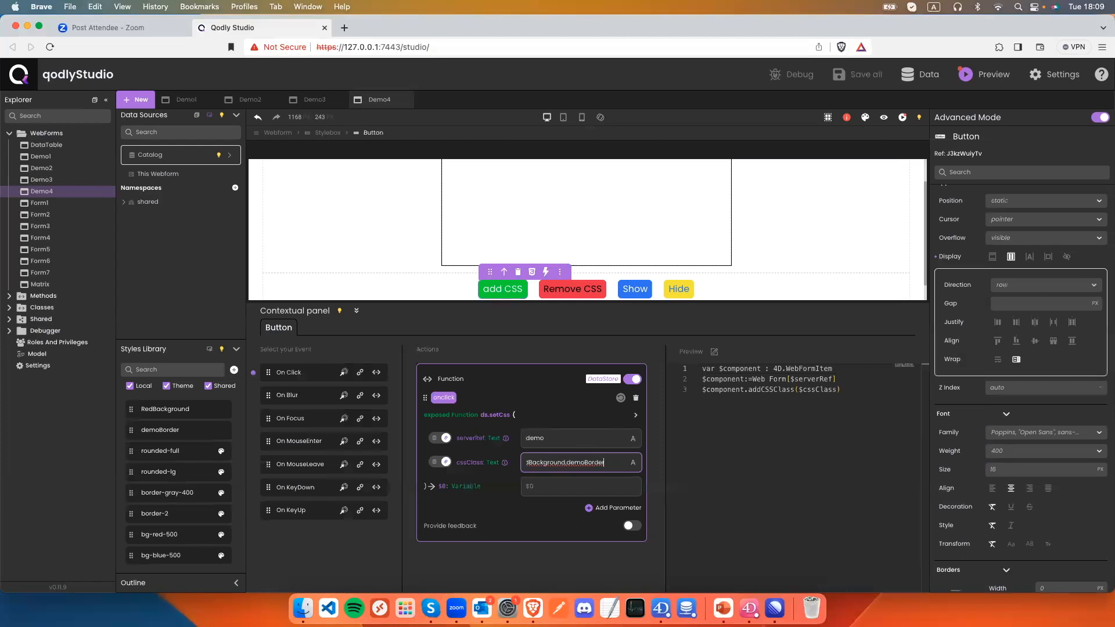
click(566, 462)
click(883, 117)
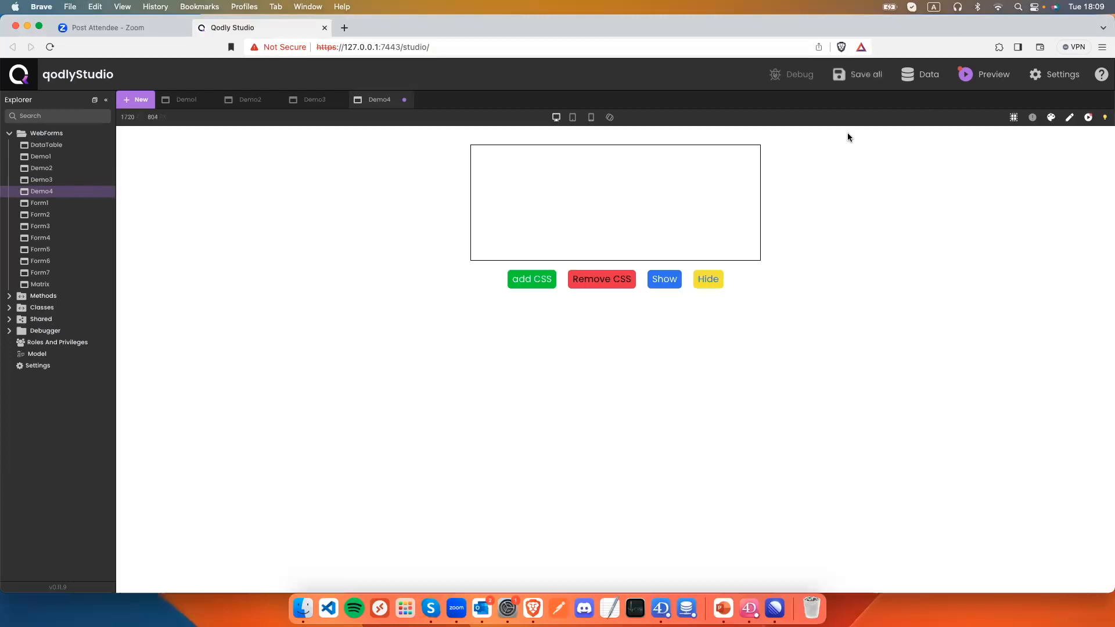
click(538, 283)
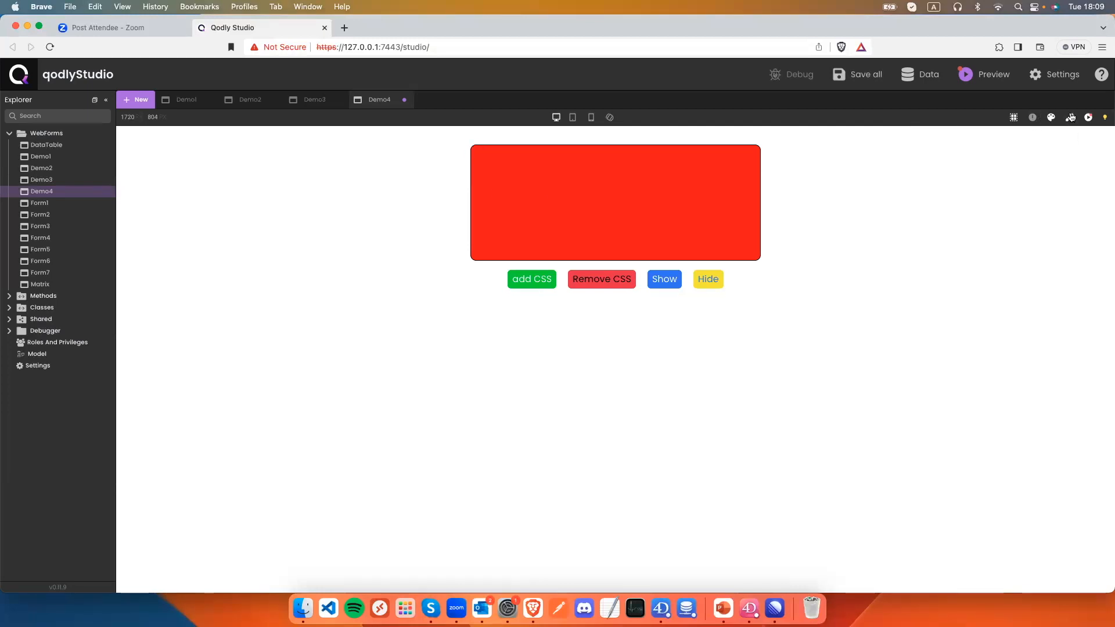
click(1032, 118)
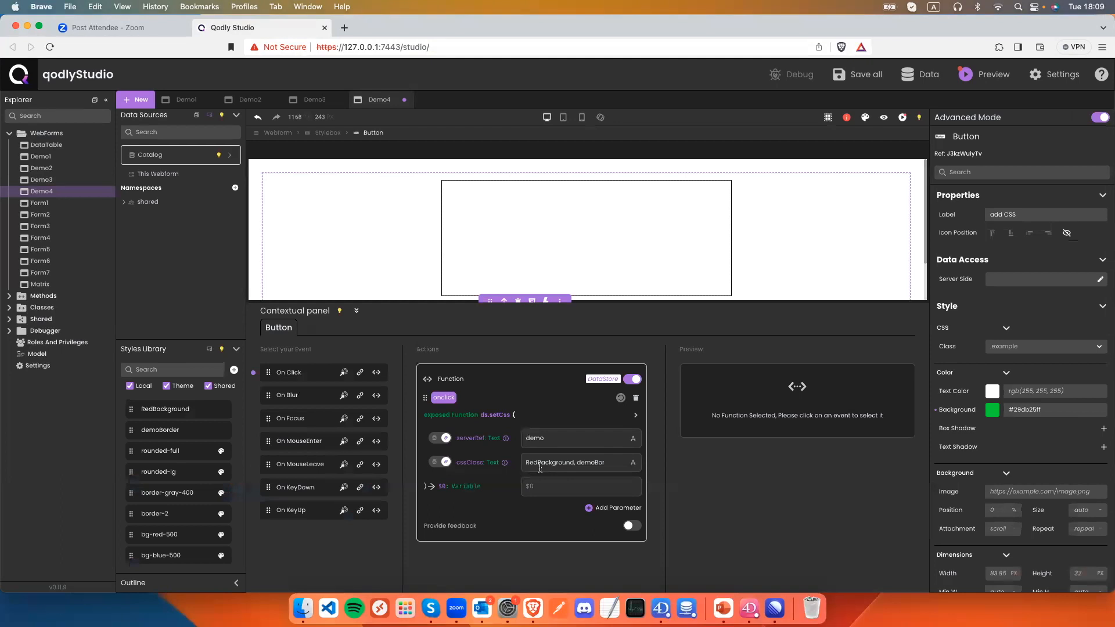